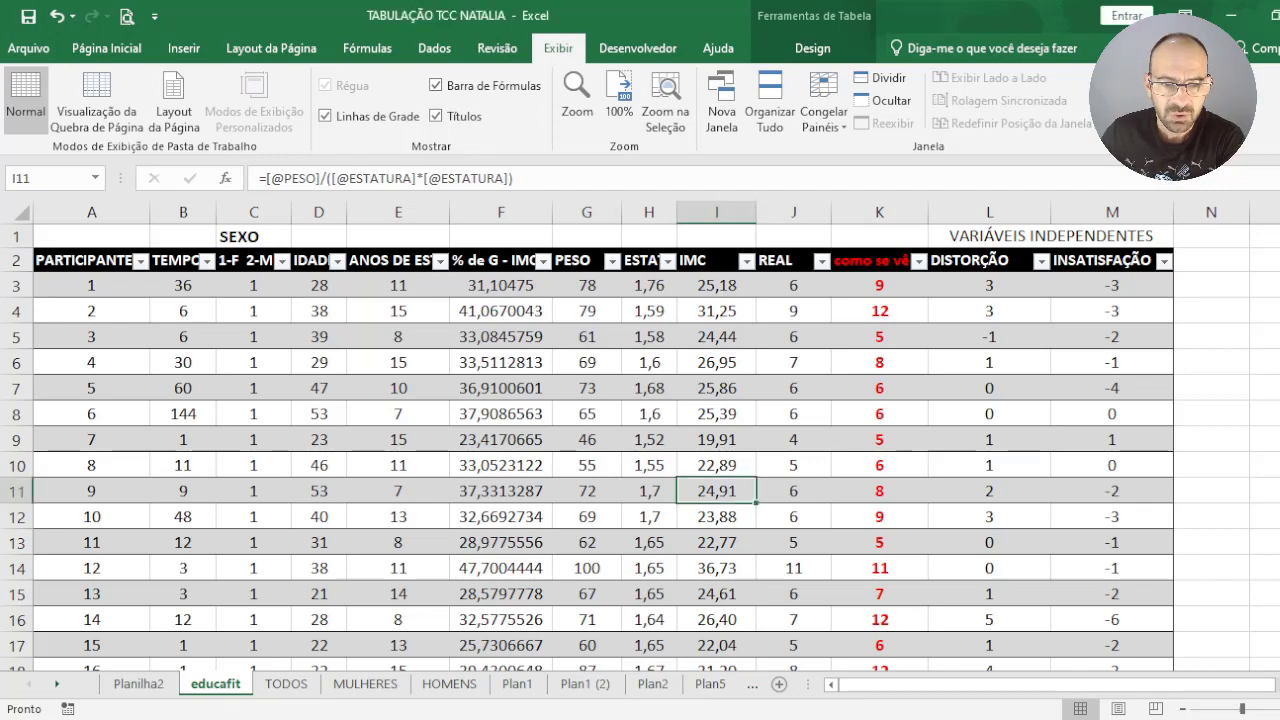
Look through the participant records in the educafit sheet's table and return to its first rows
scroll(270, 452, down, 2)
scroll(270, 452, down, 18)
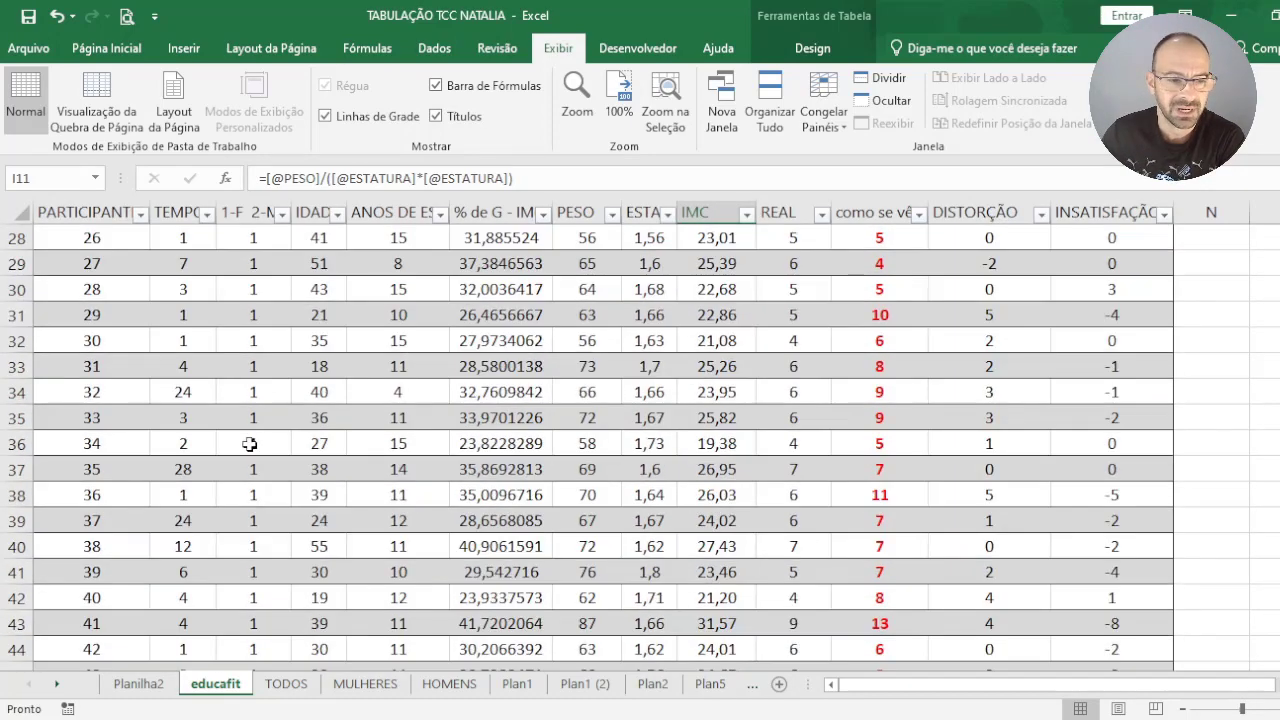
scroll(256, 469, down, 4)
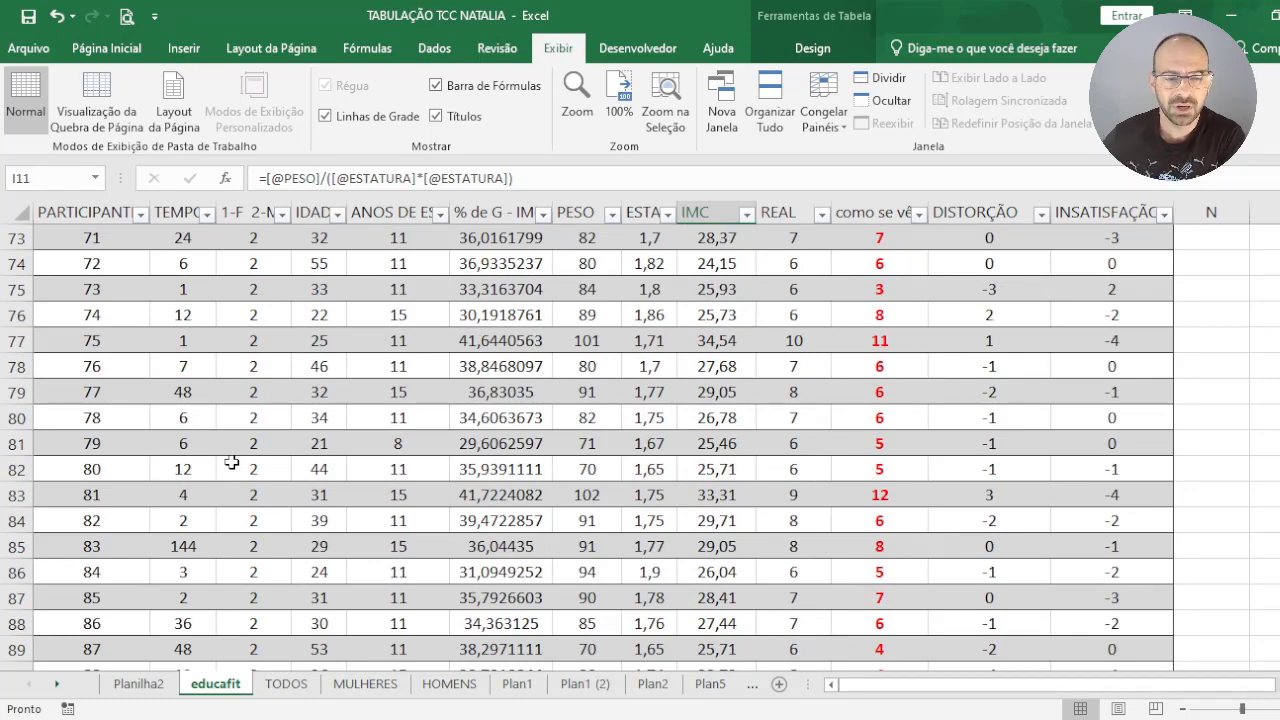
scroll(231, 462, up, 18)
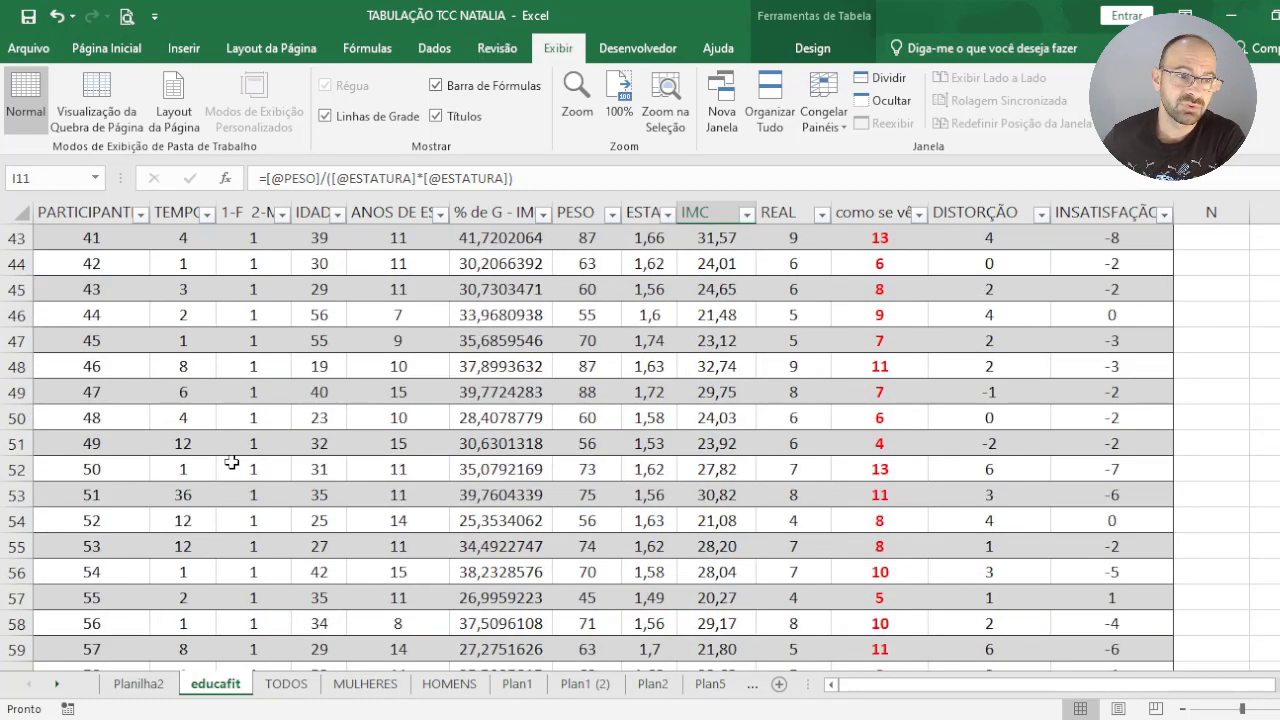
scroll(231, 462, up, 6)
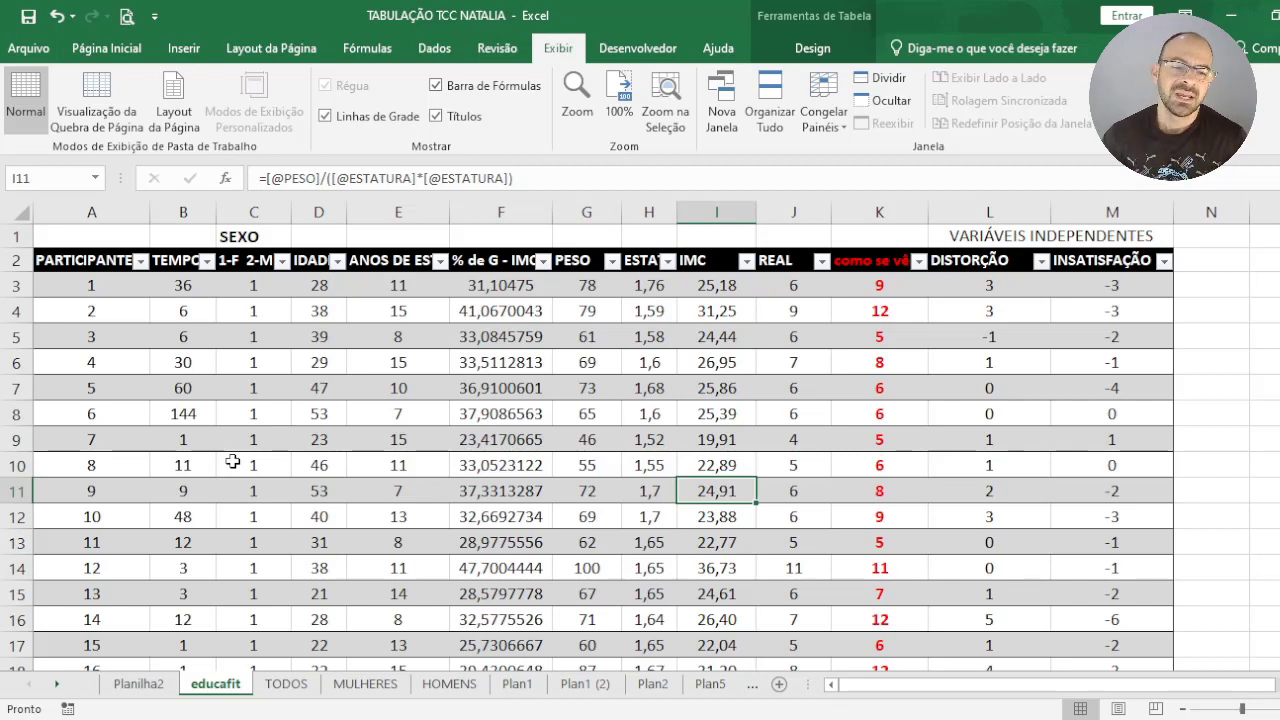
Enter the text "CORRELAÇÃO DE DADOS" in cell J20 of the Planilha2 sheet
click(138, 684)
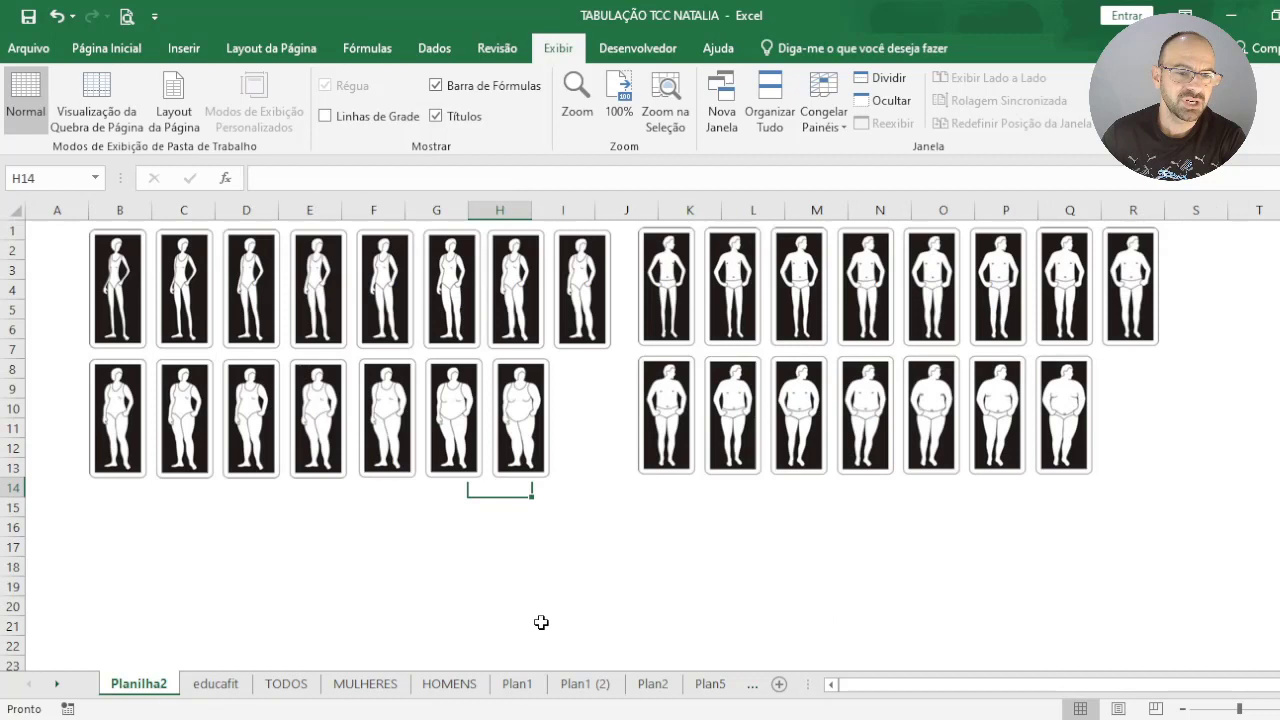
click(604, 609)
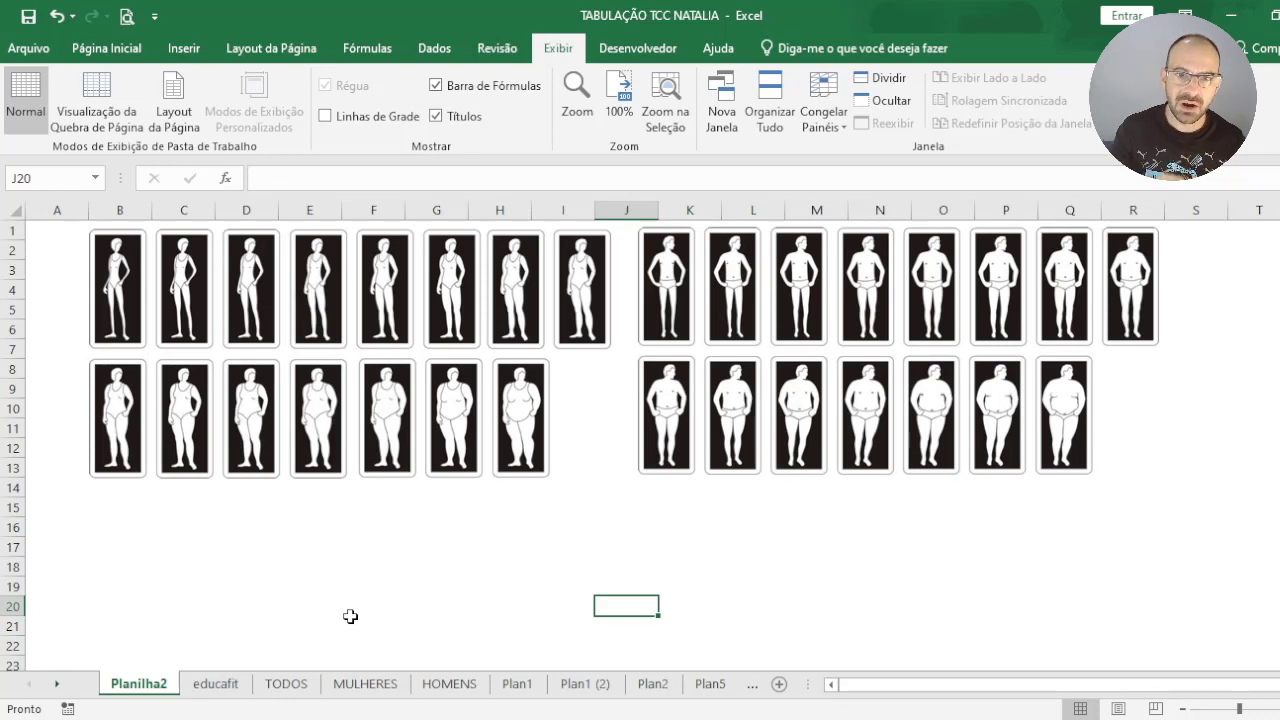
text(CO)
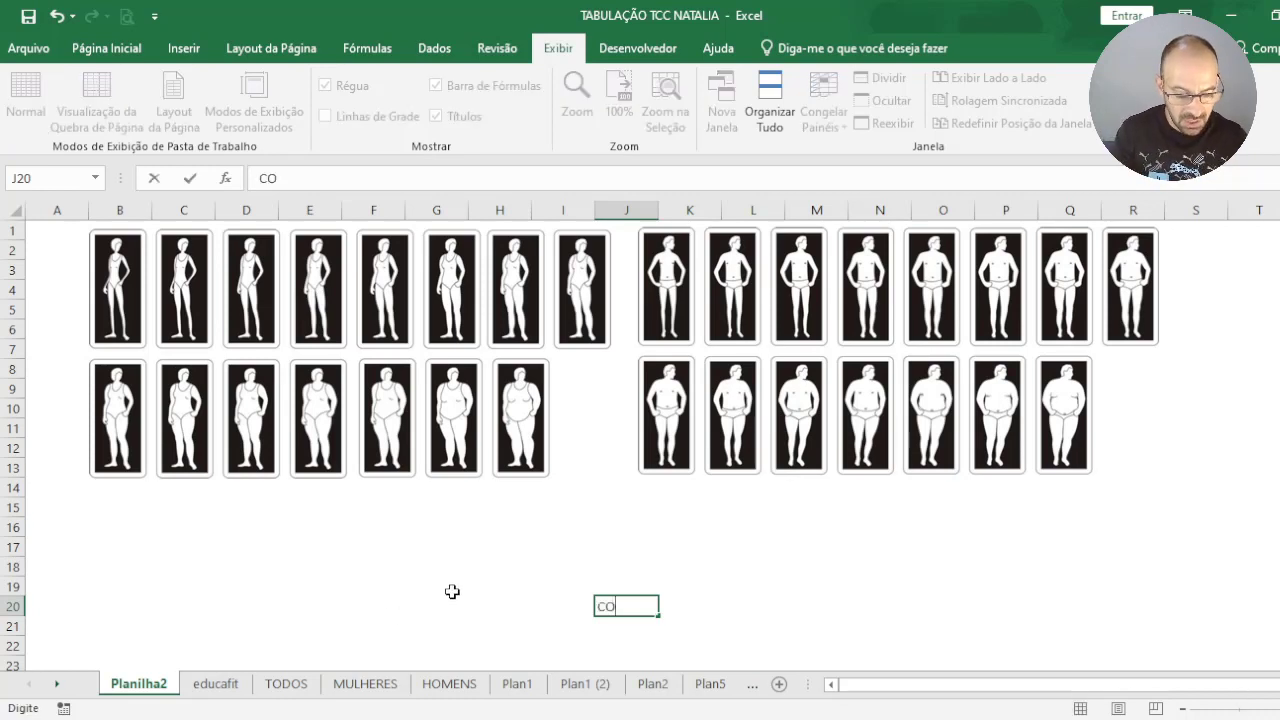
text(RRELAÇÃ)
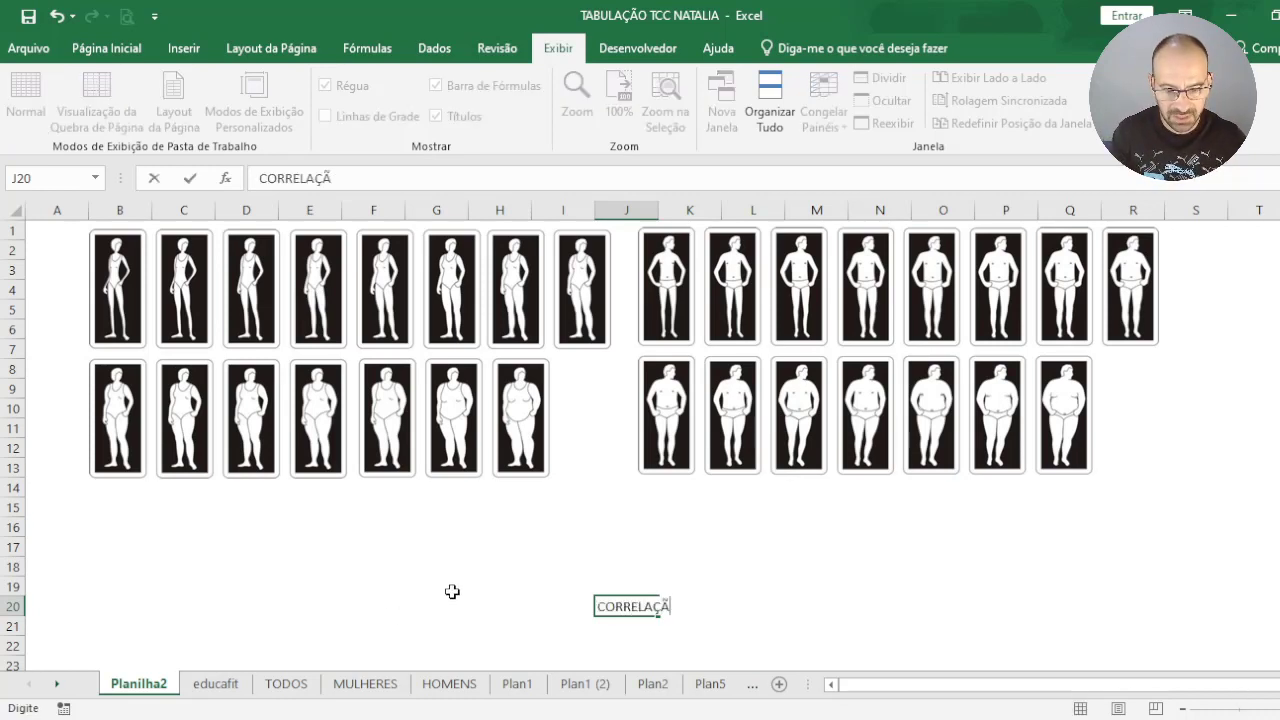
text(O DE DADOS)
key(Return)
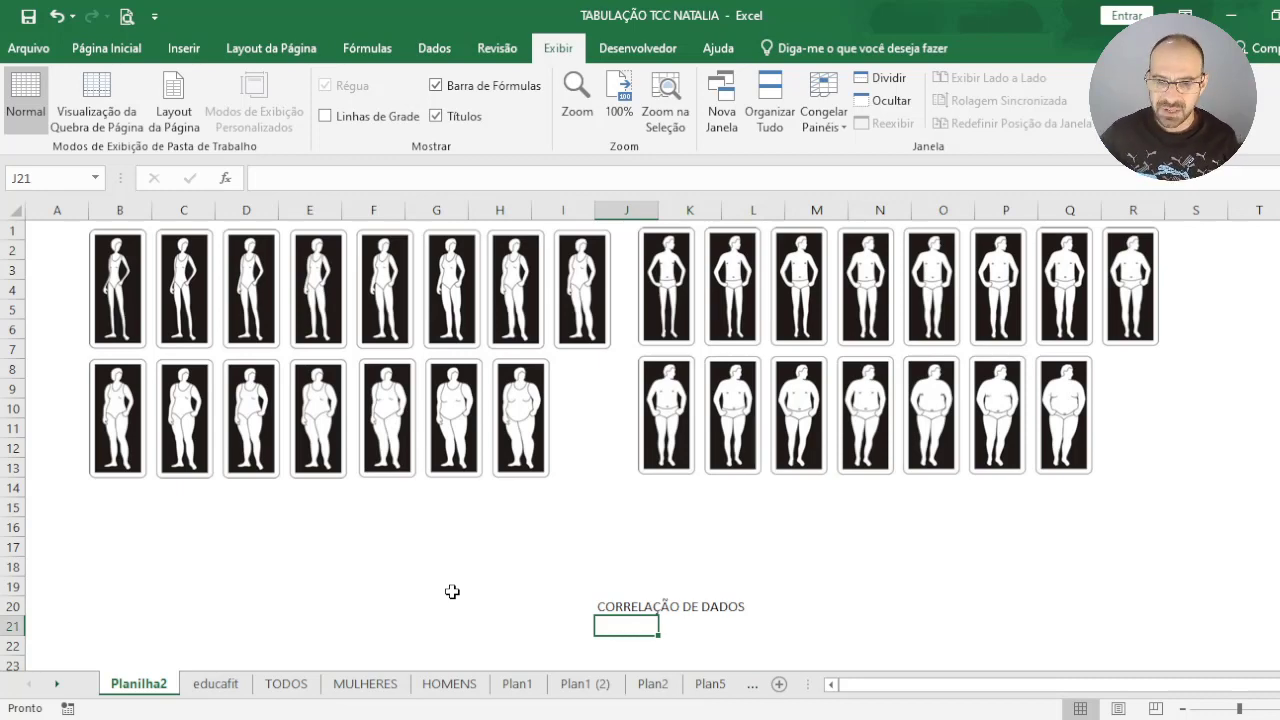
Move the male silhouettes picture down and to the right so it spans about columns L to S and rows 4 to 16
drag(849, 343, 937, 440)
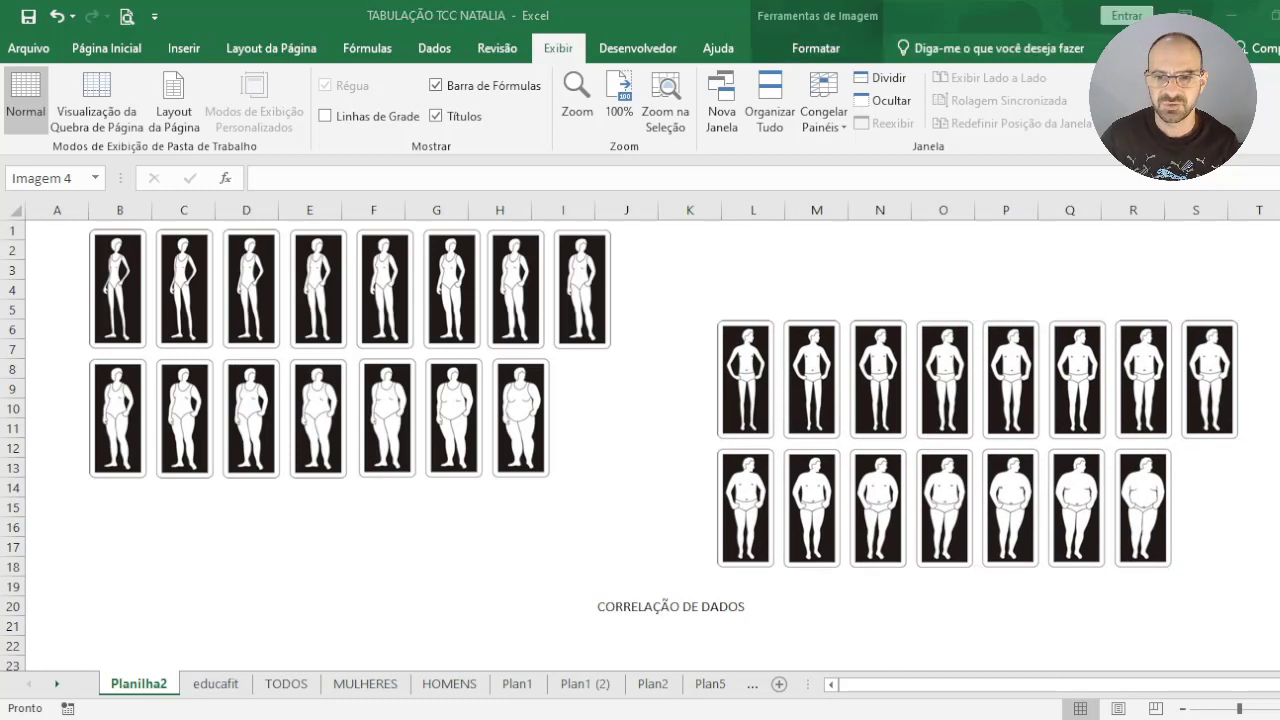
click(913, 508)
drag(913, 508, 913, 476)
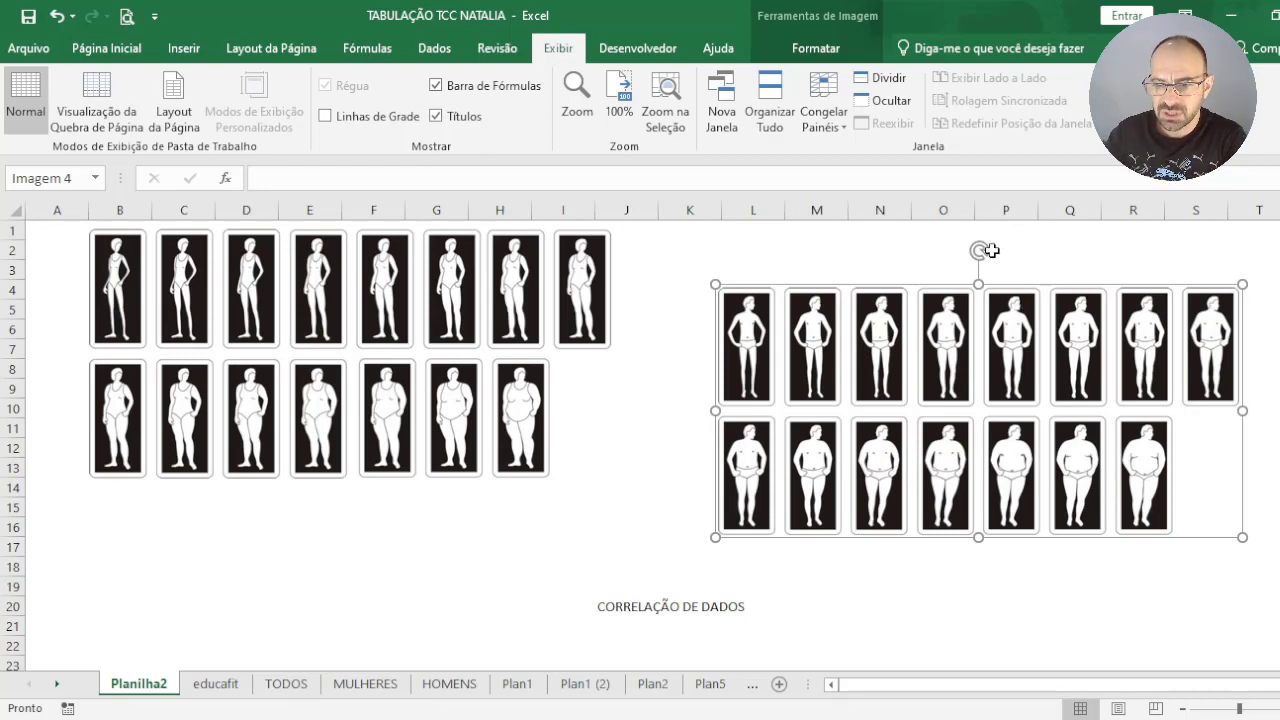
click(938, 548)
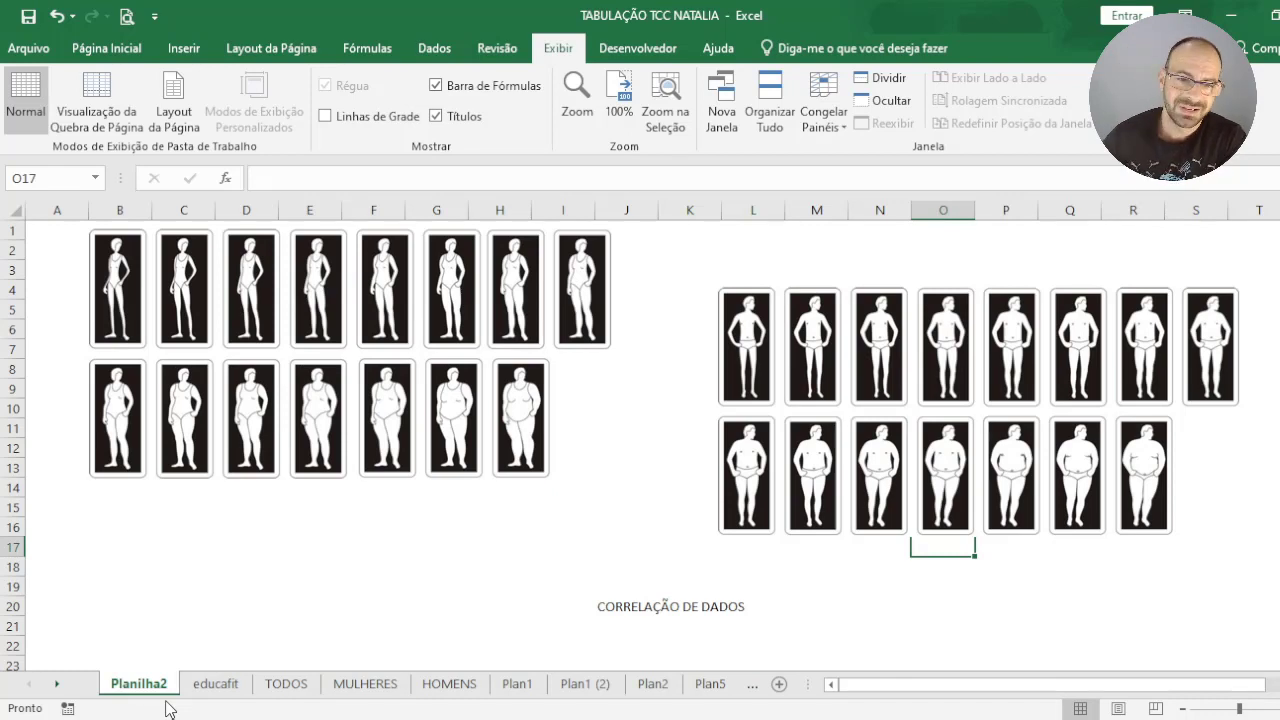
Move the female silhouettes picture down to start at row 4 and shift the male silhouettes picture slightly left, level with it
drag(374, 407, 378, 462)
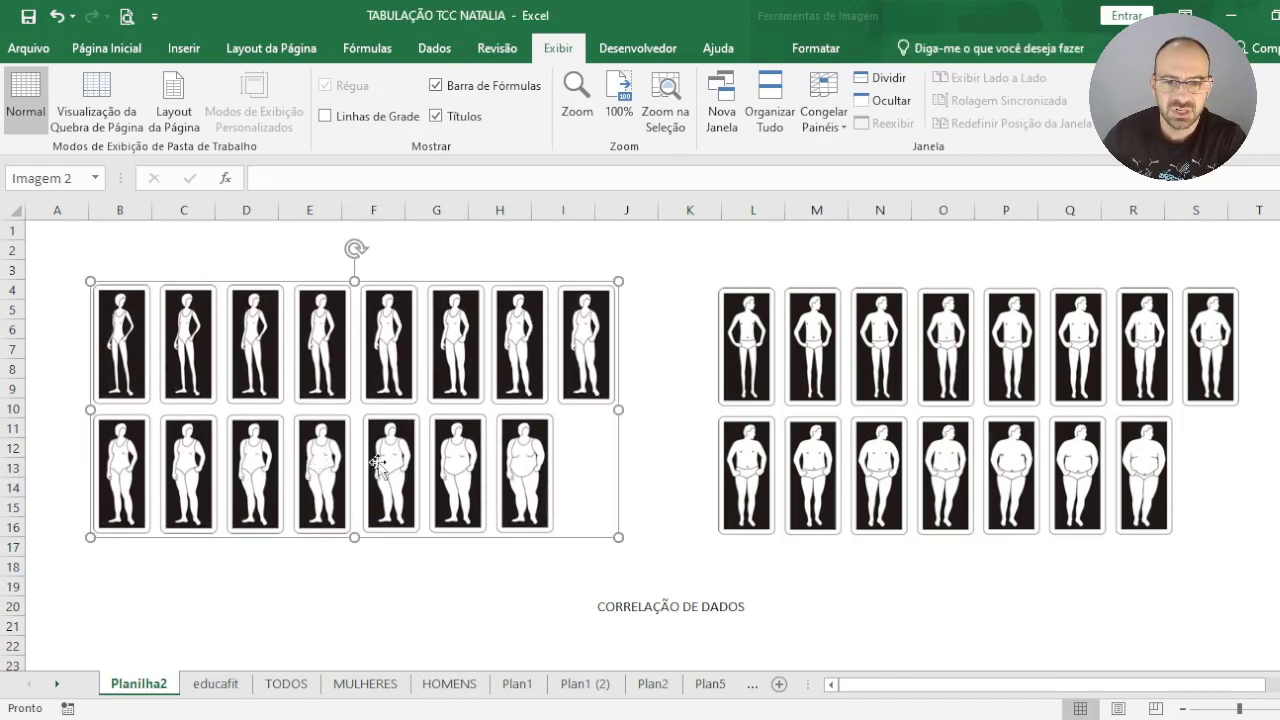
click(760, 460)
drag(760, 460, 734, 455)
Compare the educafit data table with the silhouette scales on the Planilha2 sheet
click(207, 684)
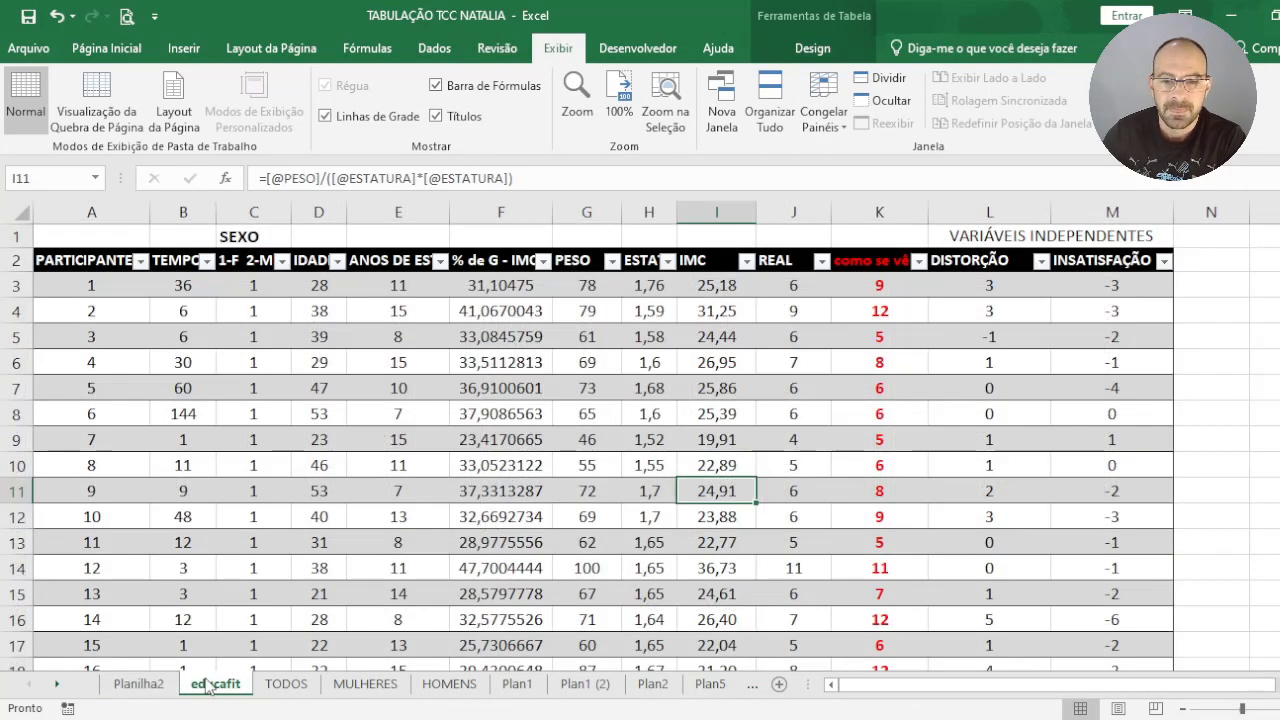
click(140, 684)
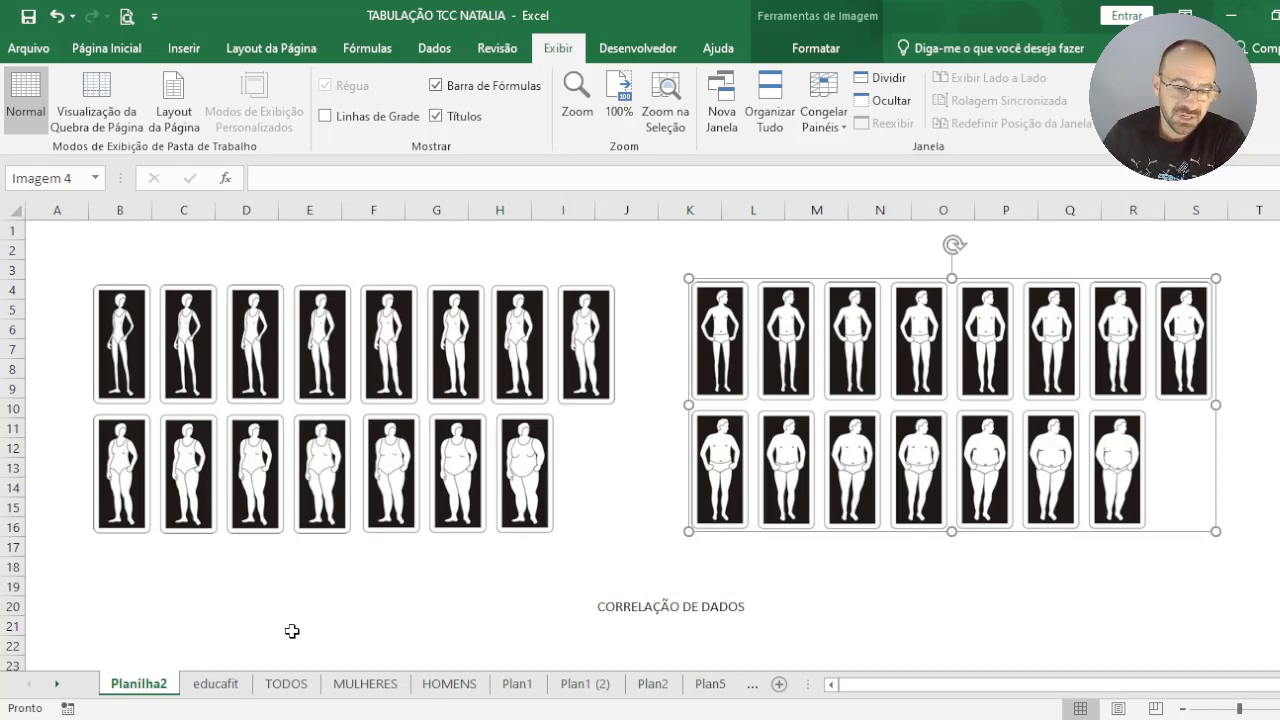
click(346, 605)
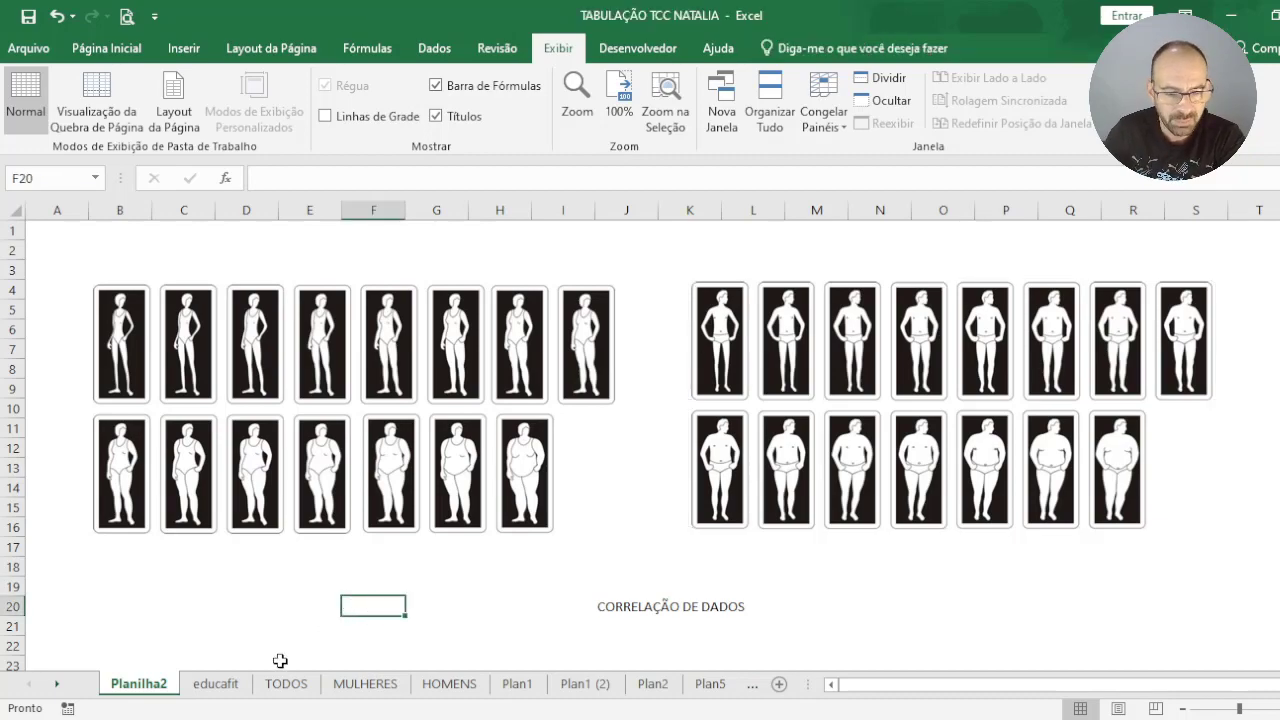
click(215, 683)
scroll(805, 500, down, 1)
scroll(790, 540, up, 1)
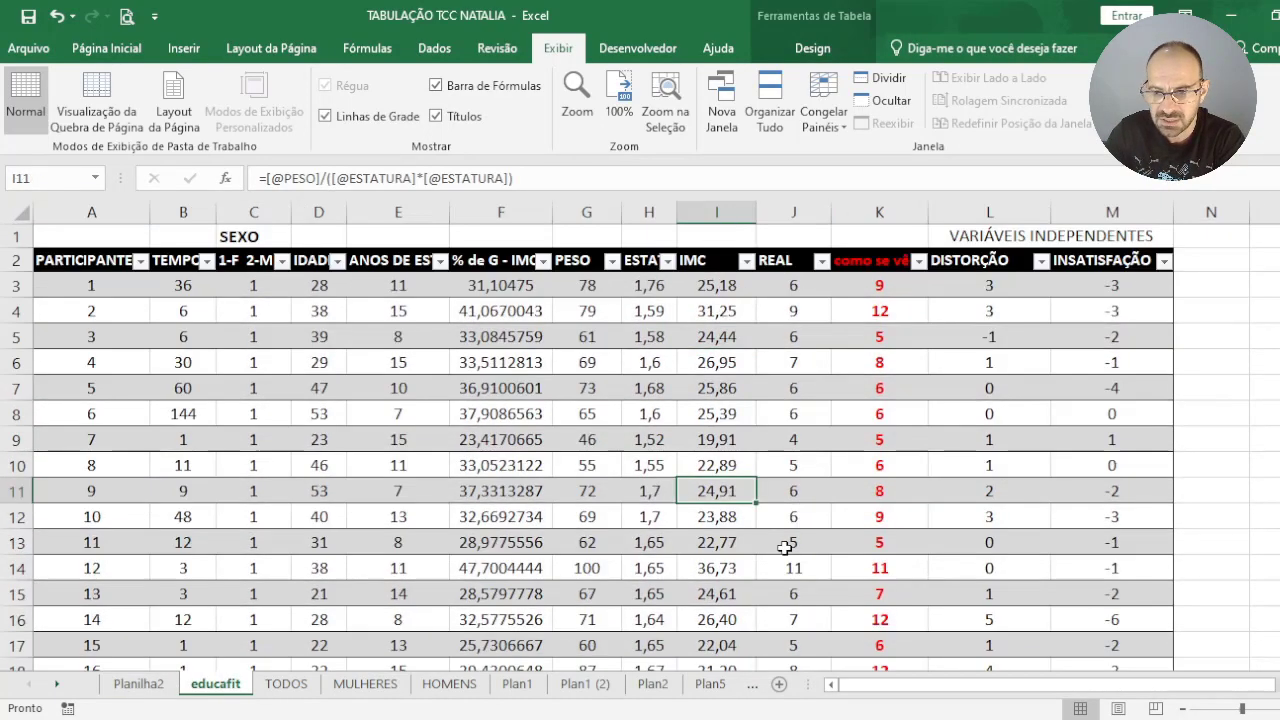
scroll(788, 545, down, 4)
click(140, 683)
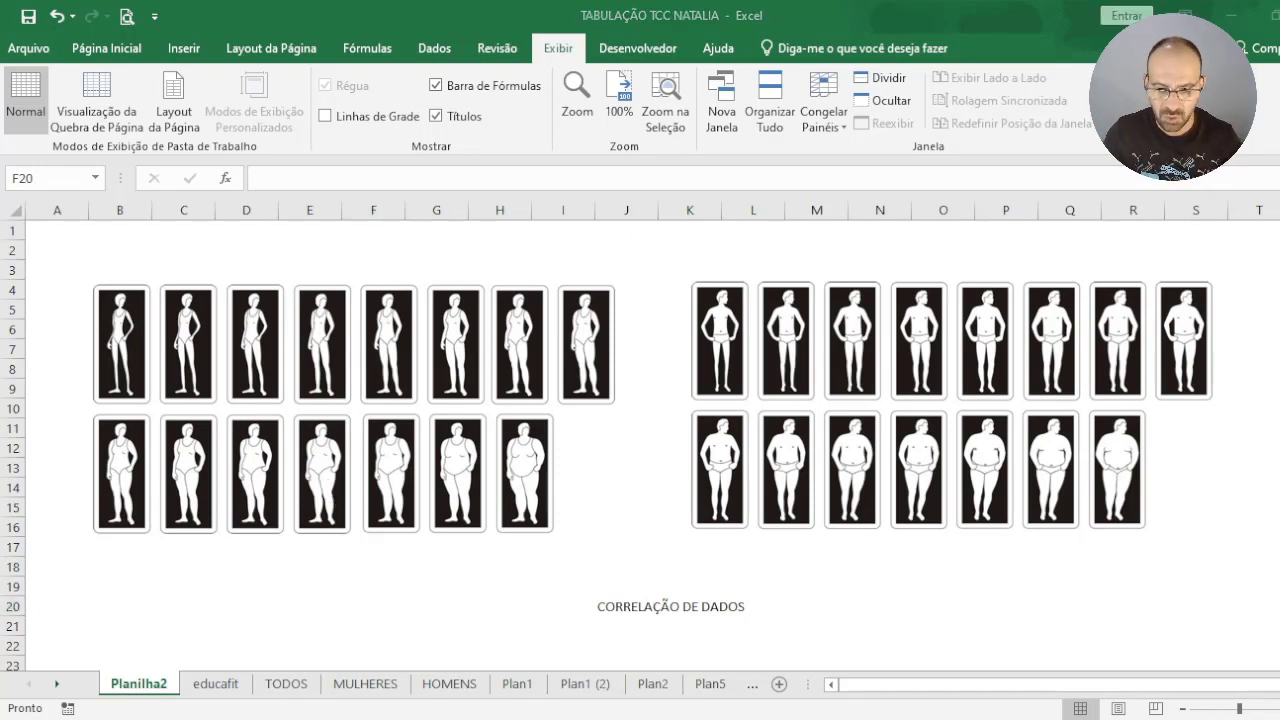
key(alt+Tab)
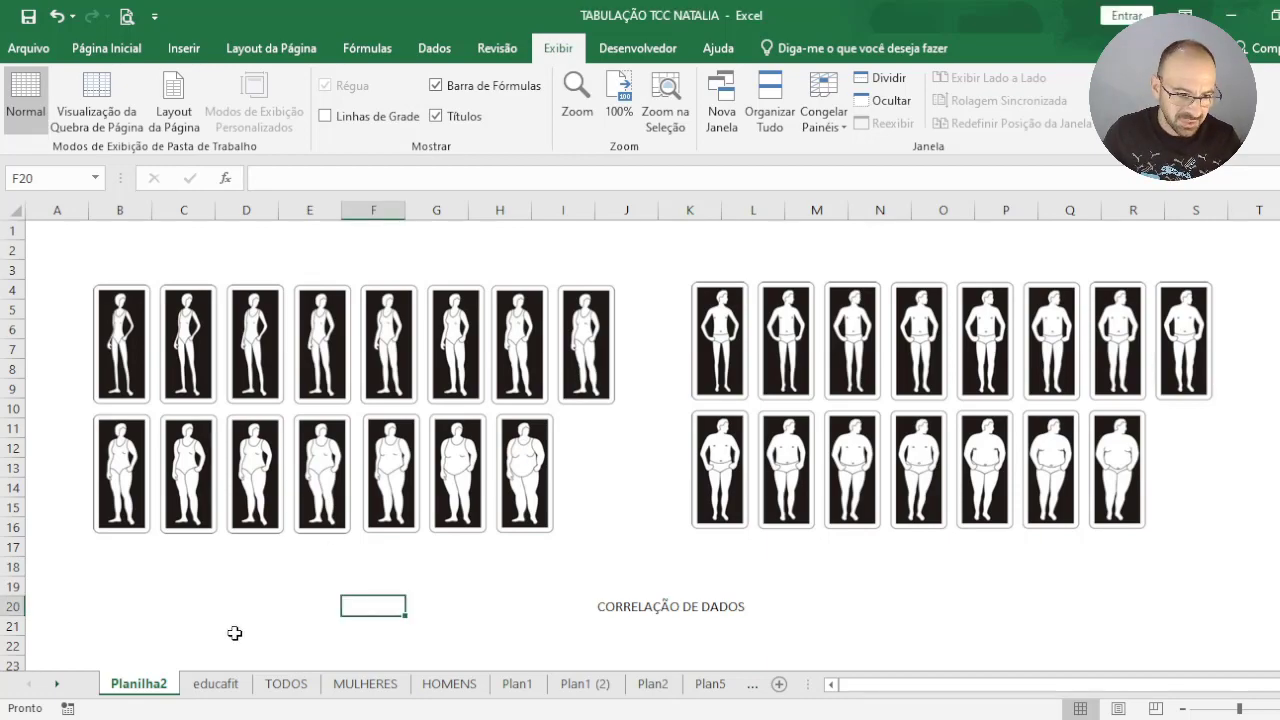
Review the educafit table down to the last filled participant record and return to its first rows
click(214, 683)
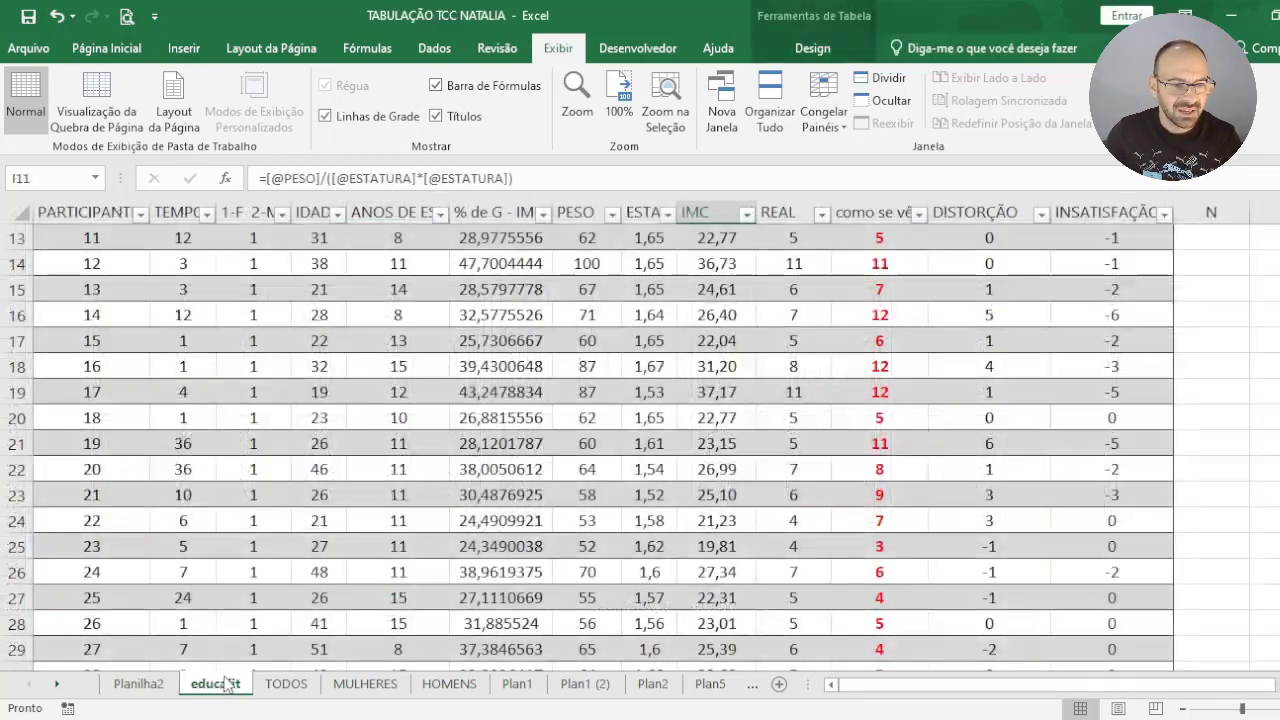
scroll(135, 400, down, 2)
scroll(135, 415, down, 20)
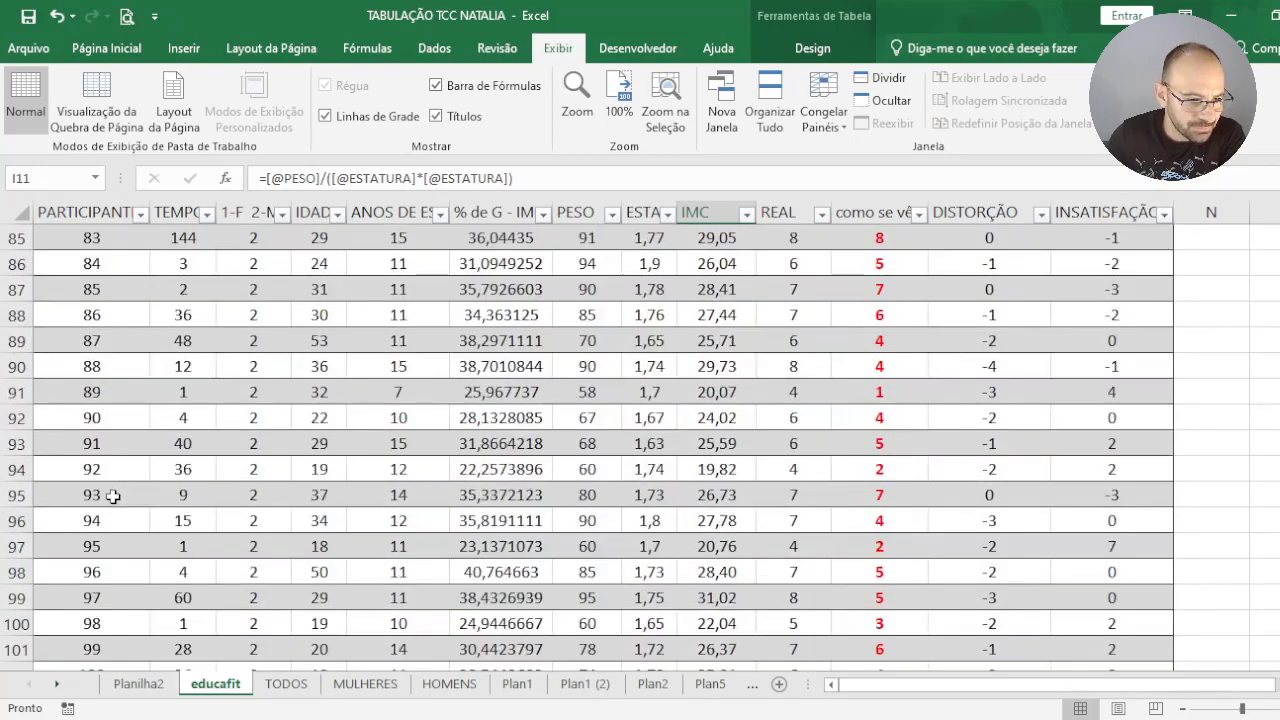
scroll(115, 497, up, 2)
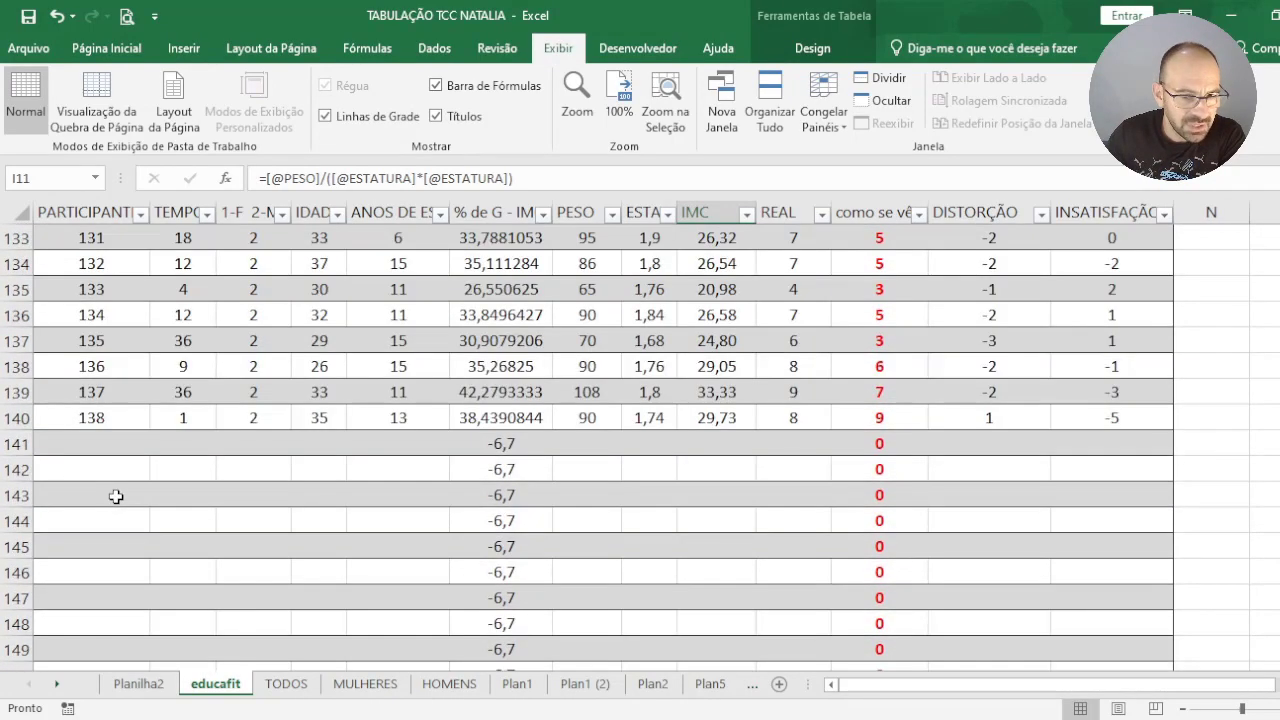
click(115, 414)
scroll(140, 460, up, 2)
scroll(147, 474, up, 20)
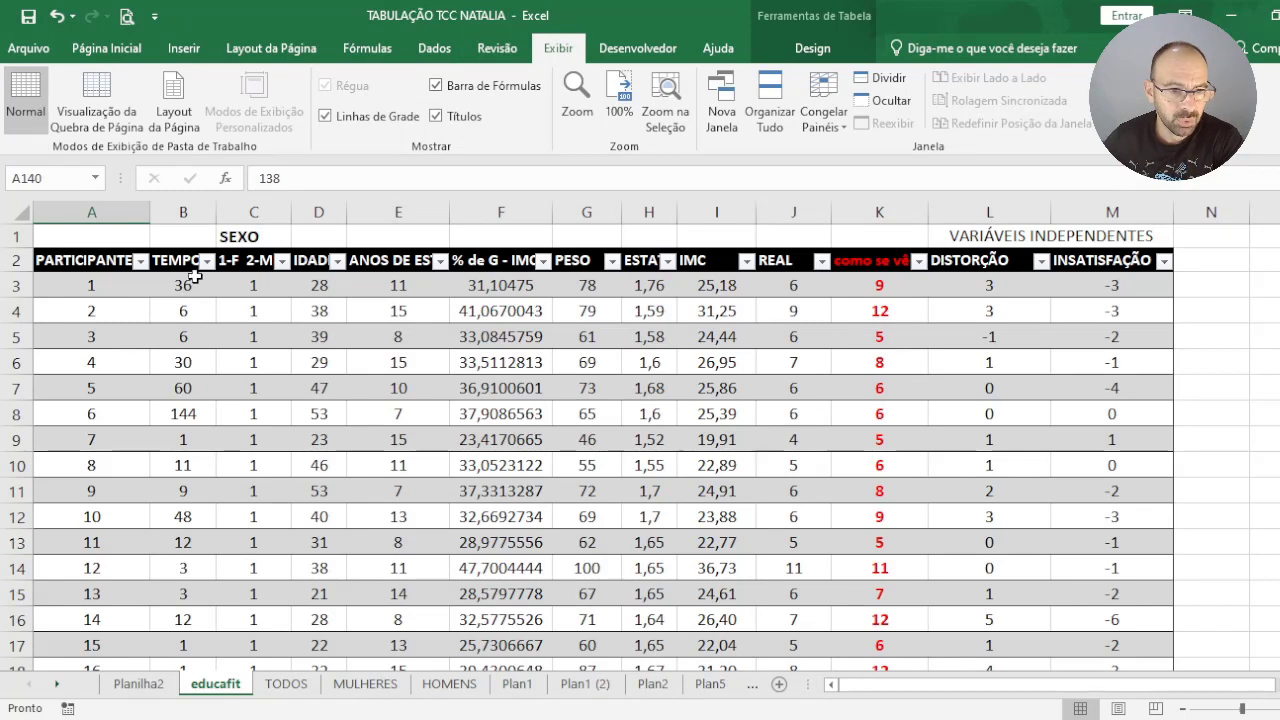
Examine the practice time column and the sex code column of the educafit table
click(188, 260)
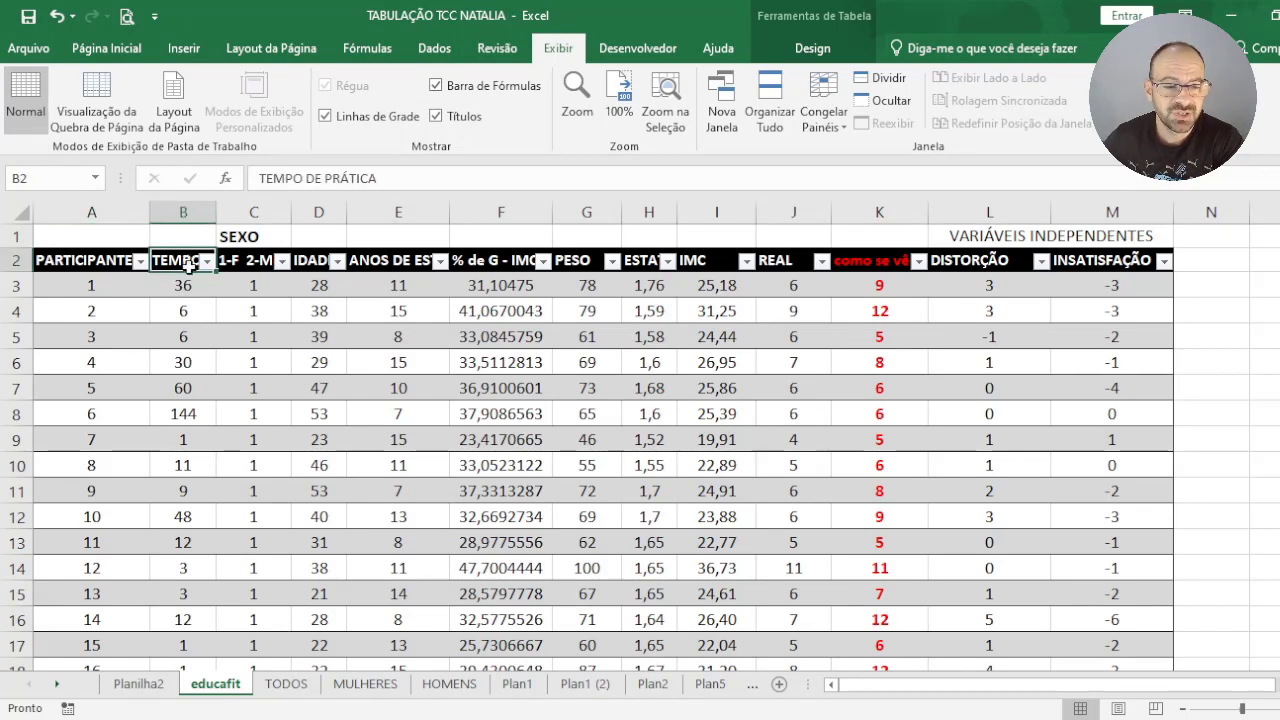
click(192, 287)
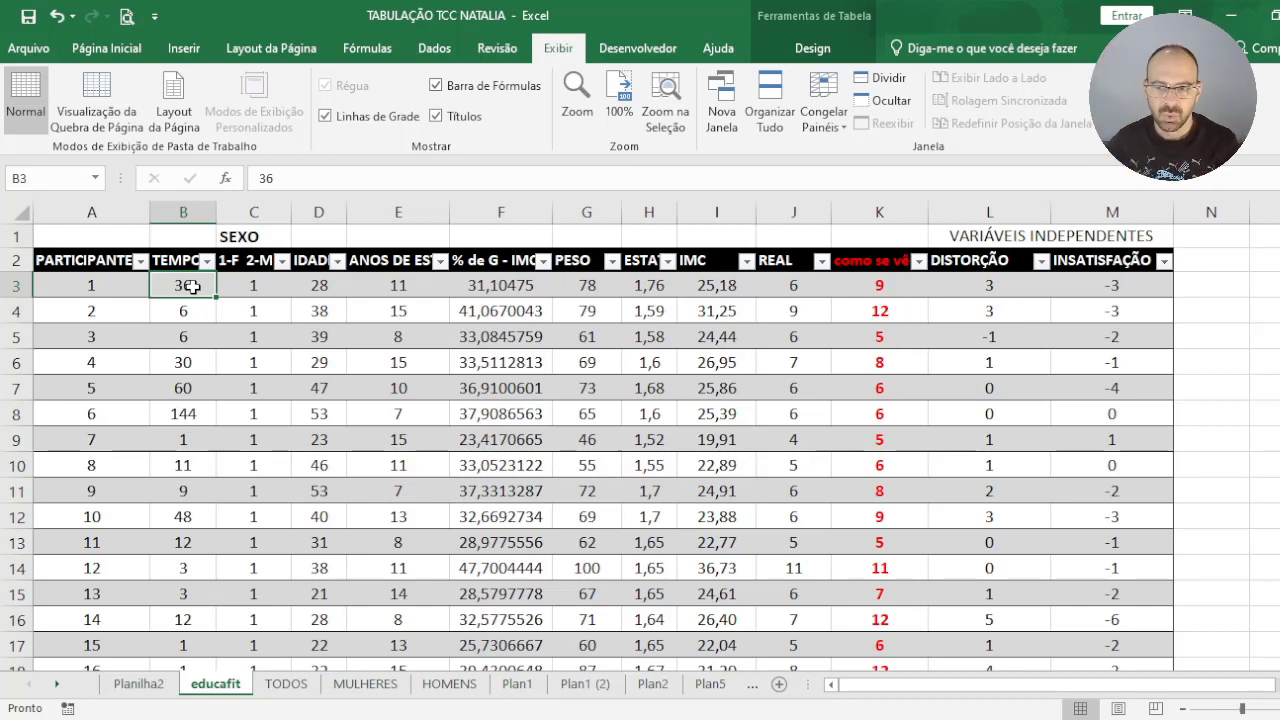
click(249, 285)
scroll(285, 473, down, 8)
scroll(251, 473, down, 7)
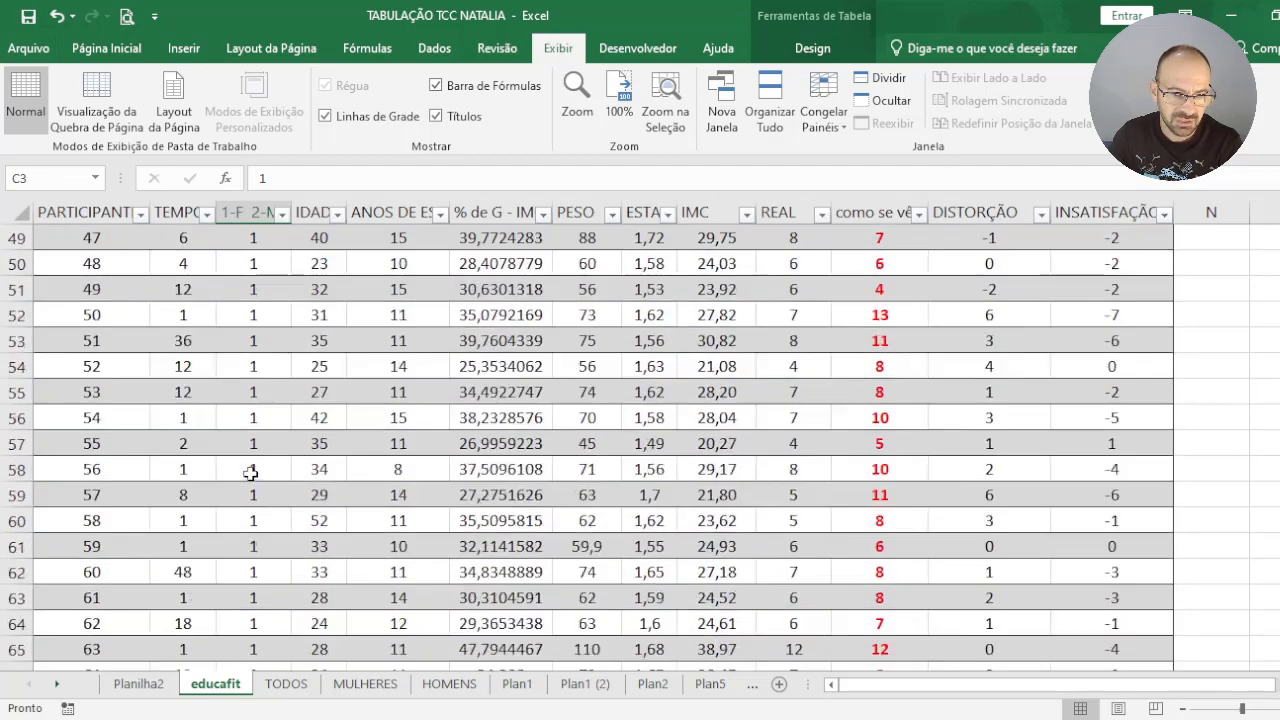
scroll(251, 480, up, 16)
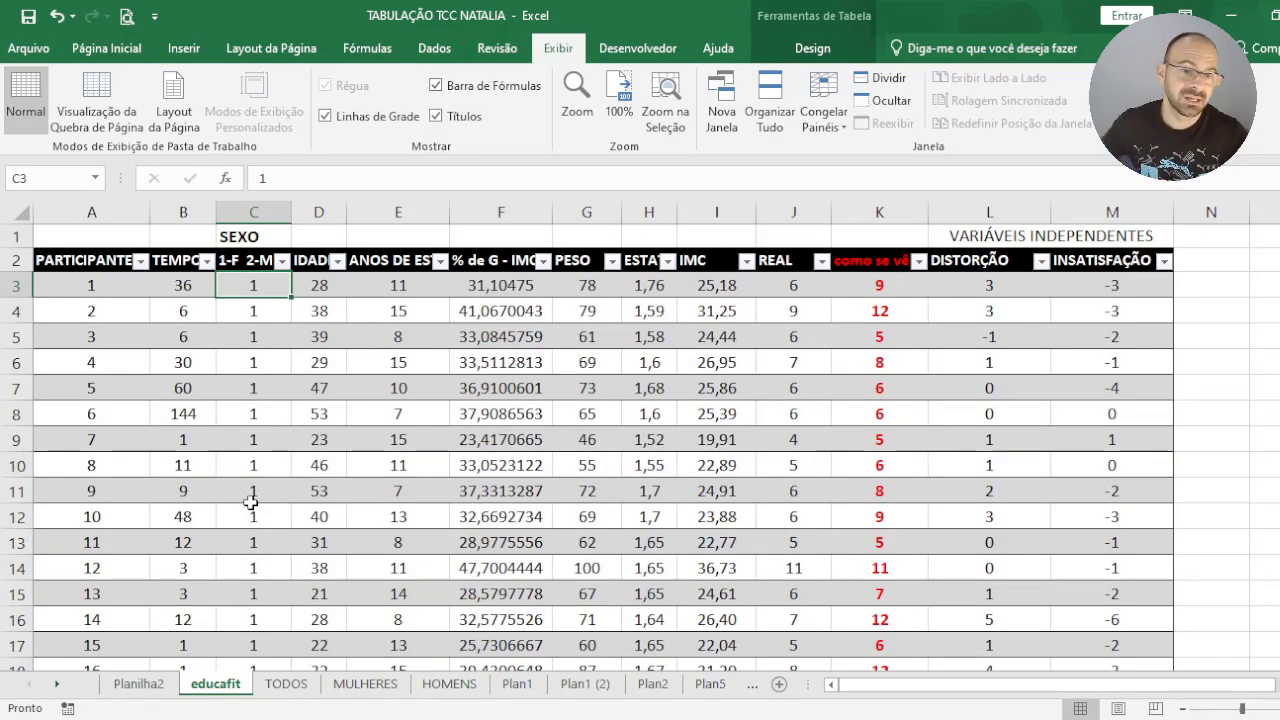
Inspect the age column and the body fat percentage column with its formula in the educafit table
click(316, 309)
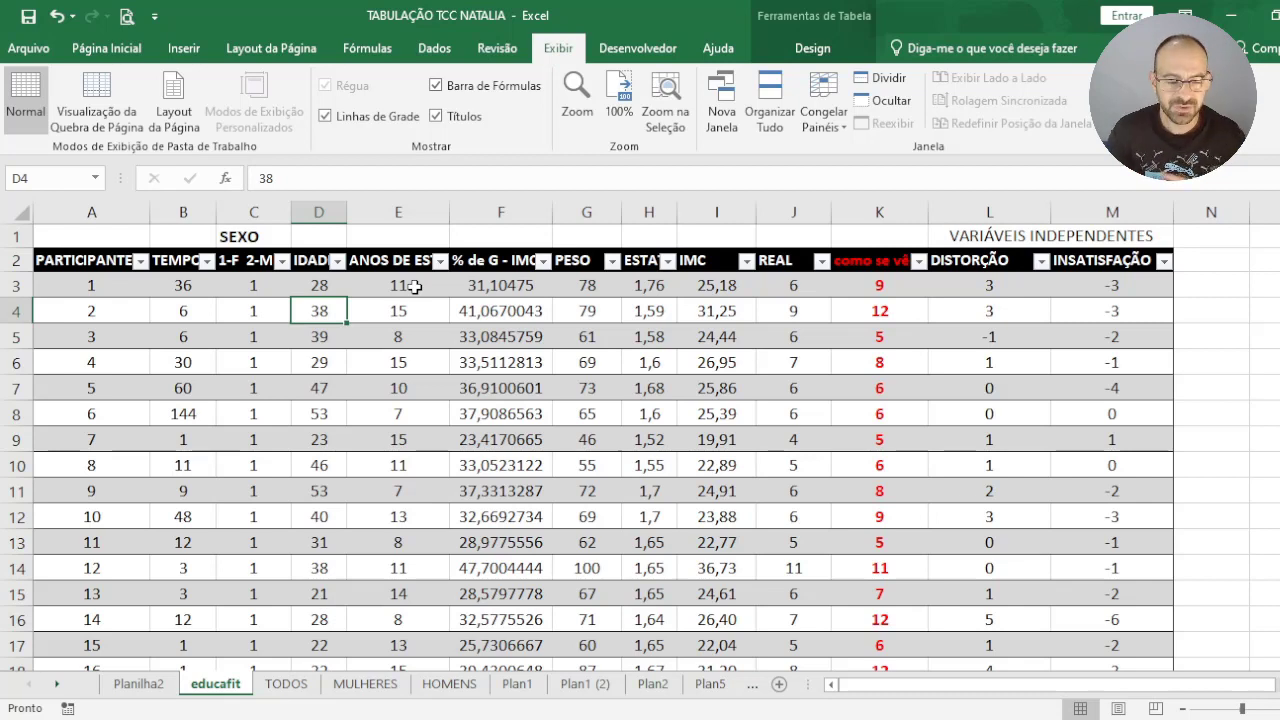
click(512, 282)
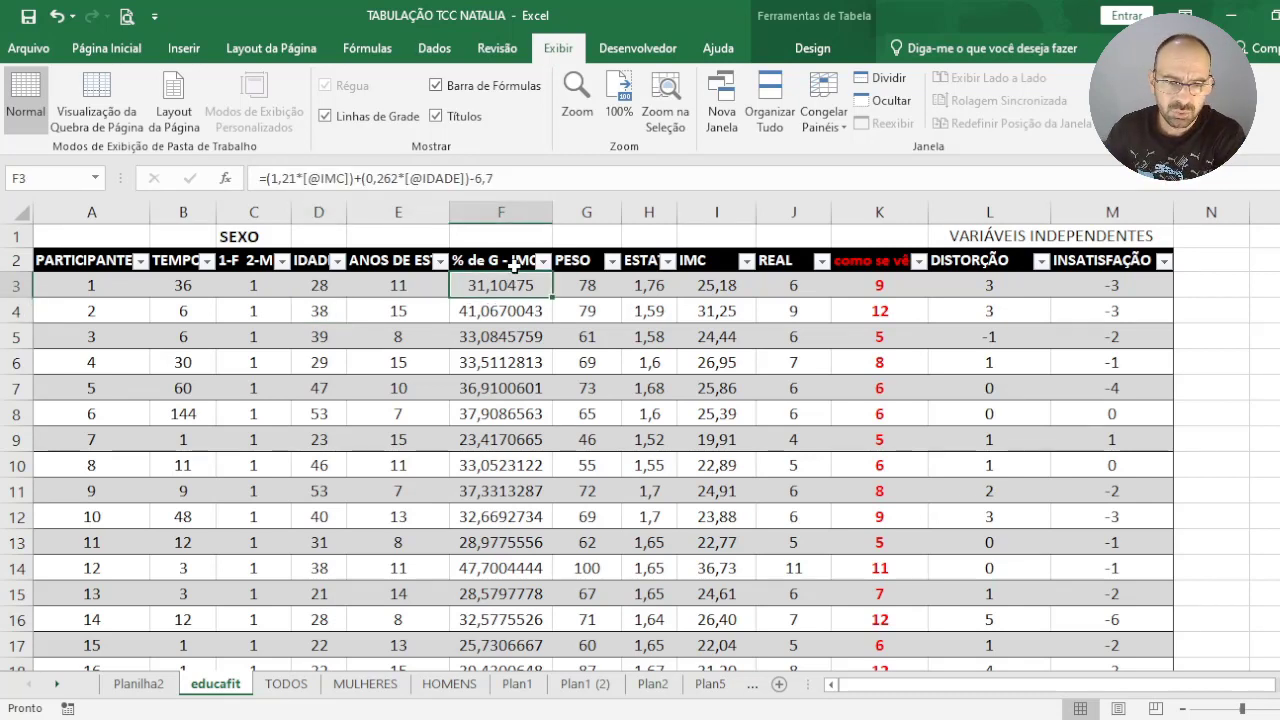
click(500, 212)
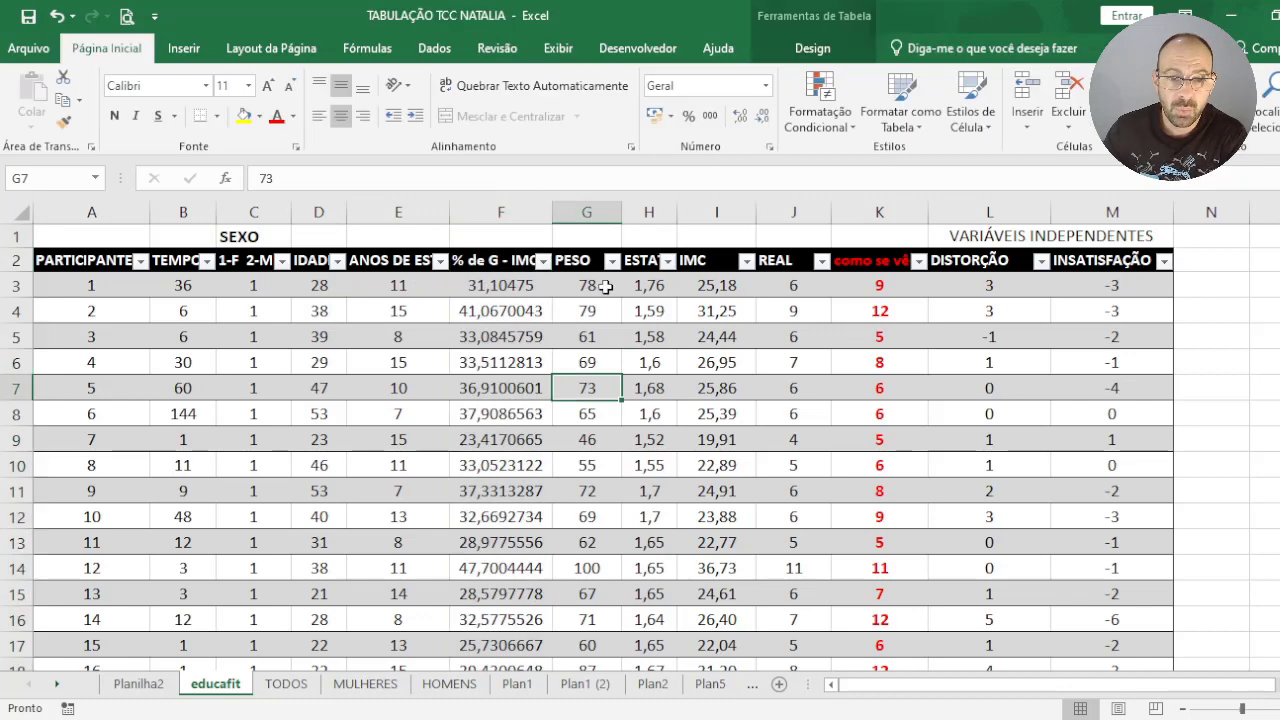
Examine the PESO and ESTATURA columns, comparing the first participant's weight and height cells
drag(605, 287, 586, 571)
drag(649, 286, 626, 547)
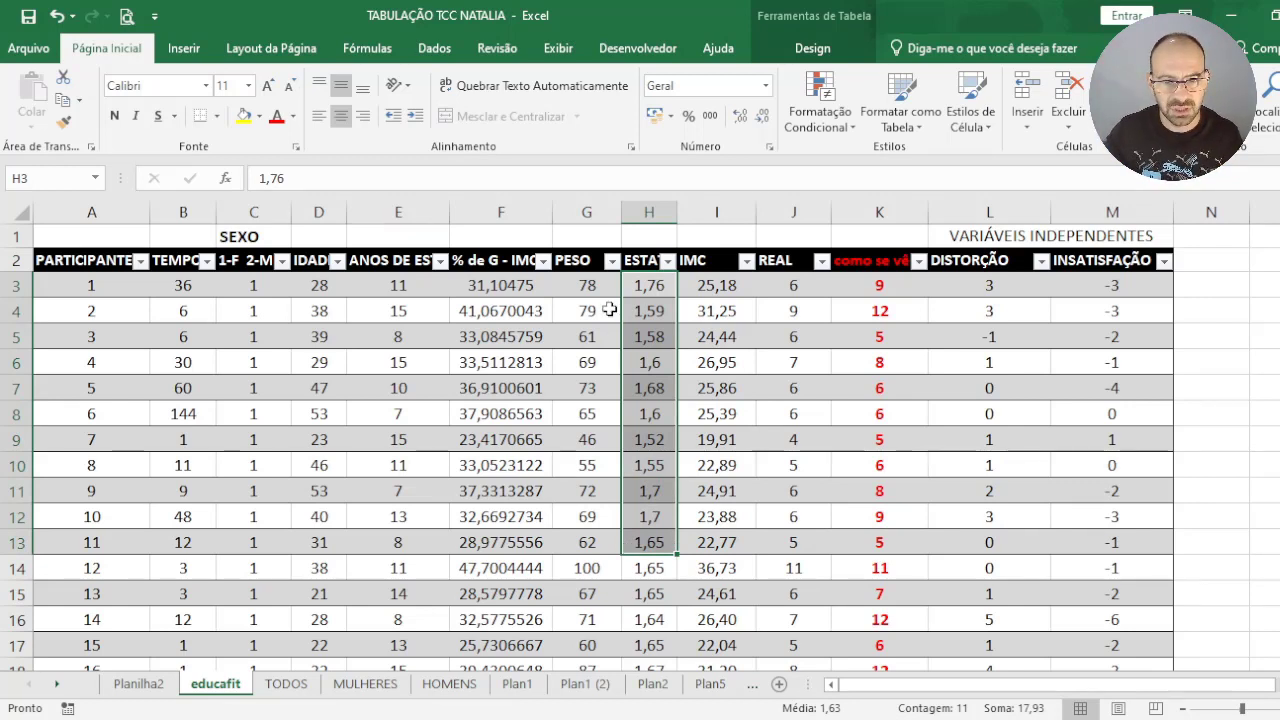
click(646, 286)
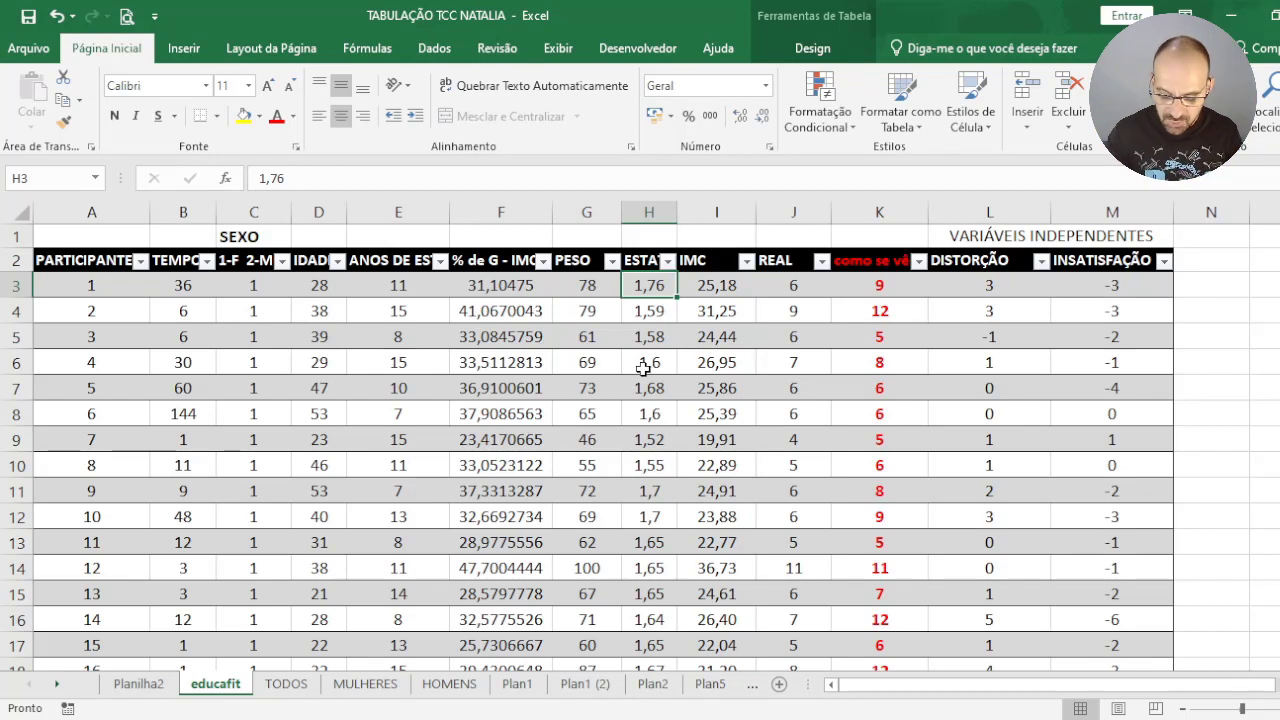
key(Left)
key(Right)
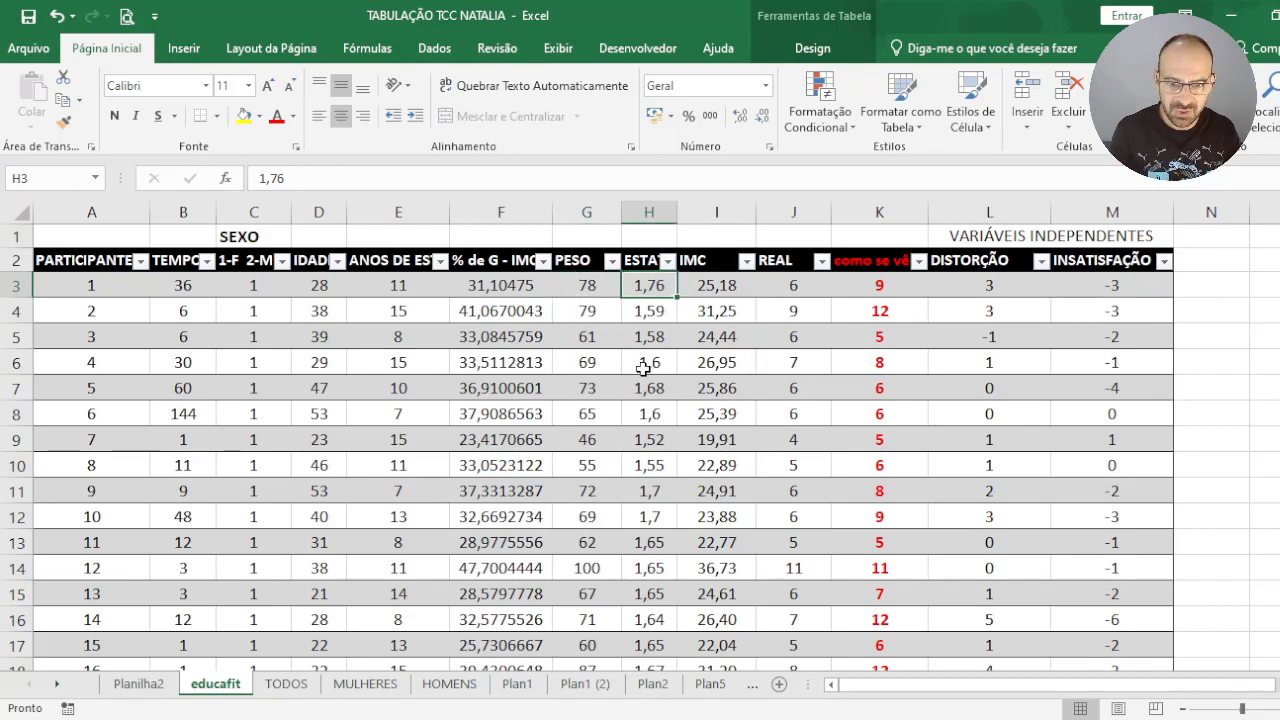
key(Left)
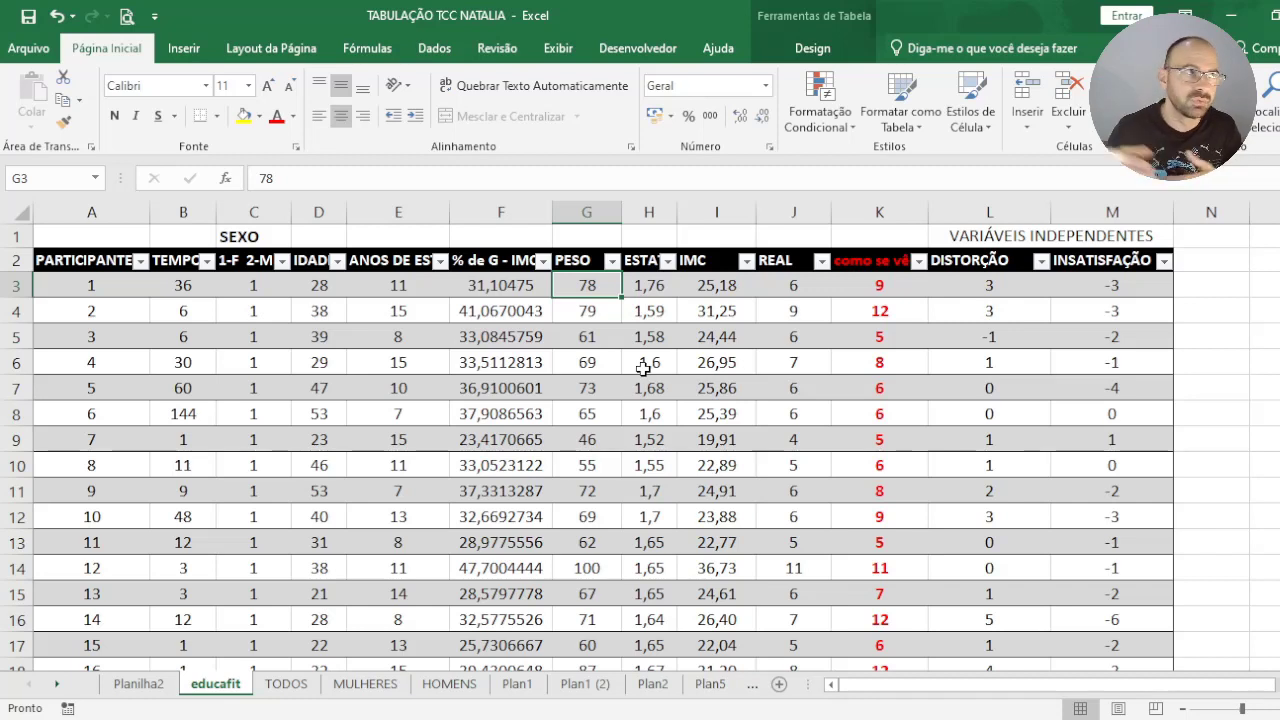
key(Right)
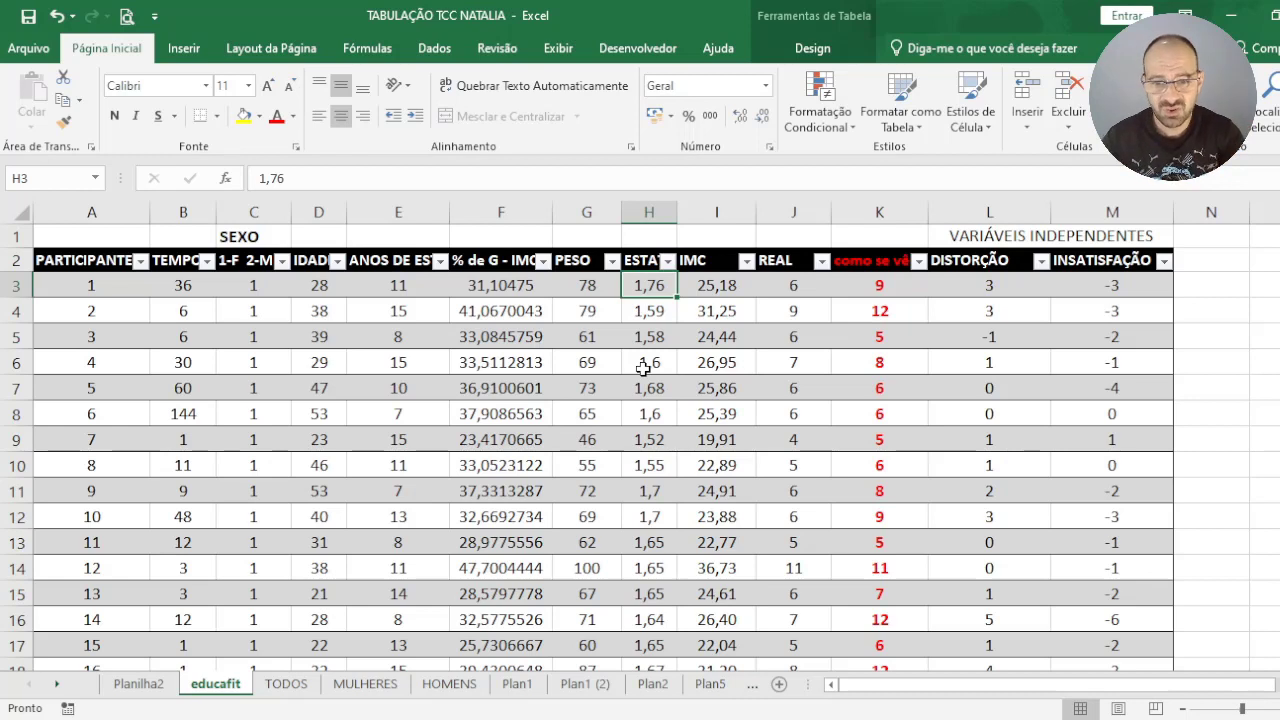
Inspect the first participant's IMC formula and REAL value, then view the silhouette scales on Planilha2
click(716, 292)
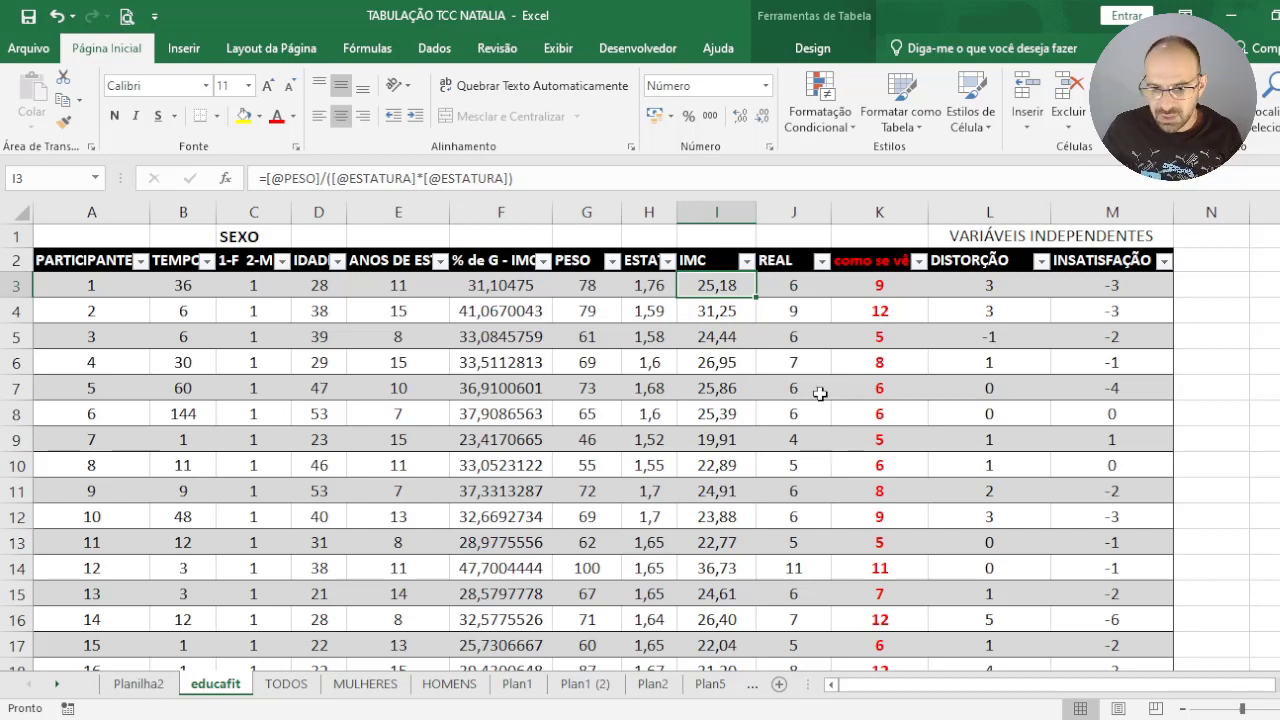
click(805, 287)
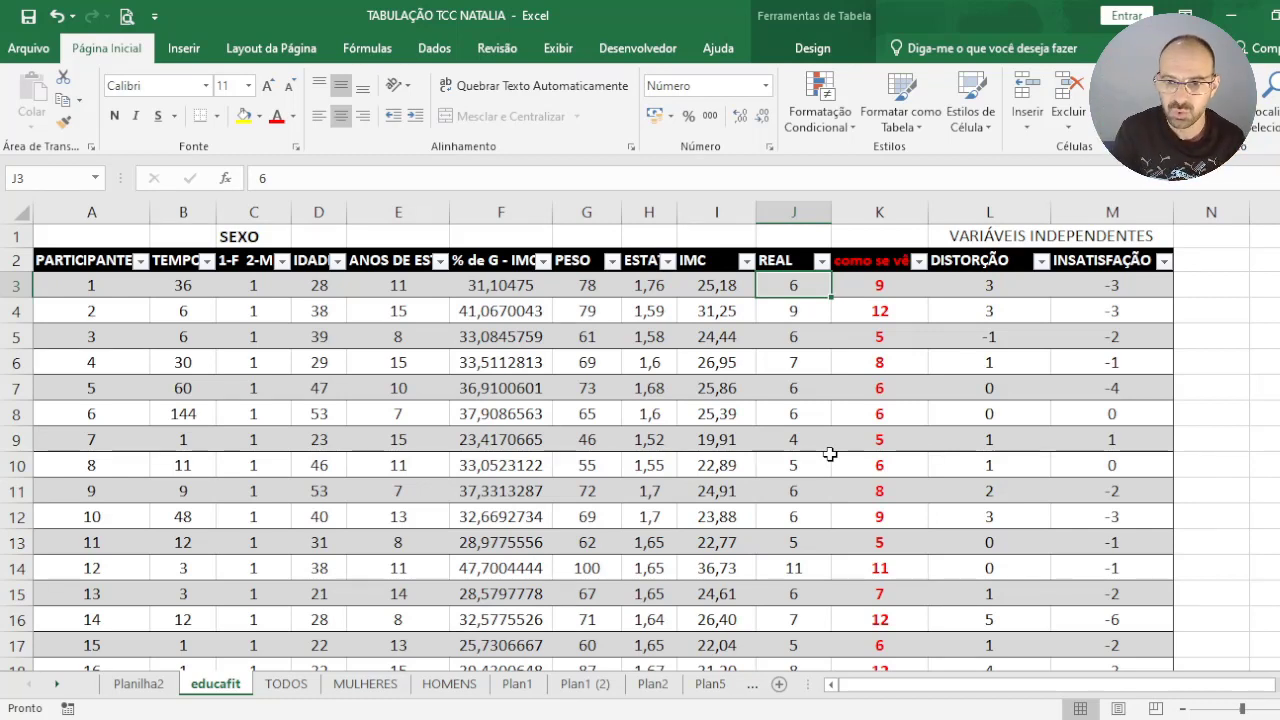
key(Left)
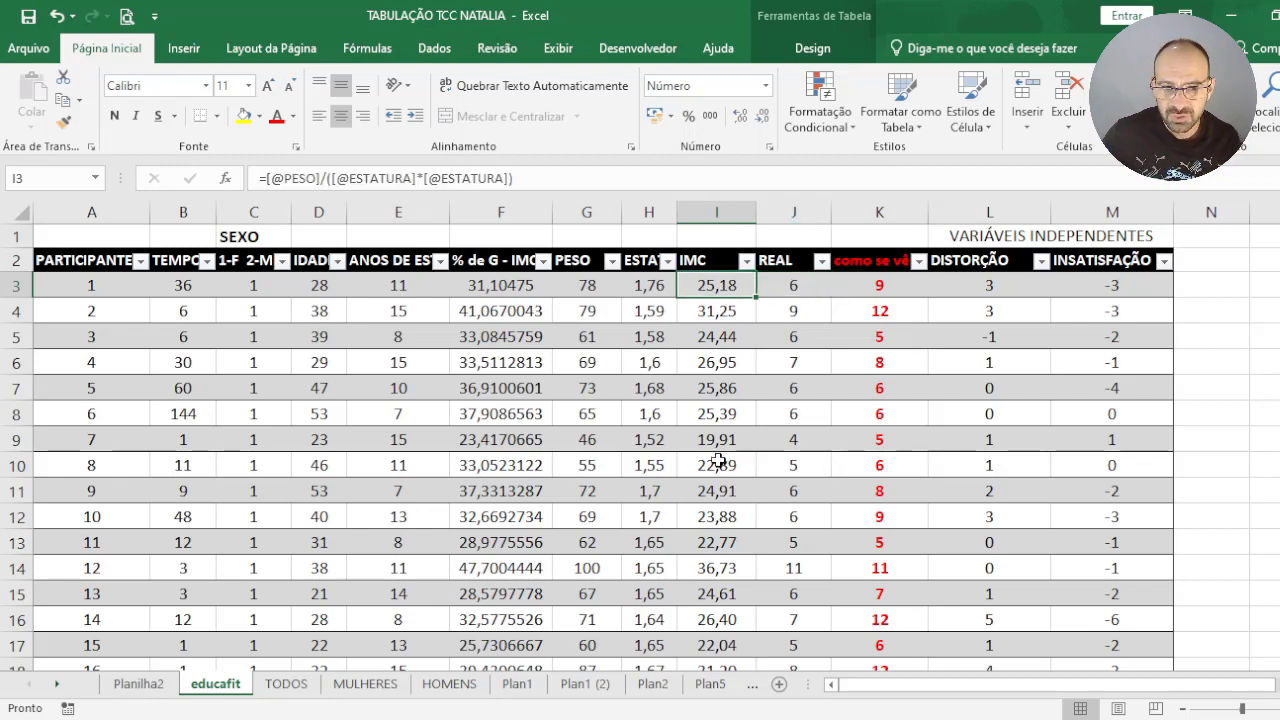
click(243, 288)
click(803, 284)
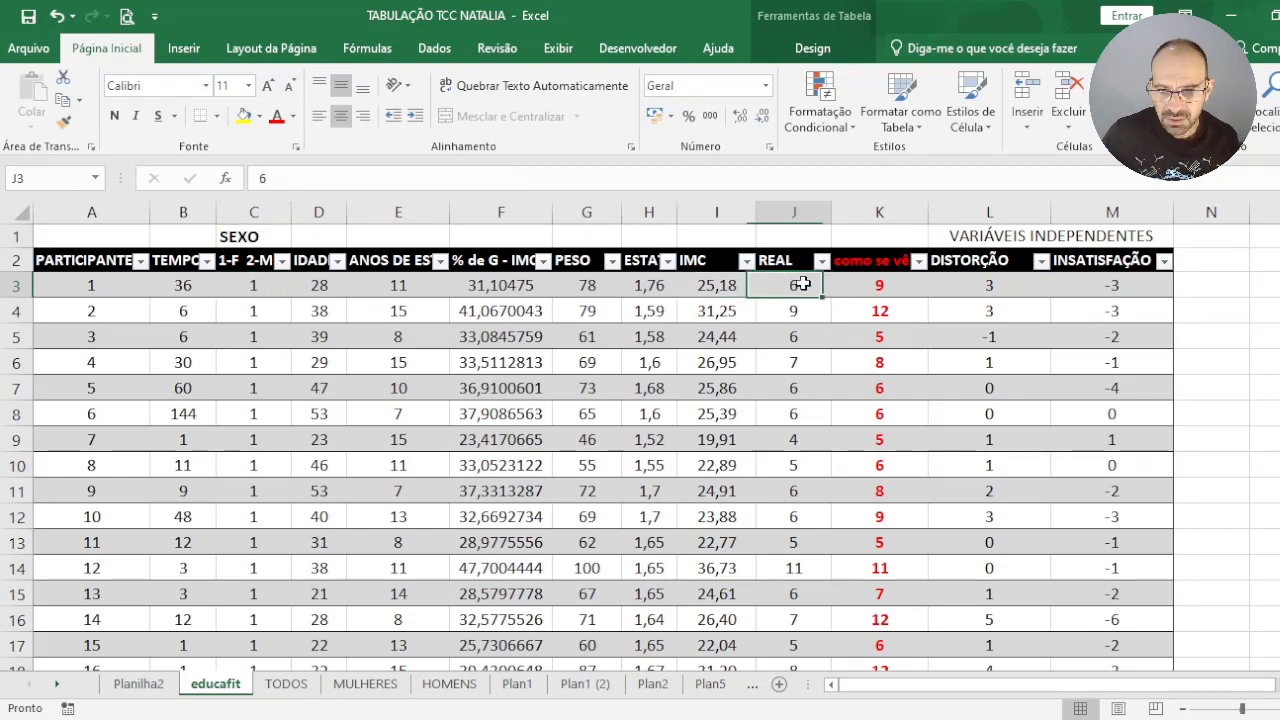
click(163, 693)
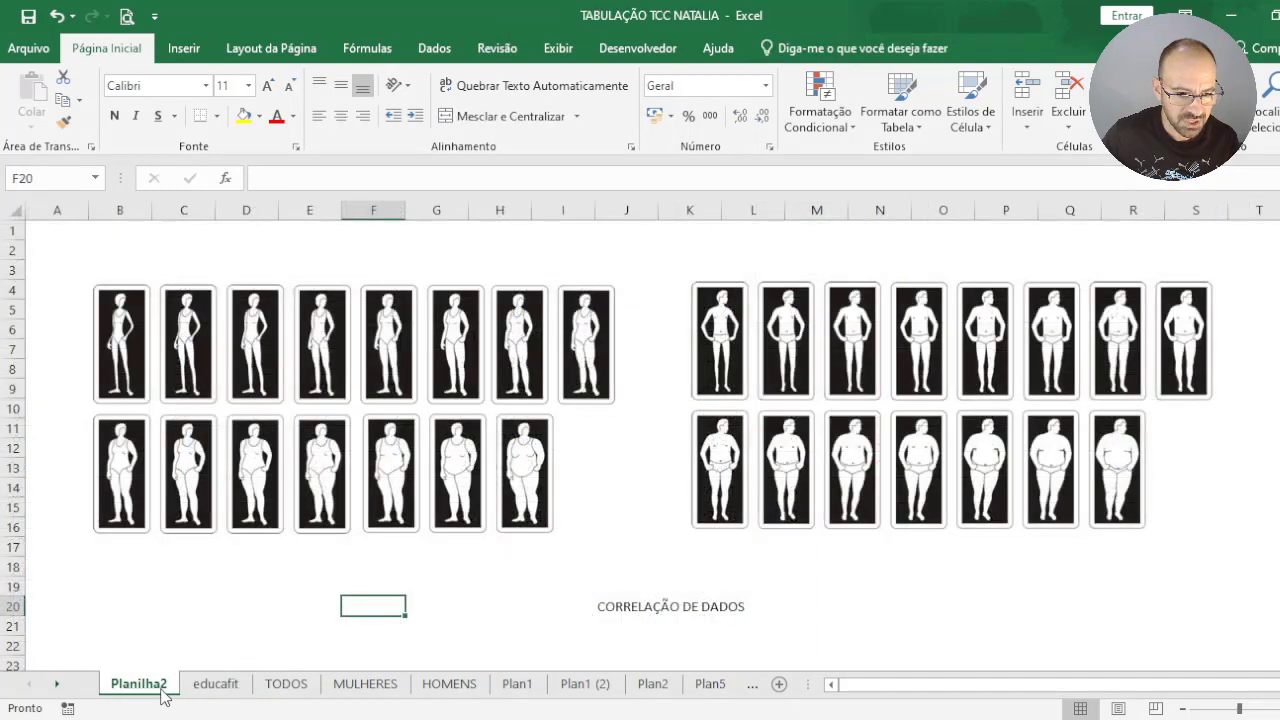
Walk through the first participant's record on the educafit sheet, from the participant number across to the IMC formula
click(205, 688)
drag(90, 286, 391, 288)
click(180, 294)
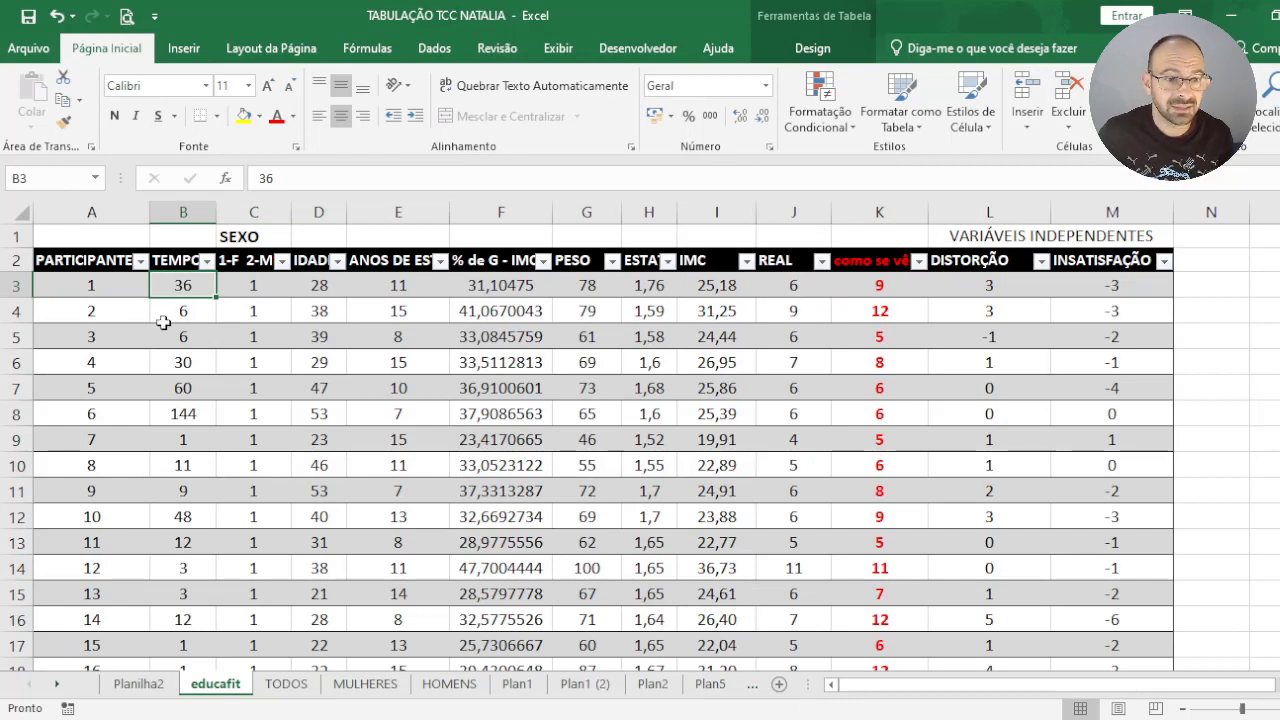
click(318, 285)
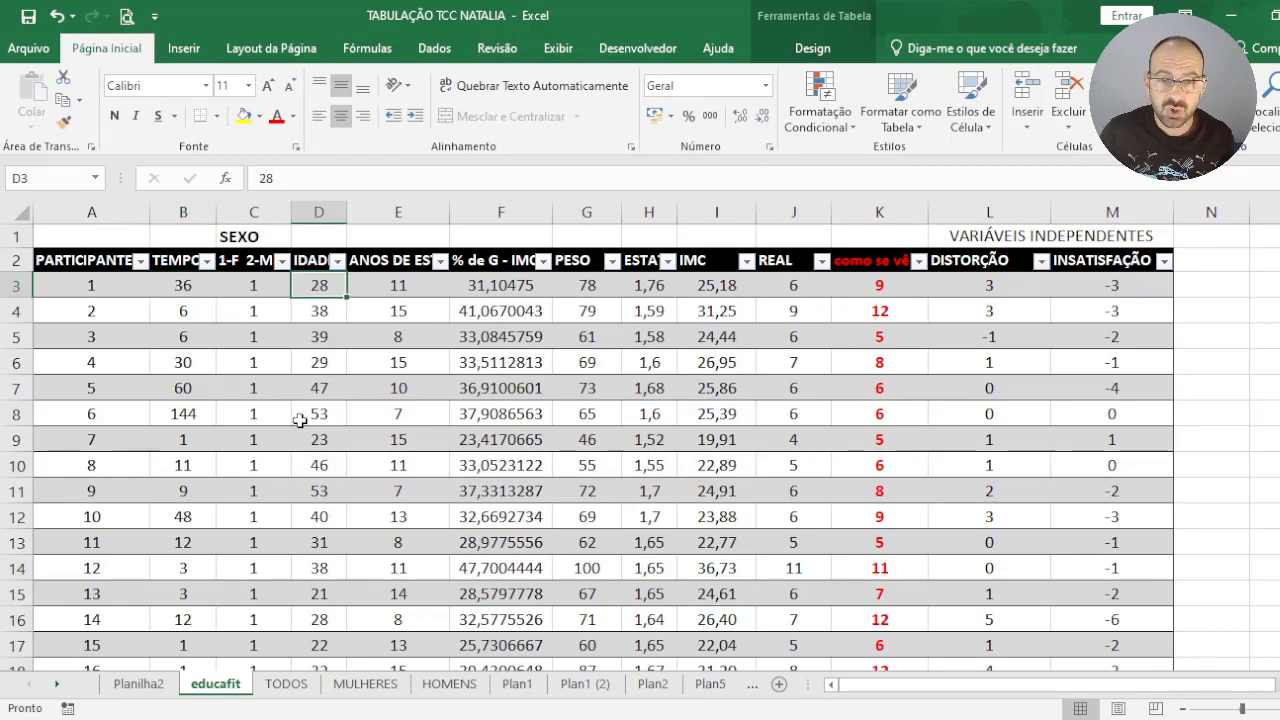
click(394, 288)
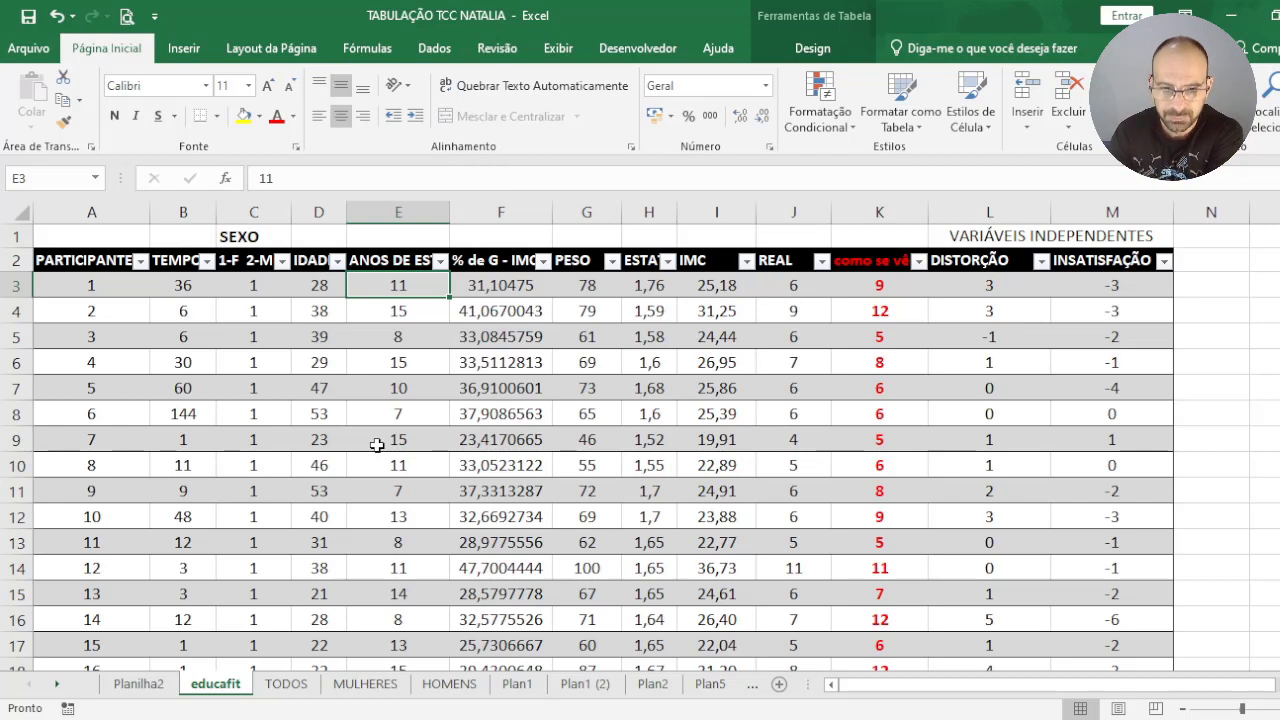
key(Right)
key(Right)
key(Right)
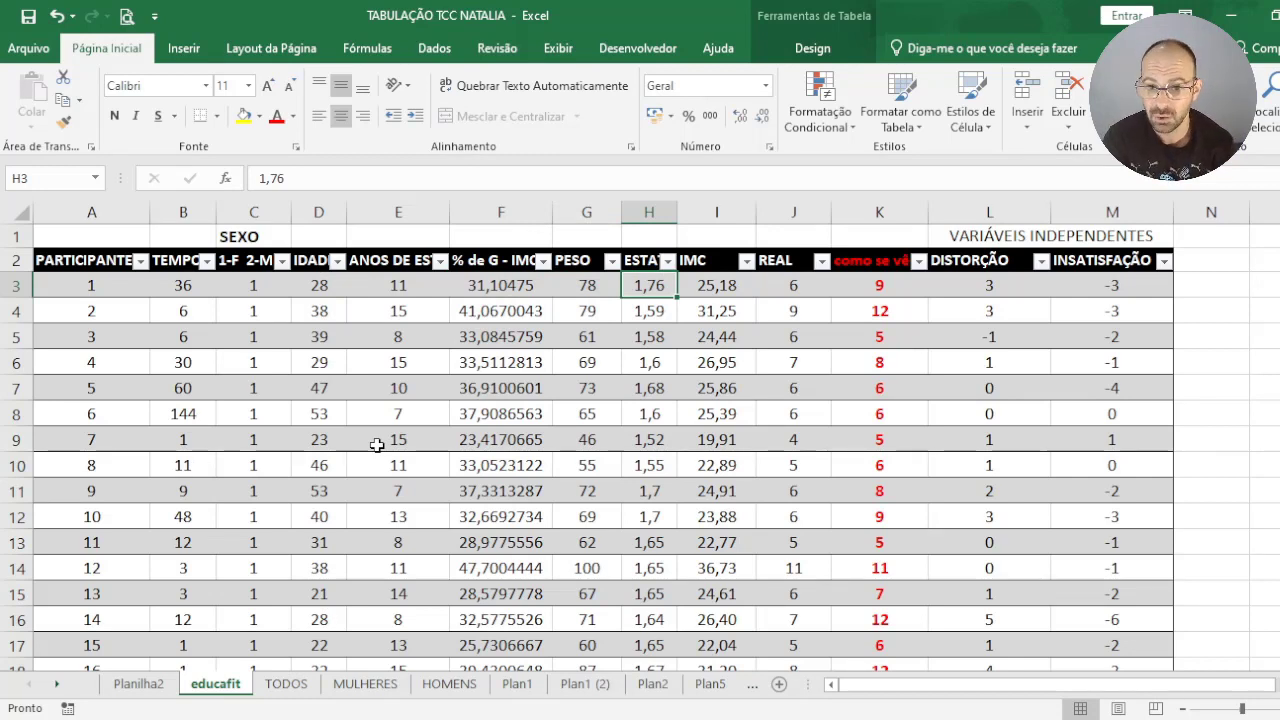
key(Right)
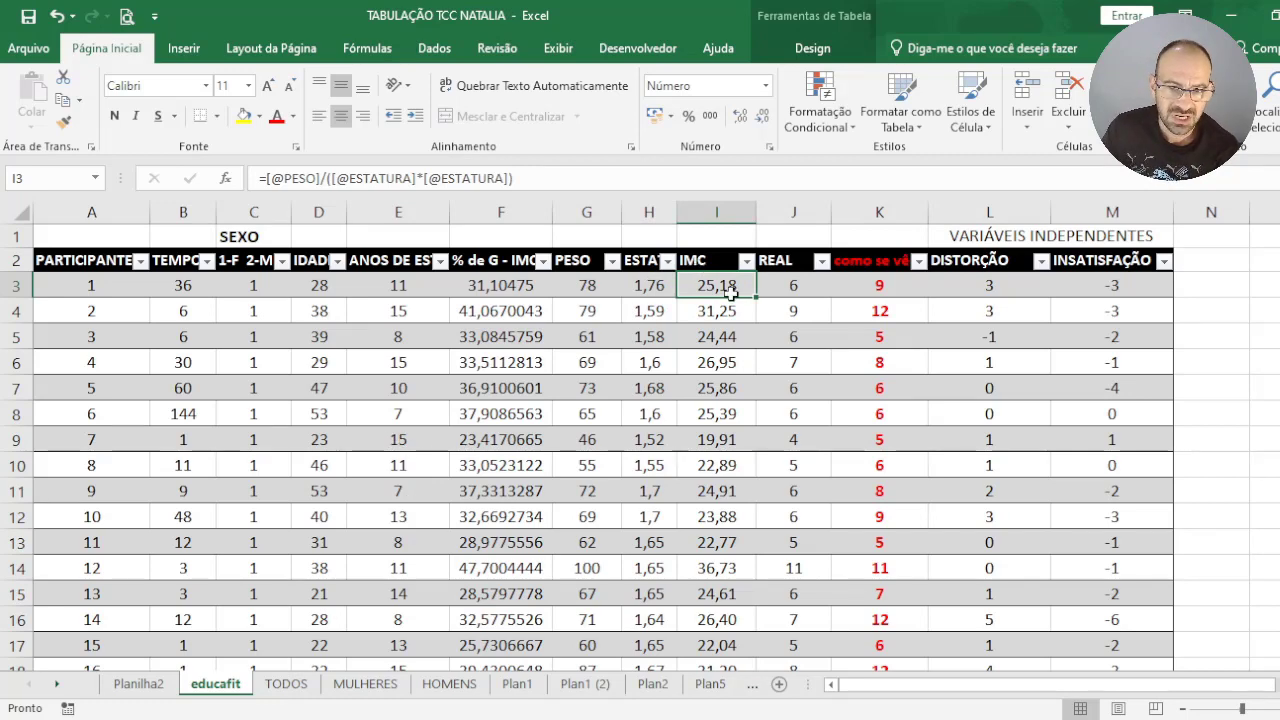
Locate the sixth female silhouette on Planilha2 and mark it by selecting cell G3 above it
click(168, 688)
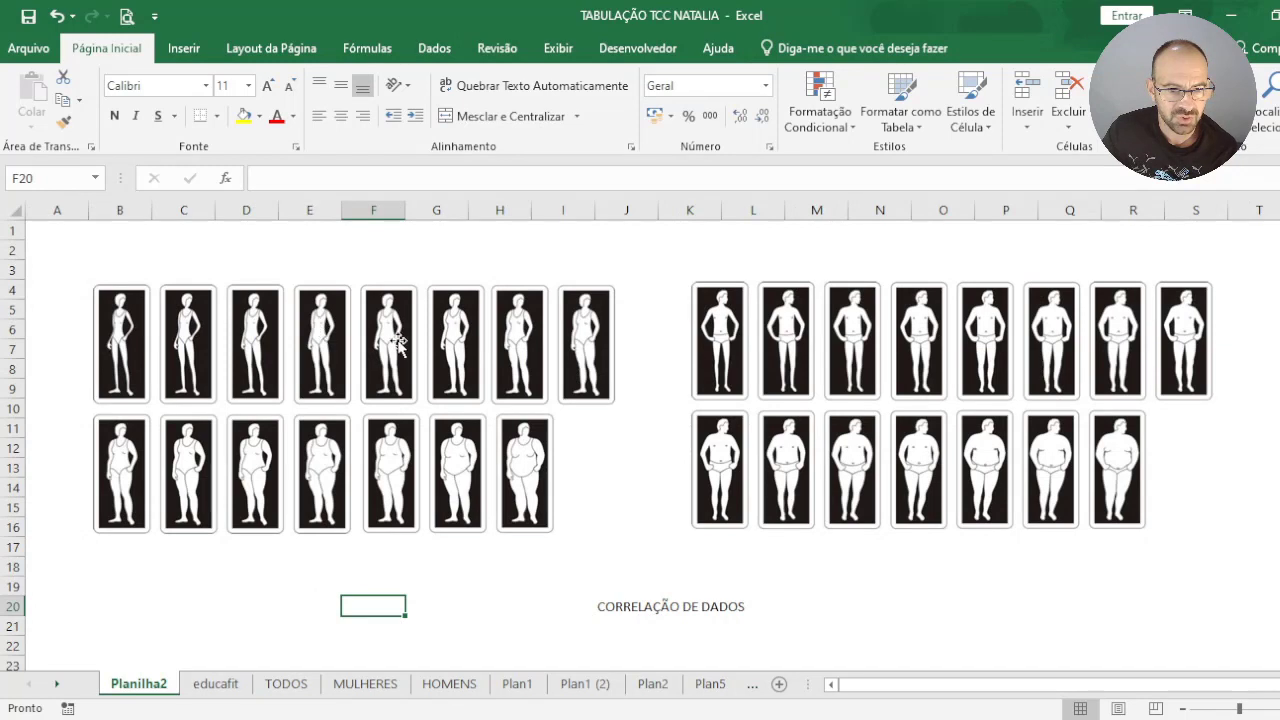
click(459, 266)
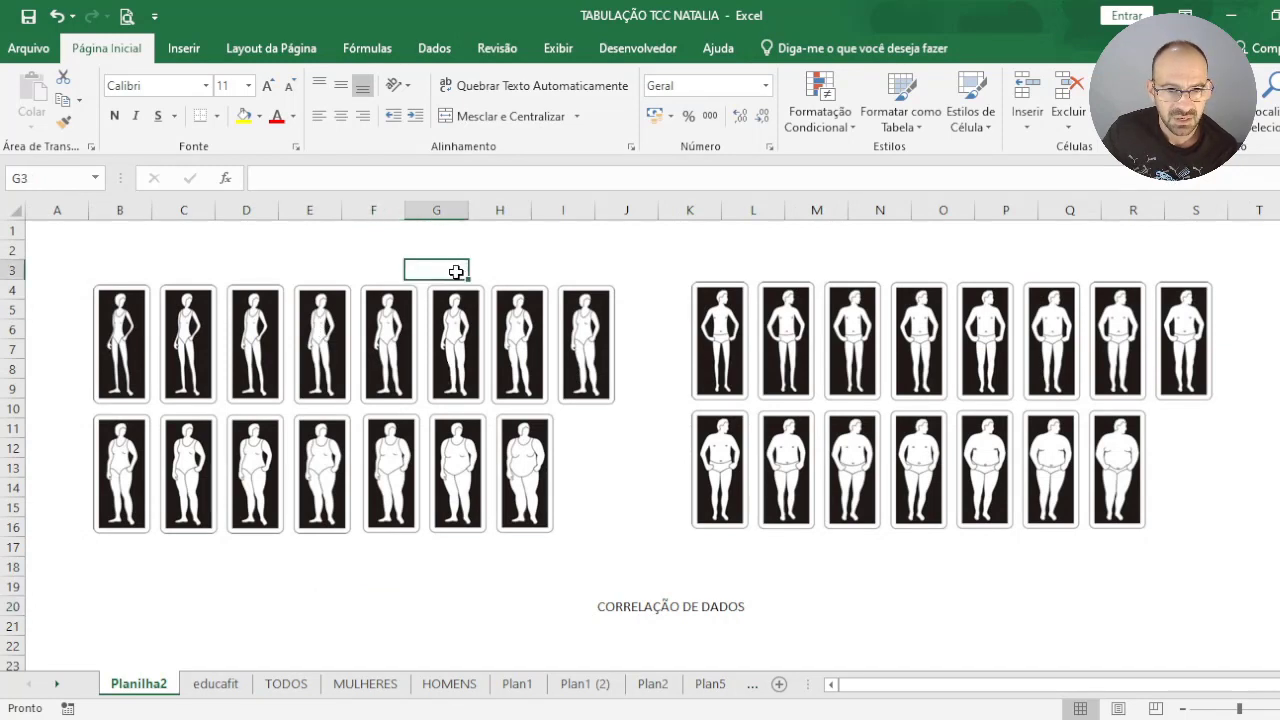
drag(458, 330, 441, 267)
click(451, 252)
click(451, 285)
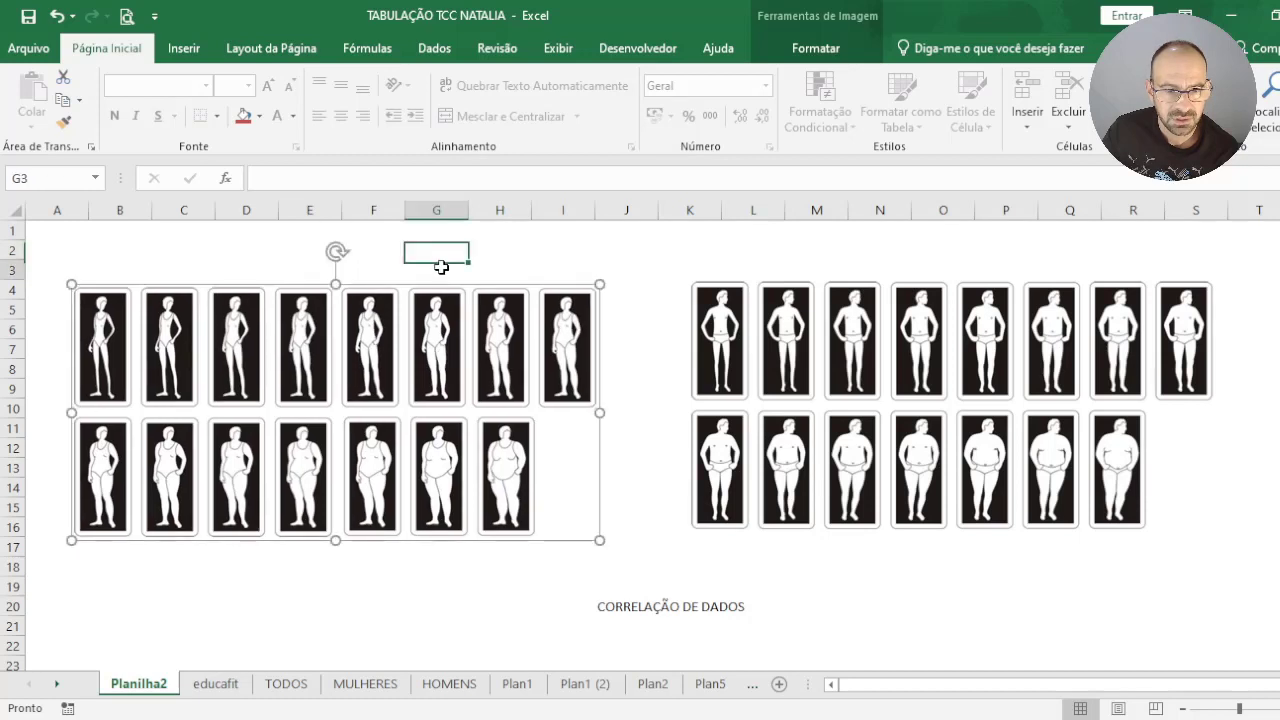
click(441, 267)
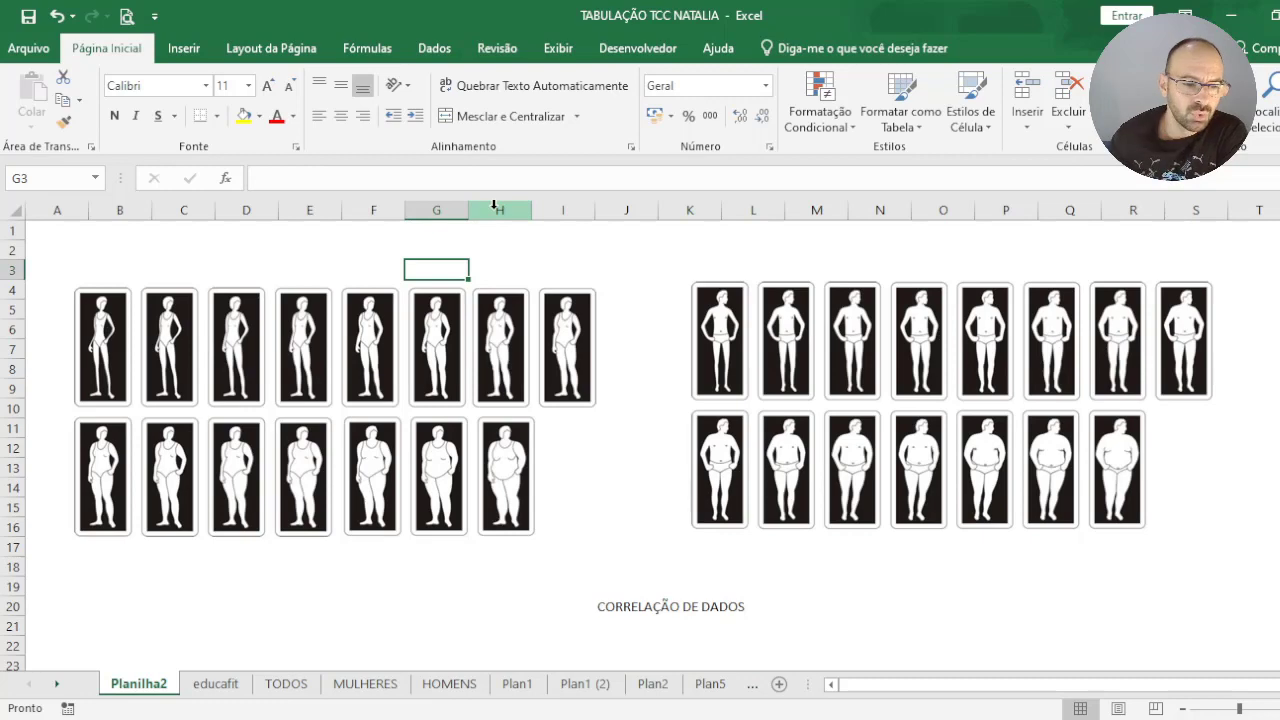
Check the first participant's REAL value in educafit against the silhouettes on Planilha2
click(218, 685)
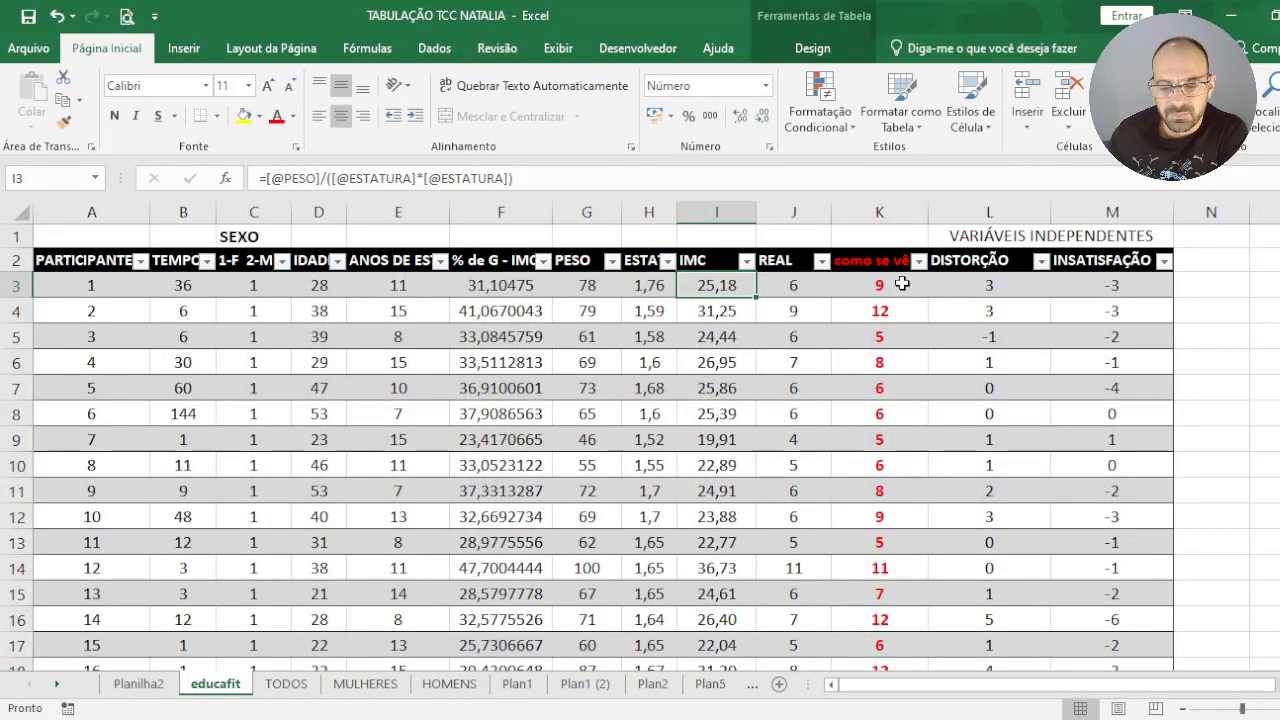
click(806, 294)
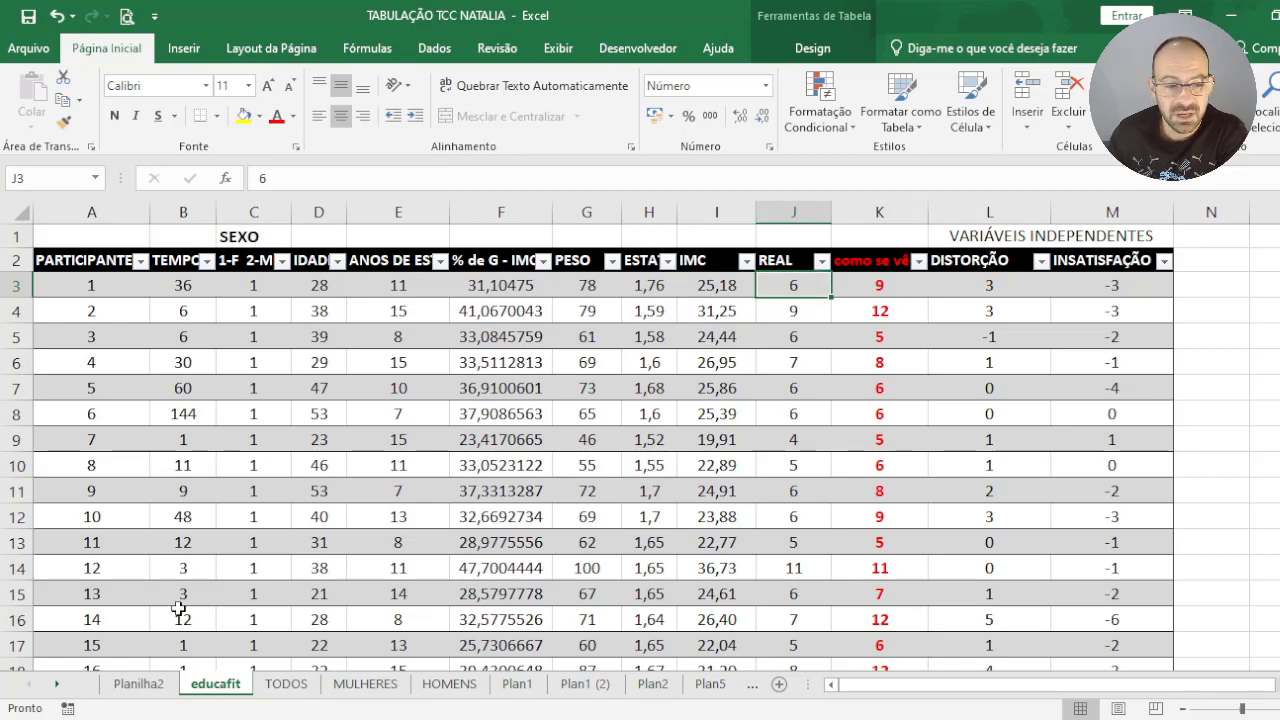
click(155, 682)
click(218, 688)
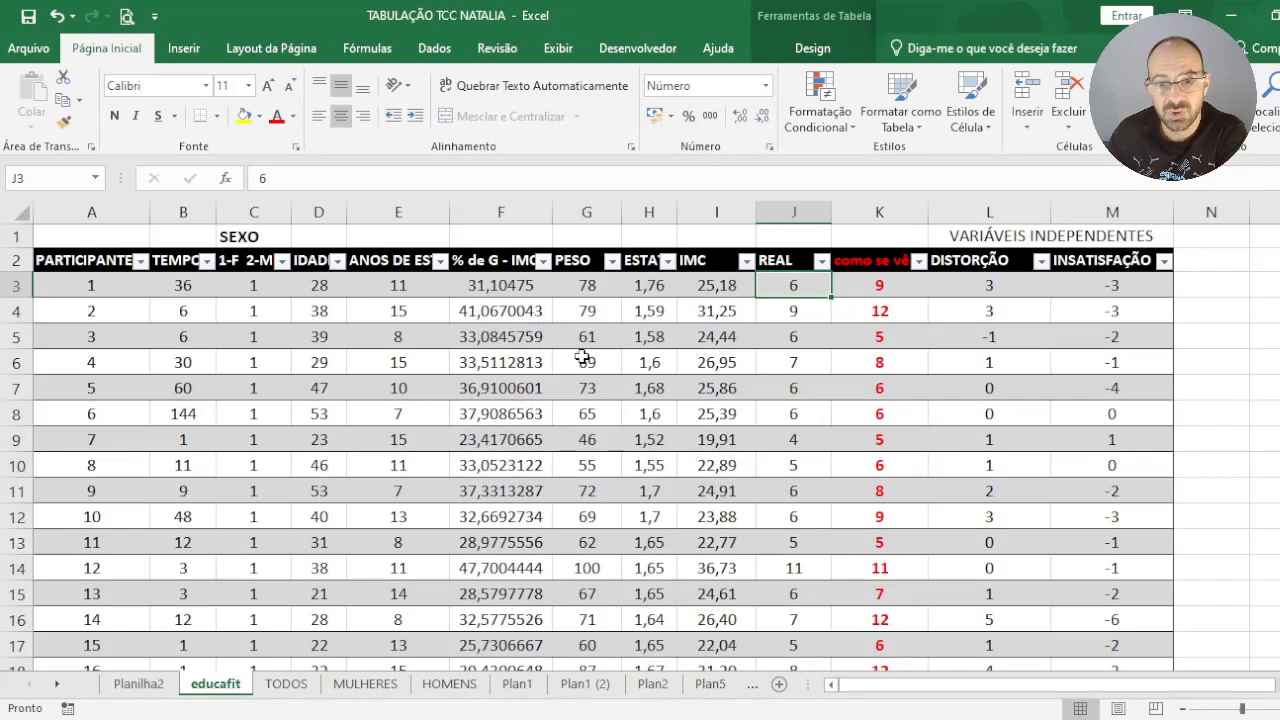
Inspect the first participant's "como se vê" formula and locate the ninth female silhouette on Planilha2
click(884, 292)
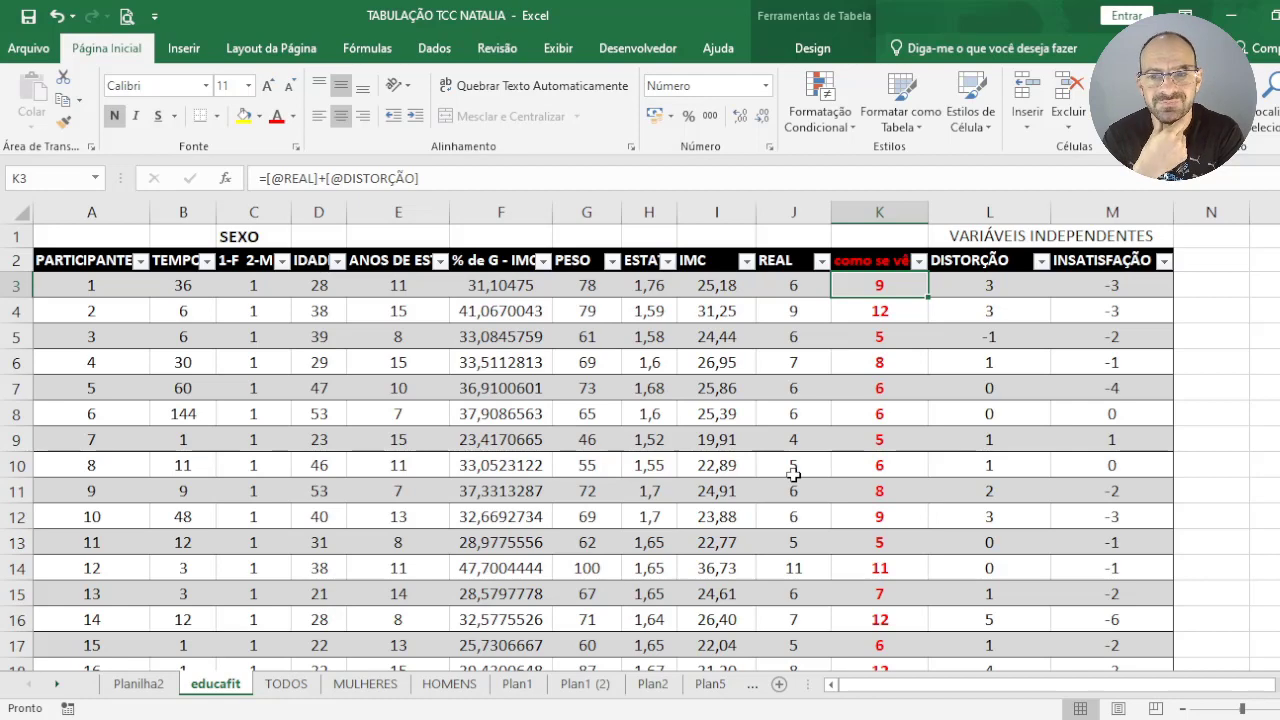
click(140, 688)
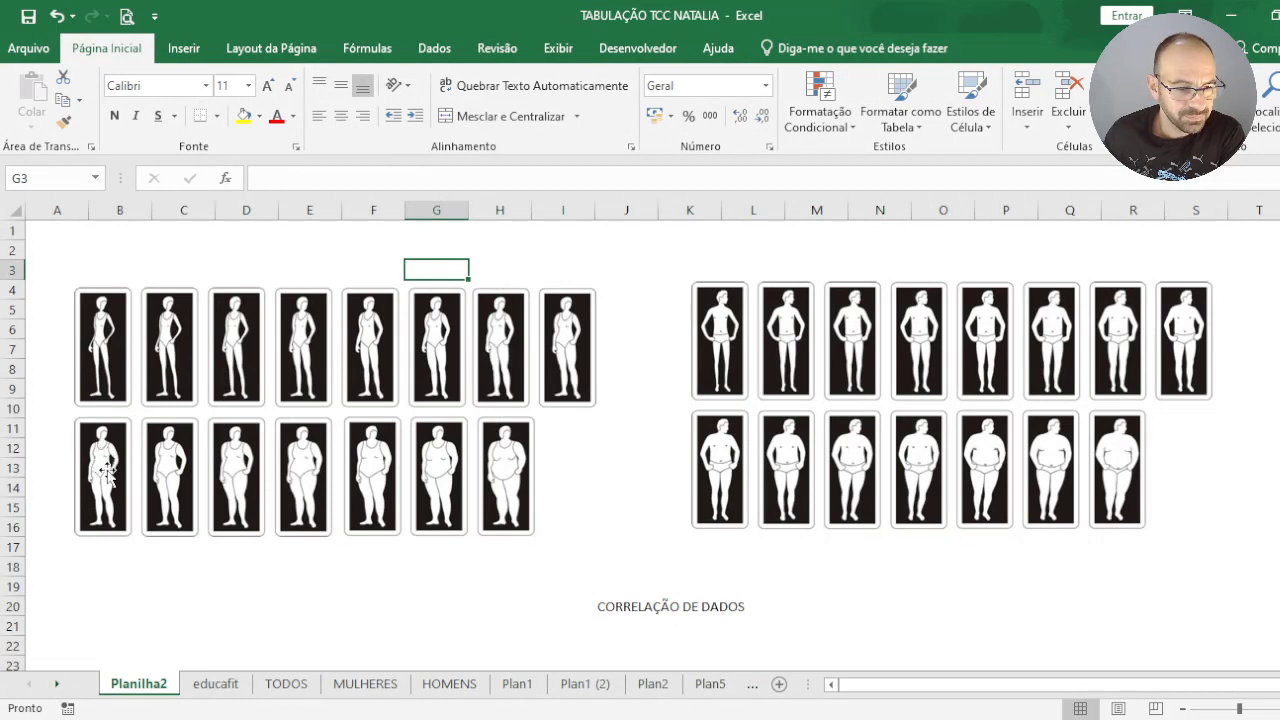
click(110, 546)
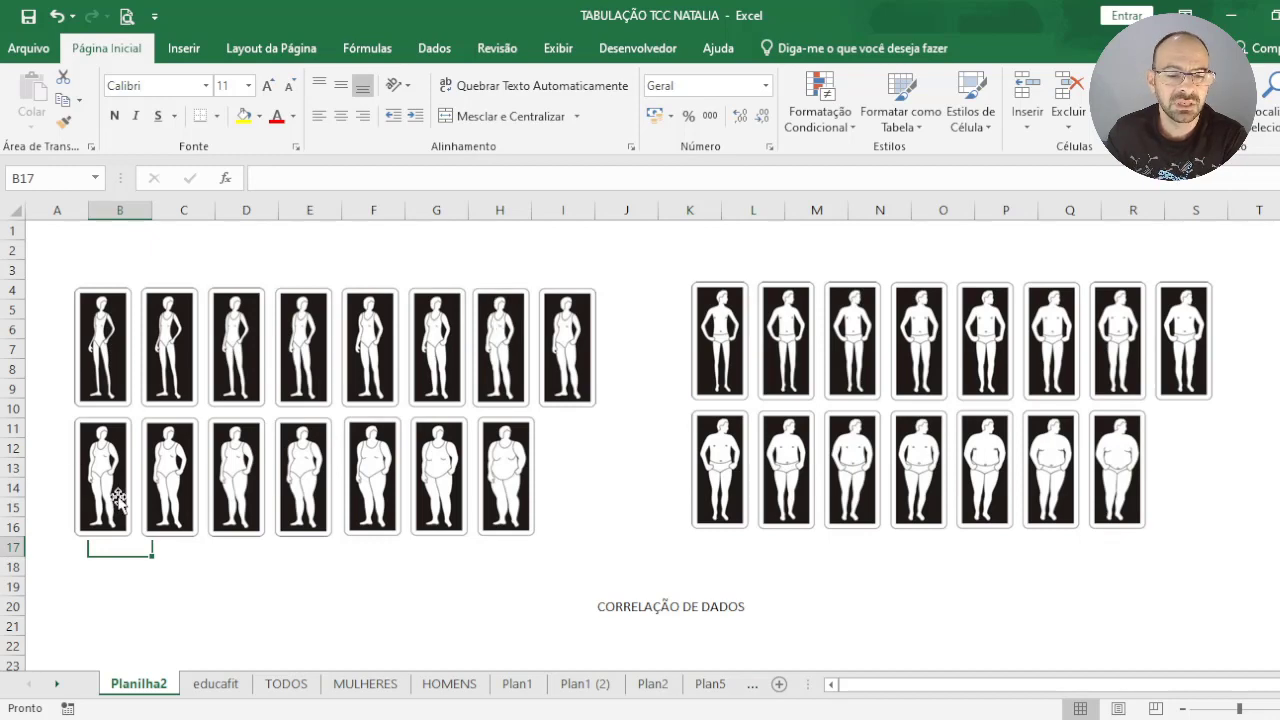
Examine the first participant's DISTORÇÃO and INSATISFAÇÃO values in the educafit table
click(222, 690)
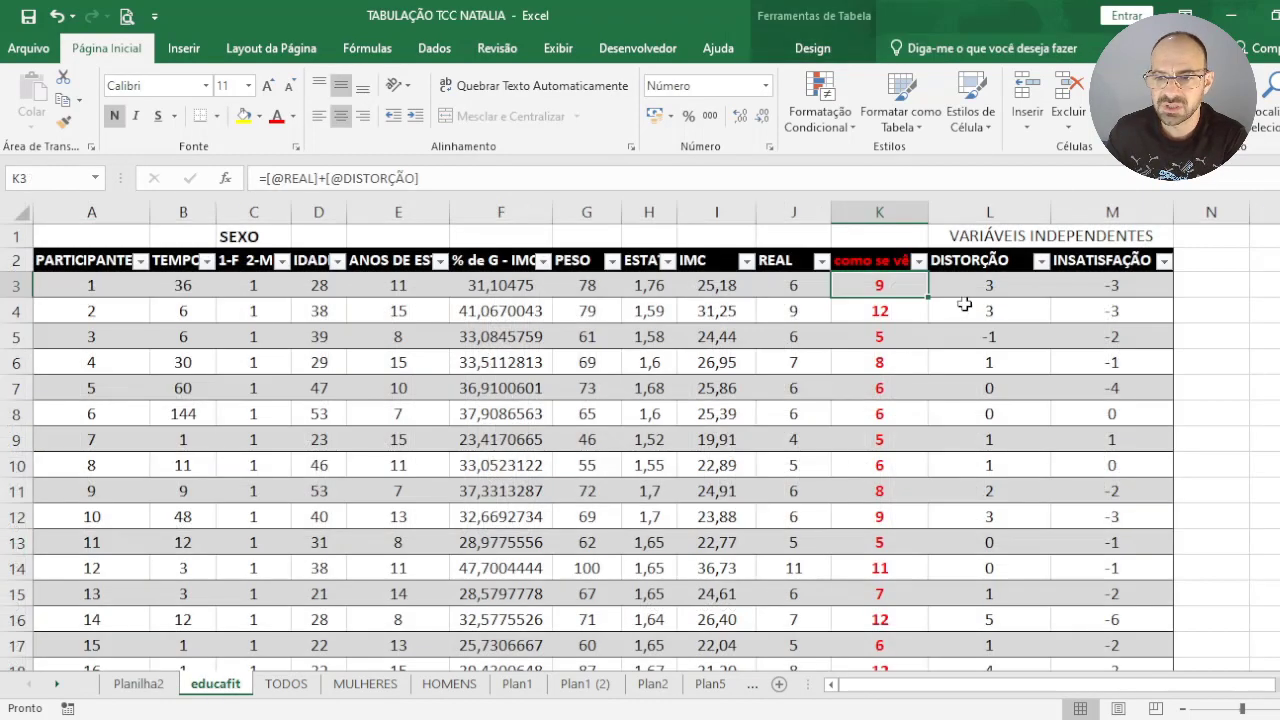
click(978, 290)
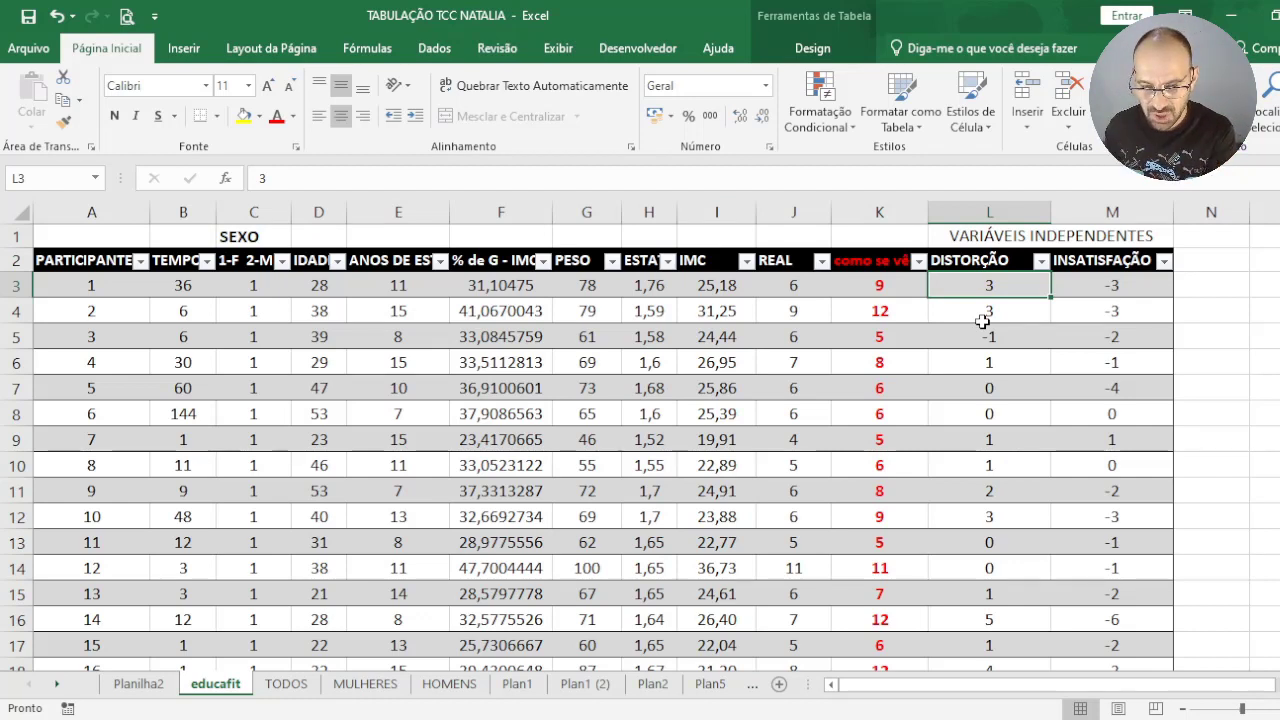
key(Right)
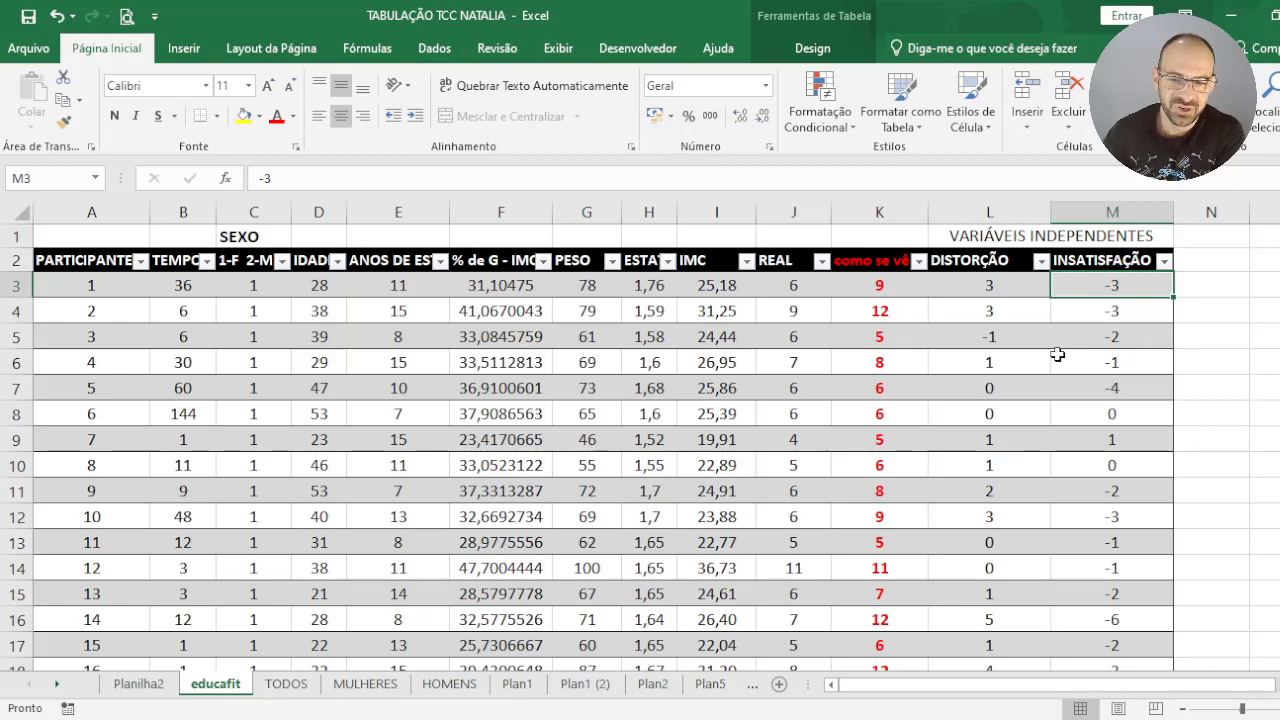
Relate the first participant's INSATISFAÇÃO value to the third female silhouette on Planilha2
click(118, 277)
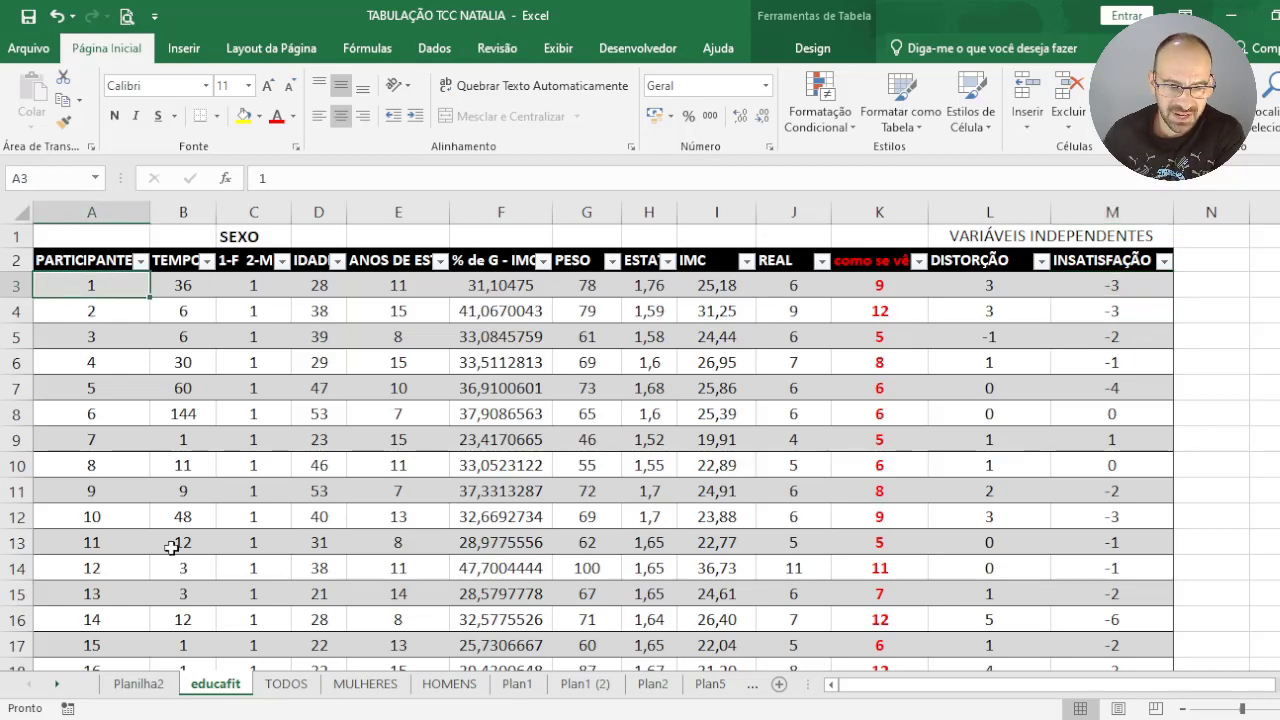
click(137, 684)
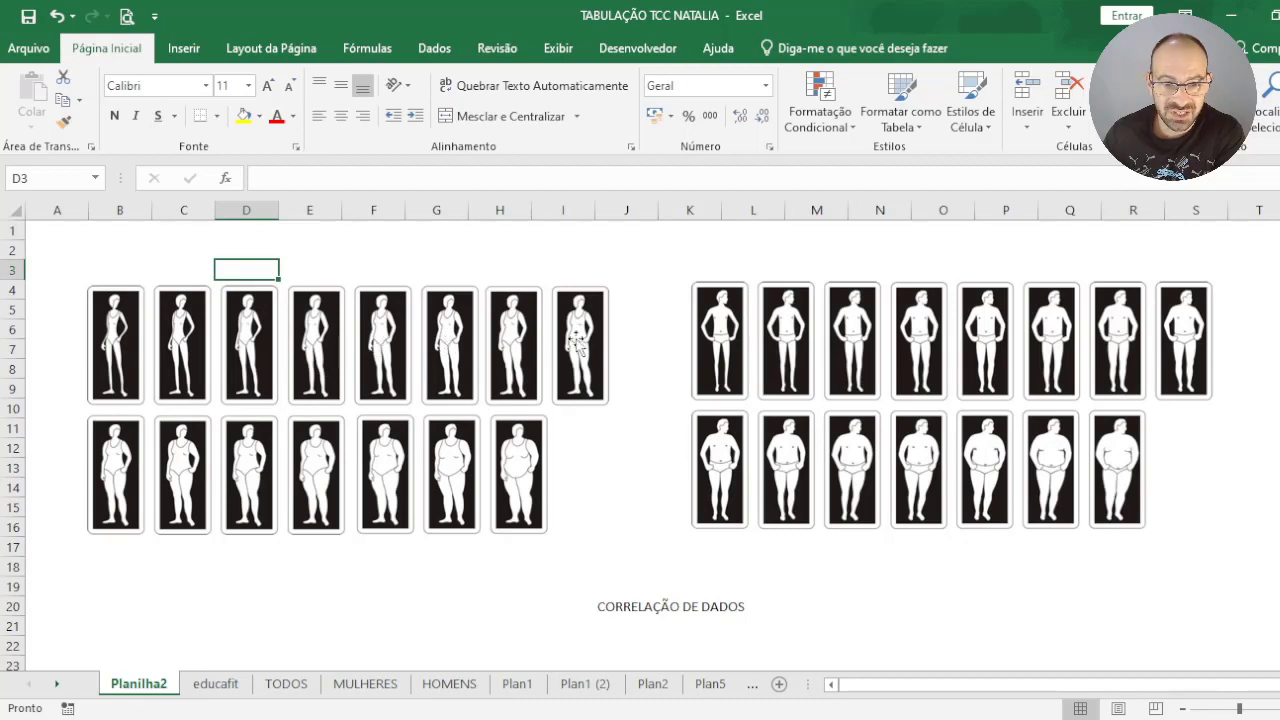
click(215, 684)
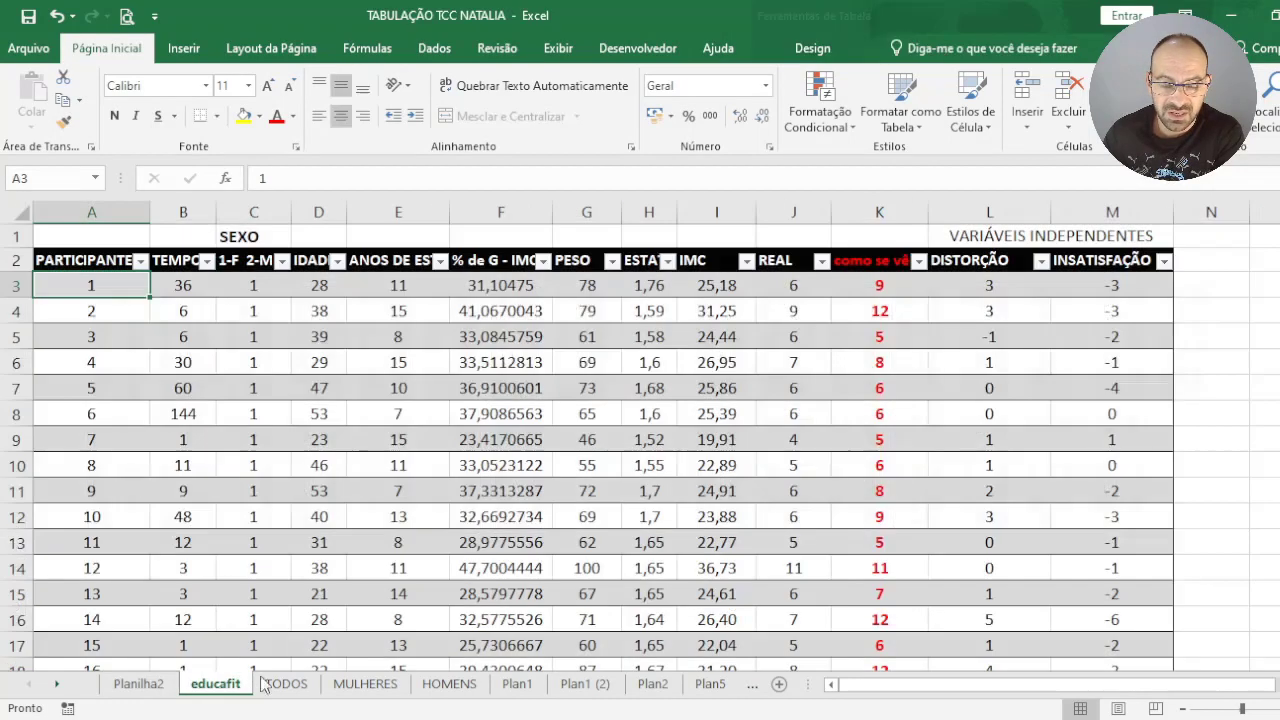
click(1132, 287)
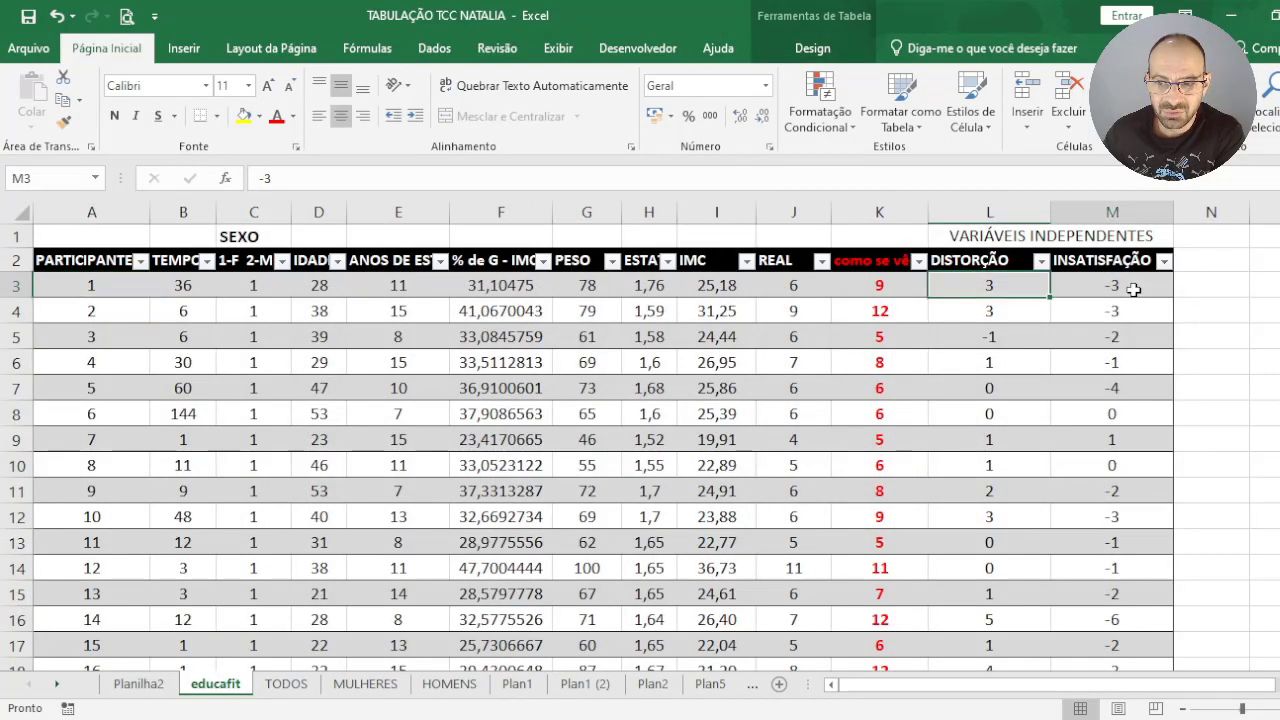
Review the female silhouette scale on Planilha2 again, selecting cell G3 above the sixth figure
click(140, 684)
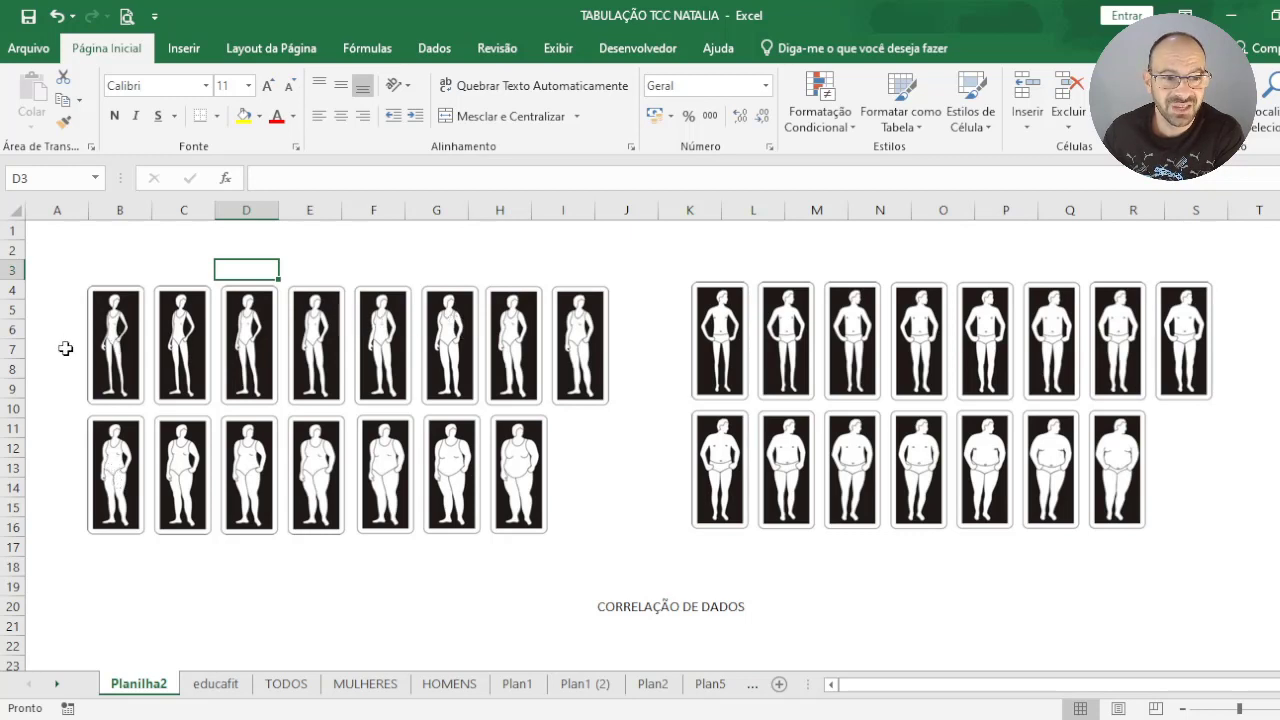
click(457, 268)
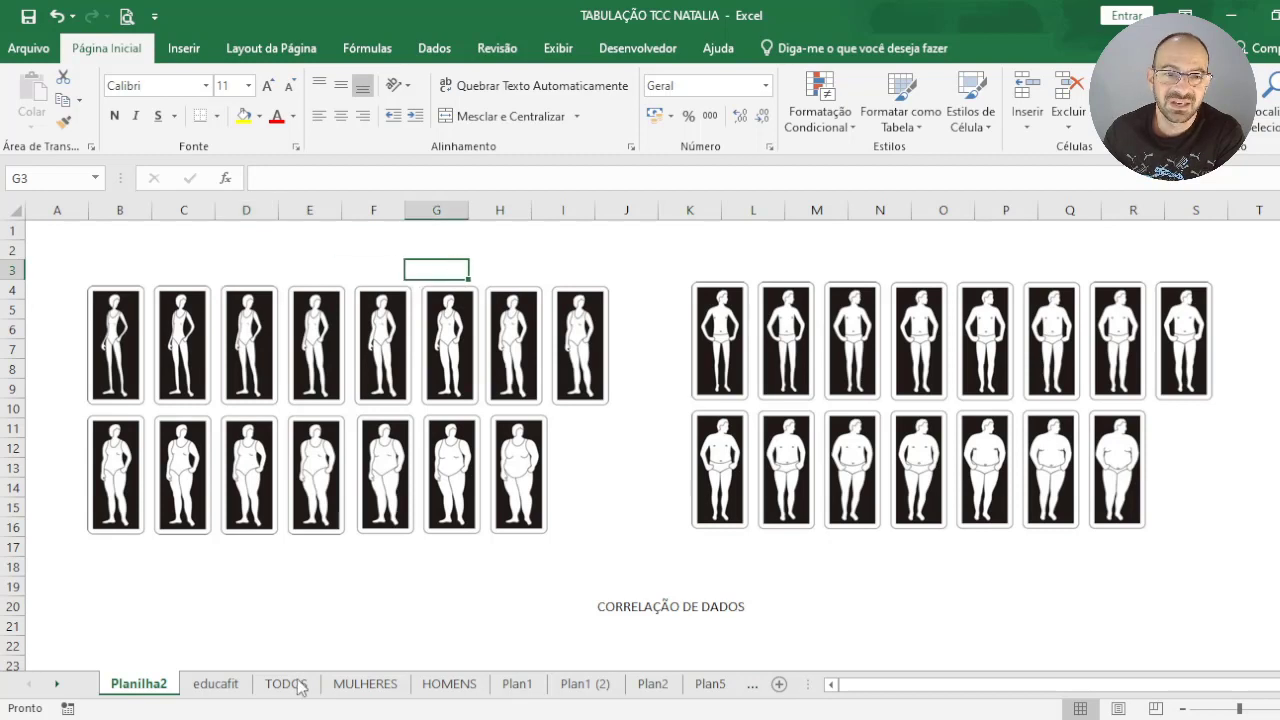
click(425, 475)
click(431, 270)
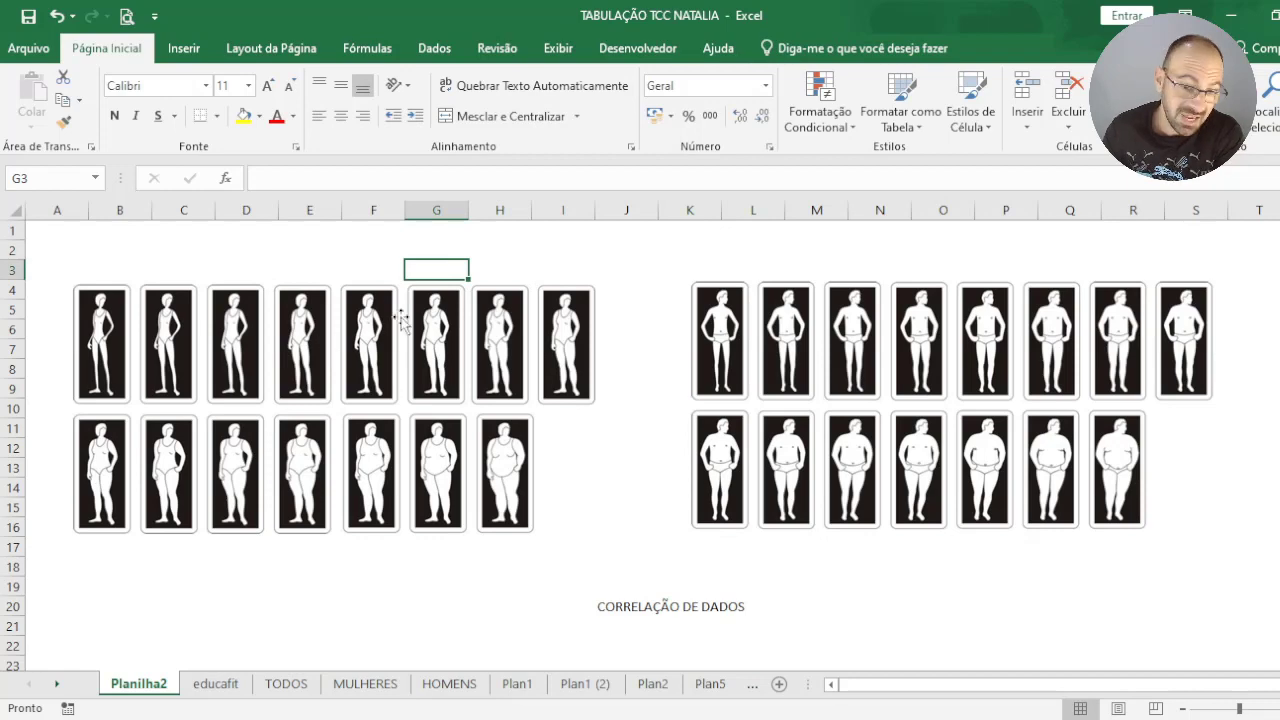
Compare the first participant's REAL value in educafit with the female silhouette scale on Planilha2
click(214, 686)
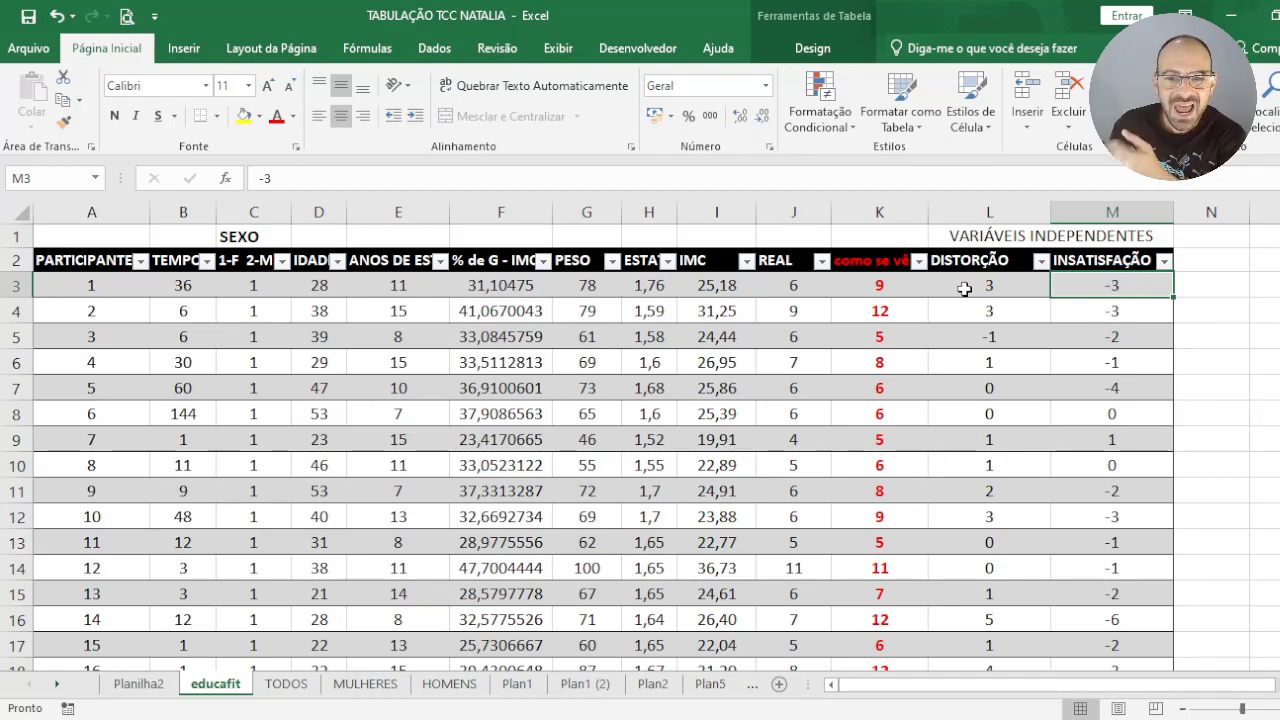
click(765, 289)
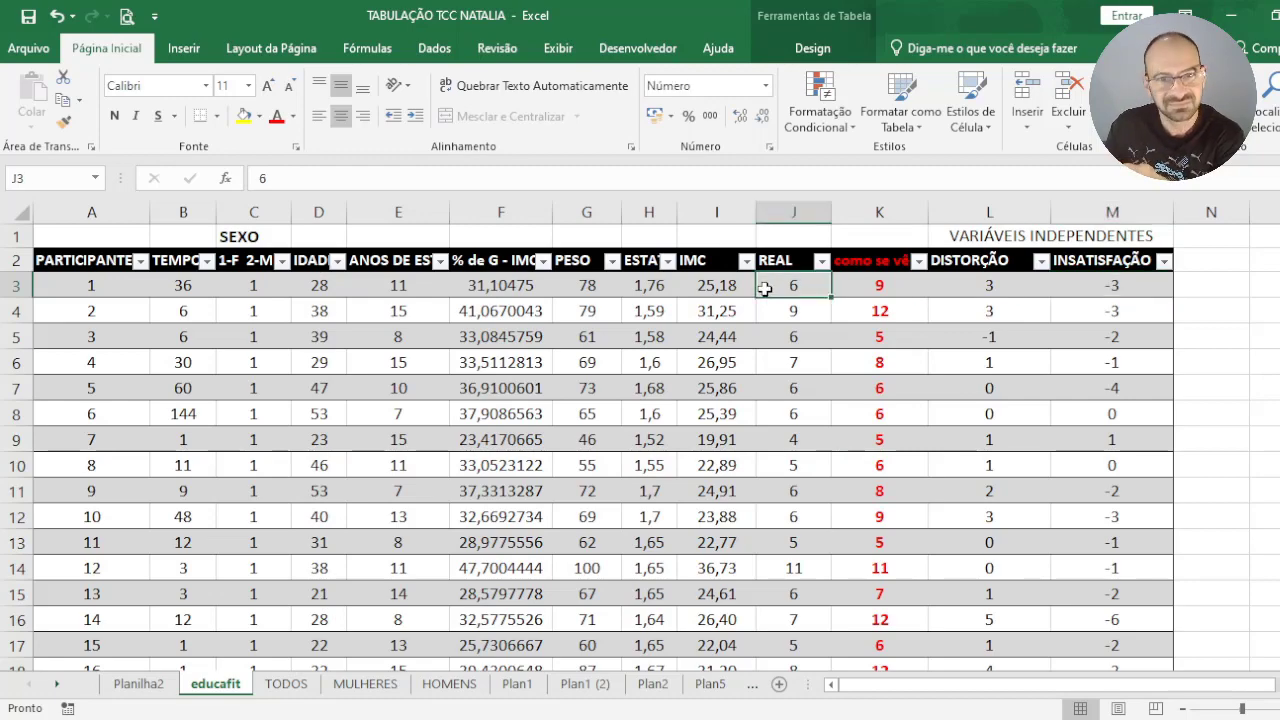
click(140, 684)
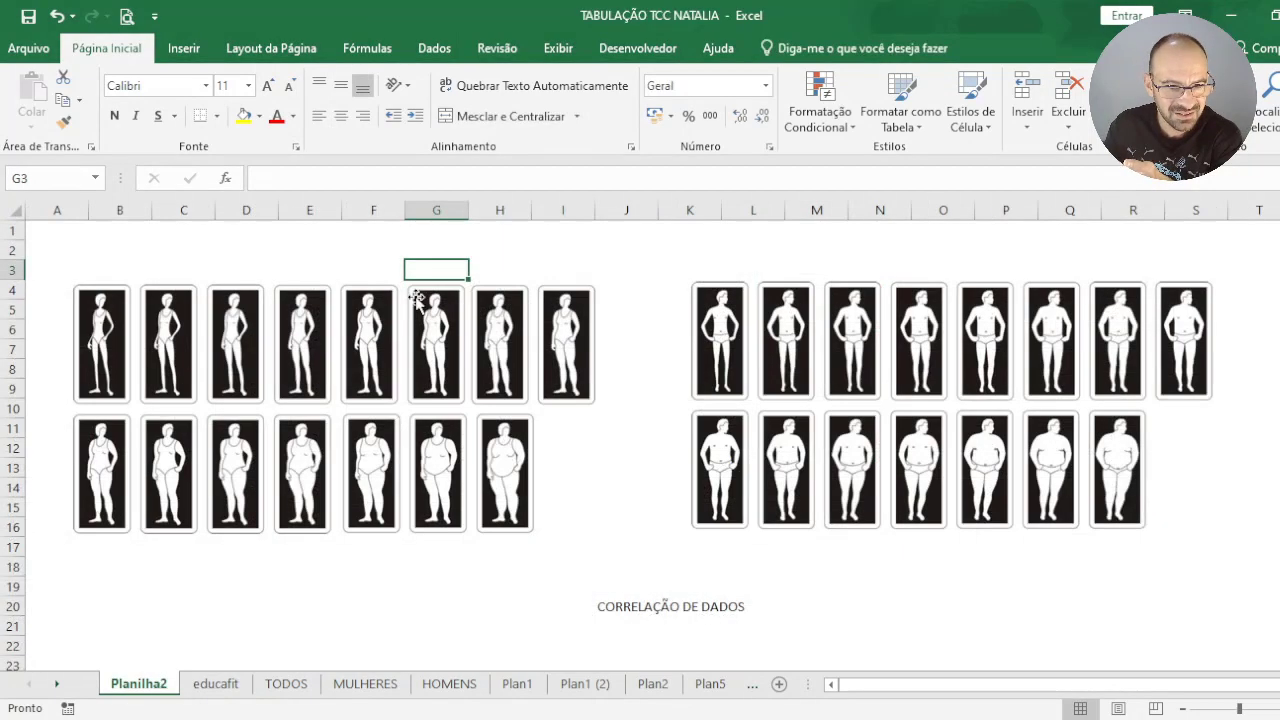
click(216, 684)
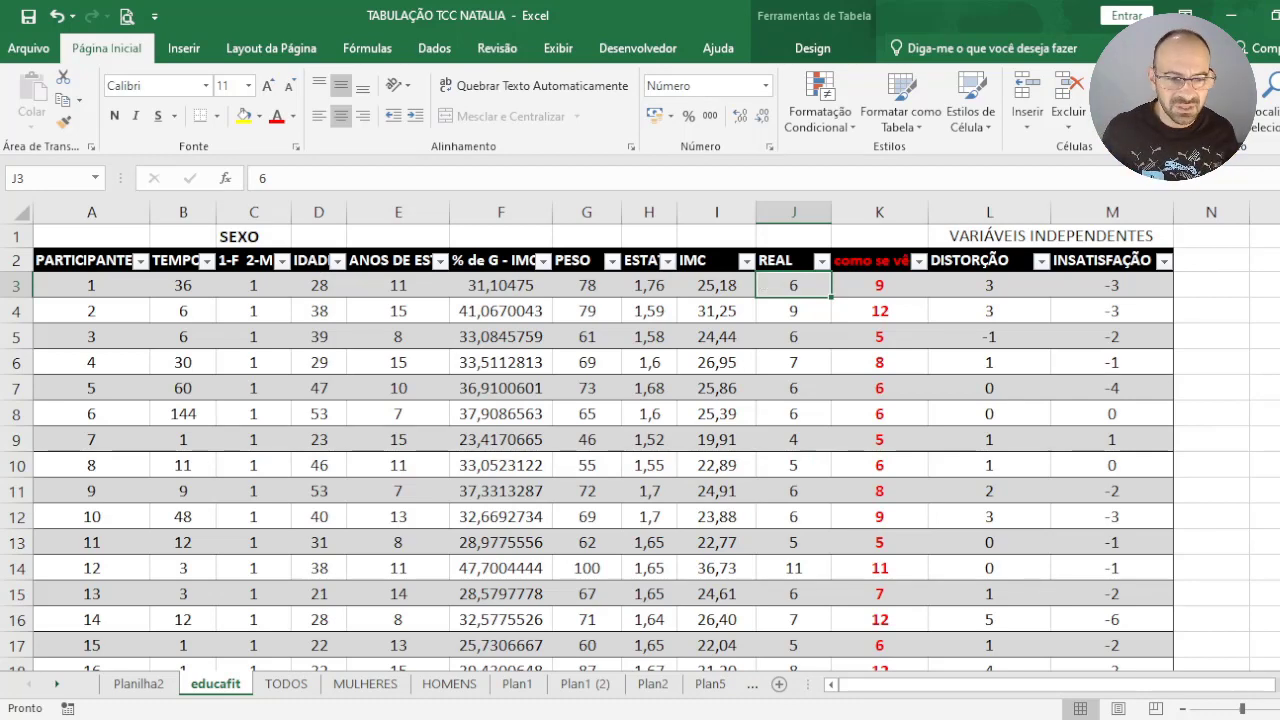
click(166, 685)
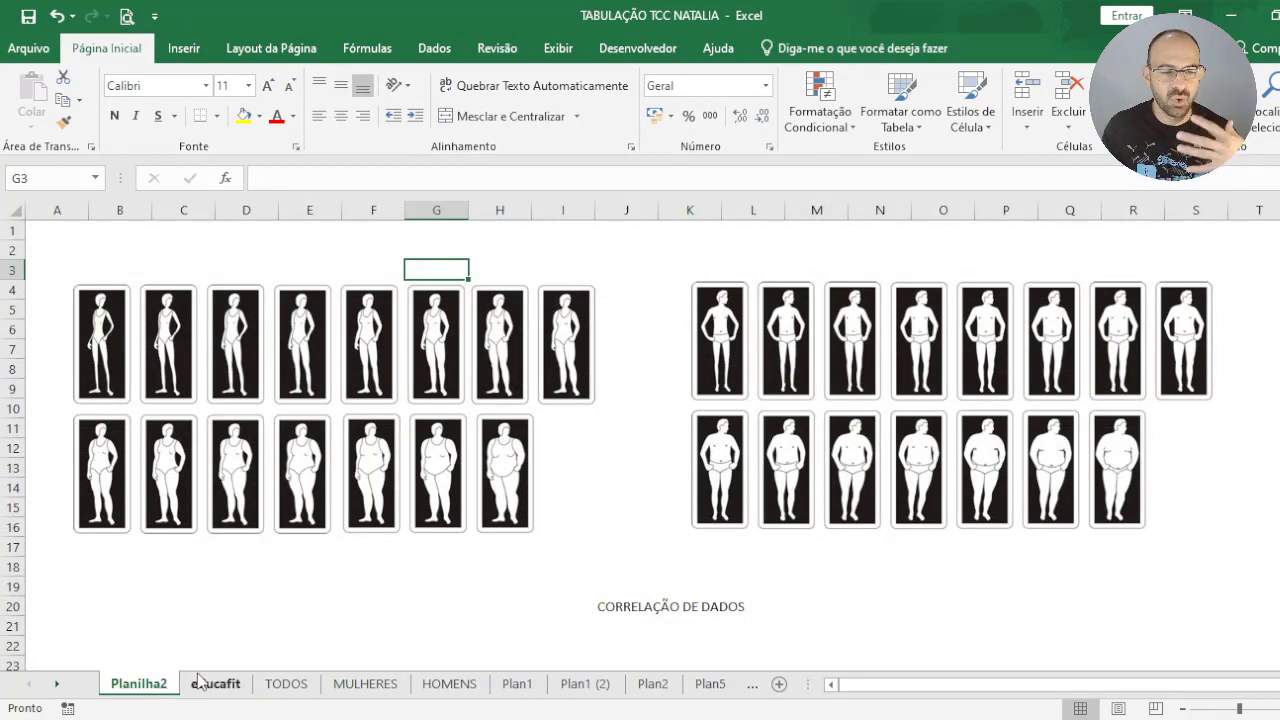
Compare the participants' data in educafit with the silhouette scales on Planilha2
click(199, 683)
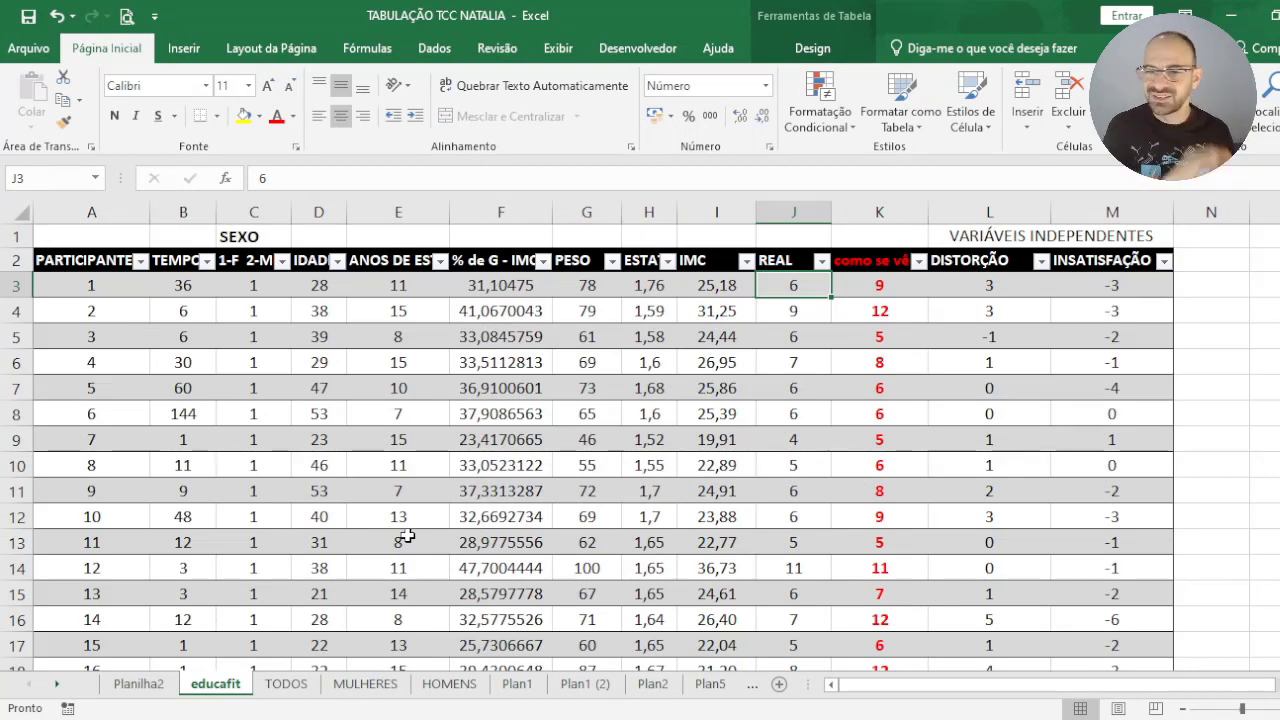
click(150, 688)
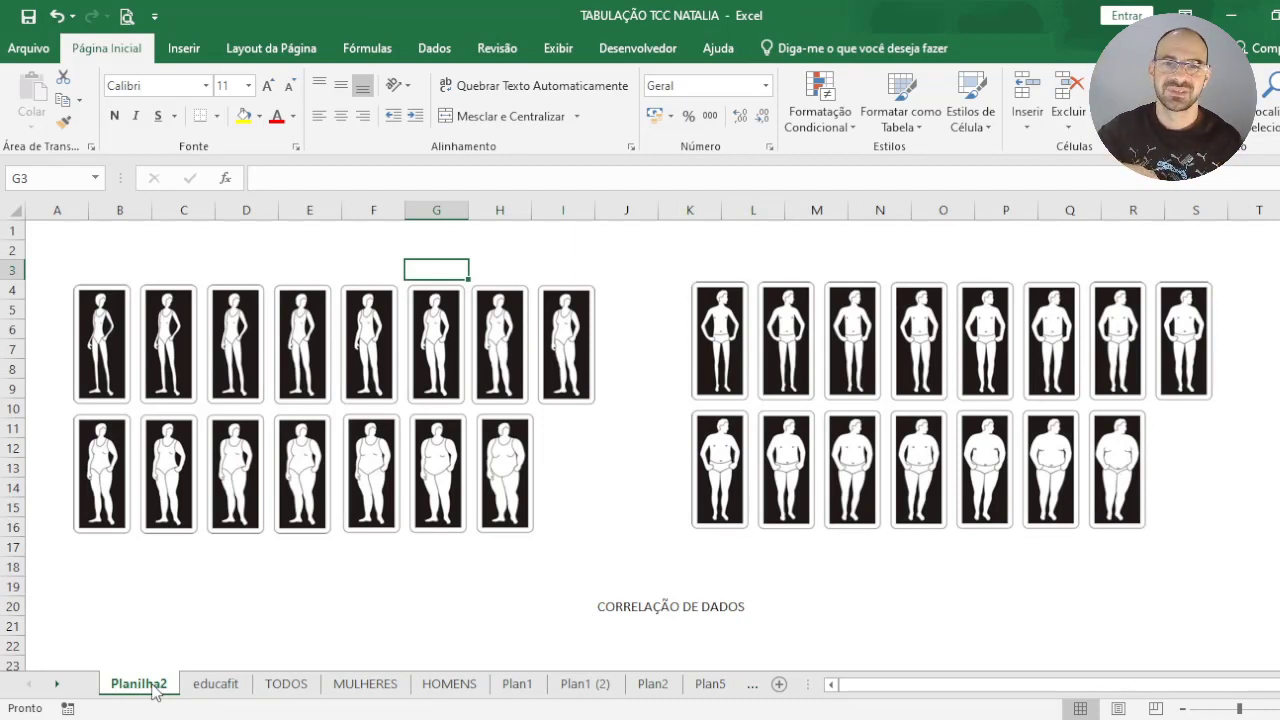
click(195, 685)
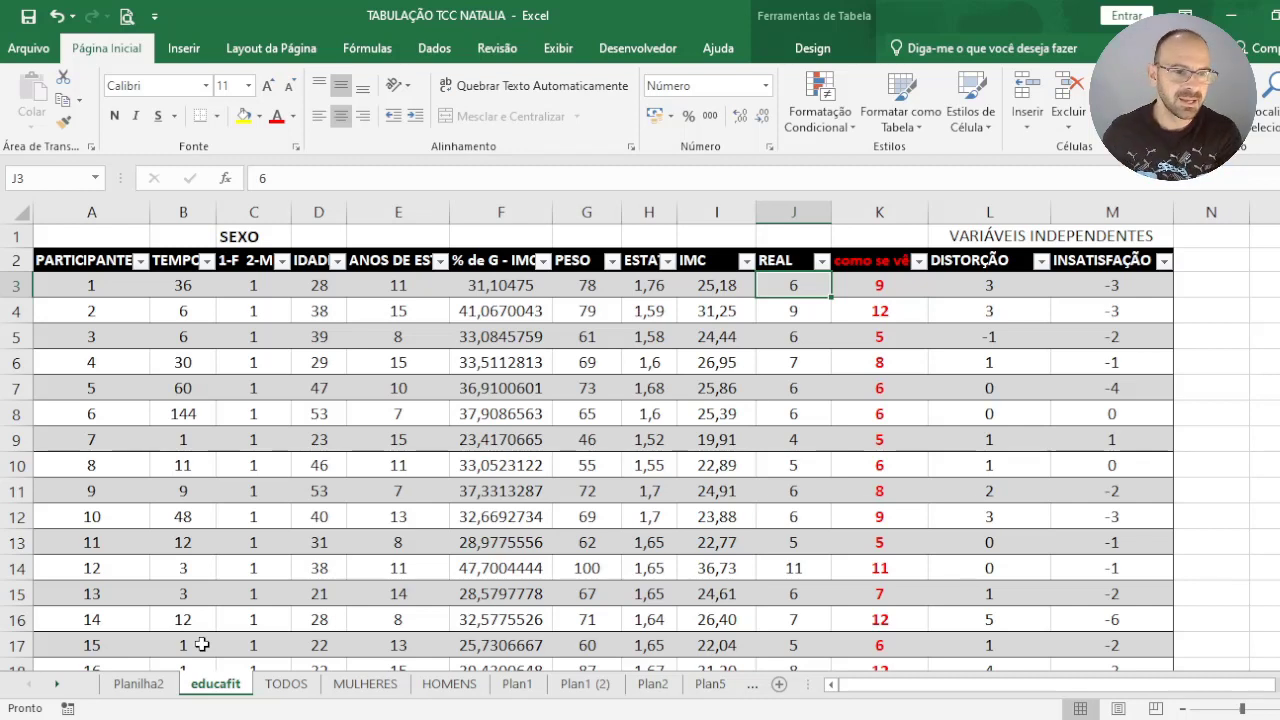
Examine the second participant's training time, sex, age, years of study, body fat, weight, height and IMC in the educafit table
click(118, 318)
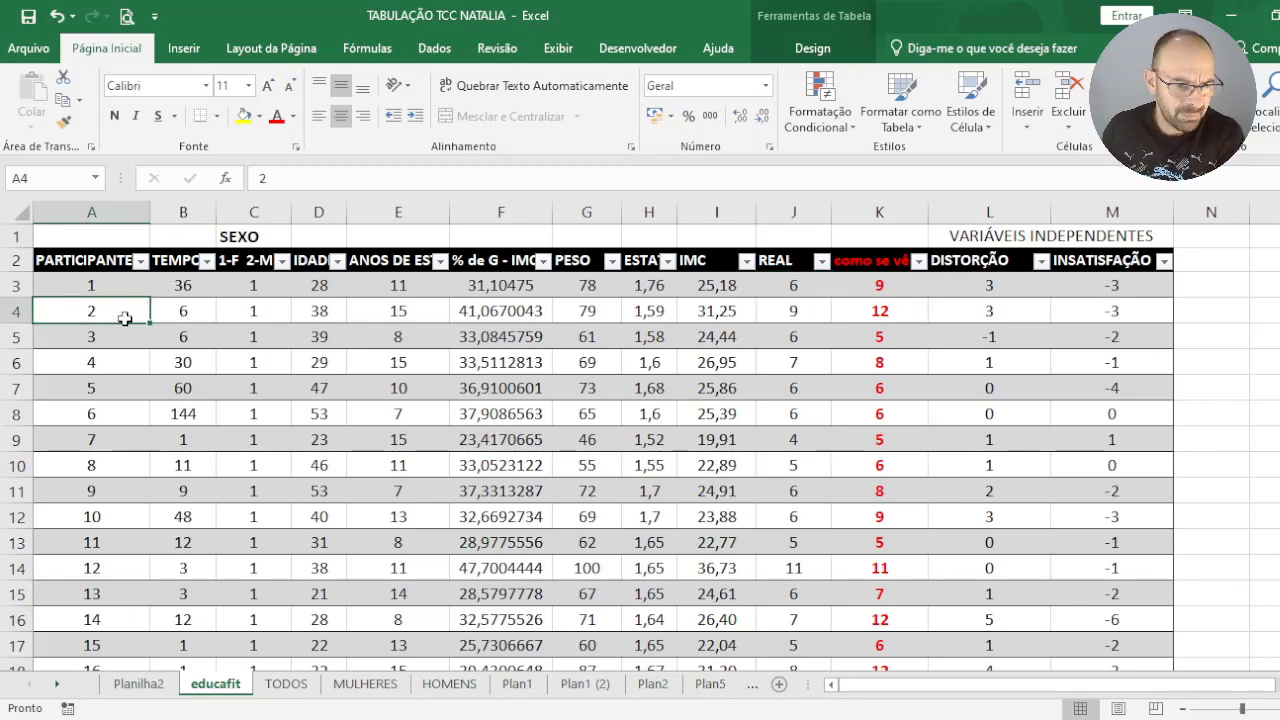
click(220, 313)
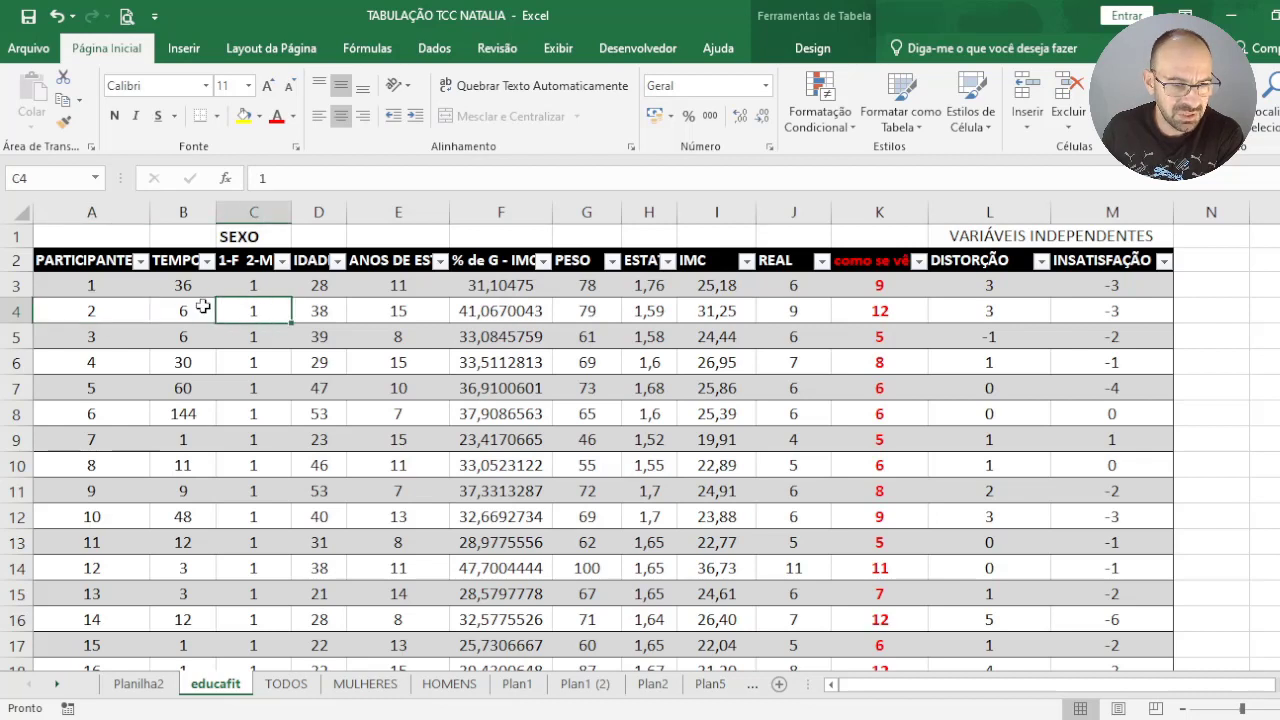
click(203, 307)
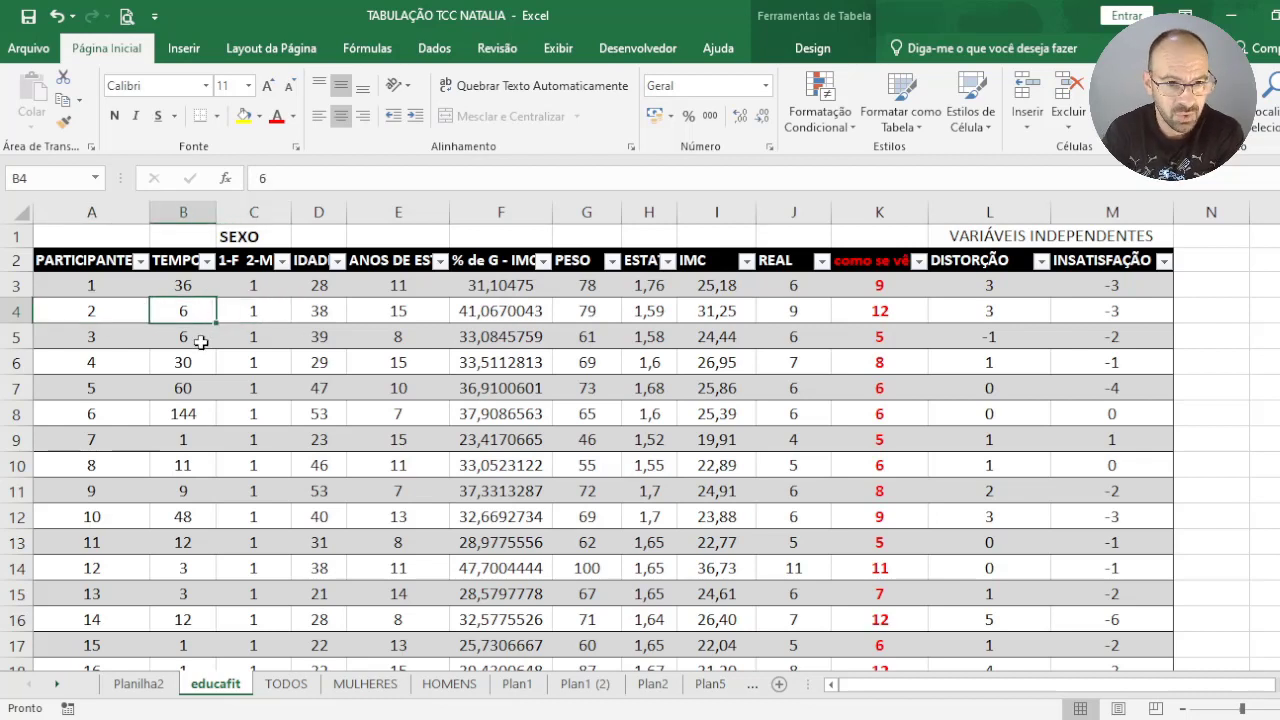
key(Right)
key(Right)
key(Right)
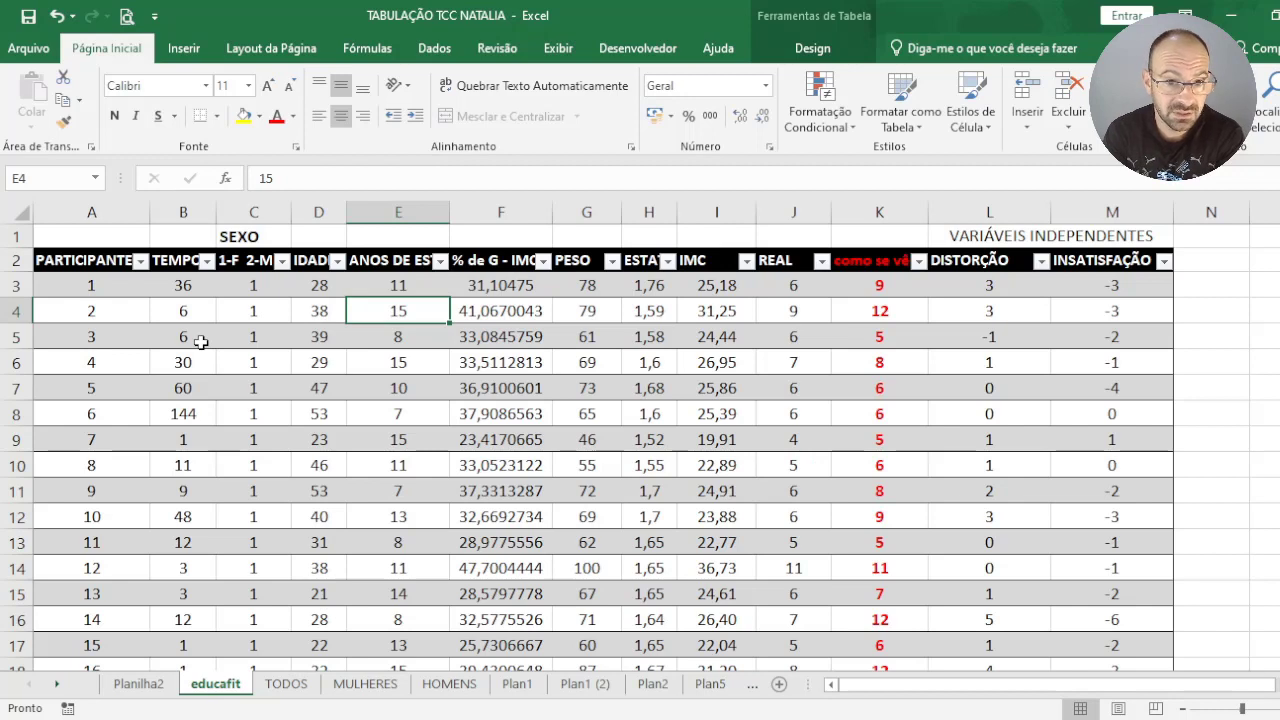
key(Right)
key(Right)
key(Right)
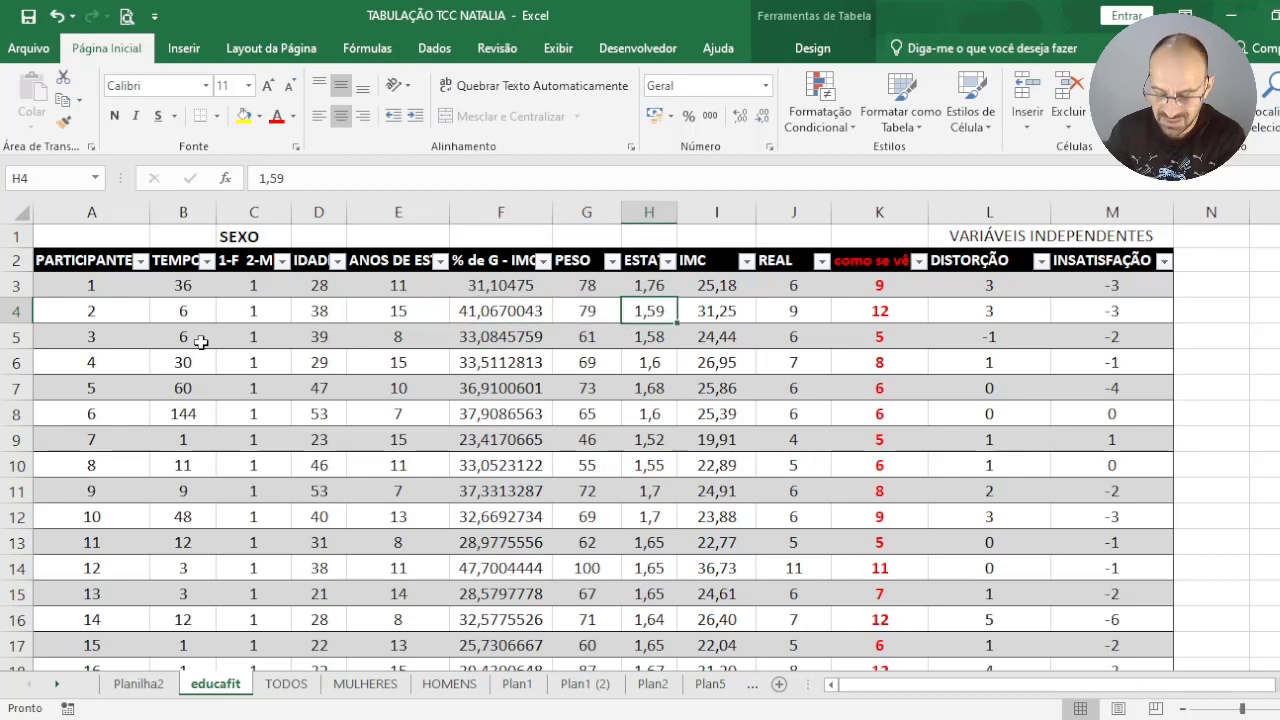
key(Right)
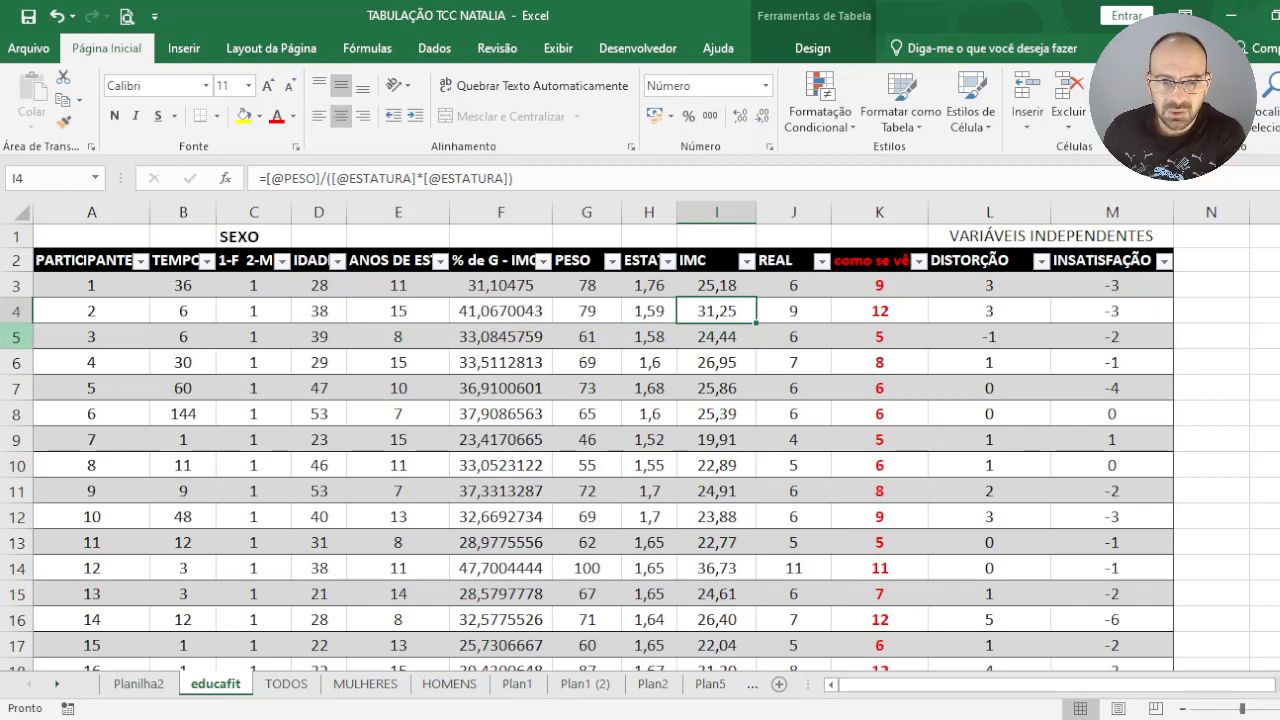
On Planilha2, nudge the female silhouette picture slightly to the right and select cell B17 beneath the ninth figure
click(139, 684)
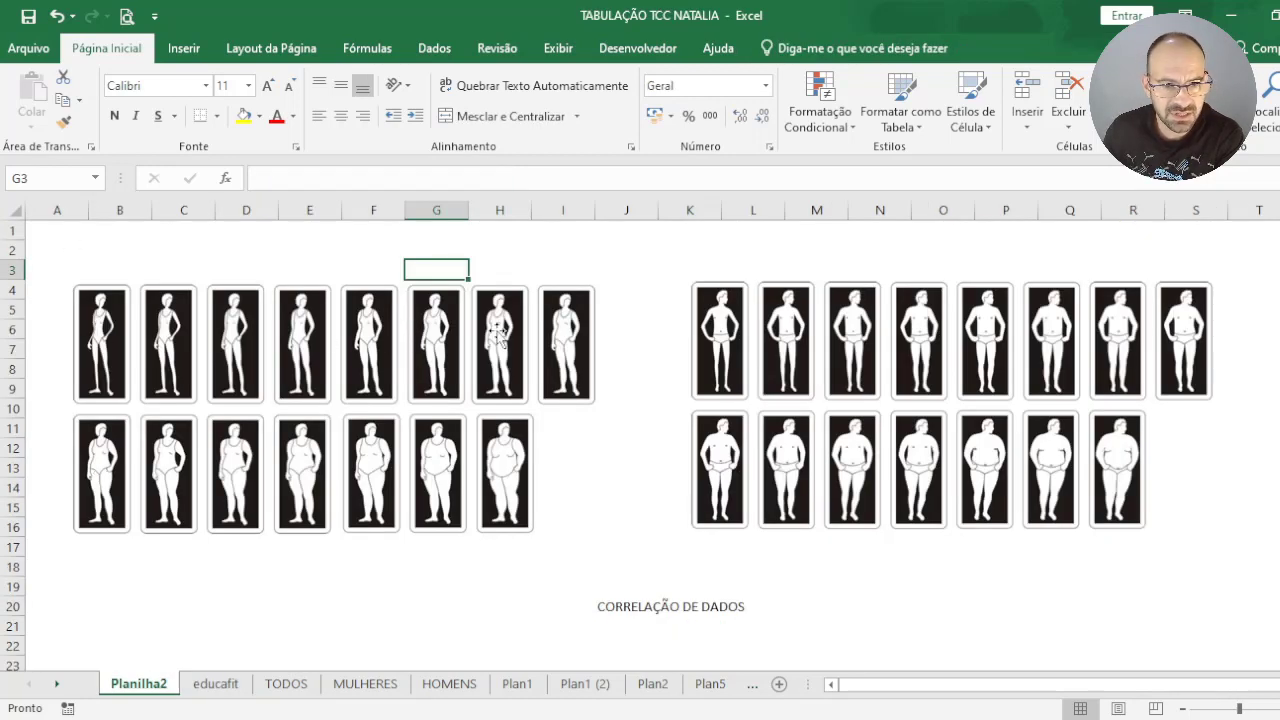
click(97, 547)
click(102, 558)
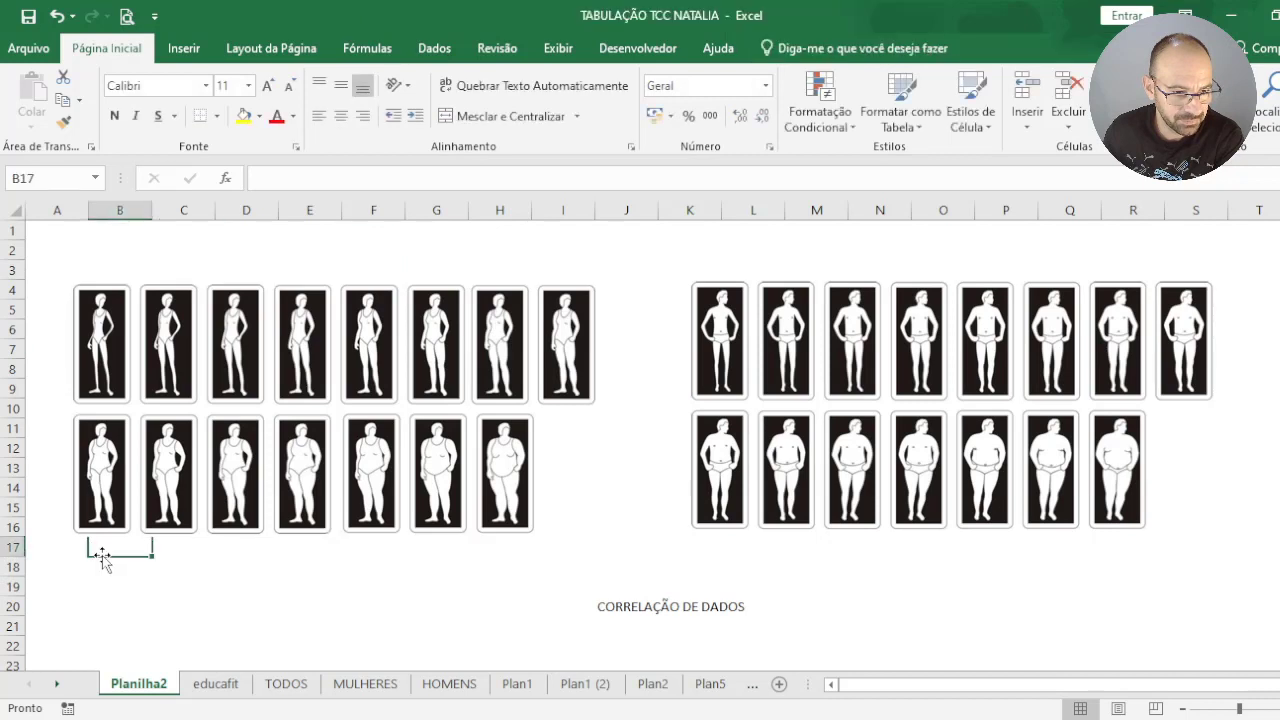
drag(136, 483, 148, 483)
click(104, 550)
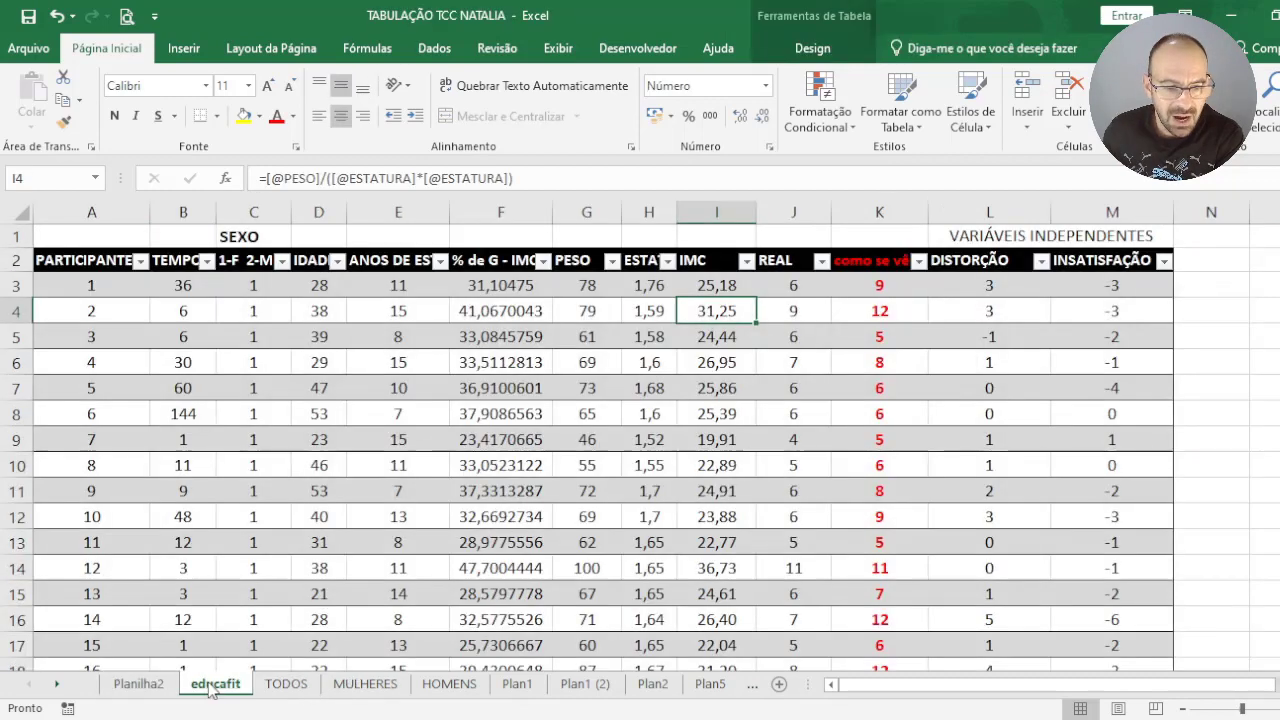
Relate the second participant's "como se vê" value in educafit to the twelfth female silhouette on Planilha2, selecting cell E17
click(215, 685)
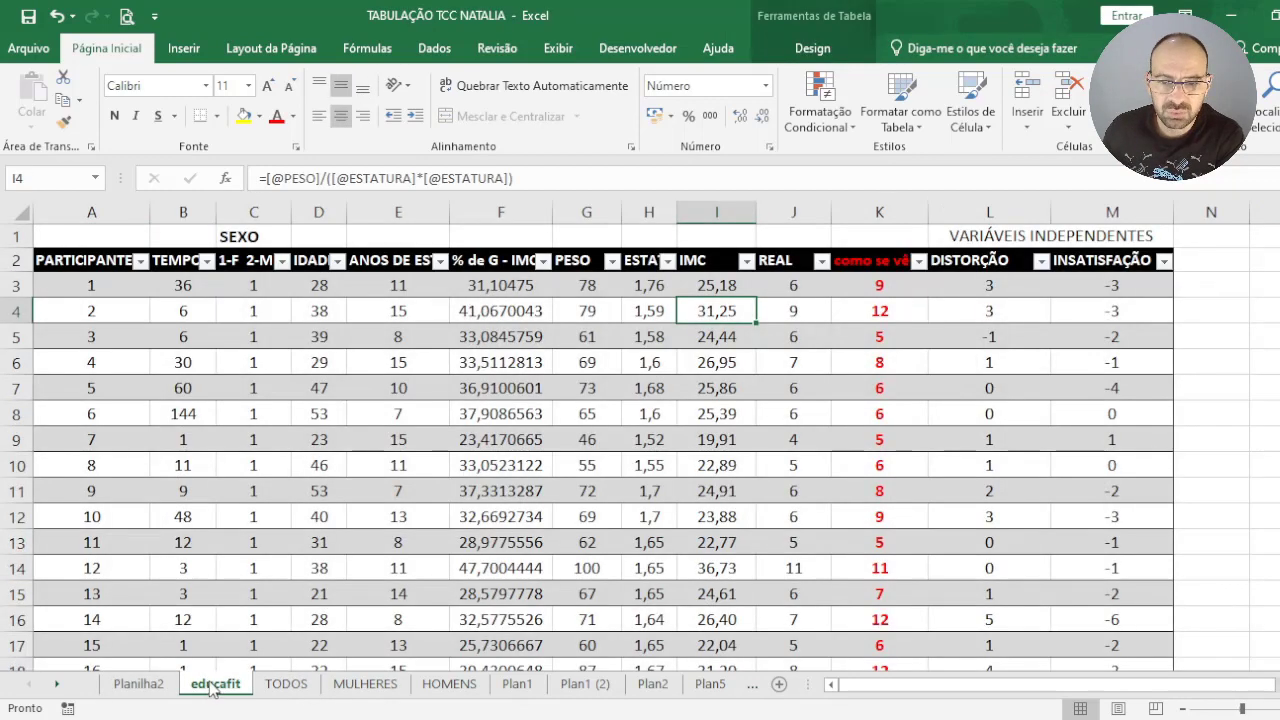
click(871, 309)
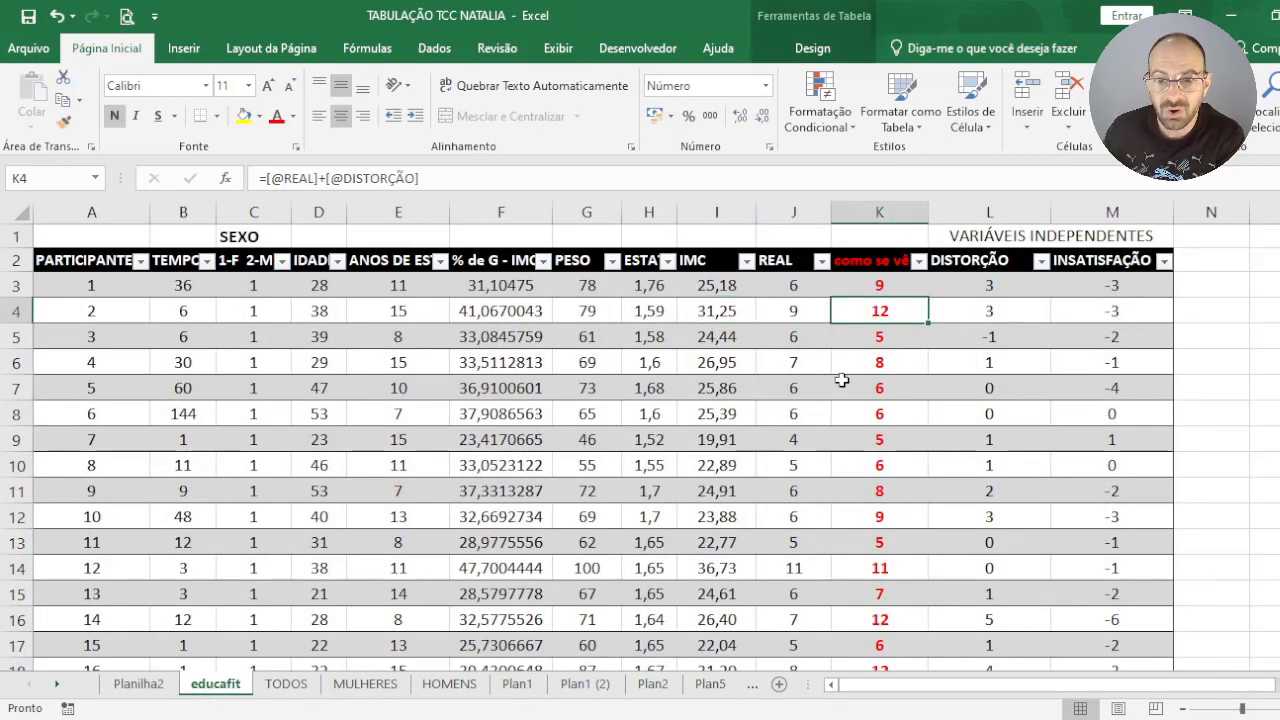
click(140, 686)
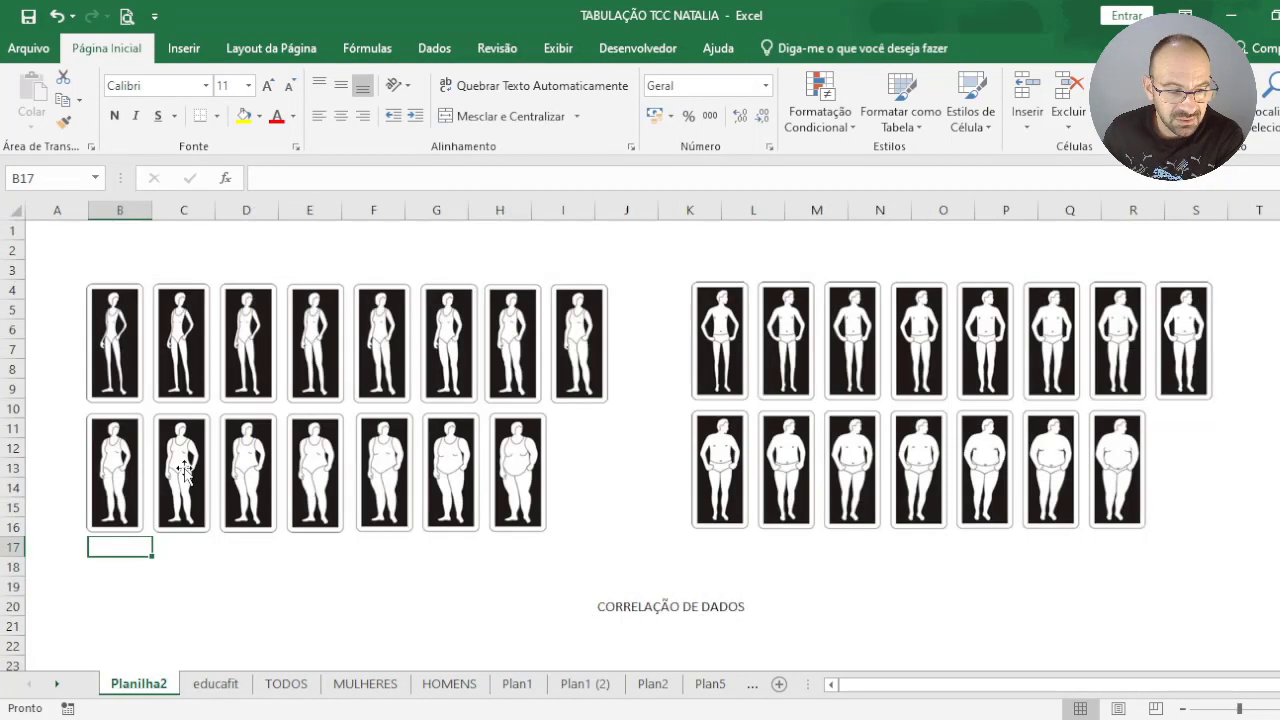
click(330, 548)
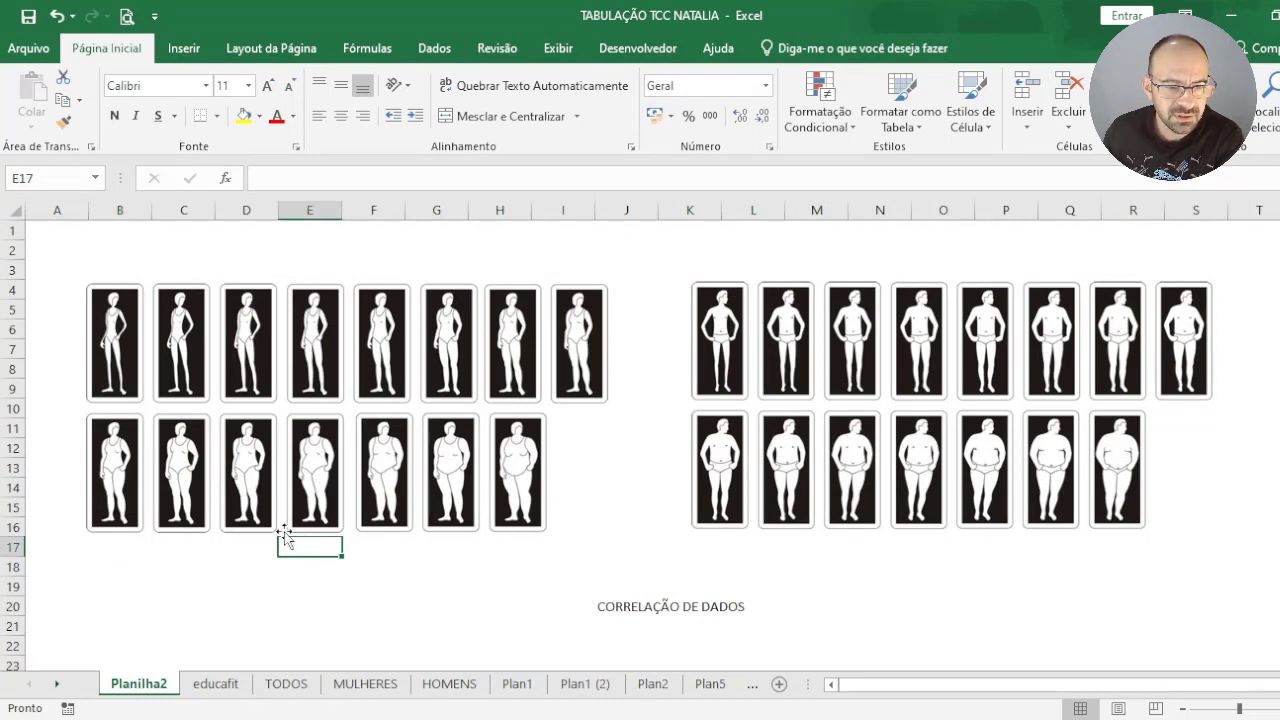
Compare the second participant's DISTORÇÃO and INSATISFAÇÃO values in educafit with the ninth female silhouette on Planilha2, selecting cell B17
click(222, 684)
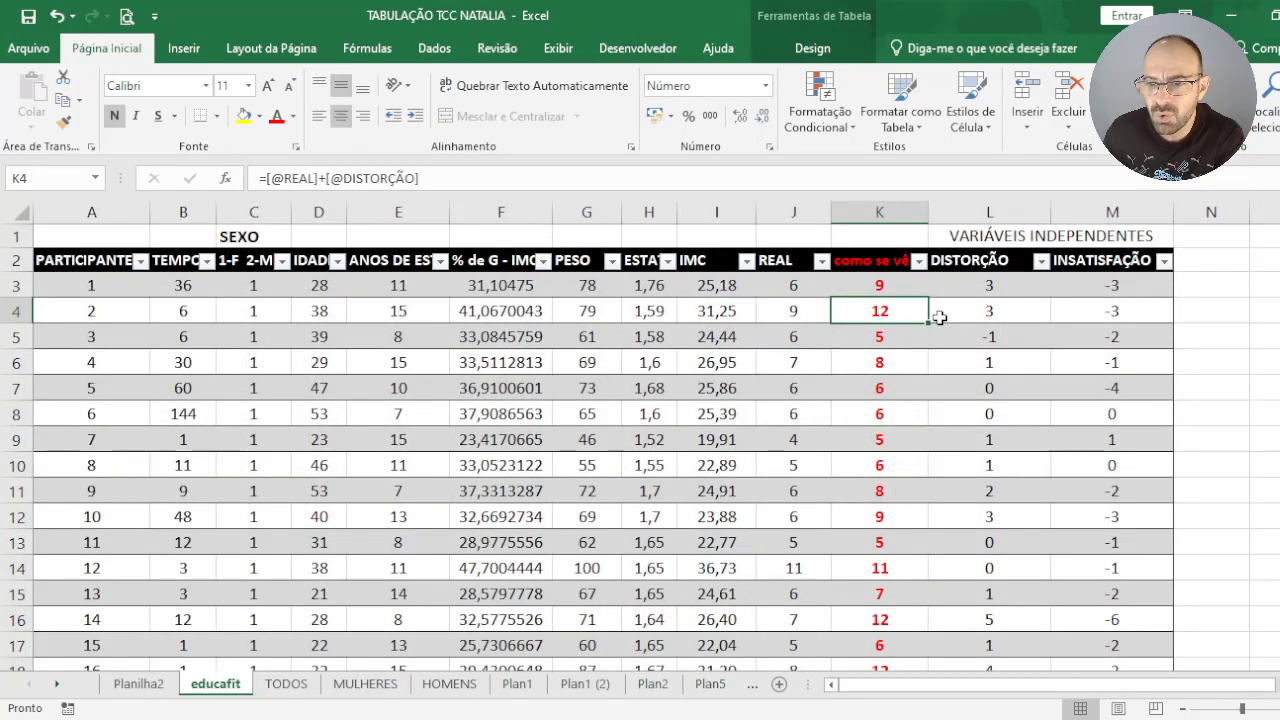
click(162, 686)
click(121, 545)
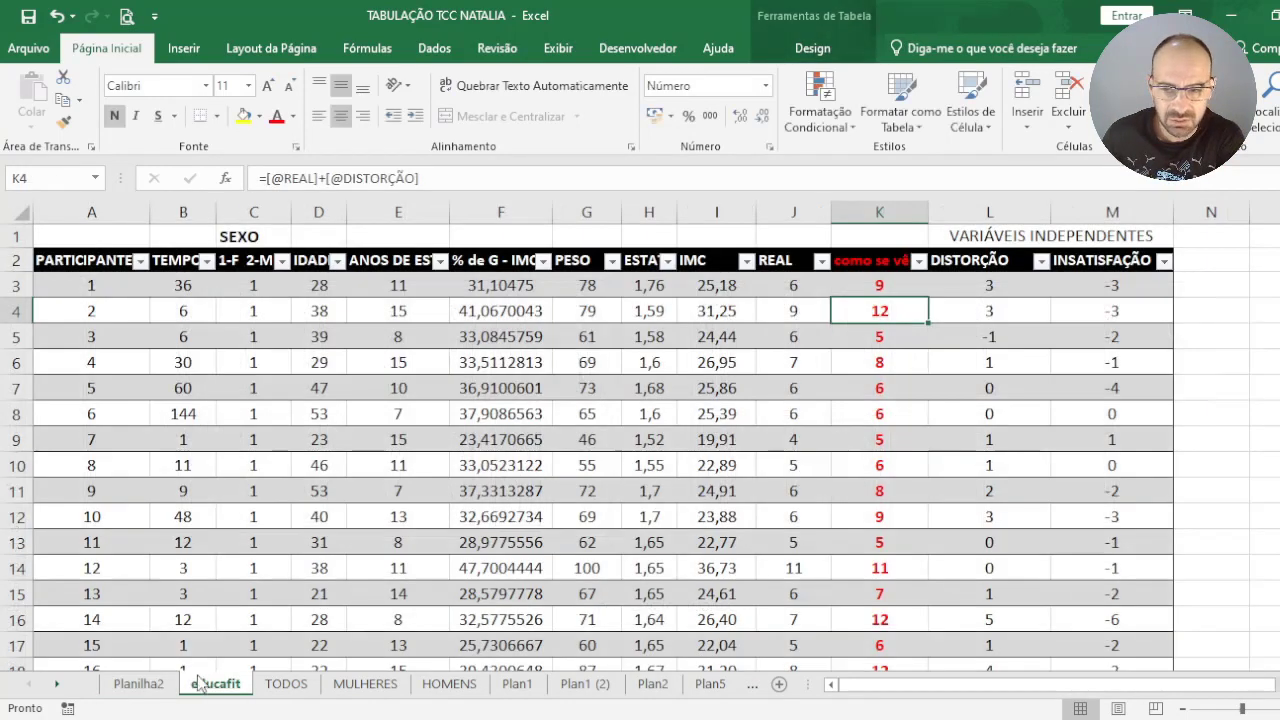
Examine the fifth participant's body fat, age, training time, weight, height and IMC in the educafit table
click(198, 685)
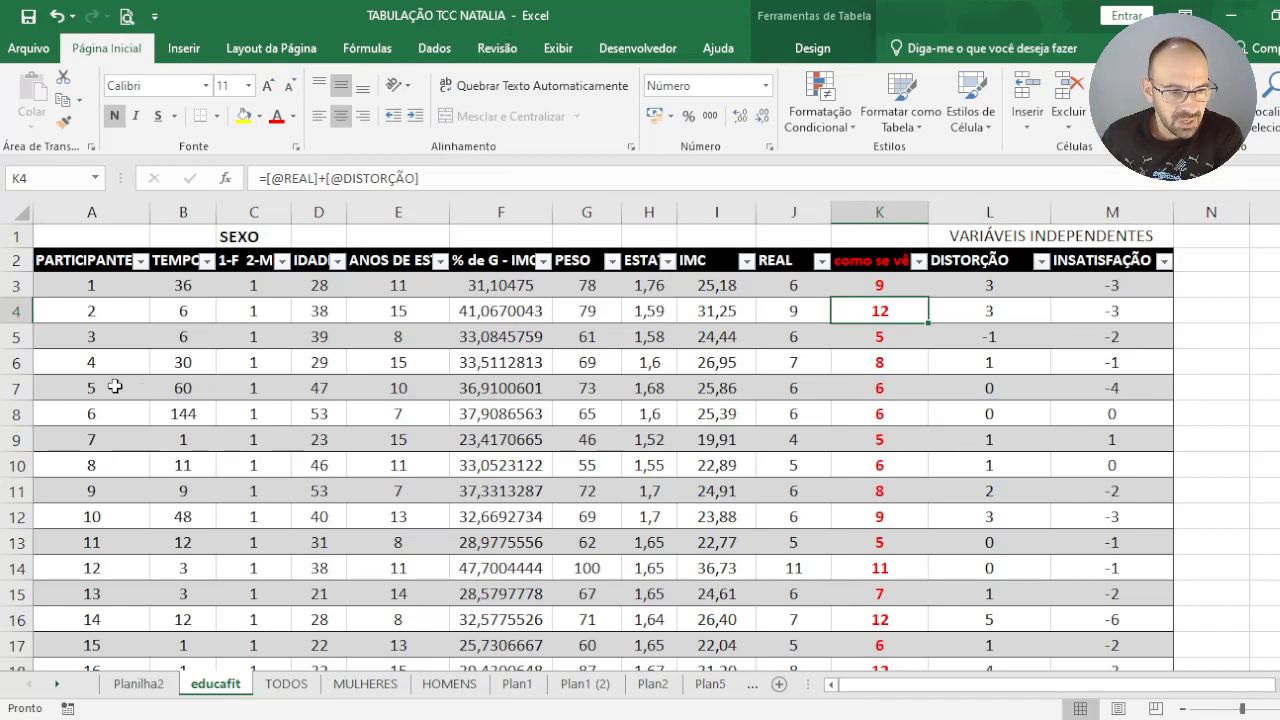
drag(115, 387, 532, 389)
click(524, 392)
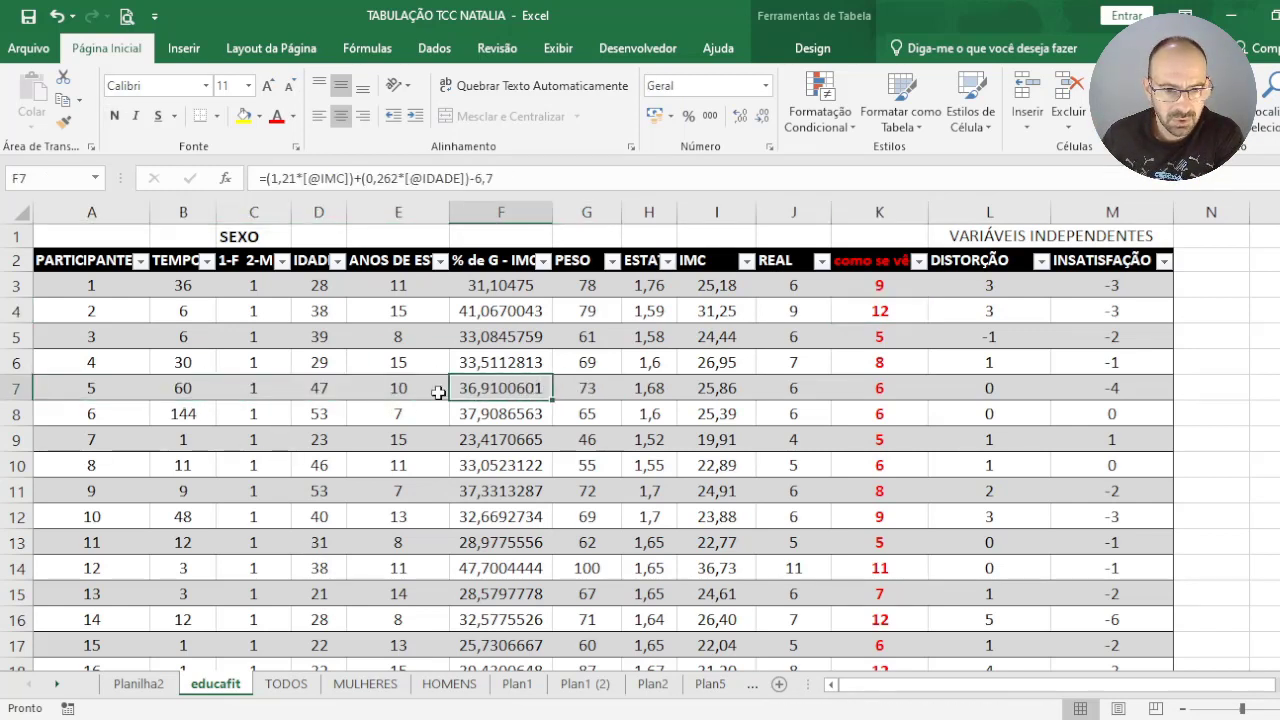
click(322, 391)
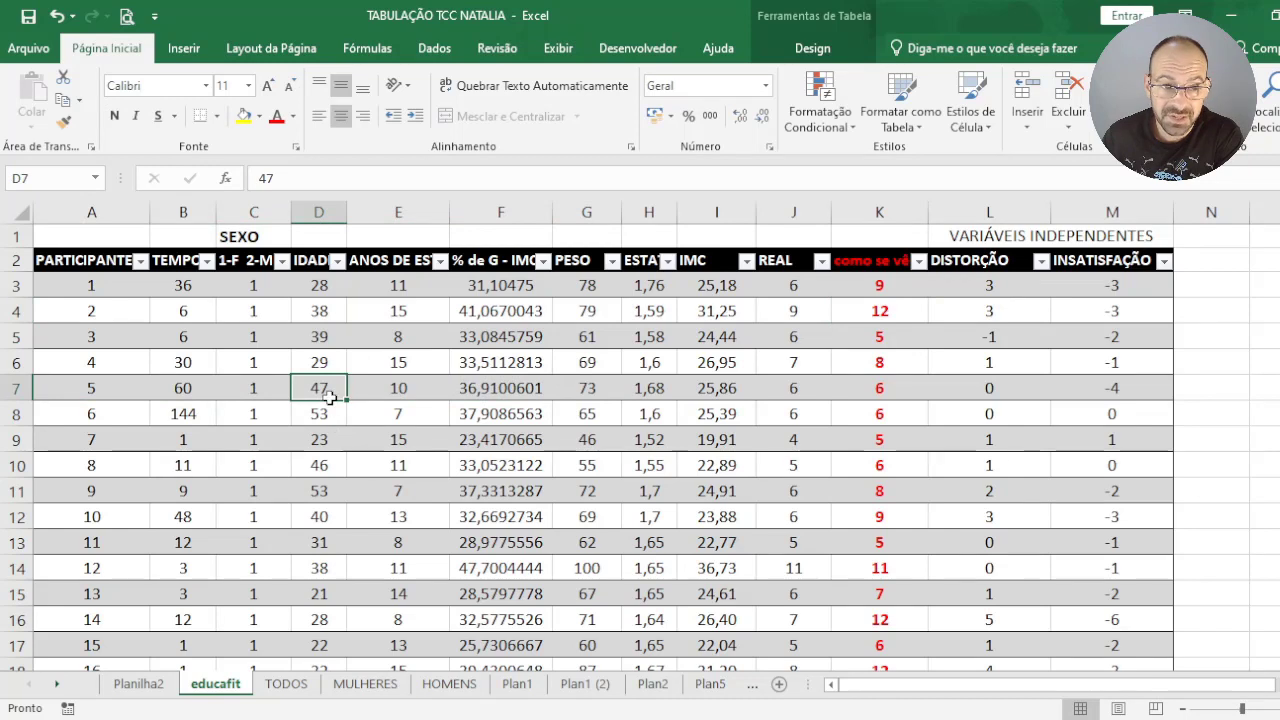
click(193, 393)
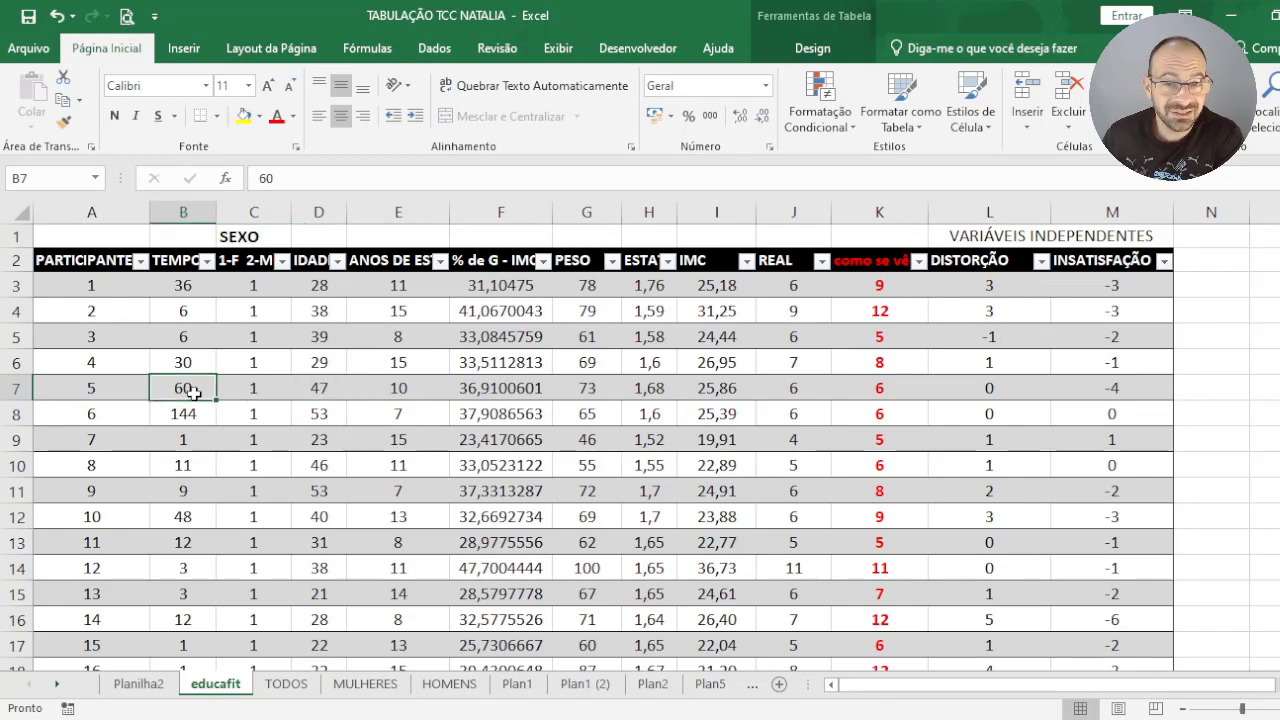
click(580, 390)
click(628, 394)
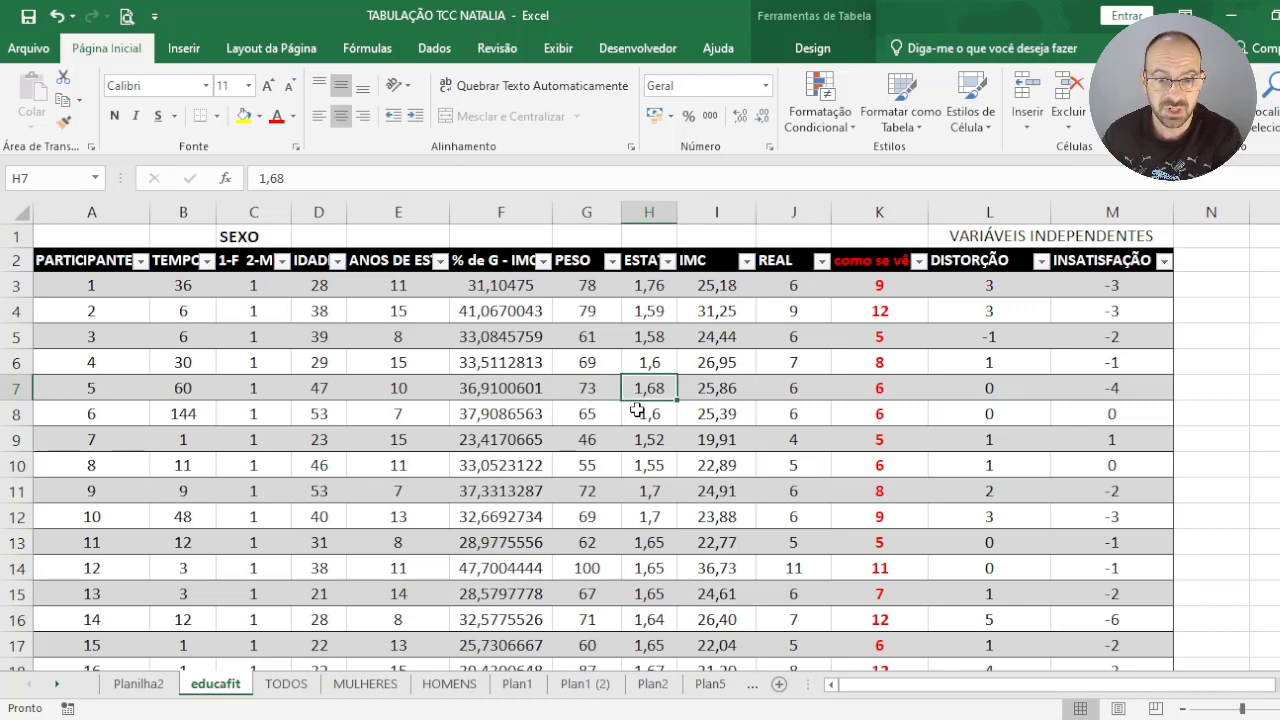
click(710, 395)
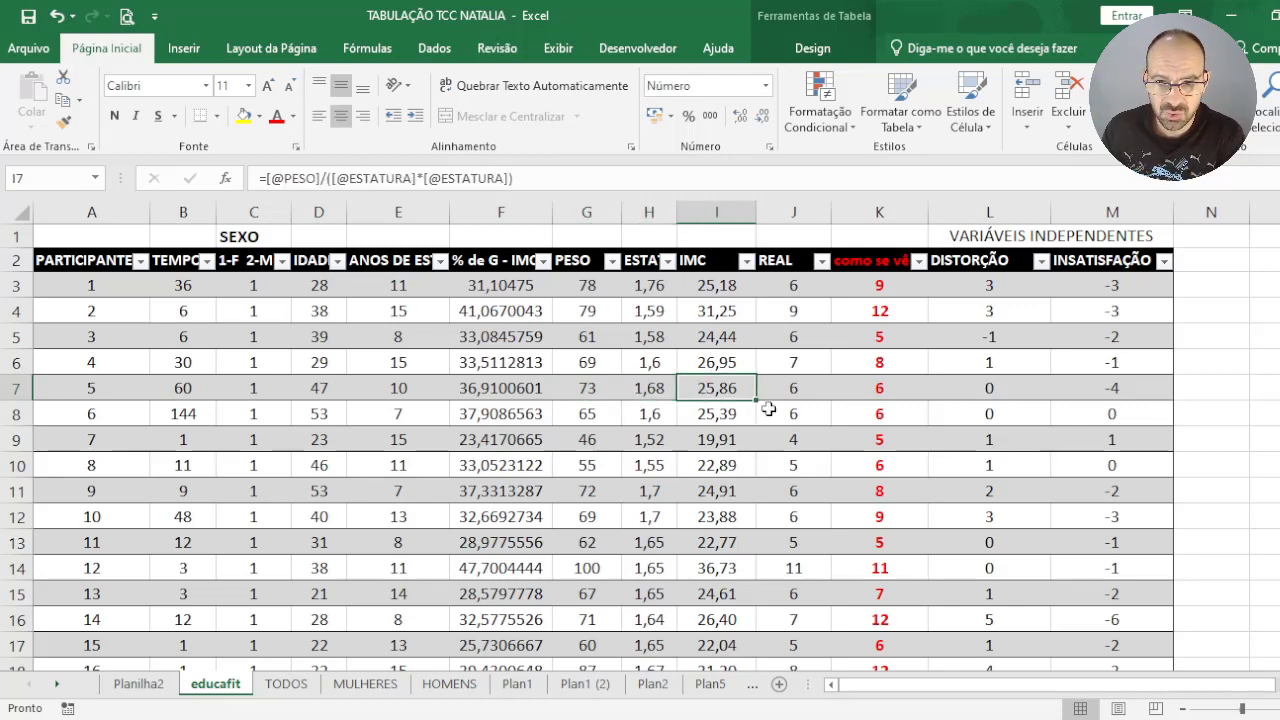
Examine the fifth participant's REAL, "como se vê" and DISTORÇÃO values
click(812, 386)
click(880, 389)
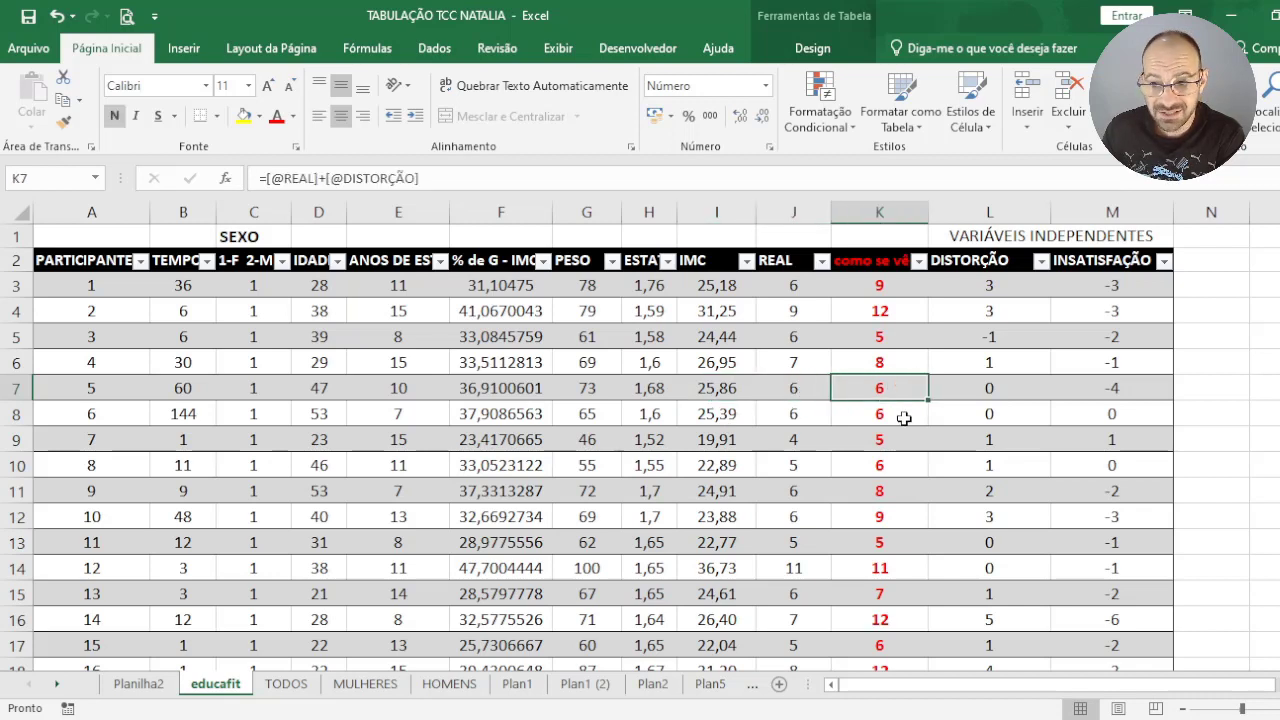
click(988, 392)
click(774, 408)
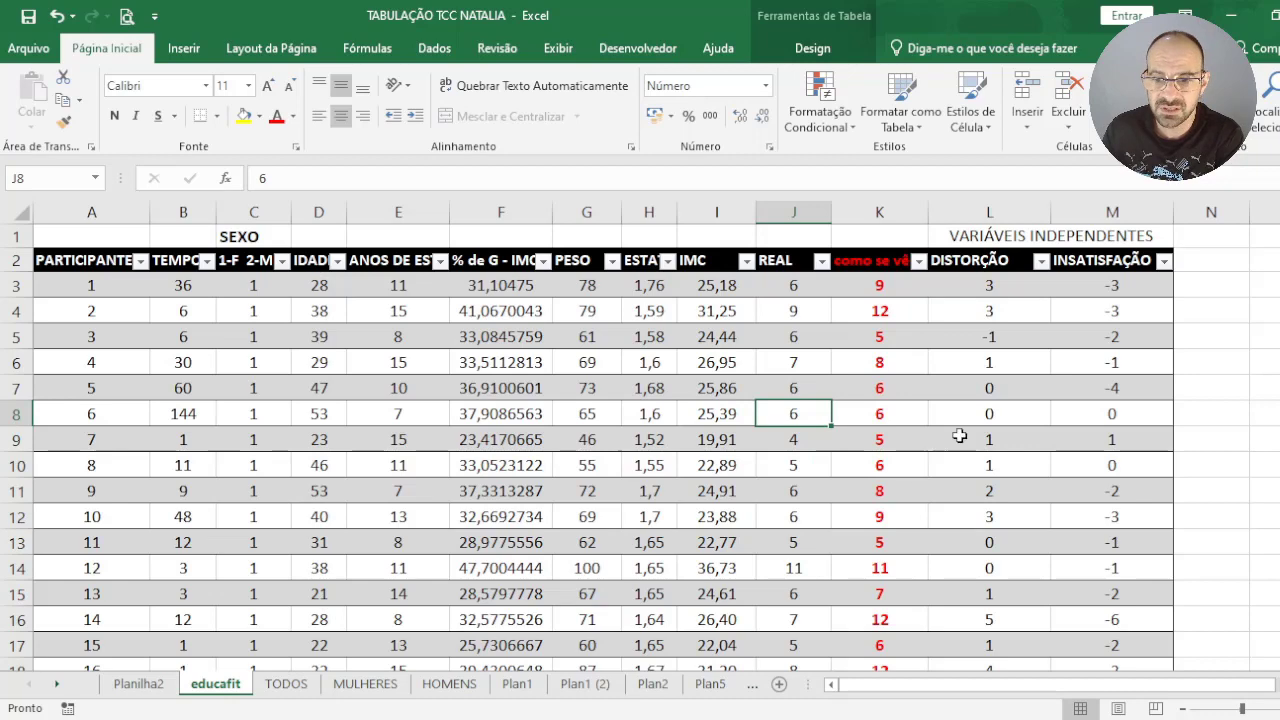
Relate the fifth participant's INSATISFAÇÃO value in educafit to the female silhouette scale on Planilha2
click(1118, 390)
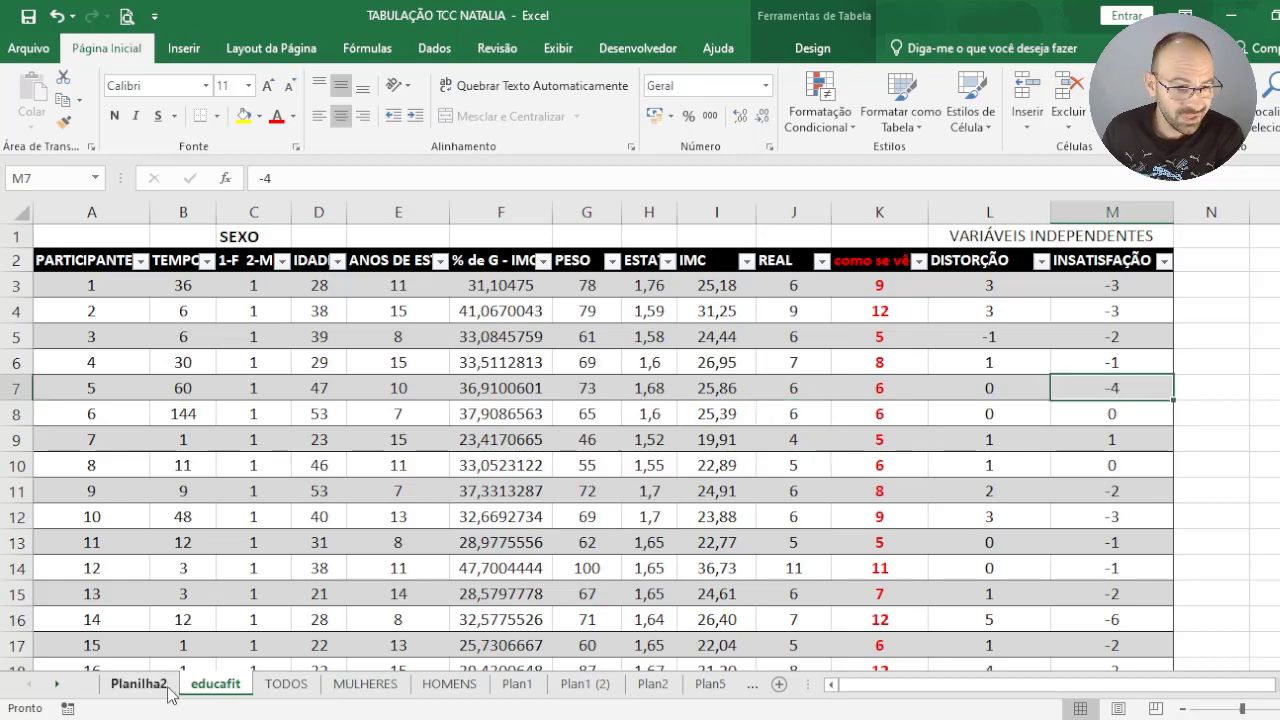
click(166, 689)
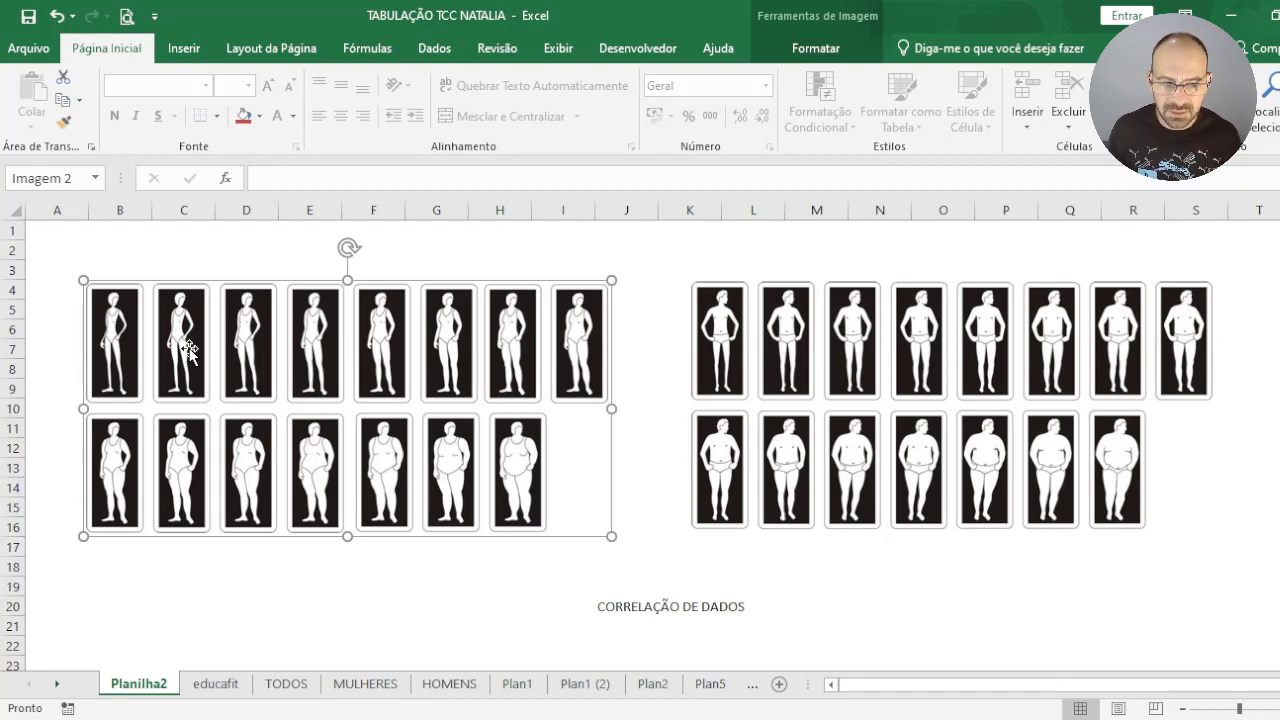
click(228, 686)
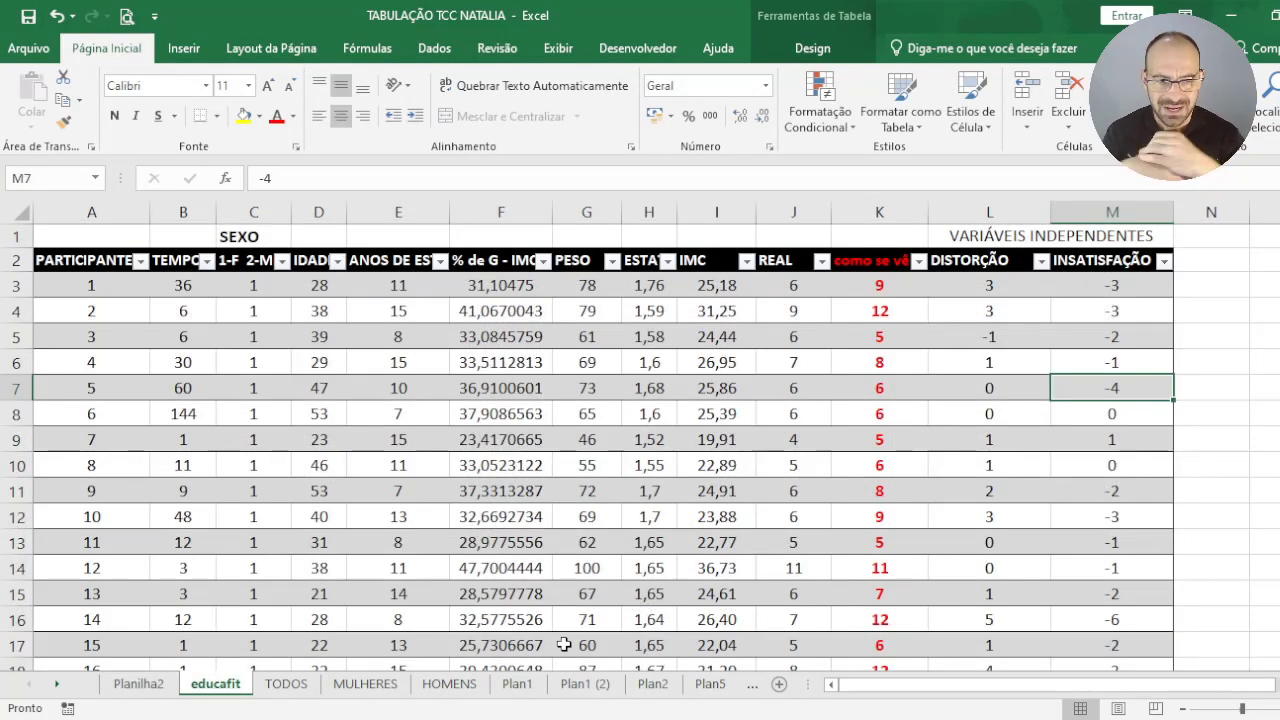
Browse the remaining participant rows in educafit and examine participant 50's INSATISFAÇÃO value in cell M52
scroll(440, 530, down, 20)
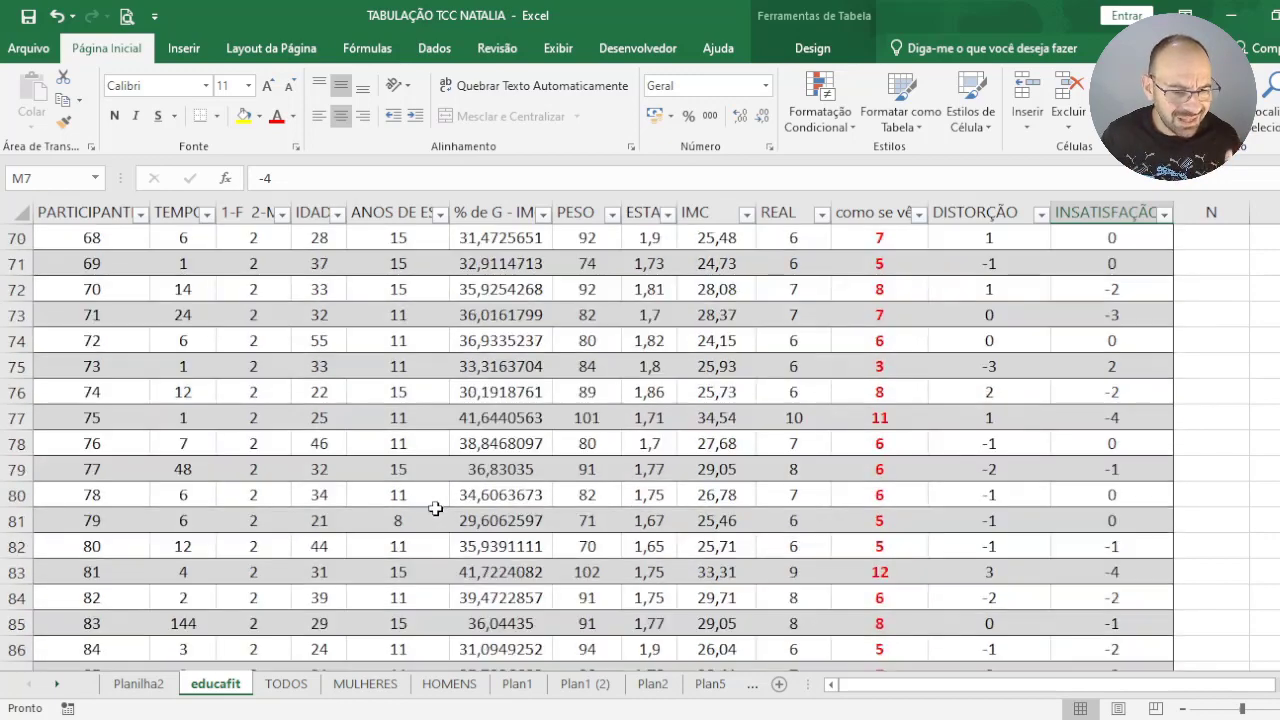
scroll(436, 509, down, 20)
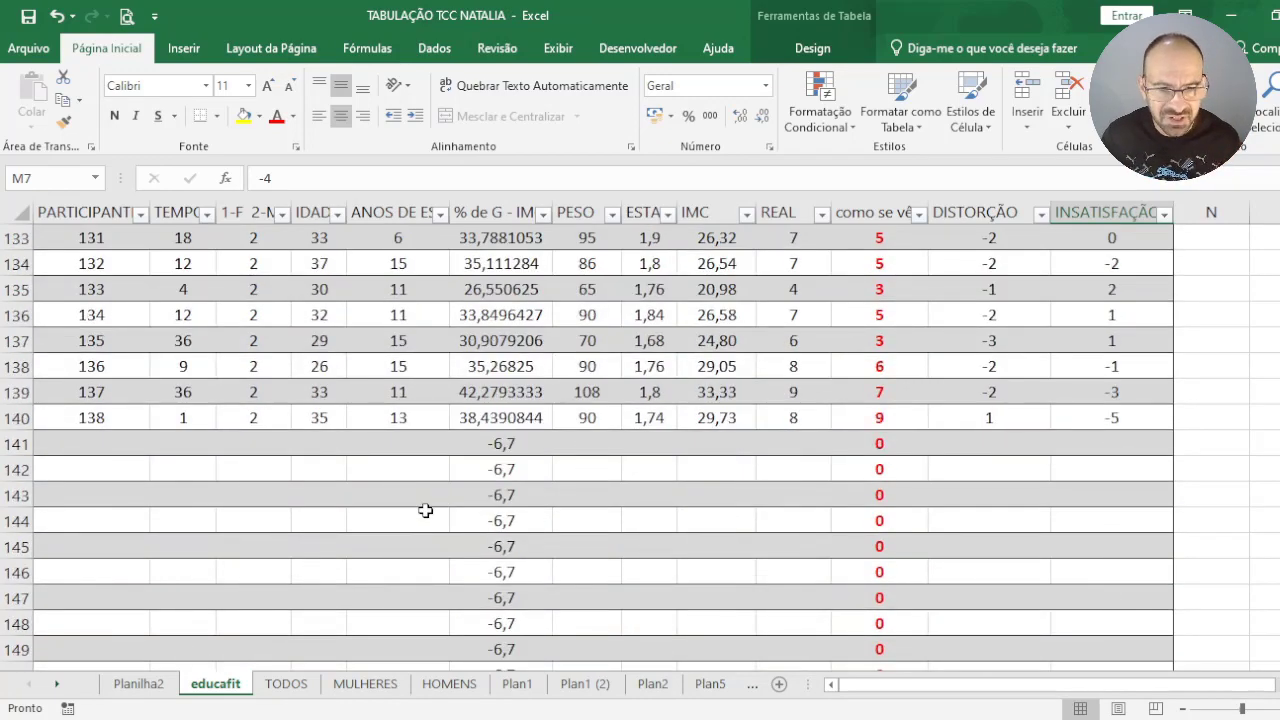
scroll(425, 511, up, 17)
scroll(425, 511, up, 20)
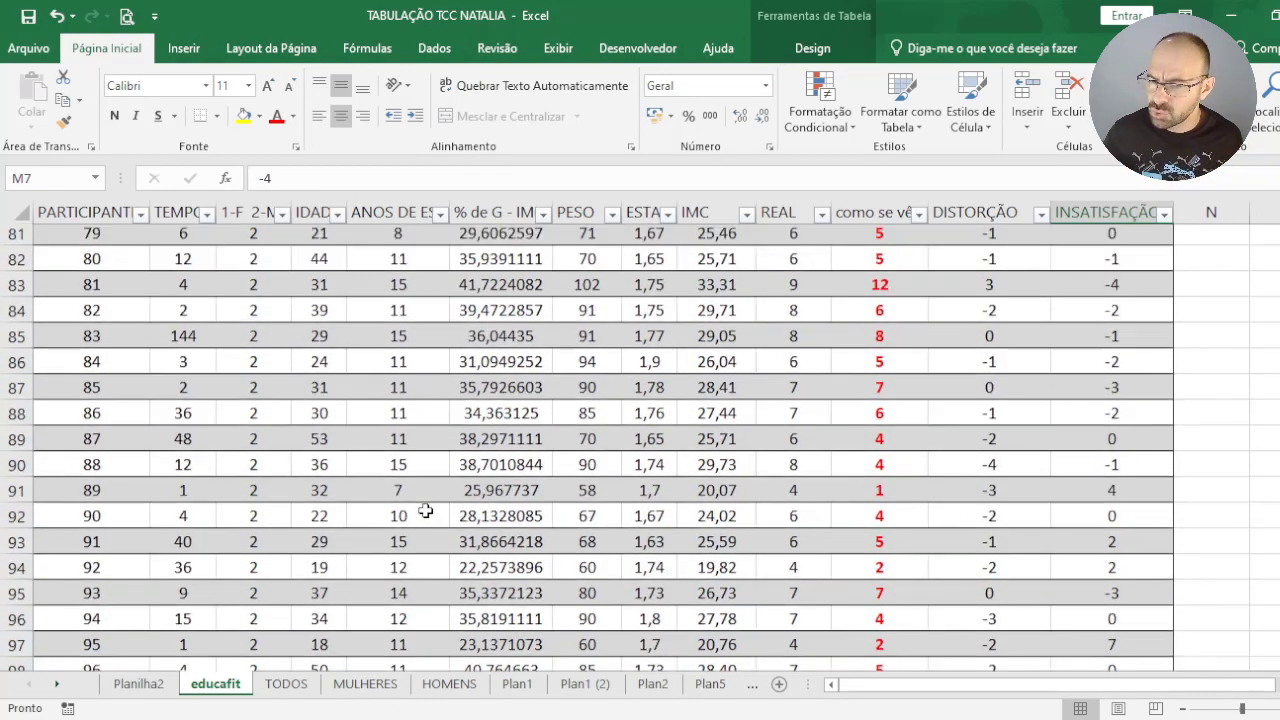
scroll(425, 511, down, 13)
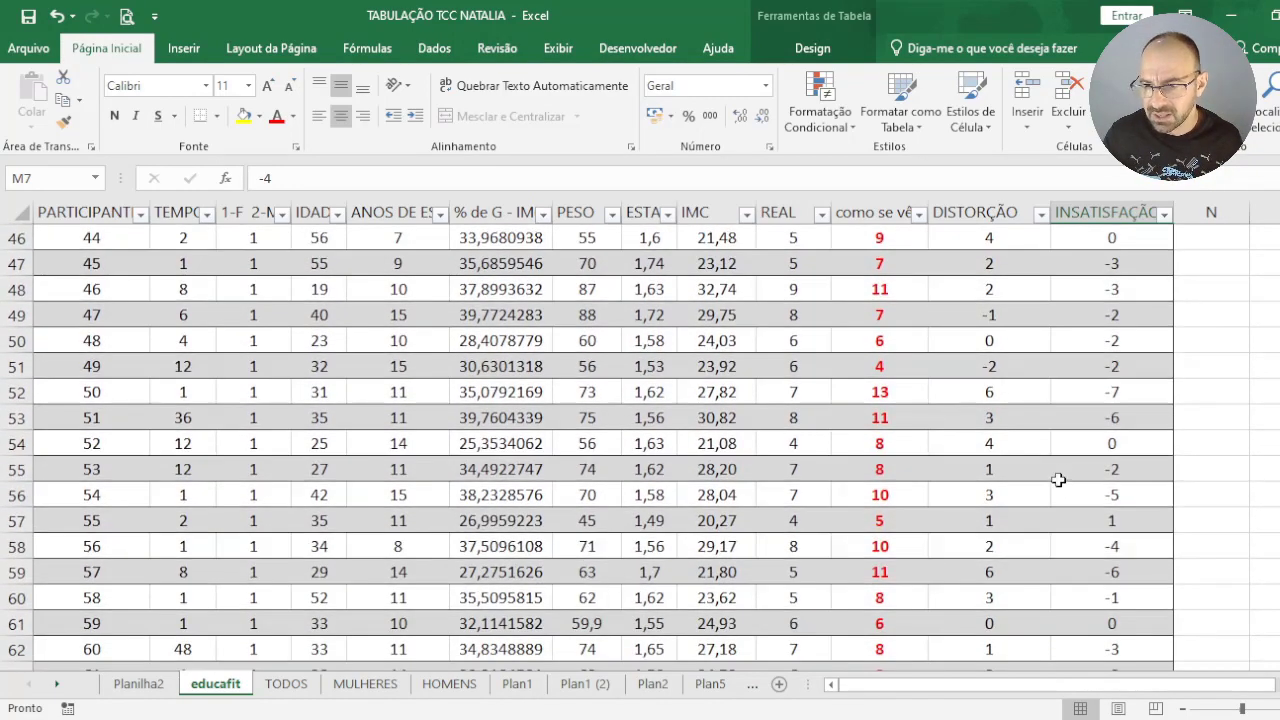
click(1112, 396)
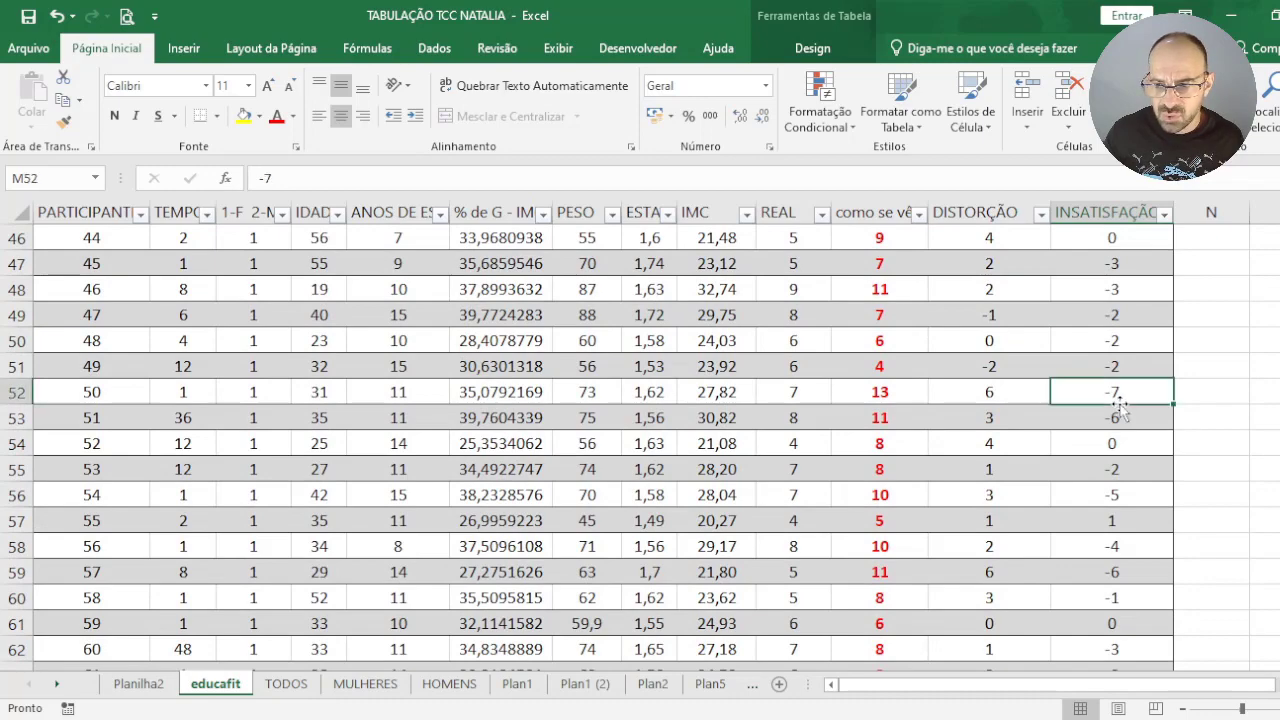
scroll(1138, 430, down, 2)
scroll(1135, 428, up, 2)
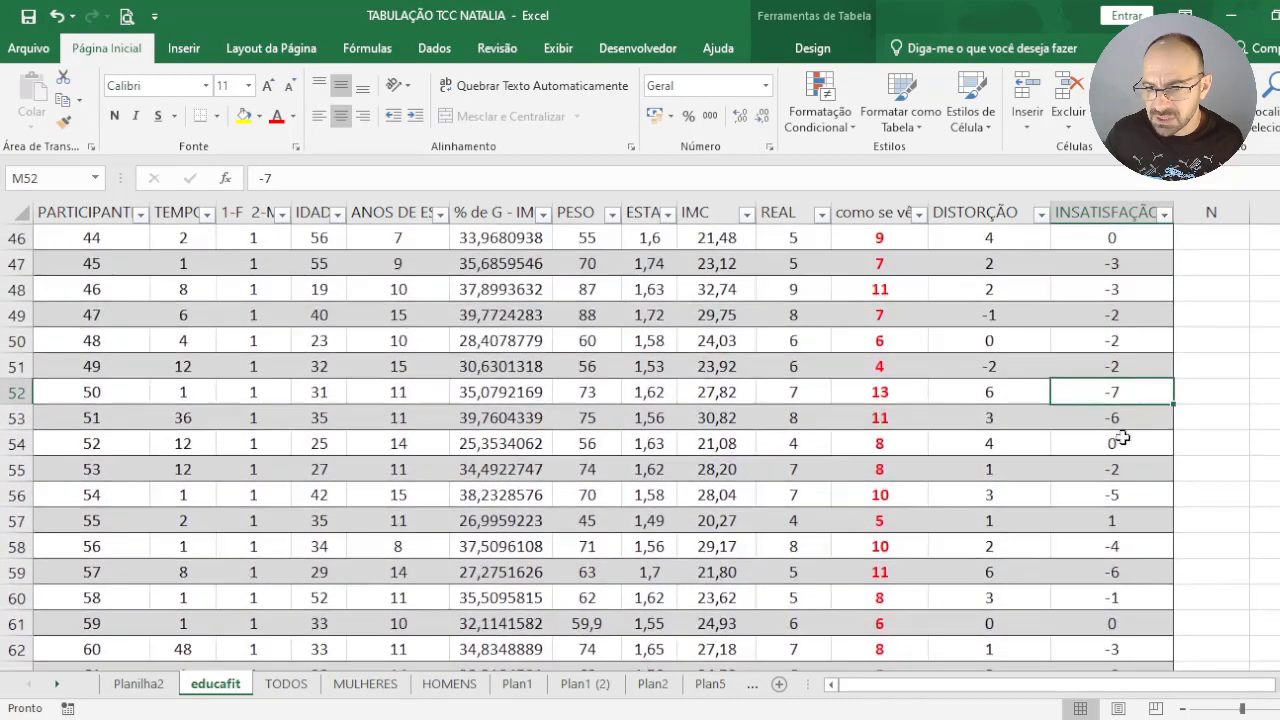
Examine participant 50's age, years of study, weight, height and IMC in row 52 of educafit
drag(1118, 394, 76, 386)
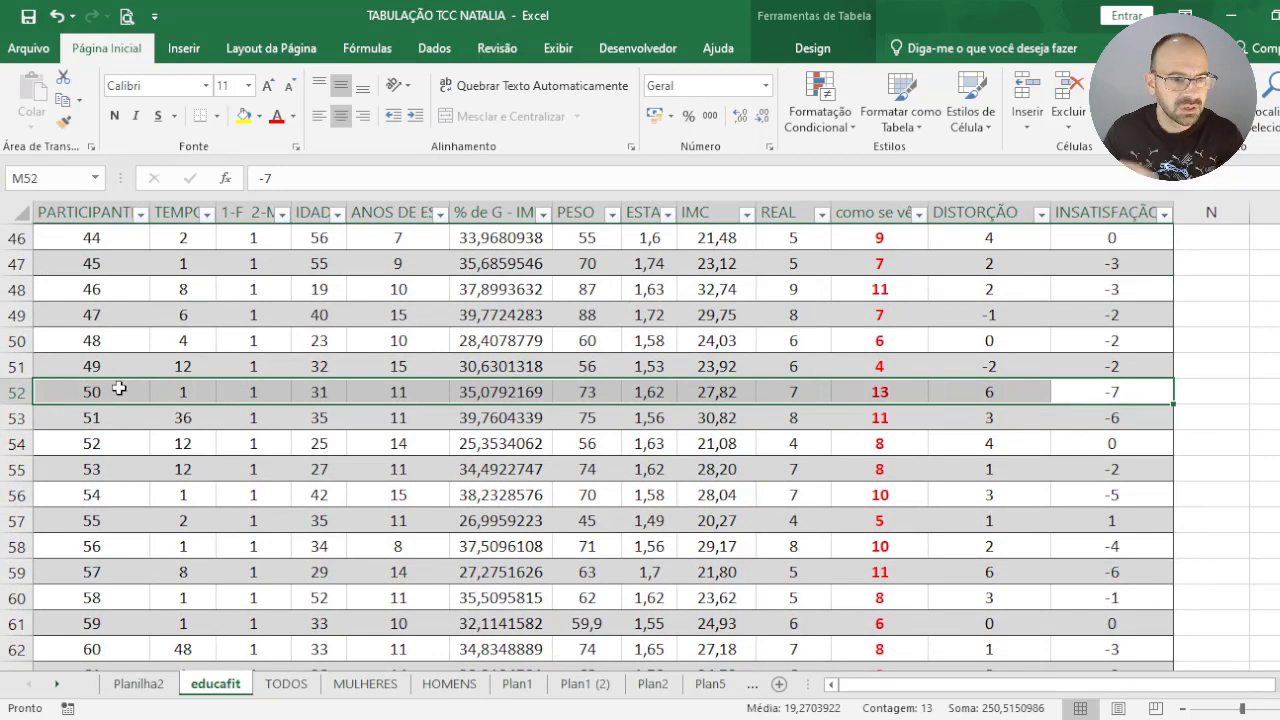
click(134, 386)
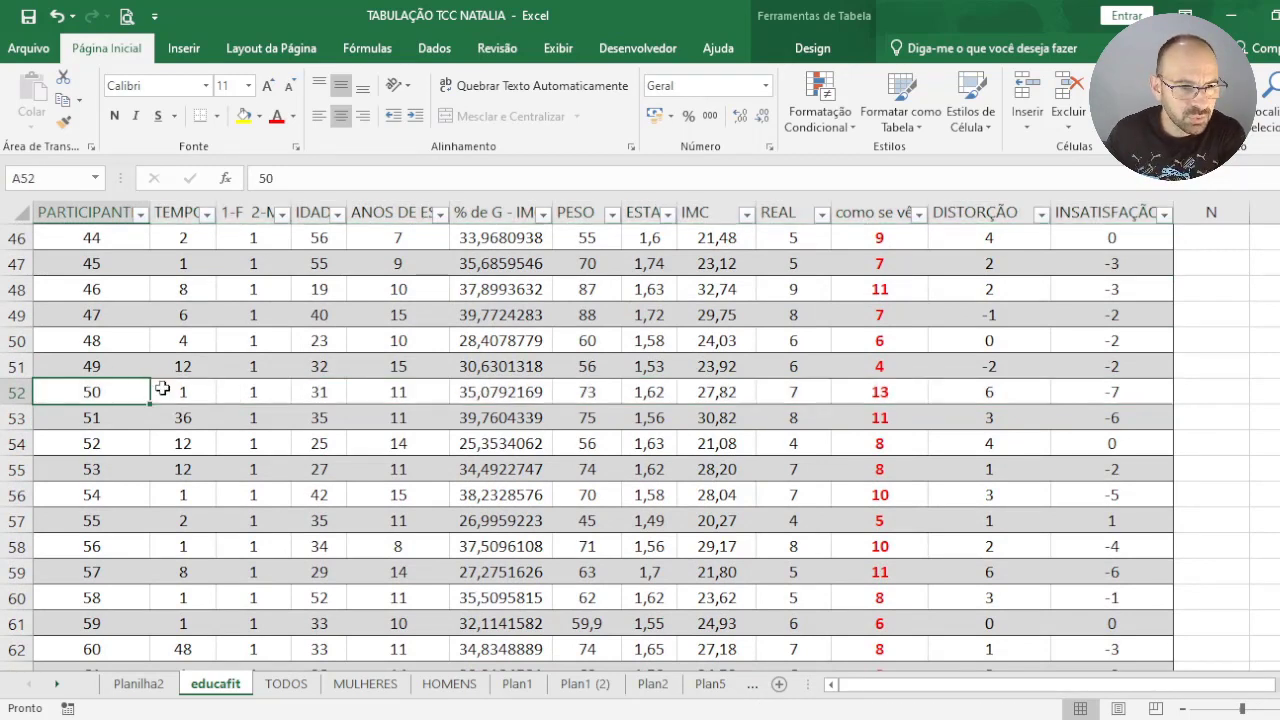
click(264, 392)
click(311, 394)
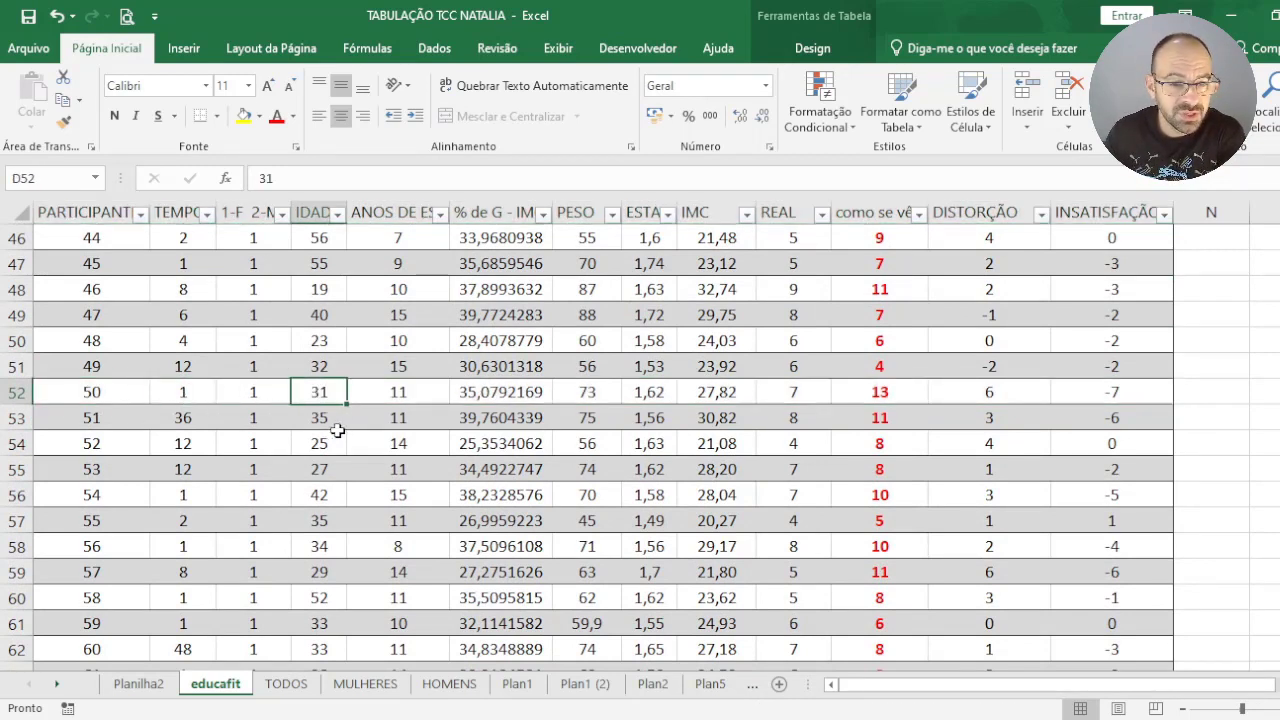
click(398, 392)
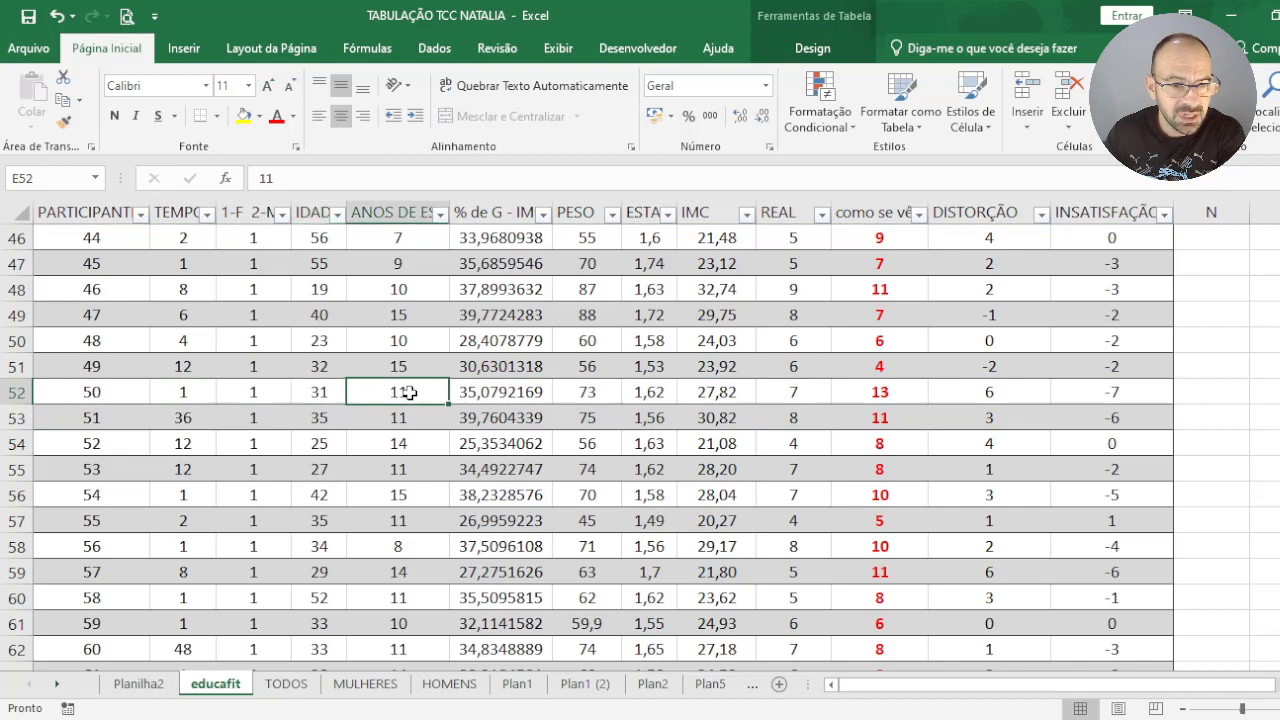
click(573, 388)
click(668, 392)
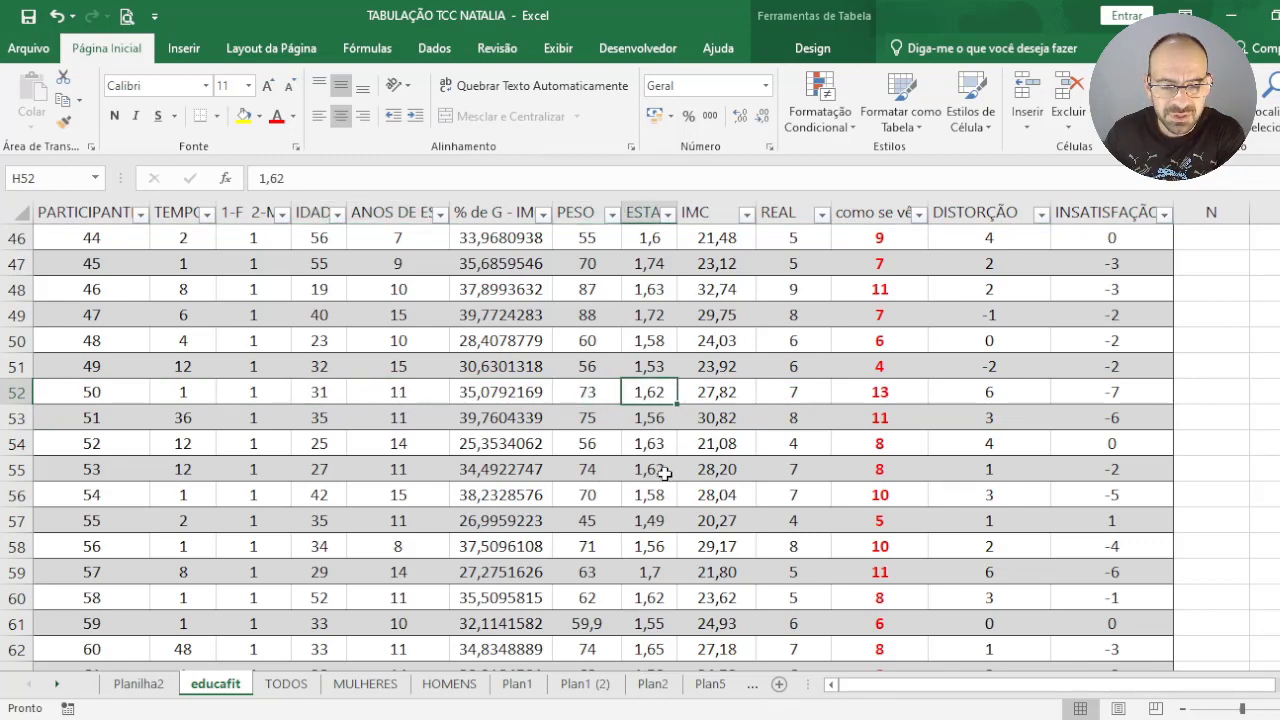
click(740, 397)
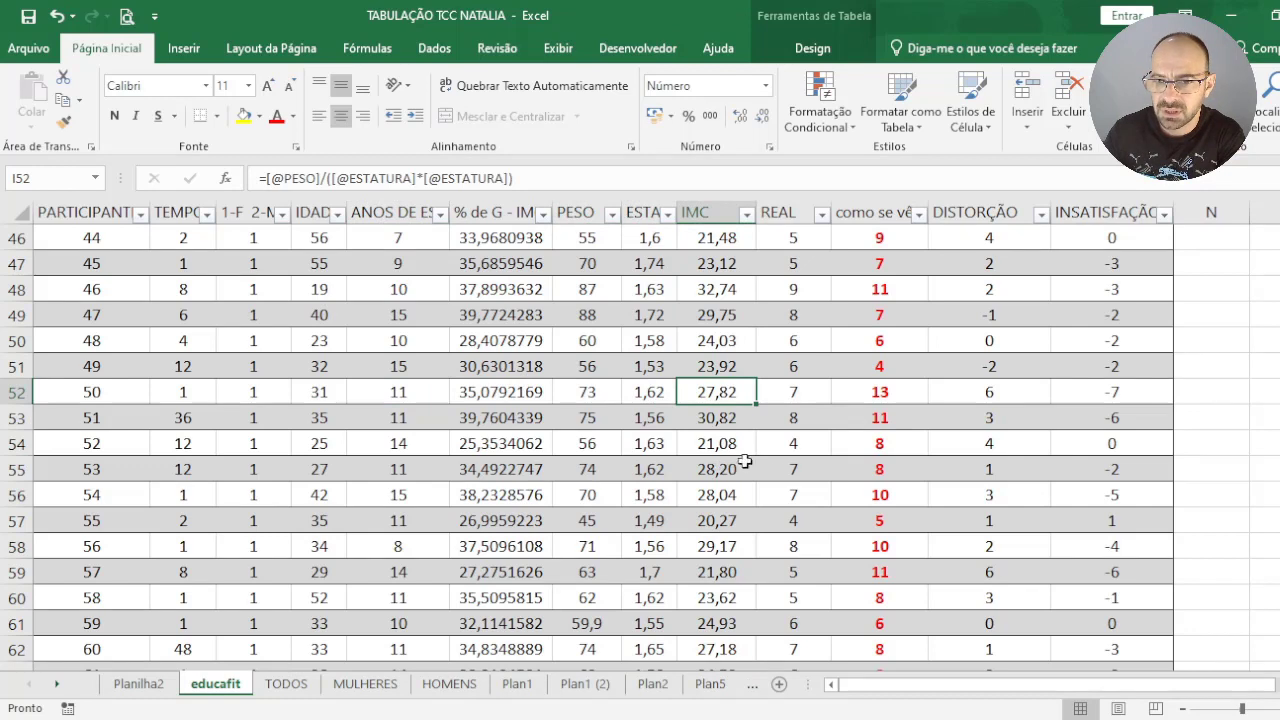
Relate participant 50's REAL, "como se vê", DISTORÇÃO and INSATISFAÇÃO values to the female silhouette scale on Planilha2
click(811, 384)
click(853, 386)
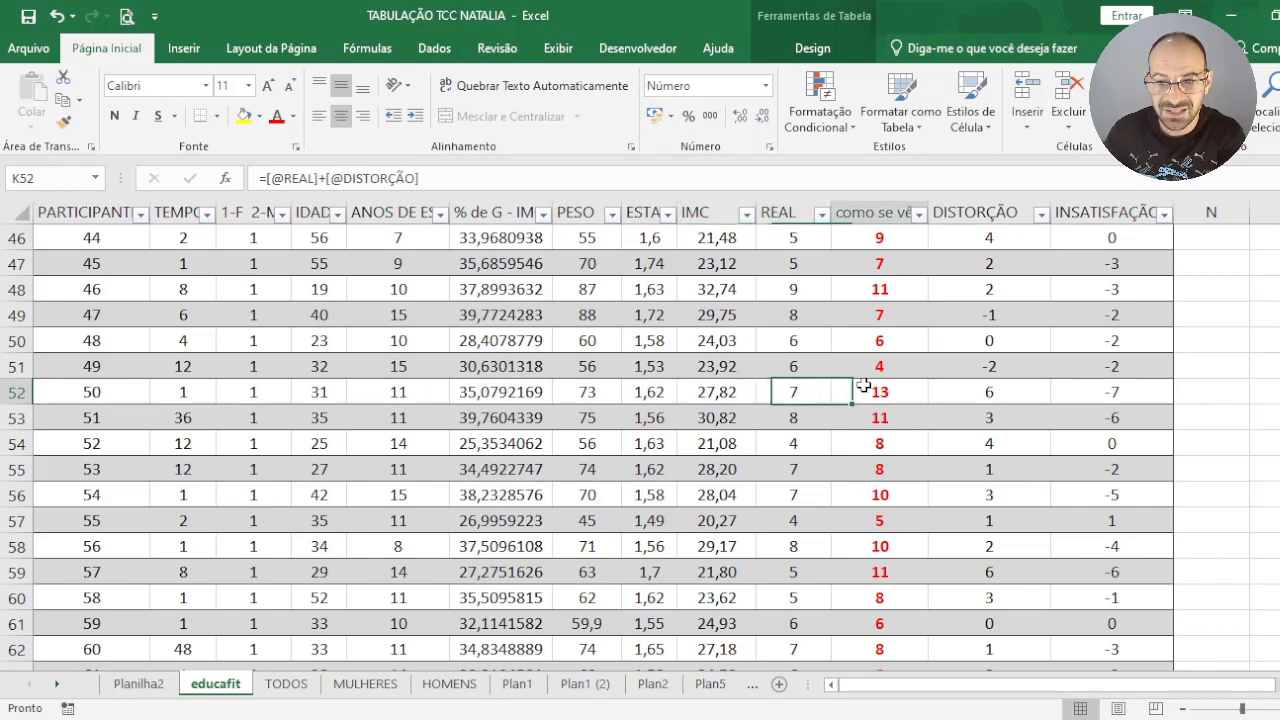
click(1008, 396)
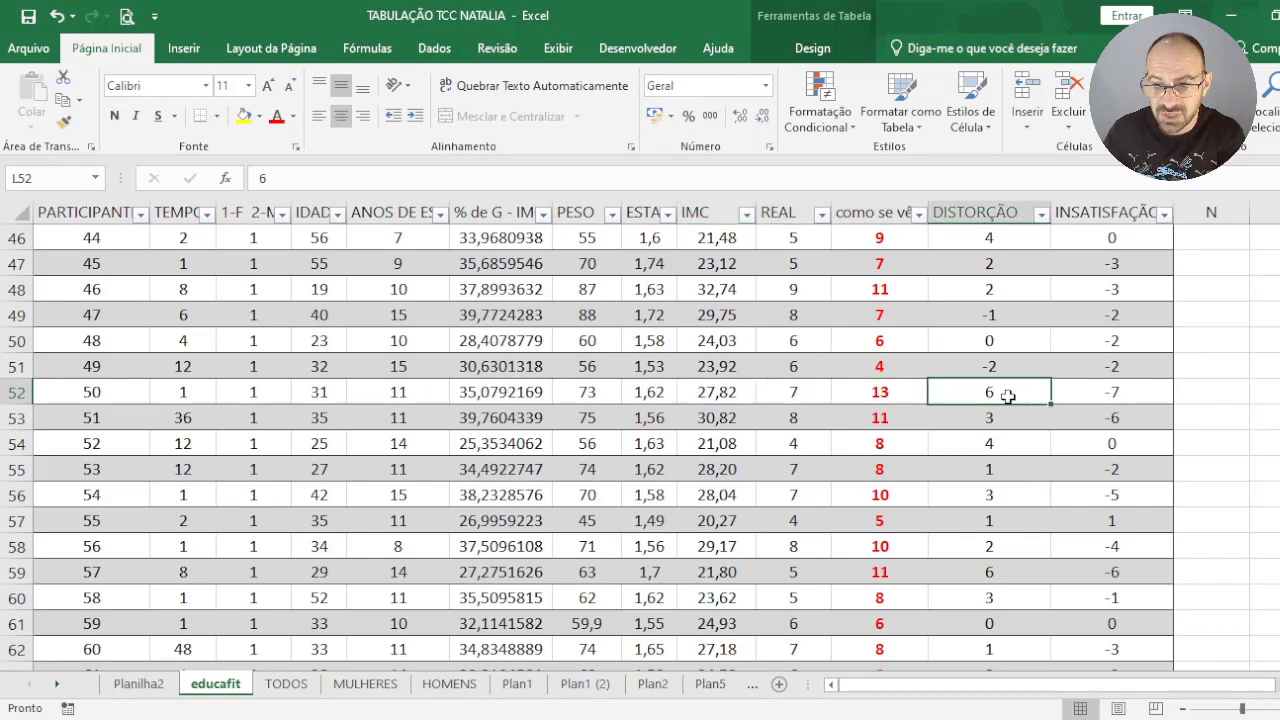
click(1124, 390)
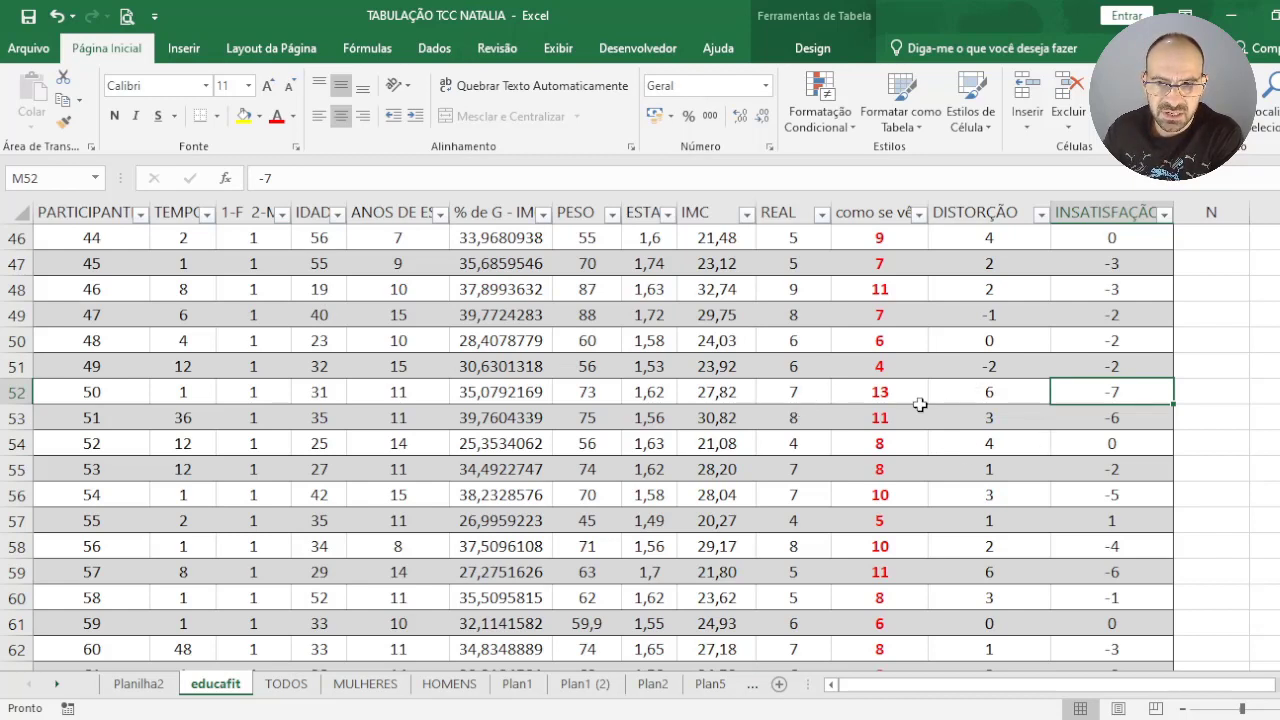
click(138, 684)
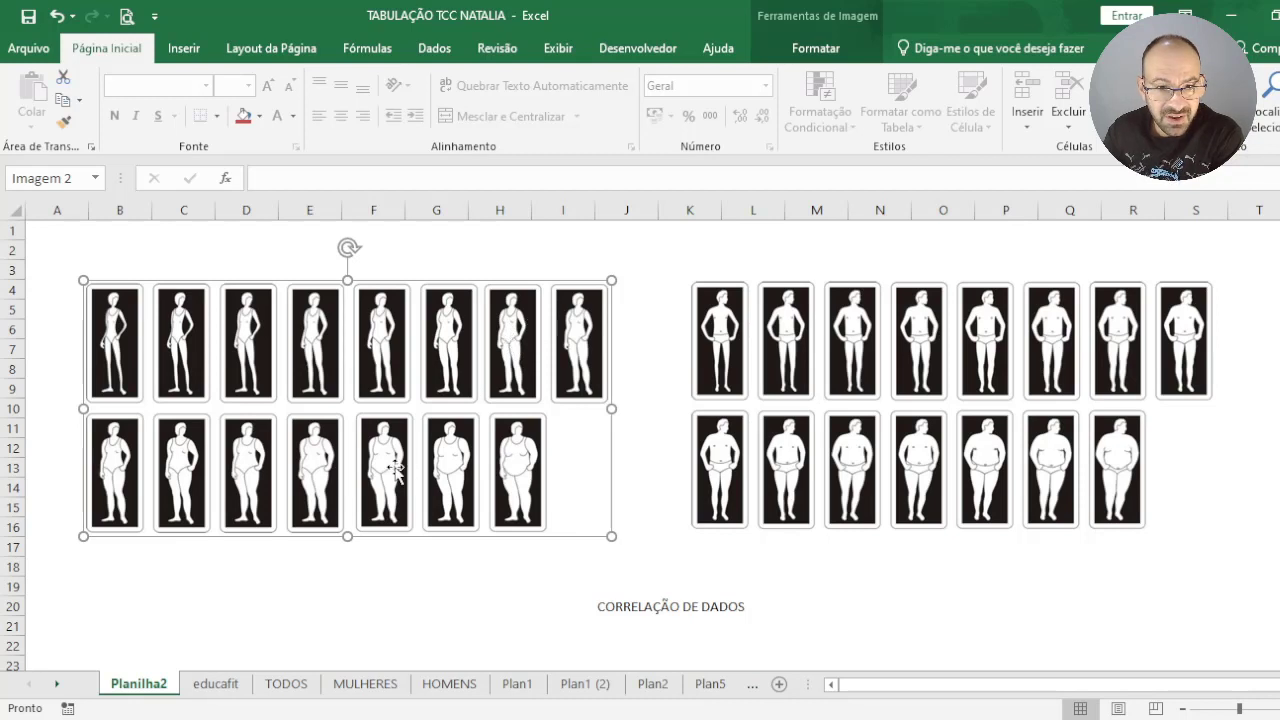
click(518, 250)
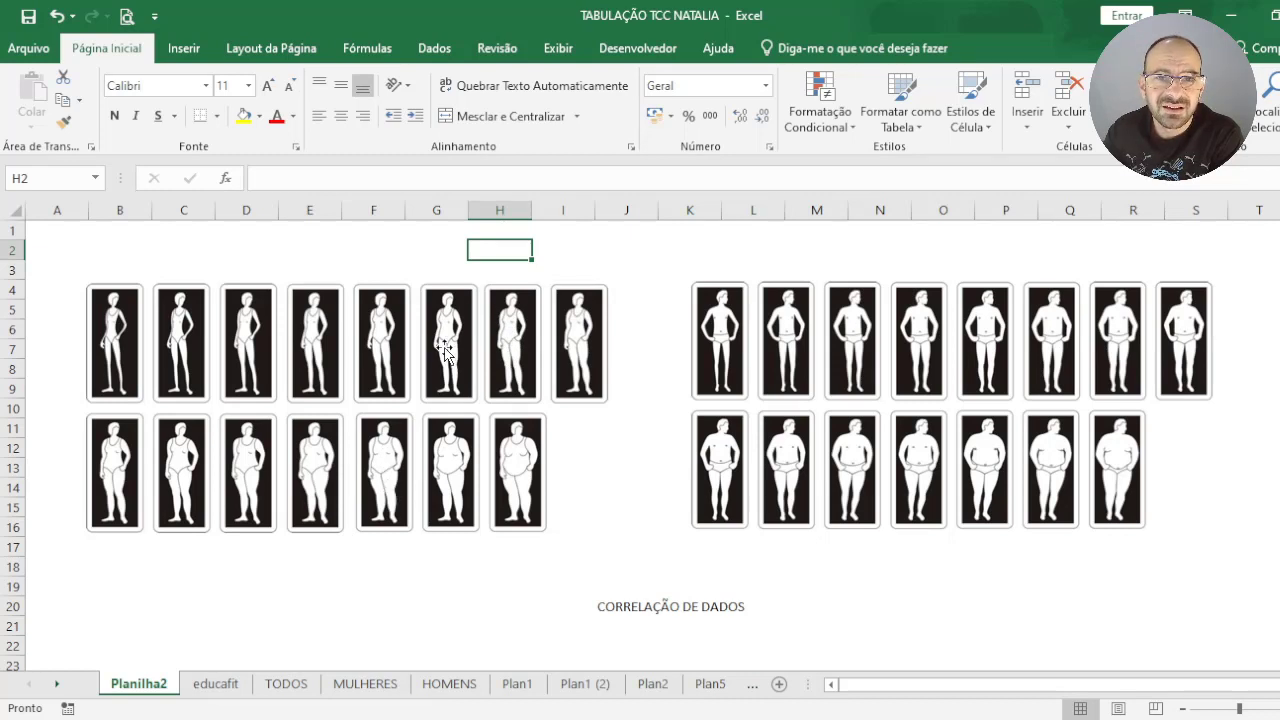
Compare the TEMPO column with the DISTORÇÃO and INSATISFAÇÃO columns in the educafit table
click(216, 684)
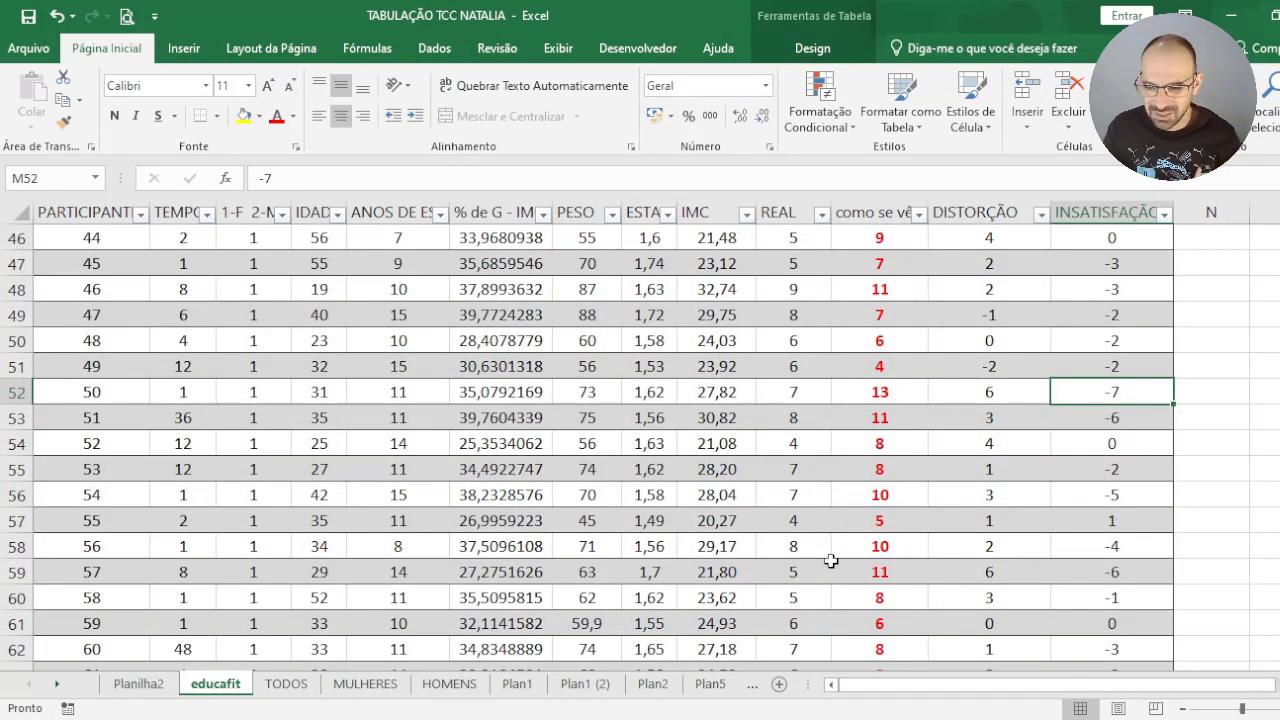
scroll(1008, 566, up, 7)
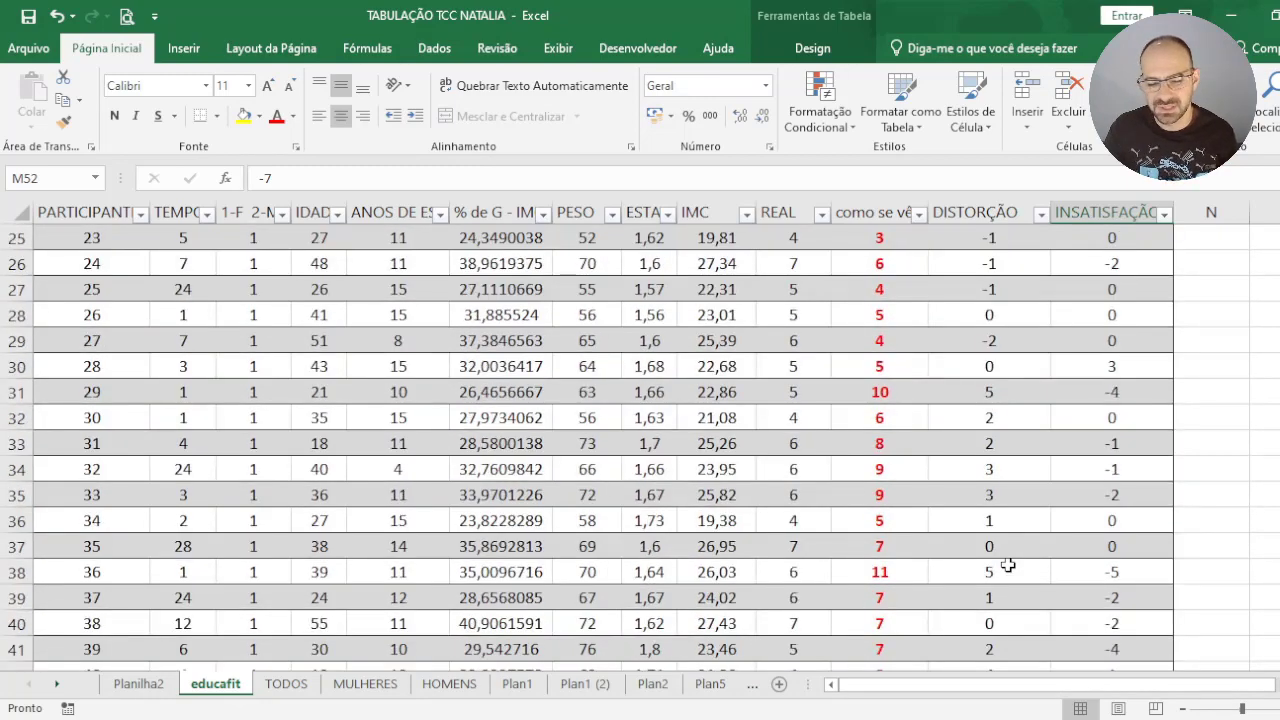
scroll(1008, 566, up, 8)
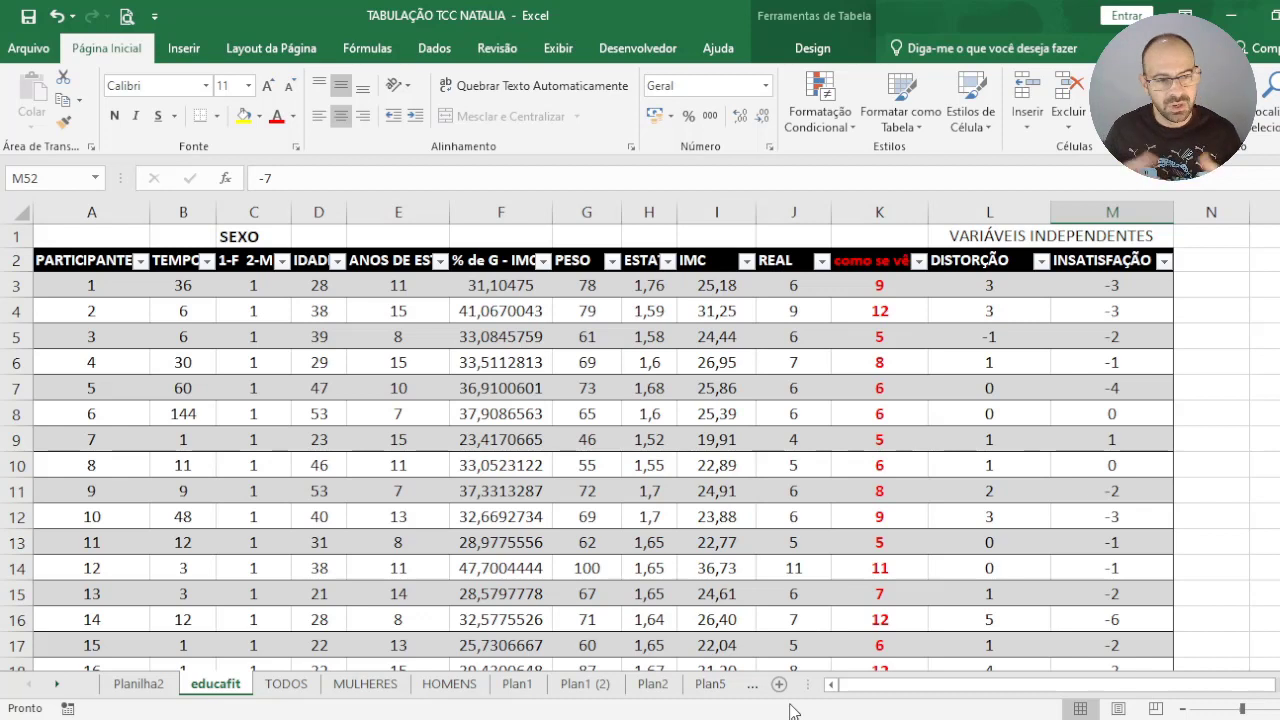
drag(183, 285, 175, 593)
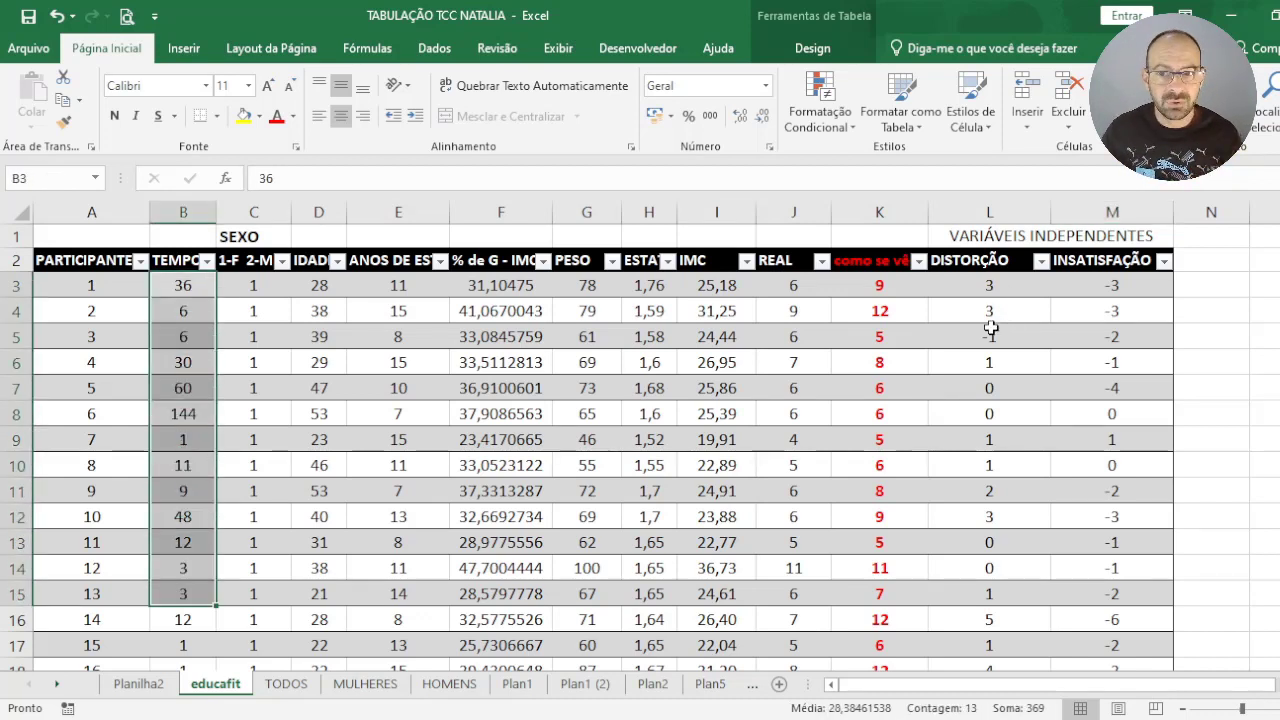
drag(990, 290, 990, 530)
drag(1110, 285, 1088, 550)
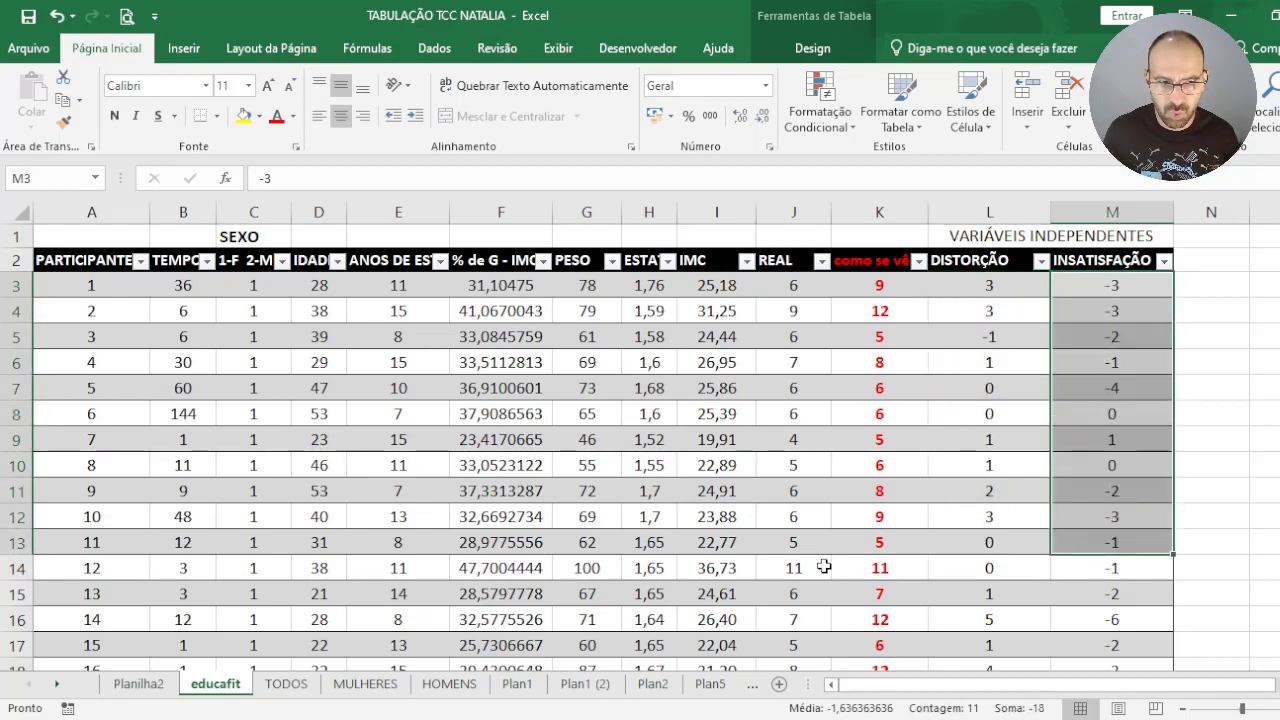
Examine the age, years of study and weight columns as variables to relate to DISTORÇÃO and INSATISFAÇÃO
drag(336, 290, 337, 567)
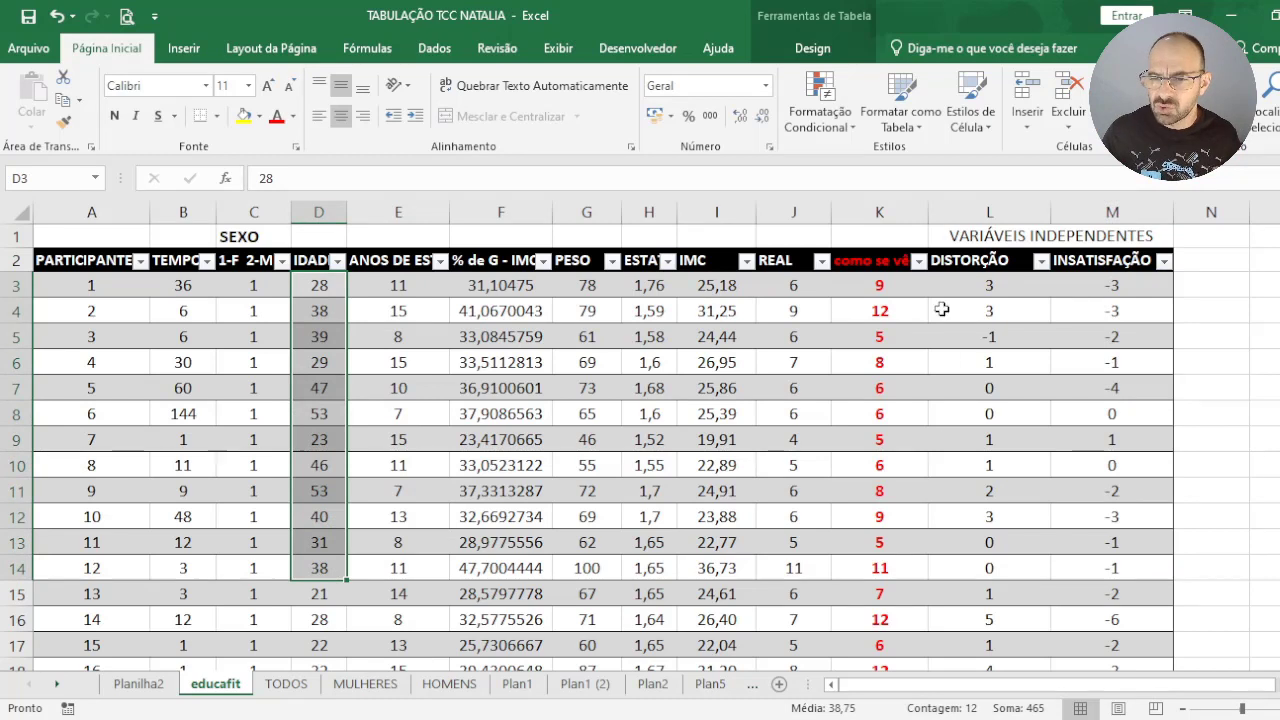
drag(962, 291, 1133, 521)
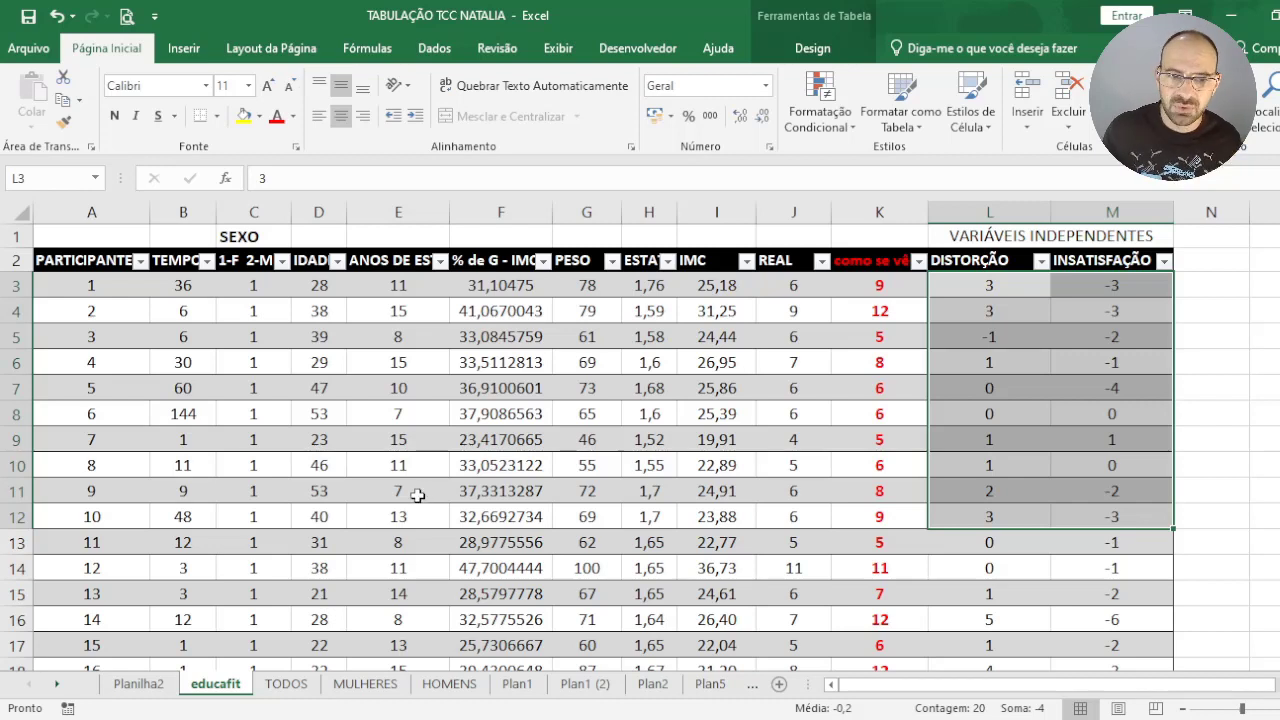
drag(405, 284, 397, 568)
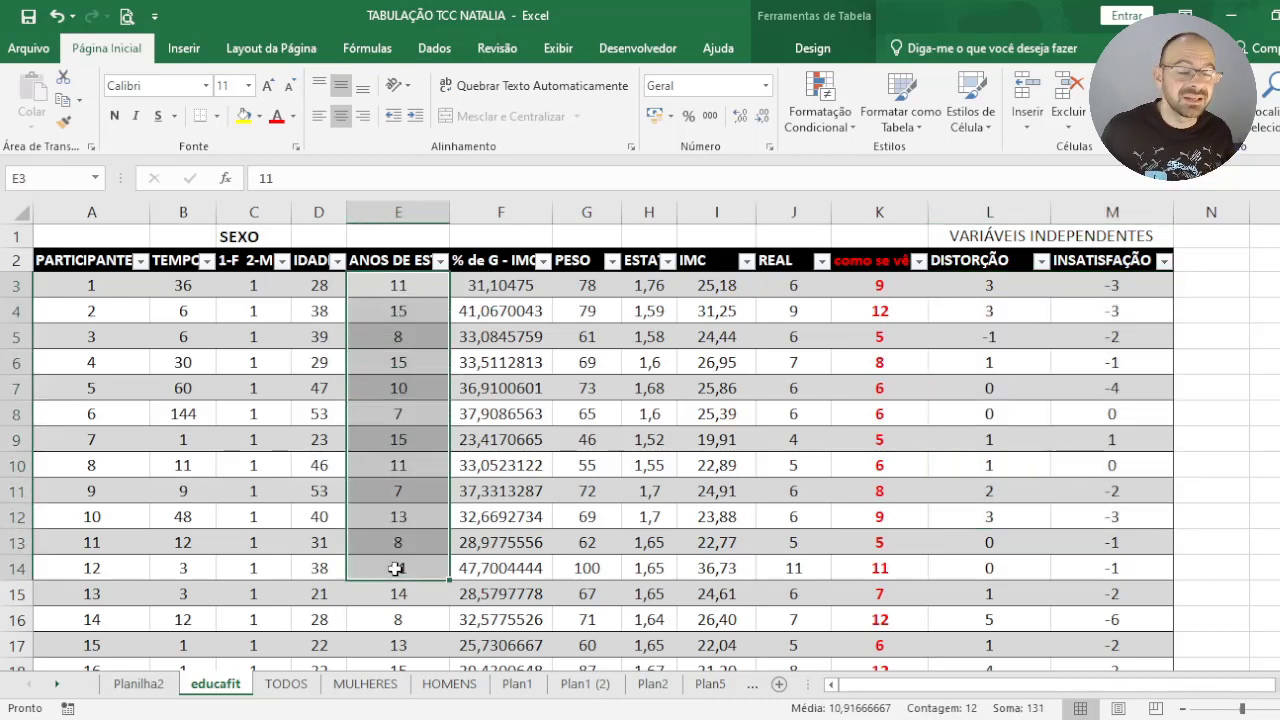
drag(969, 300, 979, 447)
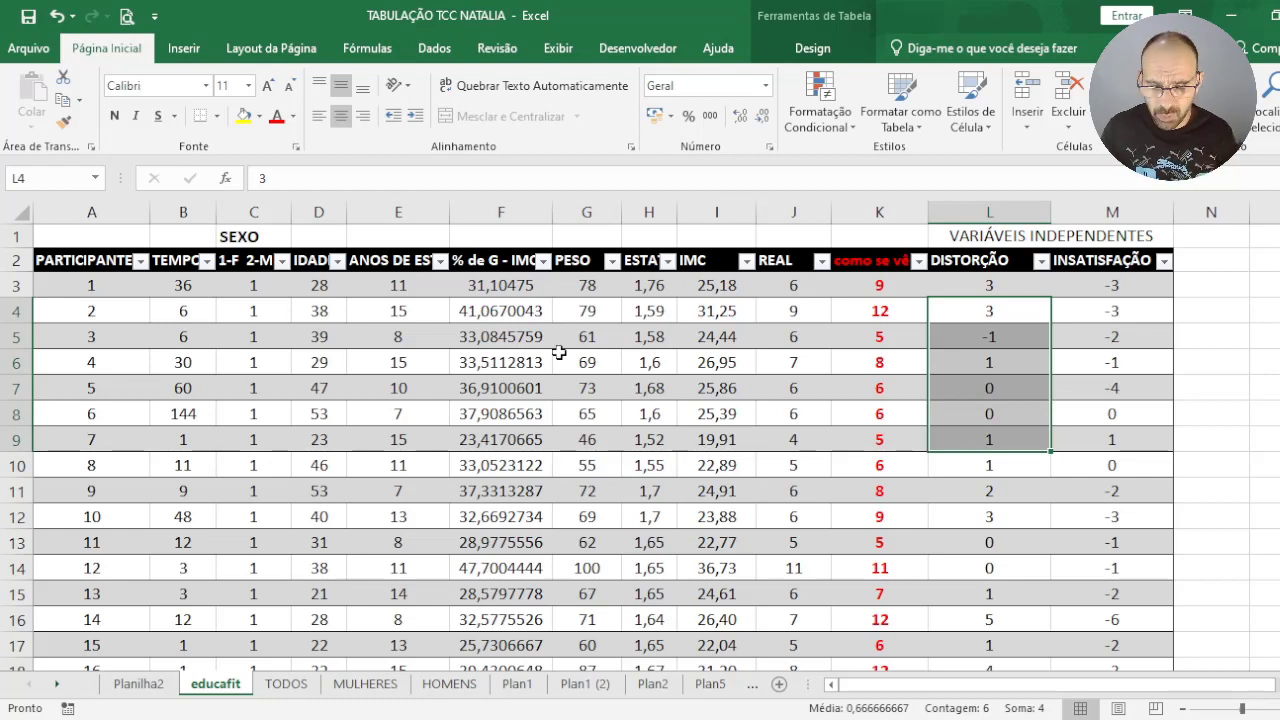
drag(605, 286, 610, 588)
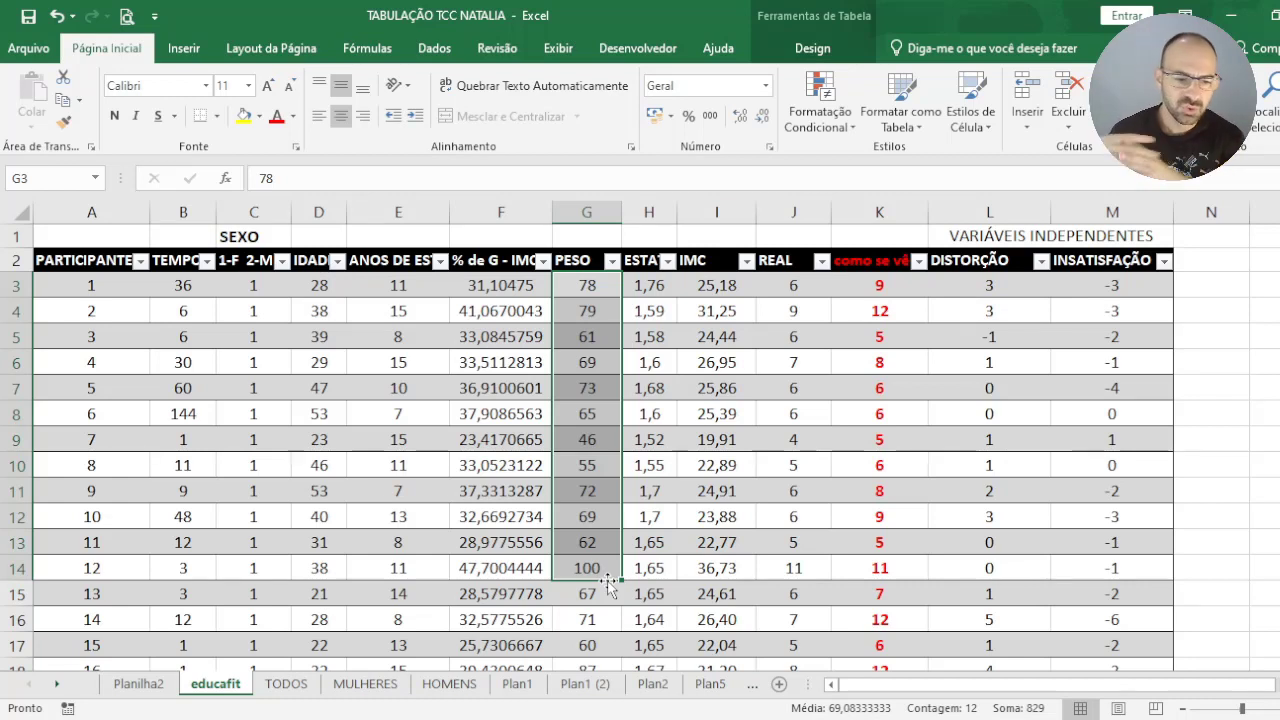
Review the CORRELAÇÃO DE DADOS title in Planilha2 cell J20 and add a blank worksheet after Plan5
click(140, 684)
click(600, 606)
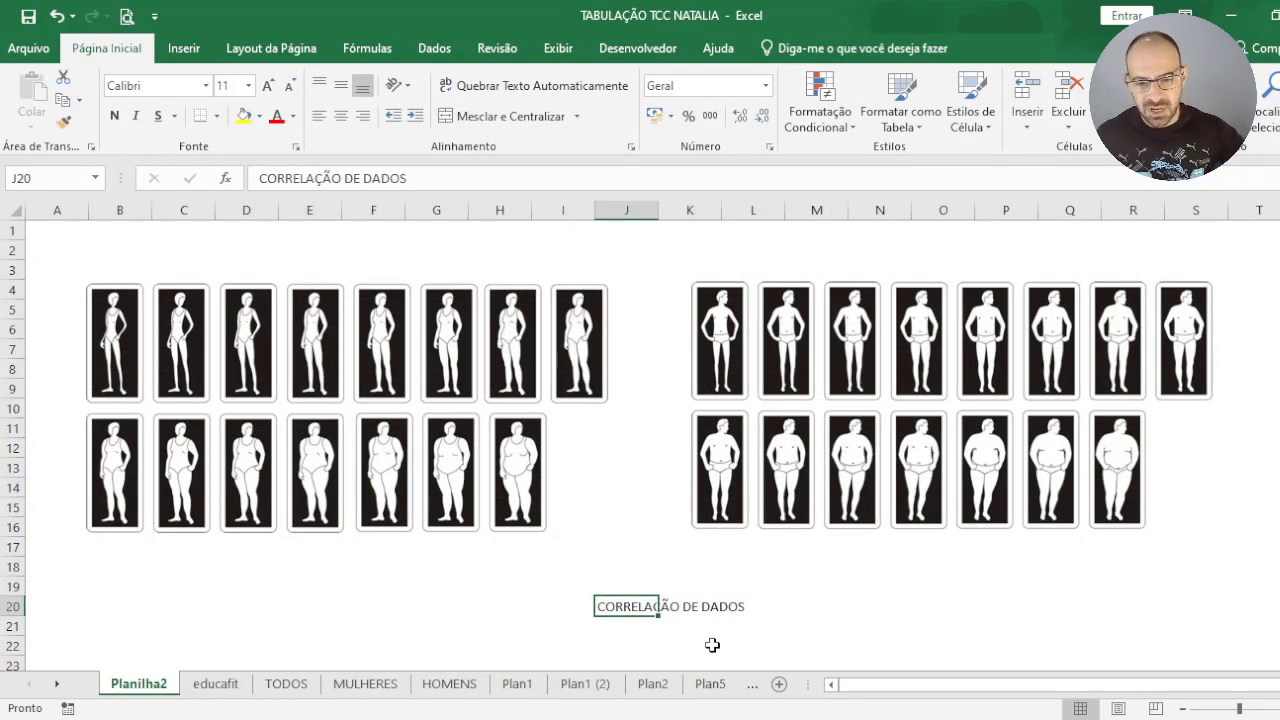
click(752, 684)
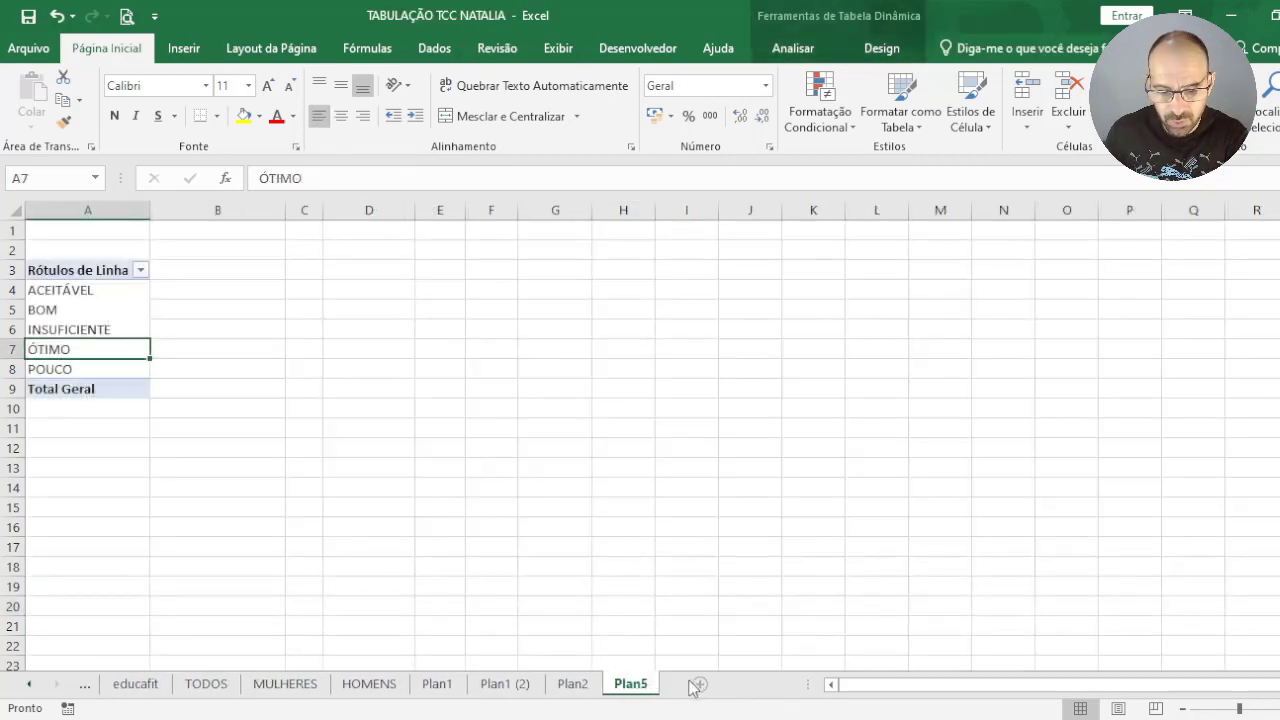
click(696, 685)
Enter the headers "variável 1" in G5 and "variável 2" in H5 of the new worksheet
click(409, 315)
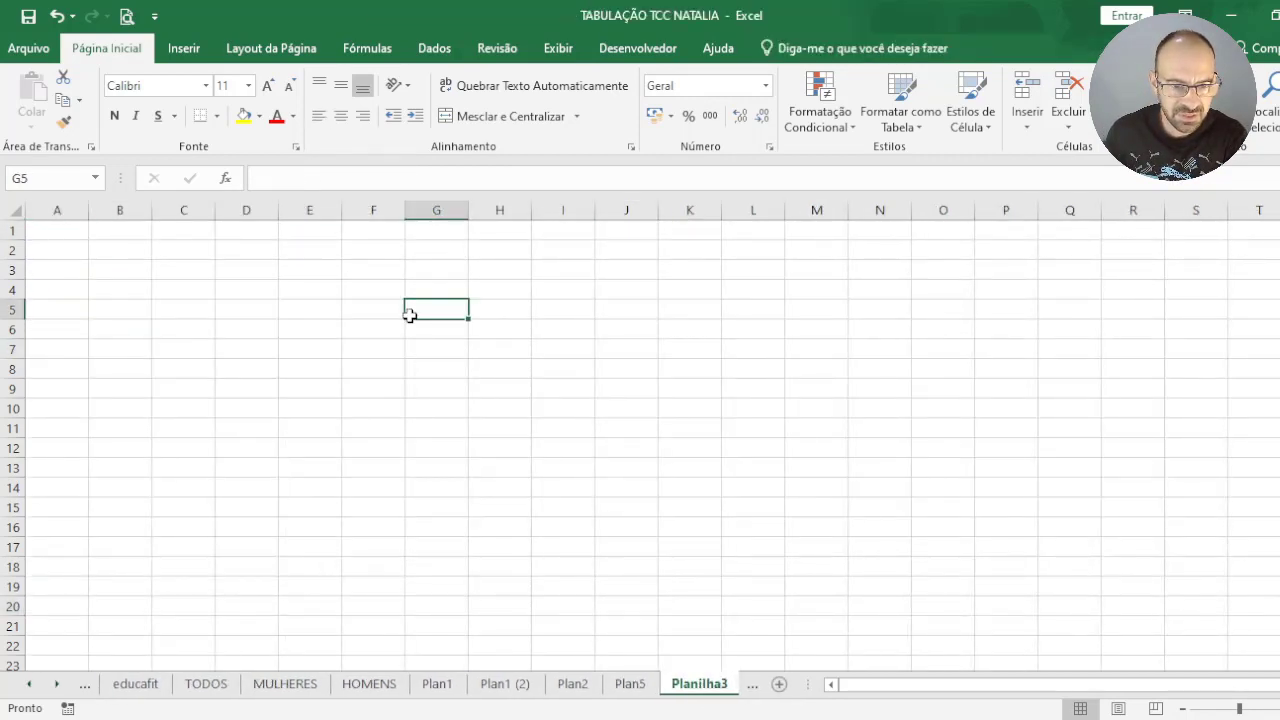
text(var)
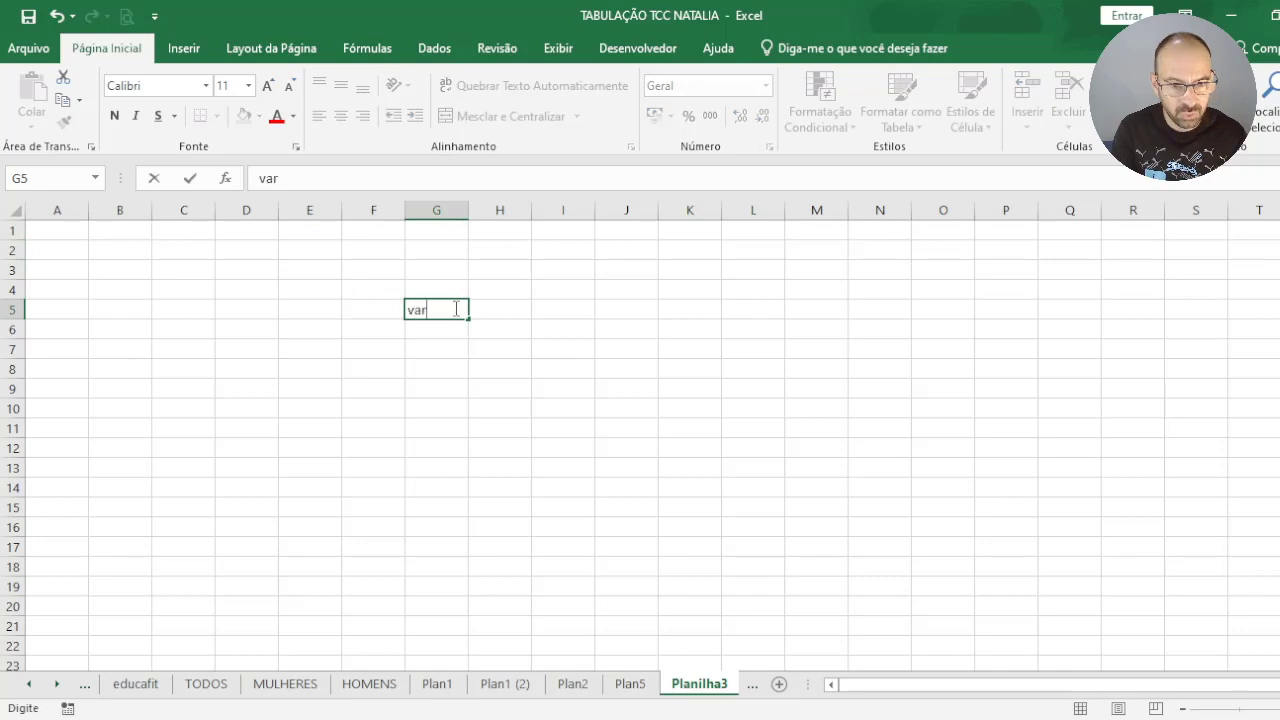
text(iavel)
key(BackSpace)
key(BackSpace)
key(BackSpace)
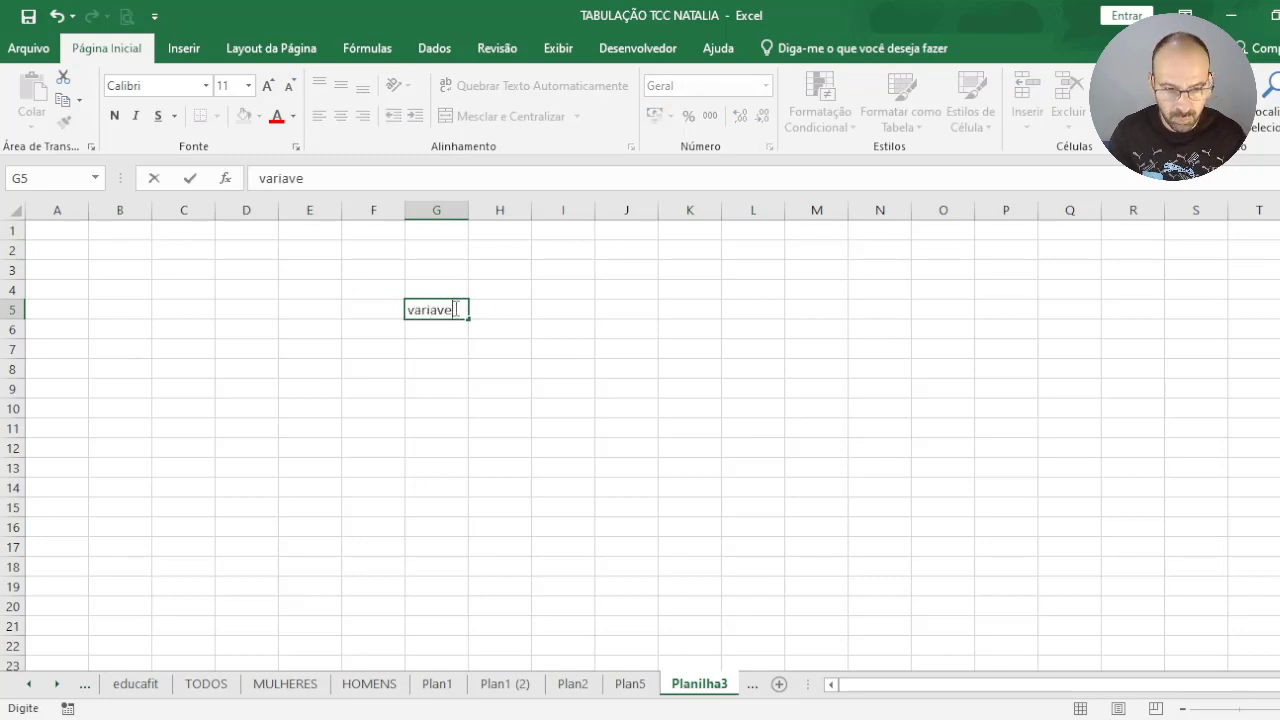
key(BackSpace)
text(ável 1)
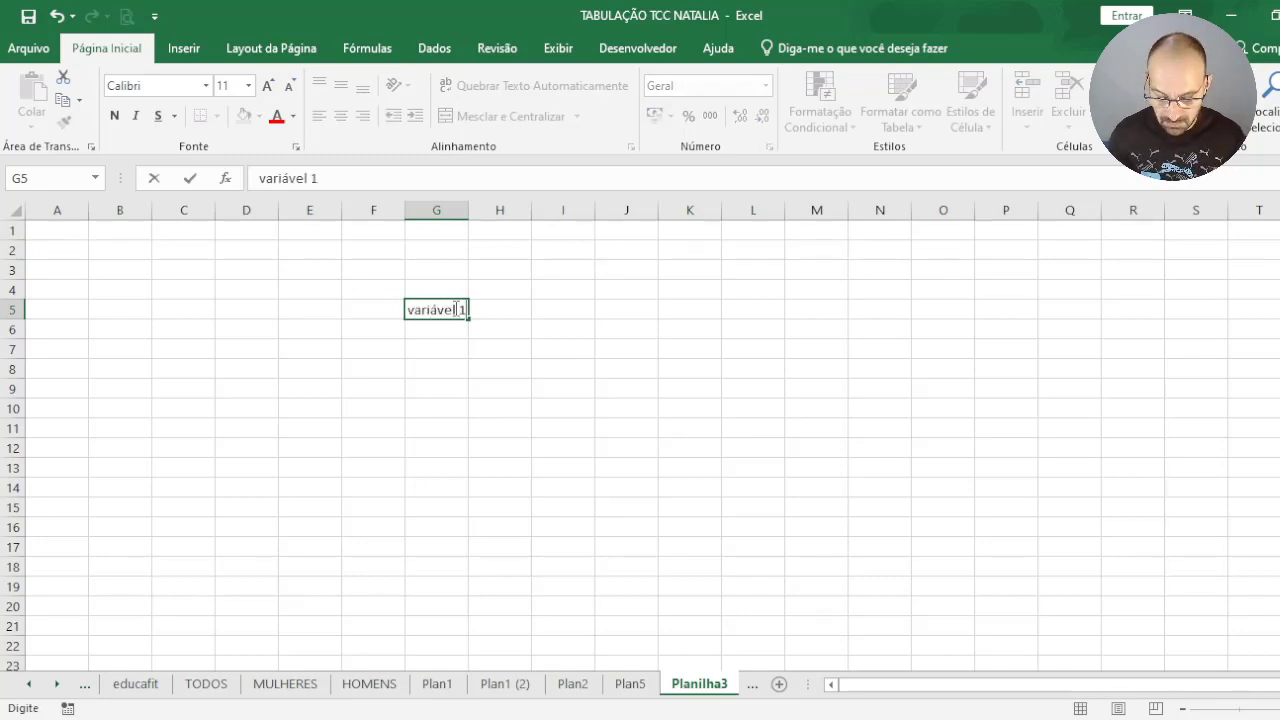
key(Tab)
text(vari)
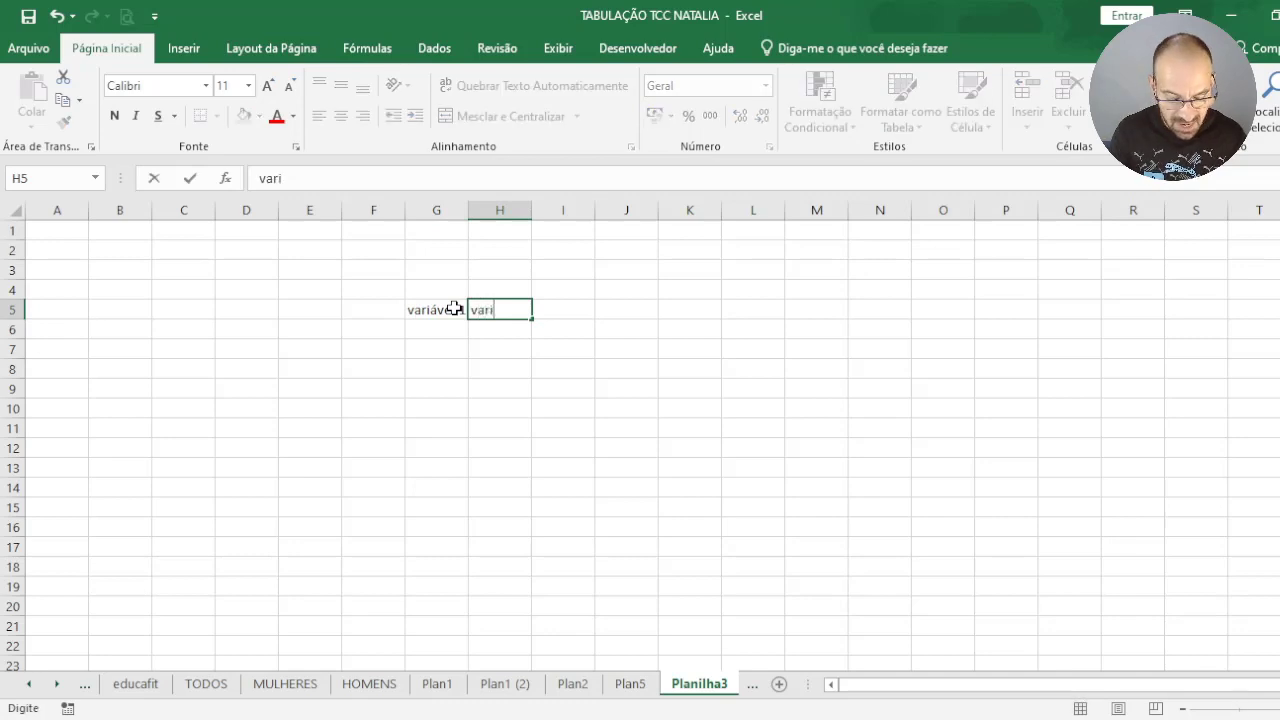
text(ável 2)
key(Return)
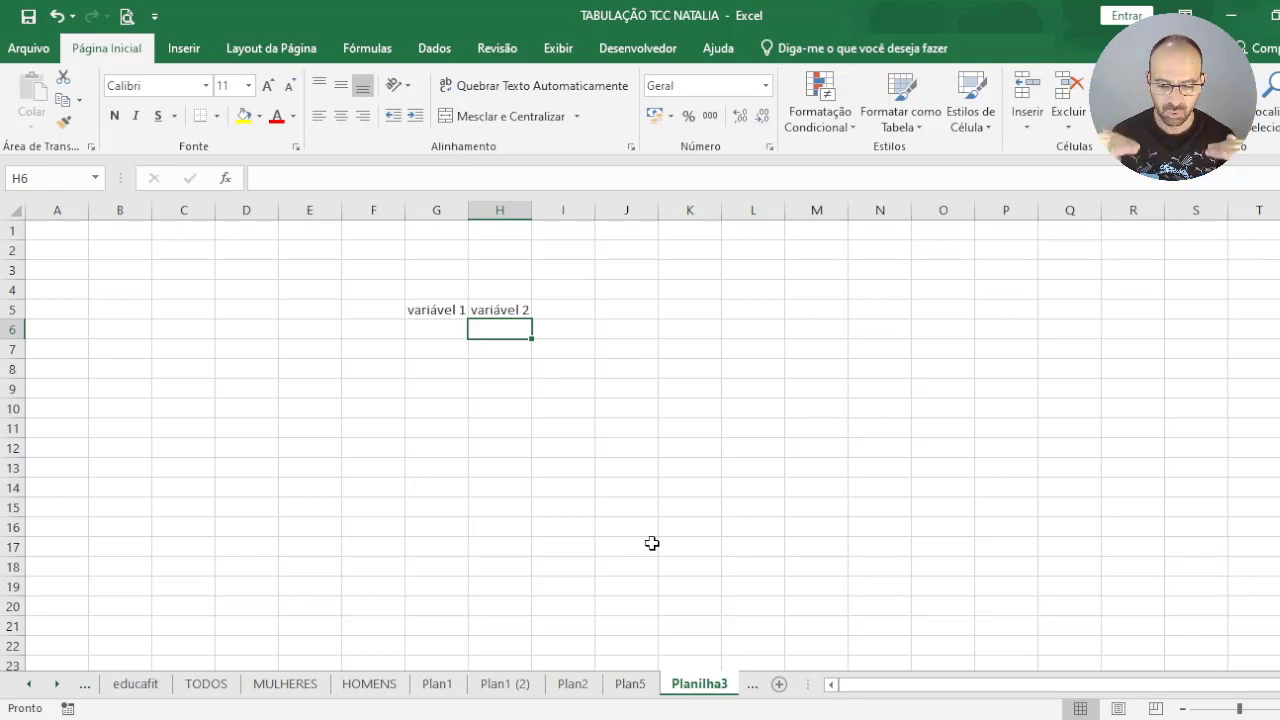
Enter the correlation limits -1 in K5 and 1 in L5
click(690, 310)
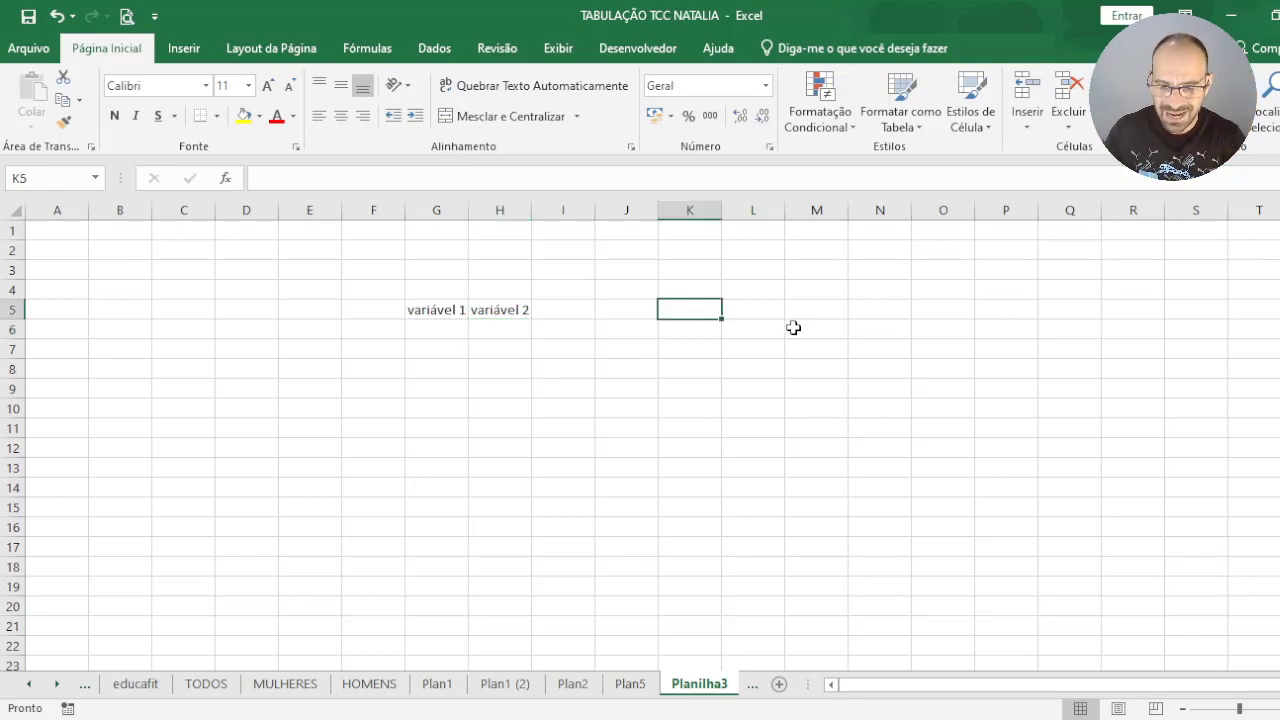
text(-1)
key(Tab)
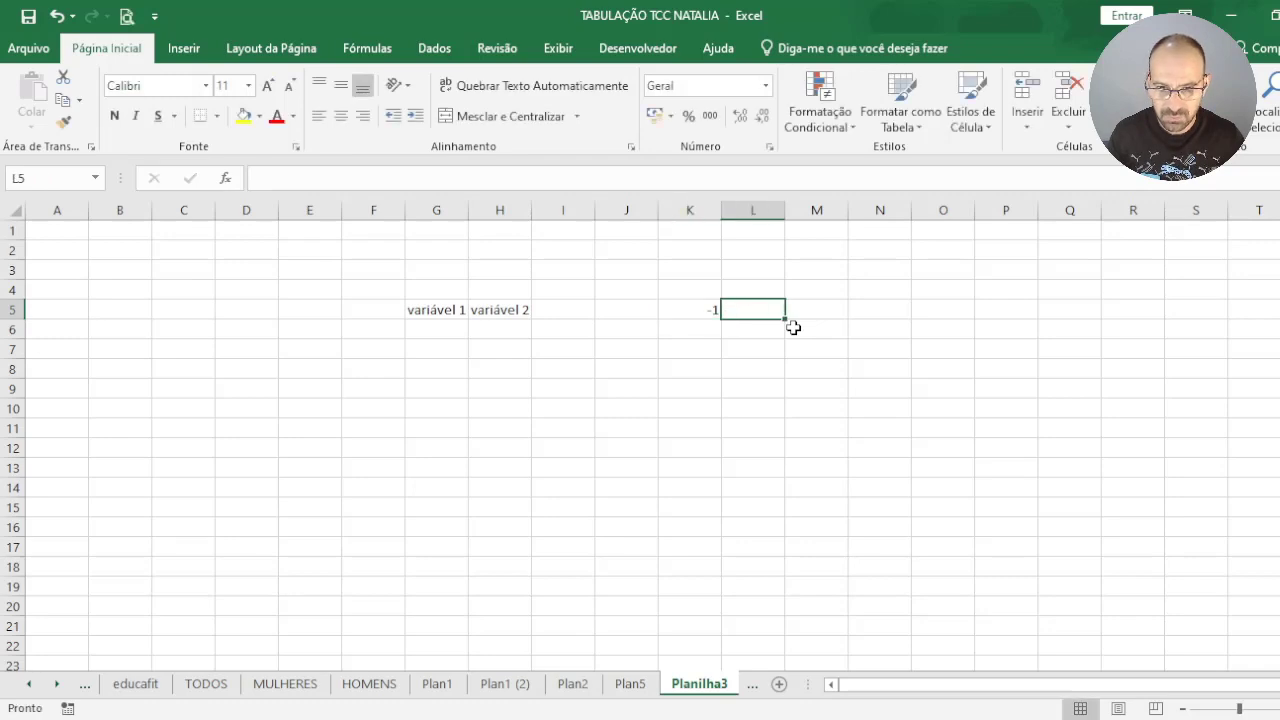
text(1)
key(Return)
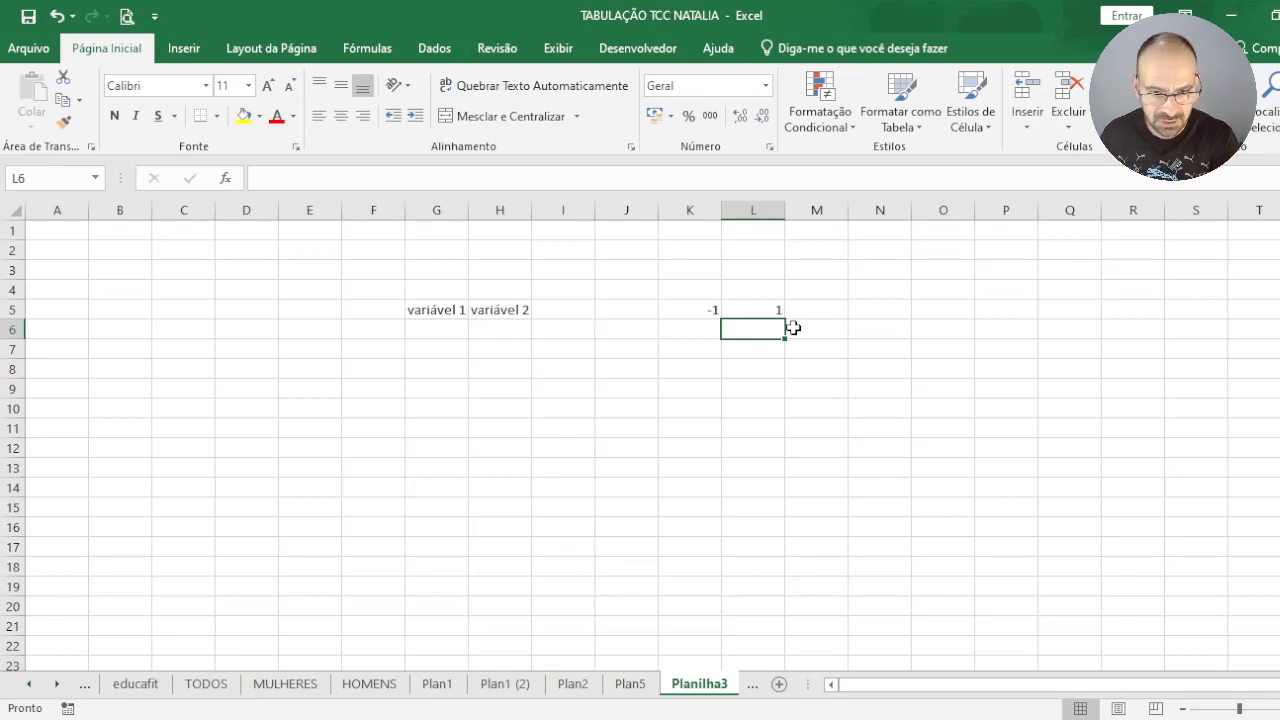
Make the "variável 1" and "variável 2" headers bold and centered, and widen columns G and H equally
click(436, 330)
click(489, 369)
click(444, 340)
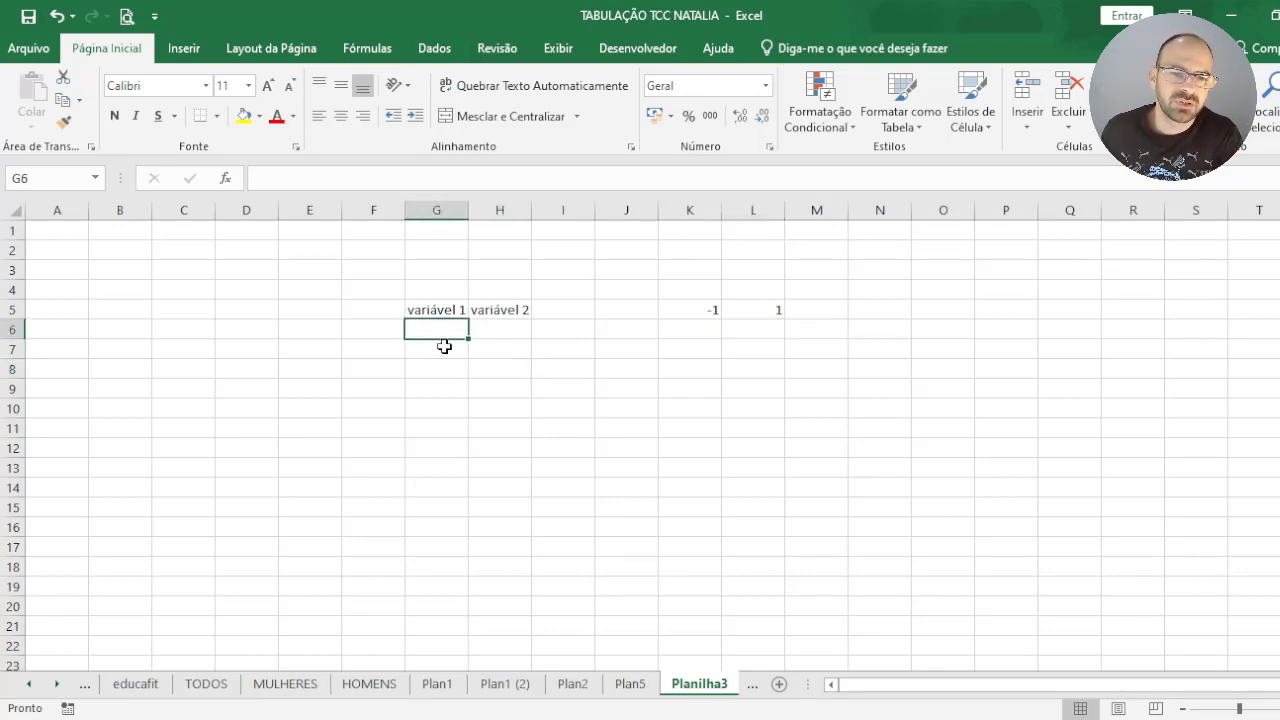
click(442, 312)
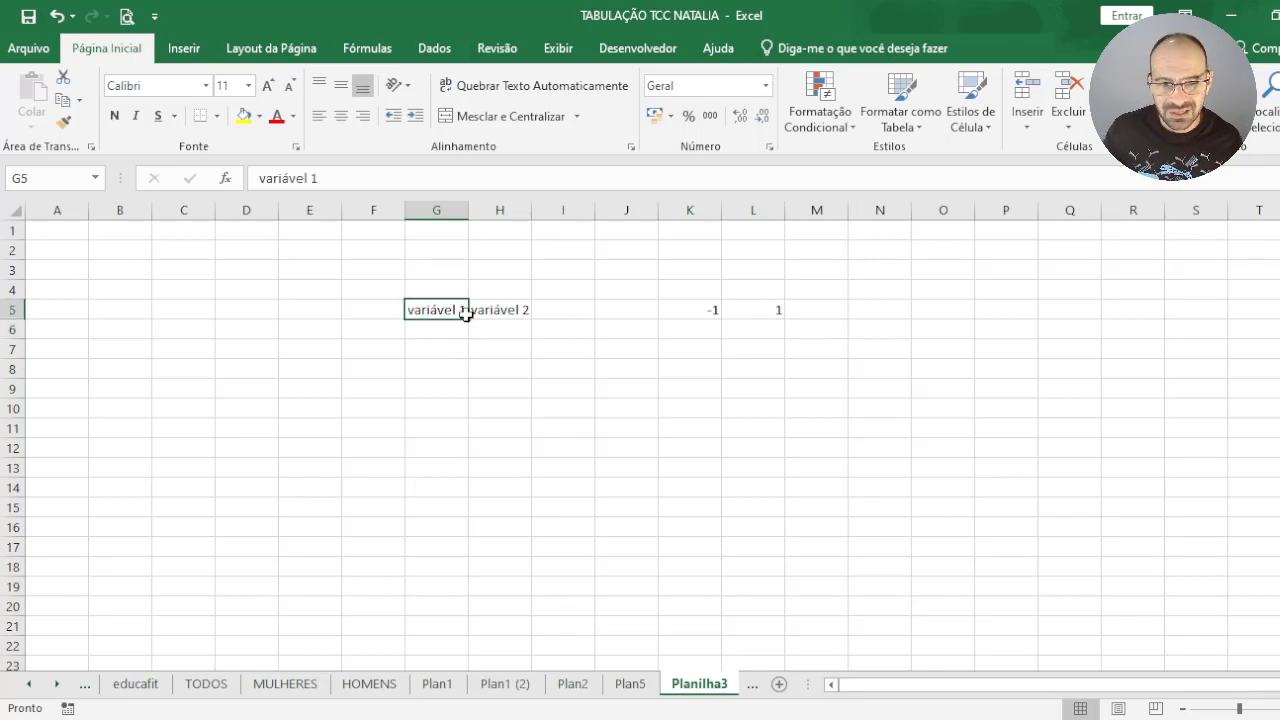
drag(465, 313, 480, 312)
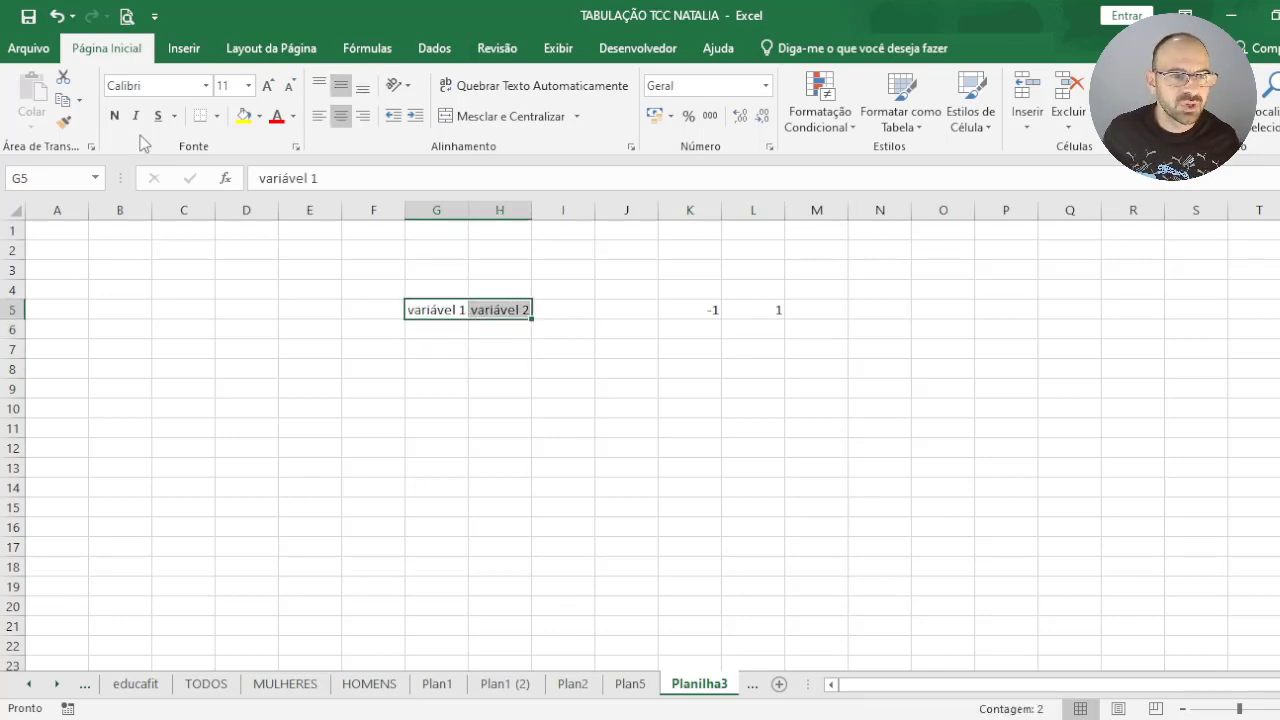
click(114, 115)
drag(436, 210, 562, 210)
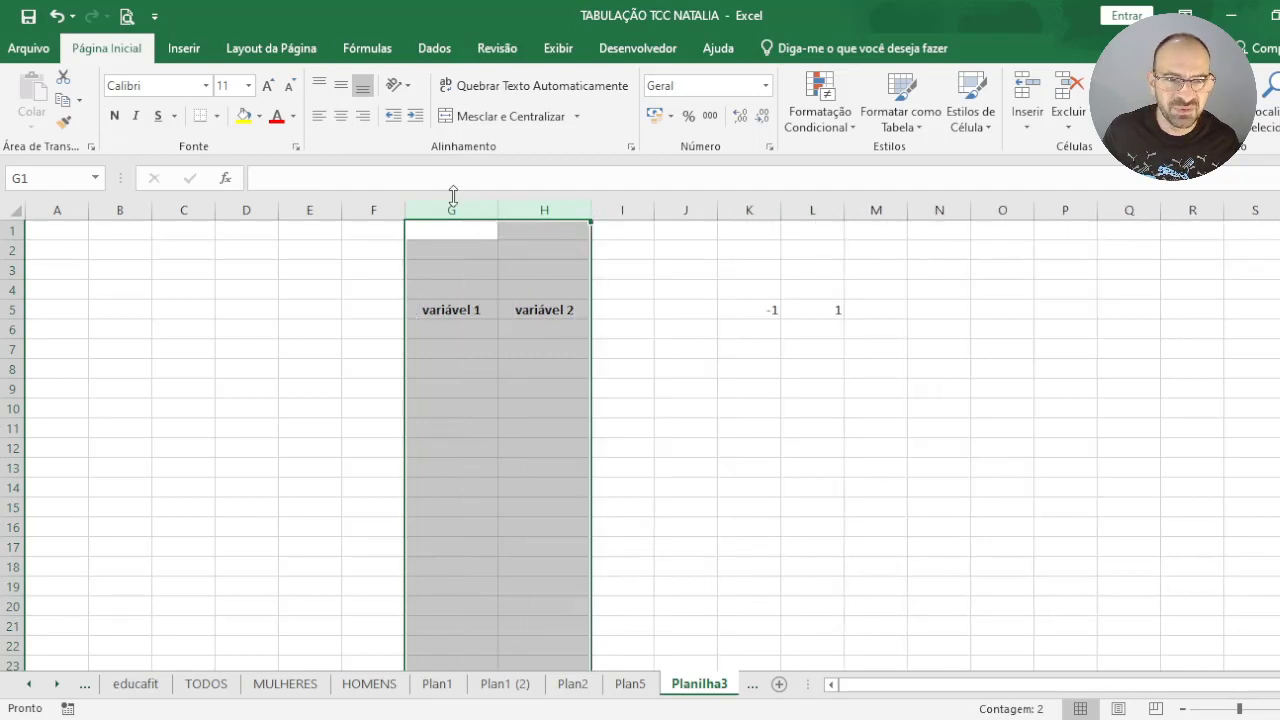
click(622, 366)
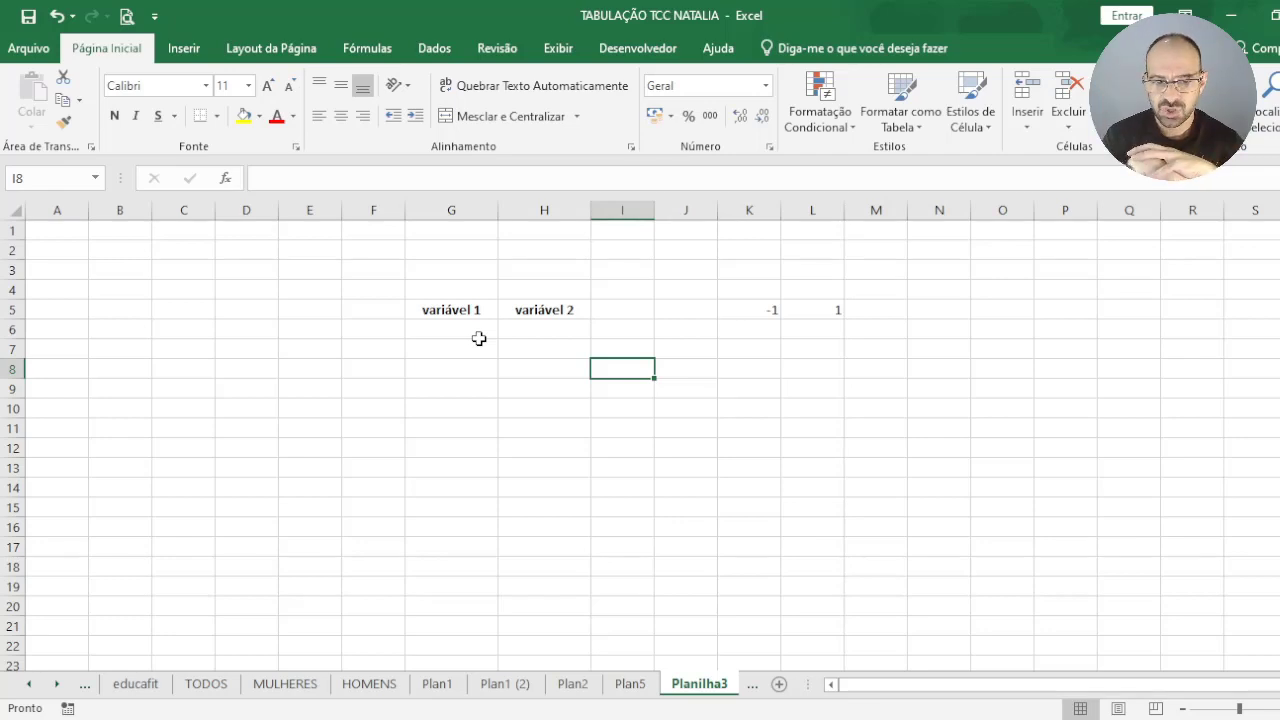
Number the sample rows 1 to 14 down column F, from F6 to F19
key(Left)
key(Left)
key(Left)
key(Left)
key(Up)
key(Up)
key(Right)
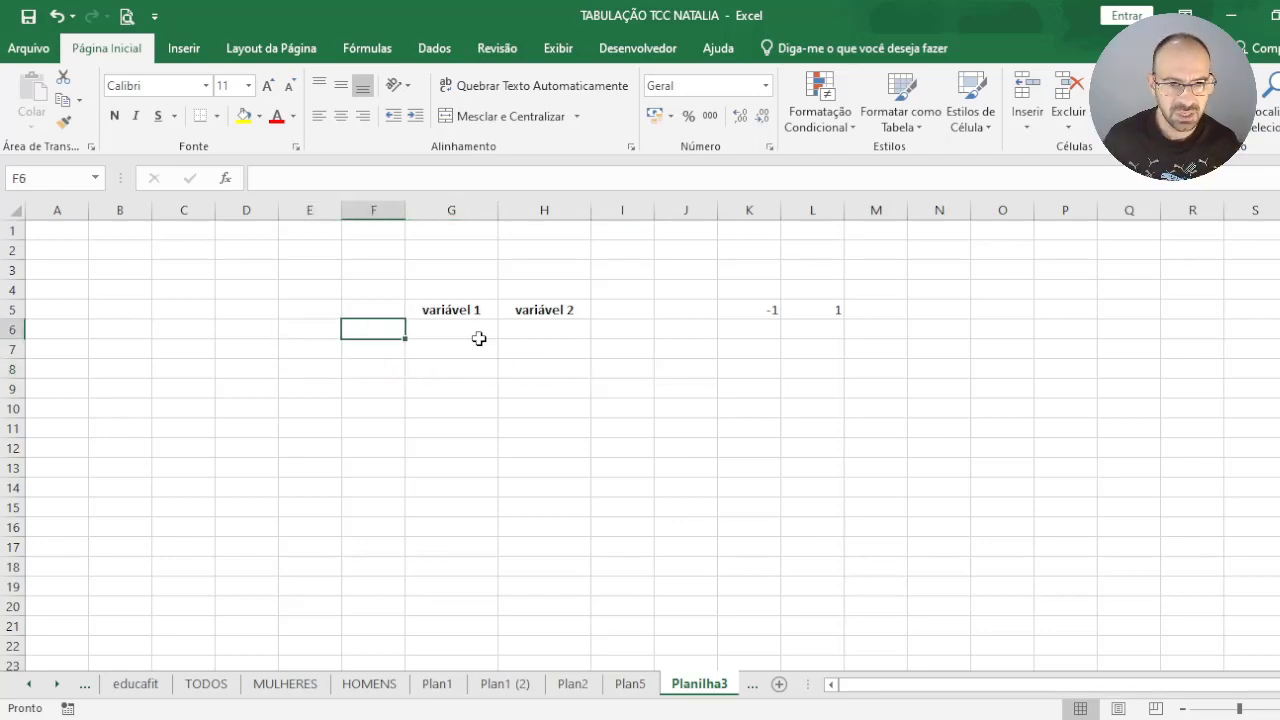
text(1 2)
key(Return)
text(3 4 5)
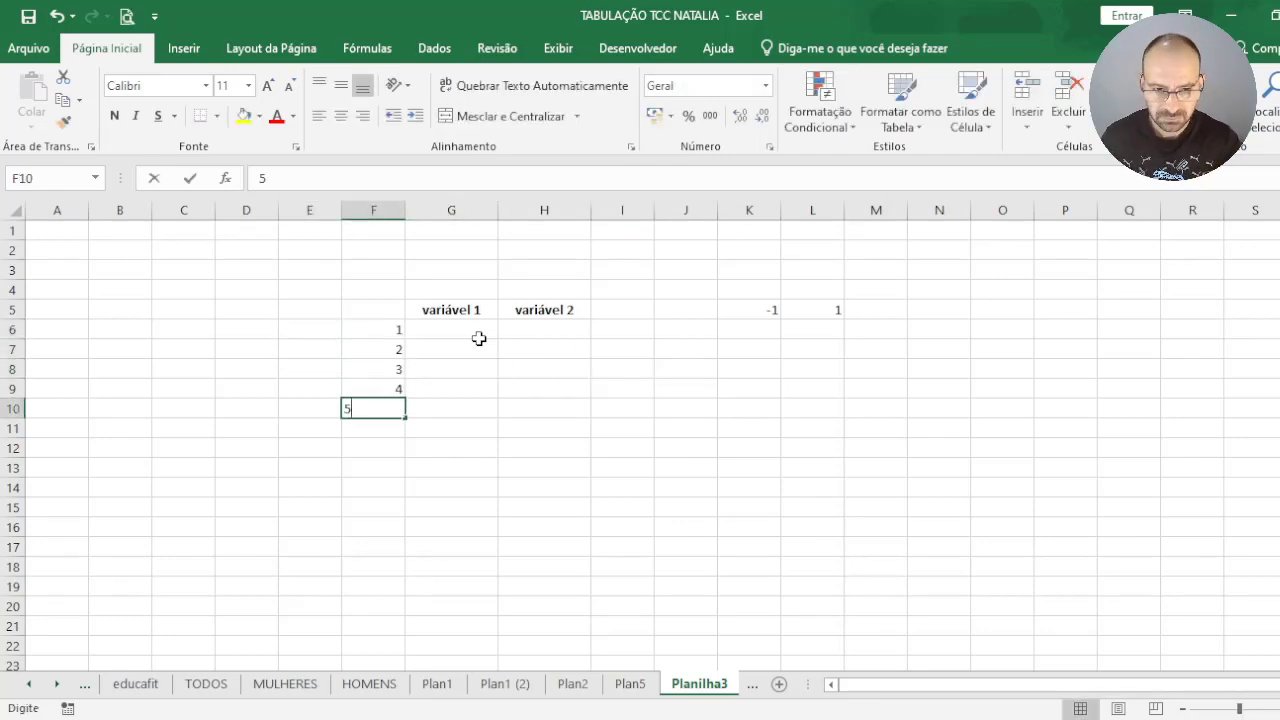
key(Return)
text(6 7 8 9)
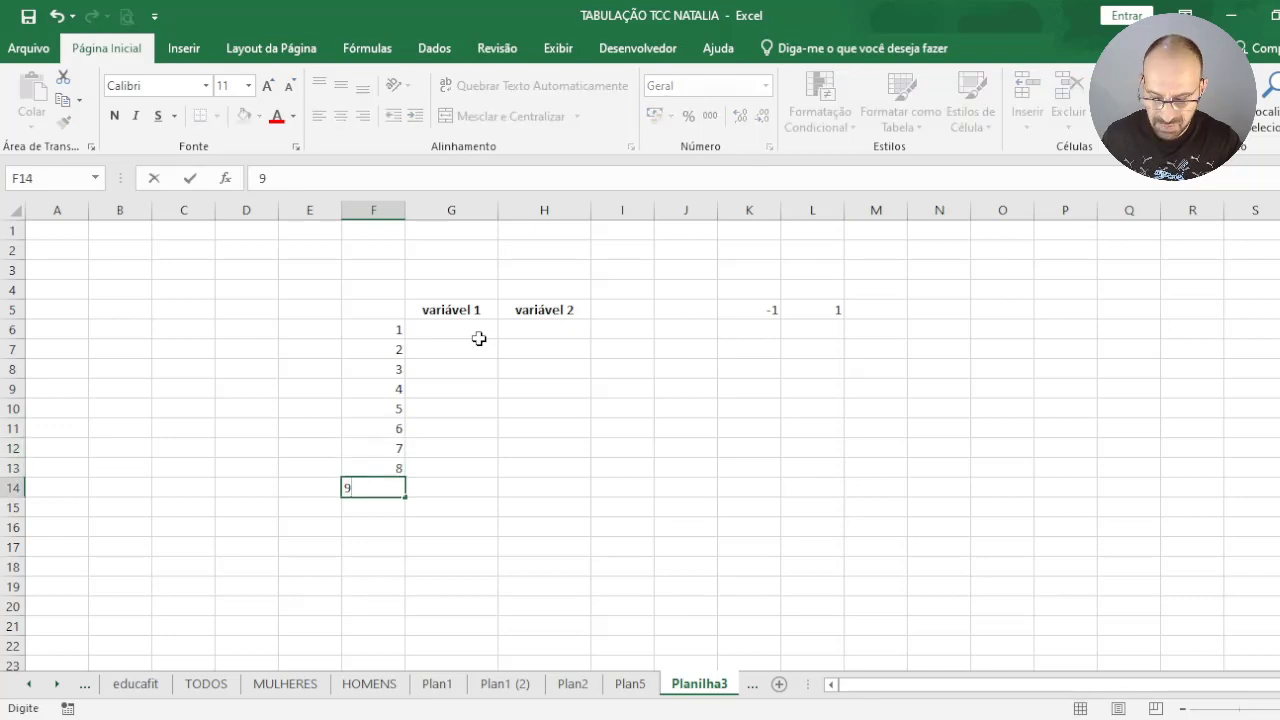
key(Return)
text(10)
key(ctrl+Return)
key(Return)
text(11)
key(Return)
text(12)
key(Return)
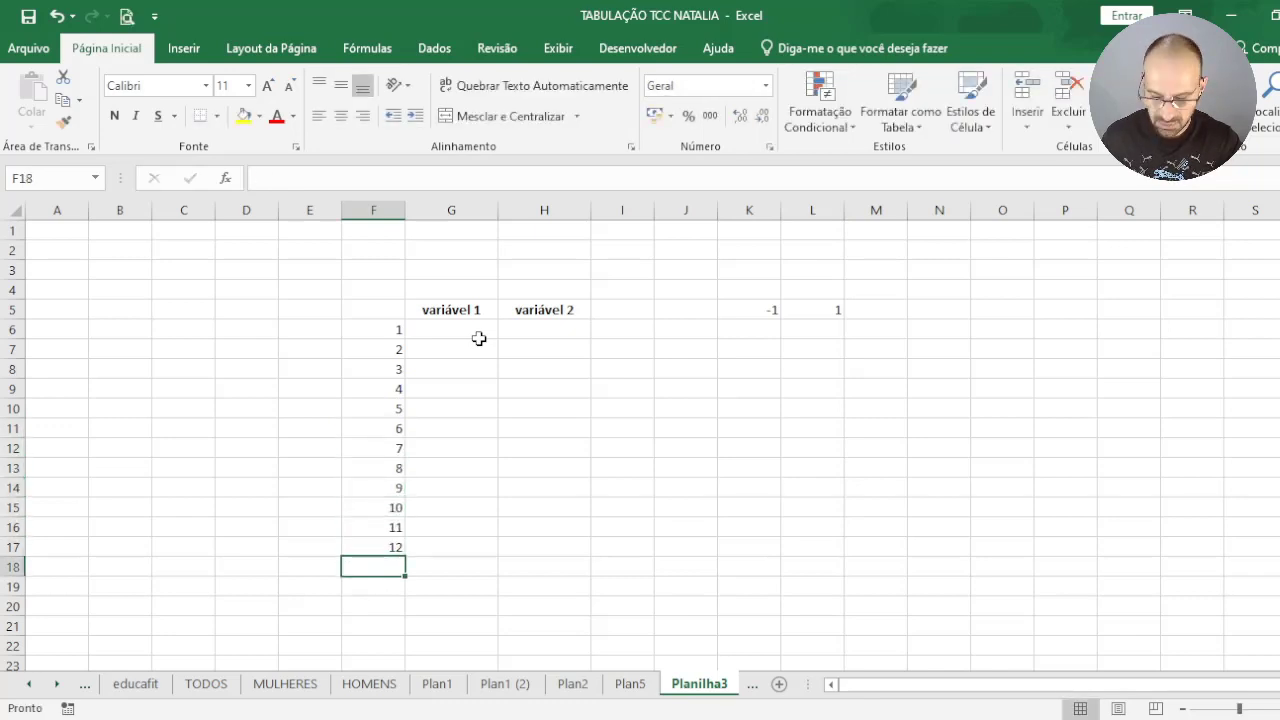
text(13)
key(Return)
text(14)
key(Return)
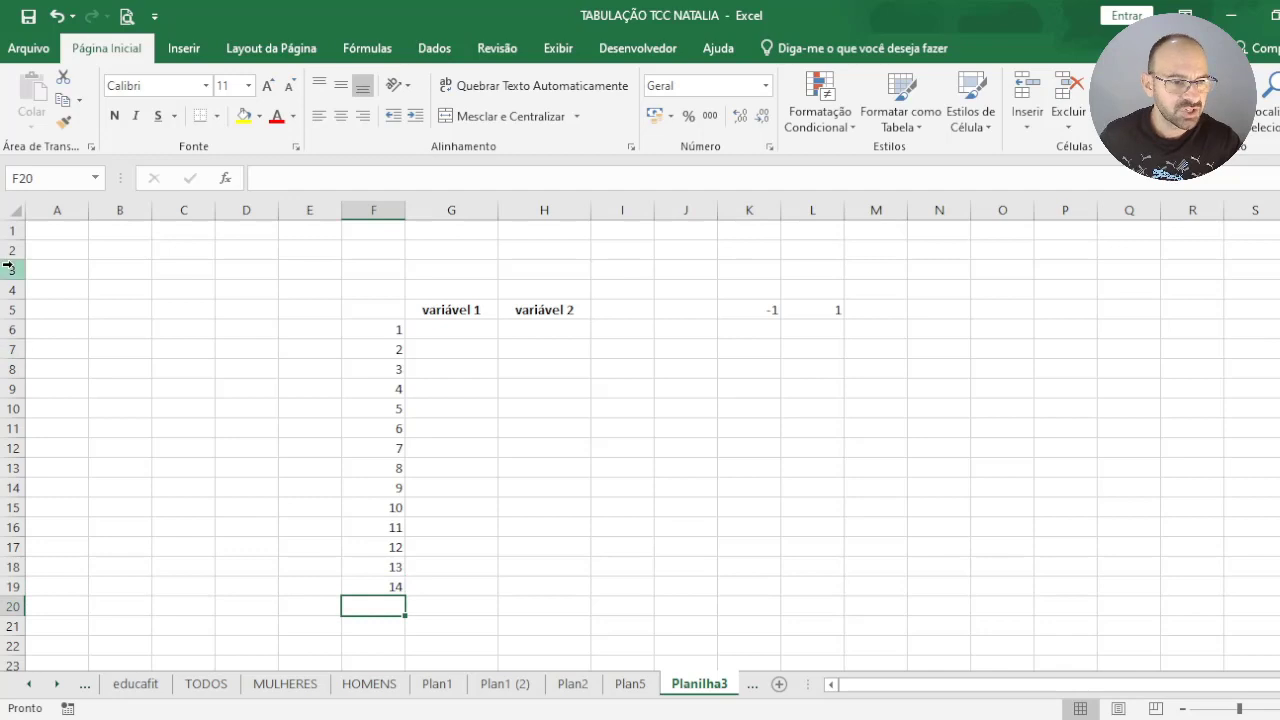
Delete the blank rows 2 to 4 and continue the column F numbering with 15 to 20 in F17:F22
drag(12, 250, 20, 289)
key(ctrl+minus)
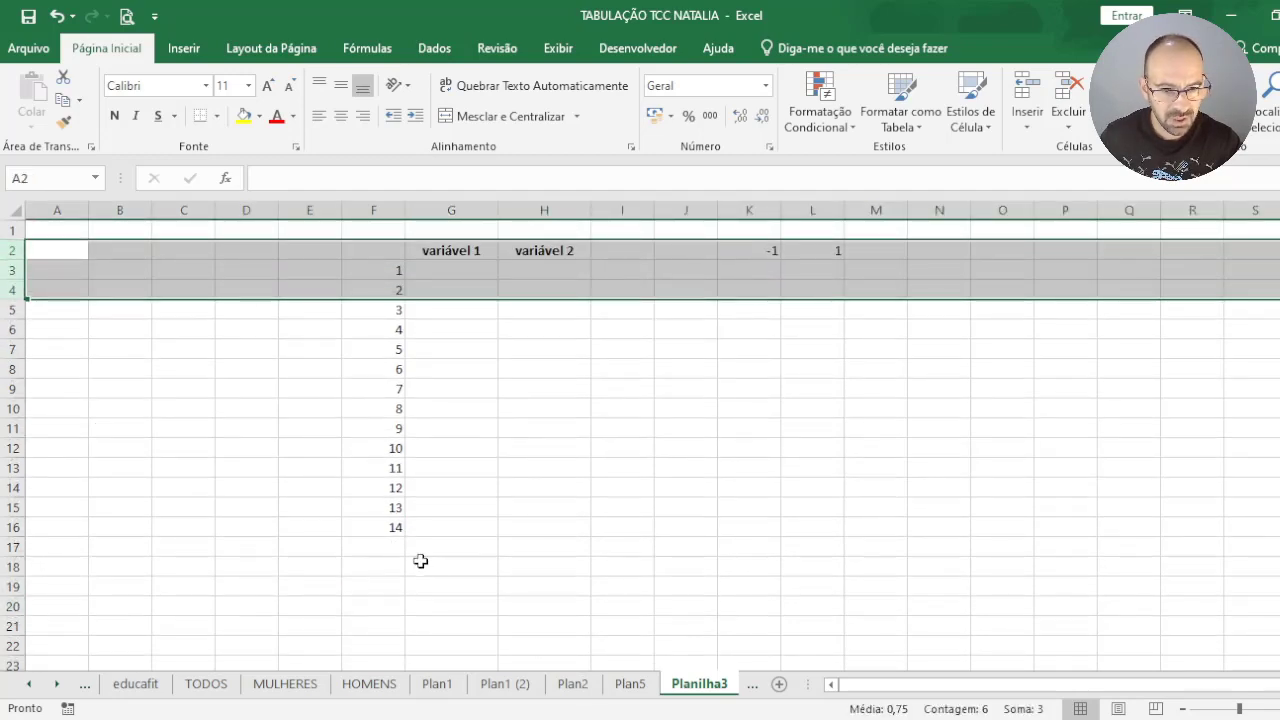
click(373, 547)
text(15)
key(Return)
text(16)
key(Return)
text(17)
key(Return)
text(18)
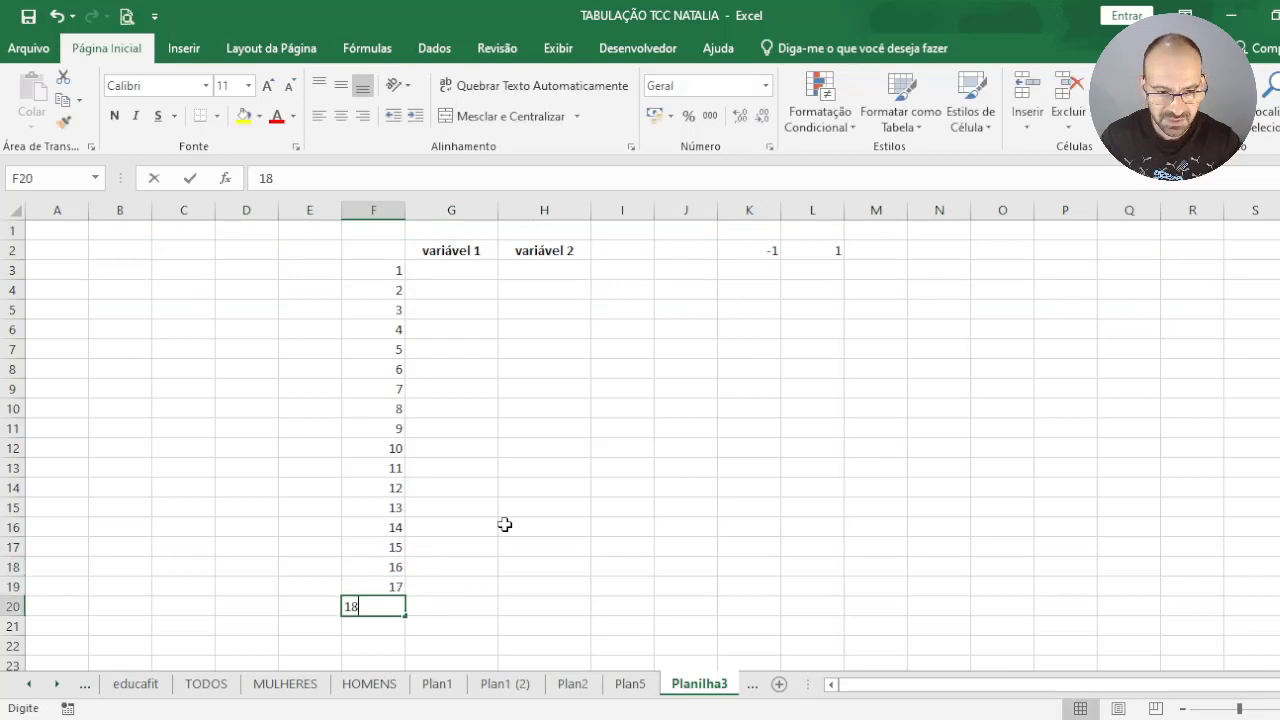
key(Return)
text(19)
key(Return)
text(220)
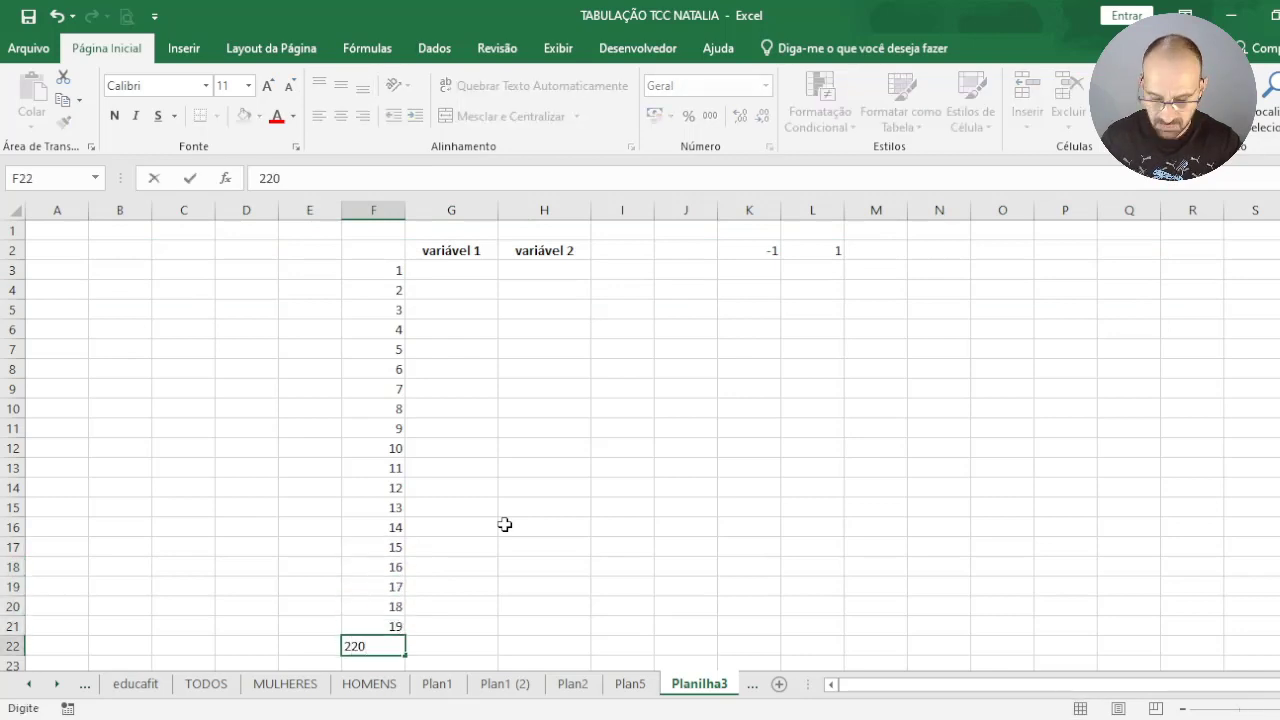
key(BackSpace)
key(BackSpace)
text(0)
key(Return)
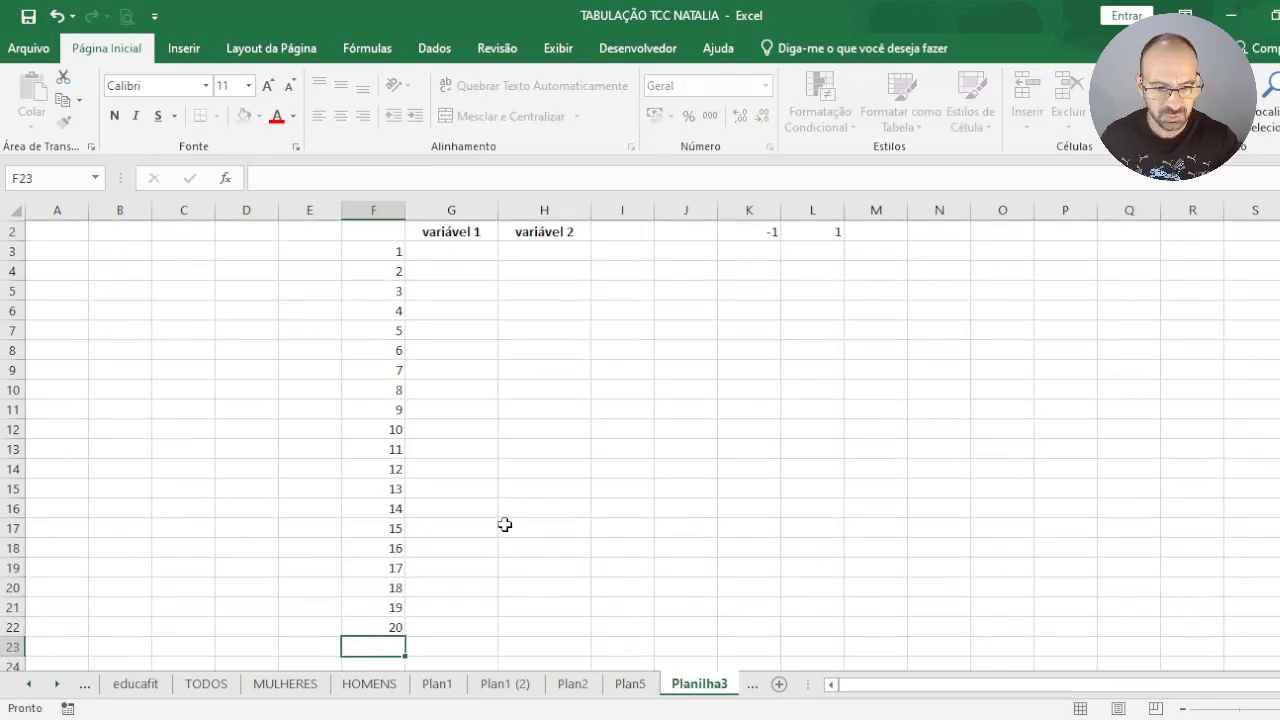
scroll(446, 514, up, 1)
click(495, 468)
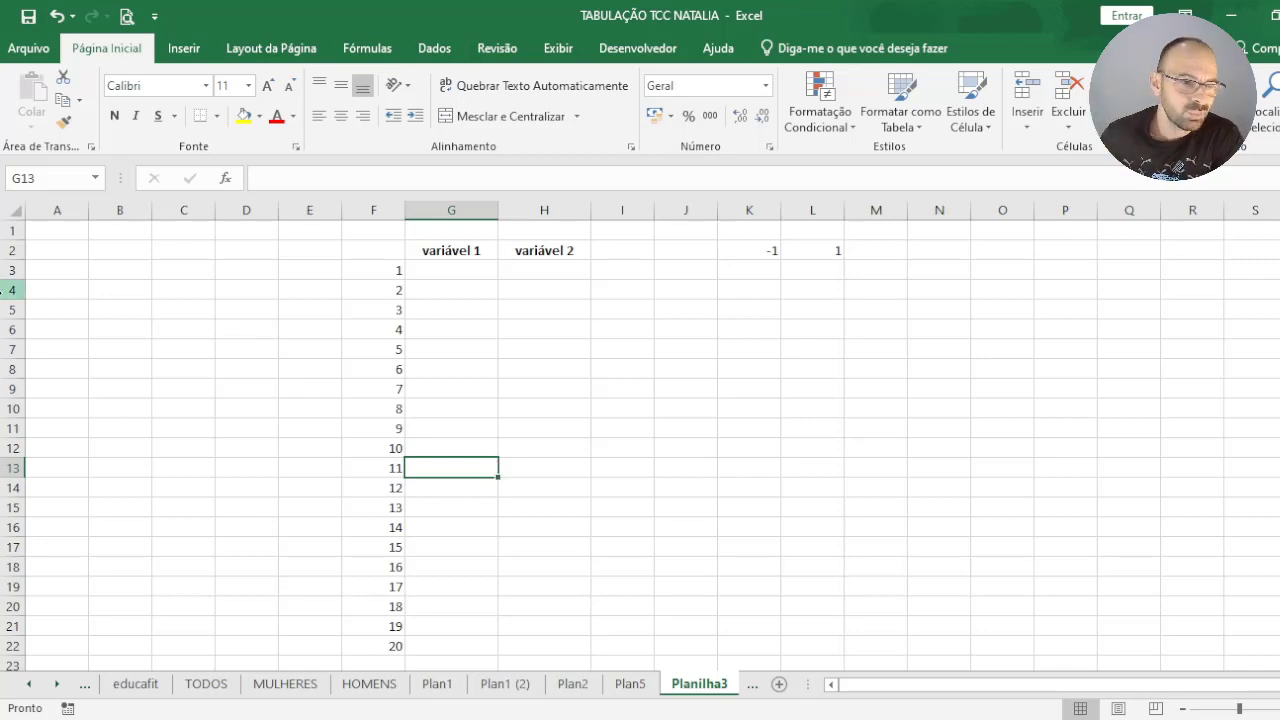
Insert a blank row beneath the variable headers and reduce the height of row 1
click(8, 270)
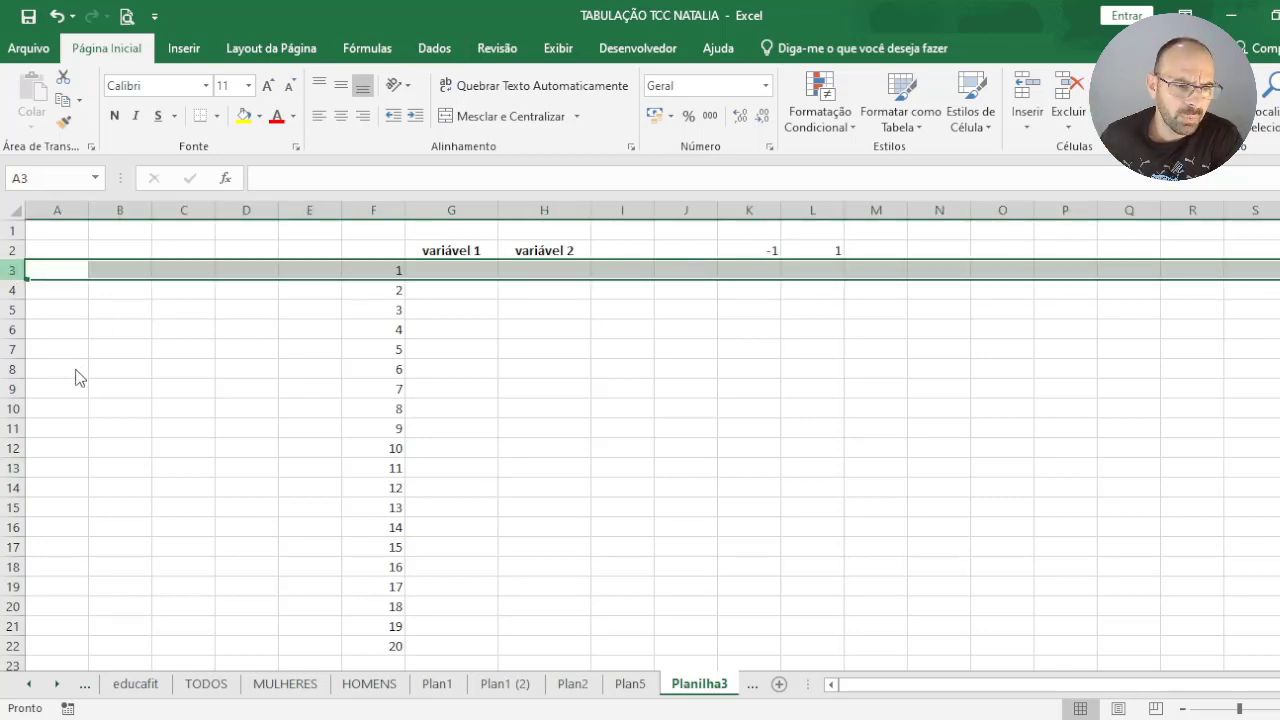
key(ctrl+plus)
click(545, 292)
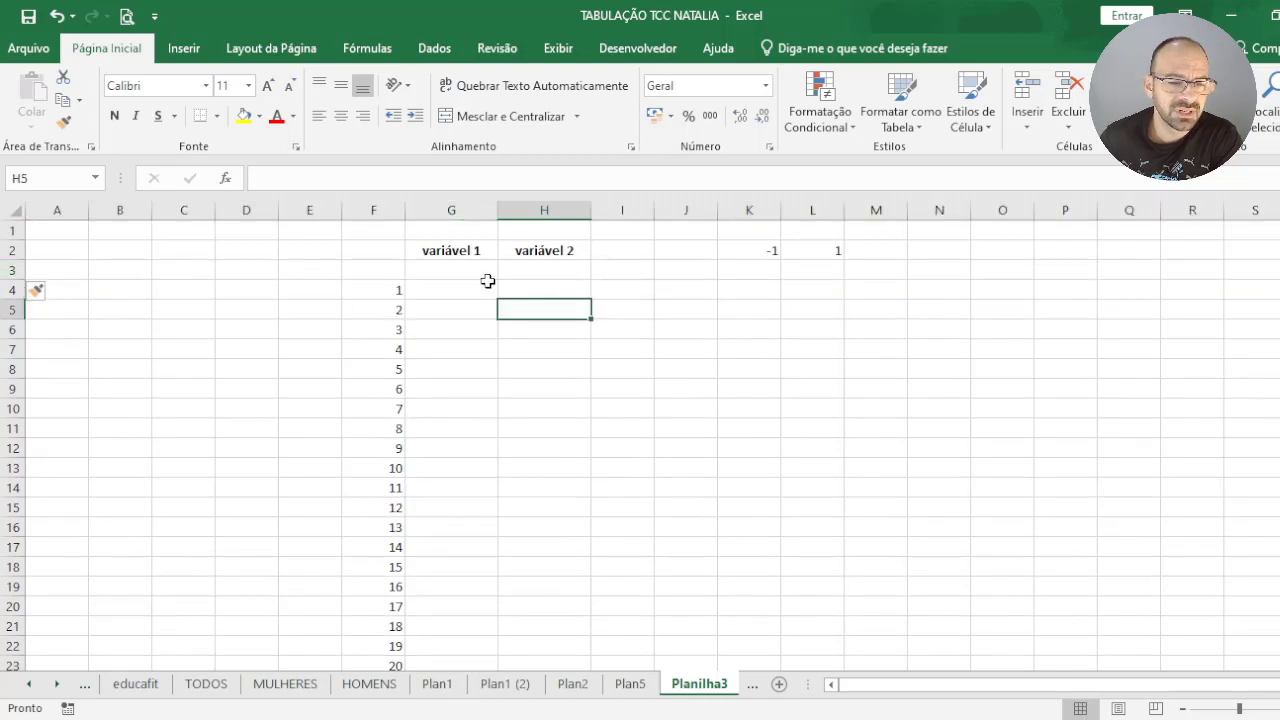
click(488, 286)
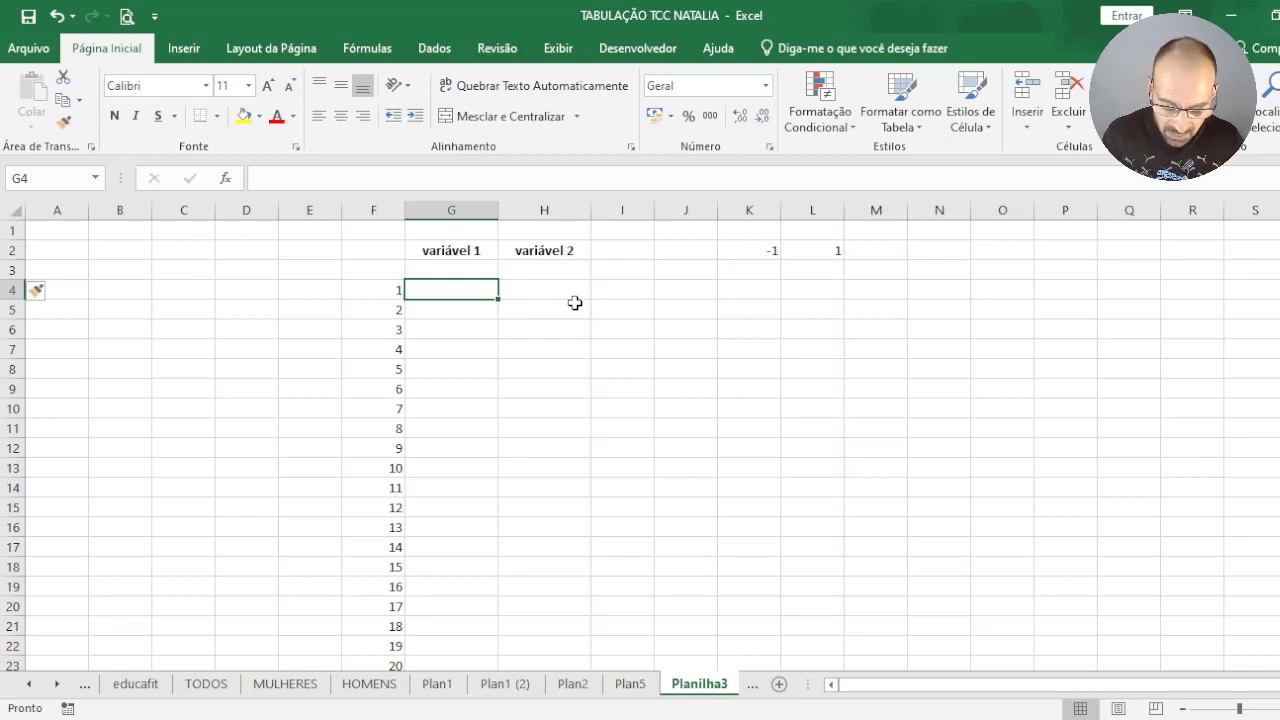
key(Return)
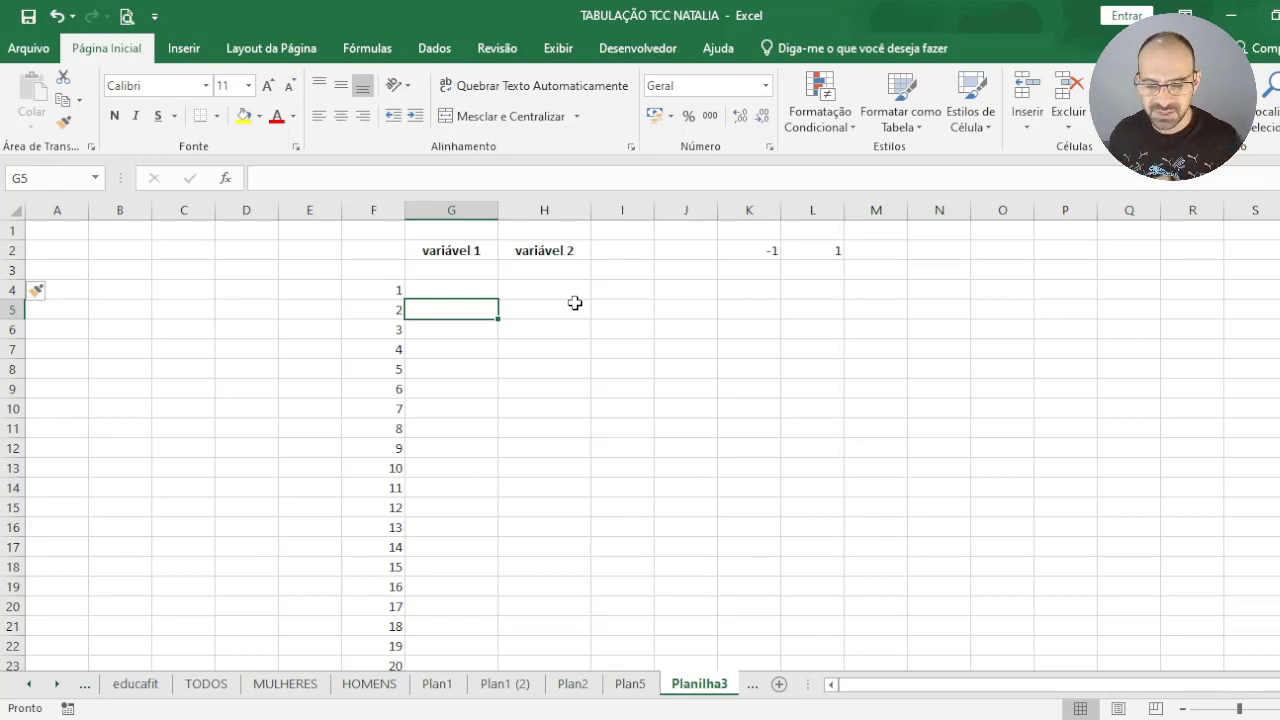
key(Up)
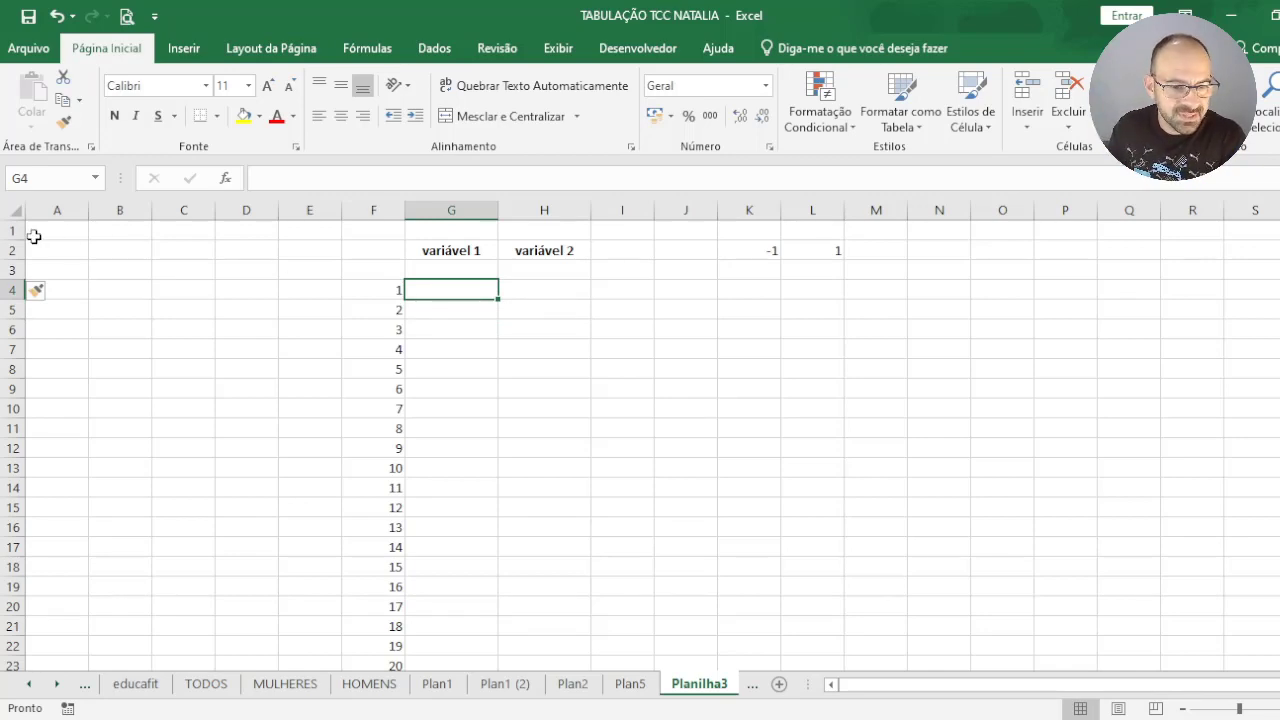
drag(18, 243, 19, 231)
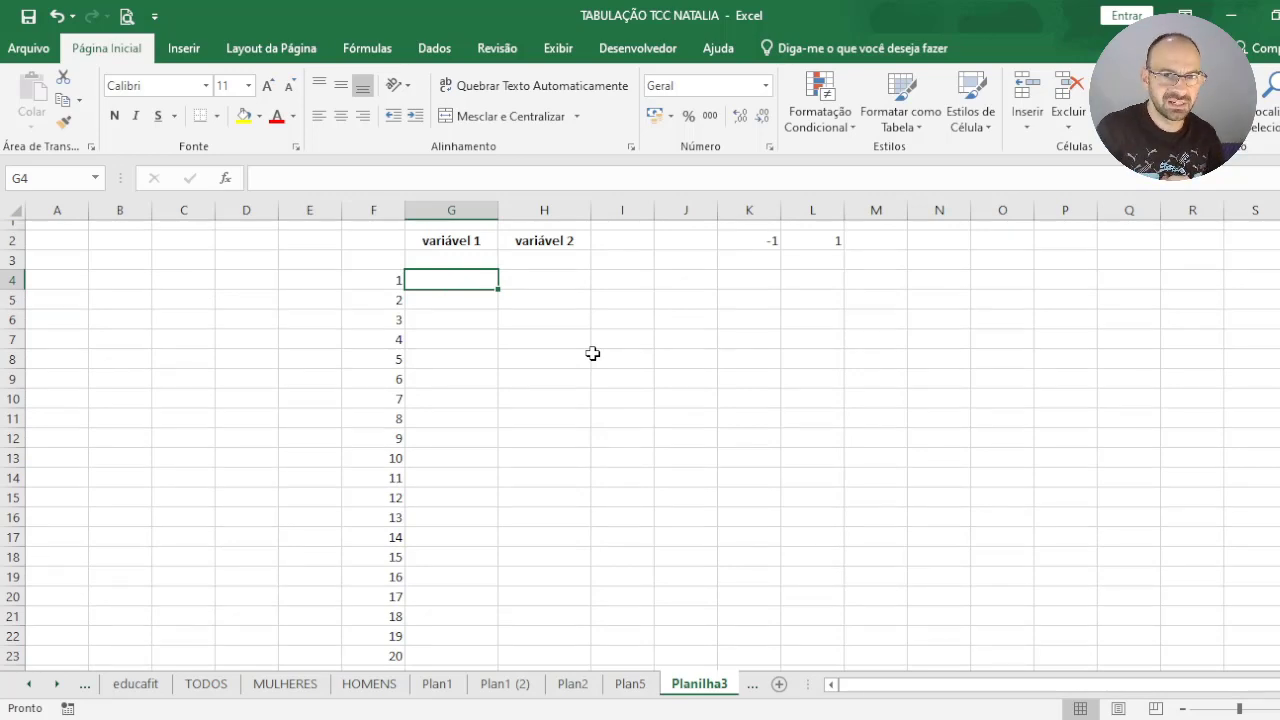
Enter the subheading "HORAS DE ESTUDO" in G3, under "variável 1"
click(455, 263)
text(HORAS)
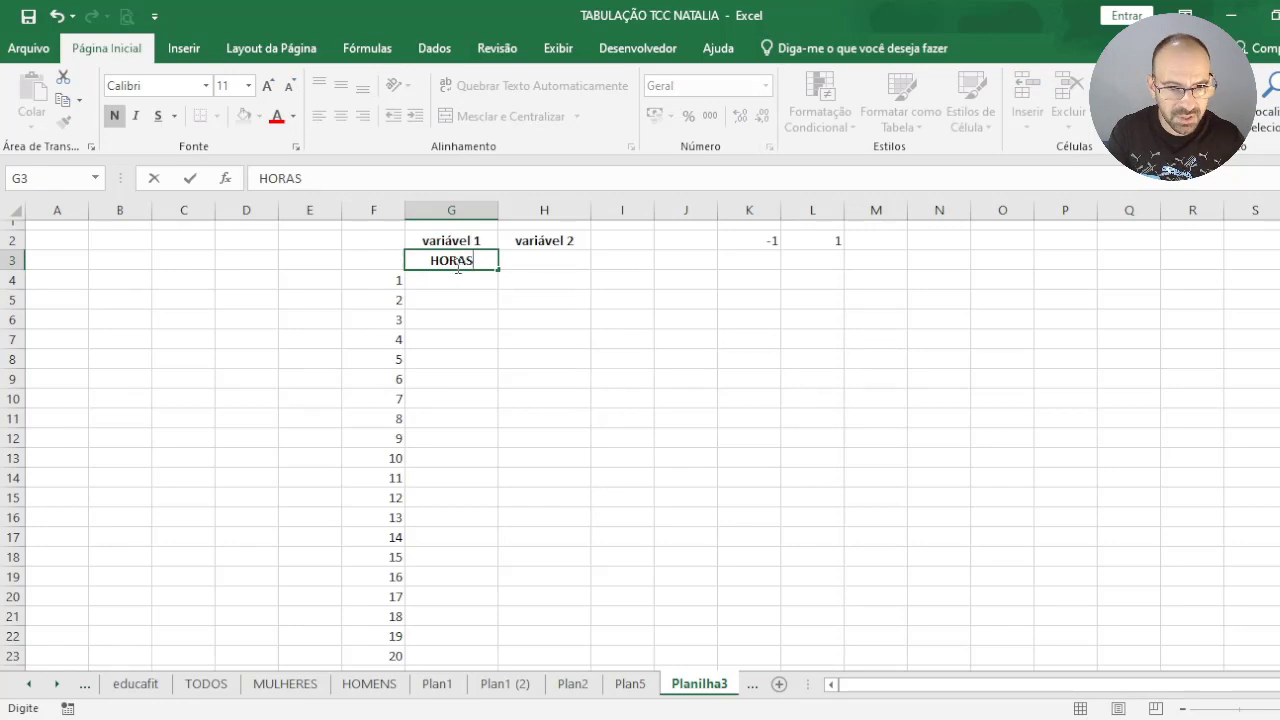
text( DE ESTUDO)
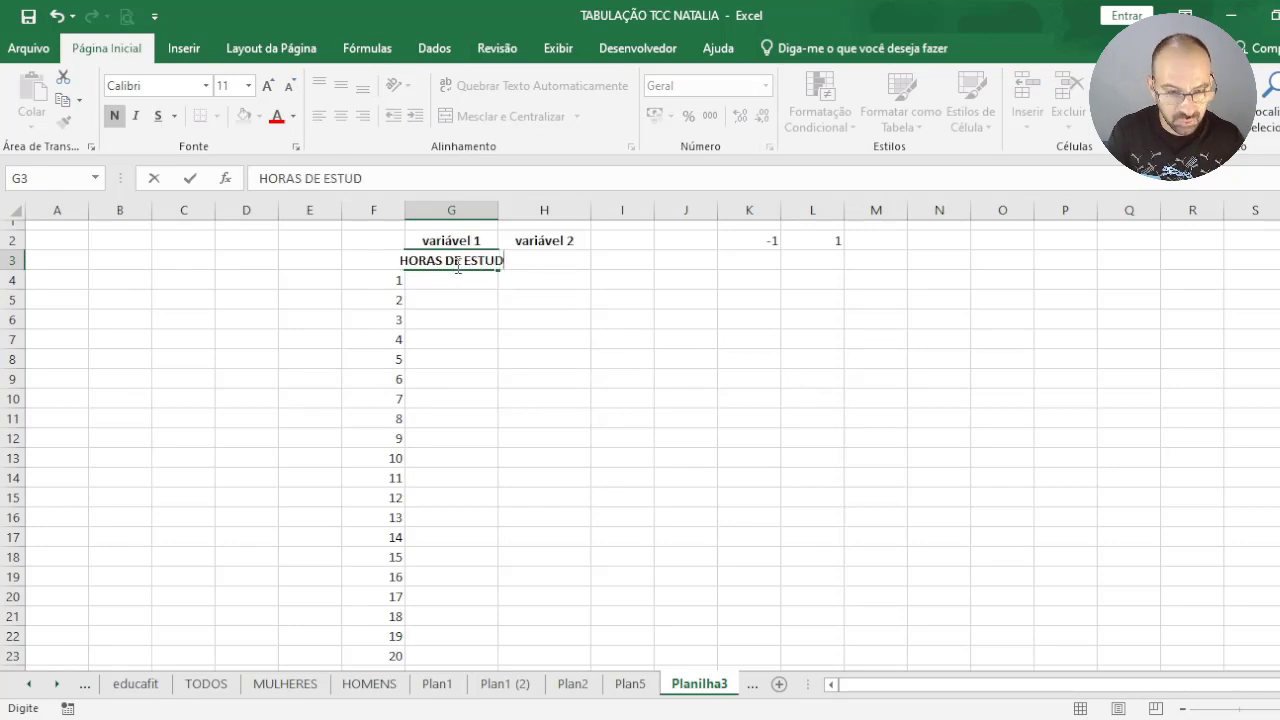
key(Return)
Widen both variable columns equally to fit the subheading and delete three blank columns before the row numbers
drag(475, 211, 692, 212)
click(695, 366)
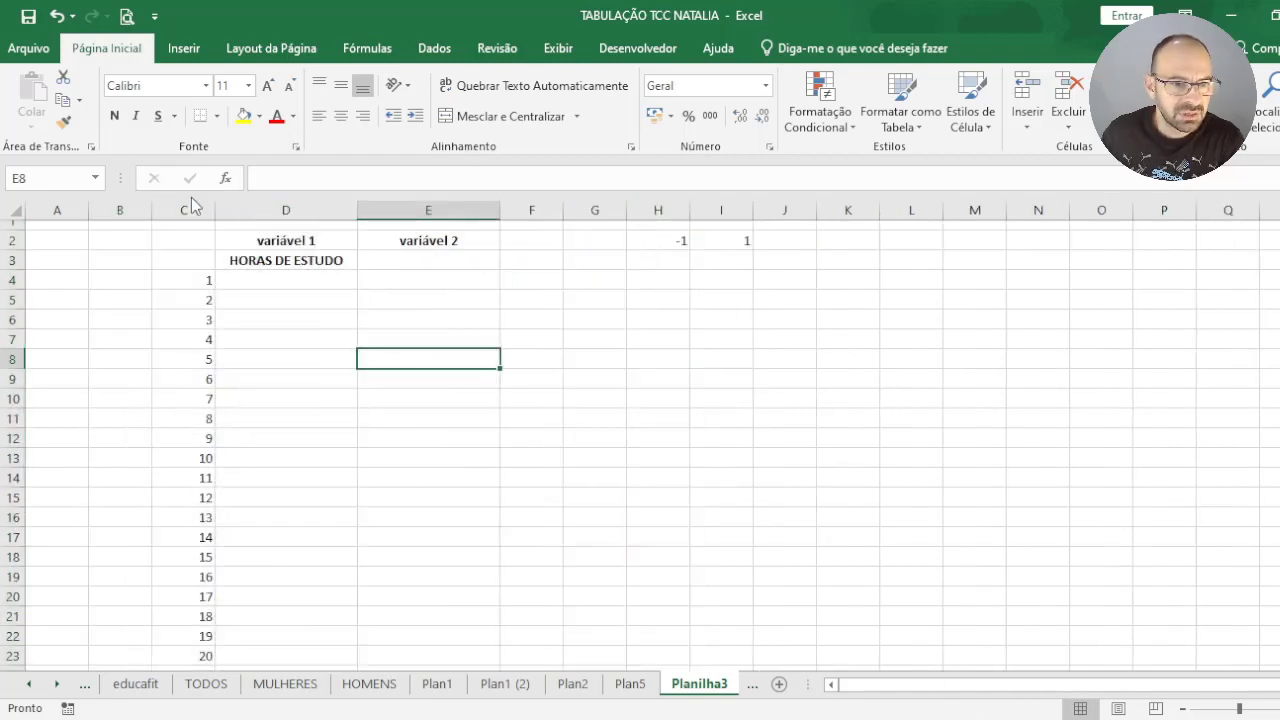
Enter the study hours 3,5; 2,5; 4; 6; 8 and 10 for cases 1 to 6 in D4:D9
click(263, 259)
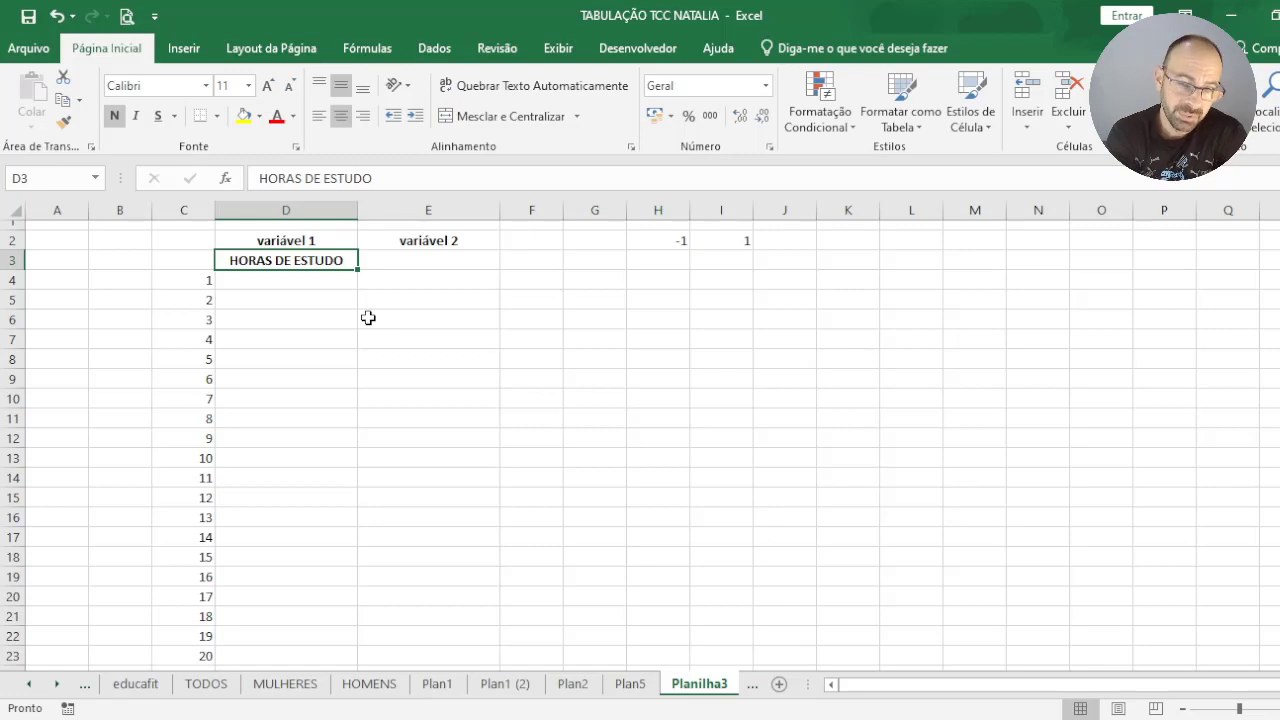
key(Return)
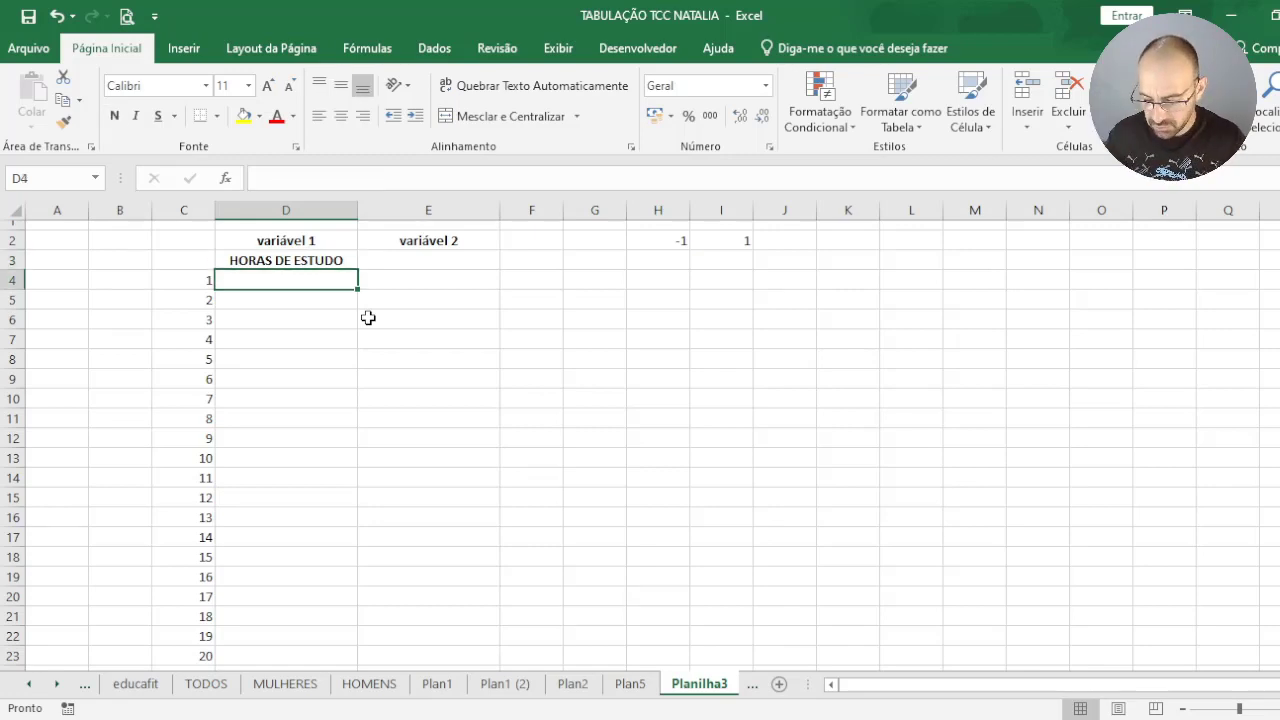
text(3,5)
key(Return)
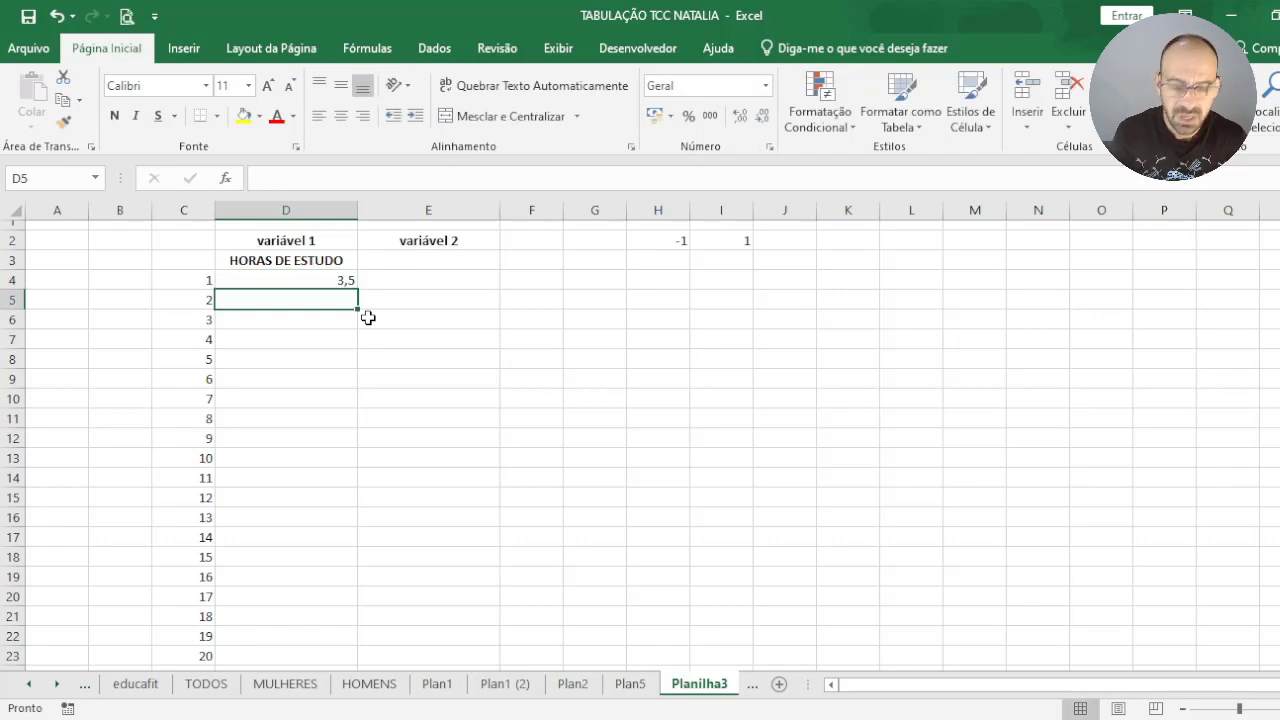
text(2,5)
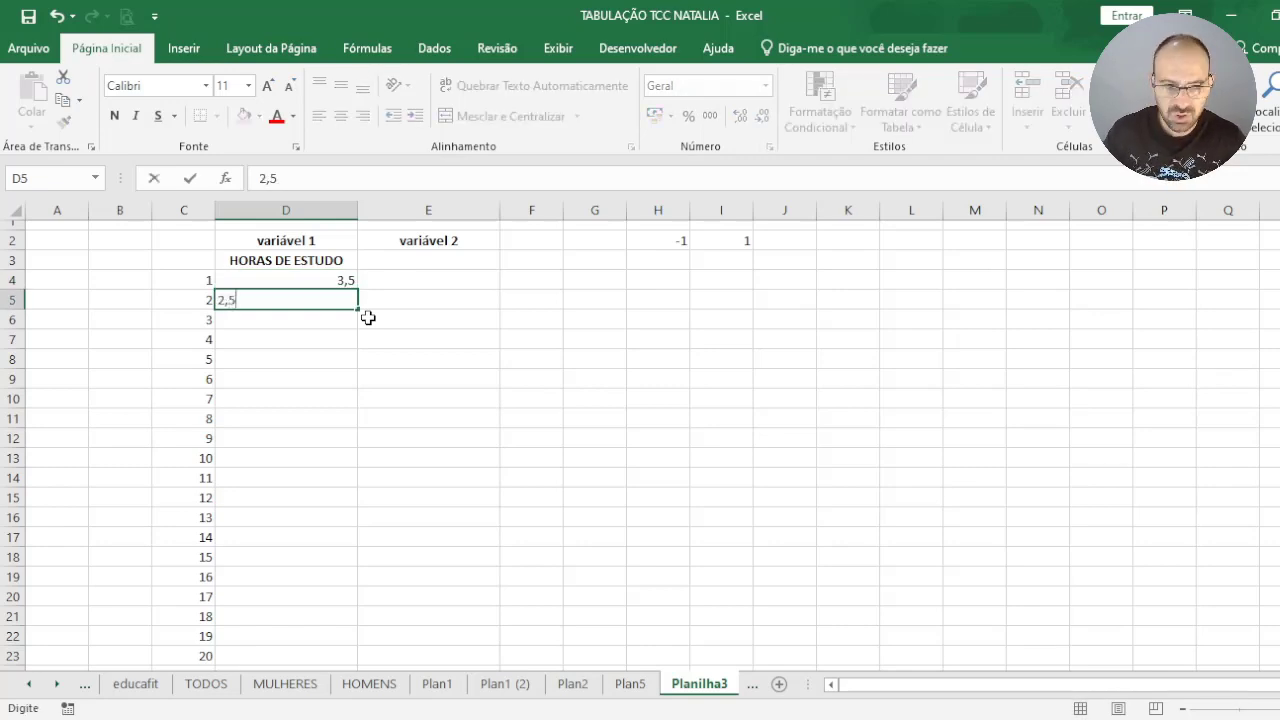
key(Return)
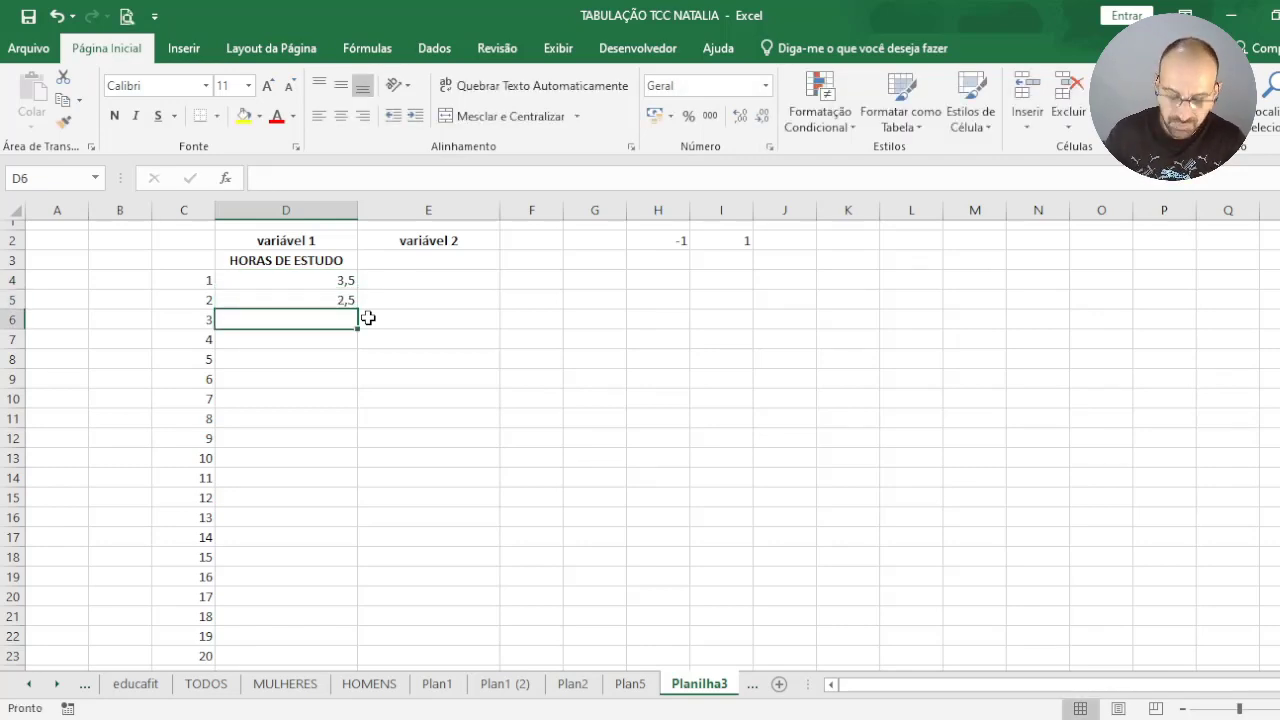
text(4)
key(Return)
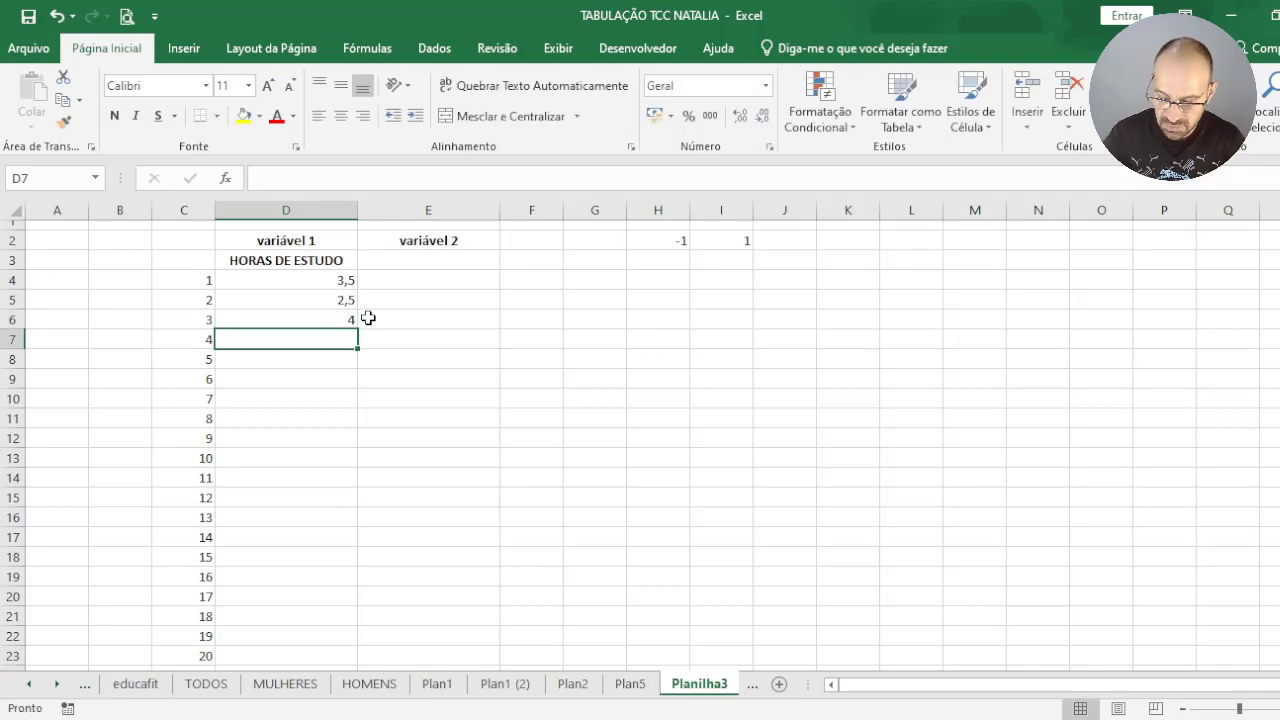
text(6)
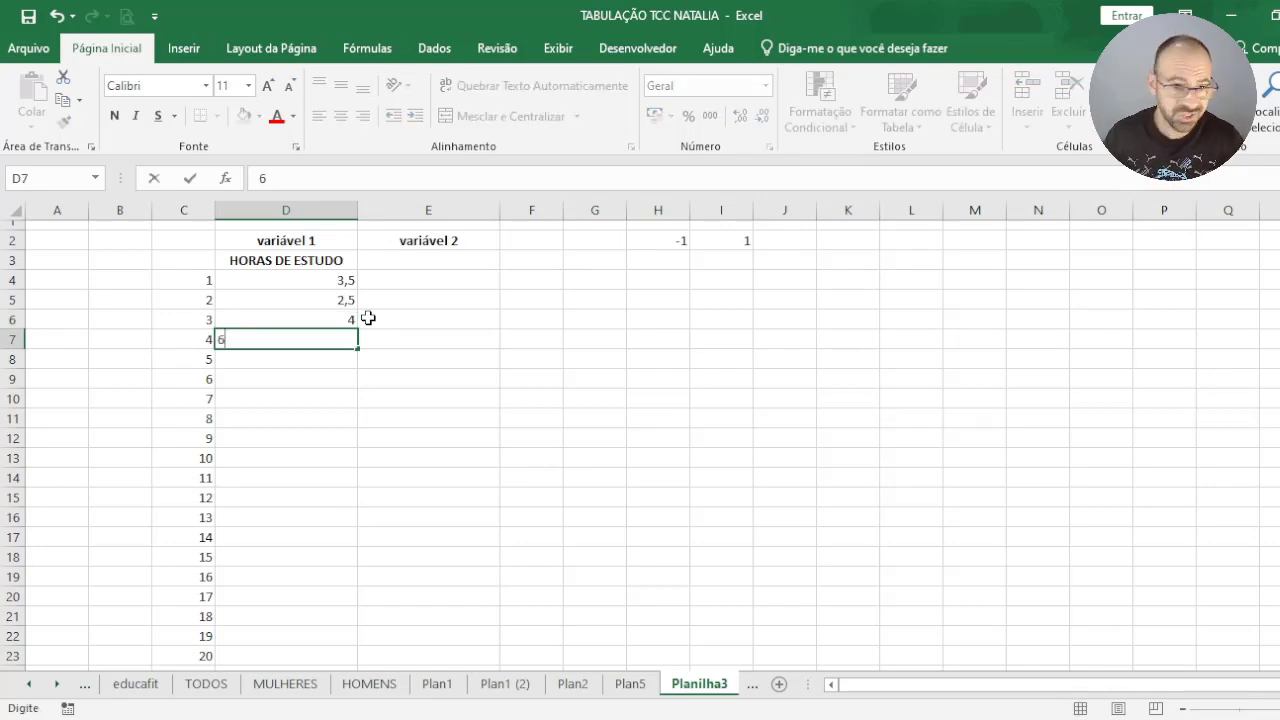
key(Return)
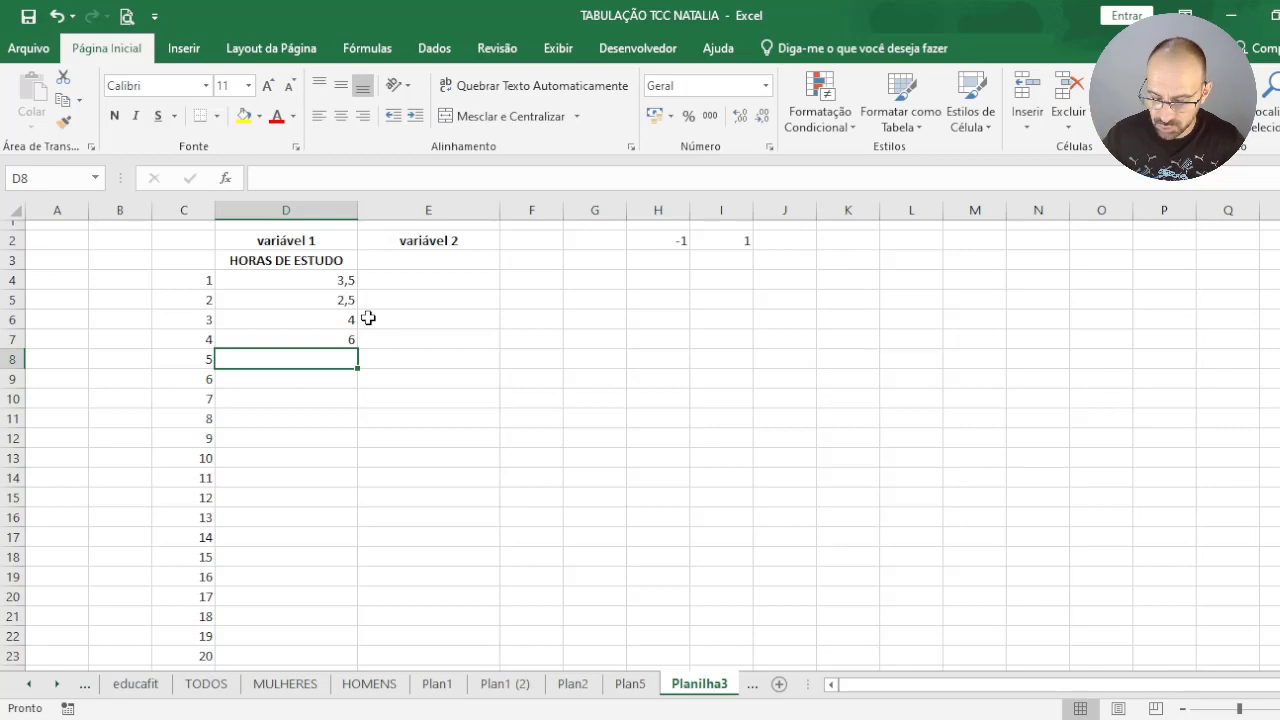
text(8)
key(Return)
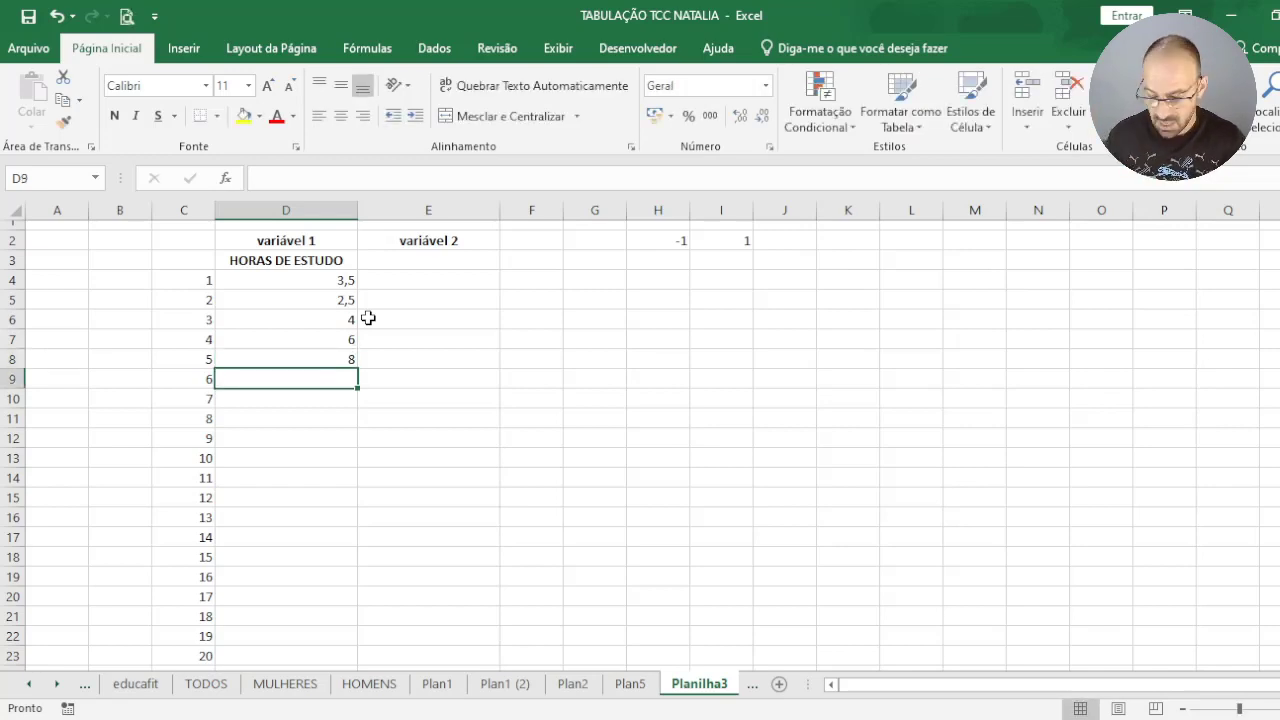
text(10)
key(Return)
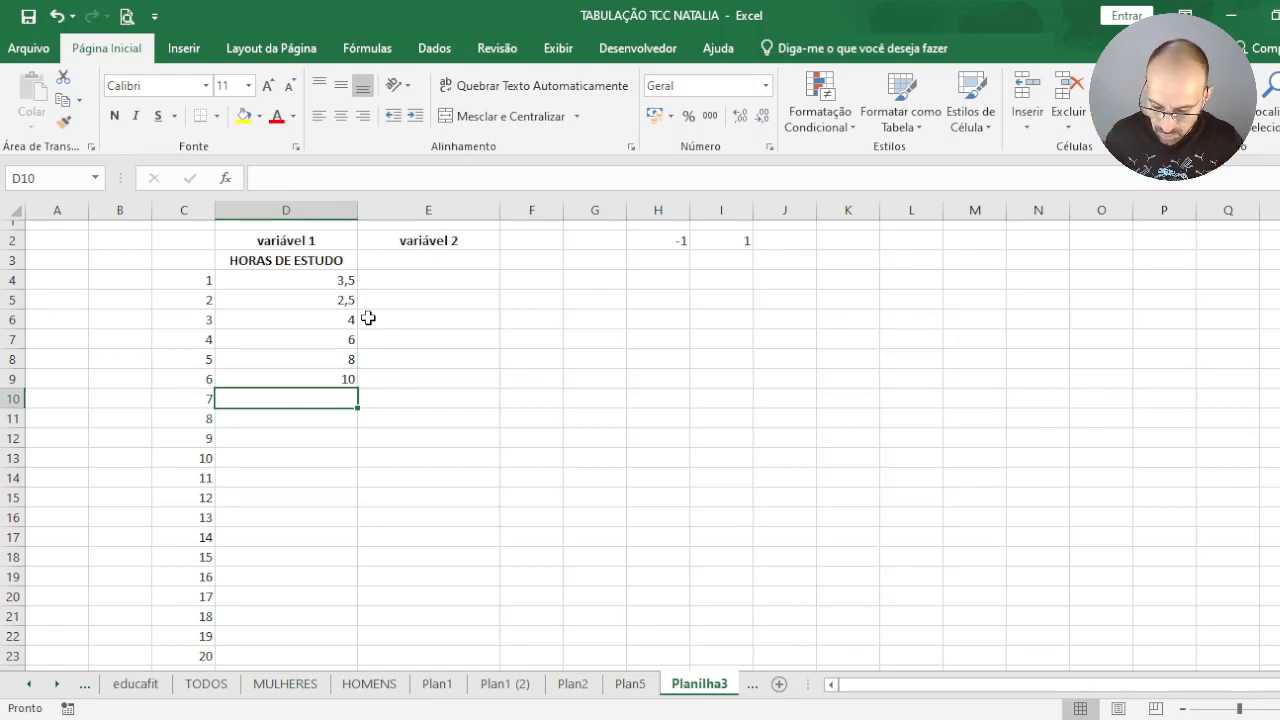
Enter the study hours 5,5; 4; 3; 2 and 4 for cases 7 to 11 in D10:D14
text(5,5)
key(Return)
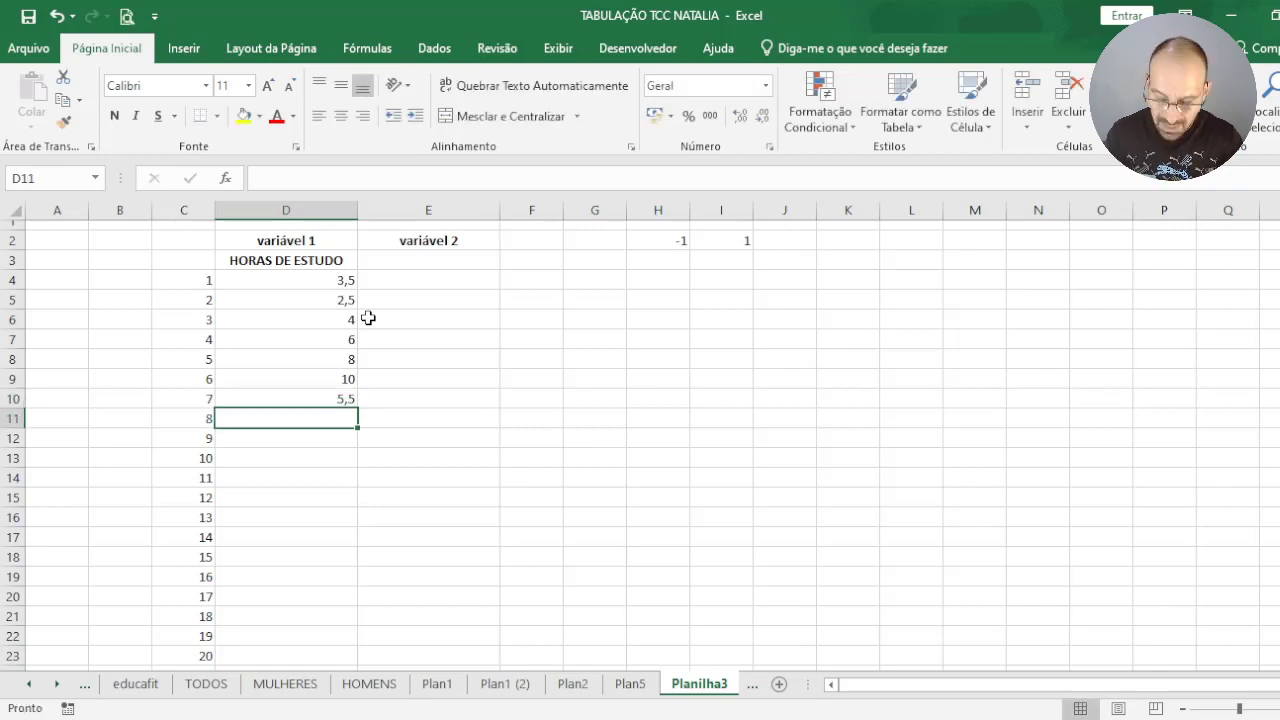
text(4)
key(Return)
text(3)
key(Return)
text(2)
key(Return)
text(4)
key(Return)
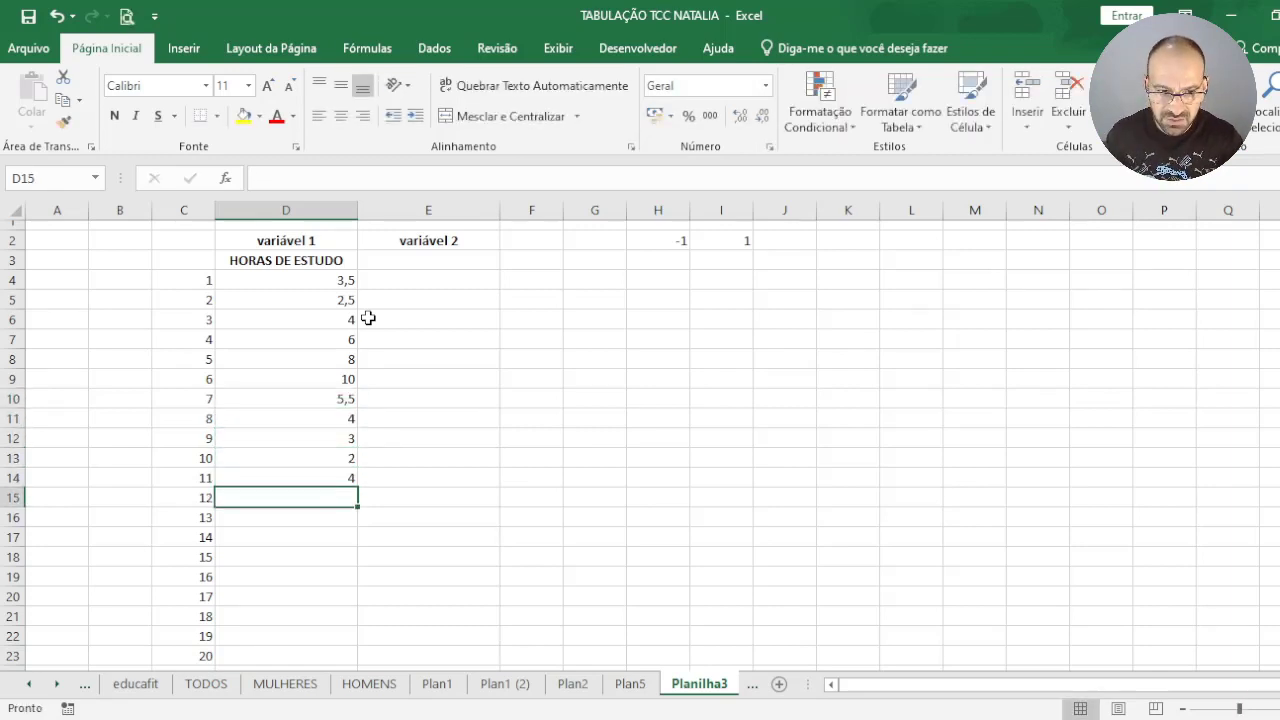
Enter the study hours 0; 0; 0; 2,5 and 1,5 for cases 12 to 16 in D15:D19
text(0)
key(Return)
text(0)
key(Return)
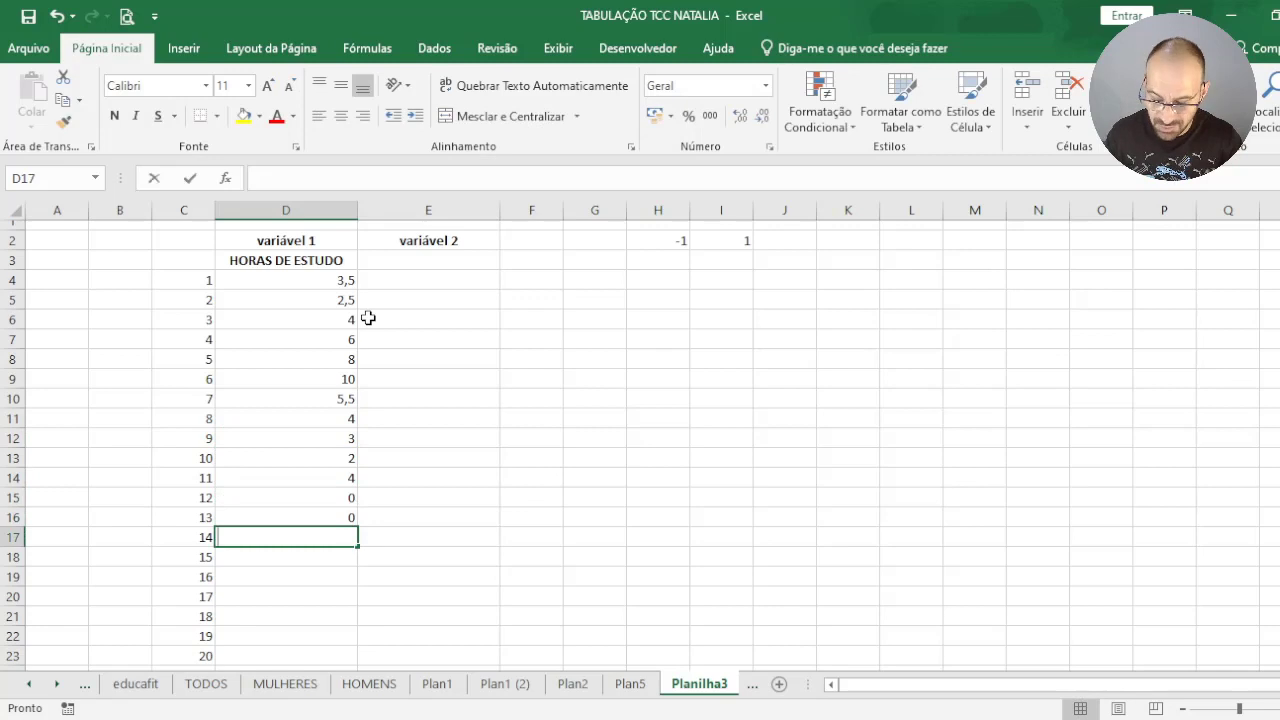
text(0)
key(Return)
text(2,5)
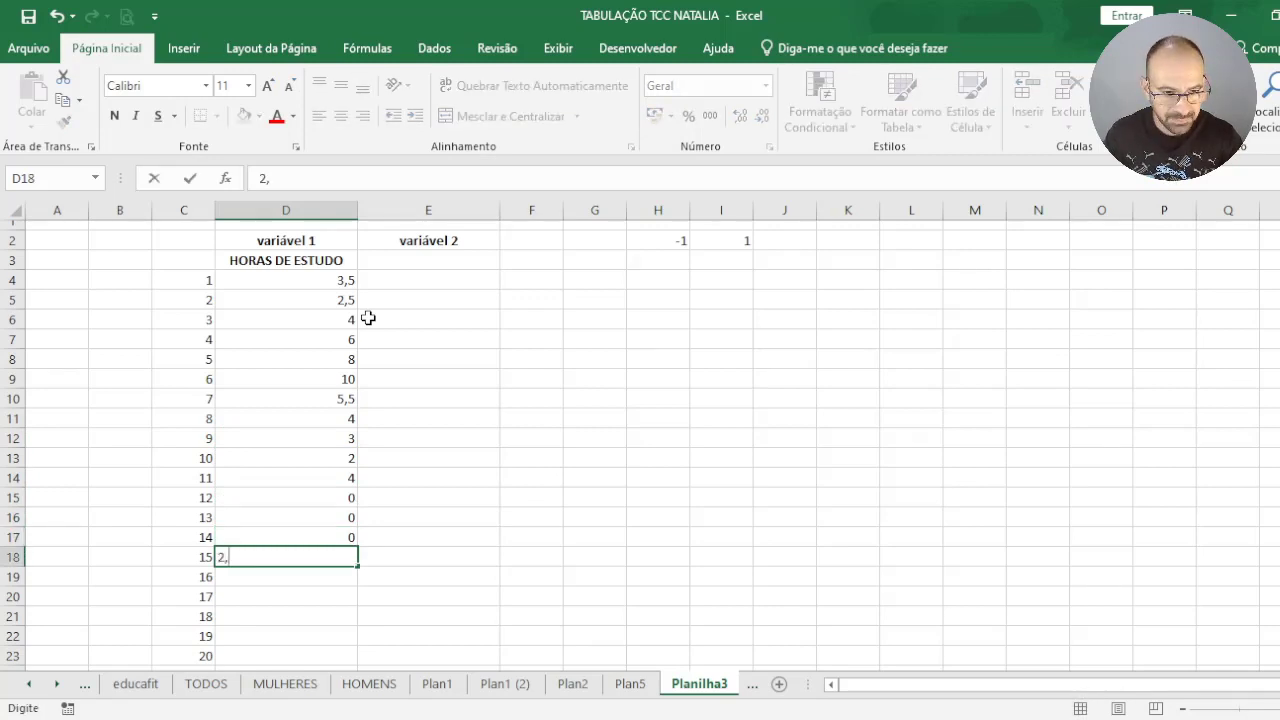
key(Return)
text(1,5)
key(Return)
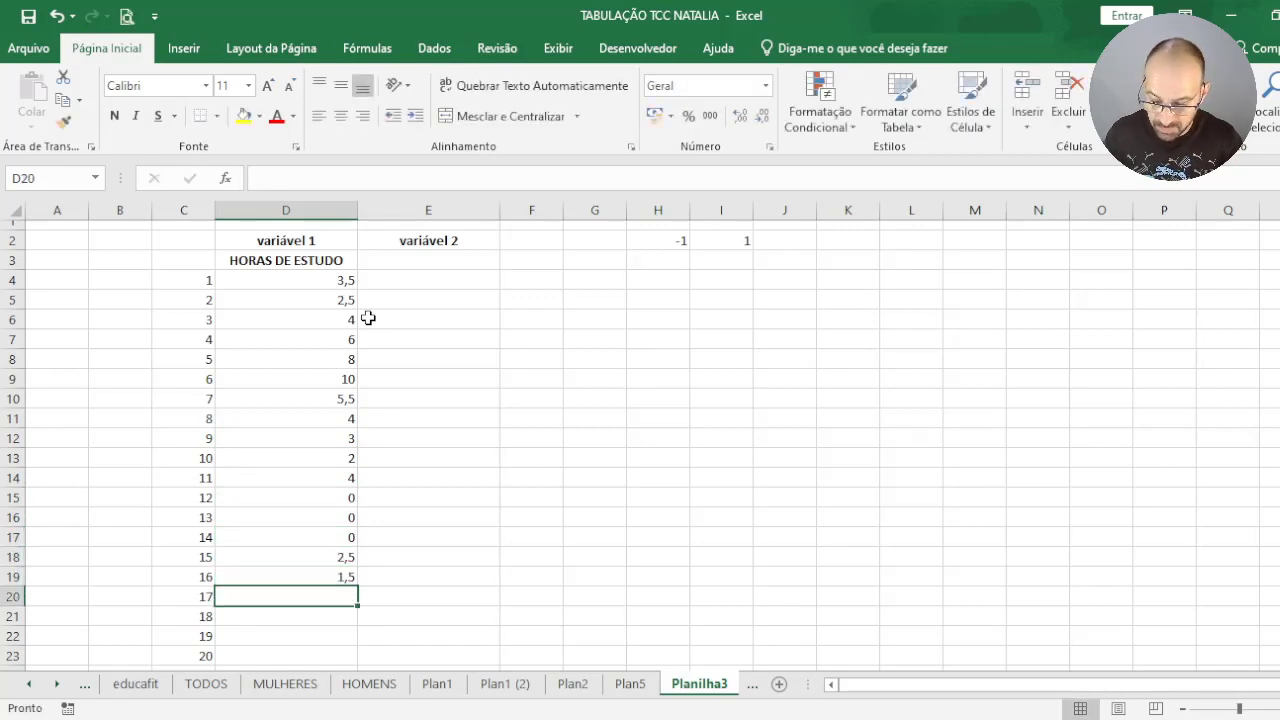
Complete the study hours column with 9; 8; 7,5 and 6 for cases 17 to 20 in D20:D23
text(9)
key(Return)
text(8)
key(Return)
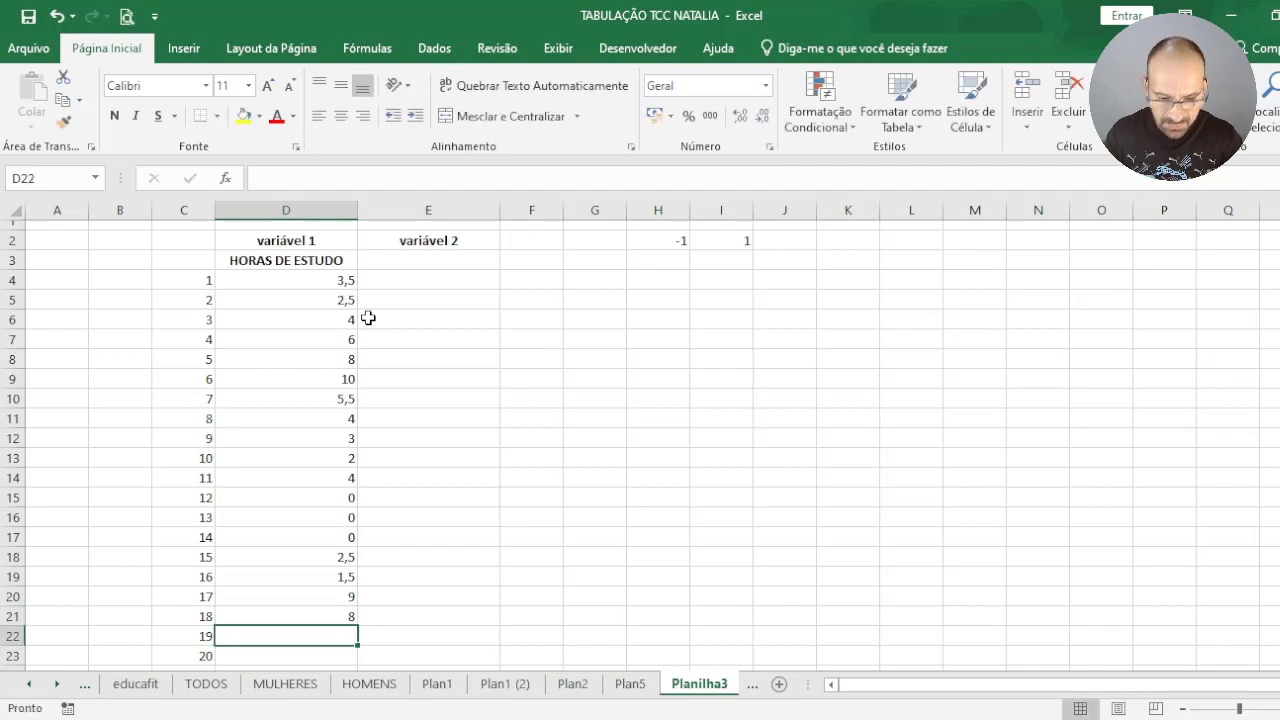
text(7,5)
key(Return)
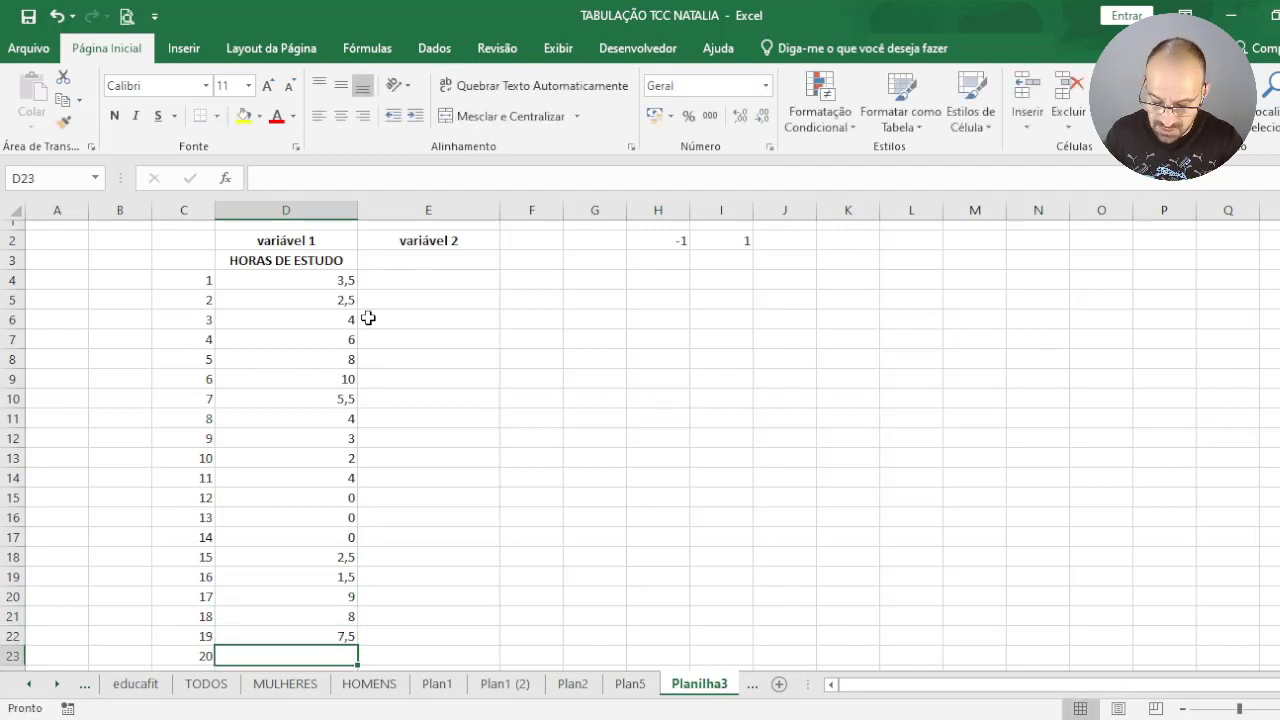
text(6)
key(Return)
Enter the subheading "NOTA DO ALUNO" in E3, under "variável 2"
scroll(470, 270, up, 1)
click(470, 262)
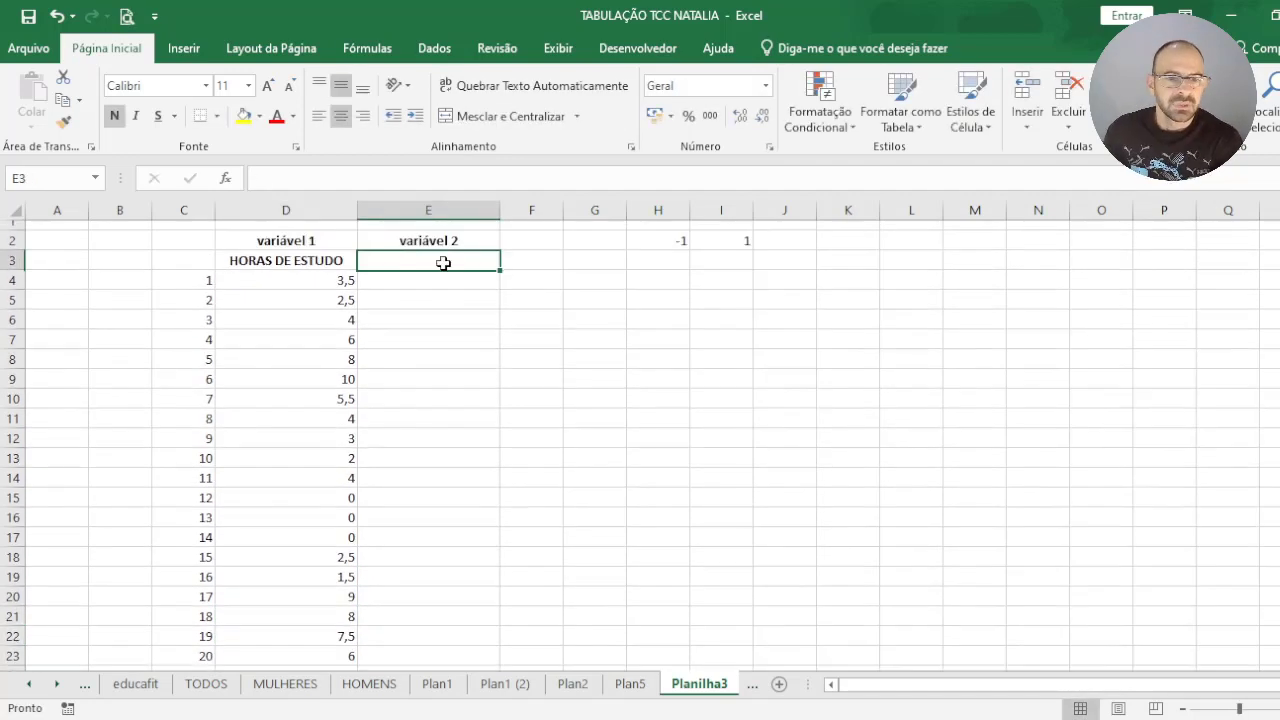
text(N)
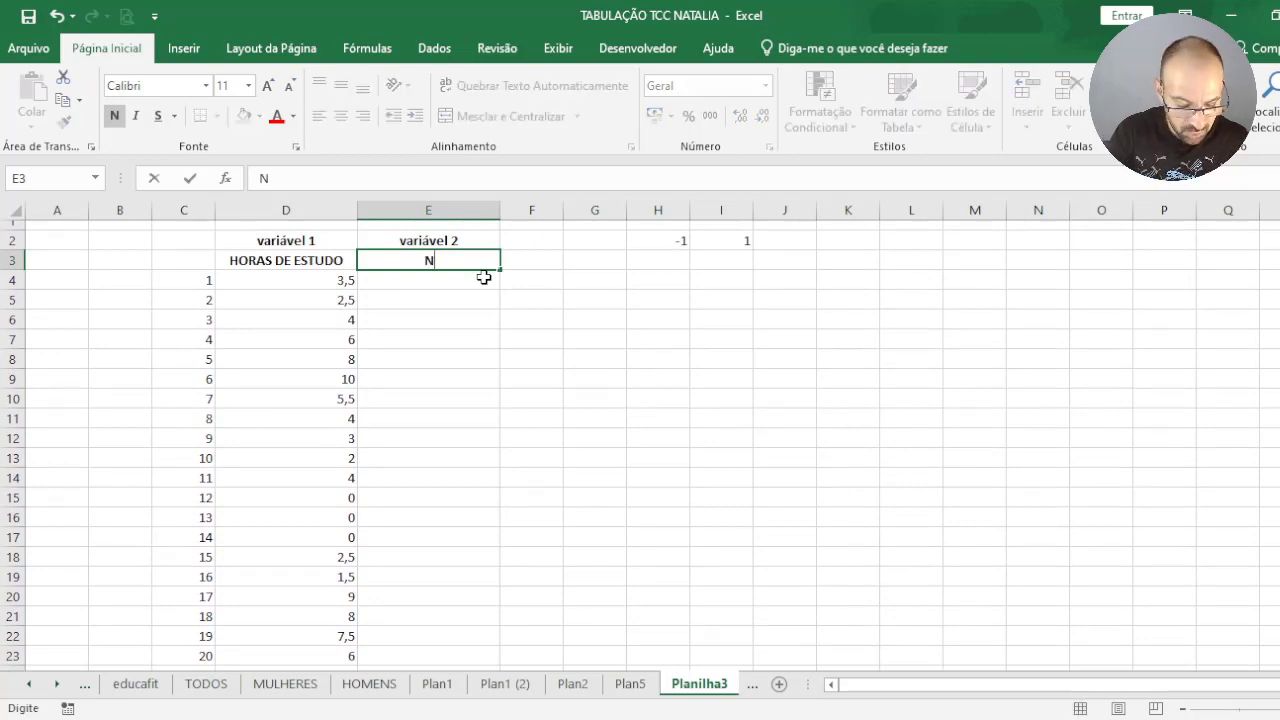
text(OTA)
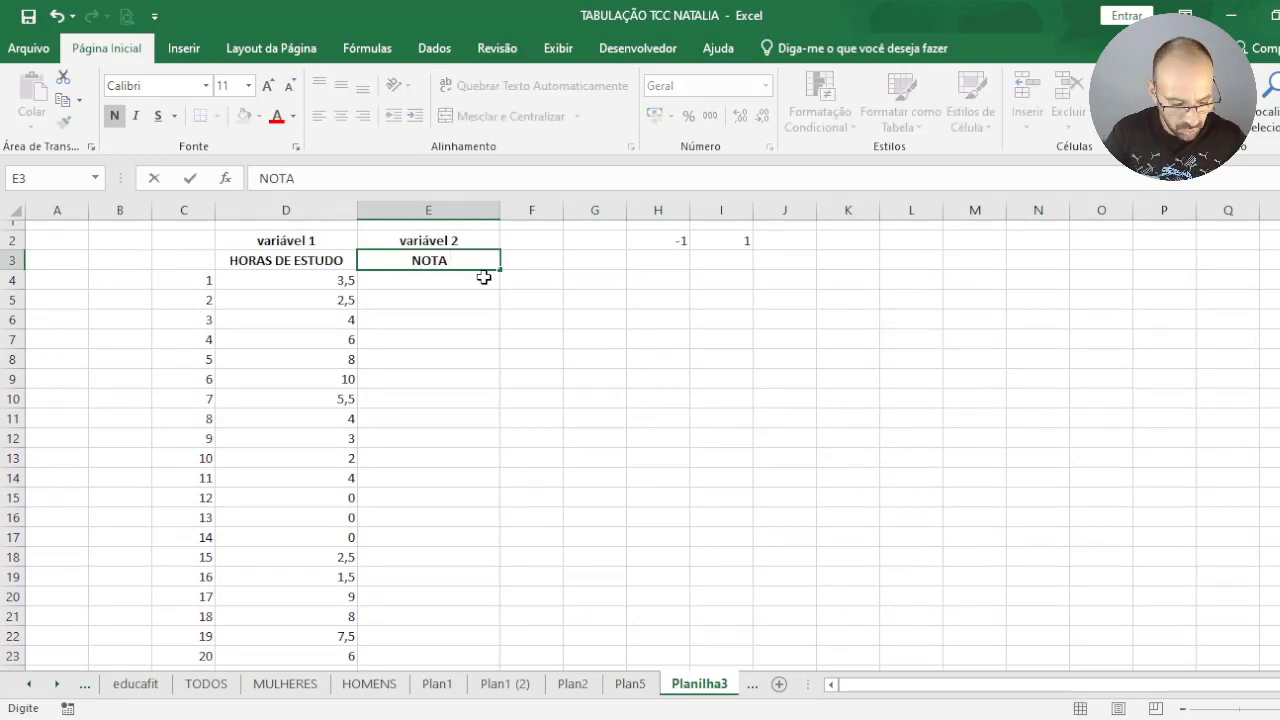
text( DO ALUNO)
key(Return)
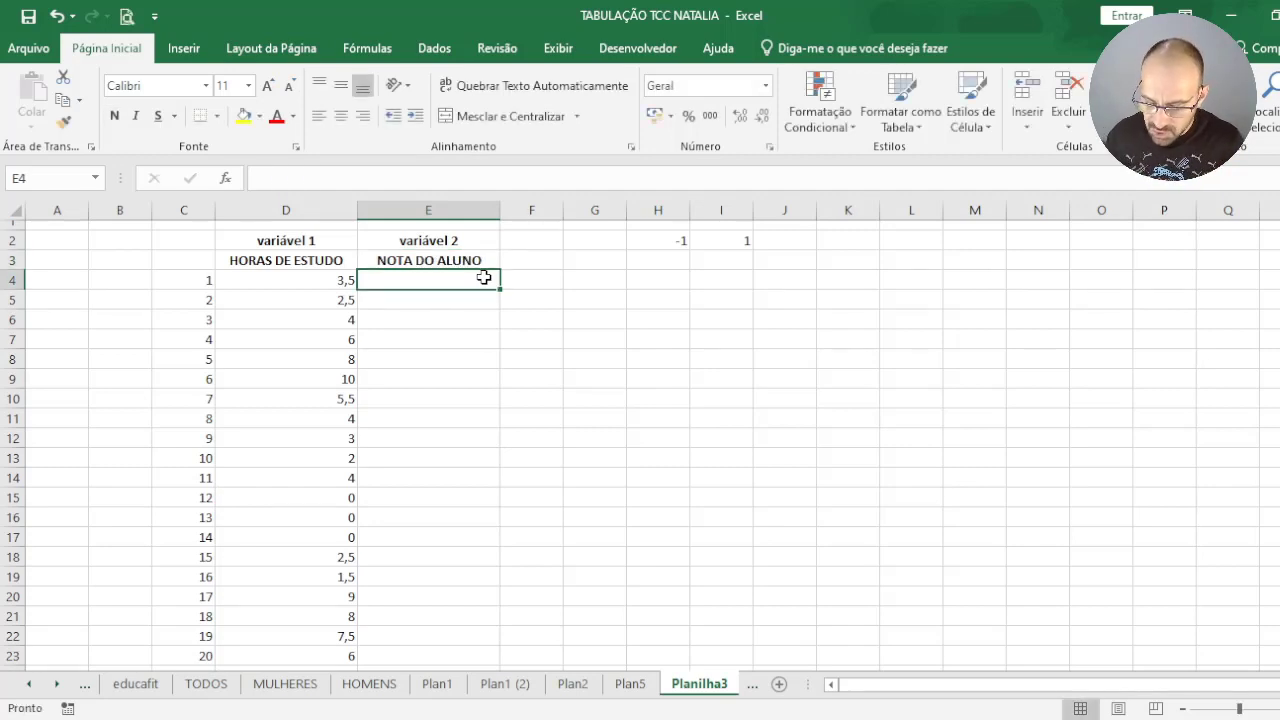
Enter the student grades 6,5; 6; 6,9; 7,2; 7,7 and 7,9 for cases 1 to 6 in E4:E9
text(5,5)
key(Return)
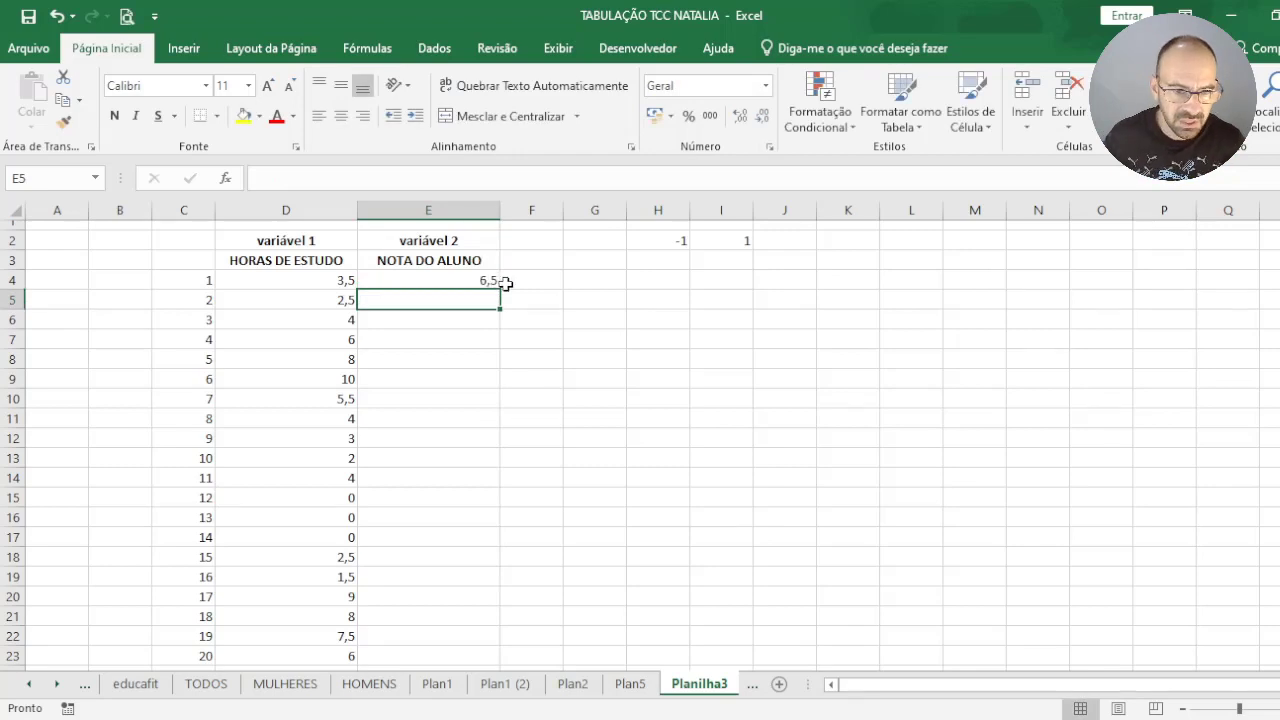
text(6)
key(Return)
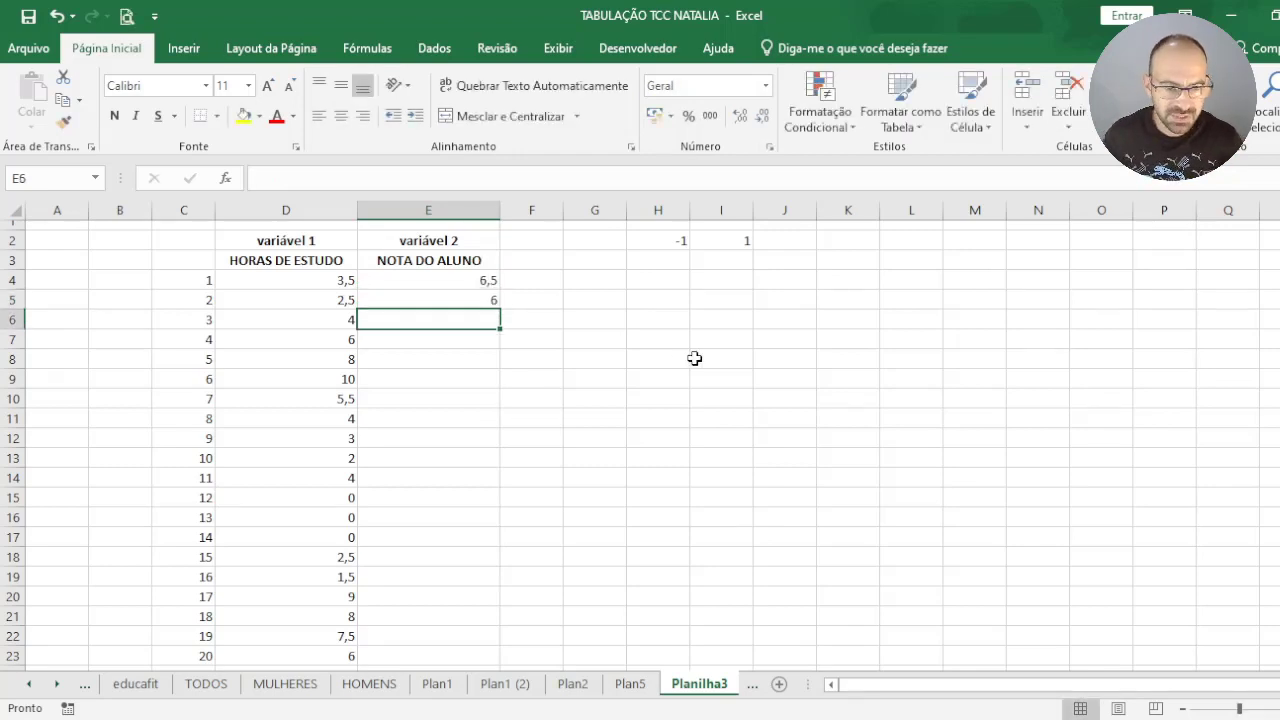
text(6,9)
key(Return)
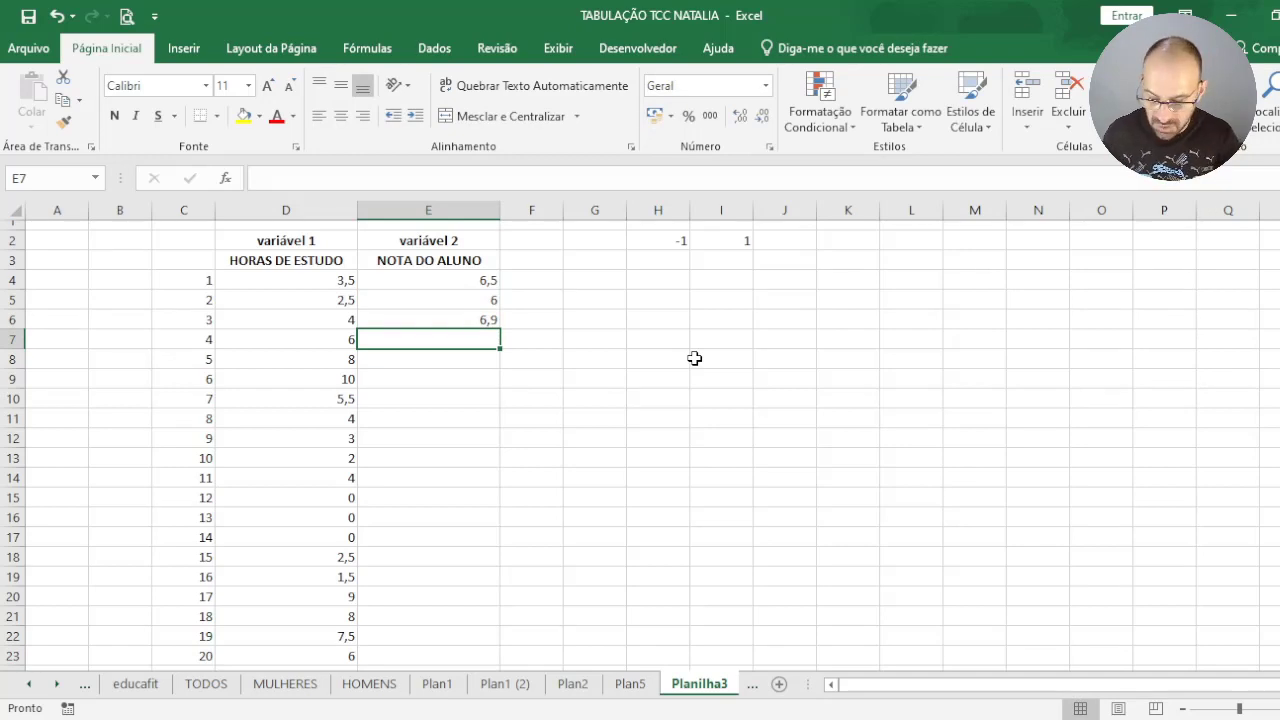
text(7,2)
key(Return)
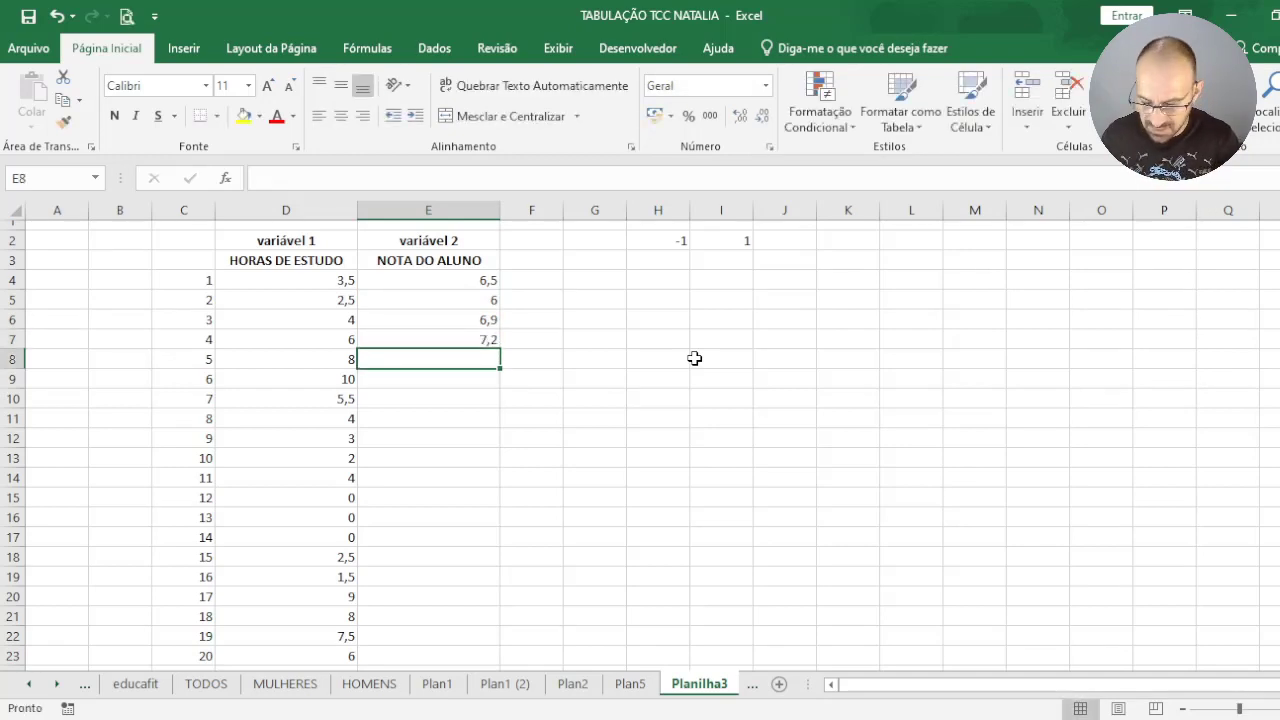
text(7,7)
key(Return)
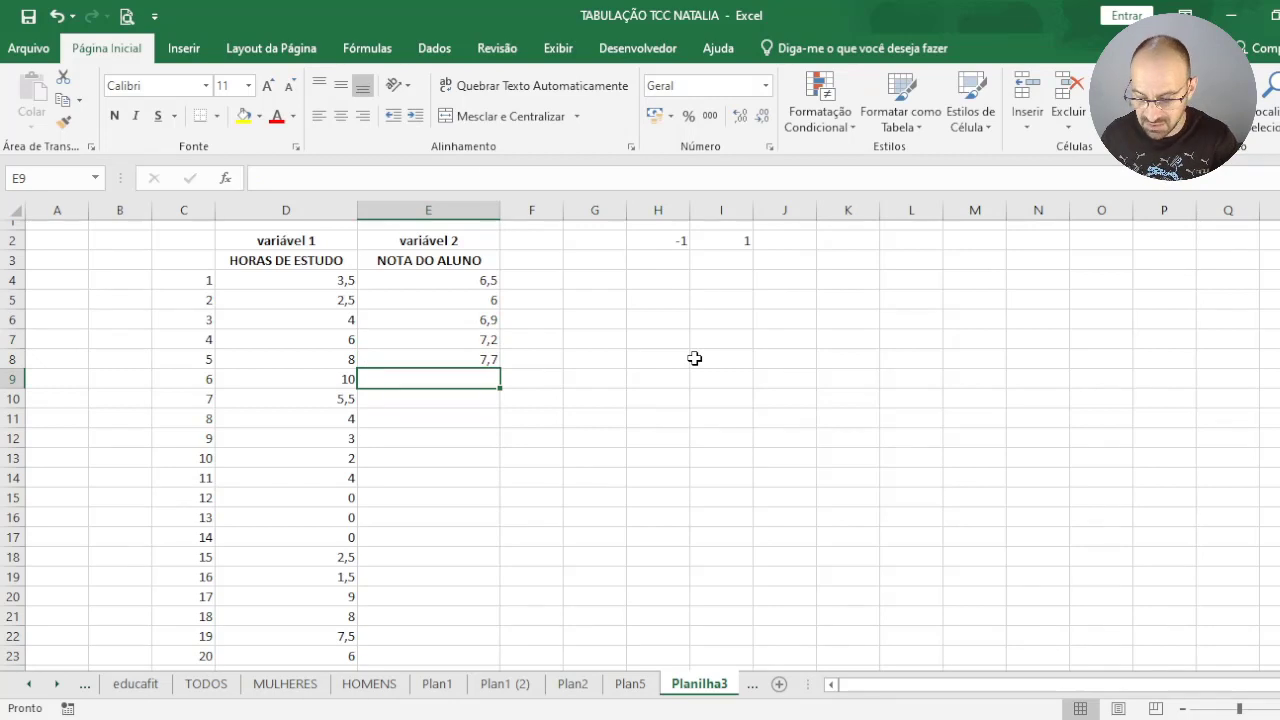
text(7,9)
key(Return)
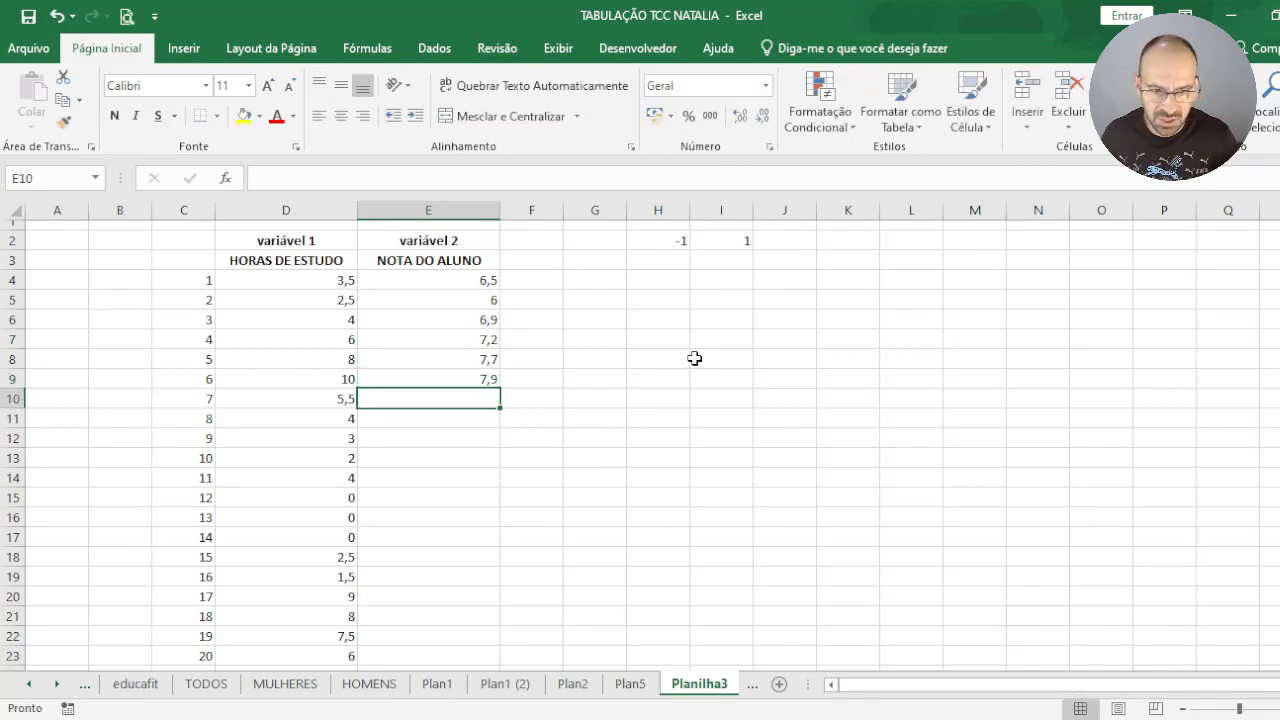
Enter the student grades 7; 6,8; 5 and 3 for cases 7 to 10 in E10:E13
text(7)
key(Return)
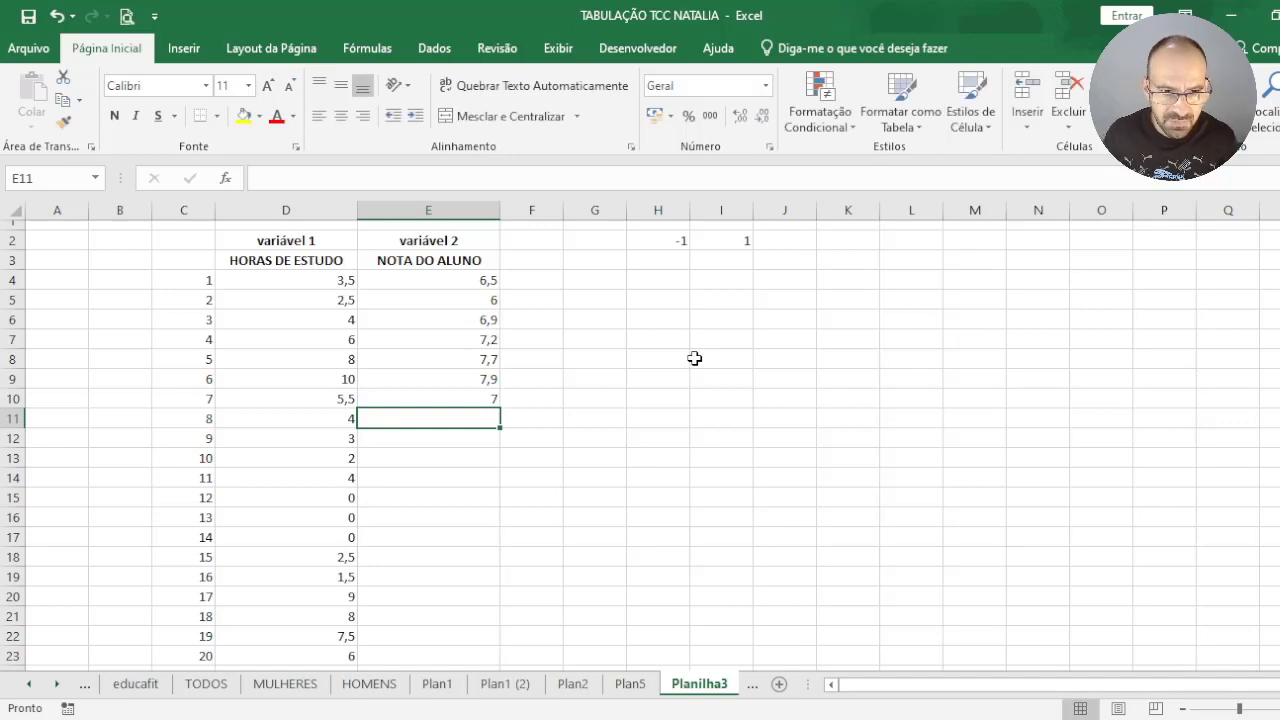
text(6,8)
key(Return)
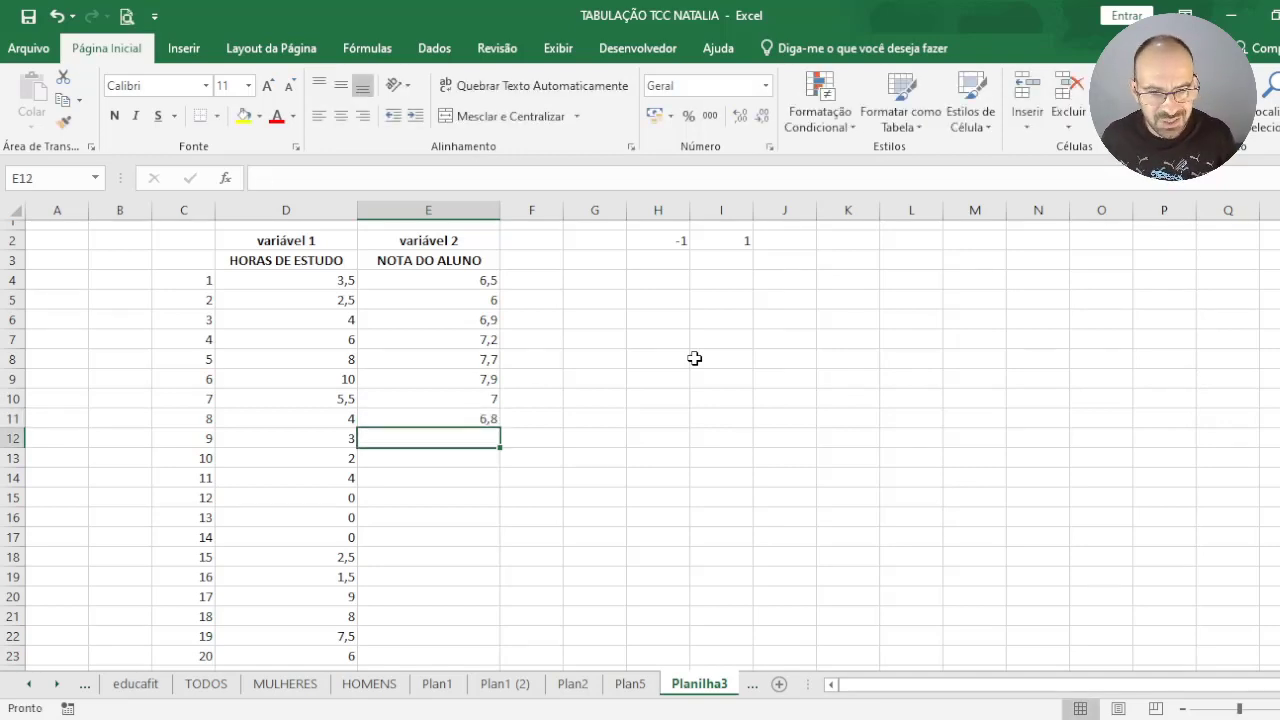
text(5)
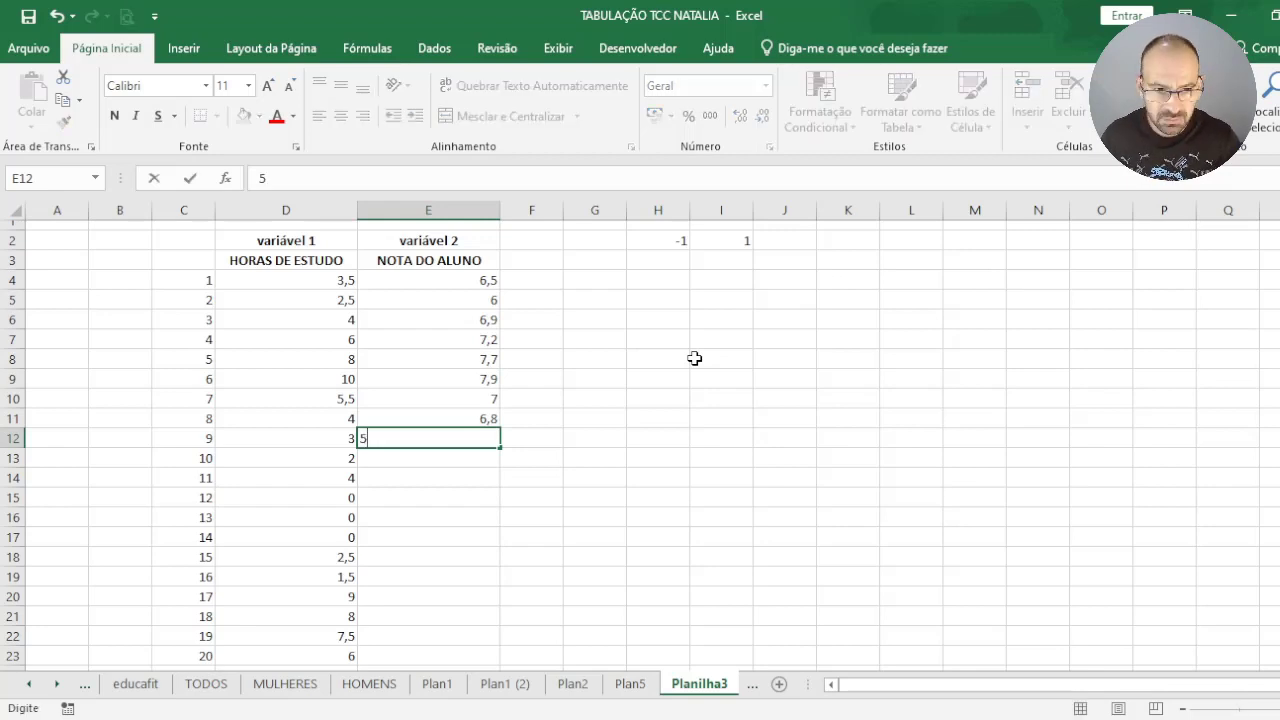
key(Return)
text(3)
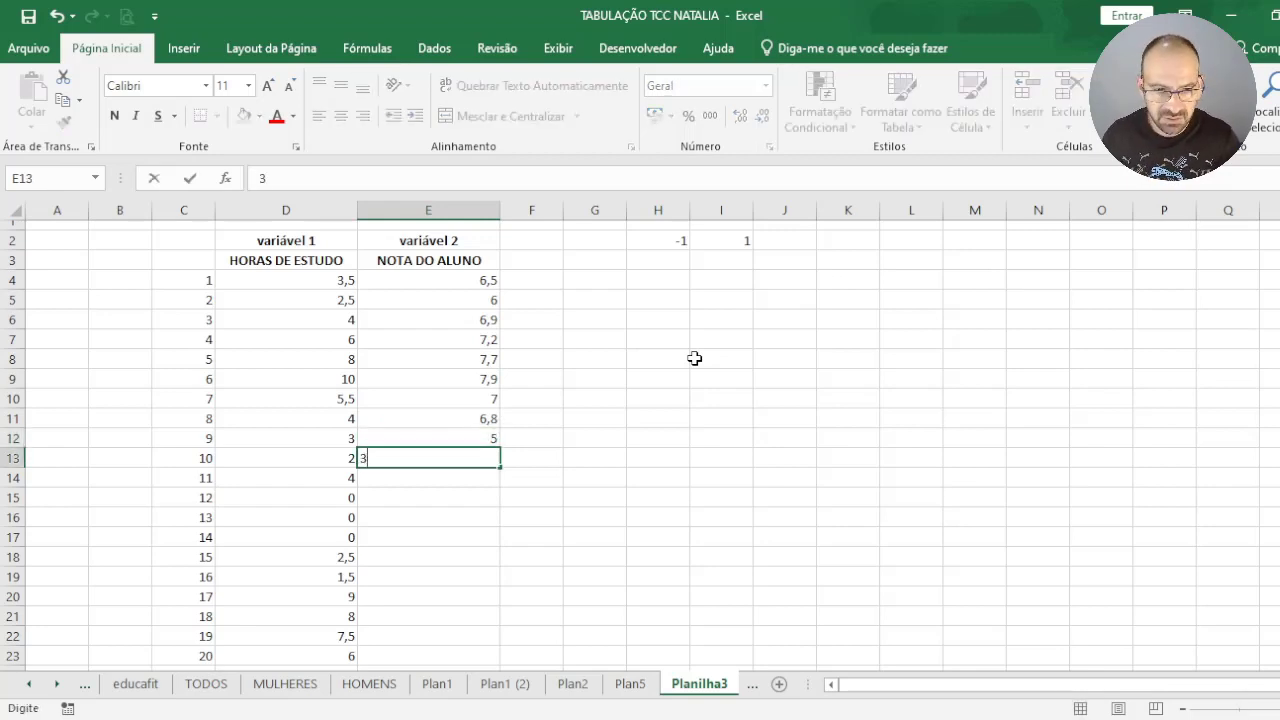
key(Return)
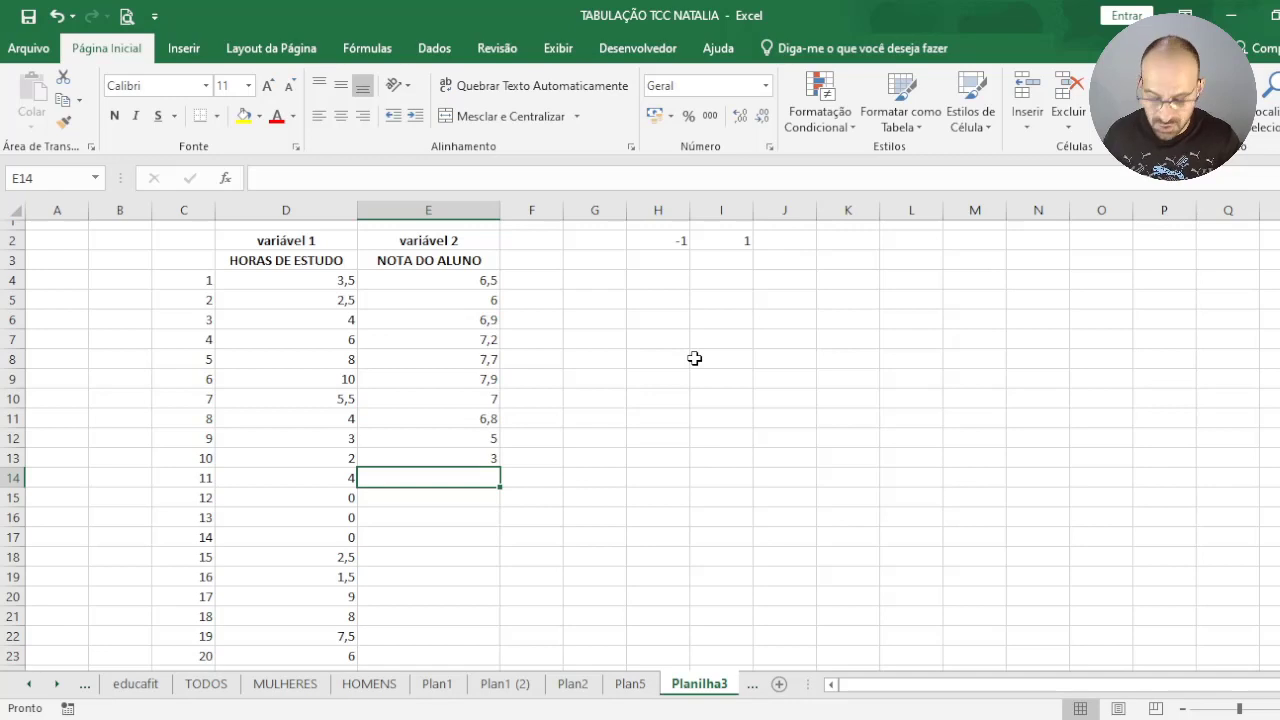
Enter the student grades 4,5; 1; 0,5; 1,5 and 3,5 for cases 11 to 15 in E14:E18
text(4,5)
key(Return)
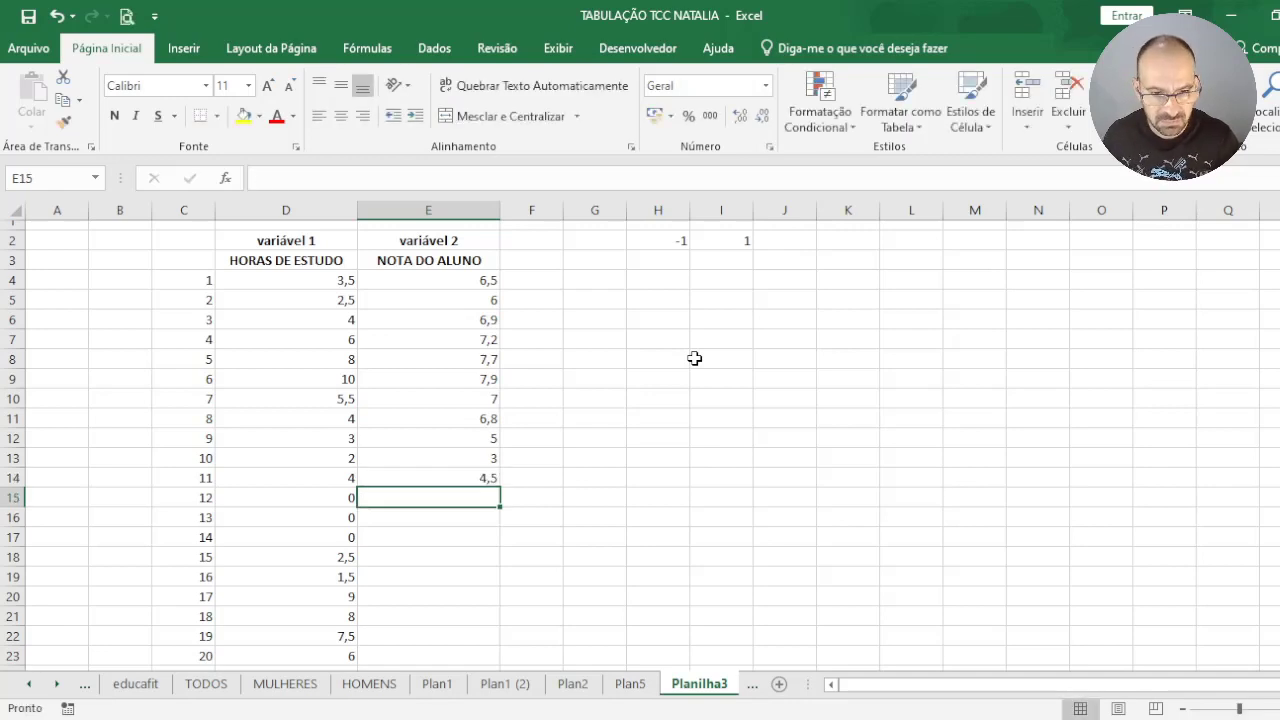
text(1)
key(Return)
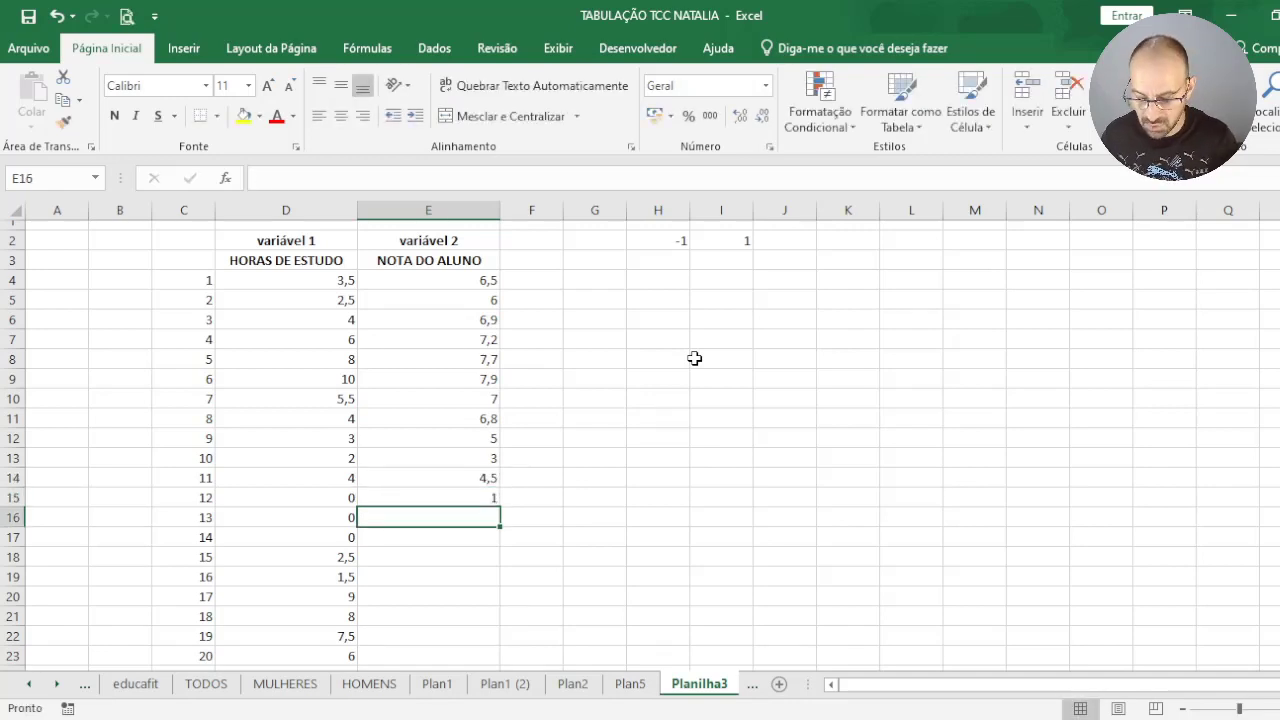
text(0,5)
key(Return)
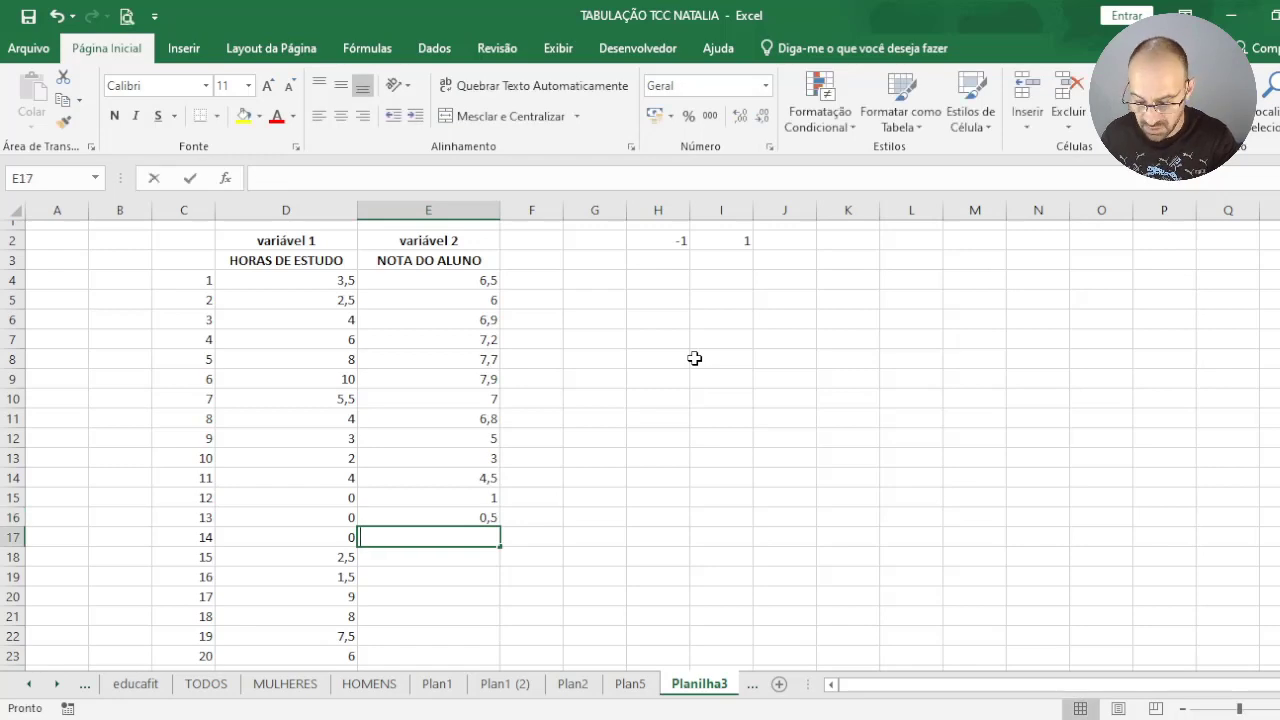
text(1,5)
key(Return)
text(3,5)
key(Return)
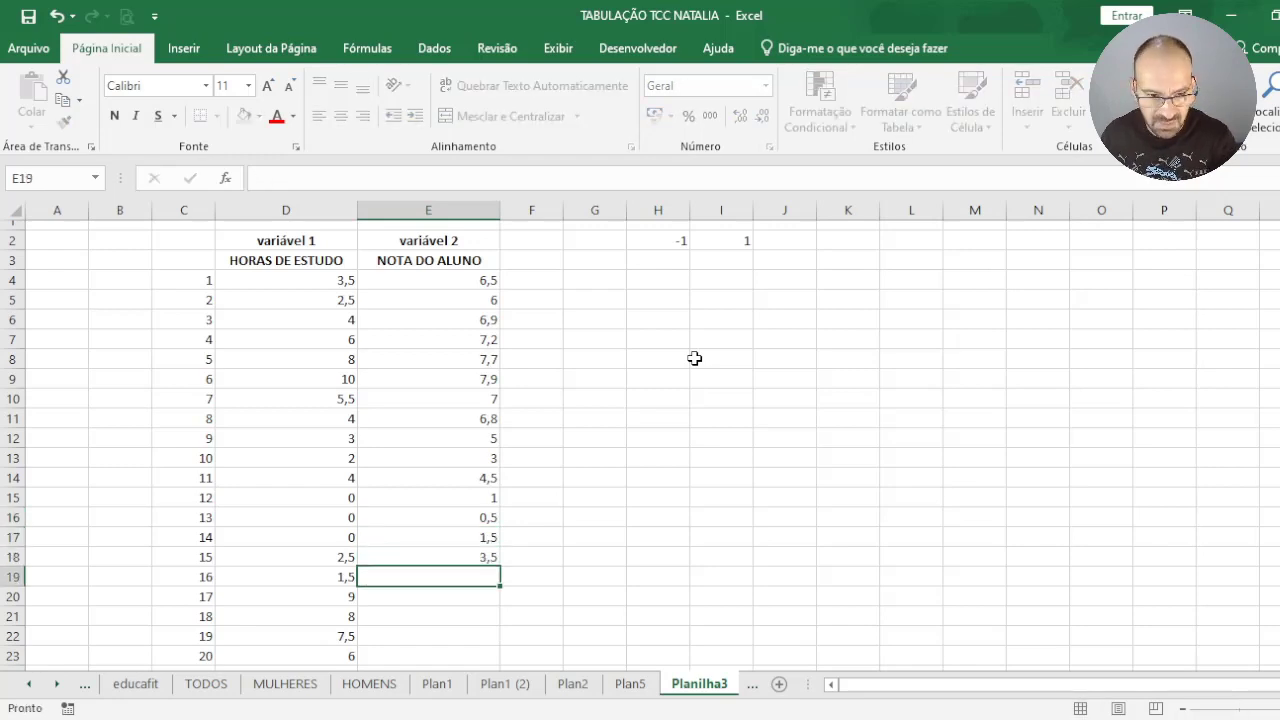
Complete the student grades column with 2; 9; 8,8; 8 and 7,5 for cases 16 to 20 in E19:E23
text(2)
key(Return)
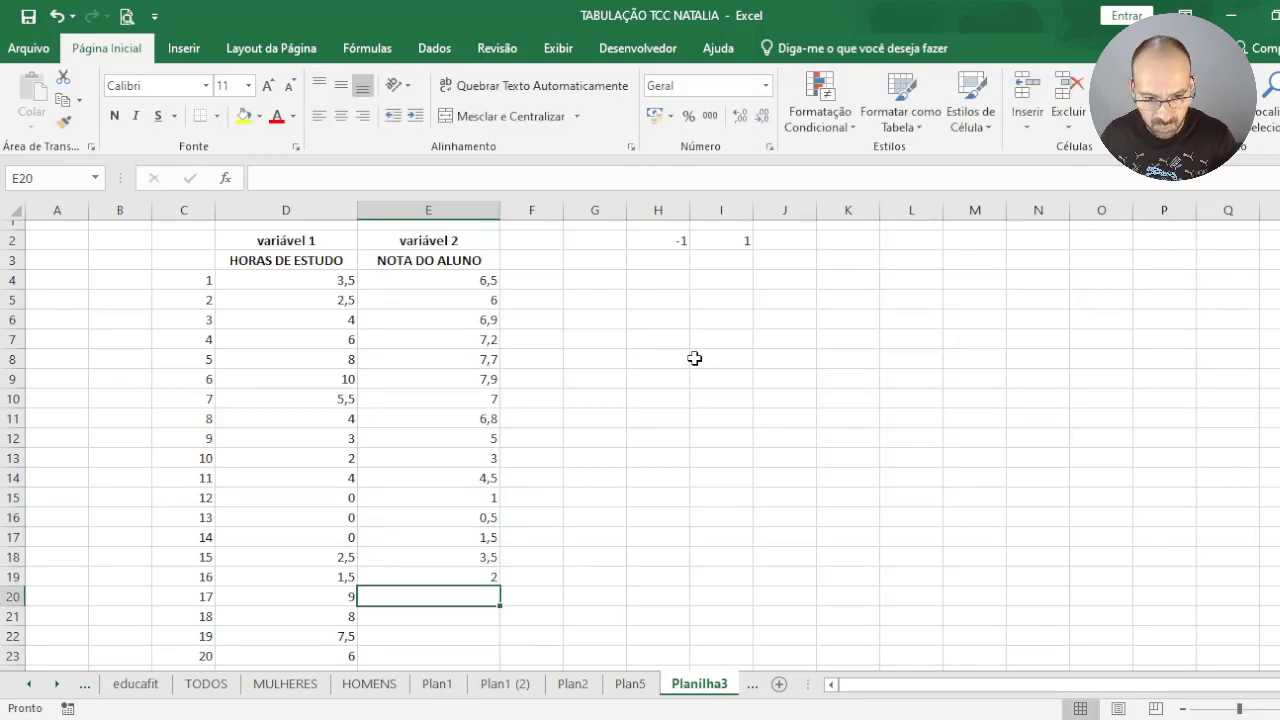
text(9)
key(Return)
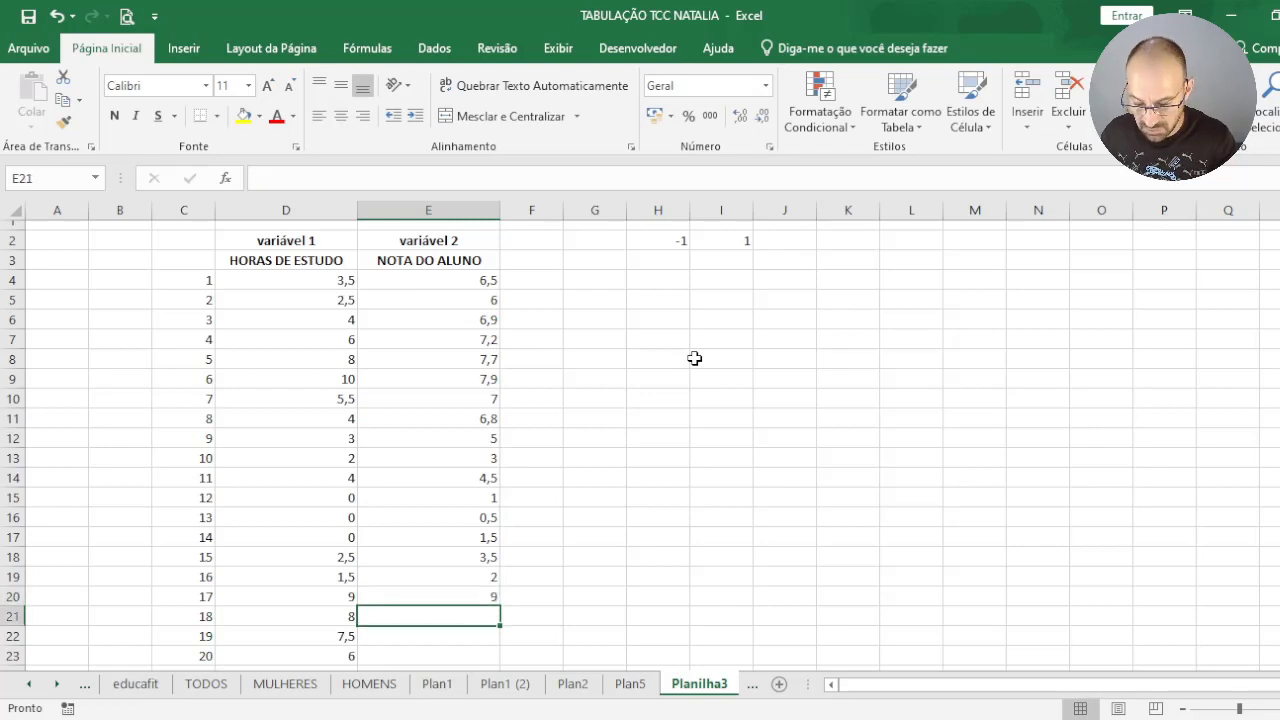
text(8,8)
key(Return)
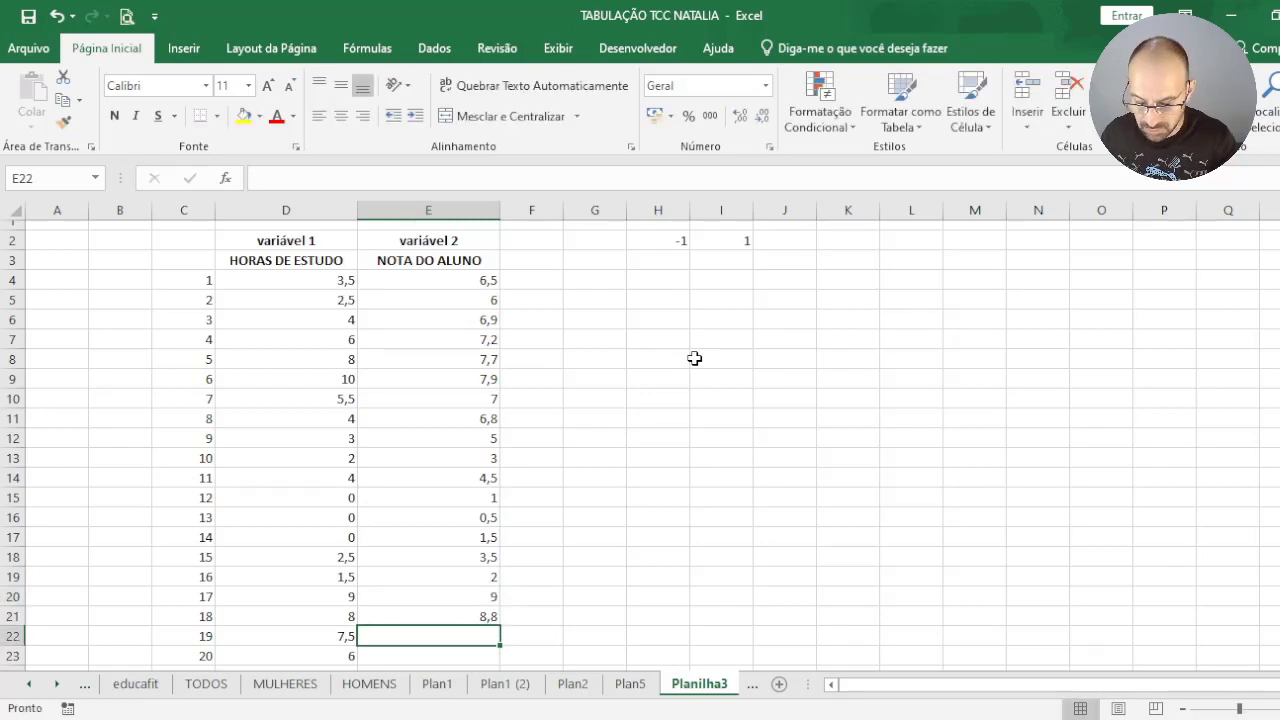
text(8)
key(Return)
text(7,5)
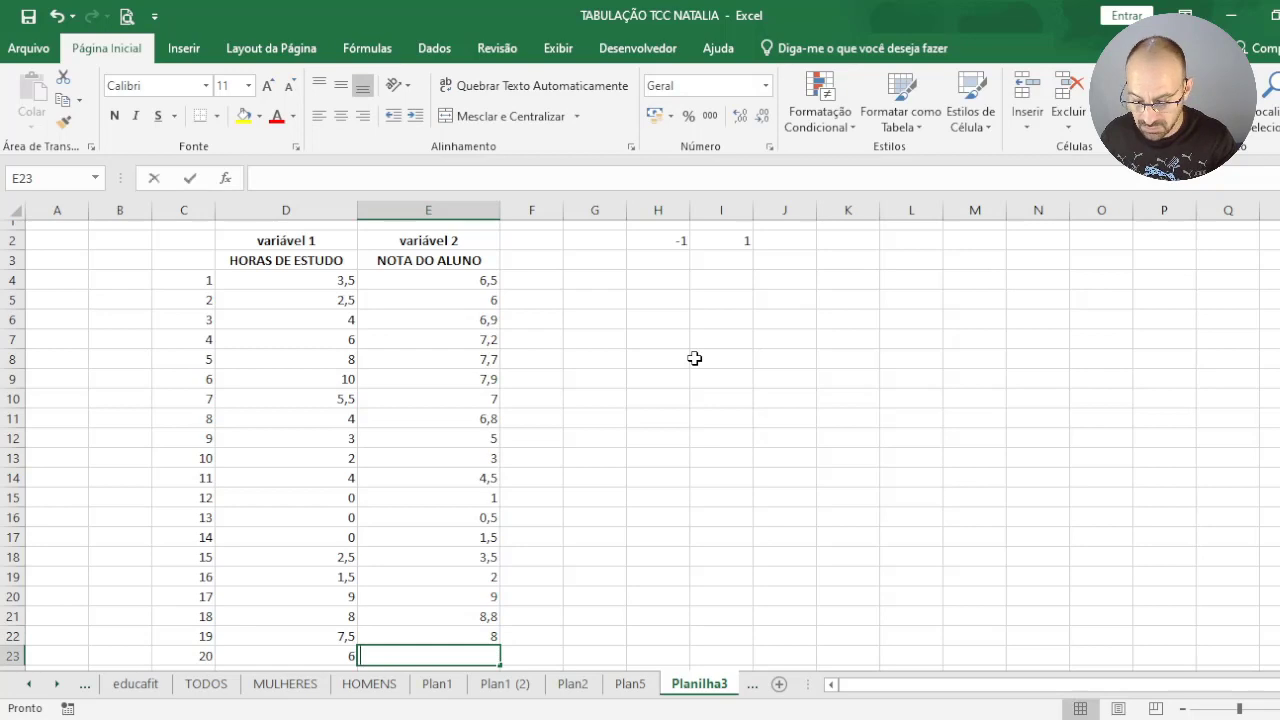
key(Return)
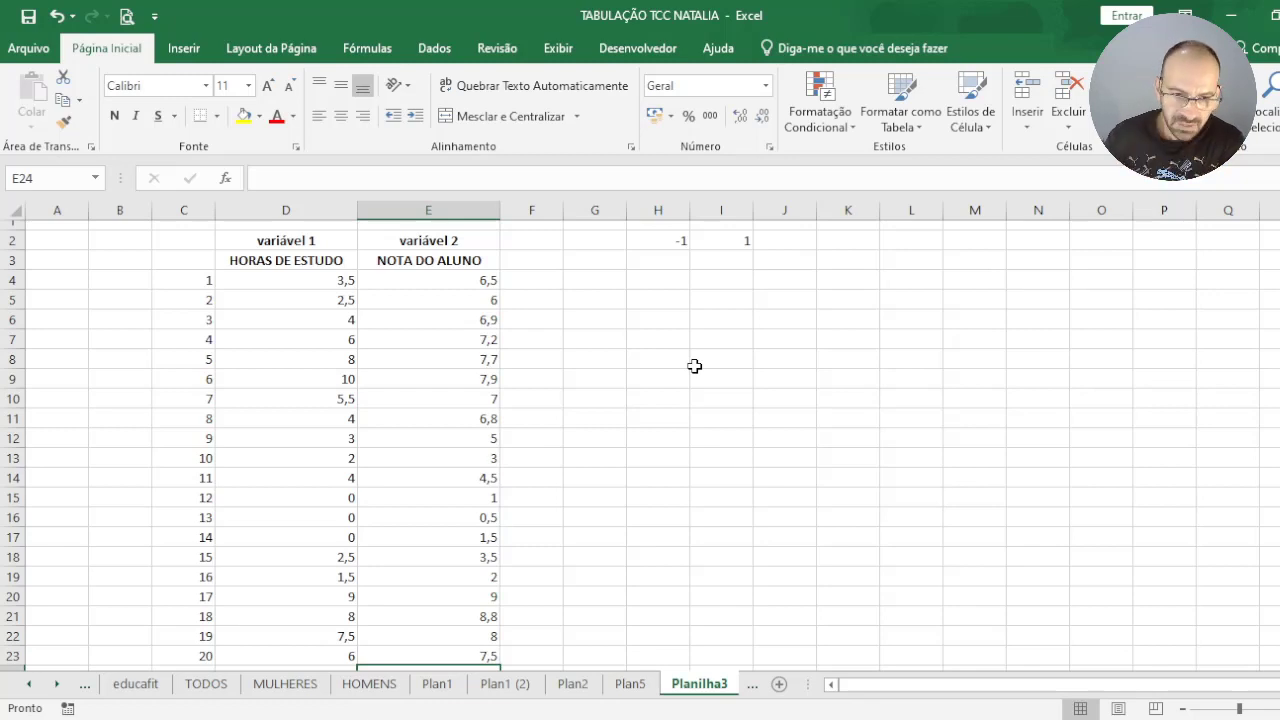
Center columns D and E horizontally and vertically, and make the values in D4:E23 bold
drag(305, 210, 432, 210)
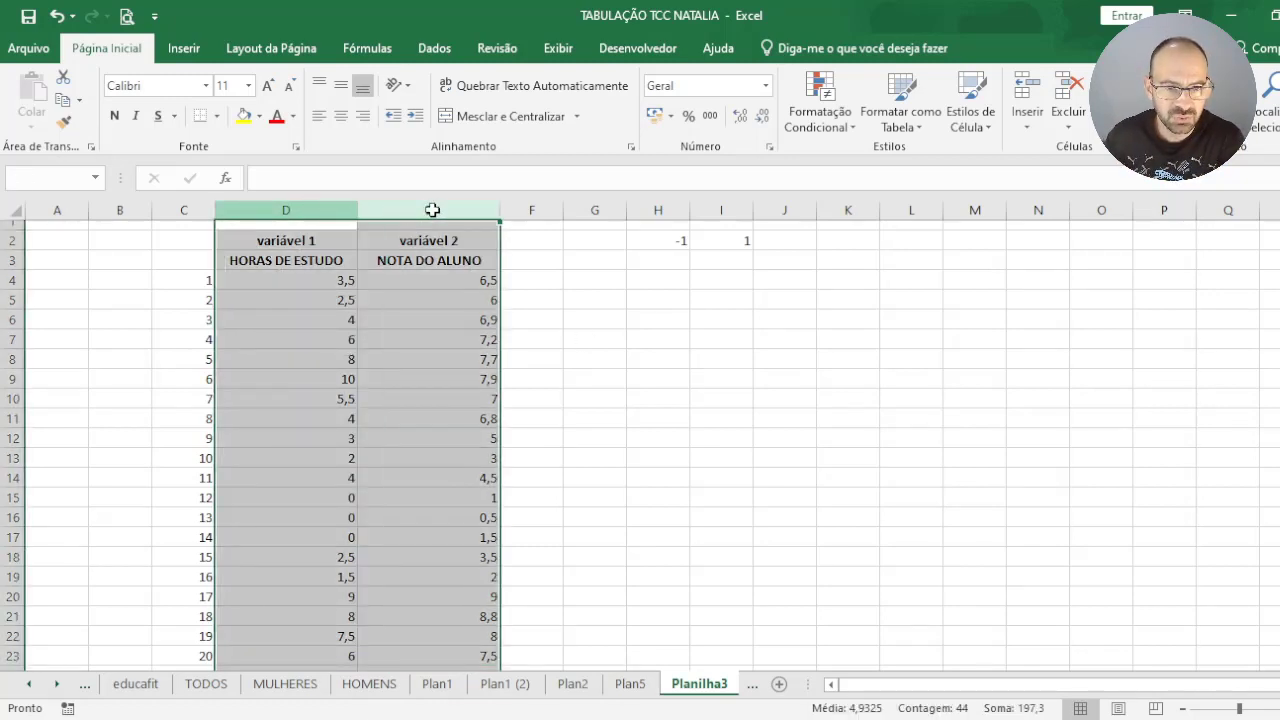
click(341, 115)
click(341, 85)
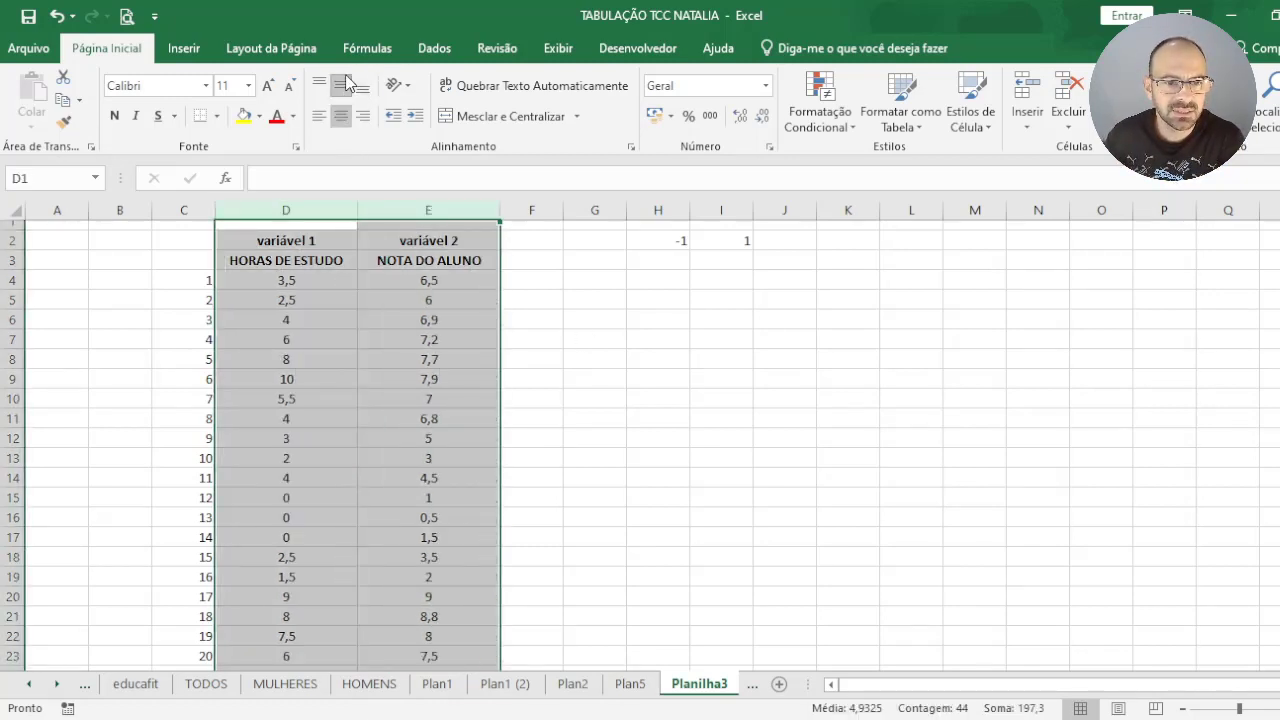
click(338, 338)
drag(300, 280, 474, 647)
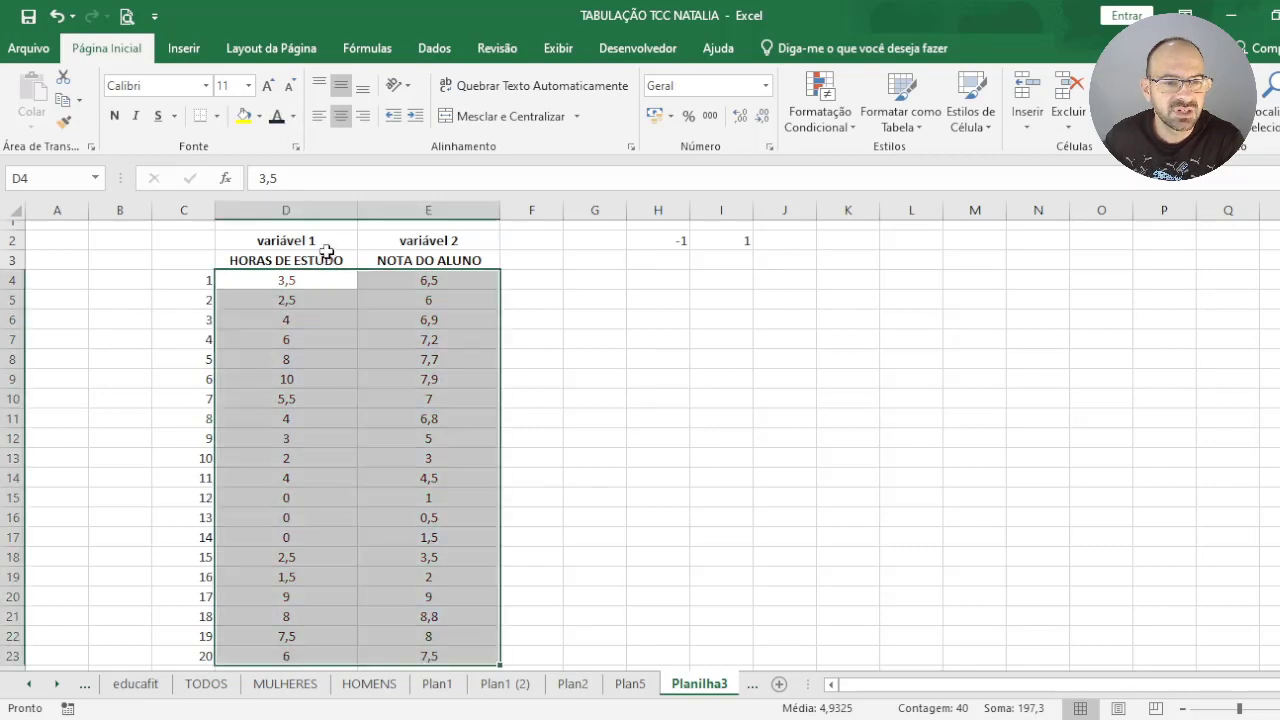
click(114, 117)
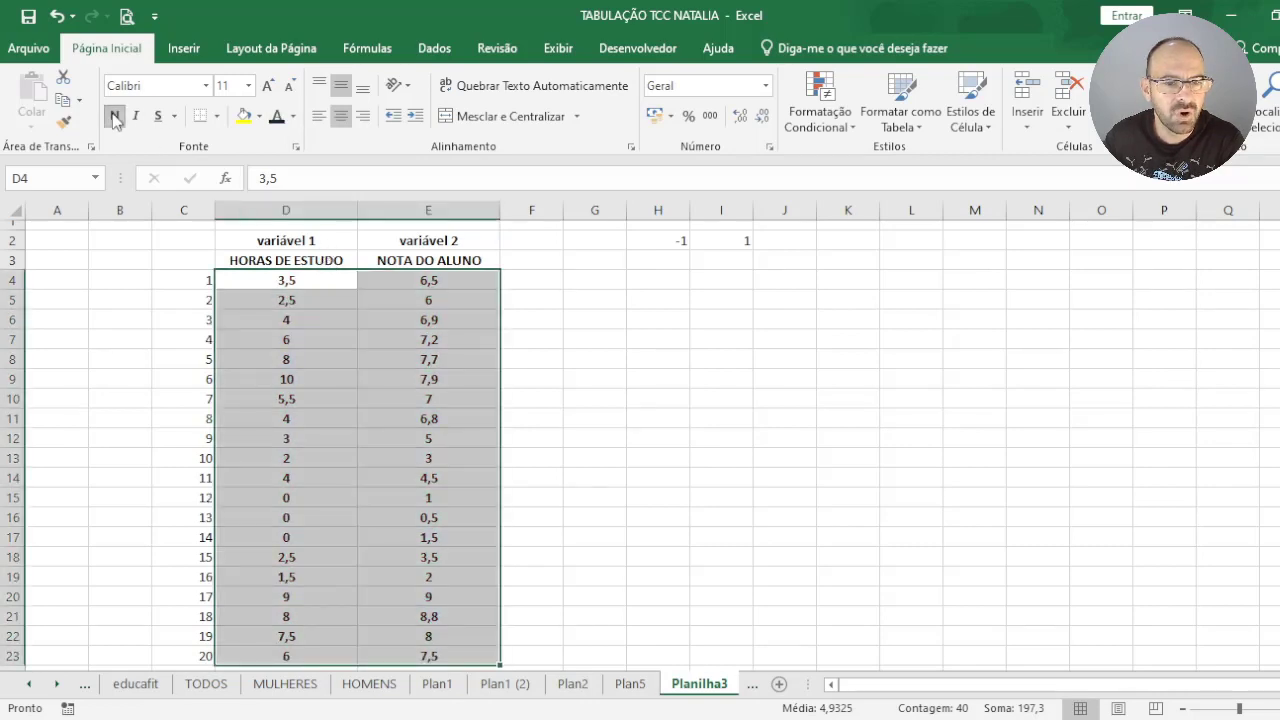
click(413, 384)
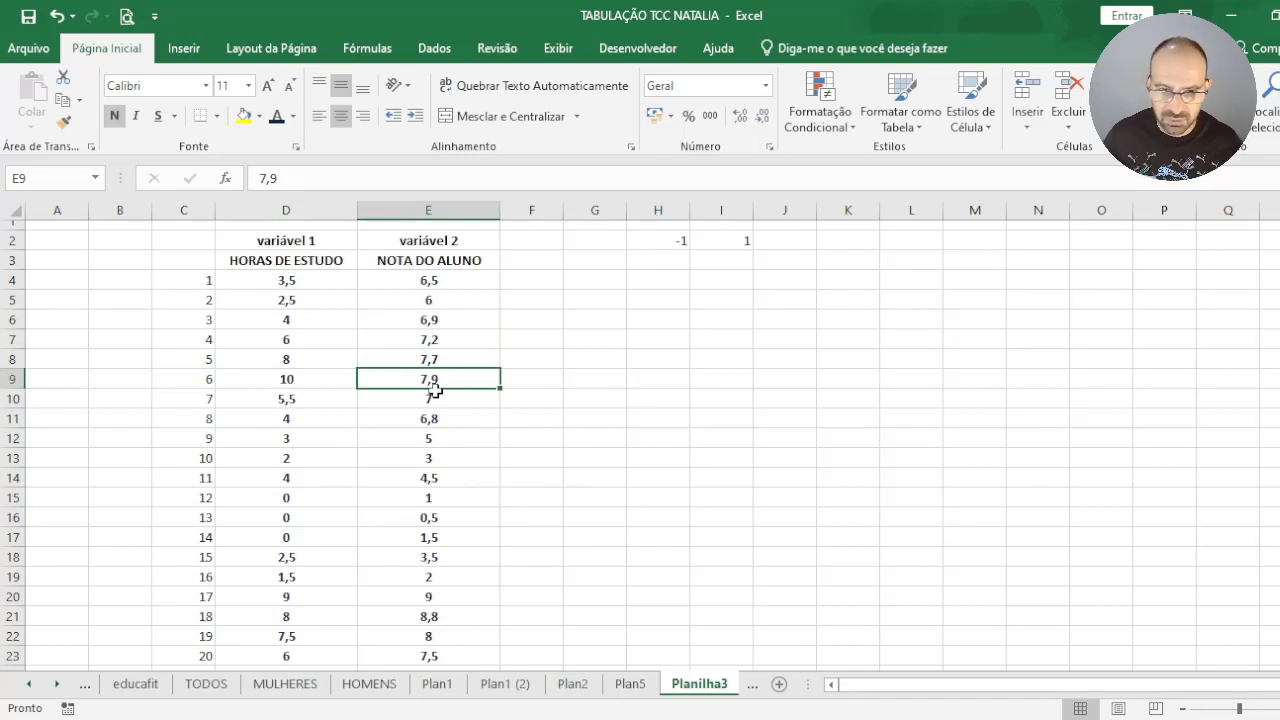
Begin a CORREL formula in cell G8
click(589, 360)
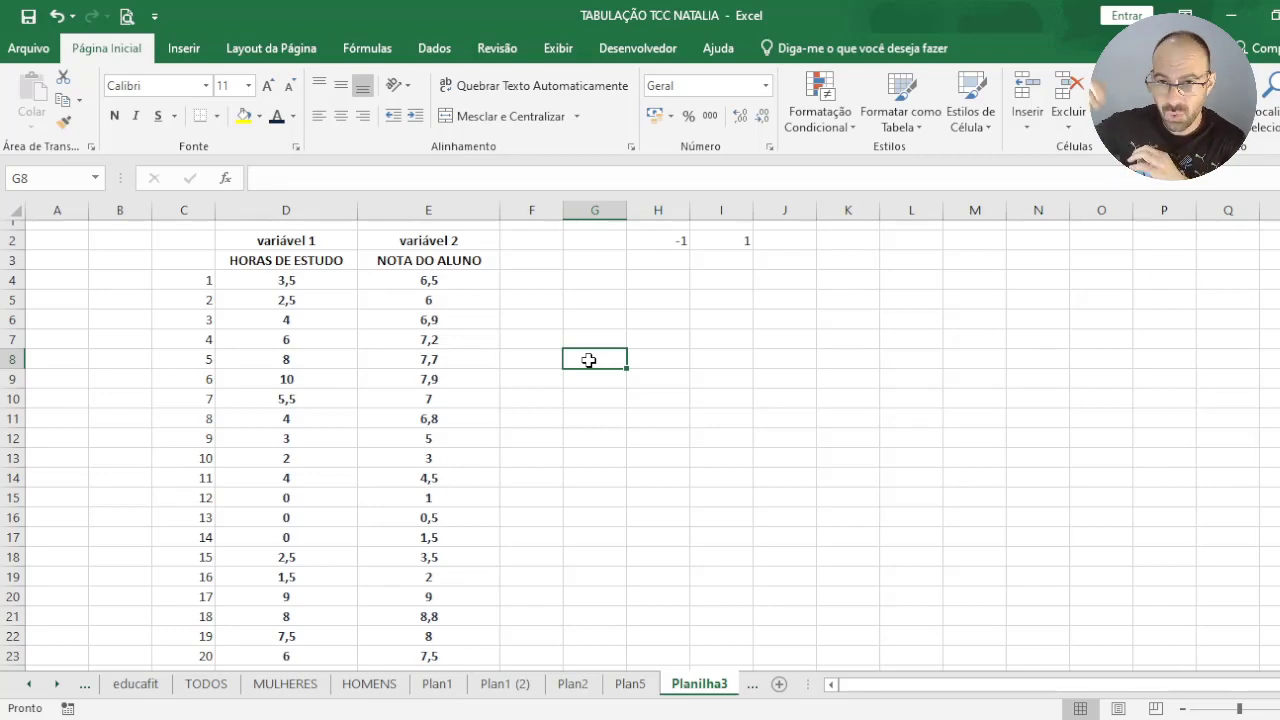
text(=)
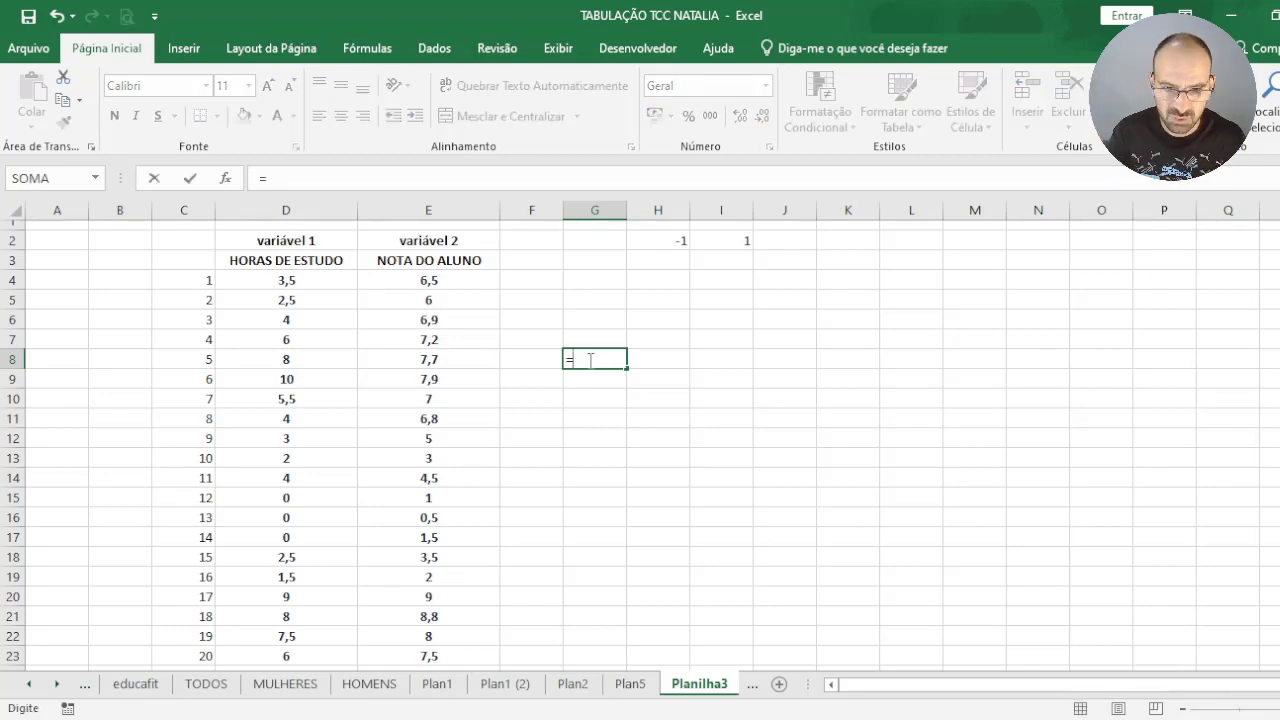
text(CORREL()
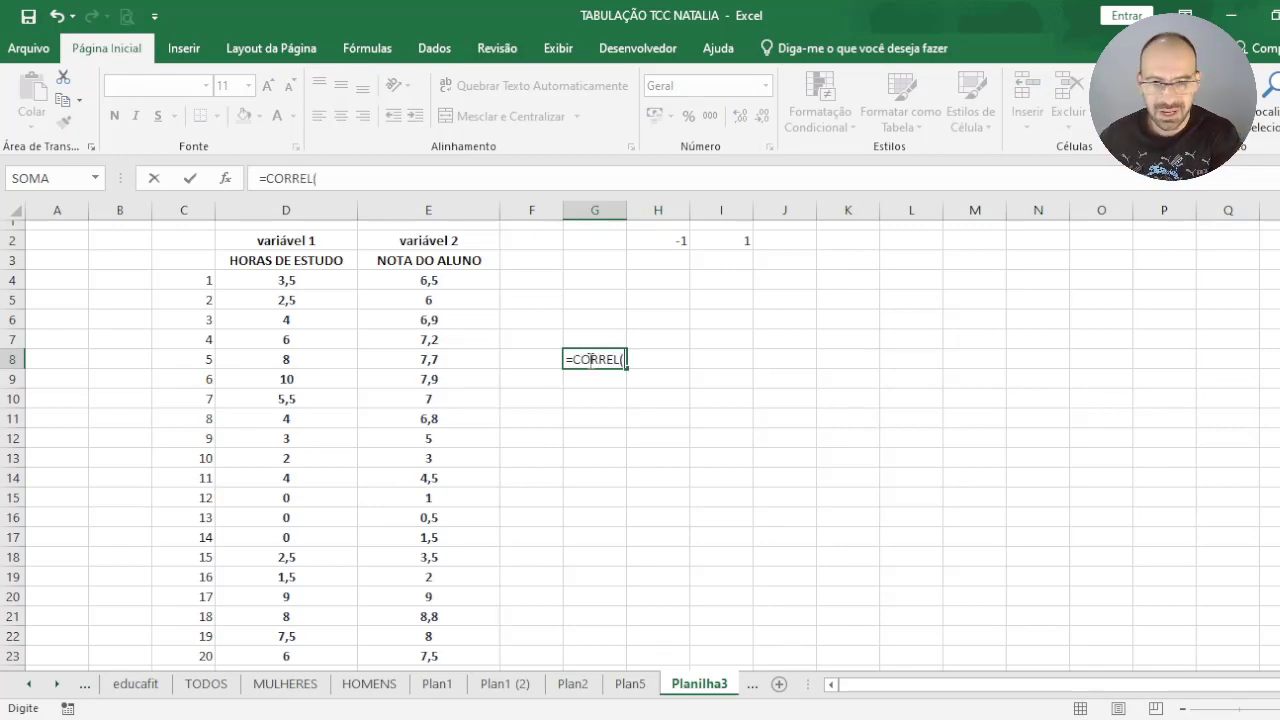
Complete the CORREL formula in G8 with D4:D23 as the first range and E4:E23 as the second
drag(286, 278, 358, 588)
scroll(420, 480, up, 1)
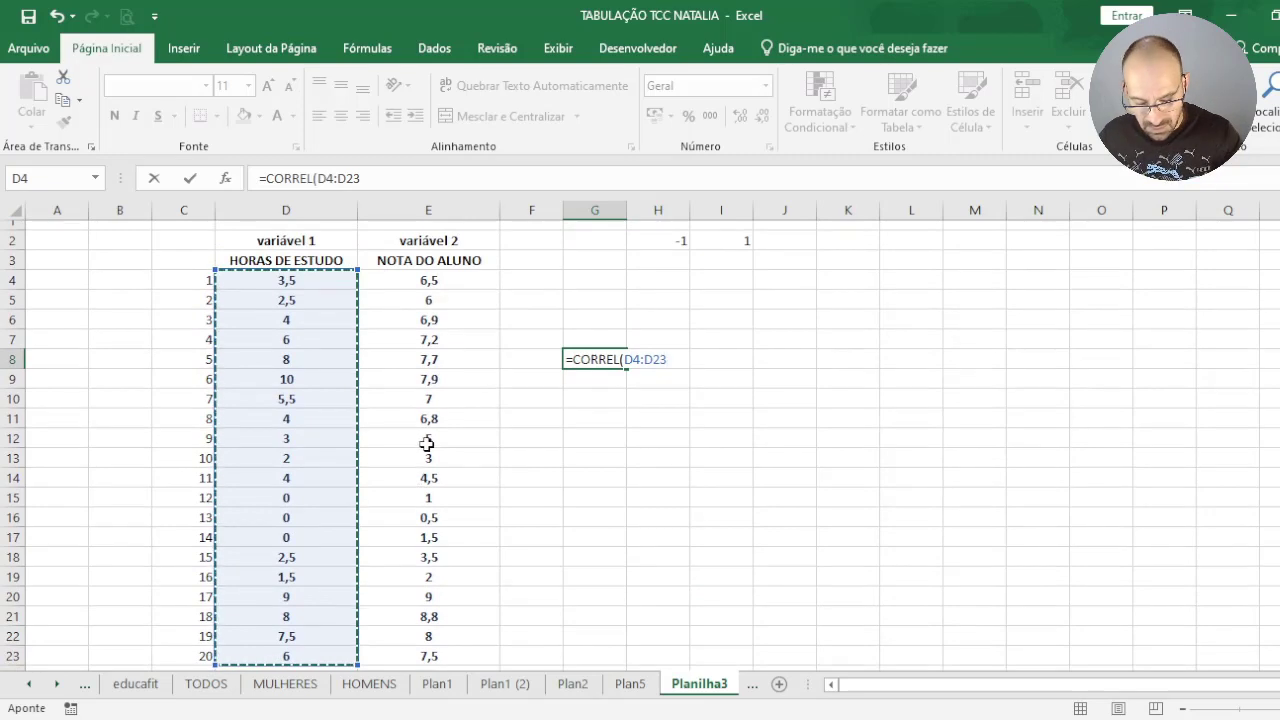
text(;)
drag(429, 280, 443, 660)
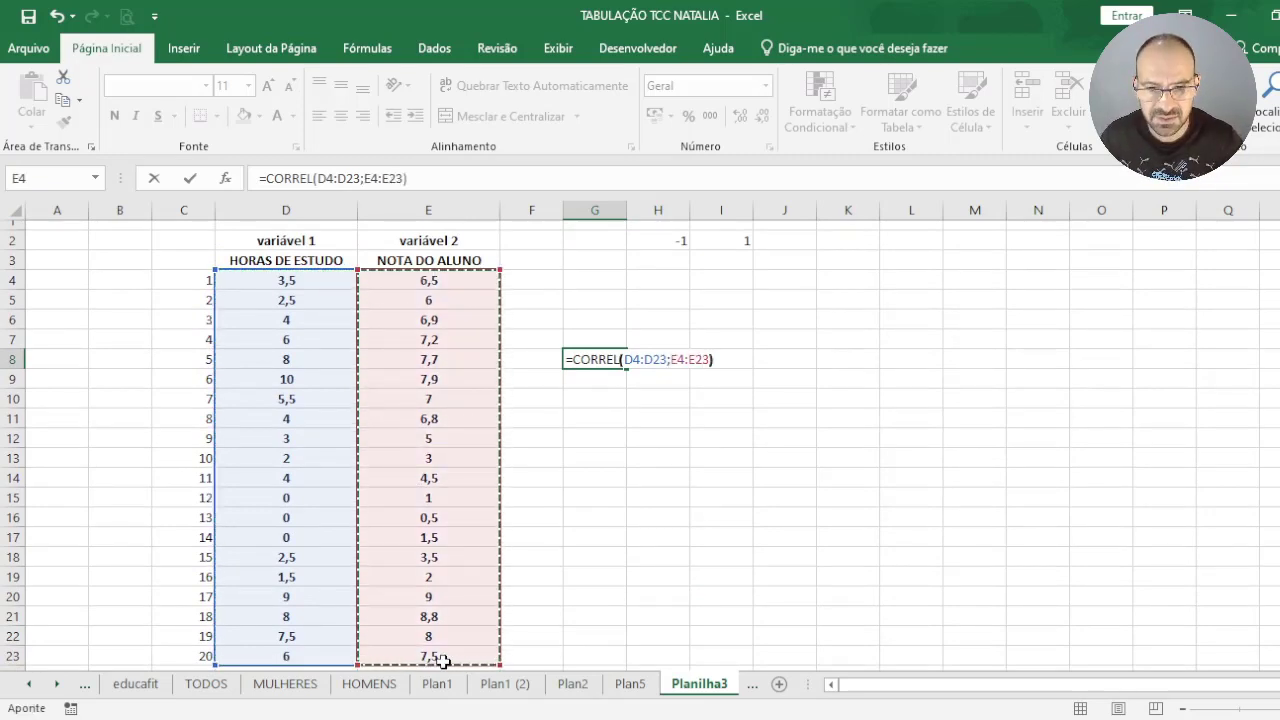
text())
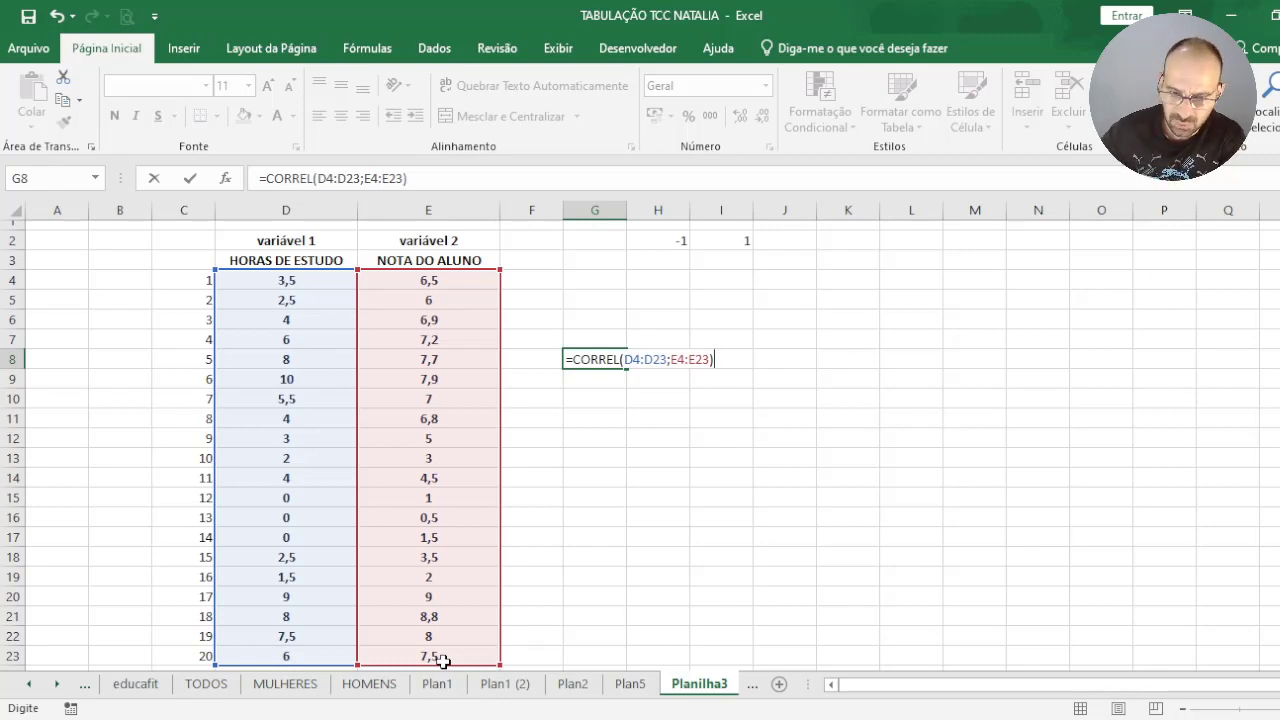
key(Return)
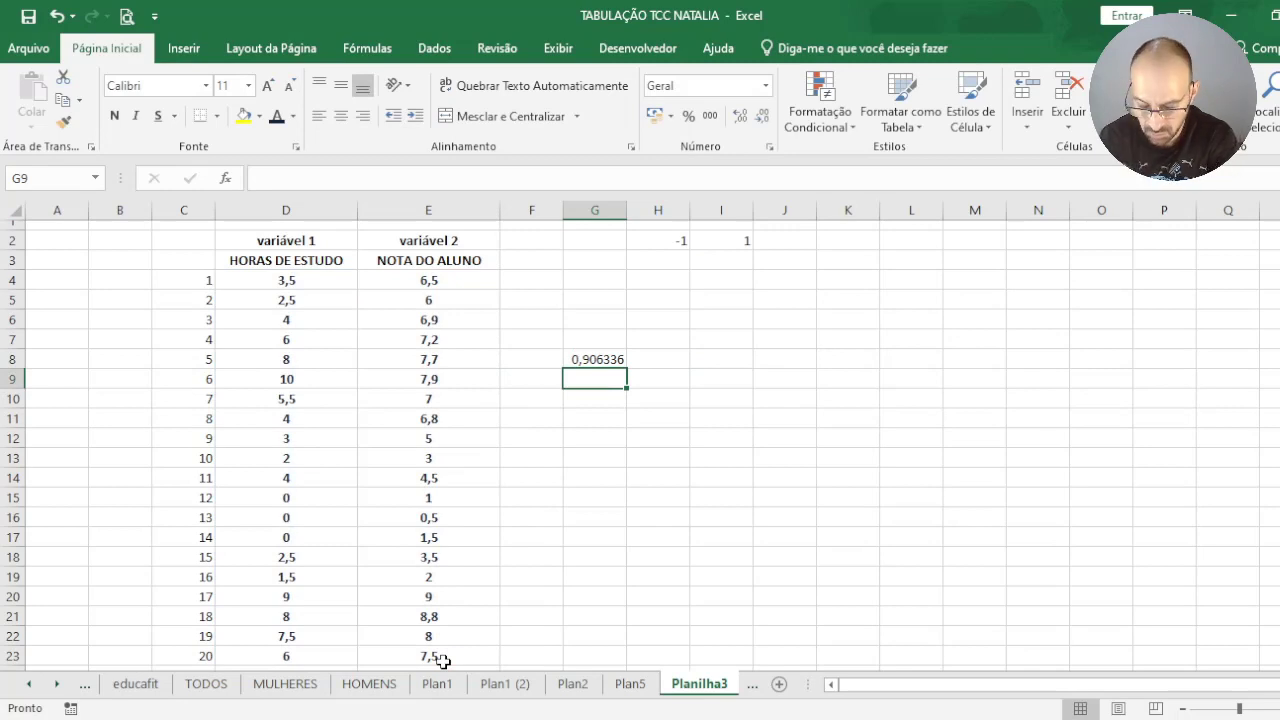
Format the correlation result in G8 as bold red text at font size 13
key(Up)
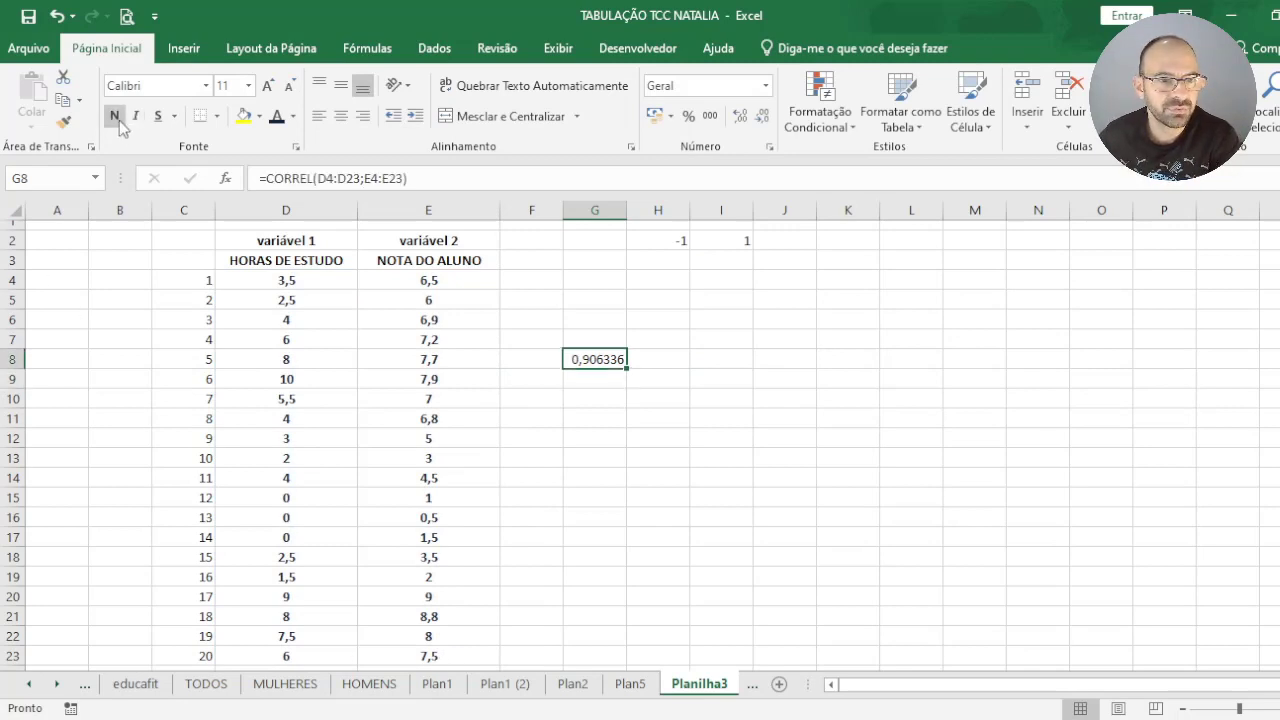
click(277, 116)
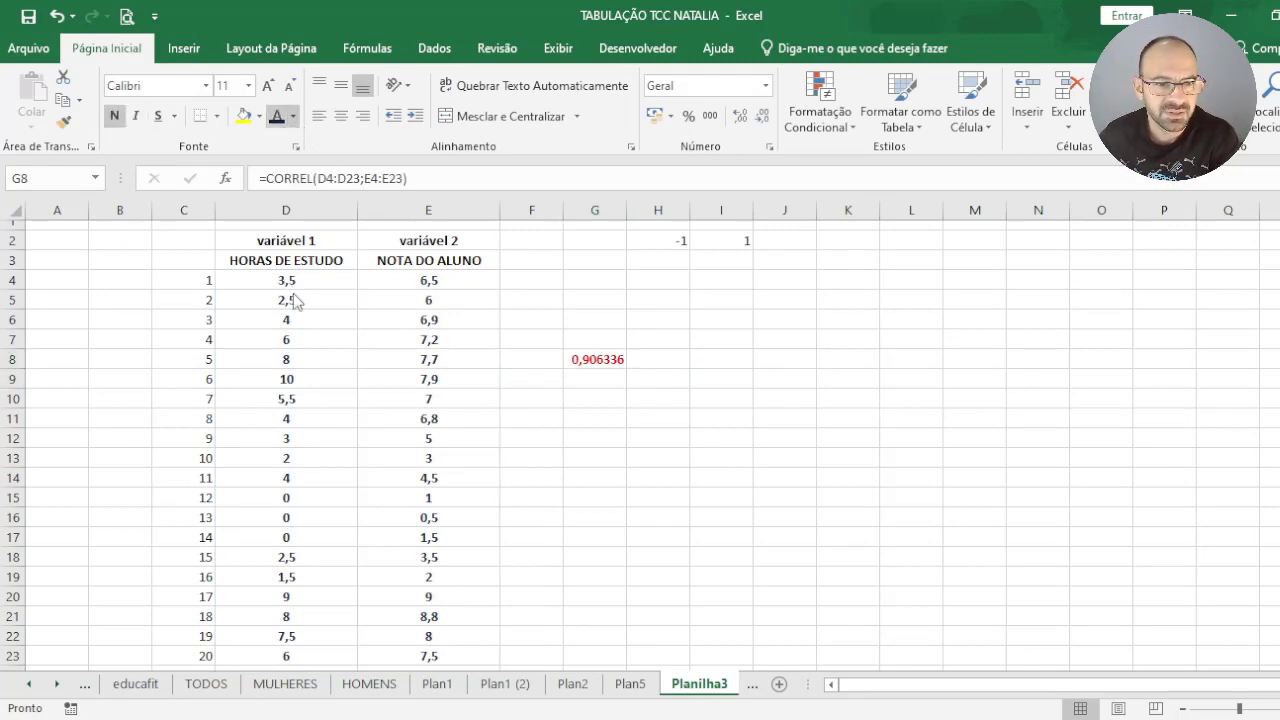
click(225, 85)
text(13)
key(Return)
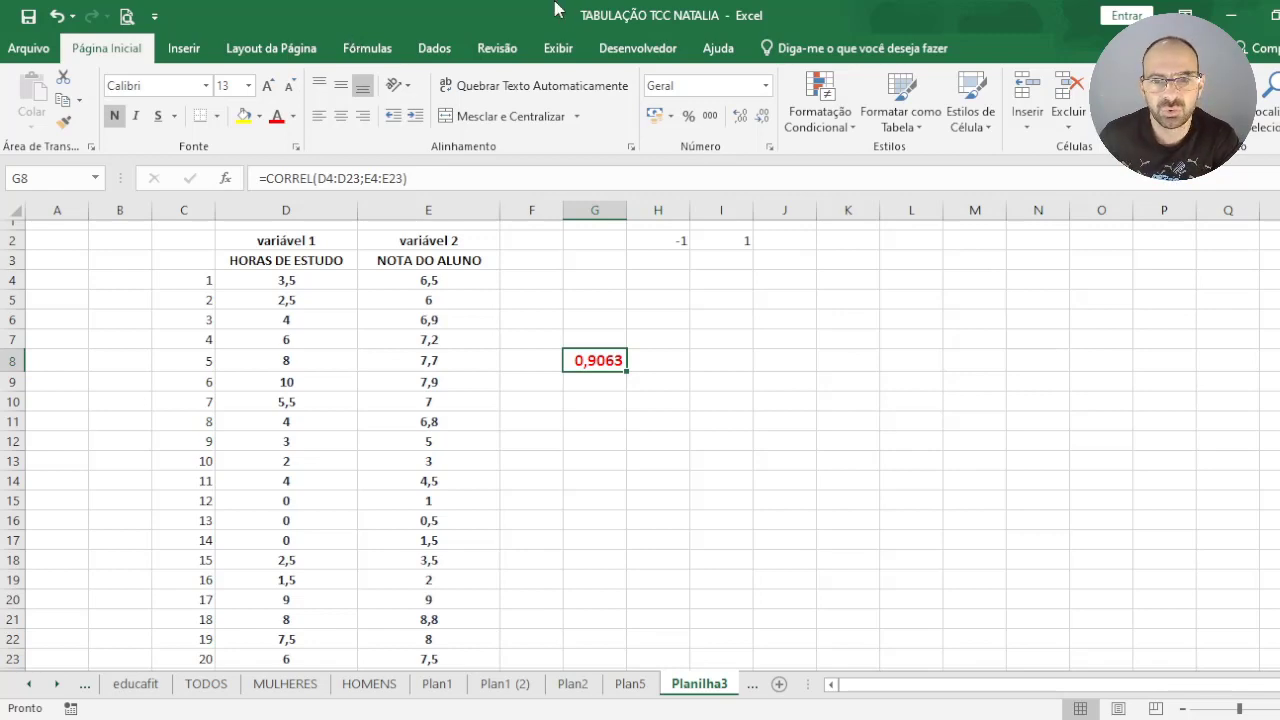
Display the correlation result in G8 with two decimal places and centre it in the cell
click(741, 118)
click(762, 118)
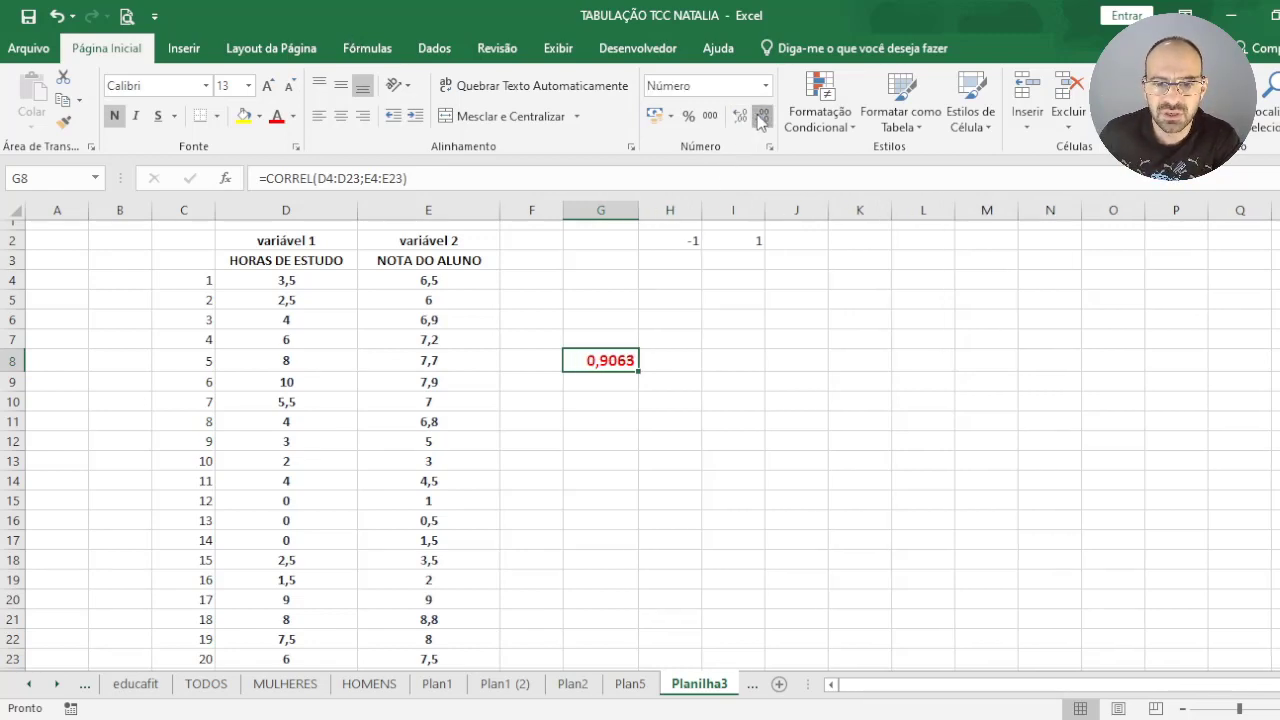
click(762, 118)
click(762, 118)
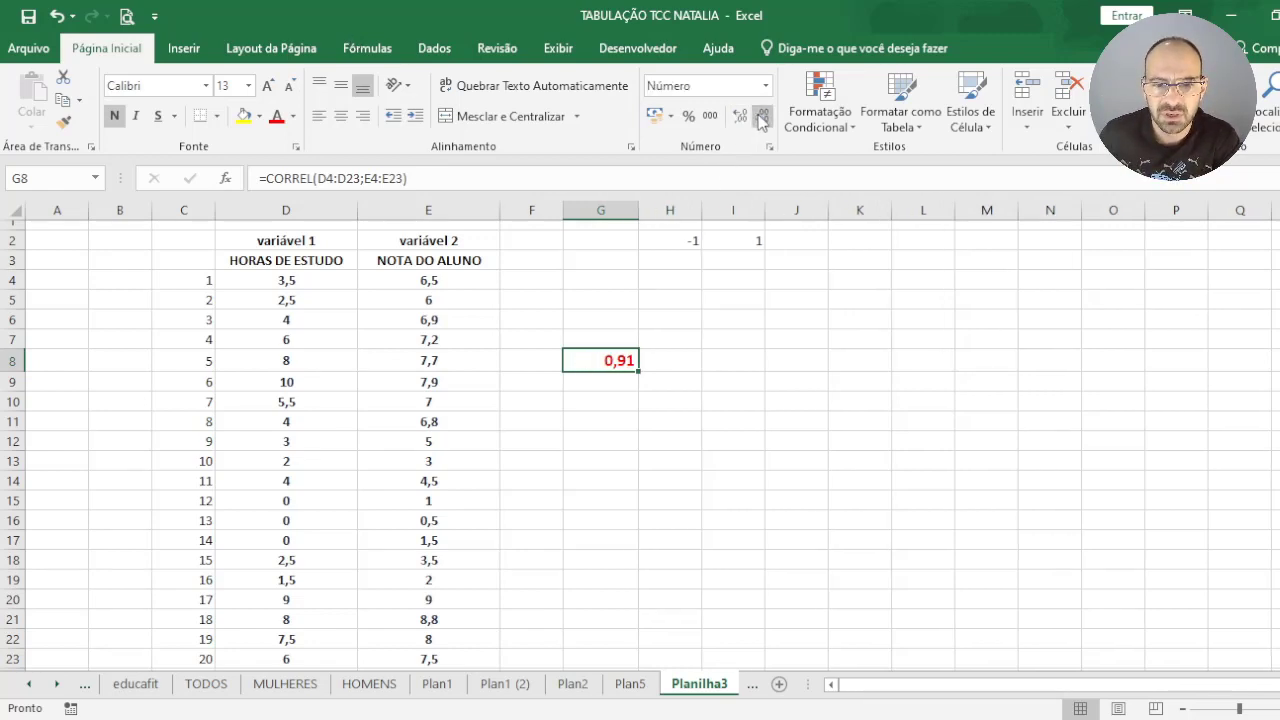
click(743, 400)
click(612, 358)
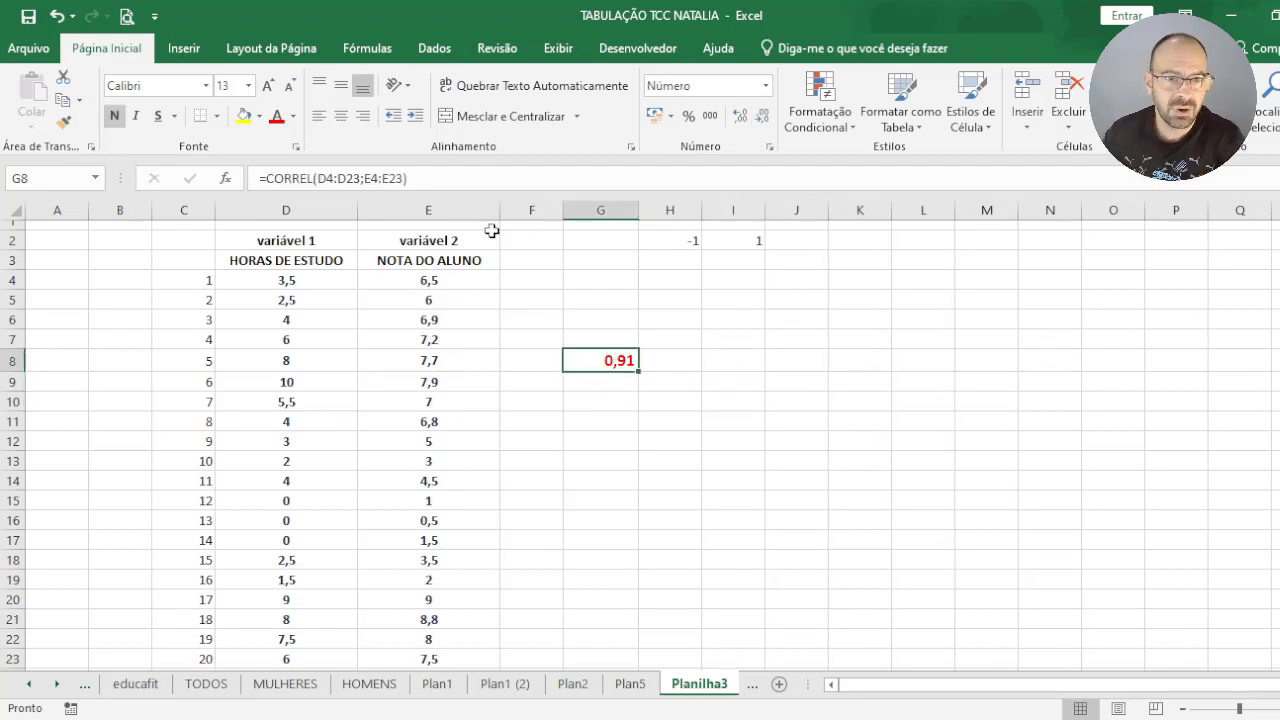
click(340, 116)
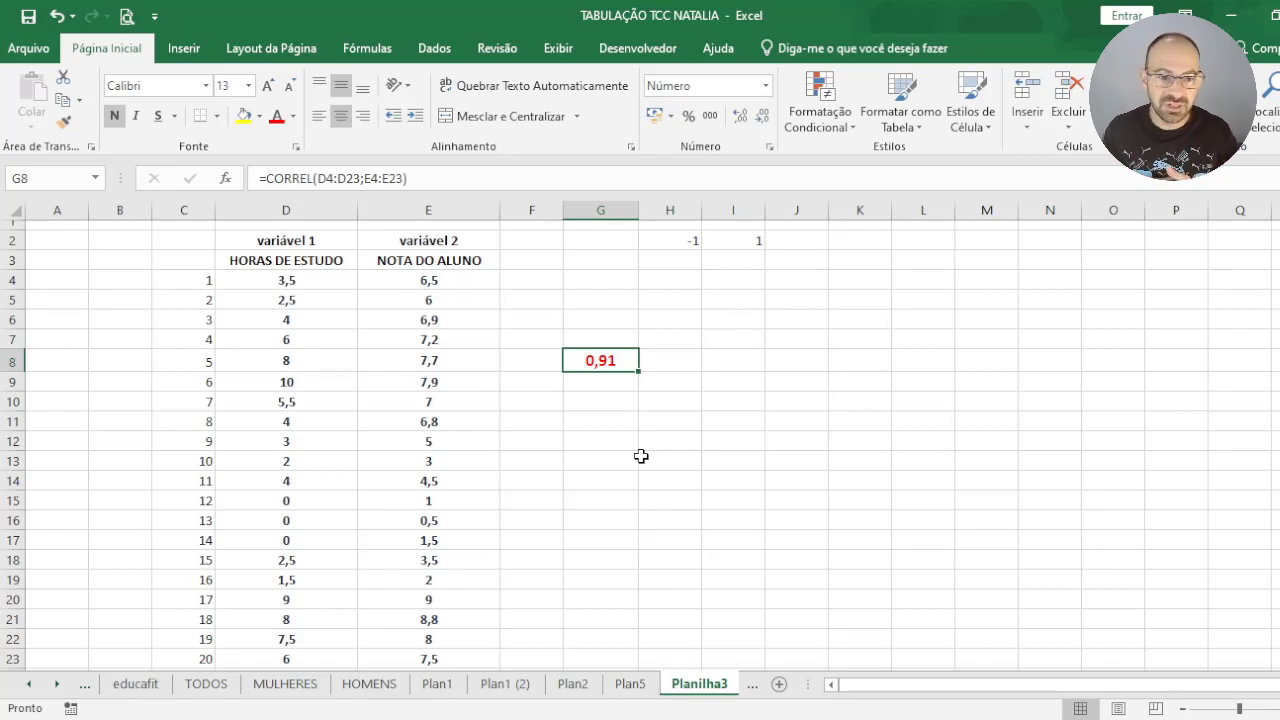
Try 6 study hours in D11 and a grade of 9 in E11, and undo both changes
click(265, 421)
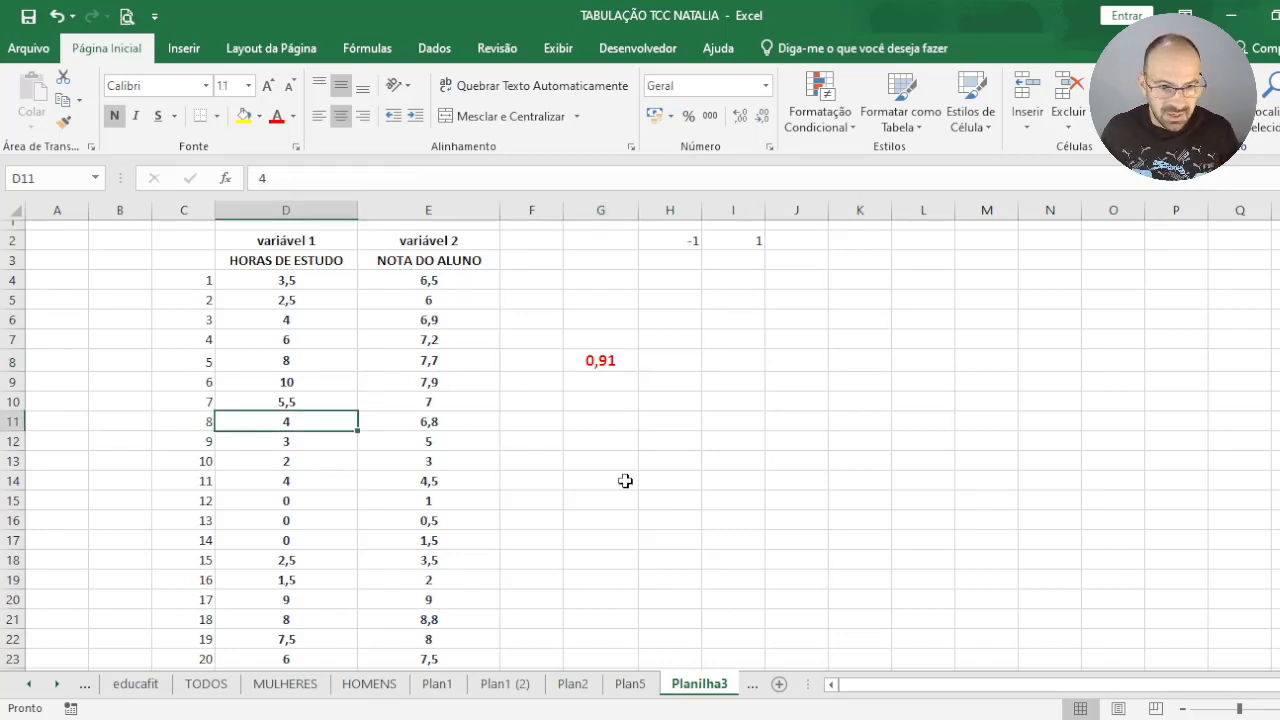
text(6)
key(Return)
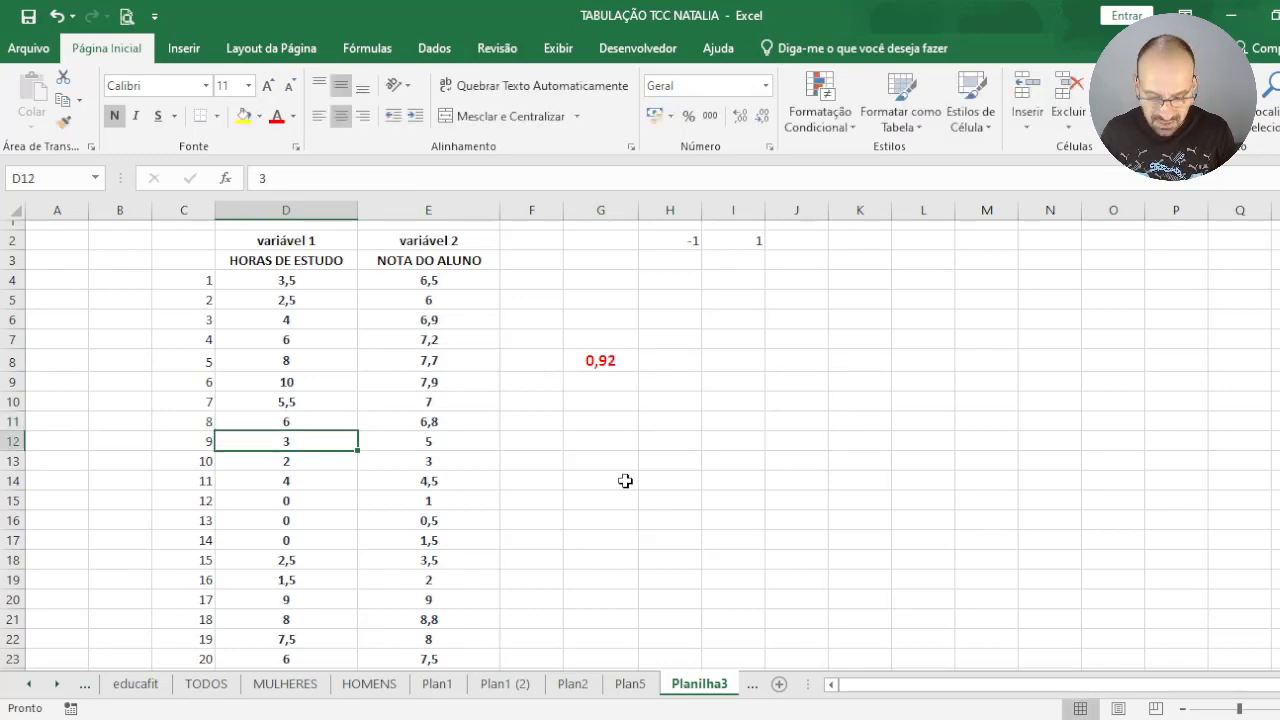
key(Up)
key(Right)
text(9)
key(Return)
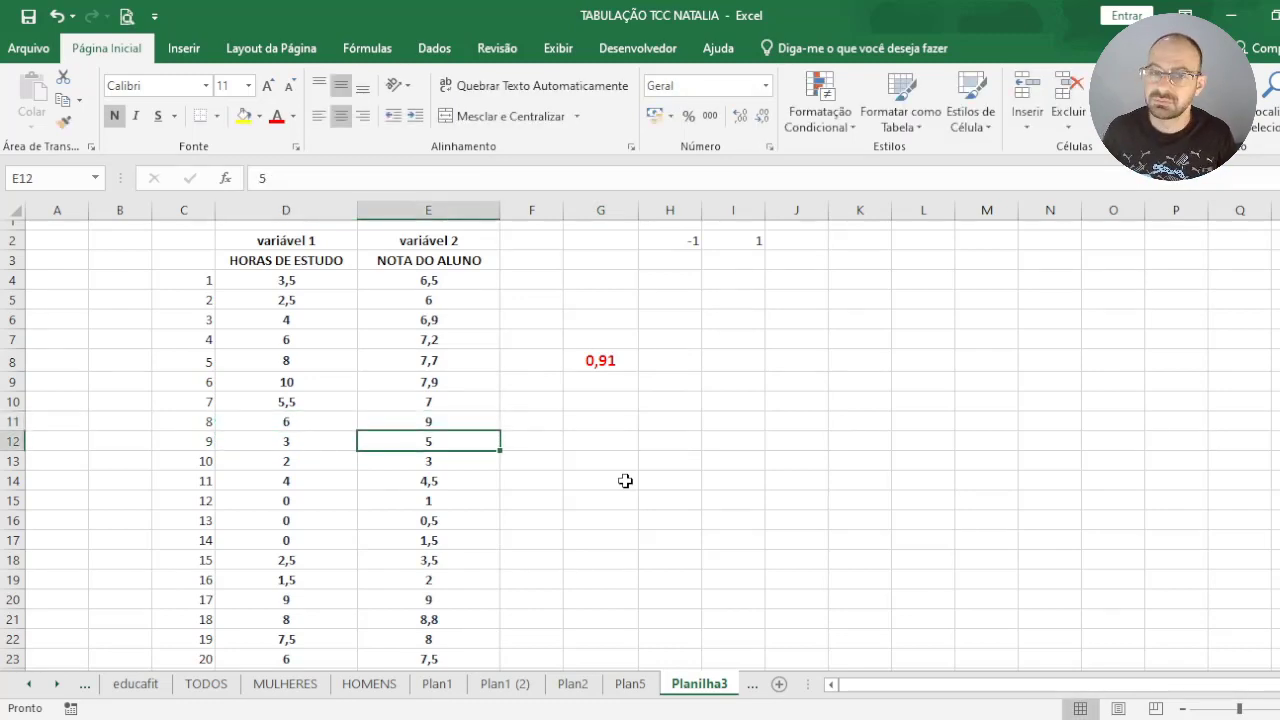
key(ctrl+z)
key(ctrl+z)
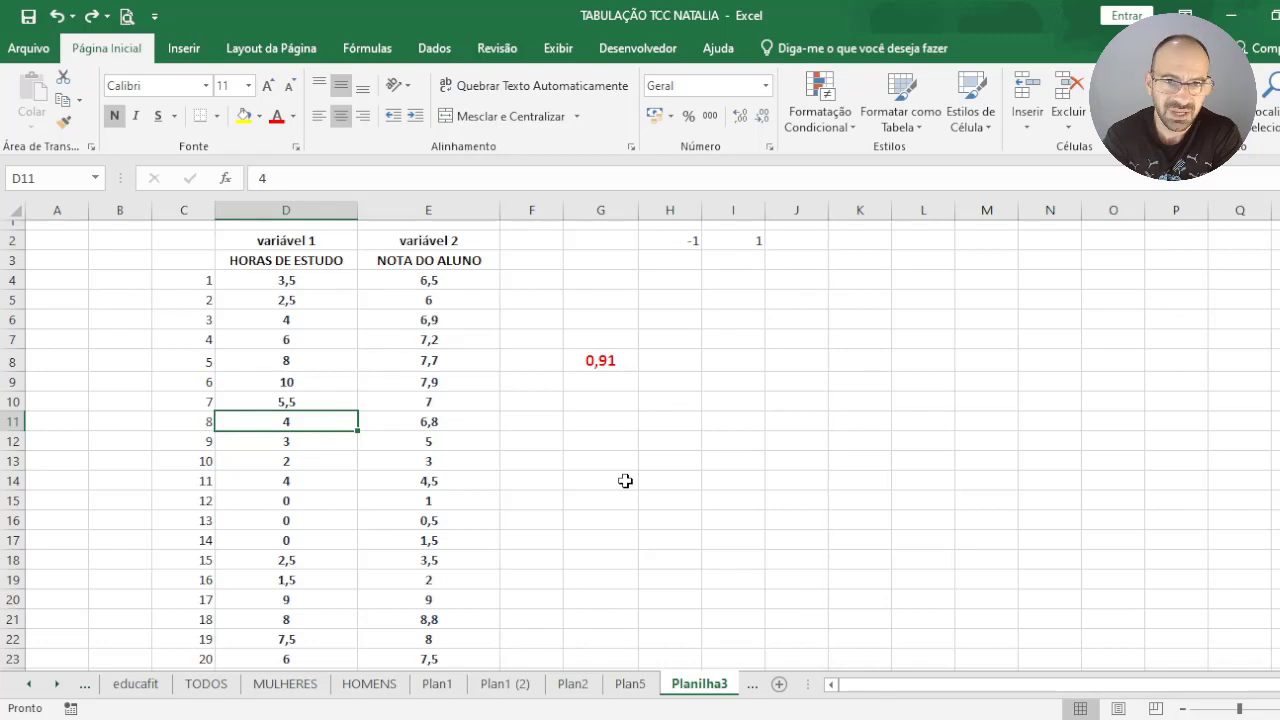
drag(300, 281, 305, 574)
scroll(305, 574, up, 1)
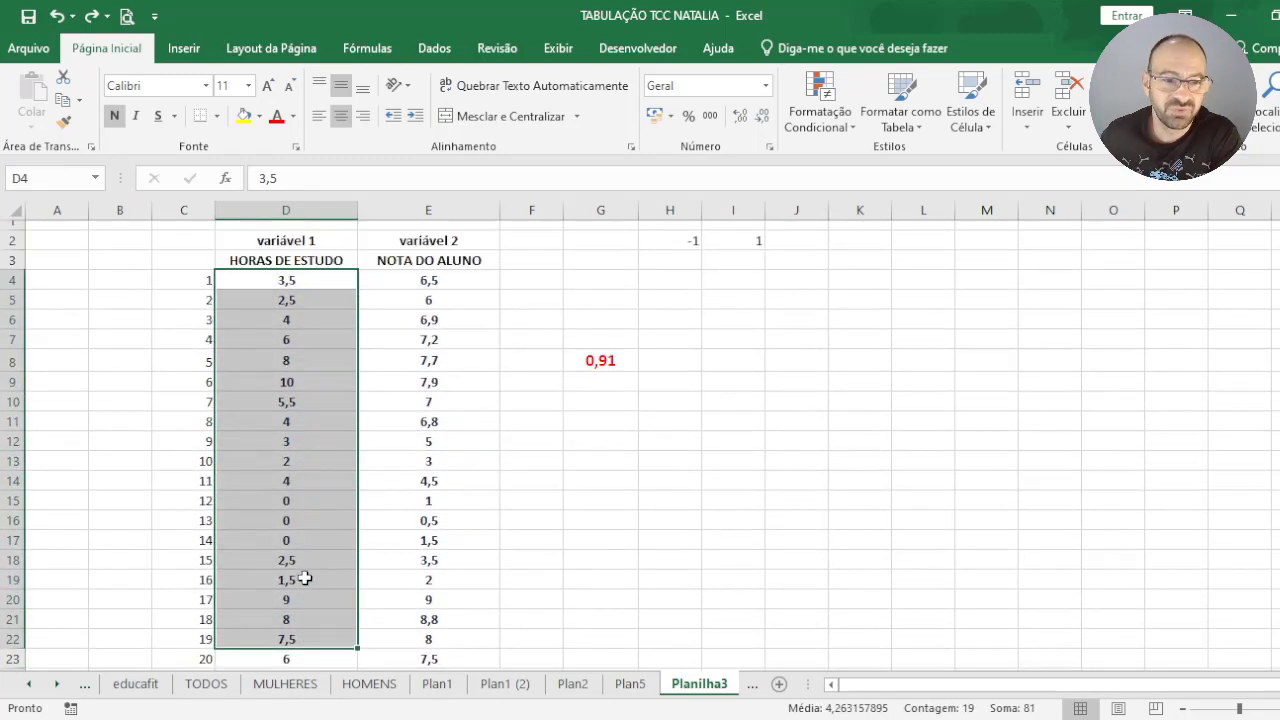
click(312, 421)
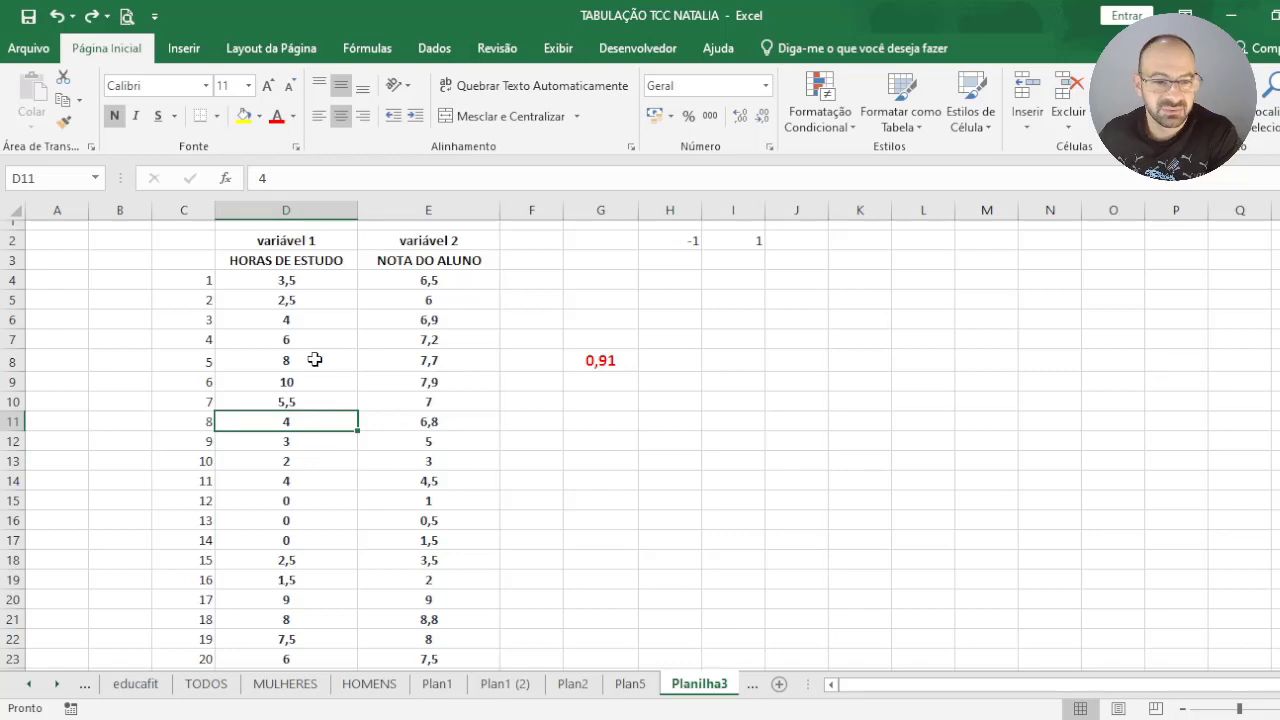
click(292, 383)
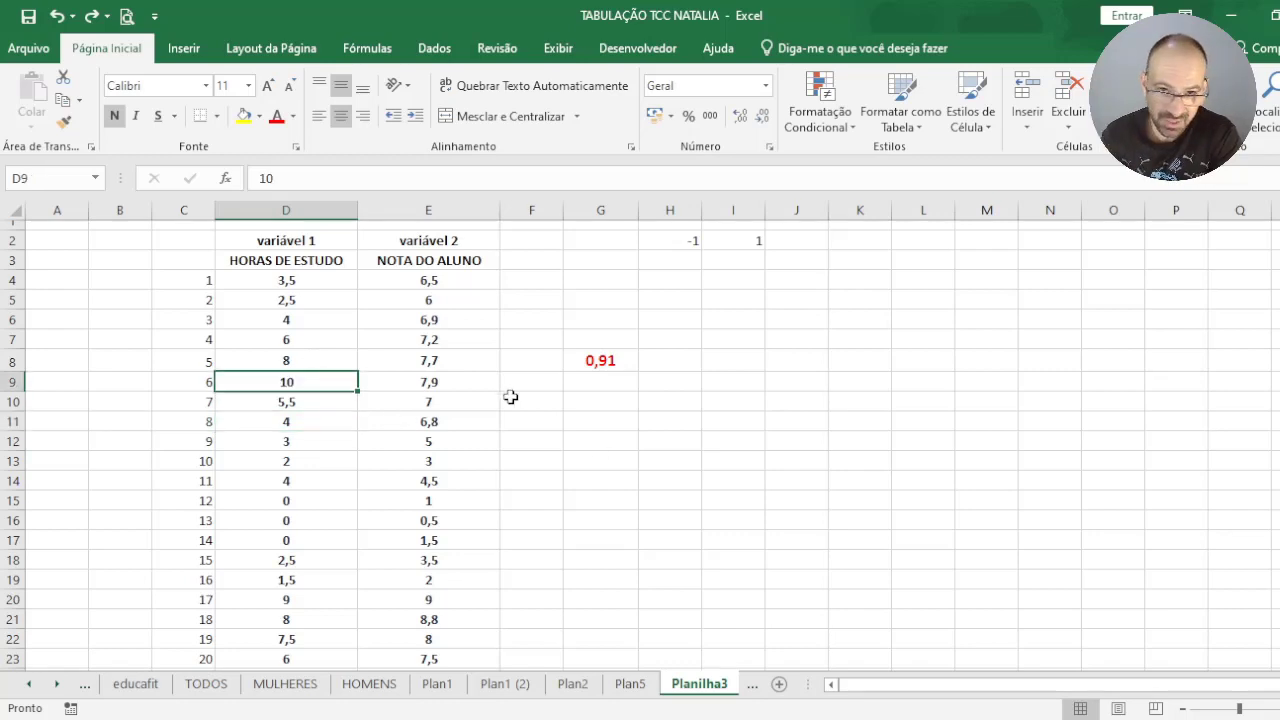
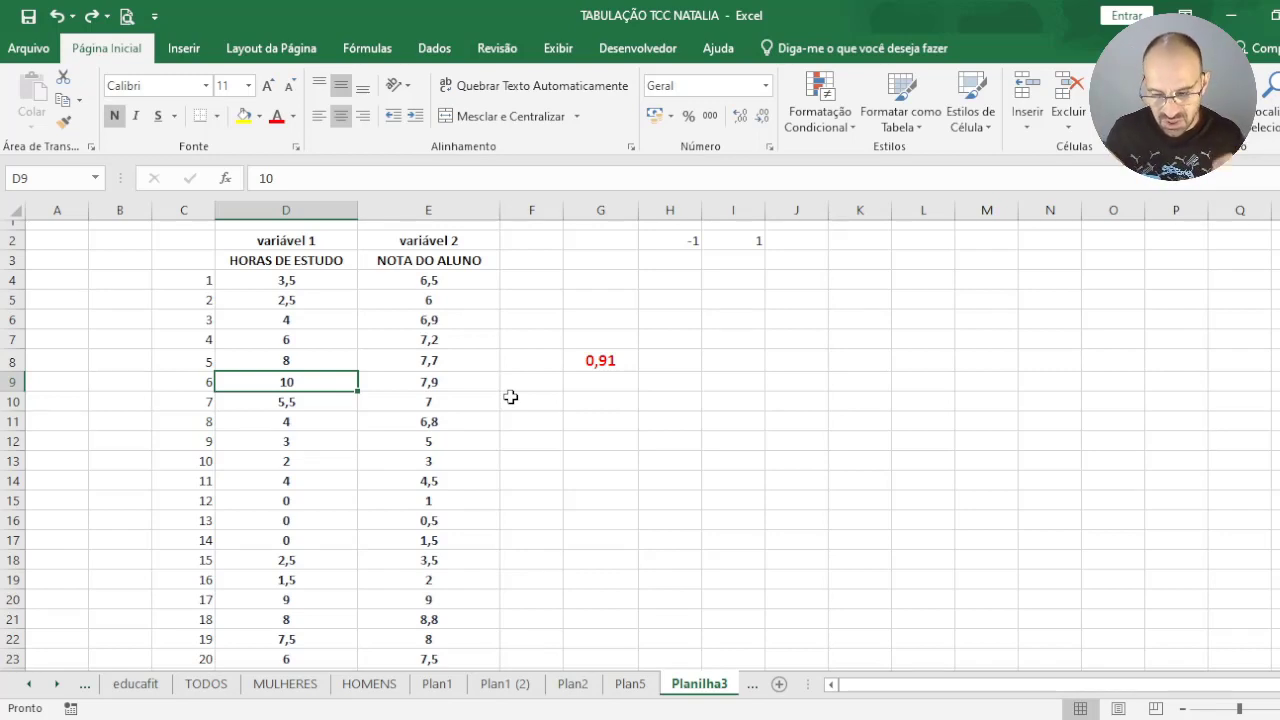
Rename the variable headers to TEMPO FORA DE CASA in D3 and GASTO COM ENERGIA in E3
click(324, 260)
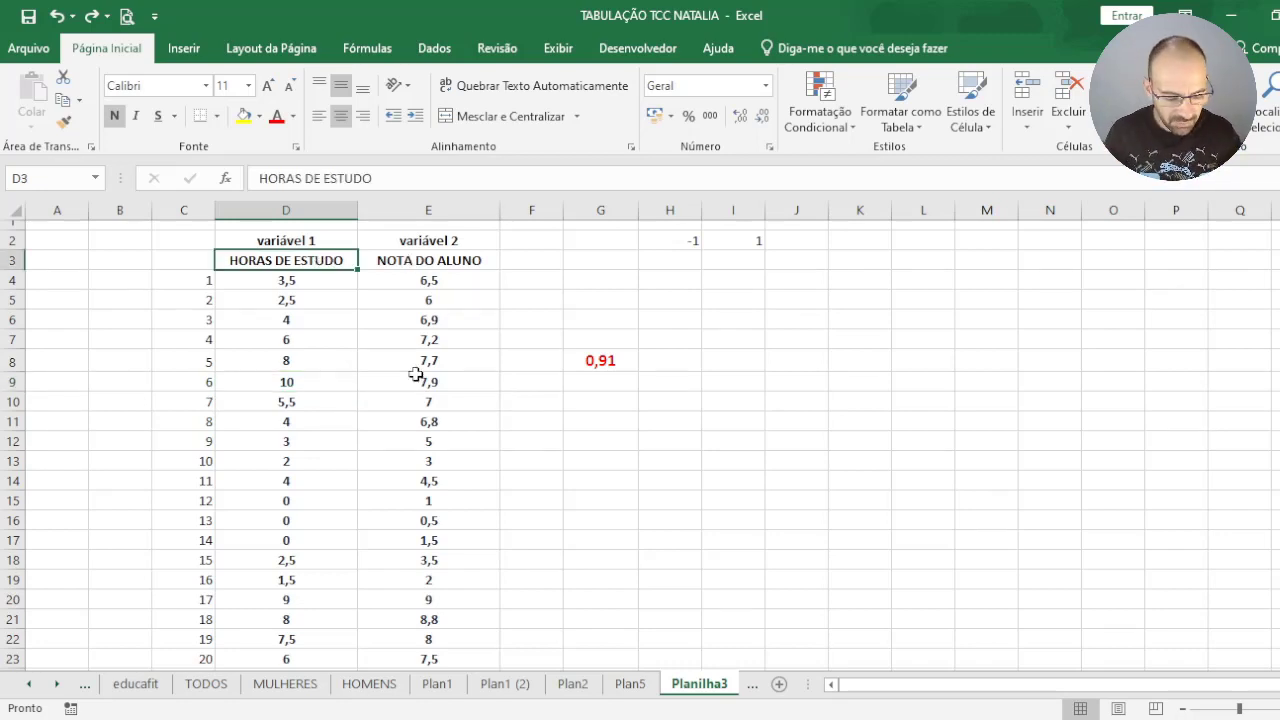
text(TEMPO FORA DE CASA)
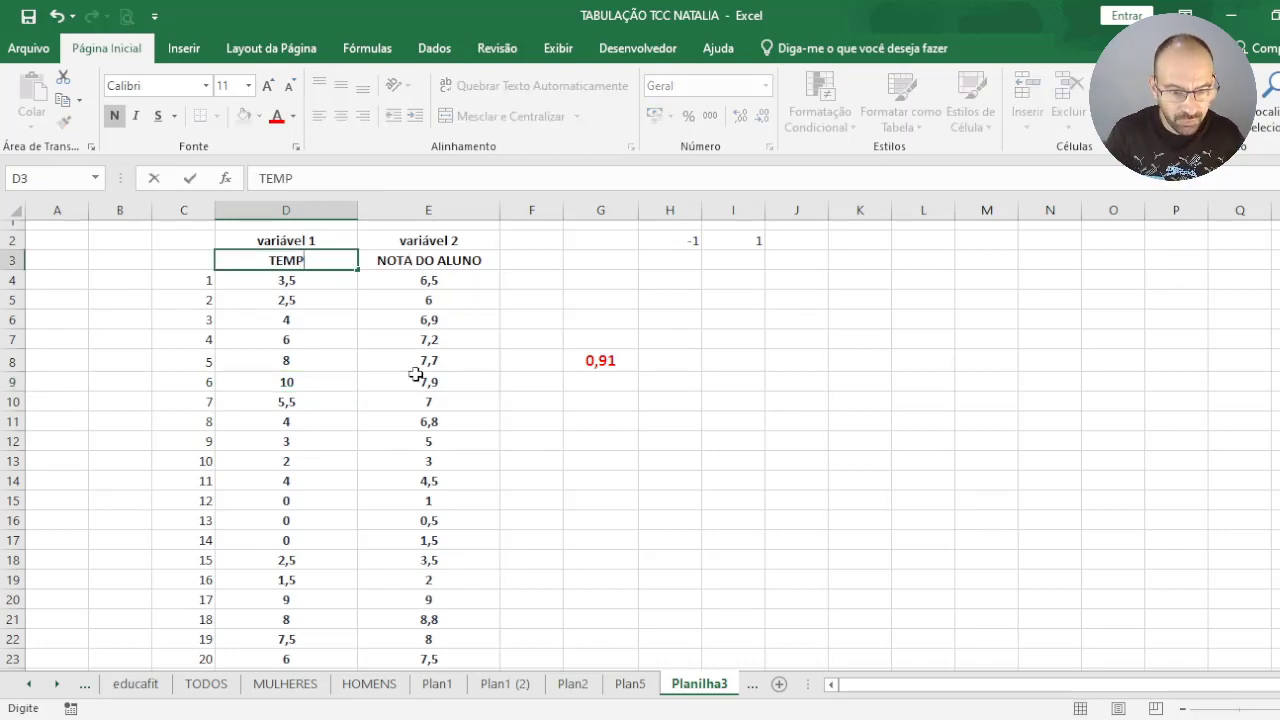
key(Right)
text(GASTO COM ENERGIA)
key(Return)
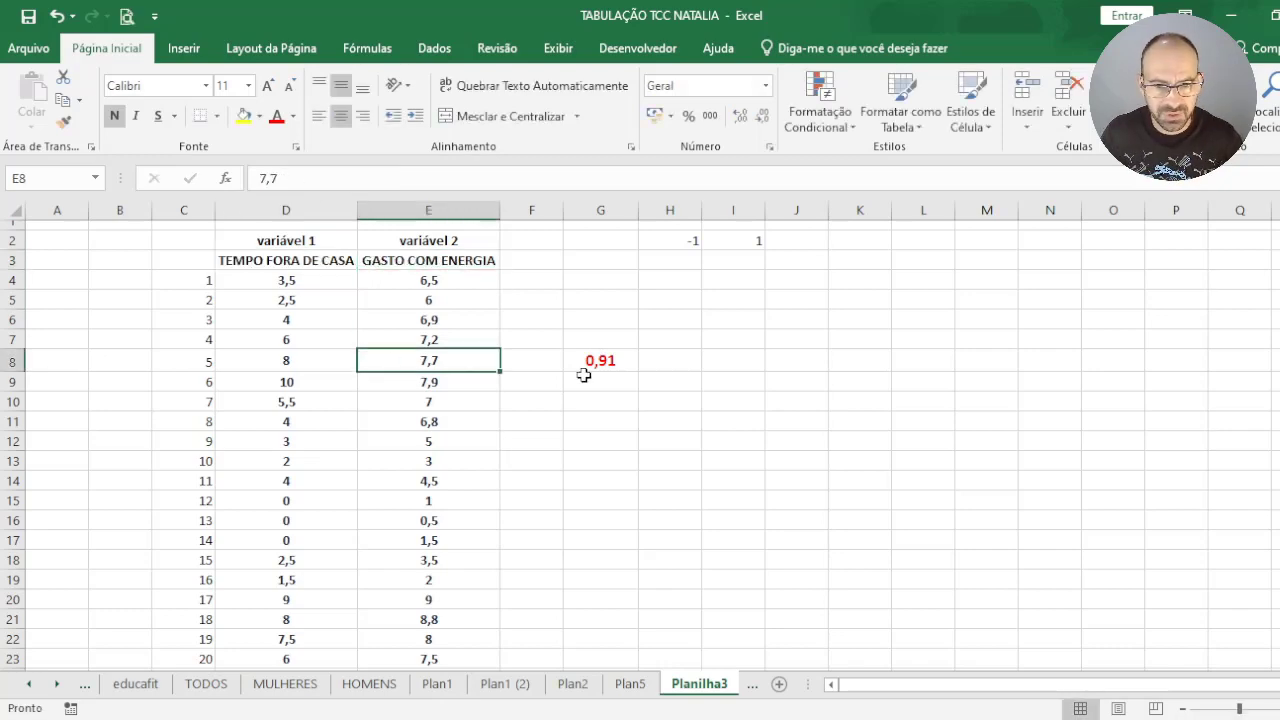
Clear the correlation formula in G8 and the old sample data of both variables in D4:E23
click(620, 362)
key(Delete)
click(623, 444)
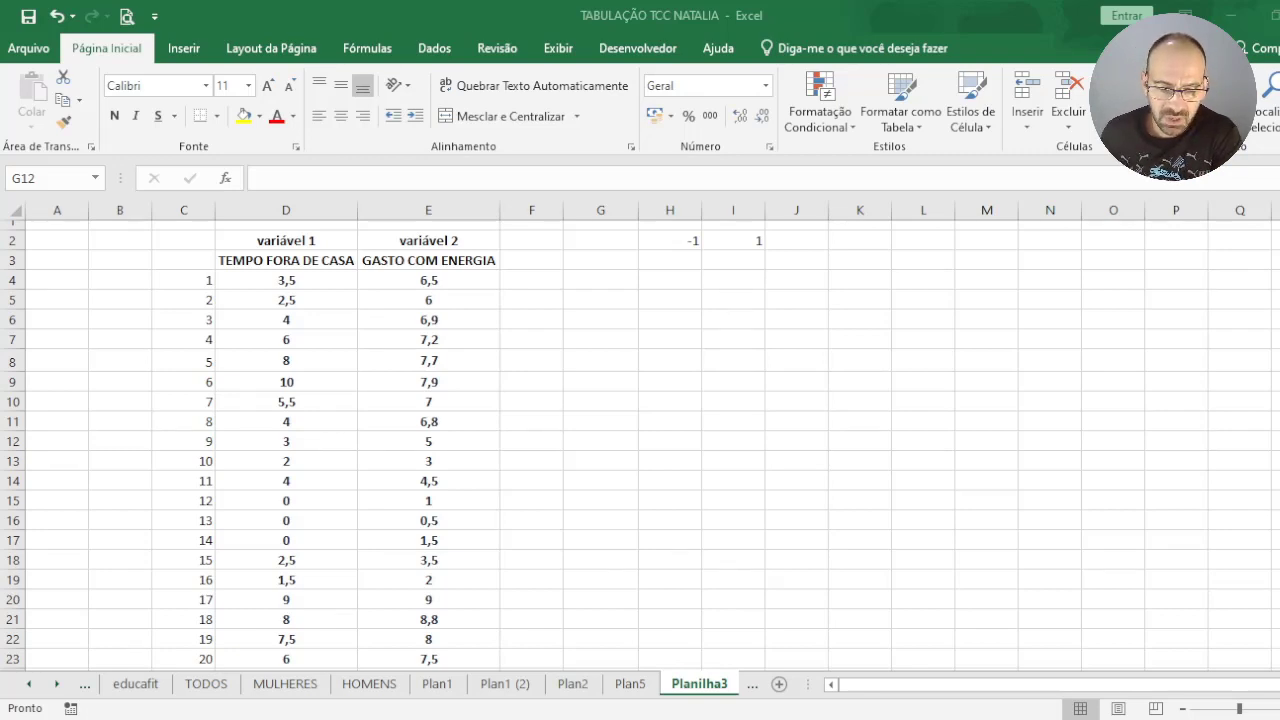
key(alt+Tab)
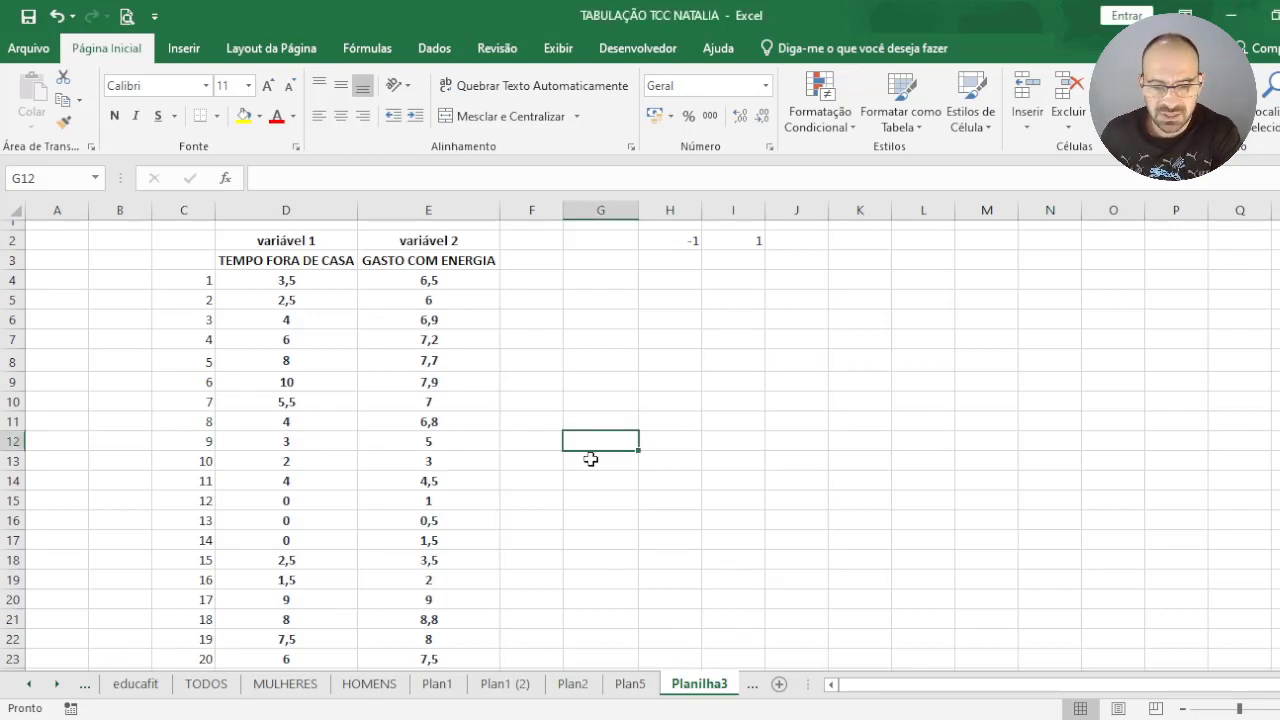
drag(300, 280, 437, 583)
scroll(298, 465, up, 2)
key(Delete)
Enter the first TEMPO FORA DE CASA values in D4:D8: 10, 5, 6, 7 and 8
click(290, 280)
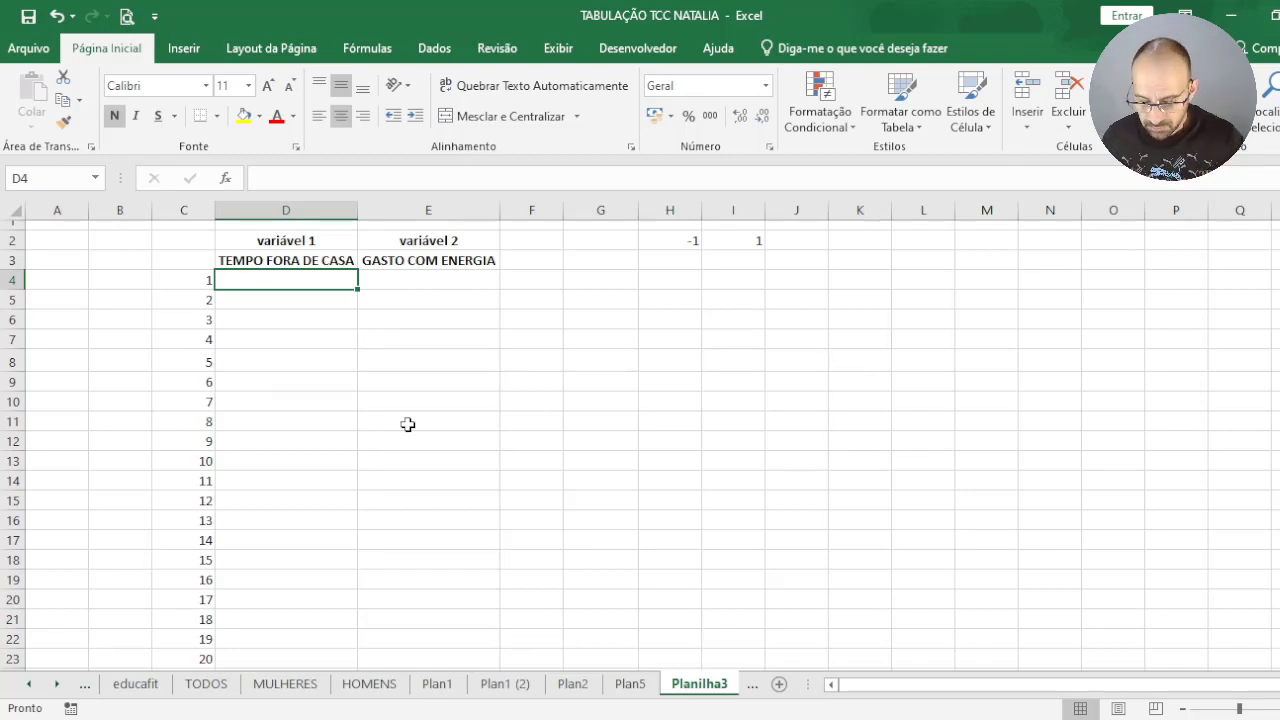
text(10)
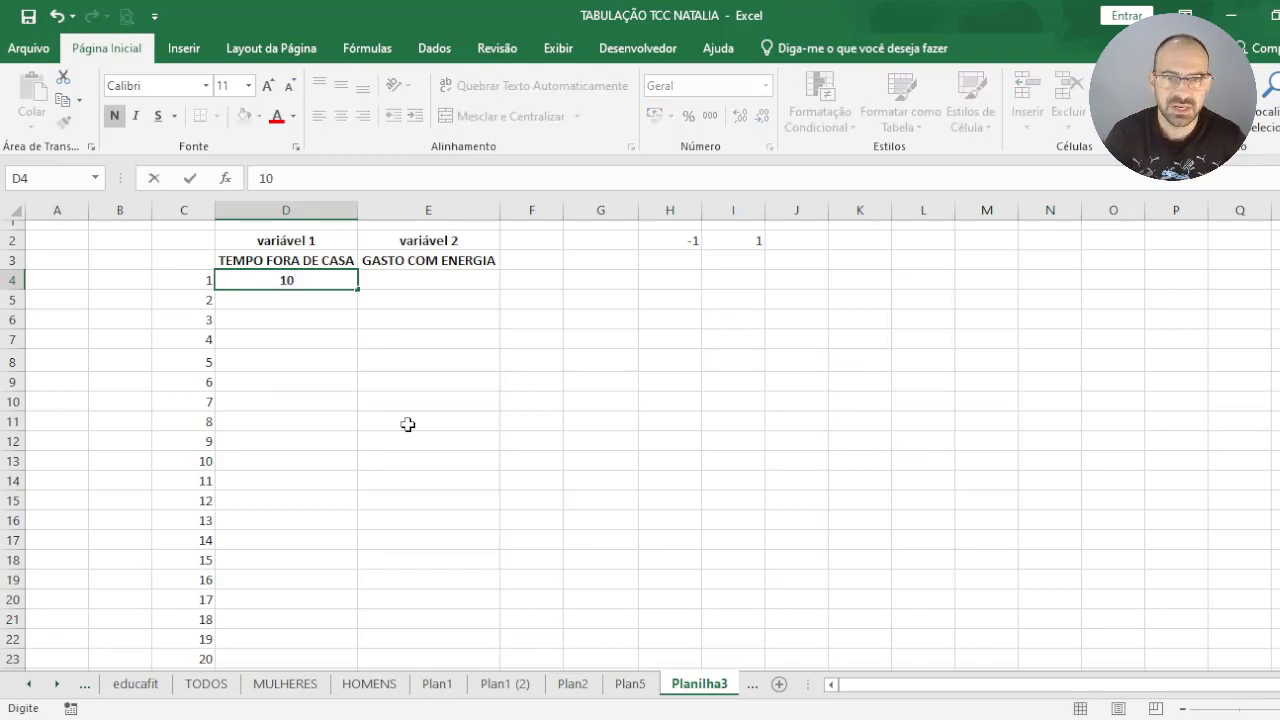
key(Return)
text(5)
key(Return)
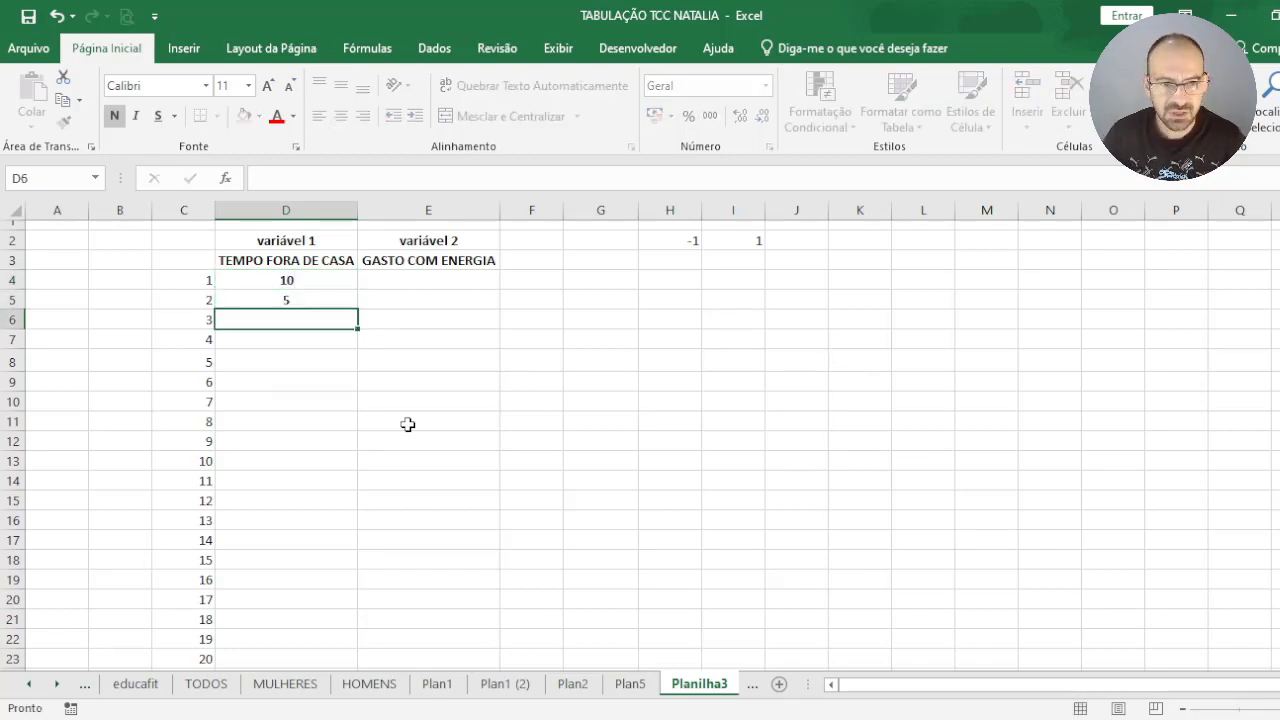
text(6)
key(Return)
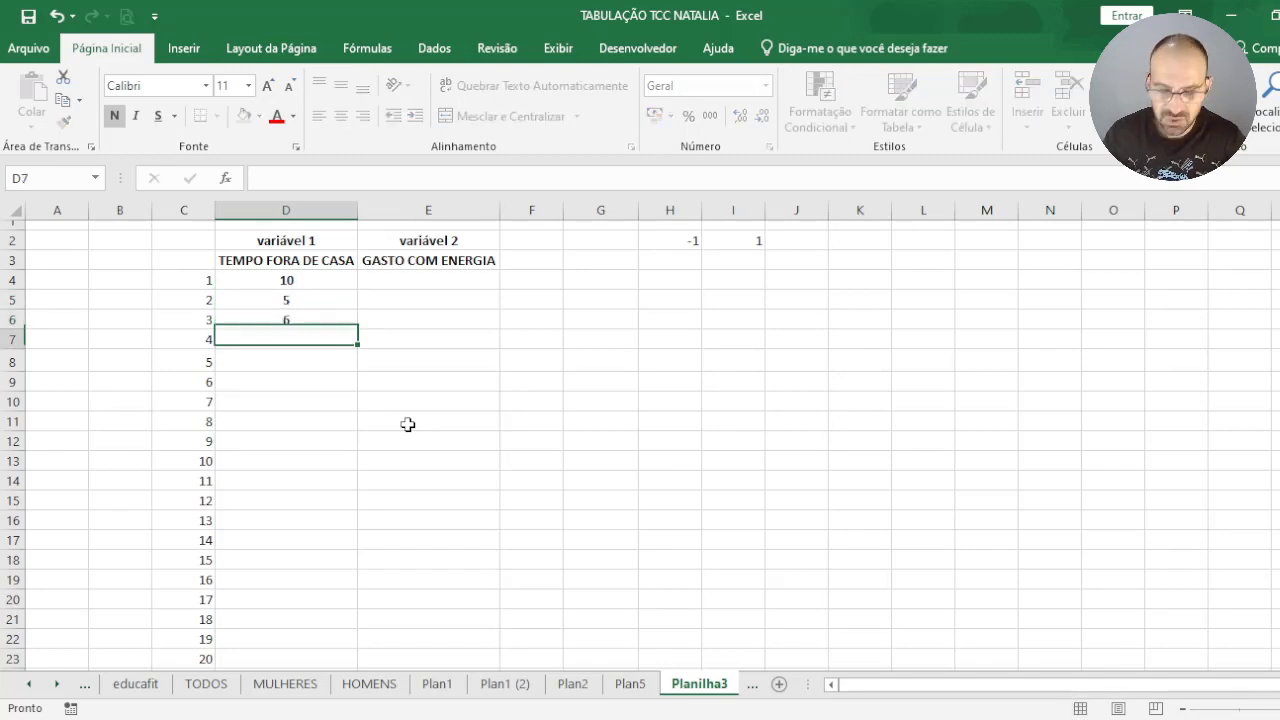
text(7)
key(Return)
text(8)
key(Return)
Continue the TEMPO FORA DE CASA column in D9:D18 with 10, 9, 8, 7, 56, 4, 8, 7, 96 and 4
text(10 9 )
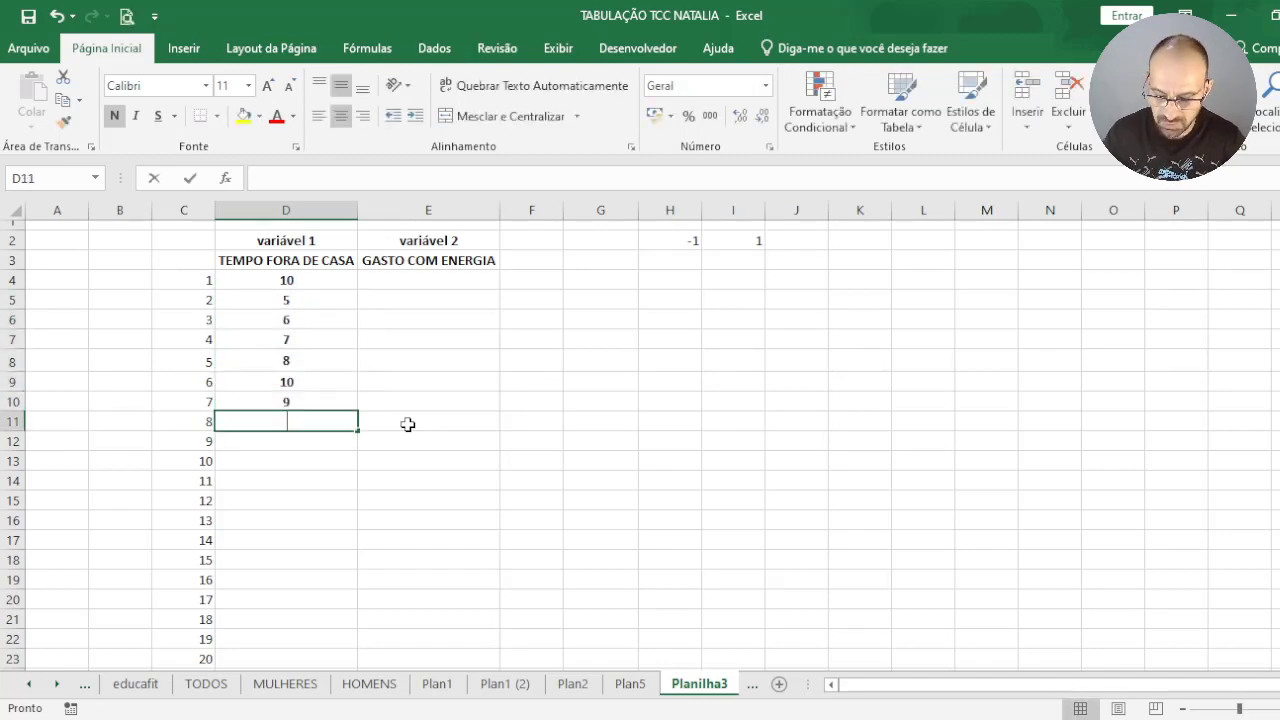
text(8 7 56 4 8)
key(Return)
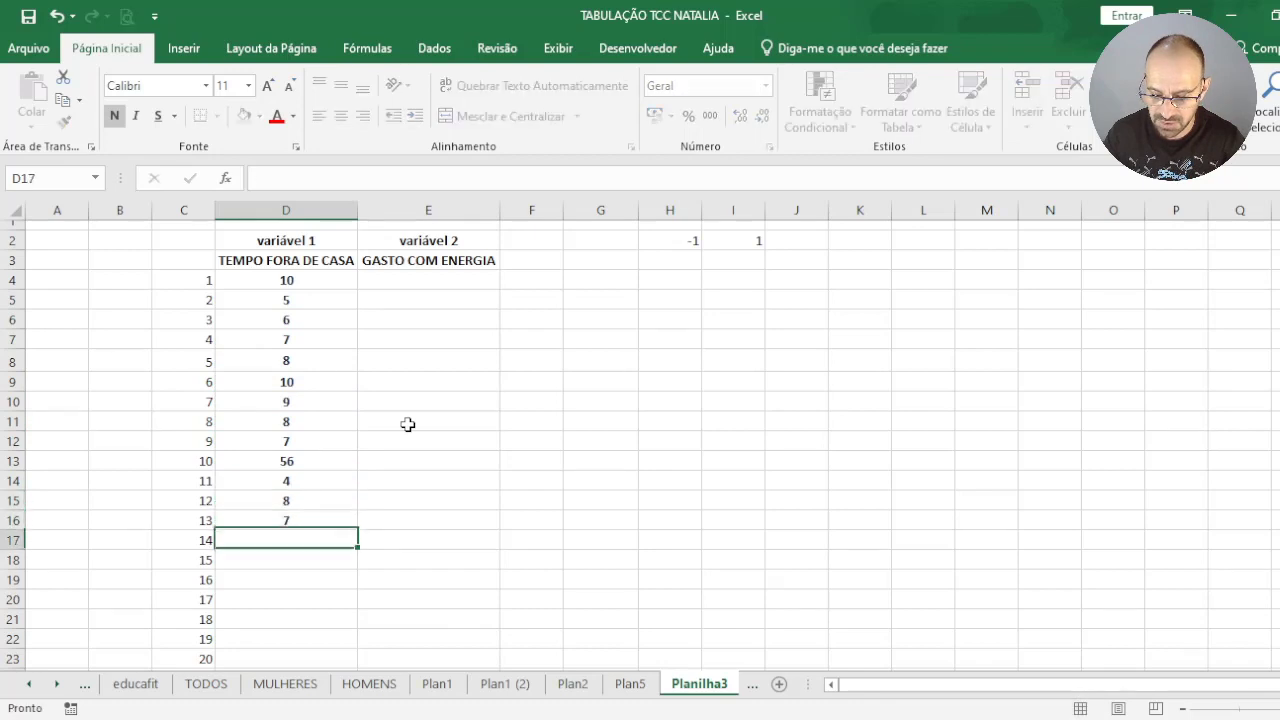
text(7)
key(Return)
text(96)
key(Return)
text(4)
Correct the mistyped time values, setting D13 to 6 and D17 to 5
key(Up)
key(Up)
key(Up)
key(Up)
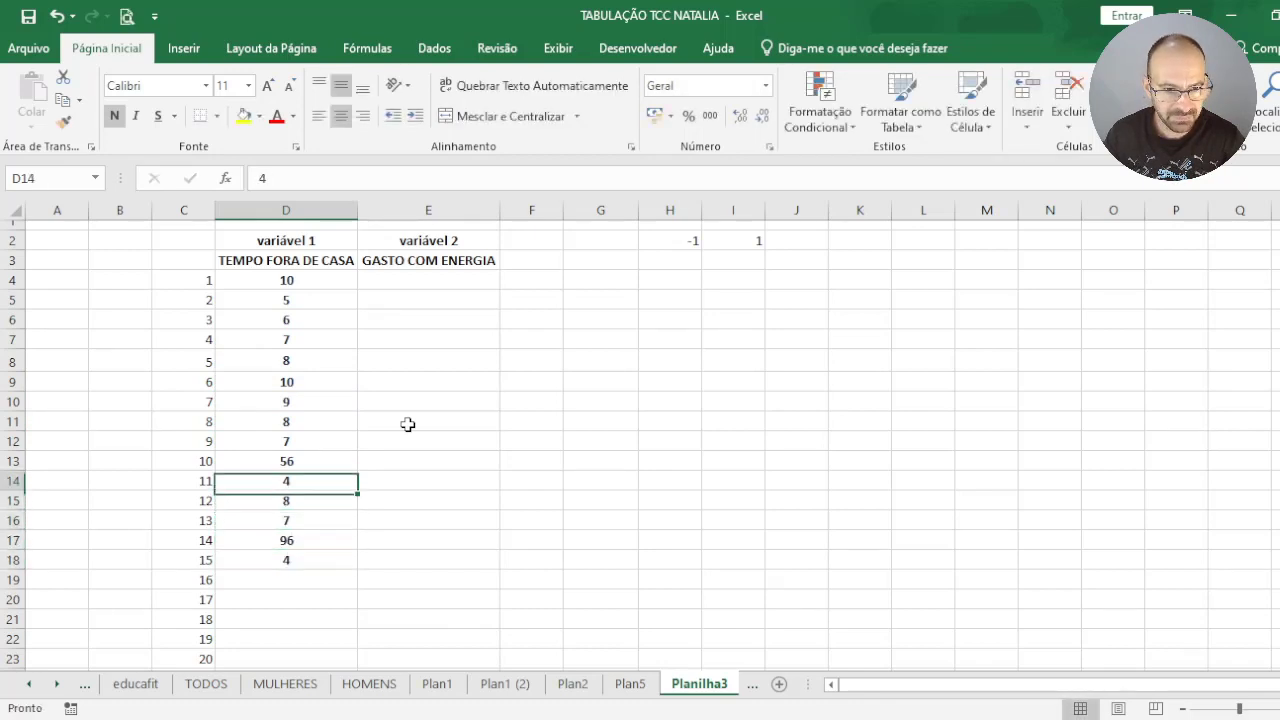
key(Up)
text(6)
key(Return)
key(Down)
key(Down)
key(Up)
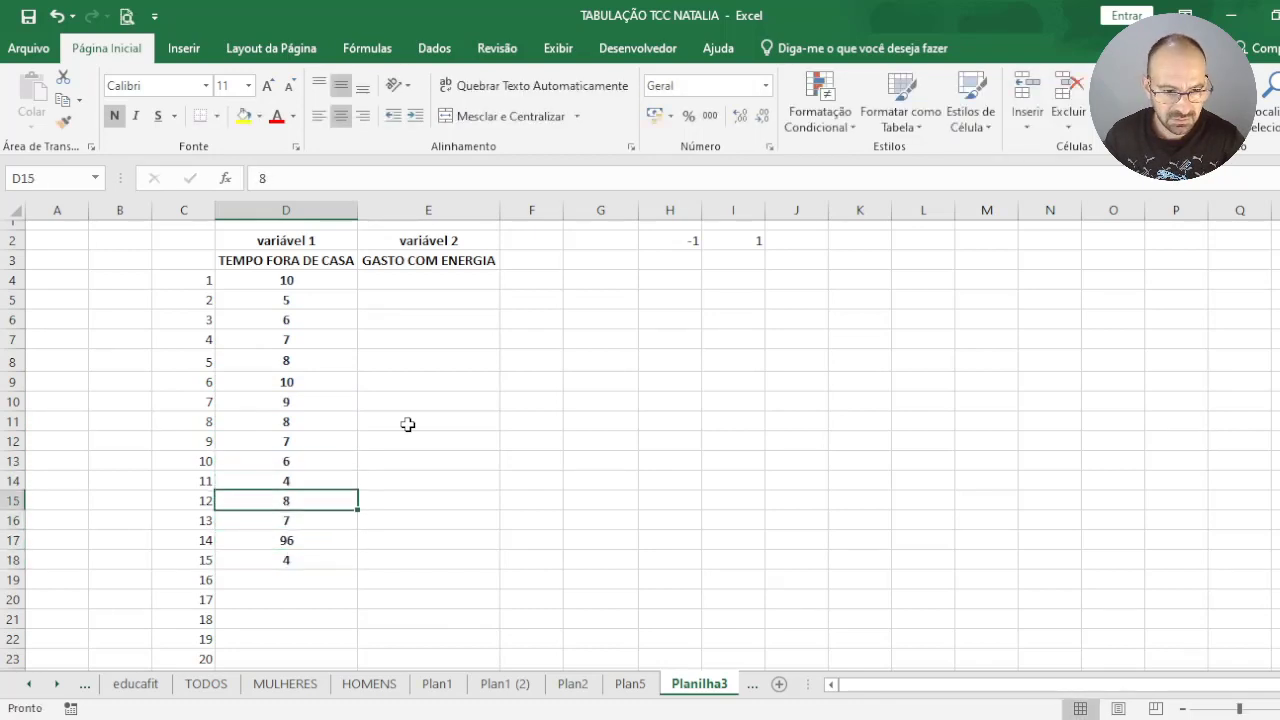
key(Down)
key(Down)
text(5)
key(Return)
Enter 9, 10, 12 and 14 as the TEMPO FORA DE CASA values in D19:D22
key(Down)
text(9)
key(Return)
text(10)
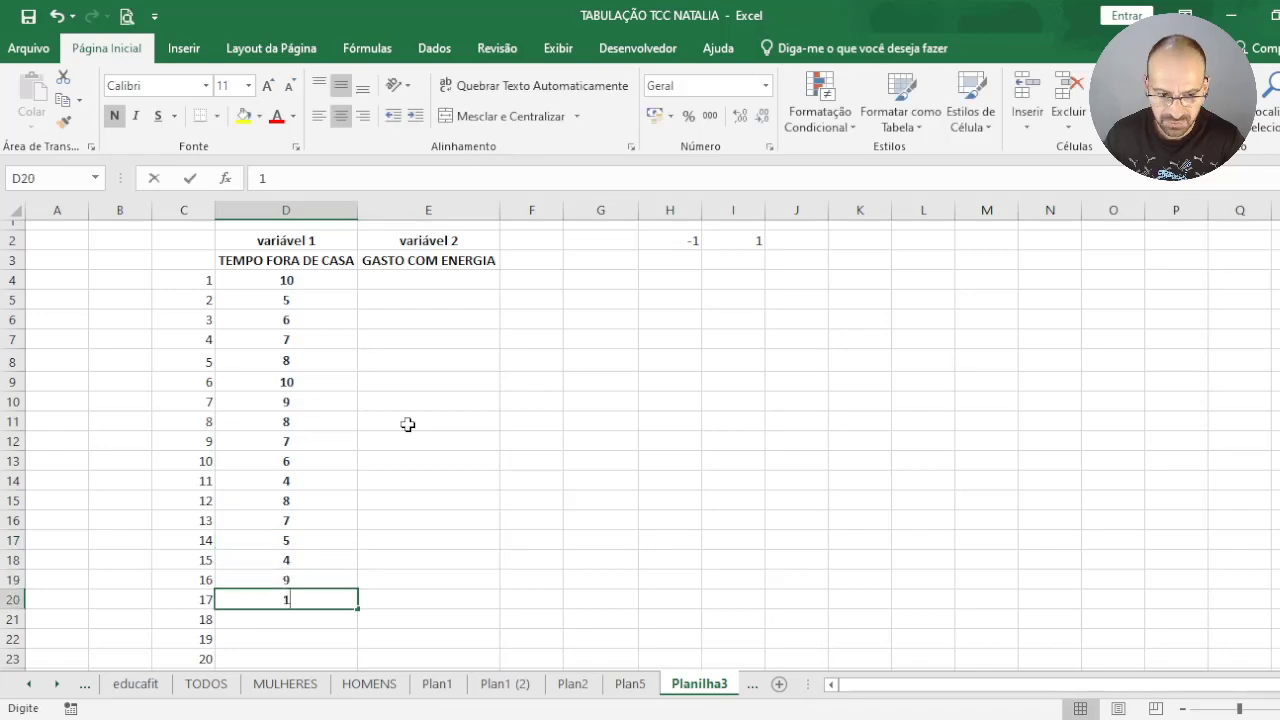
key(Return)
text(12)
key(Return)
text(14)
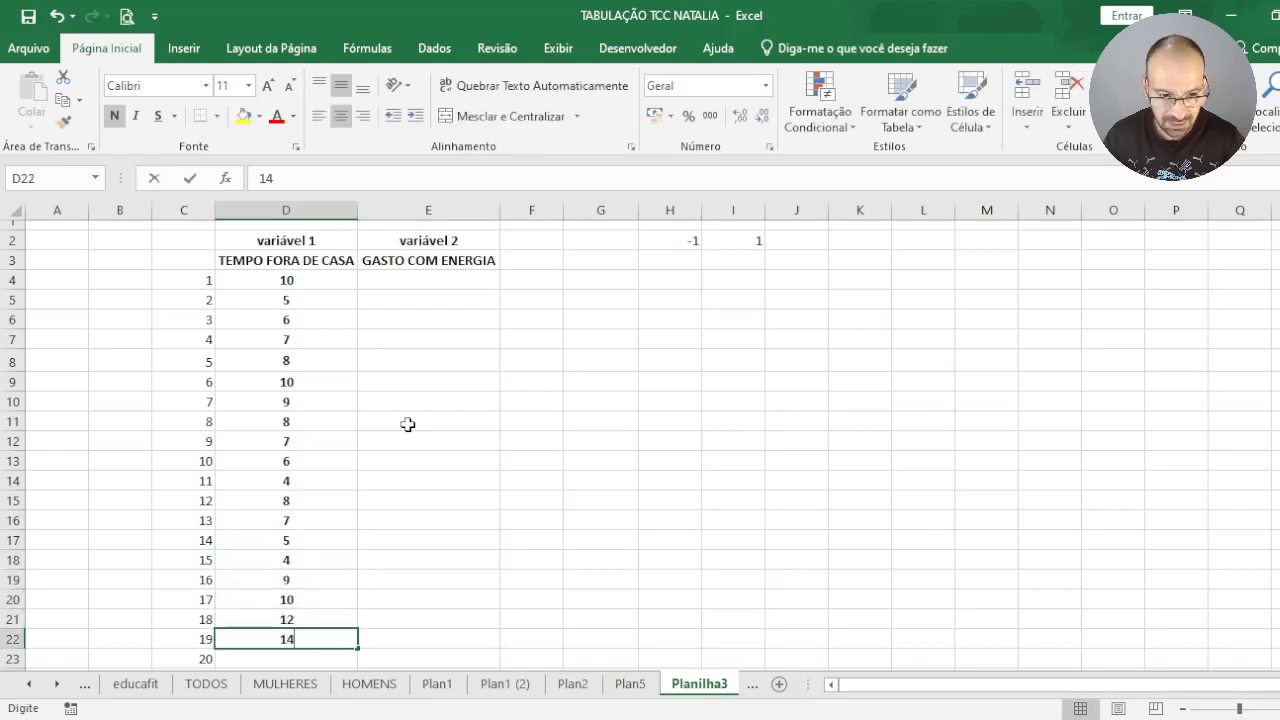
key(Return)
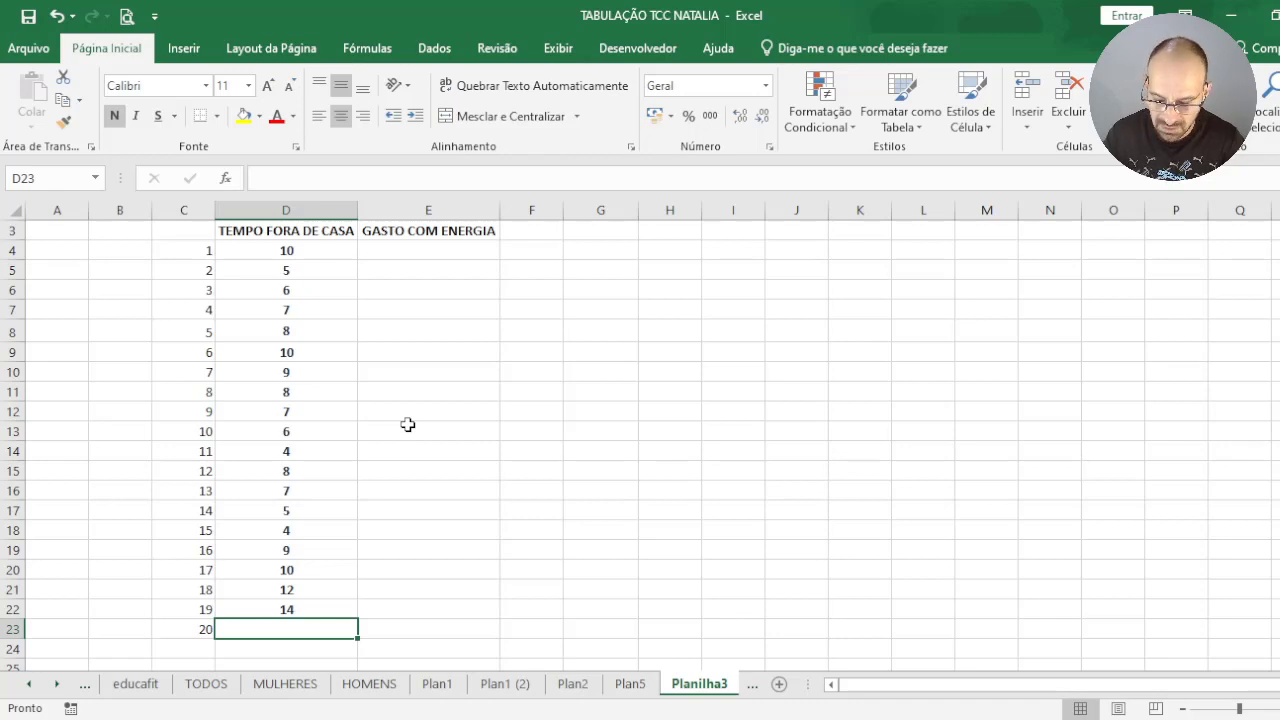
Enter 5 in D23 as the last TEMPO FORA DE CASA value and return to the column's header cell D3
text(5)
key(Up)
key(Up)
key(Up)
key(Up)
key(Up)
key(Up)
key(Up)
key(Up)
key(Up)
key(Up)
key(Up)
key(Up)
key(Up)
key(Up)
key(Up)
key(Up)
key(Up)
key(Up)
key(Up)
key(Up)
key(Up)
key(Up)
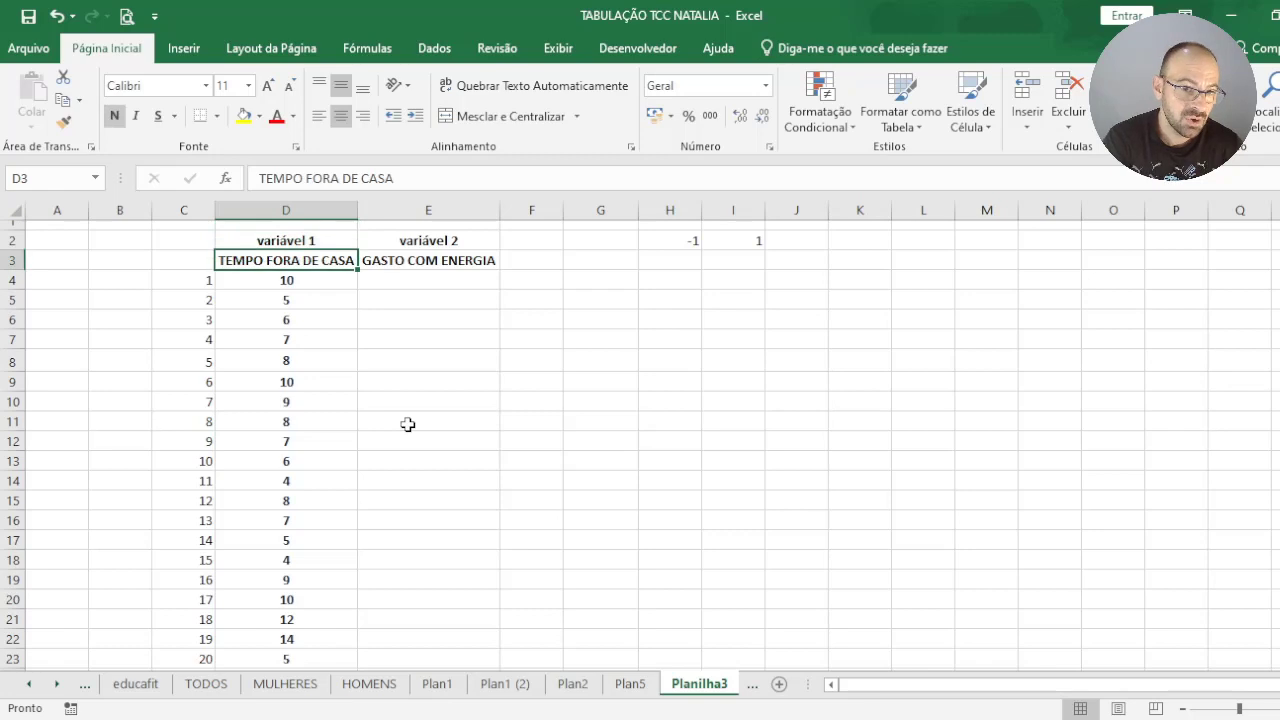
key(Right)
click(398, 178)
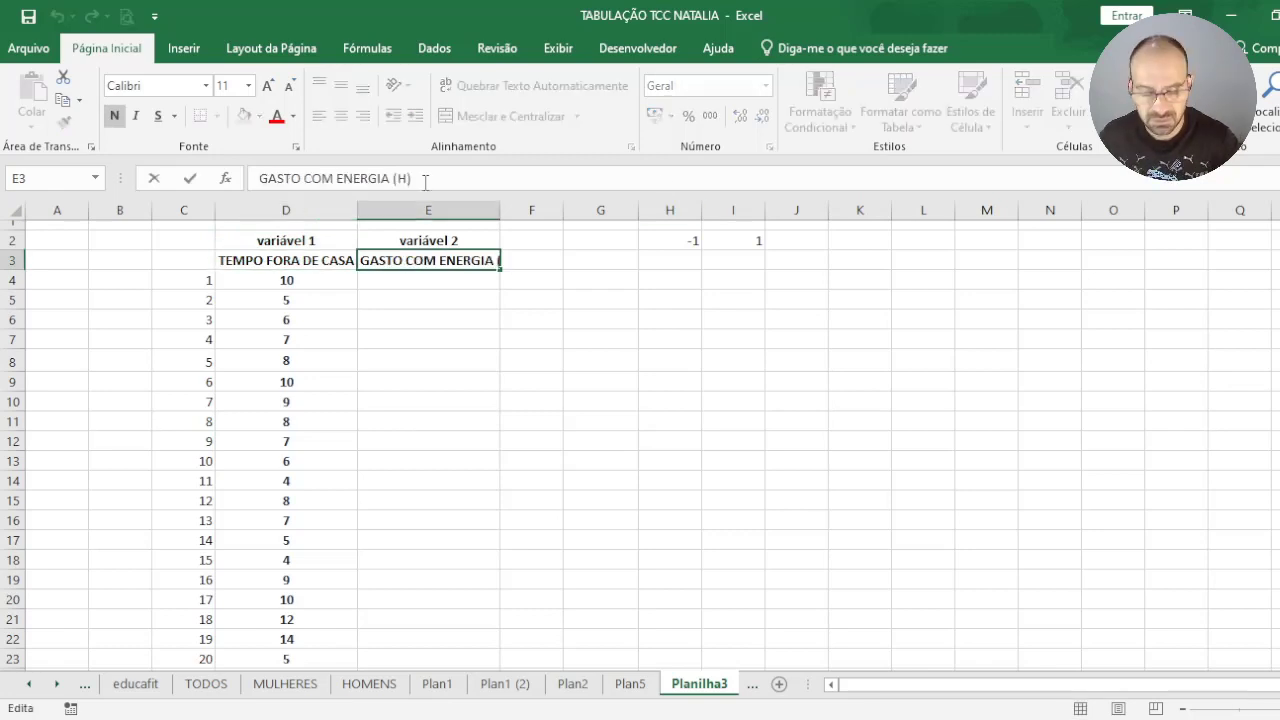
click(314, 262)
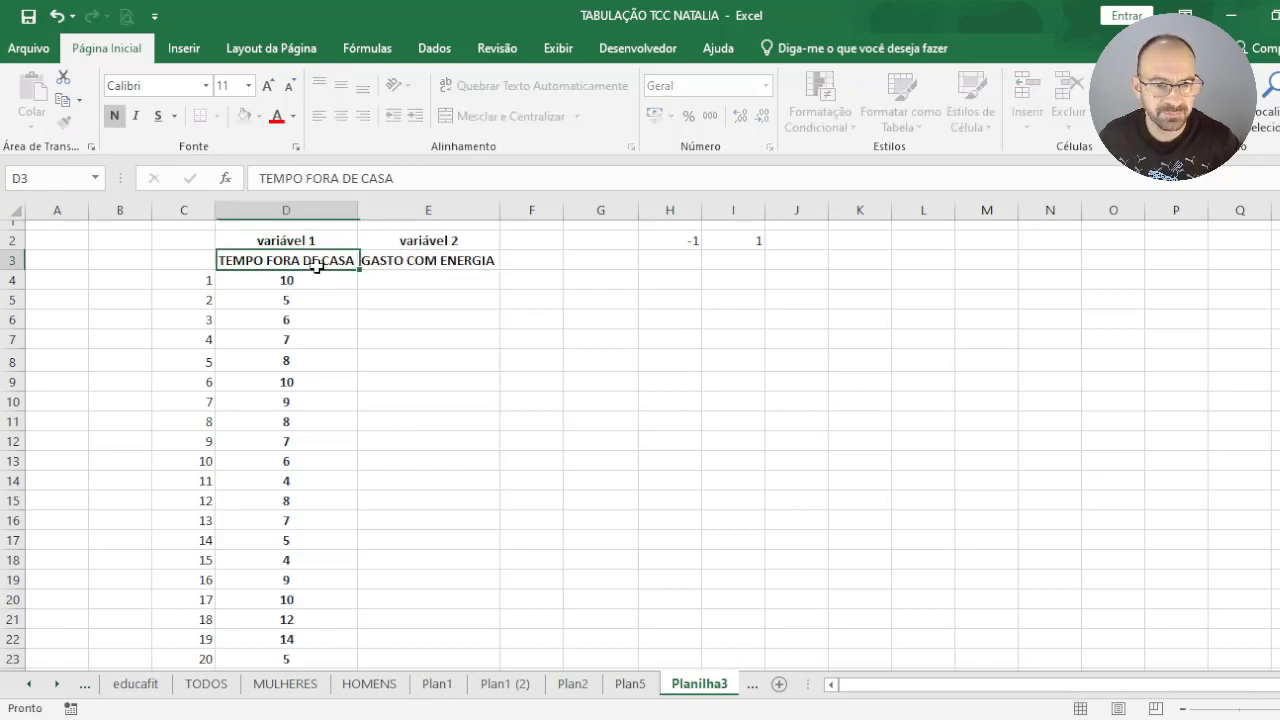
Append (H) to the TEMPO FORA DE CASA header in D3 and widen columns D and E to fit their headers
click(432, 180)
text((H))
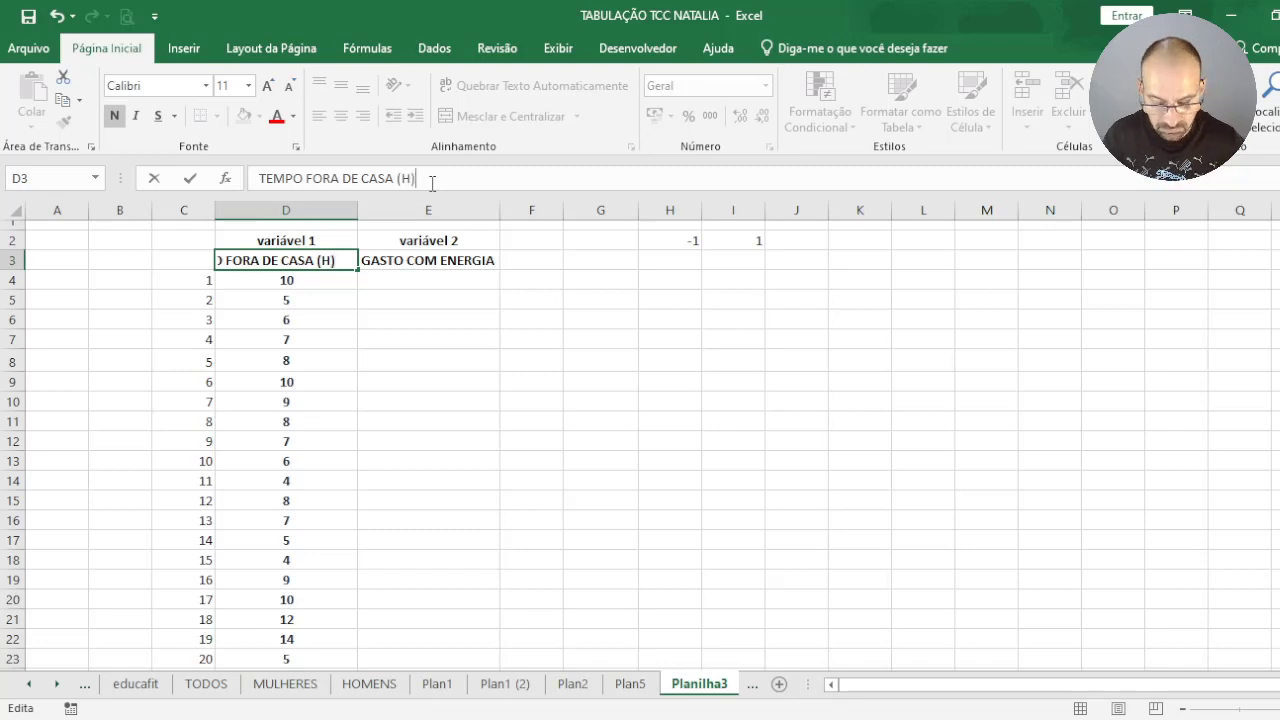
key(Return)
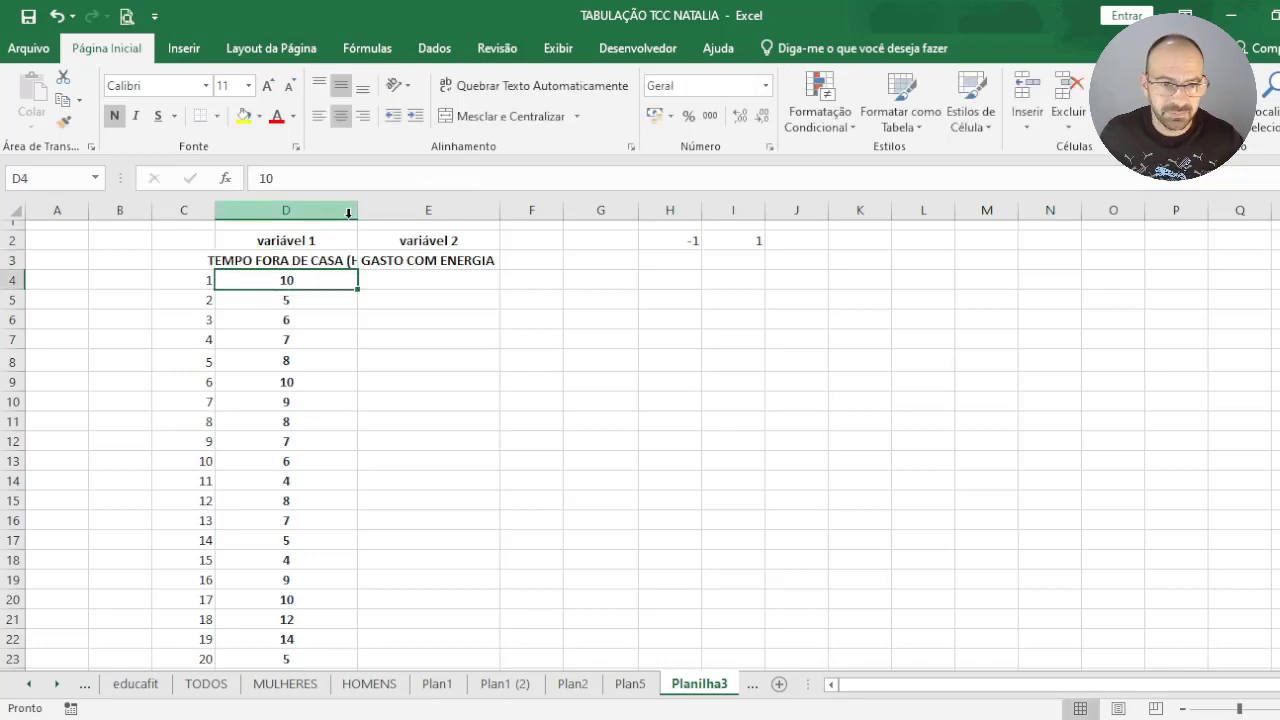
drag(357, 209, 495, 215)
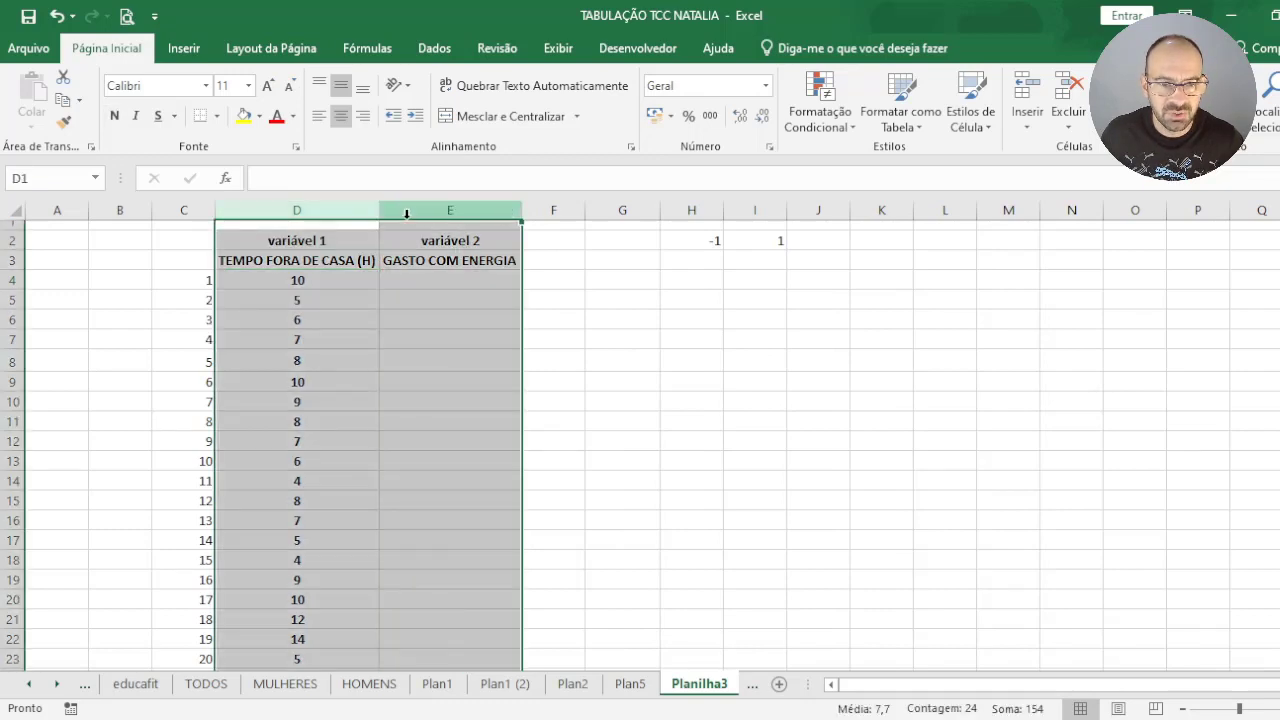
drag(379, 211, 386, 211)
Append (R$) to the GASTO COM ENERGIA header in E3
click(533, 262)
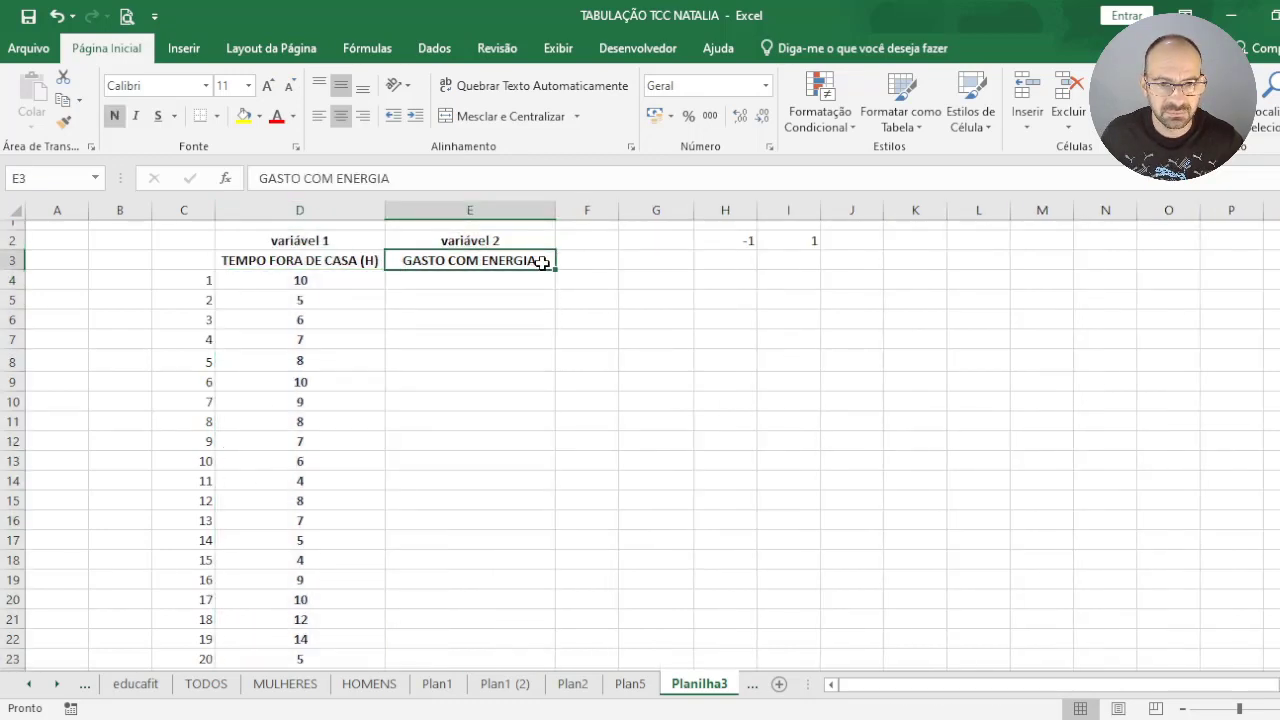
double_click(538, 260)
text(())
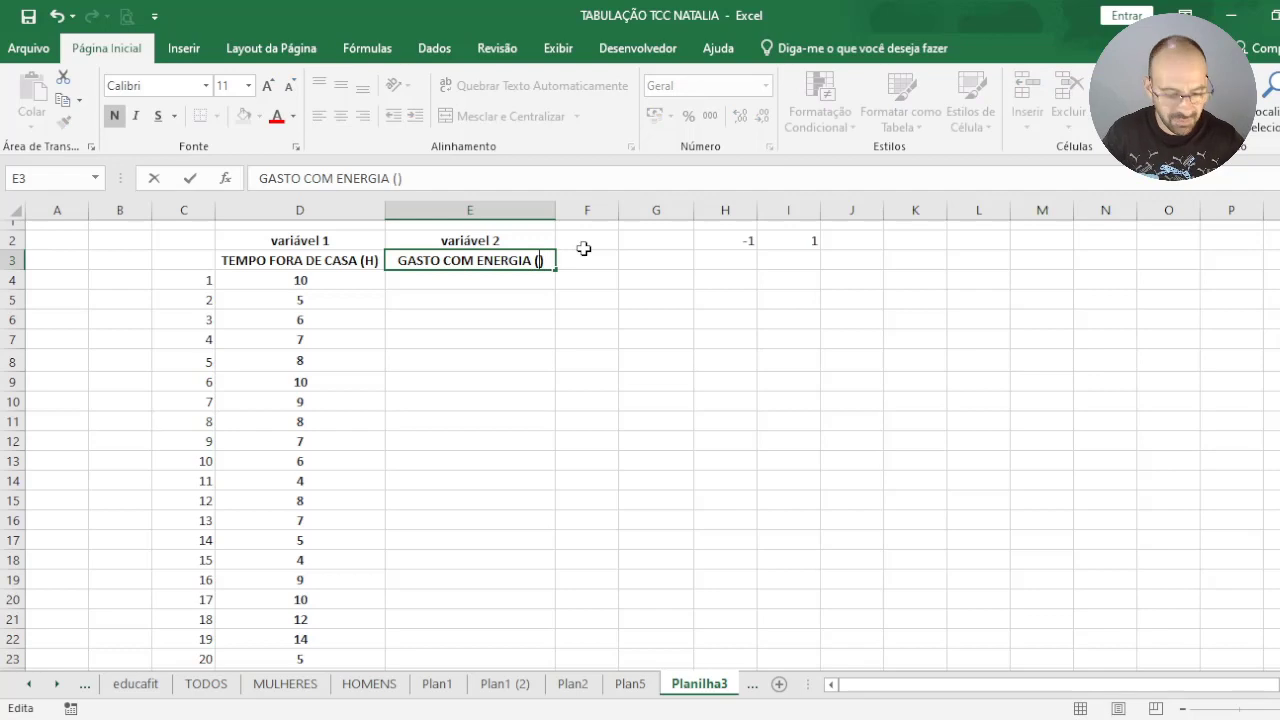
text(R$)
key(BackSpace)
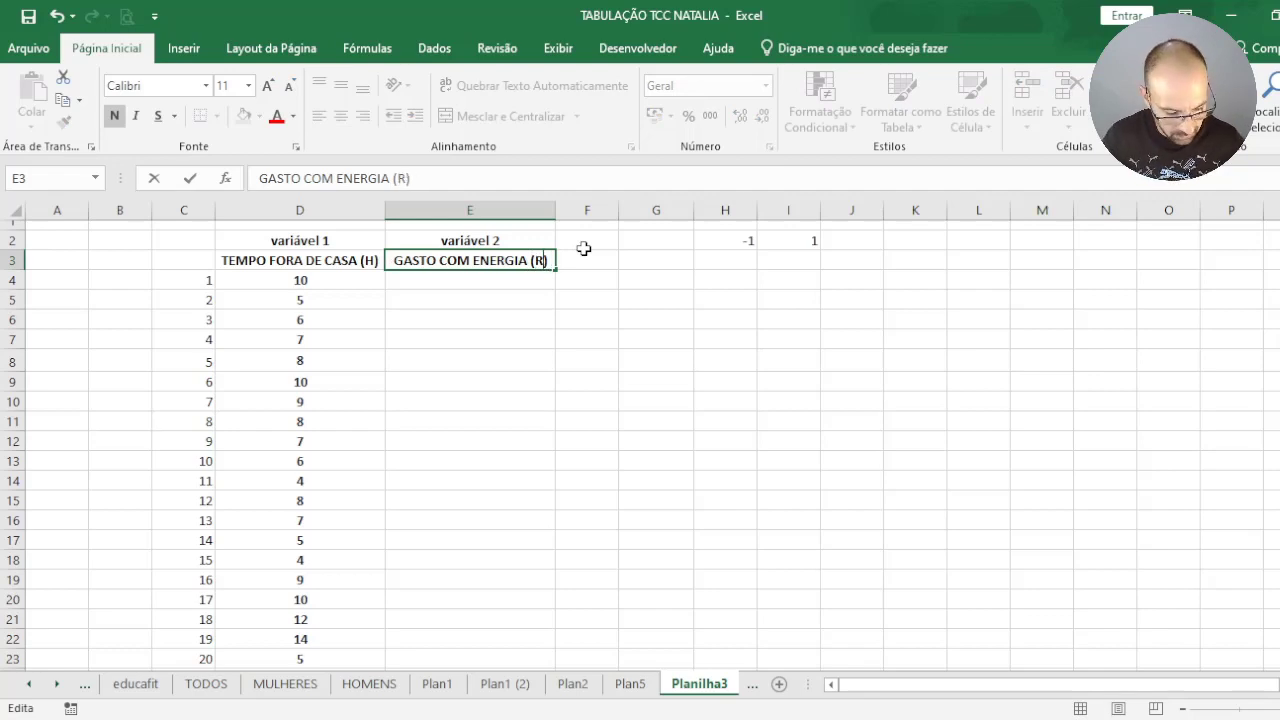
text($)
key(Return)
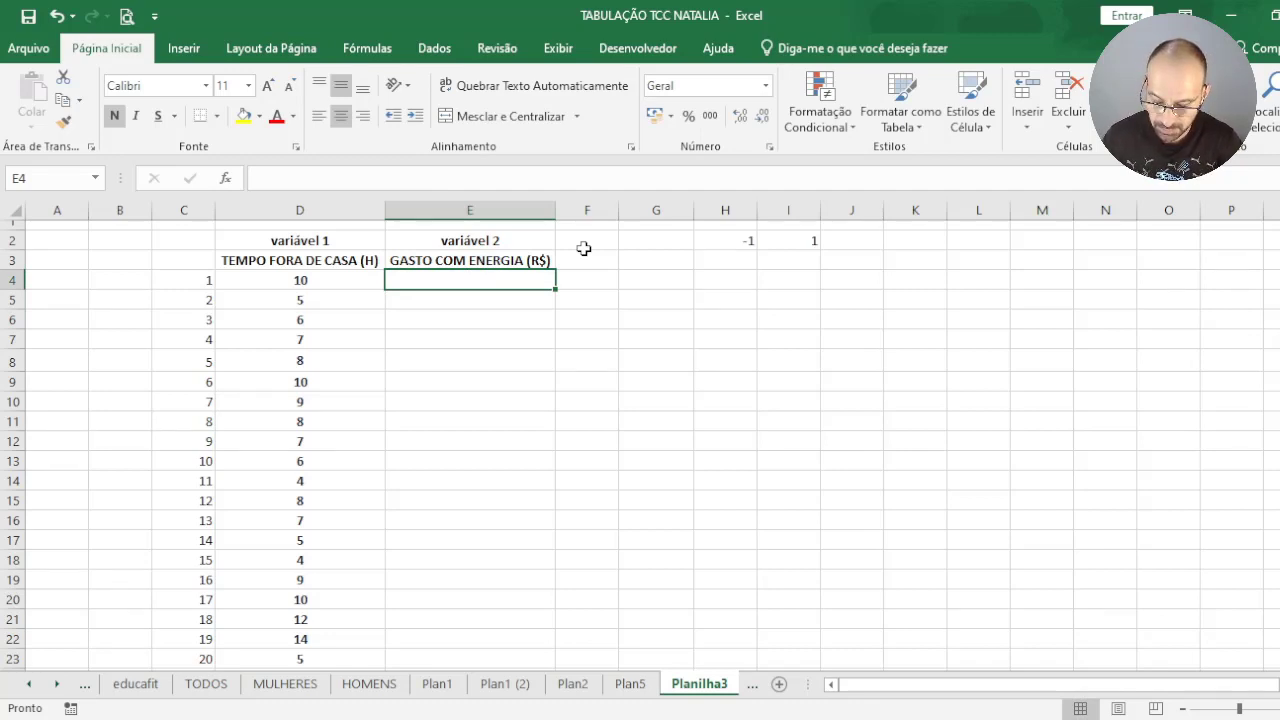
Enter the first GASTO COM ENERGIA values in E4:E8: 50, 100, 85, 80 and 60
text(50)
key(Return)
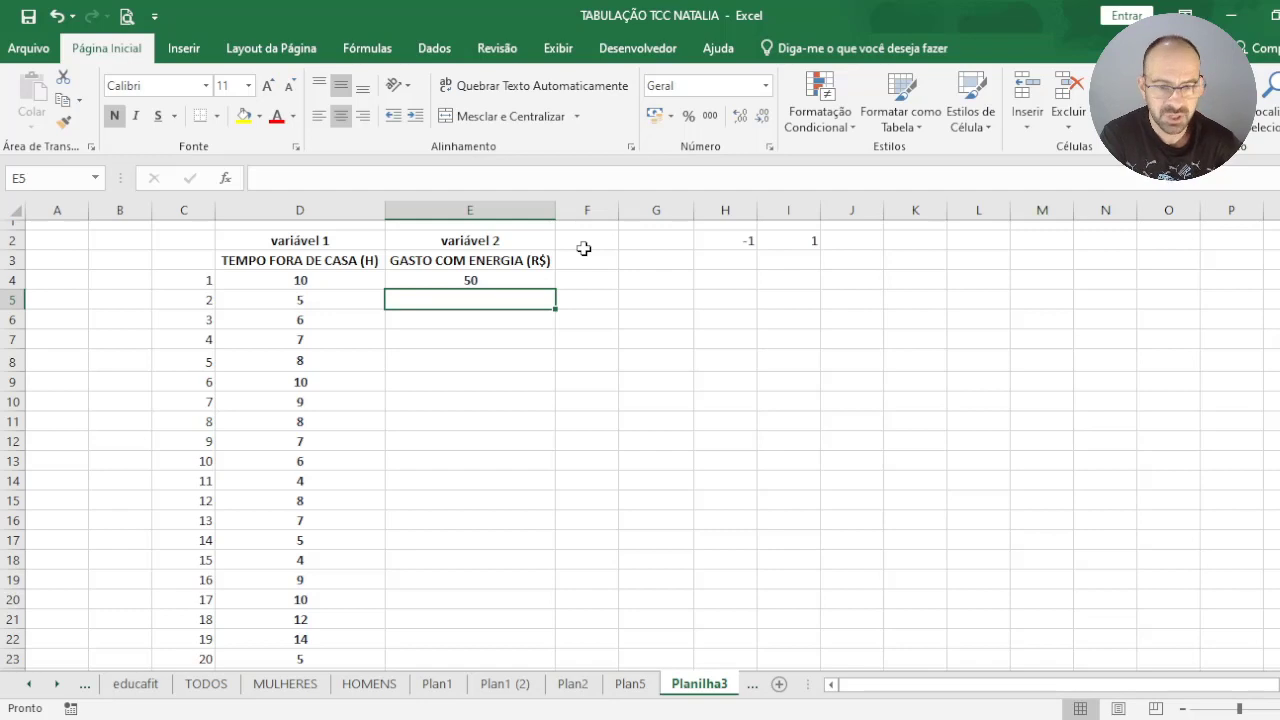
text(100)
key(Return)
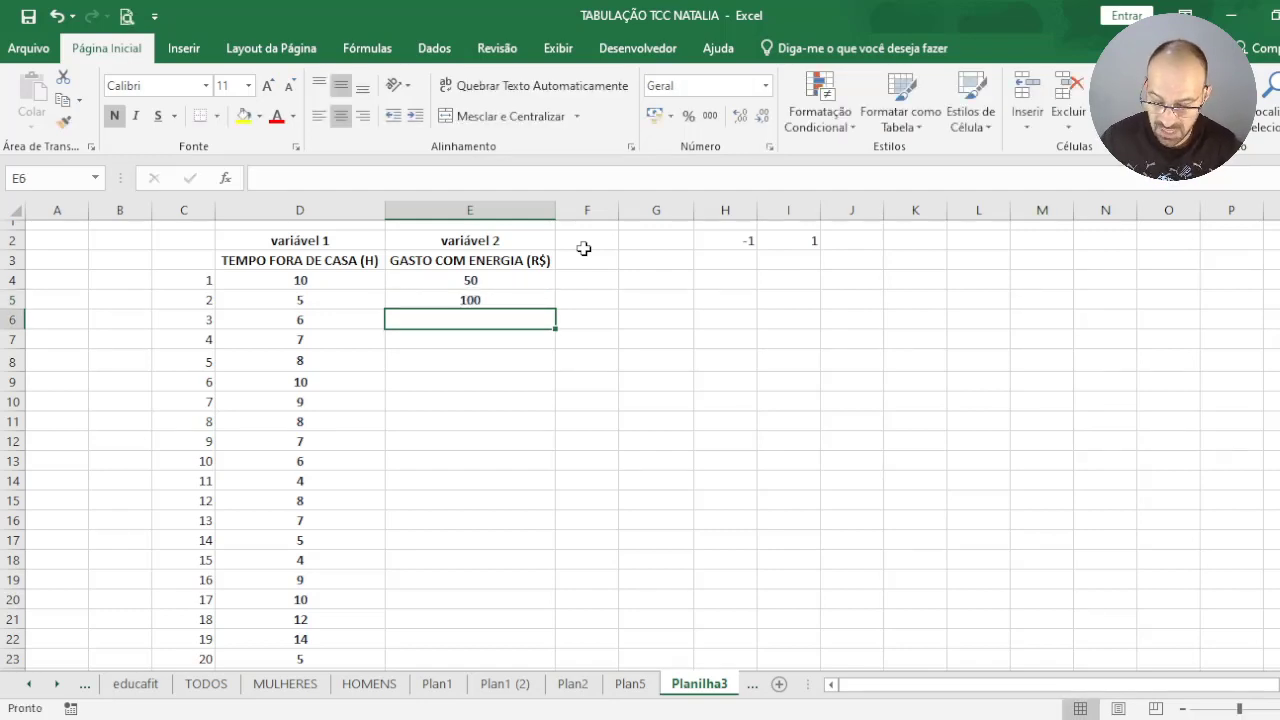
text(85)
key(Return)
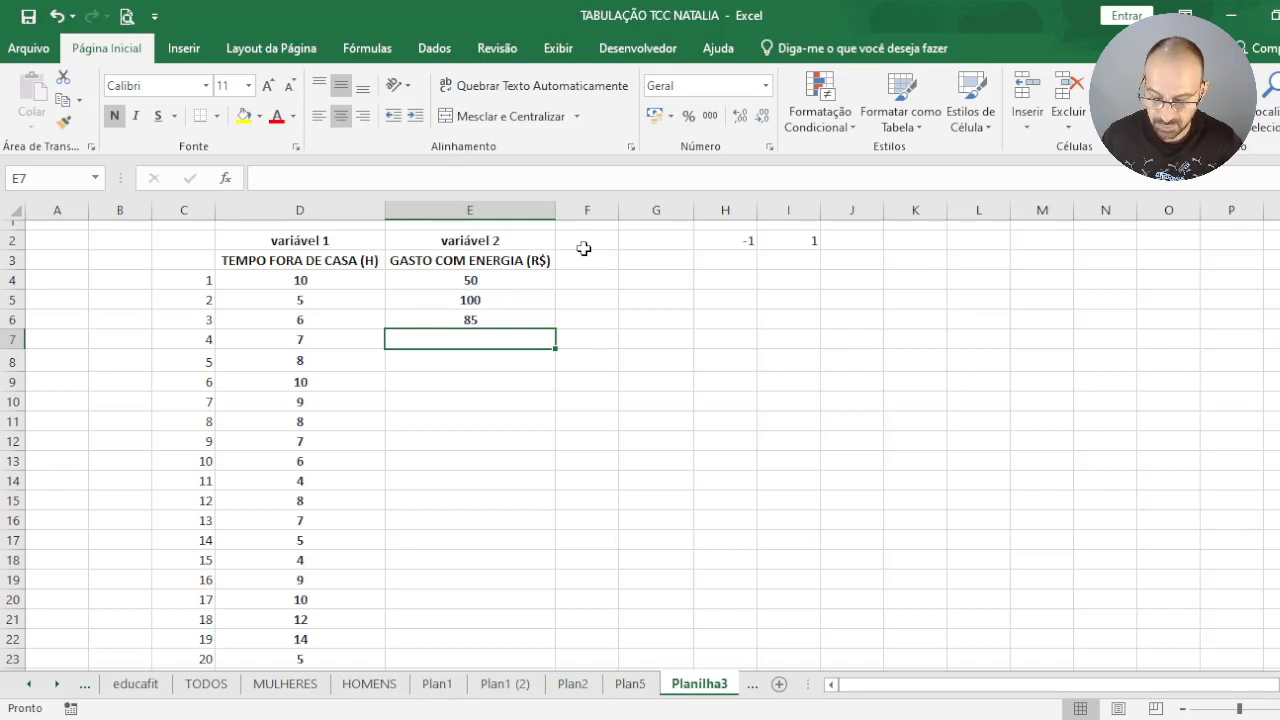
text(80)
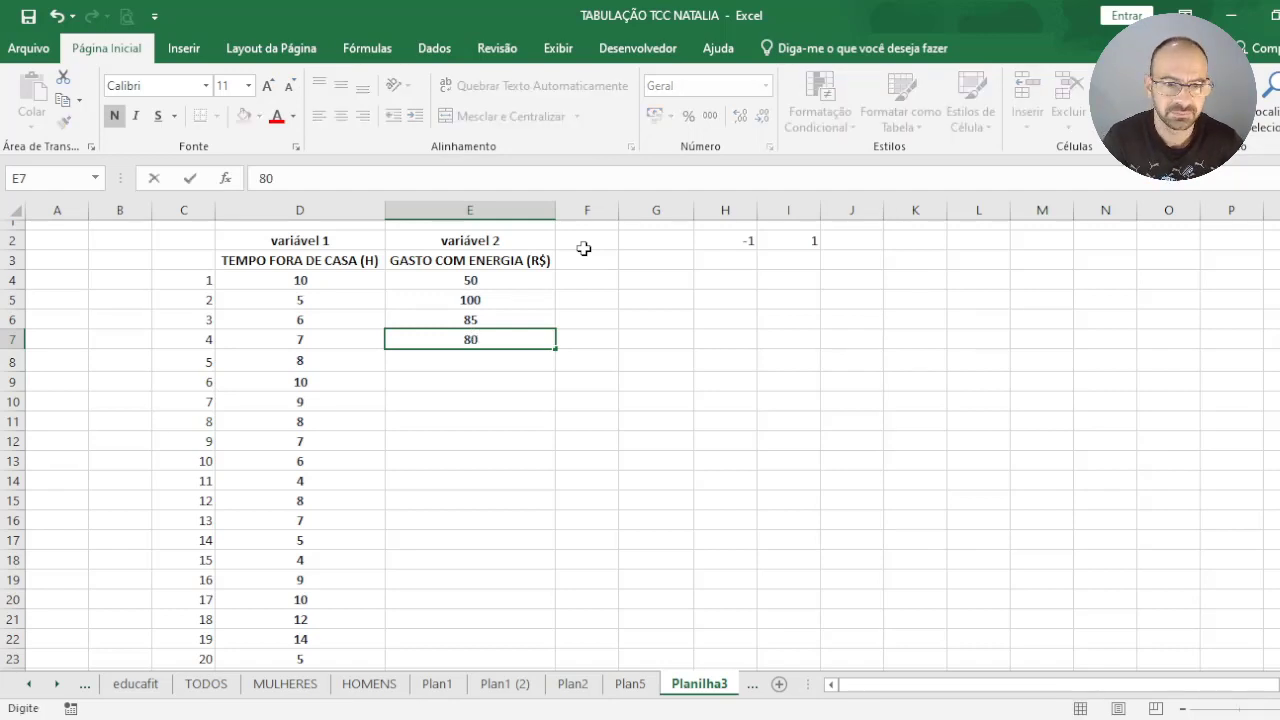
key(Return)
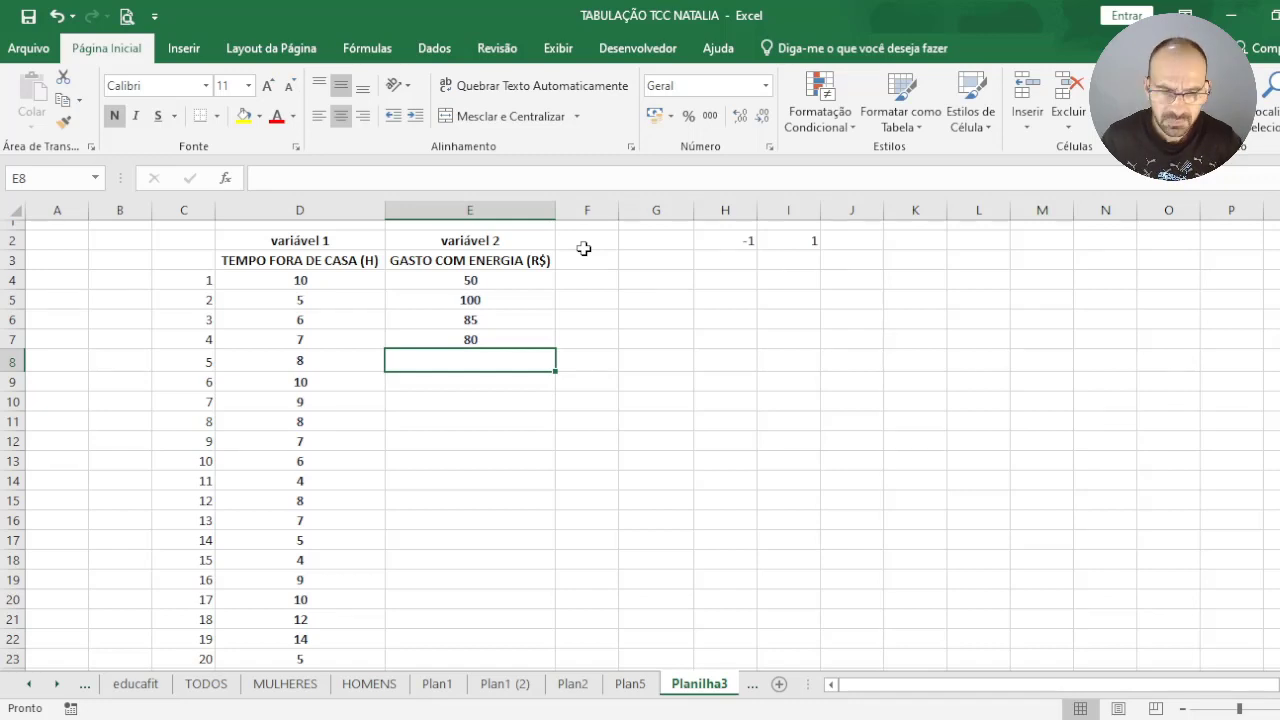
text(60)
key(Return)
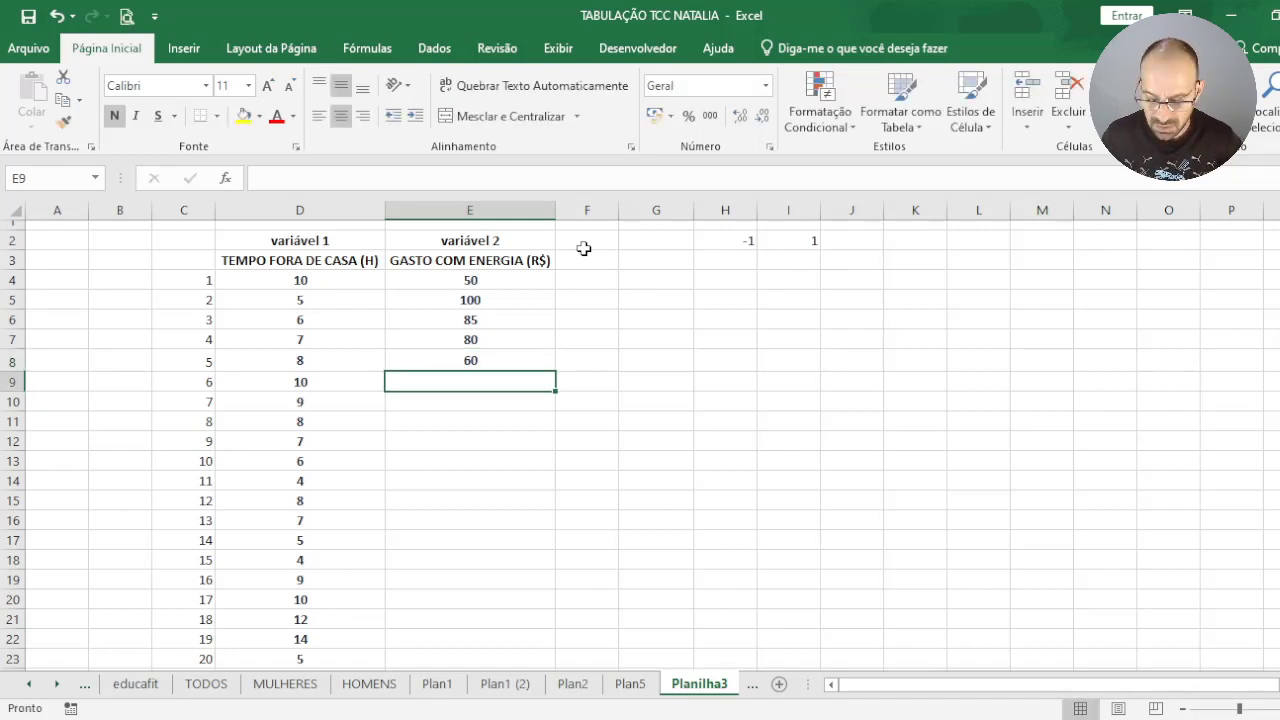
Continue the energy spending column in E9:E13 with 52,36; 49,35; 39,78; 58,51 and 83,21
text(52,36)
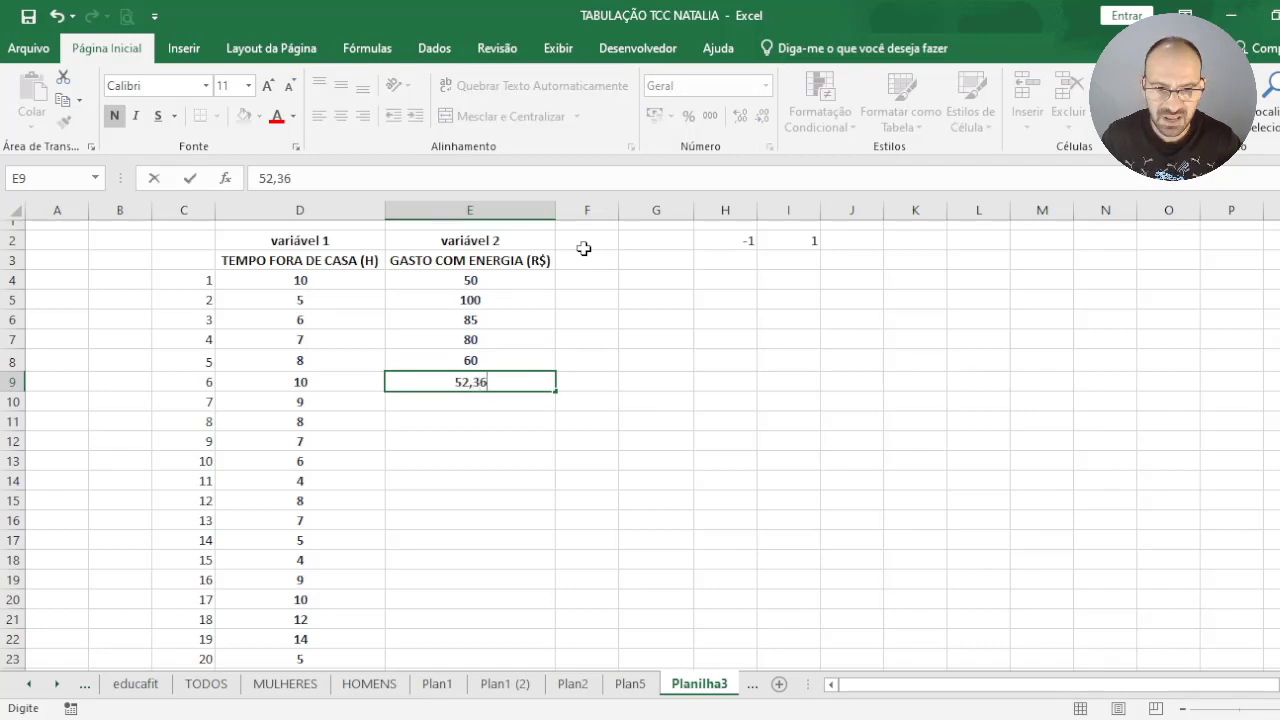
key(Return)
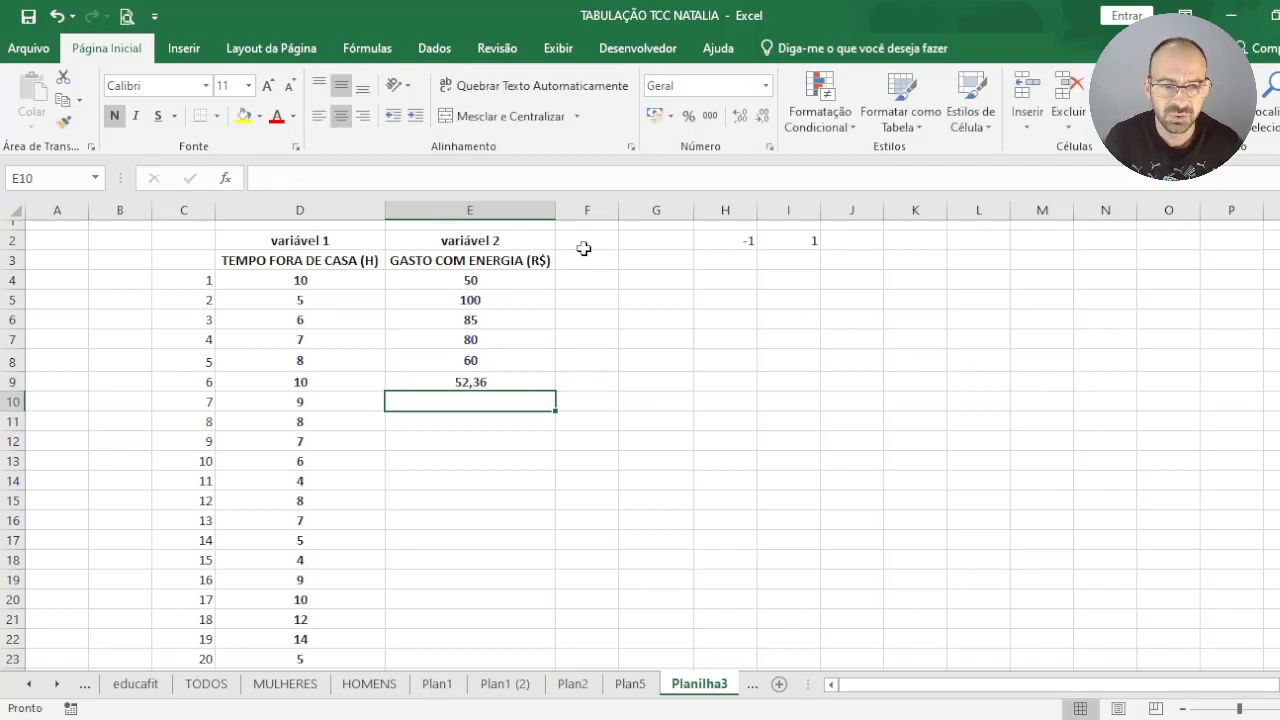
text(49,35)
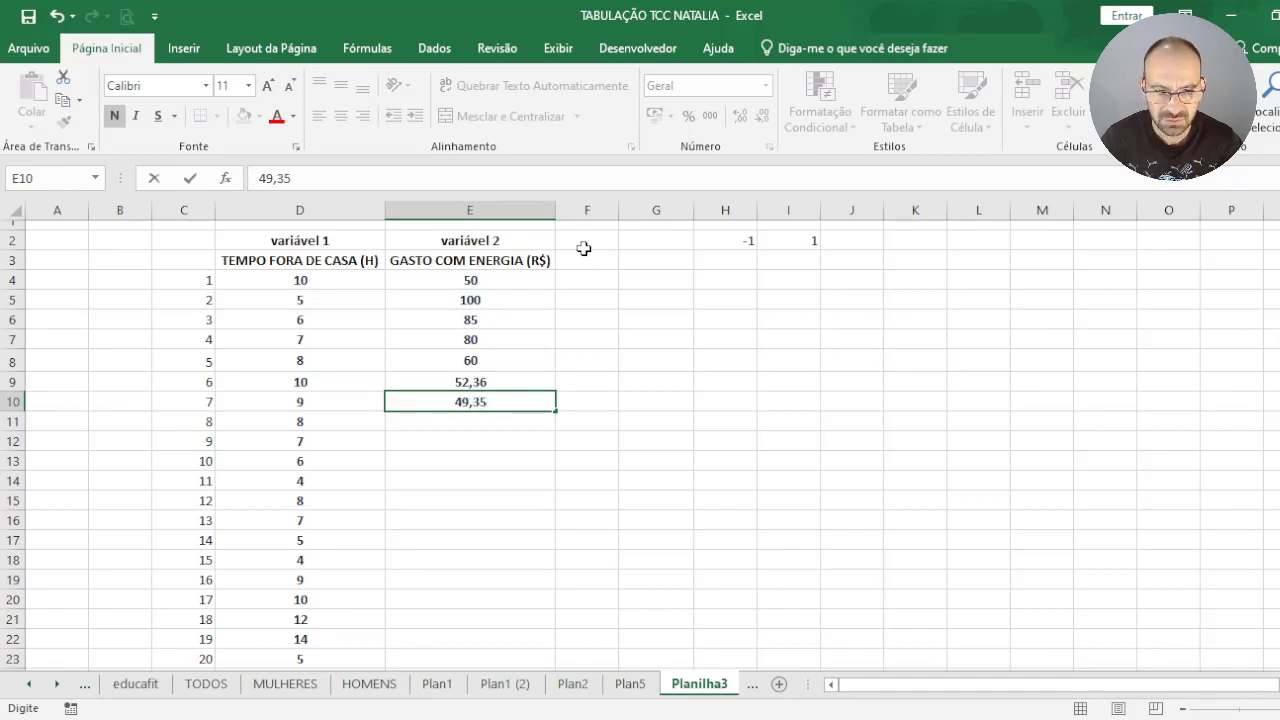
key(Return)
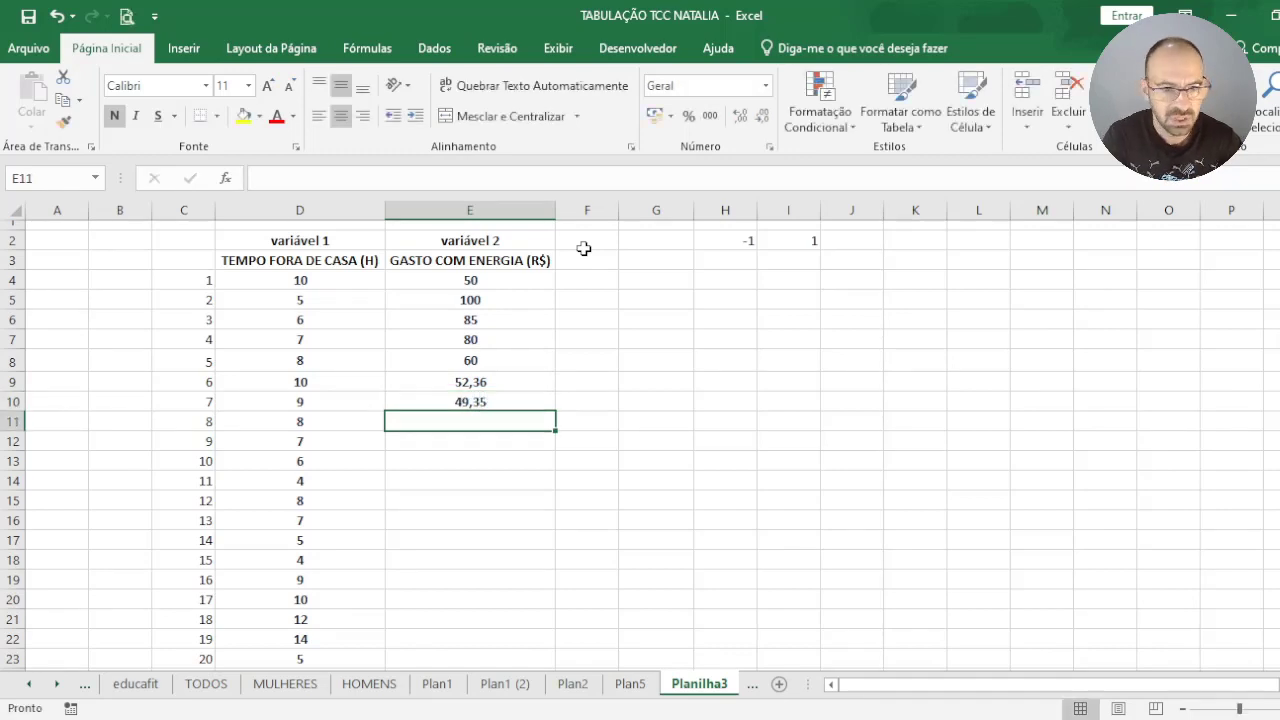
text(39,78)
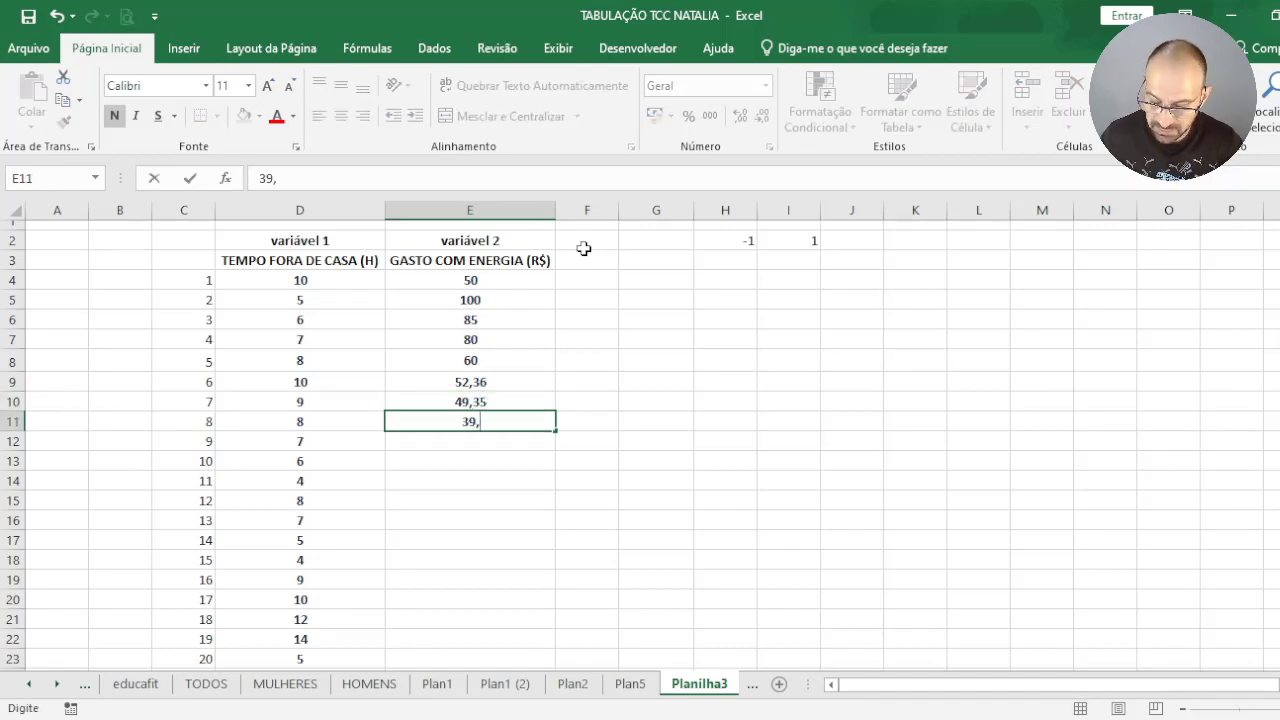
key(Return)
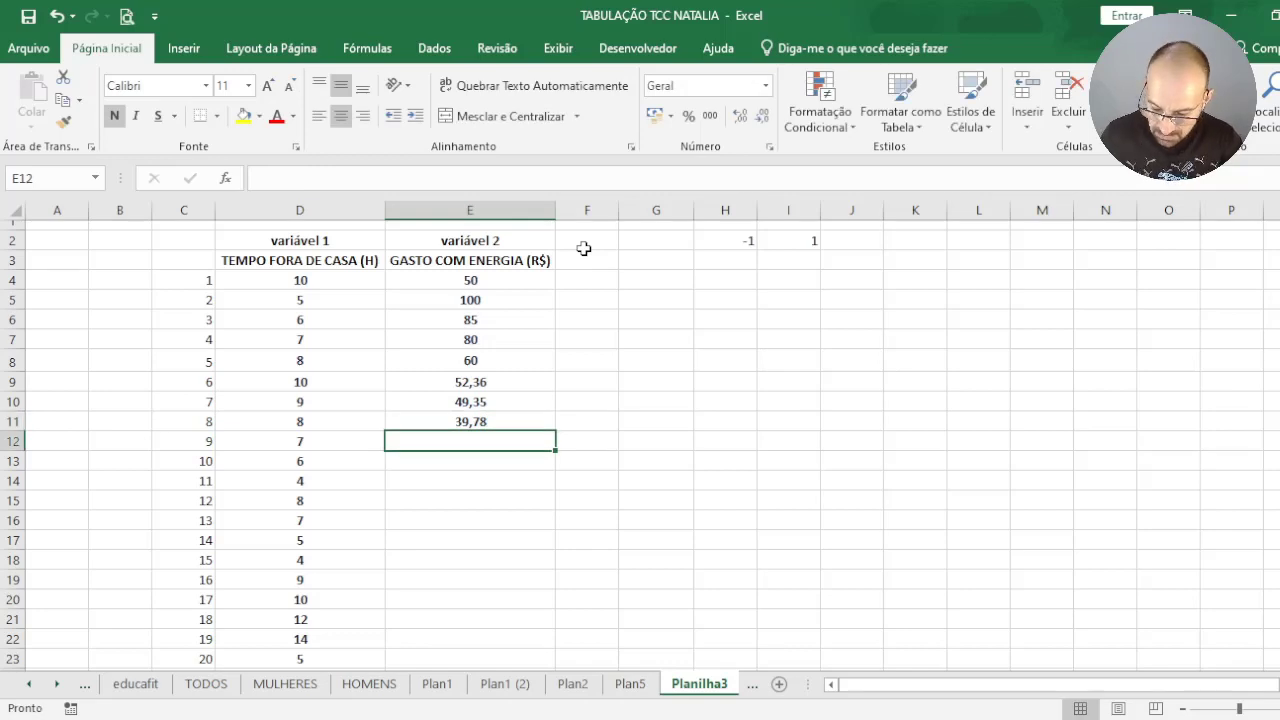
text(58,51)
key(Return)
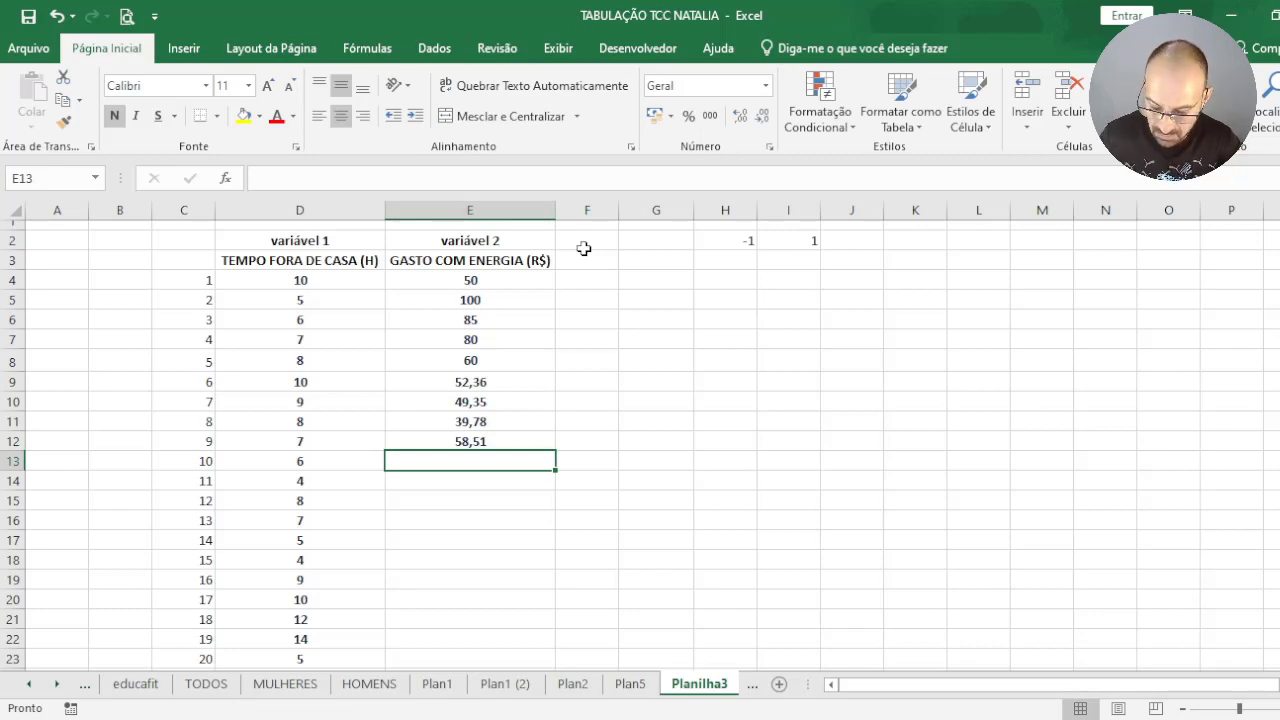
text(83,21)
key(Return)
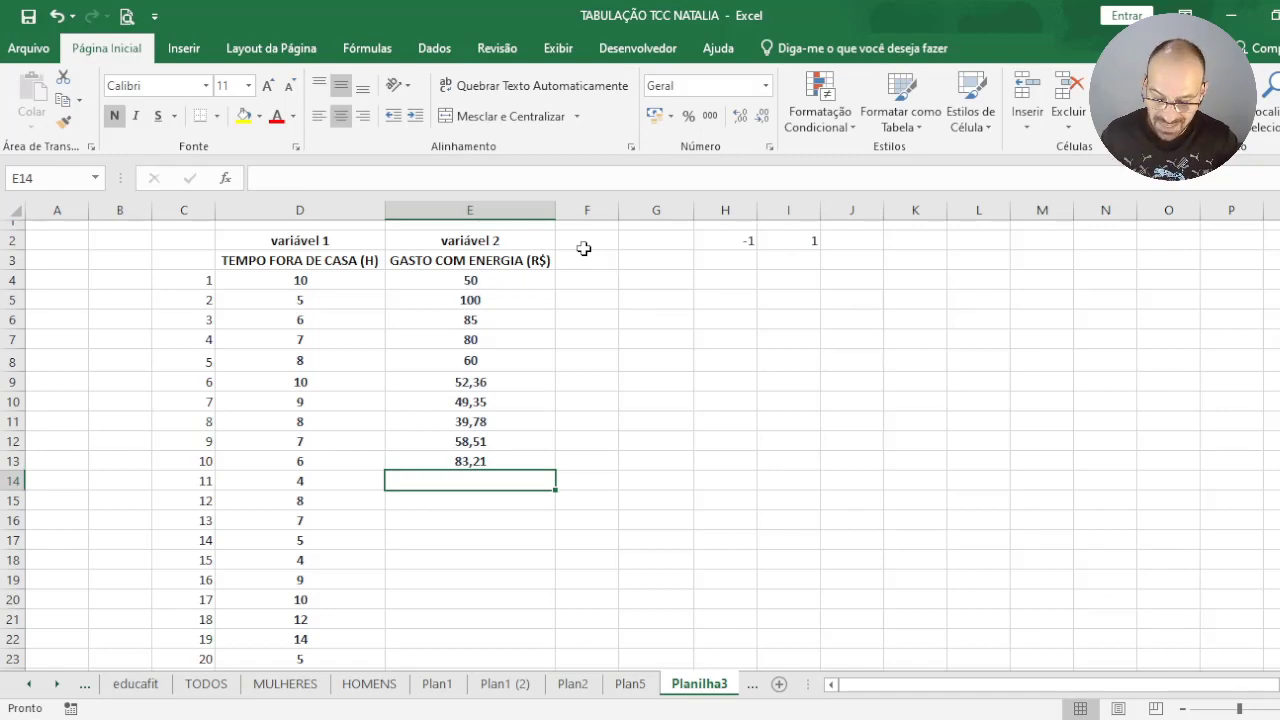
Enter 101, 52, 59, 99 and 103 as the energy spending values in E14:E18
text(101)
key(Return)
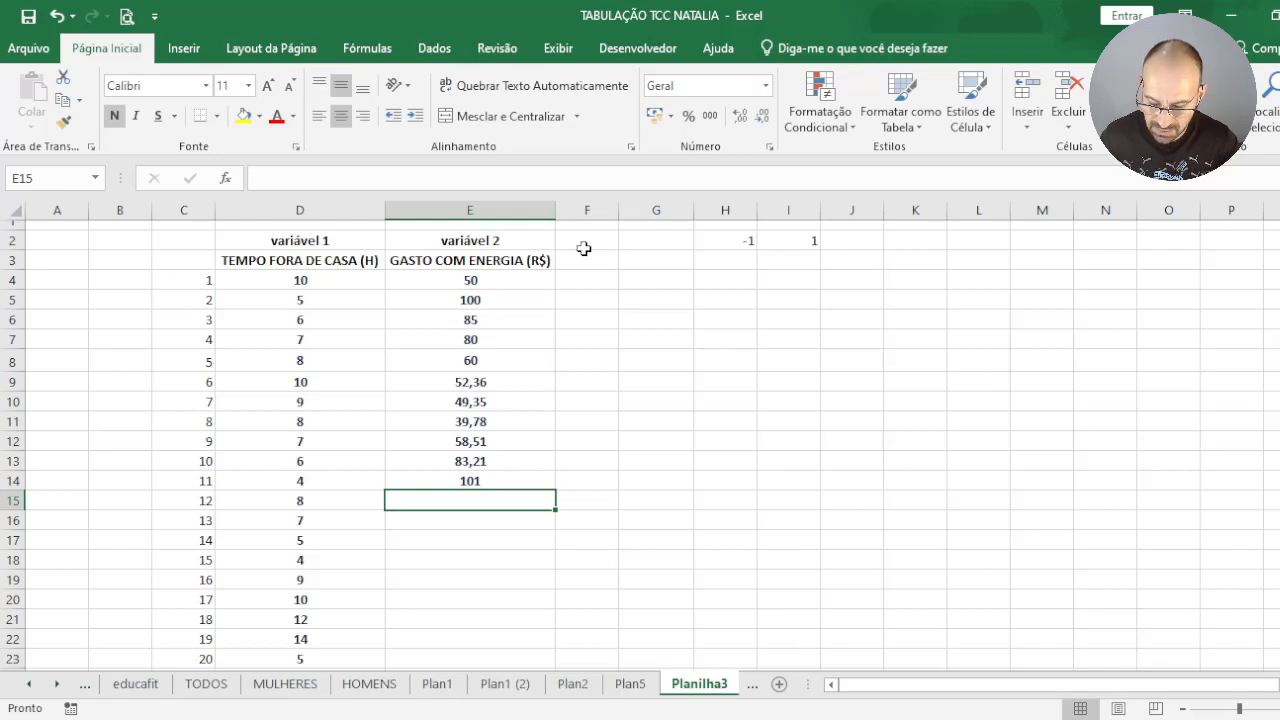
text(52)
key(Return)
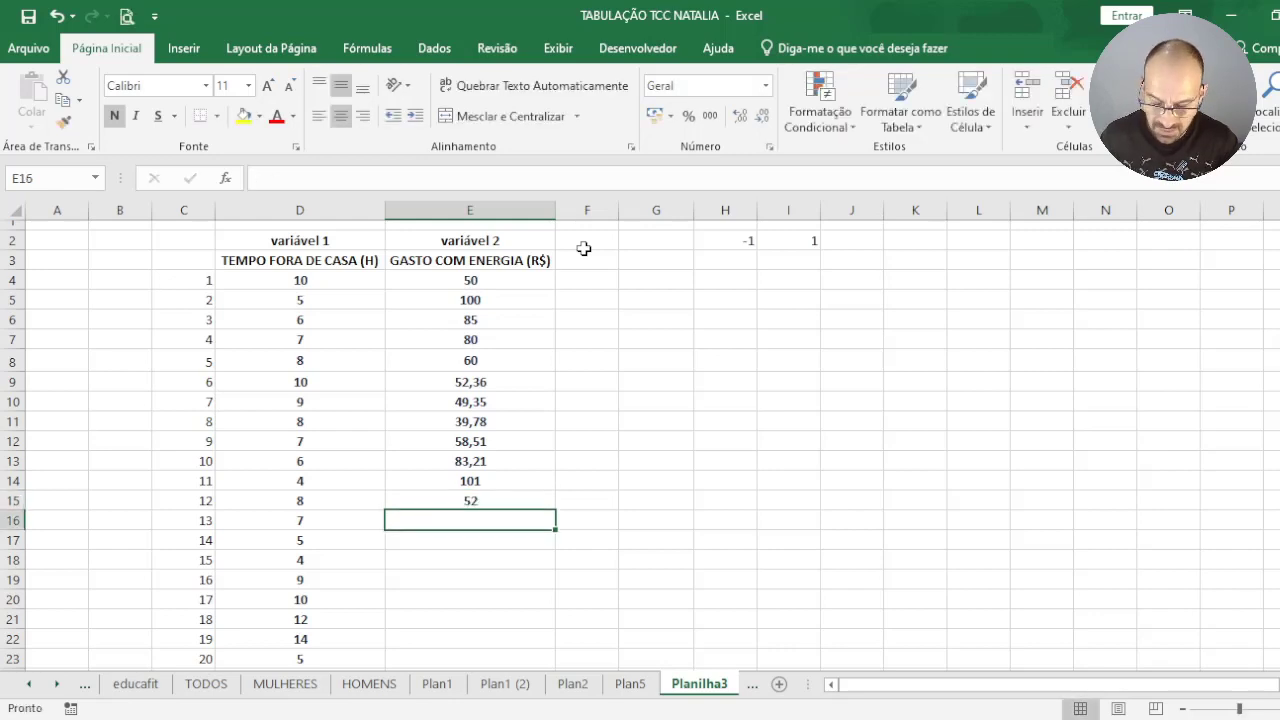
text(59)
key(Return)
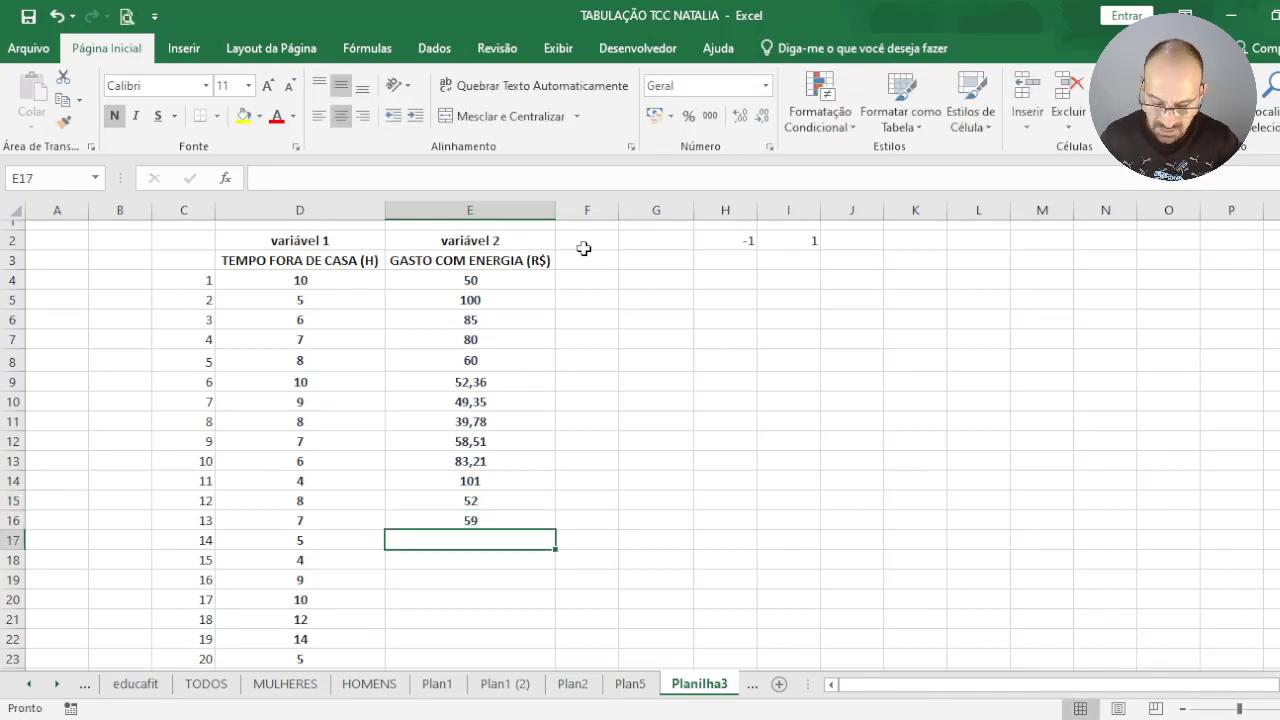
text(99)
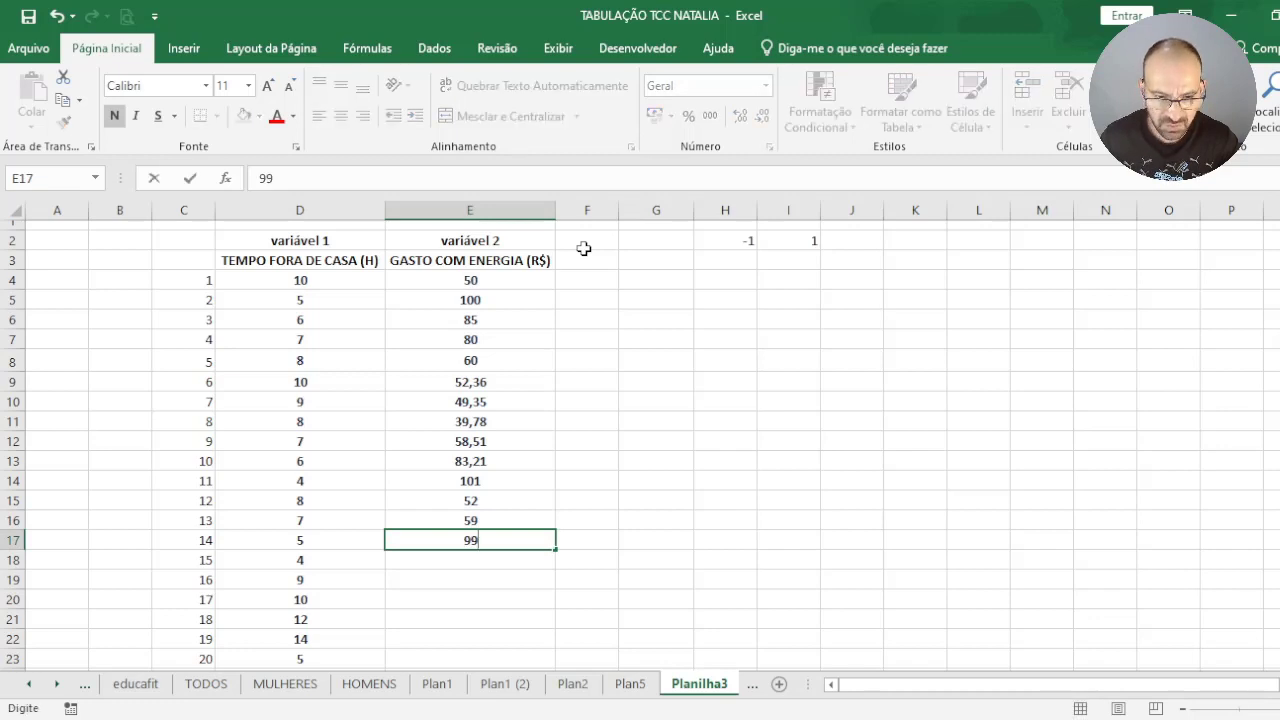
key(Return)
text(103)
key(Return)
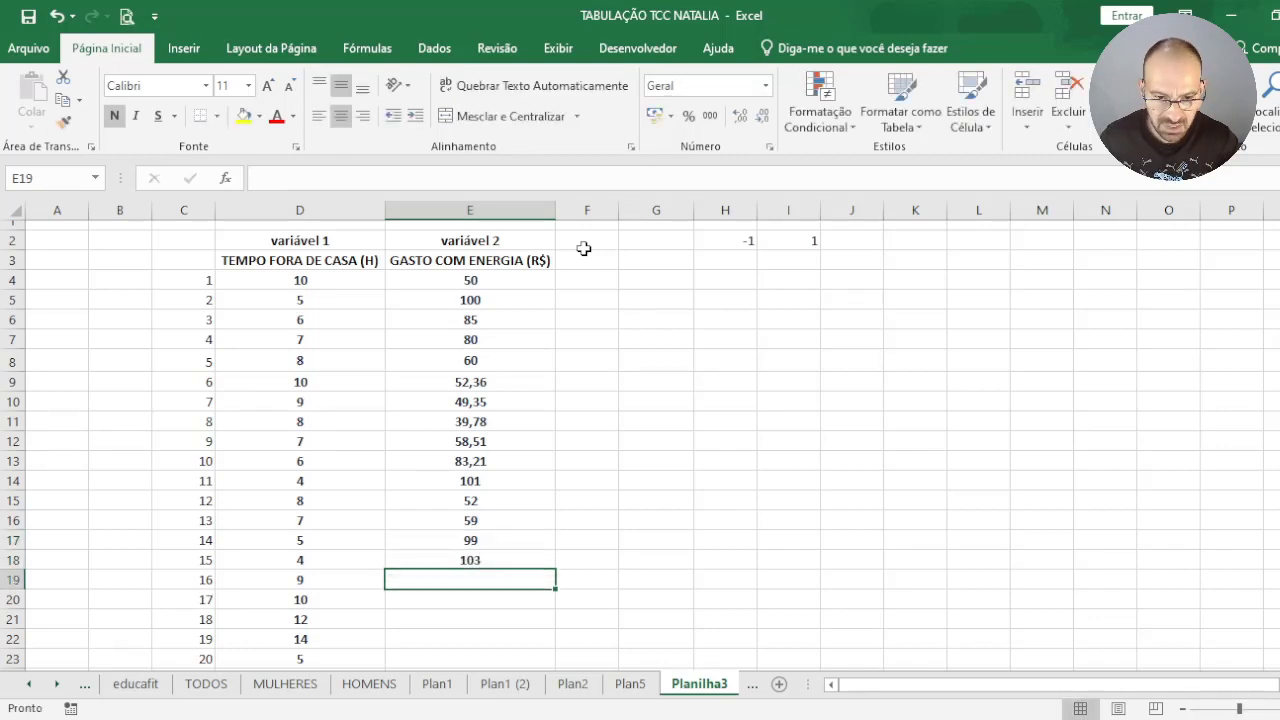
Complete the energy spending column in E19:E23 with 105, 40, 30, 28 and 90
text(105)
key(Return)
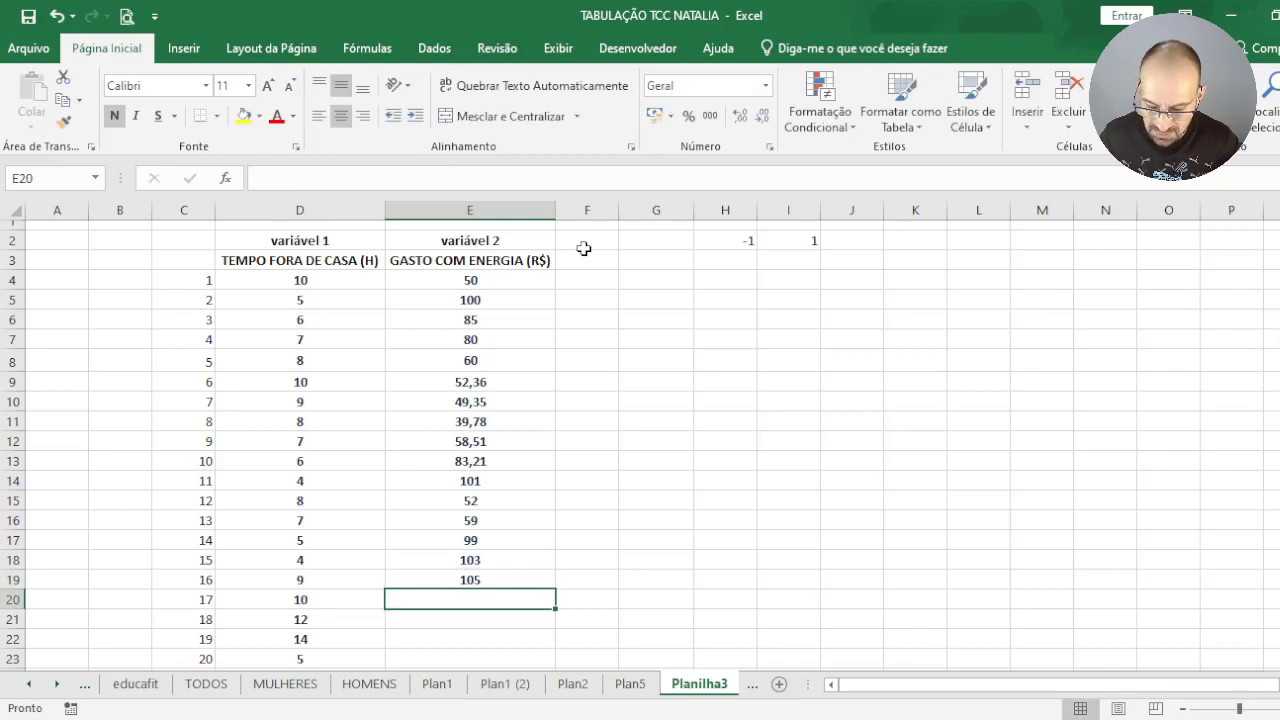
text(40)
key(Return)
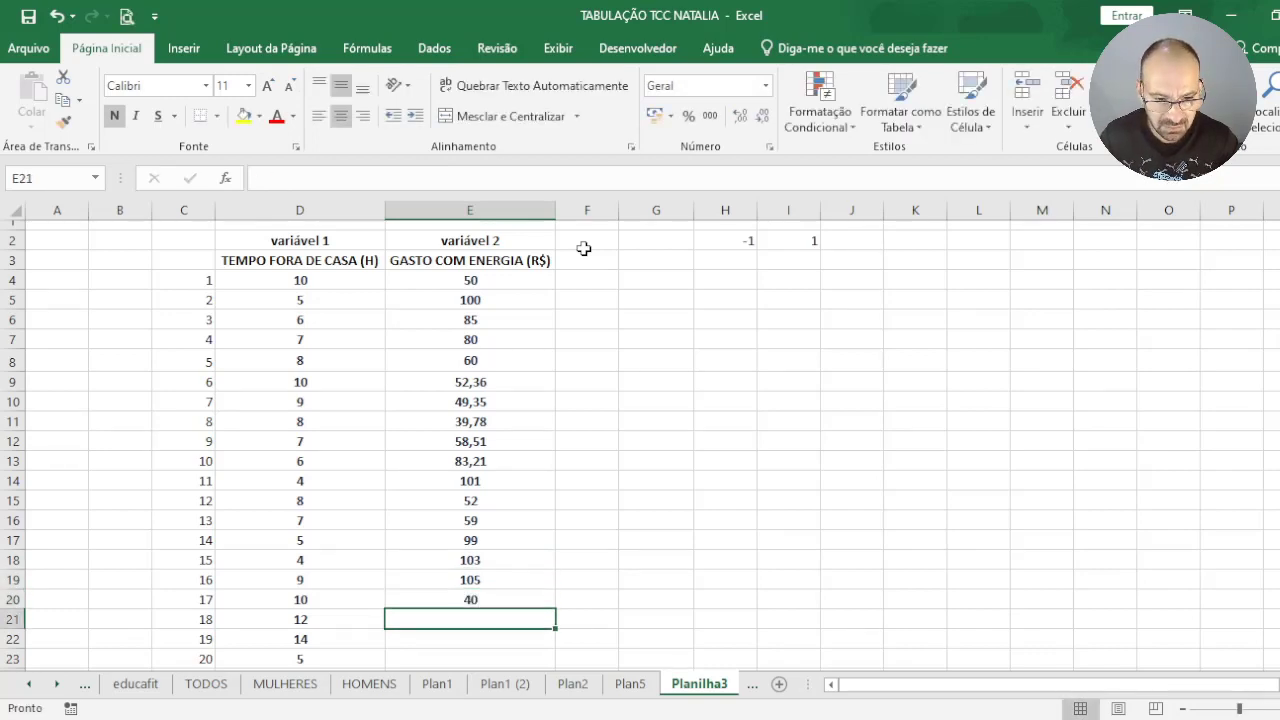
text(30)
key(Return)
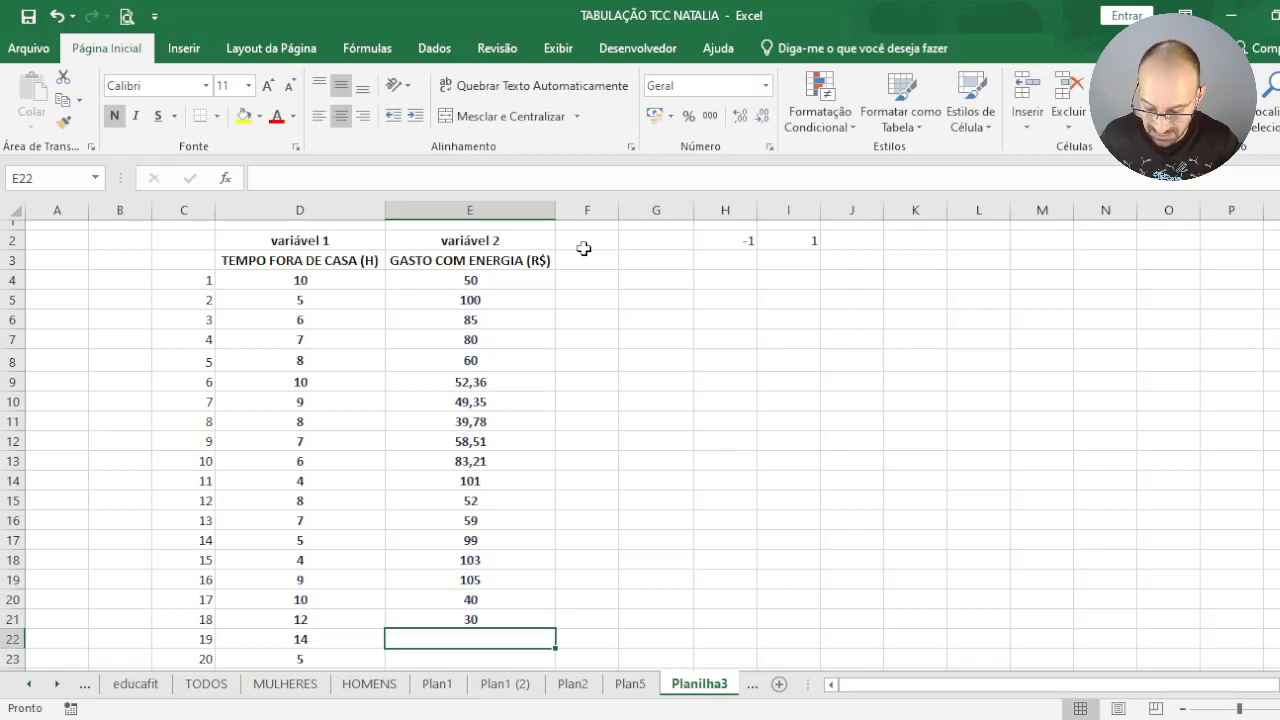
text(28)
key(Return)
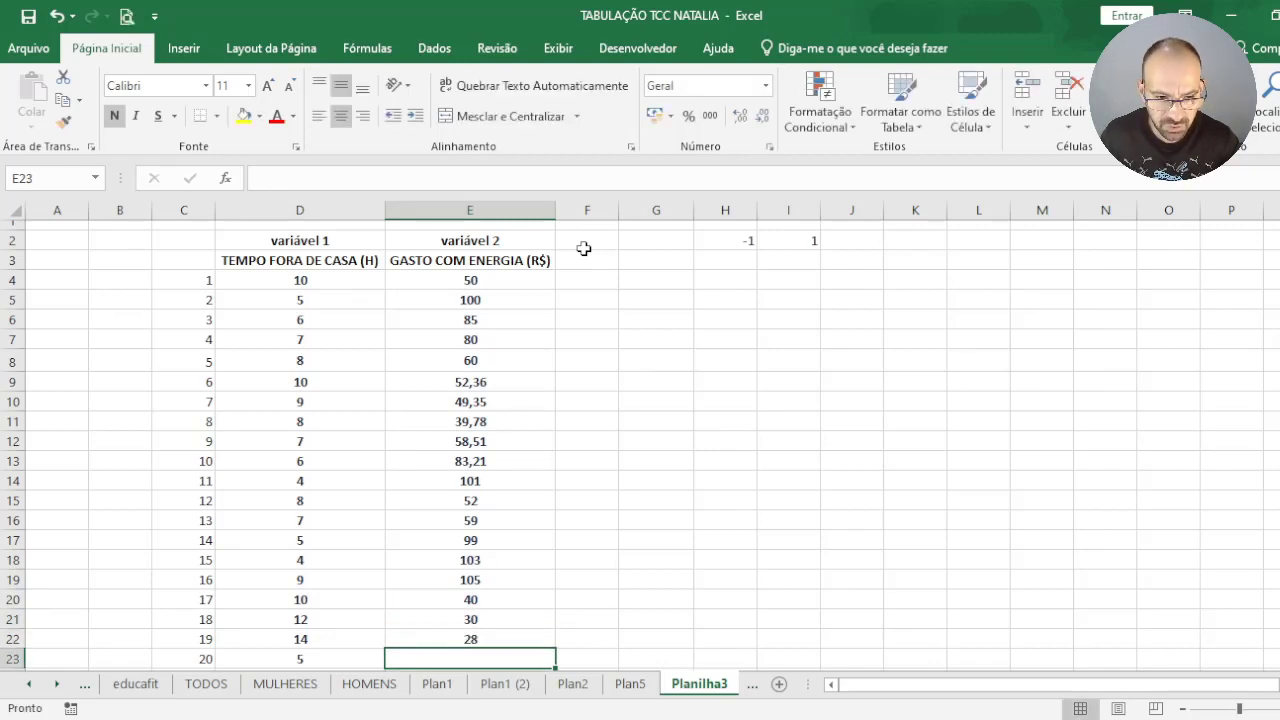
text(90)
key(Return)
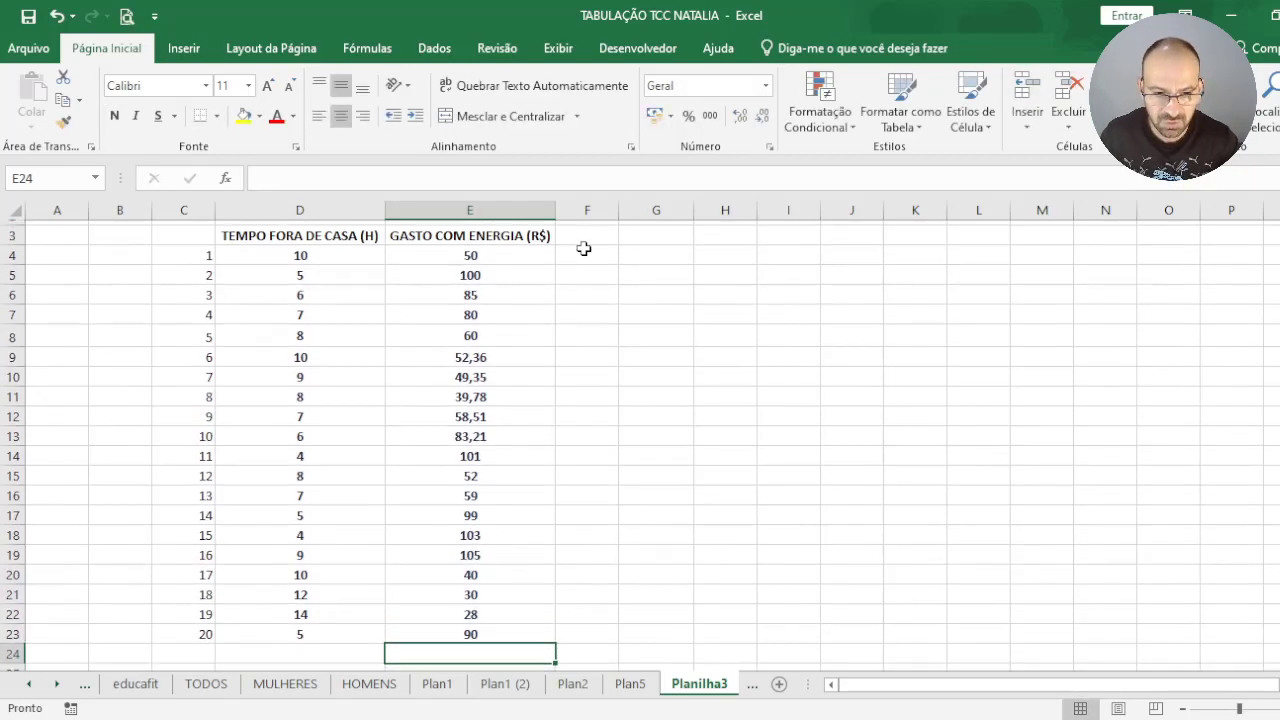
Review the completed time and energy spending values in columns D and E, ending on the empty cell H8
scroll(515, 363, up, 1)
drag(323, 283, 549, 592)
scroll(620, 470, up, 1)
click(700, 362)
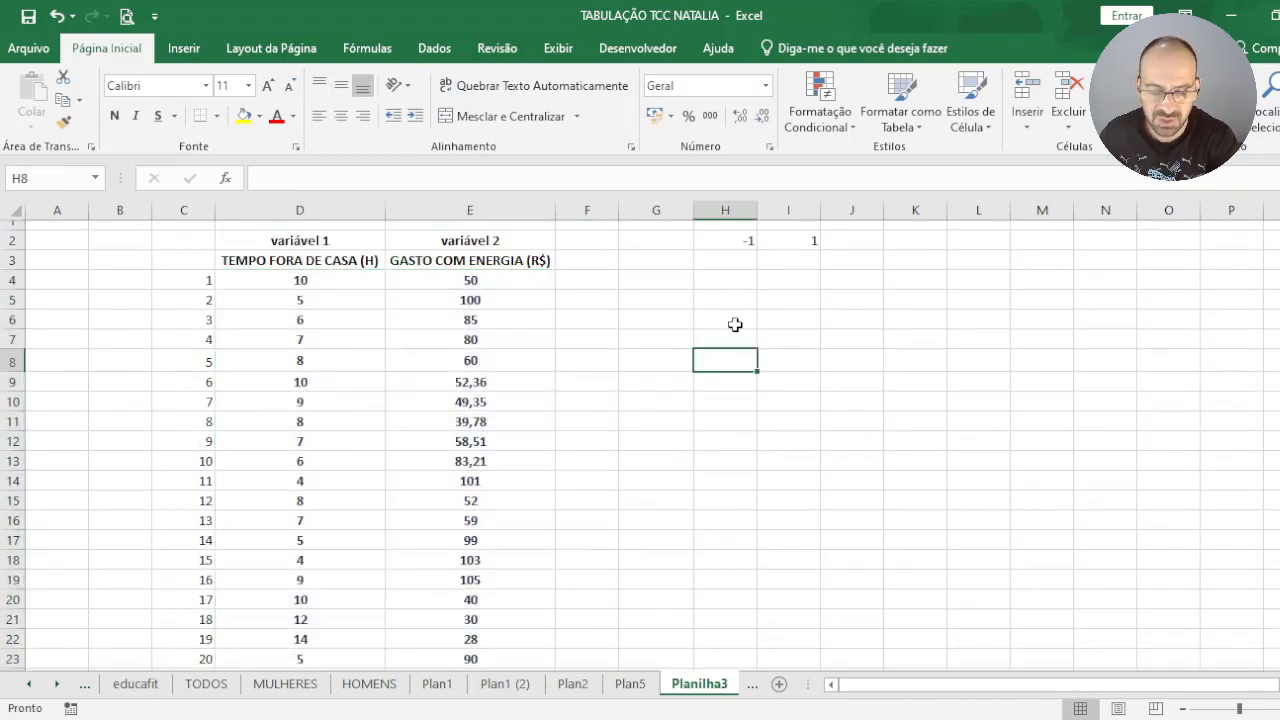
Calculate the correlation between hours away from home and energy spending in H8 with =CORREL(D4:D23;E4:E23)
text(=CORREL()
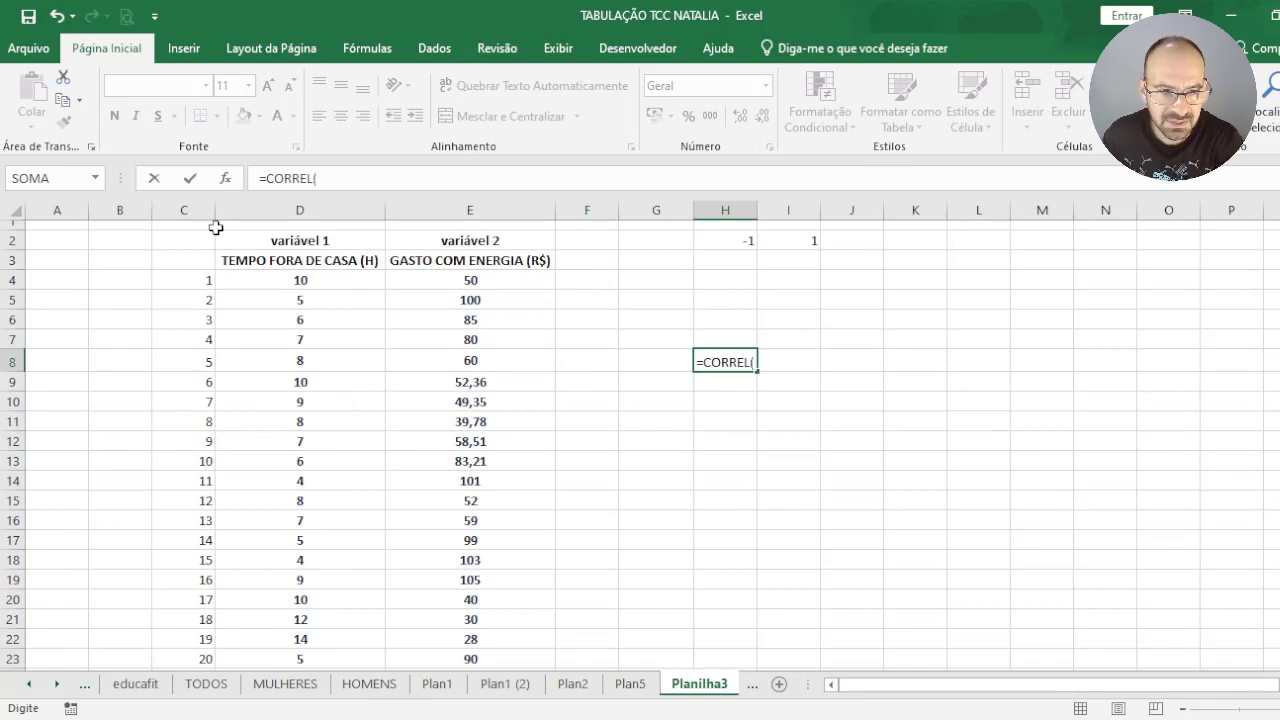
drag(300, 280, 351, 591)
text(;)
scroll(460, 306, up, 1)
drag(497, 278, 486, 633)
key(Return)
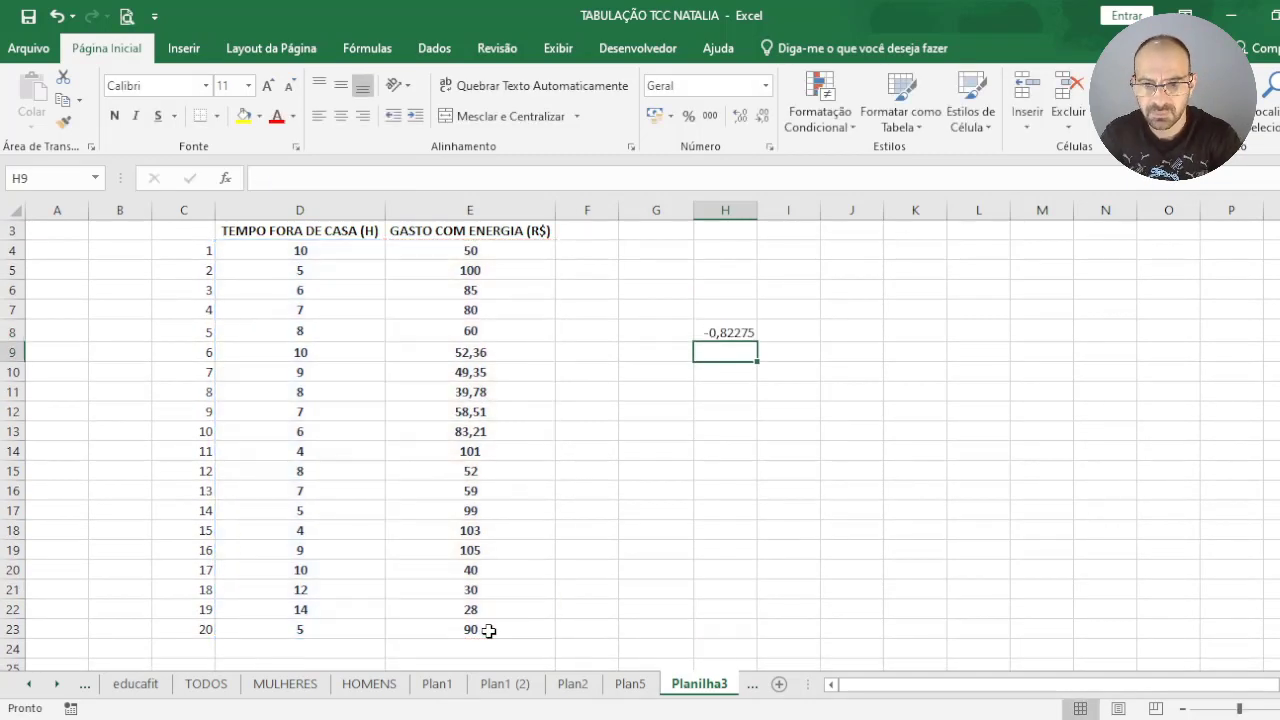
Format the correlation coefficient in H8 as bold red text at font size 15
click(714, 332)
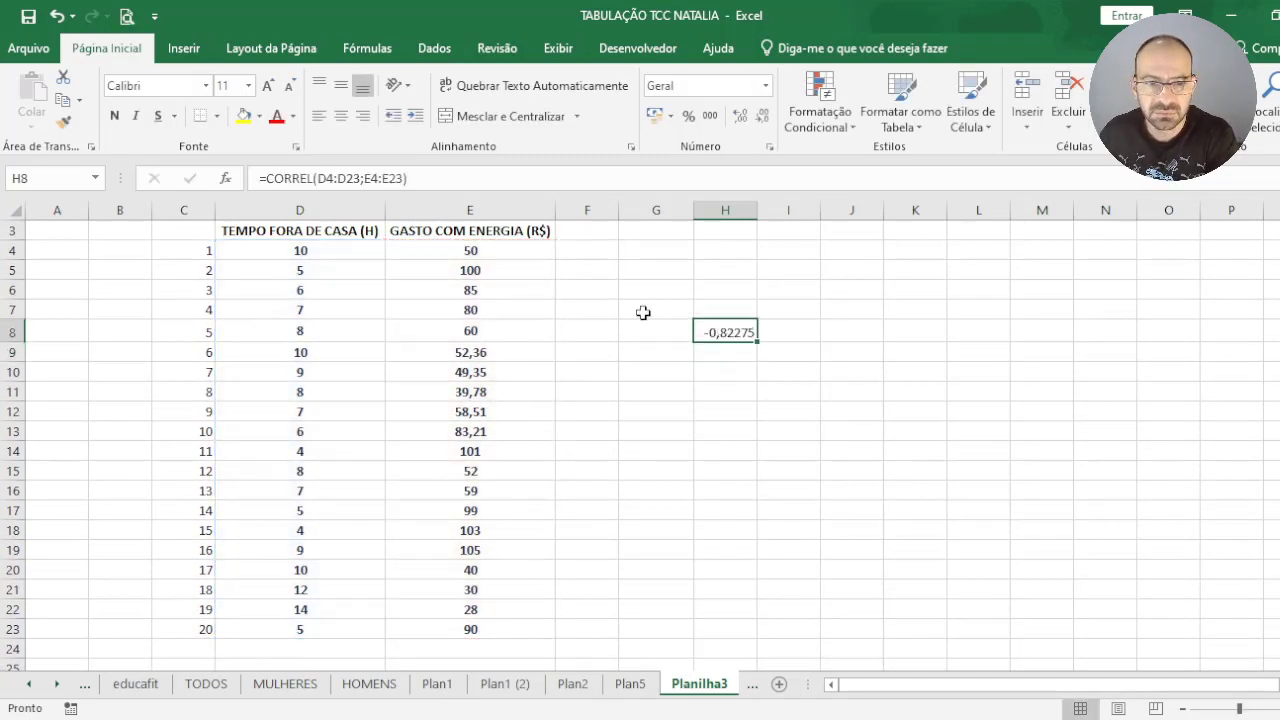
click(279, 116)
click(240, 85)
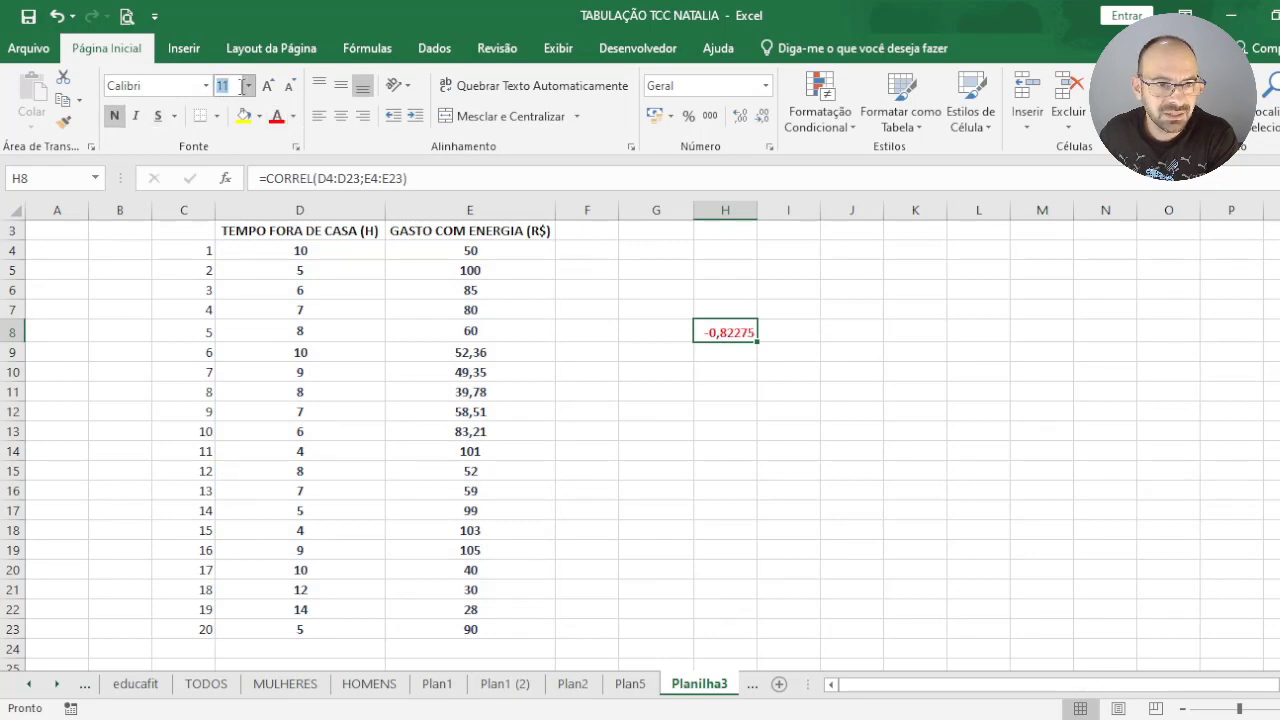
text(15)
key(Return)
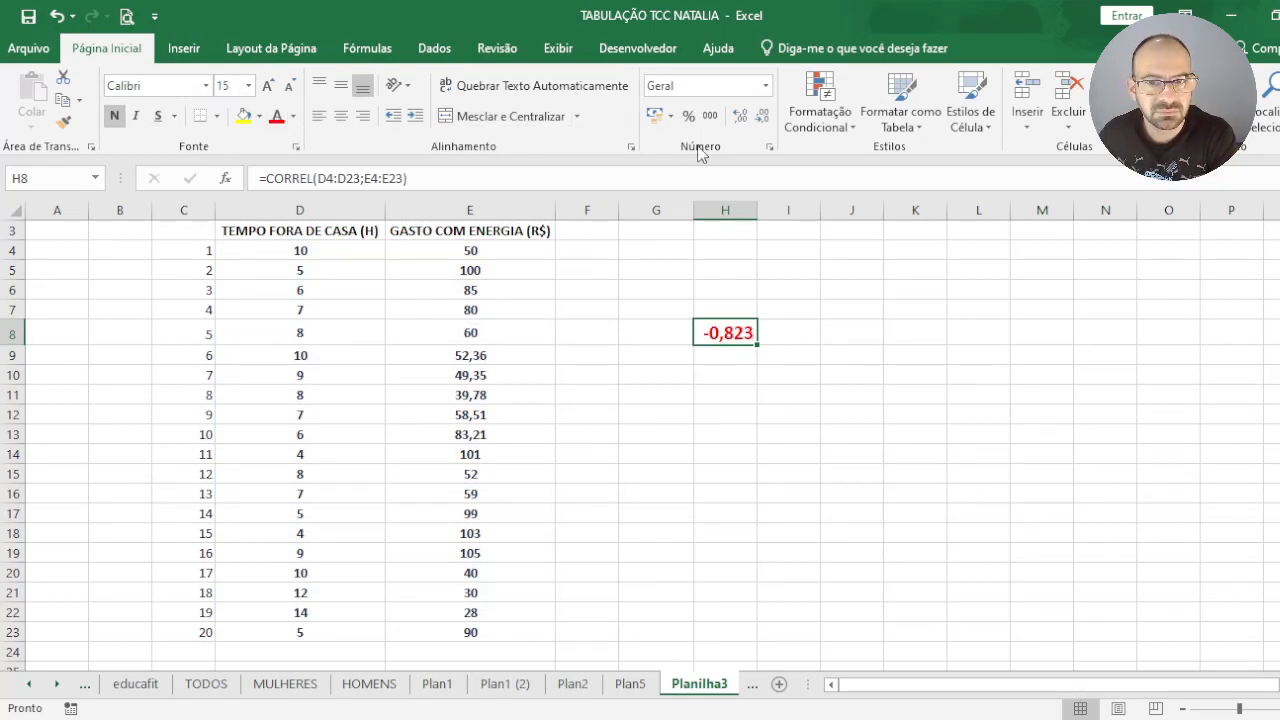
Show the correlation coefficient in H8 with two decimal places
click(739, 116)
click(762, 116)
click(762, 116)
click(762, 116)
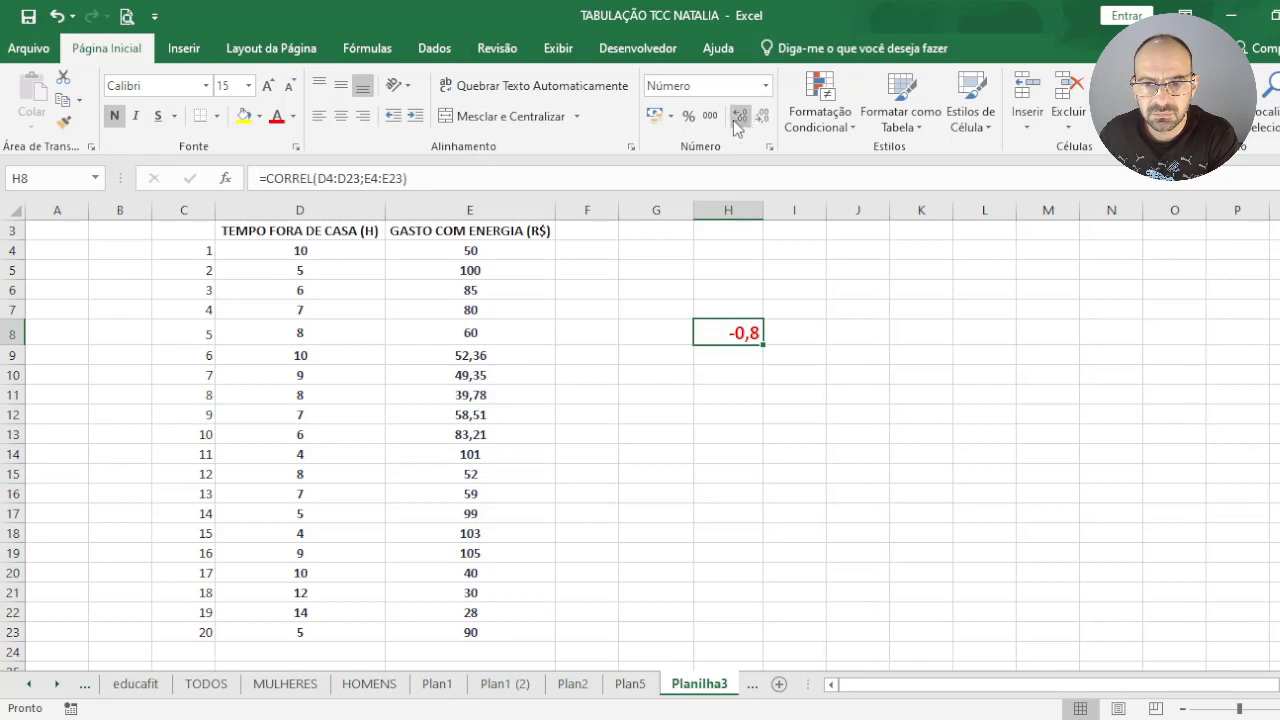
click(739, 116)
click(758, 531)
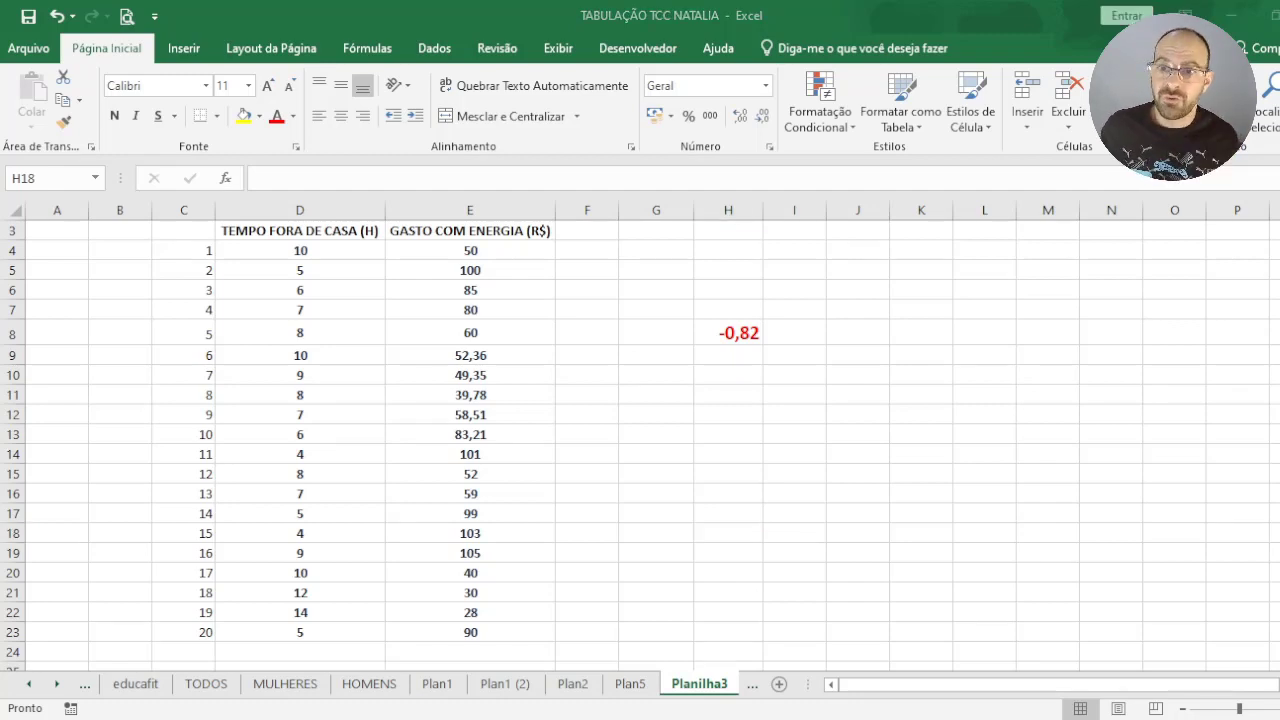
click(334, 299)
scroll(334, 299, up, 1)
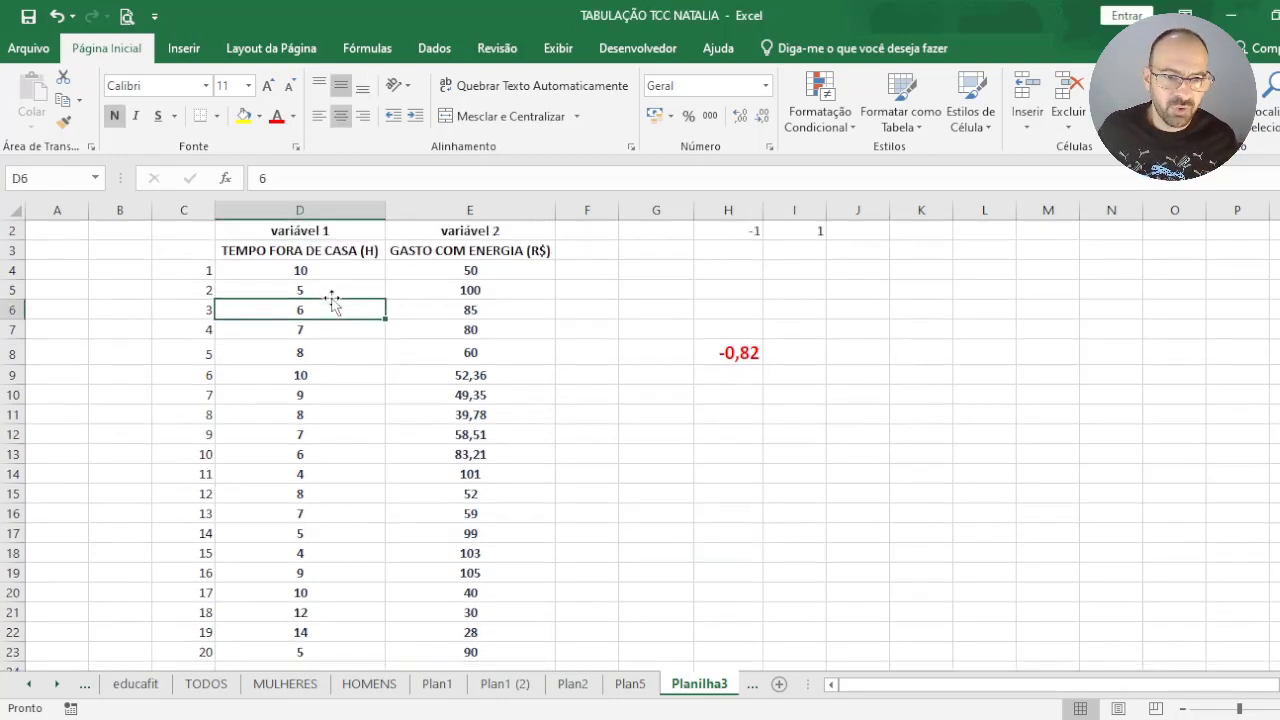
click(480, 259)
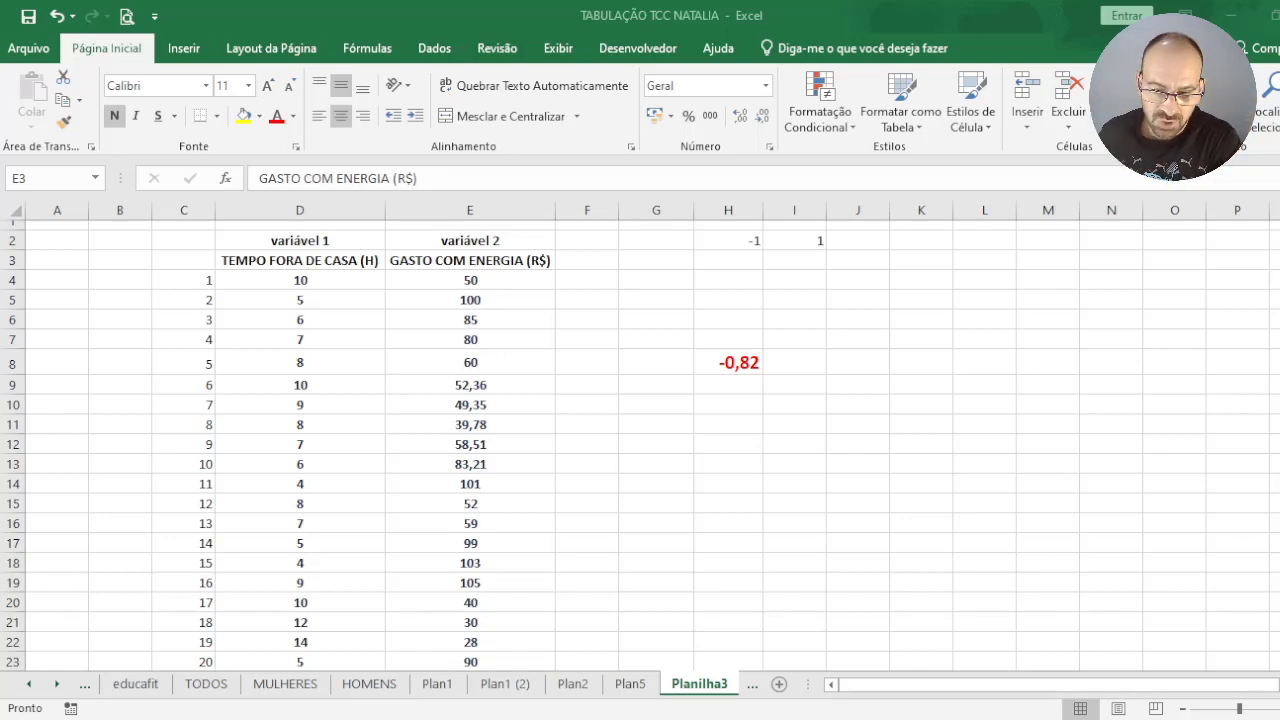
click(470, 260)
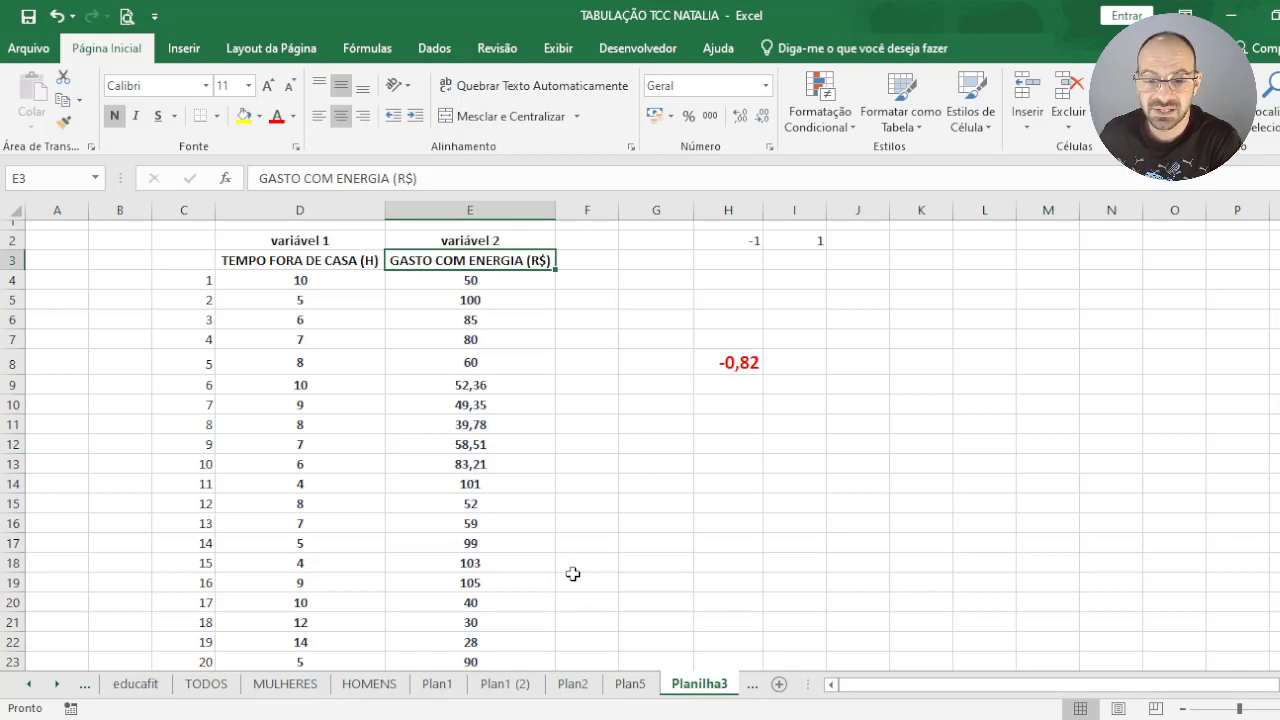
drag(571, 577, 566, 570)
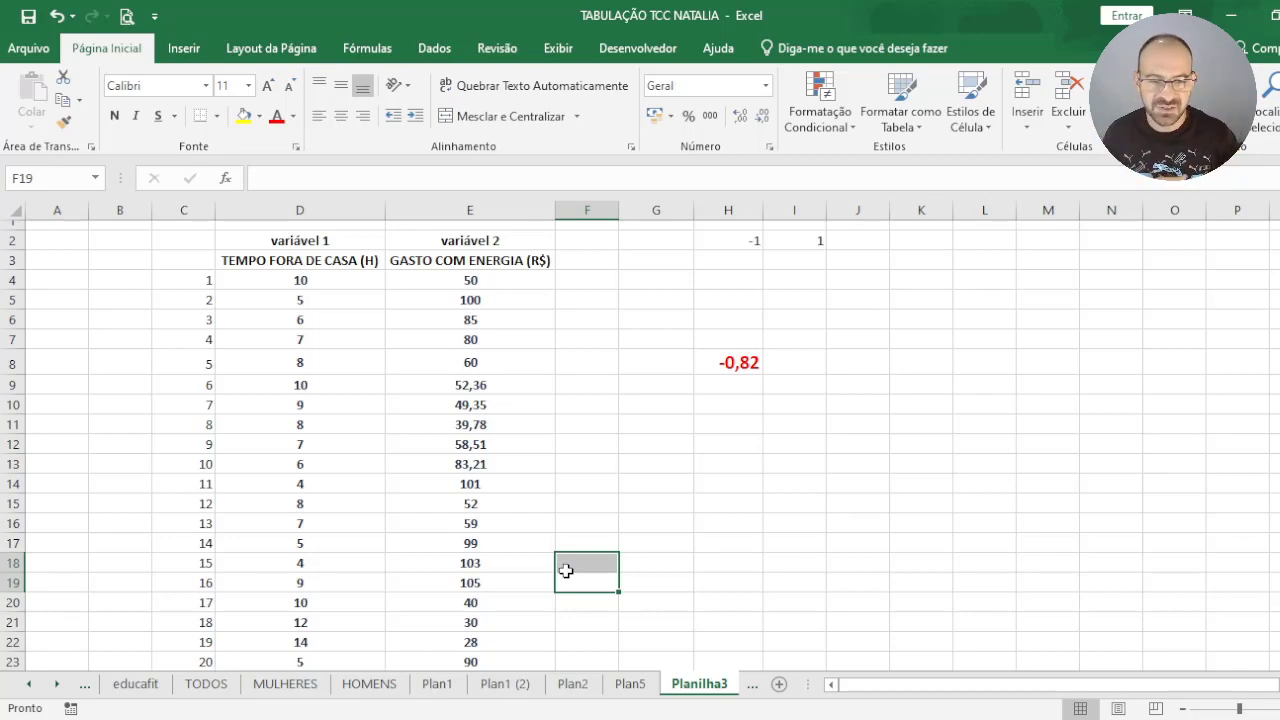
click(485, 566)
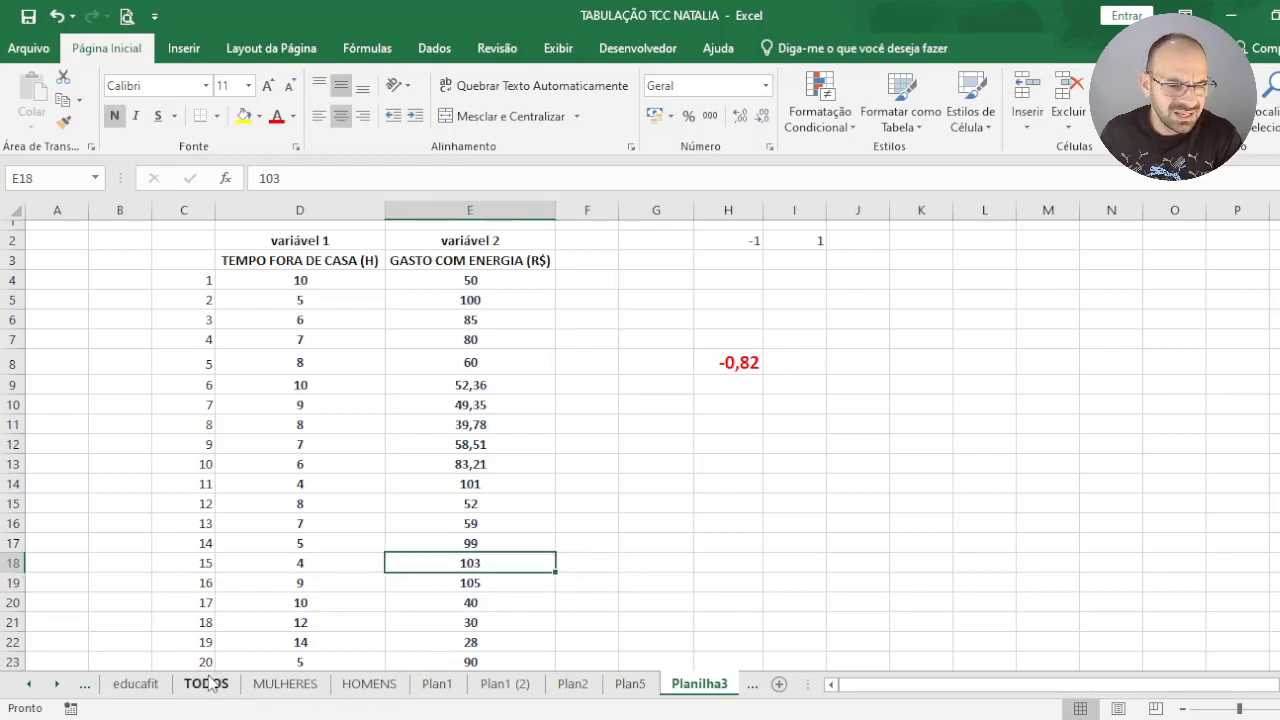
Open the educafit sheet and examine the TEMPO and DISTORÇÃO columns of the participant table
click(135, 684)
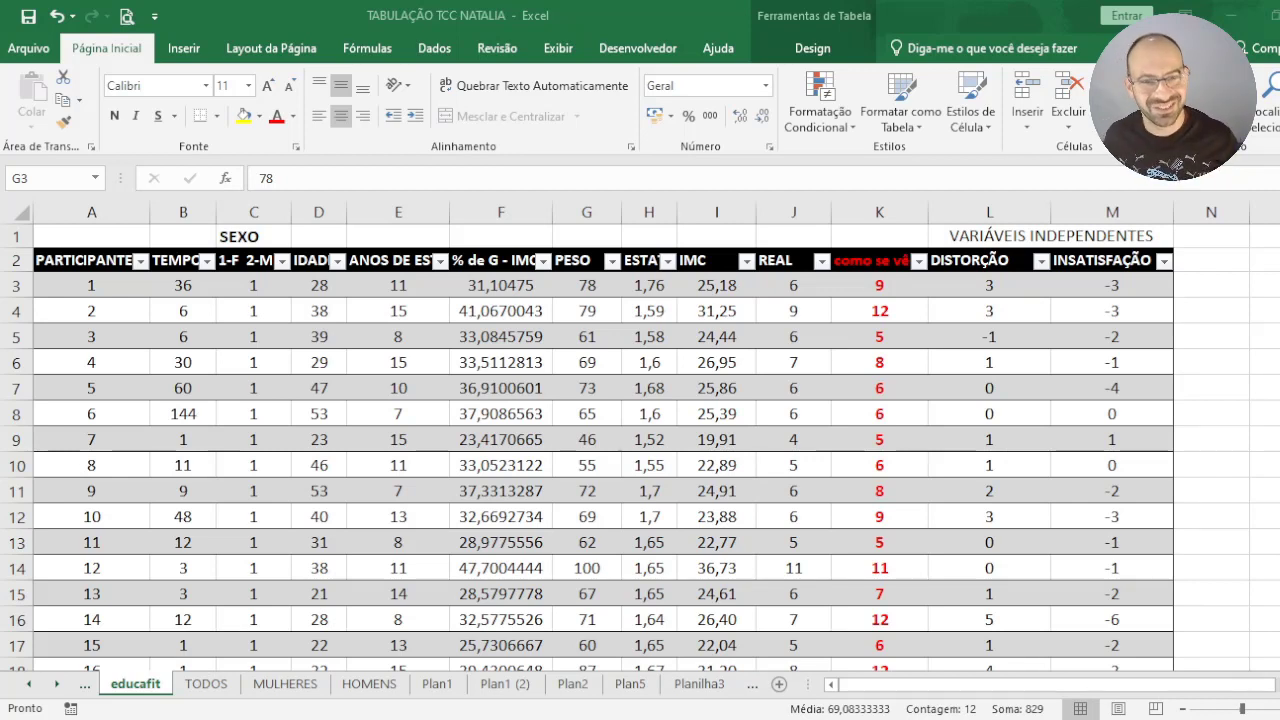
click(716, 362)
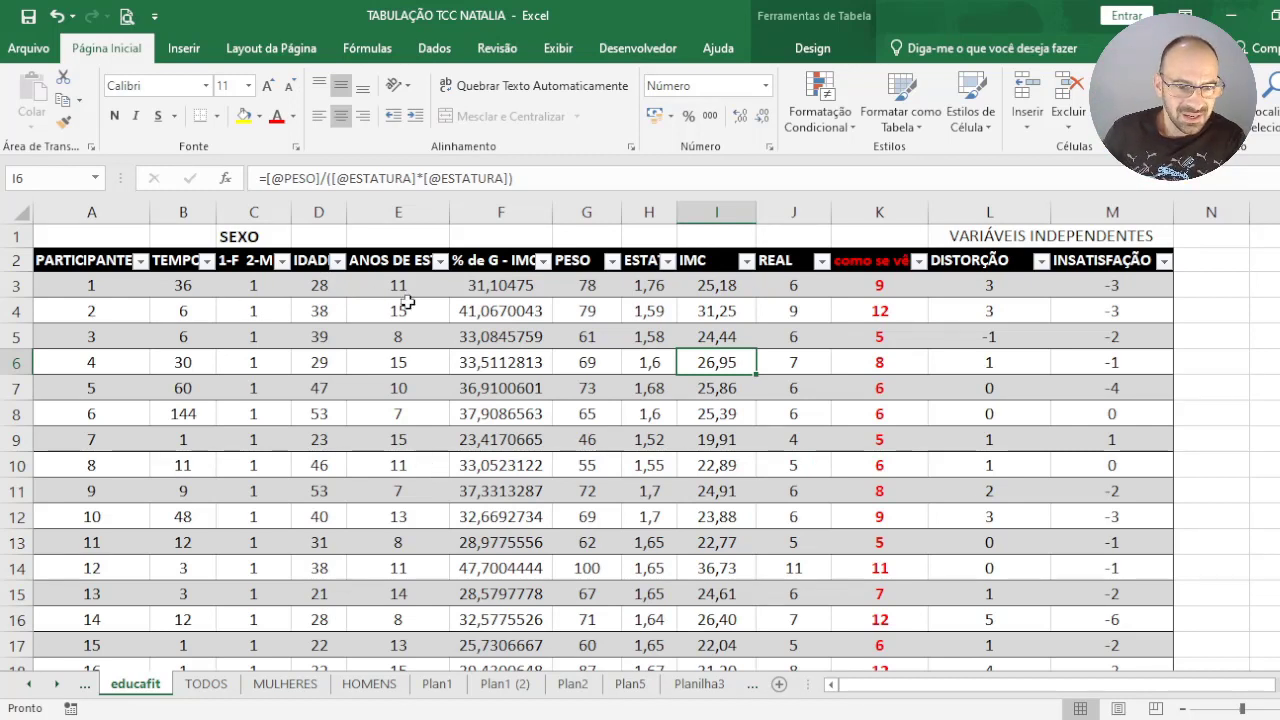
drag(408, 302, 488, 313)
click(187, 290)
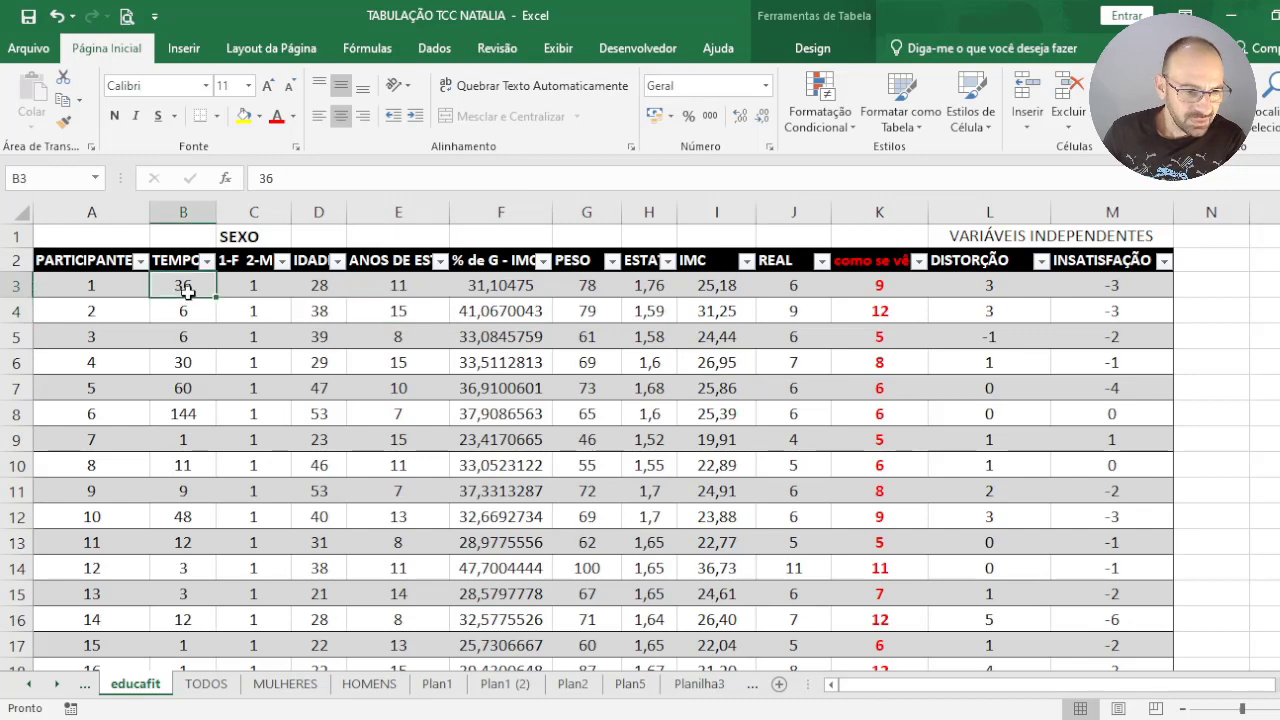
drag(187, 290, 166, 563)
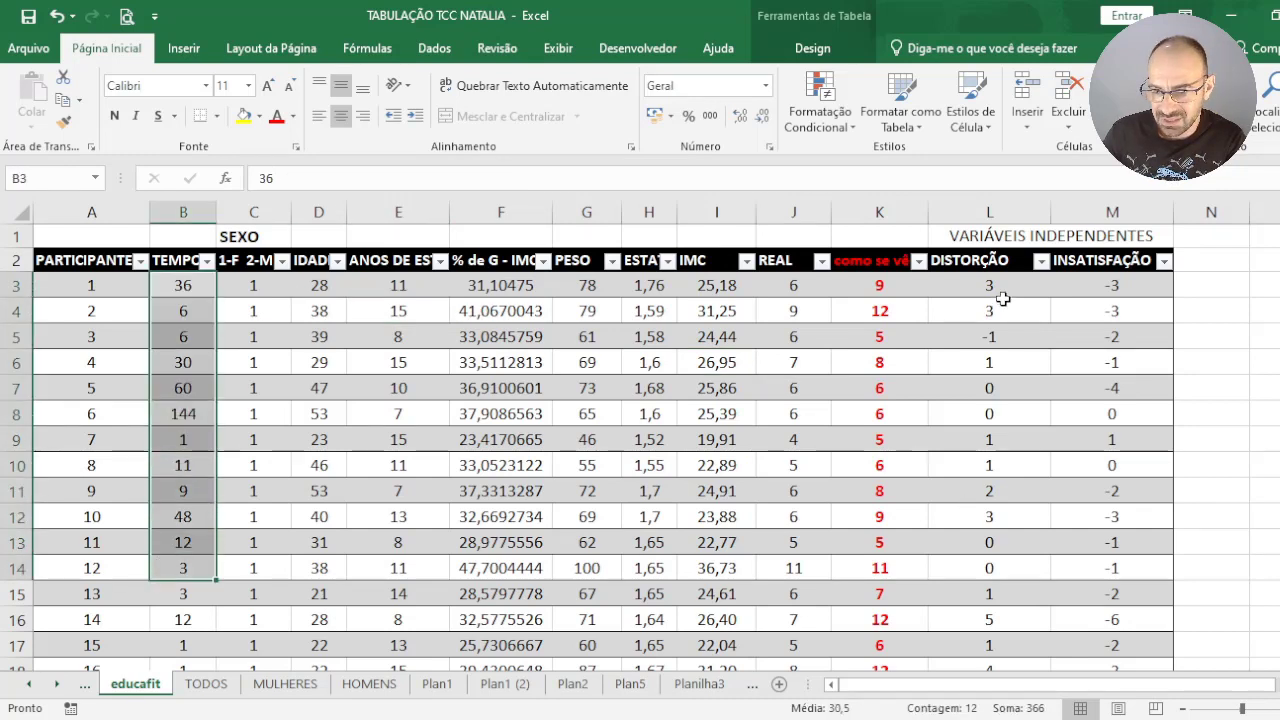
drag(1000, 306, 1009, 417)
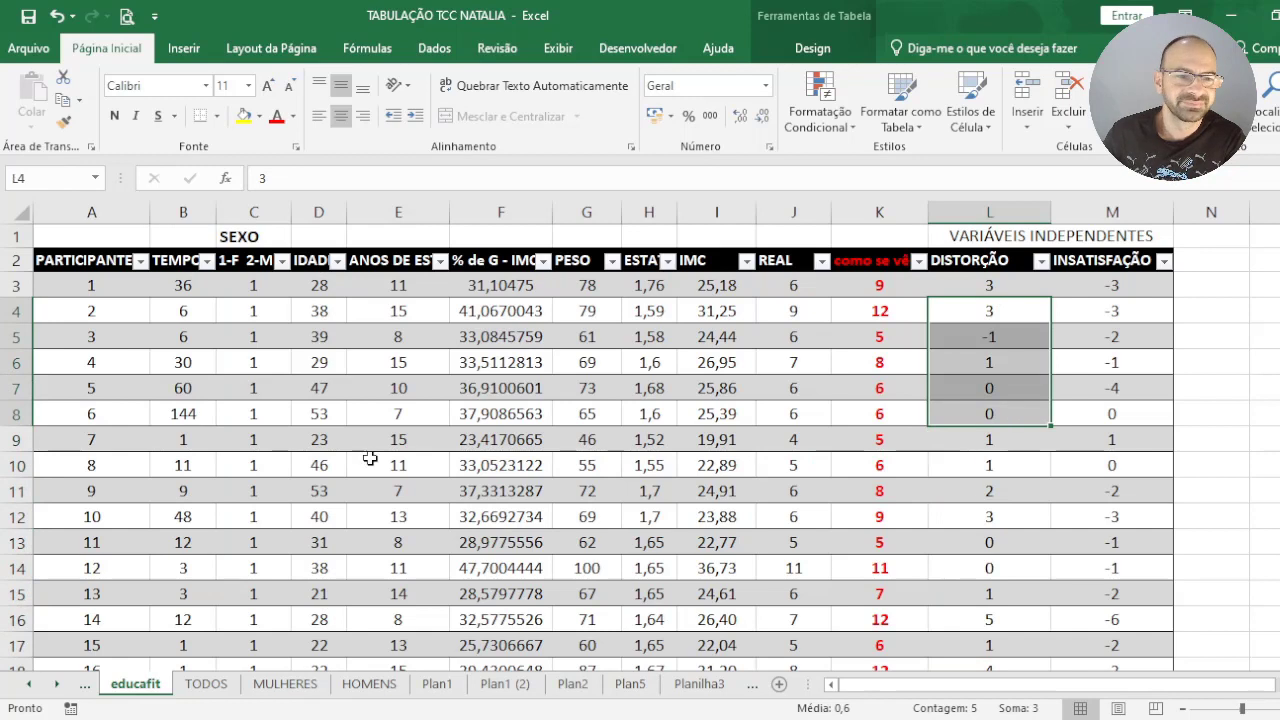
Calculate the correlation between TEMPO and DISTORÇÃO in N4 with =CORREL(B3:B140;L3:L140), shown with one decimal place
click(1223, 306)
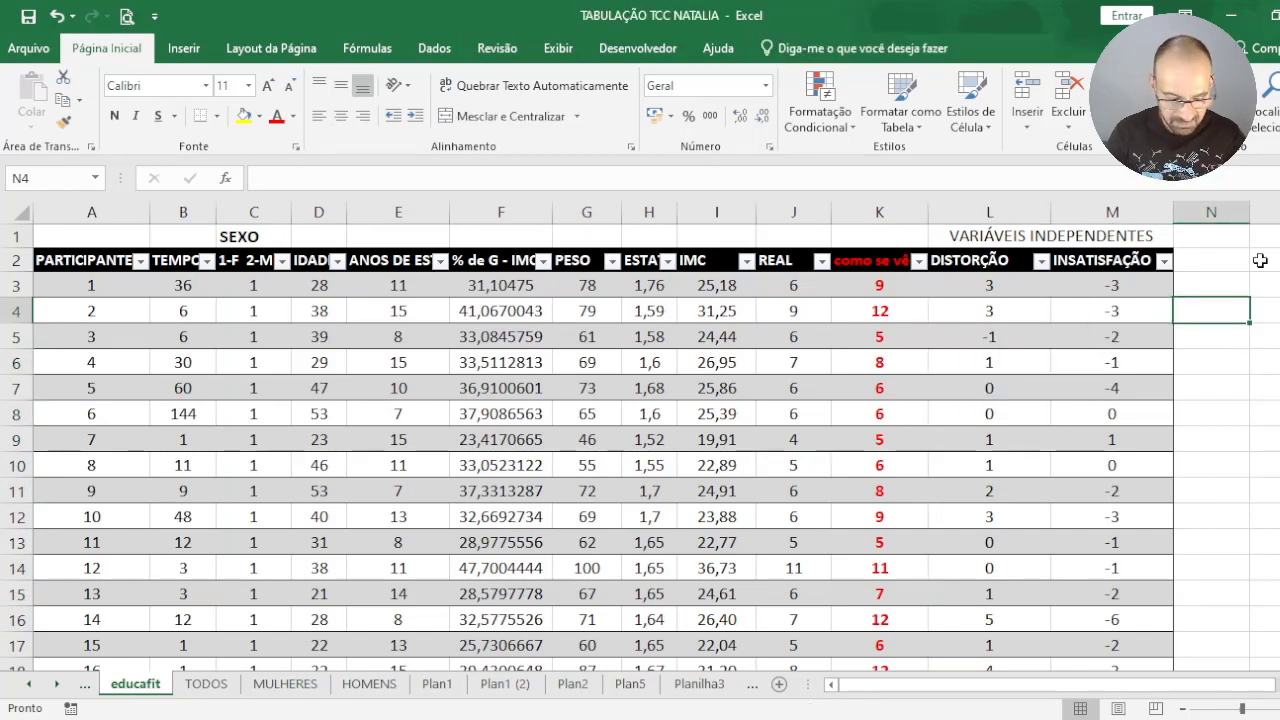
text(=CORREL)
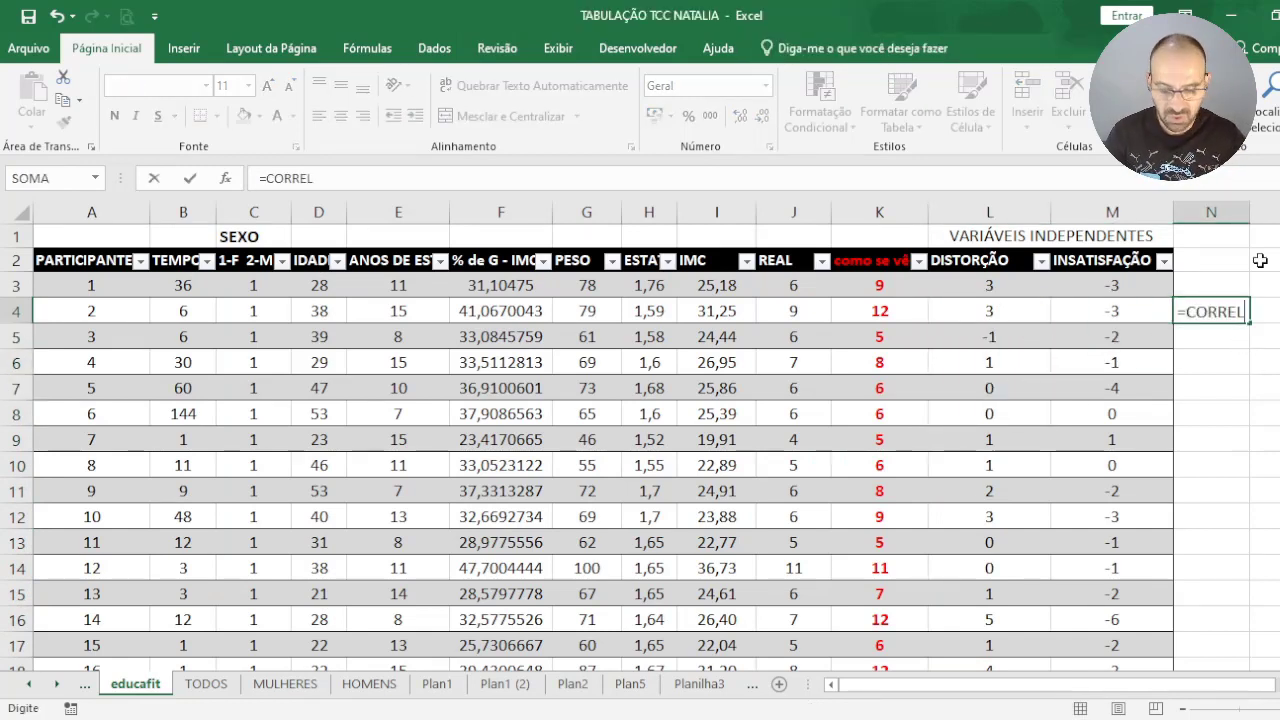
text(()
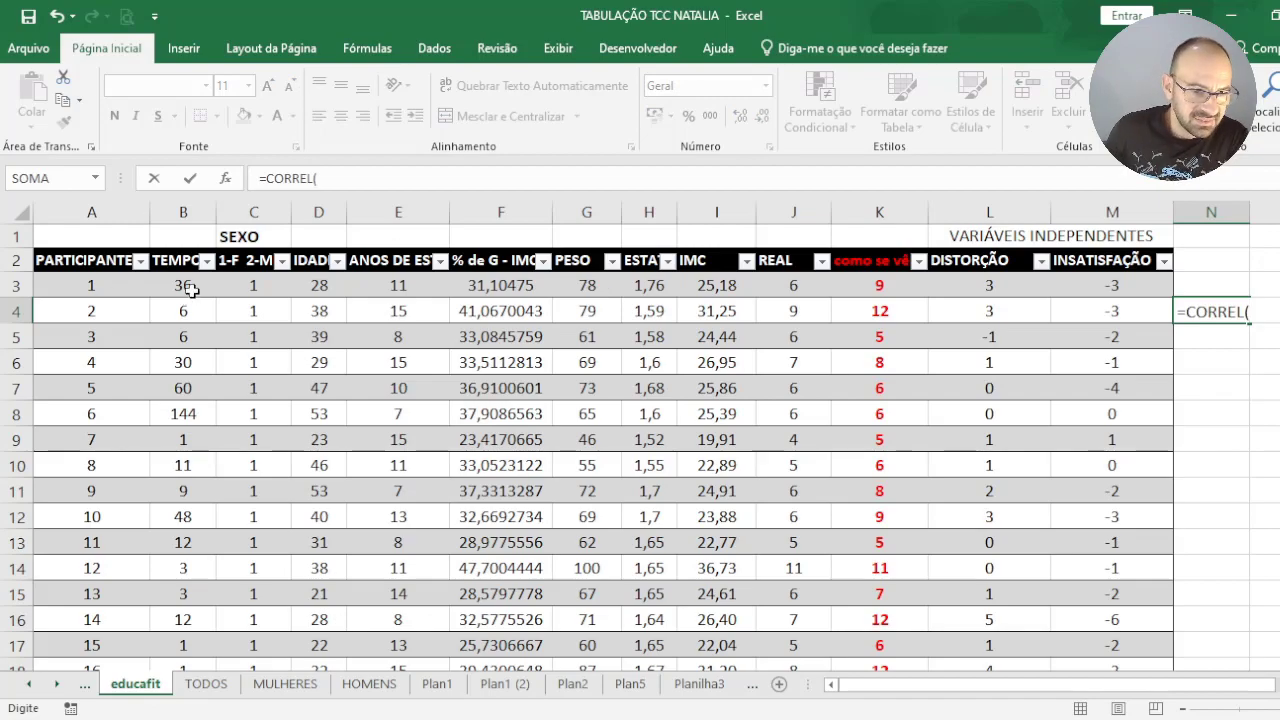
drag(190, 289, 183, 668)
drag(175, 693, 180, 694)
scroll(639, 519, up, 5)
text(;)
scroll(639, 519, up, 20)
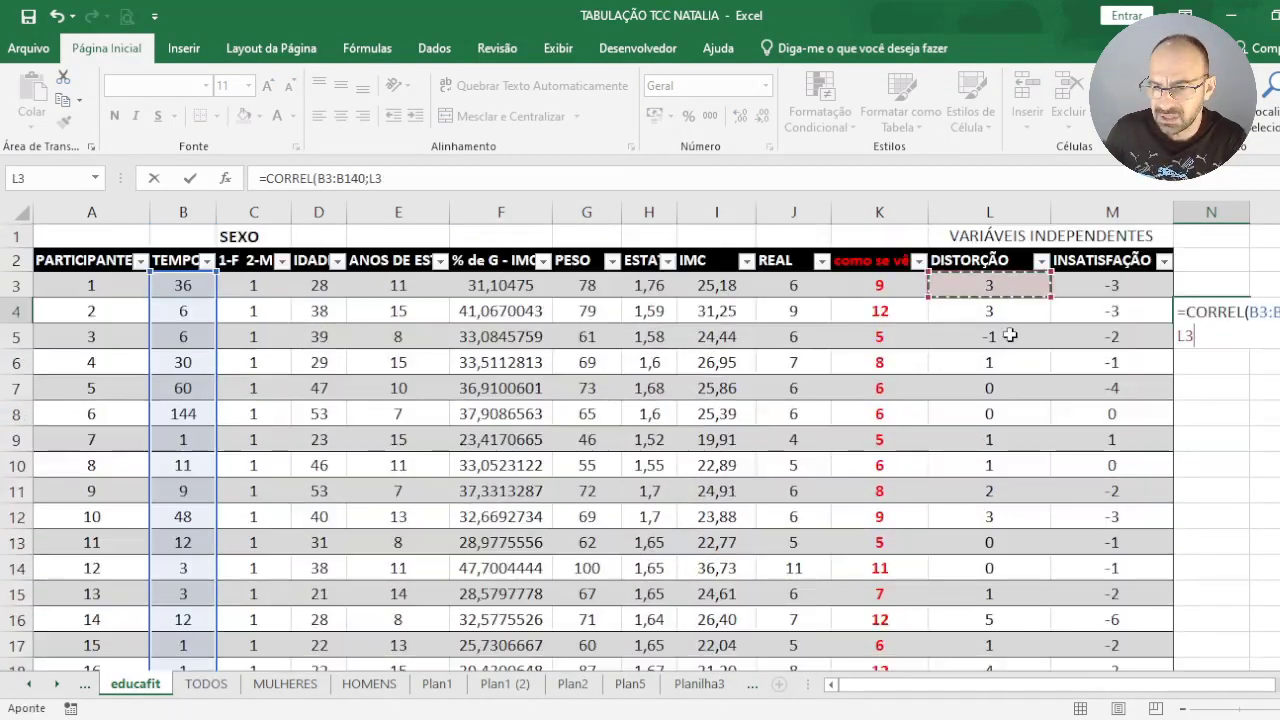
drag(989, 285, 989, 668)
key(Return)
click(1228, 311)
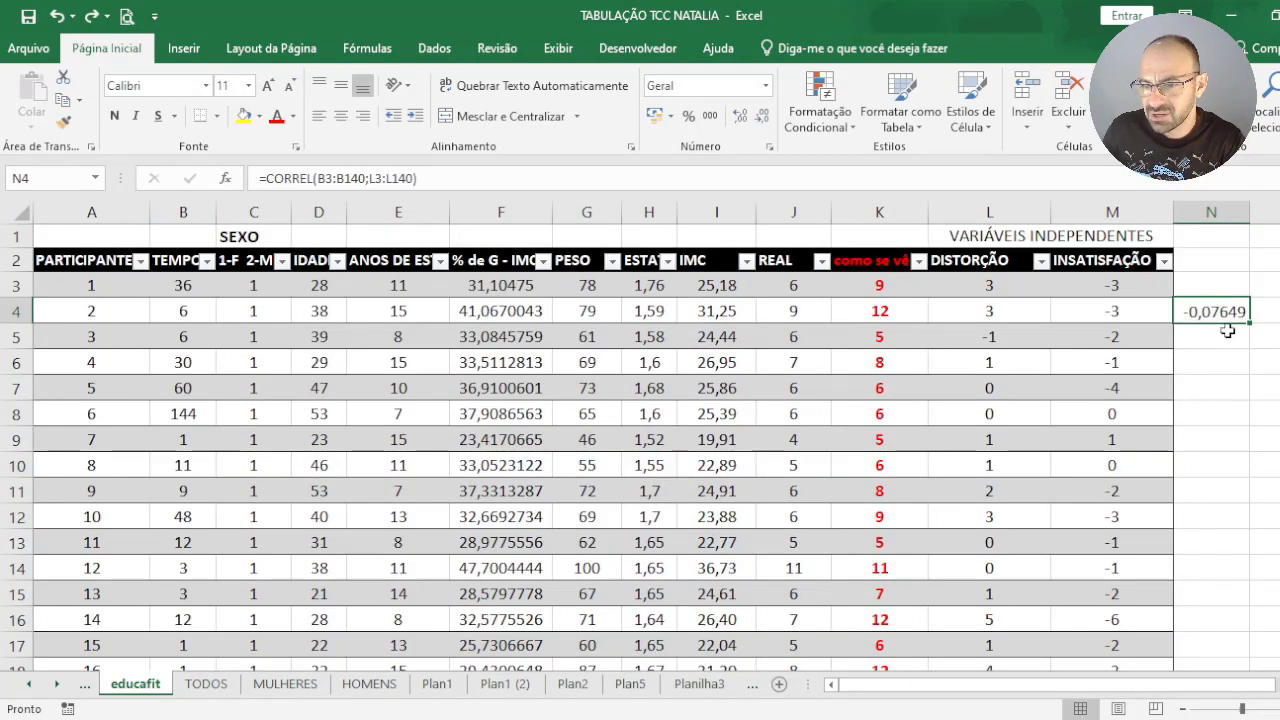
click(761, 123)
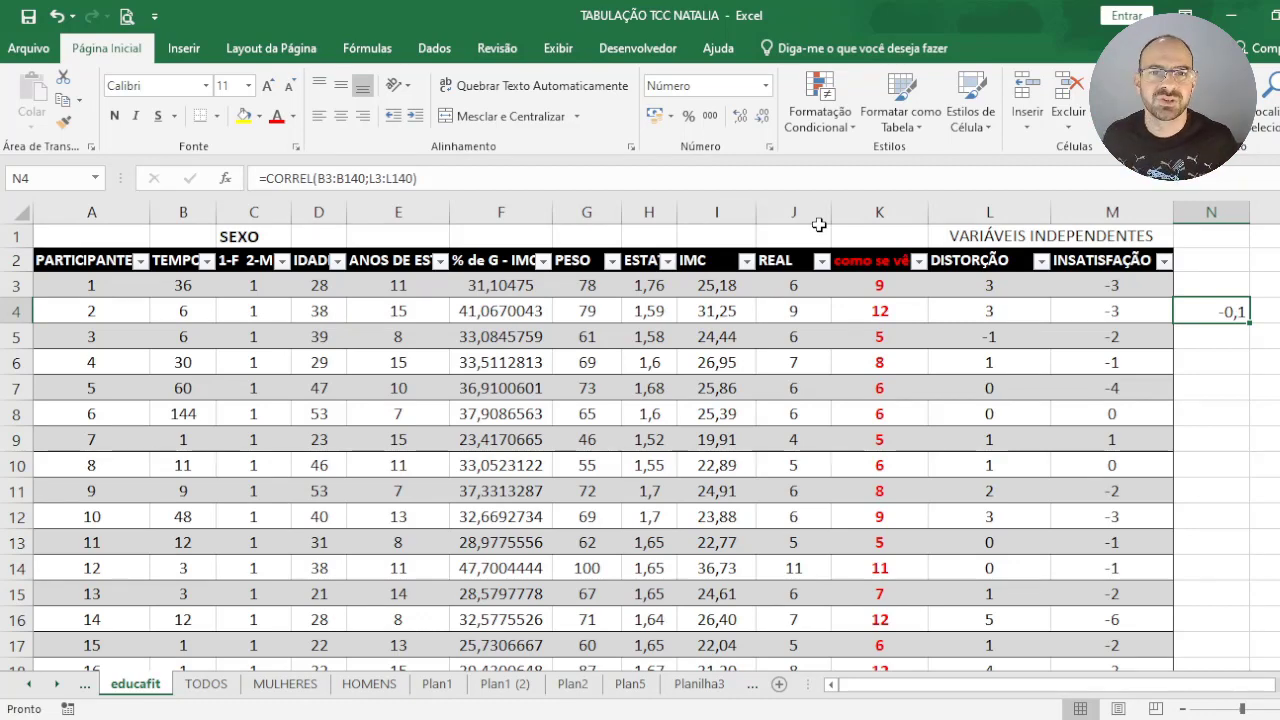
Calculate the correlation between TEMPO and INSATISFAÇÃO in O4 with =CORREL(B3:B140;M3:M140)
key(Right)
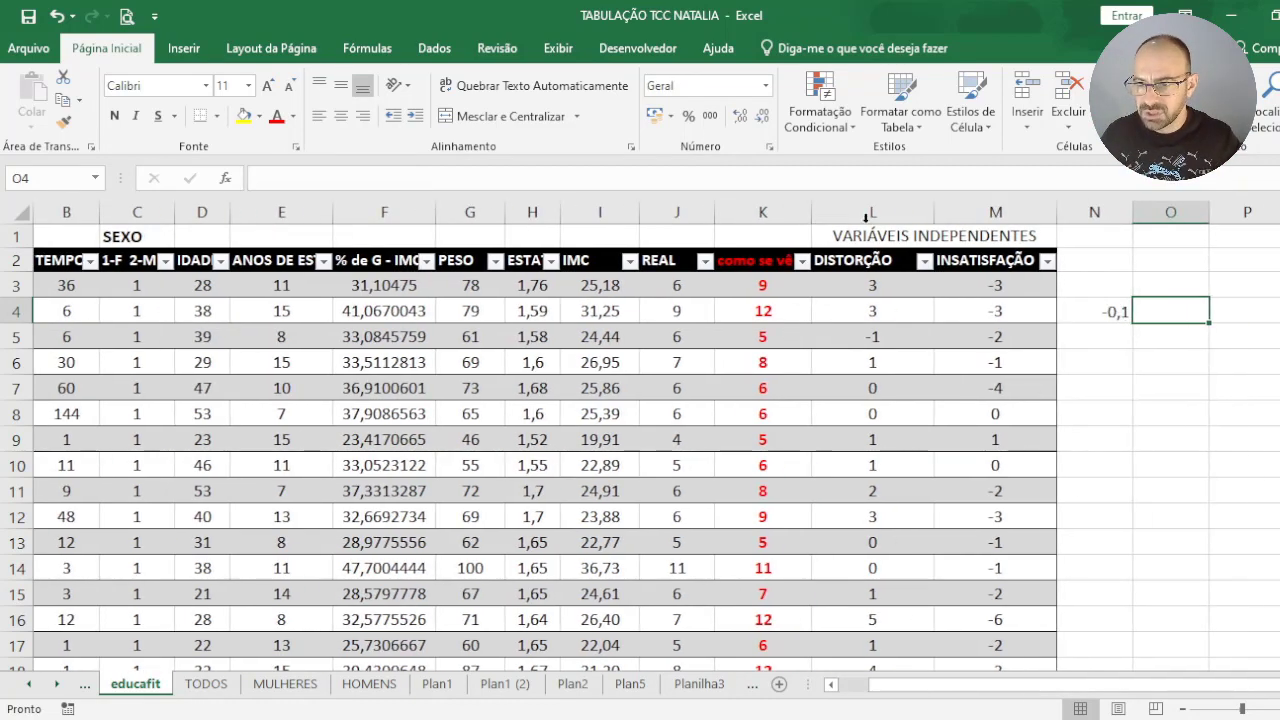
text(=CORREL()
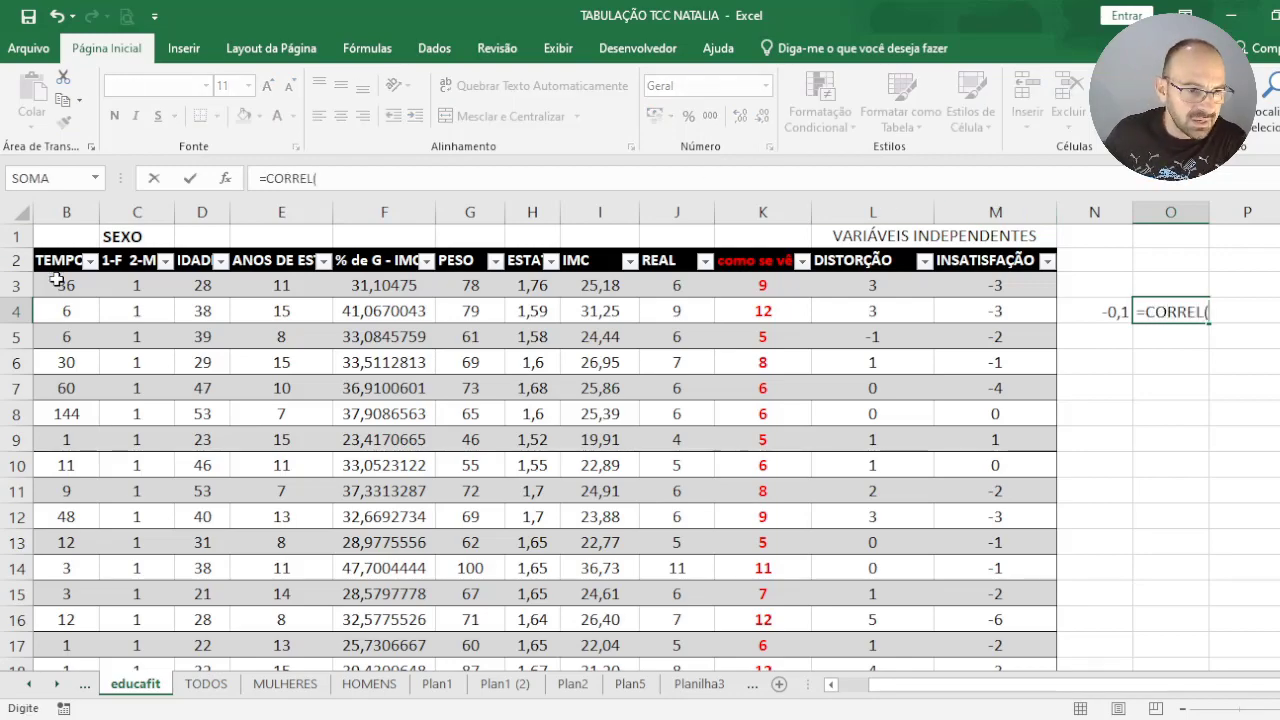
drag(57, 281, 140, 485)
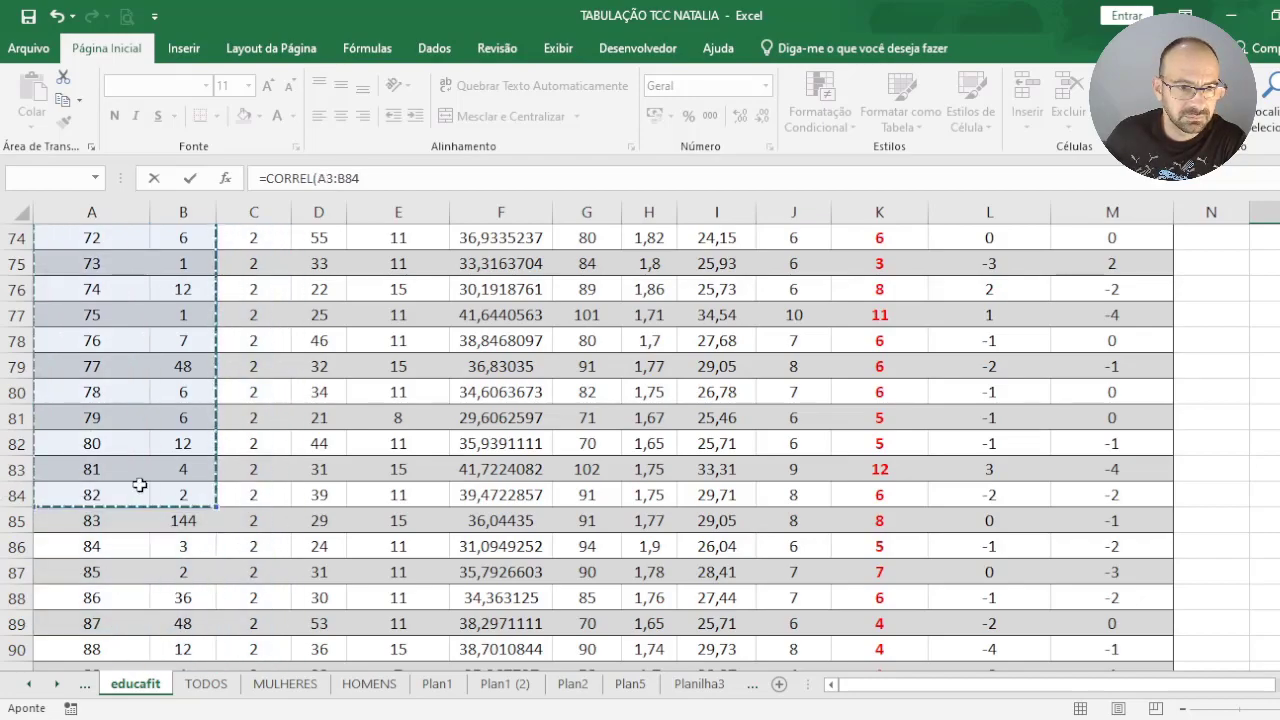
scroll(140, 485, up, 20)
click(370, 175)
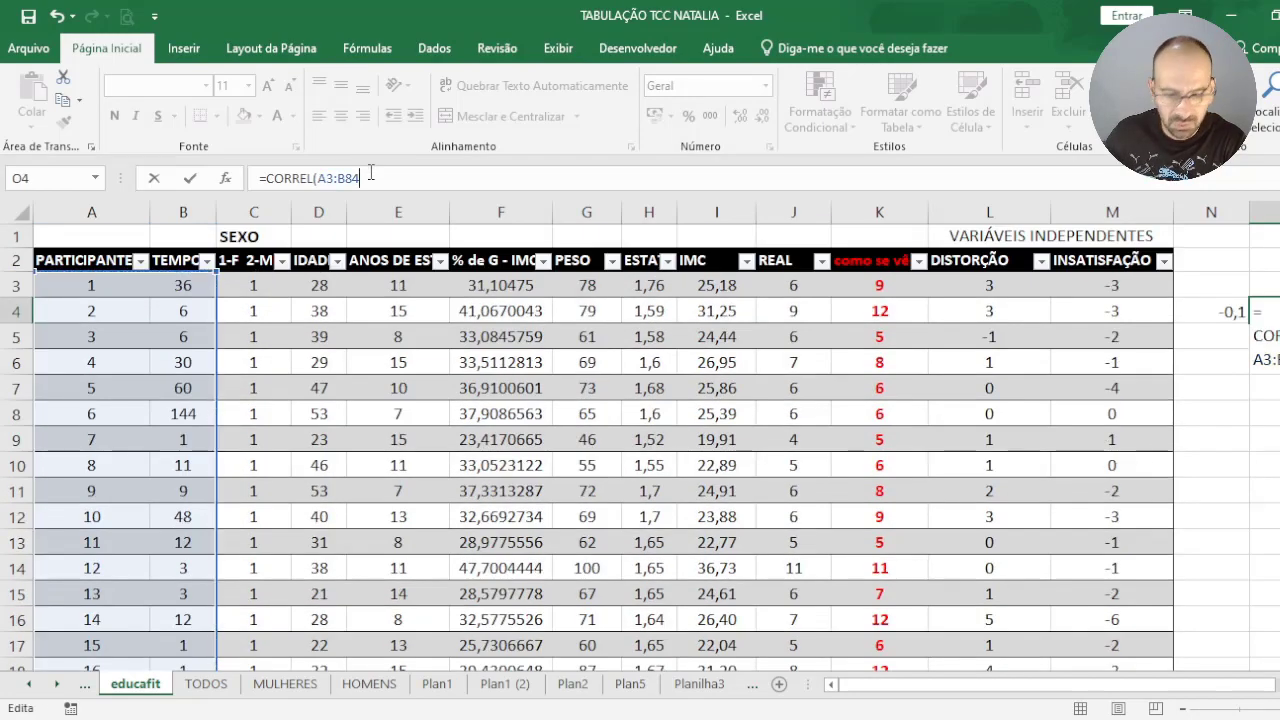
click(183, 285)
key(ctrl+shift+Down)
text(;)
scroll(1084, 399, up, 20)
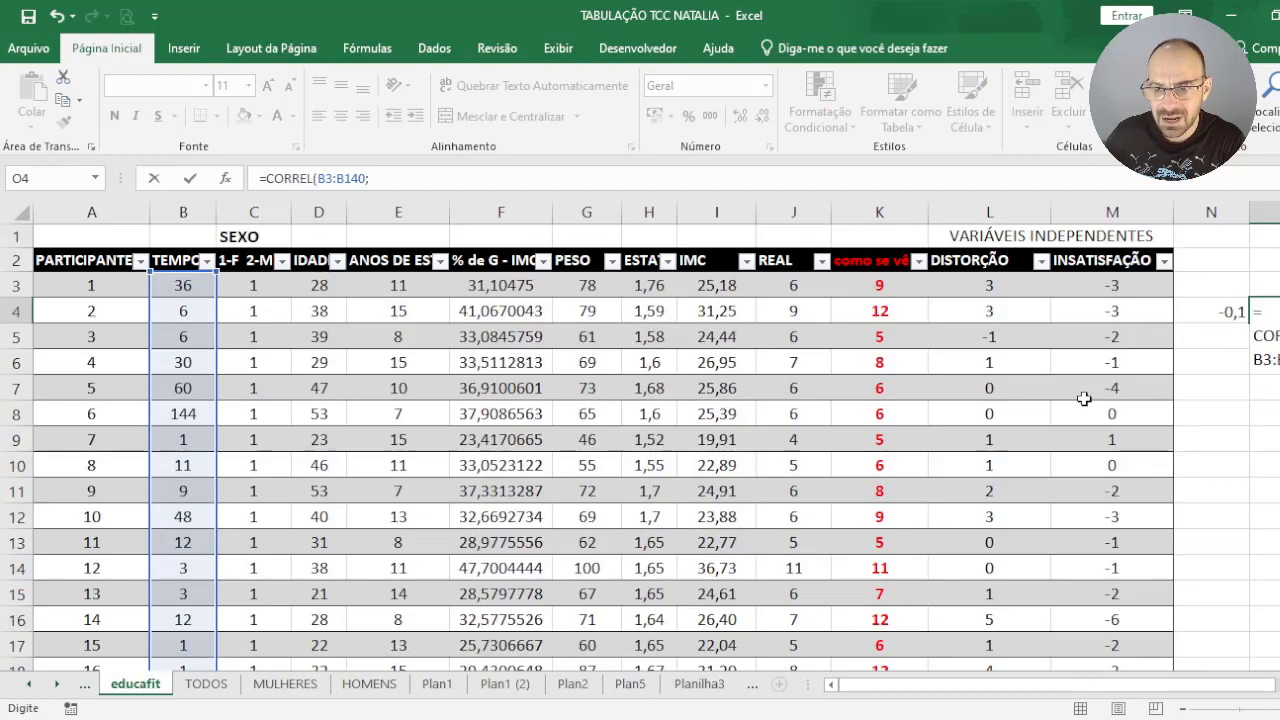
drag(1110, 285, 1108, 530)
key(Return)
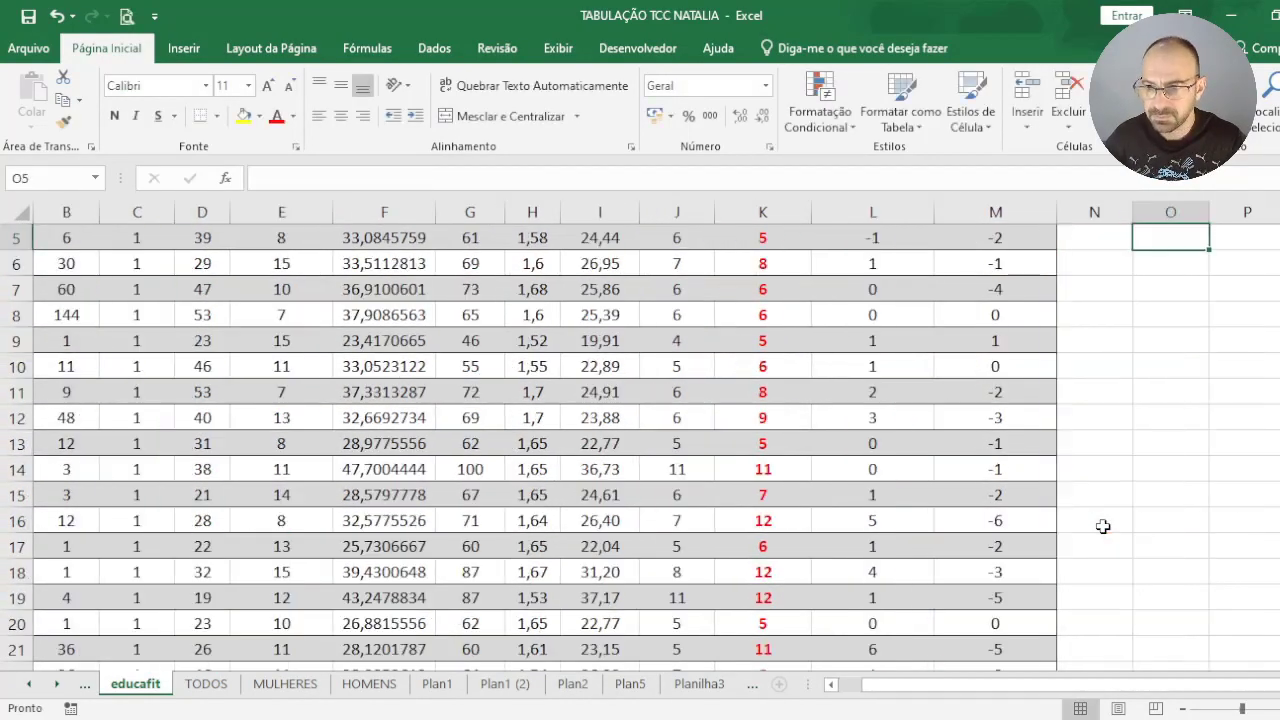
scroll(1103, 526, up, 2)
Show the TEMPO and INSATISFAÇÃO correlation in O4 with two decimal places
click(1160, 316)
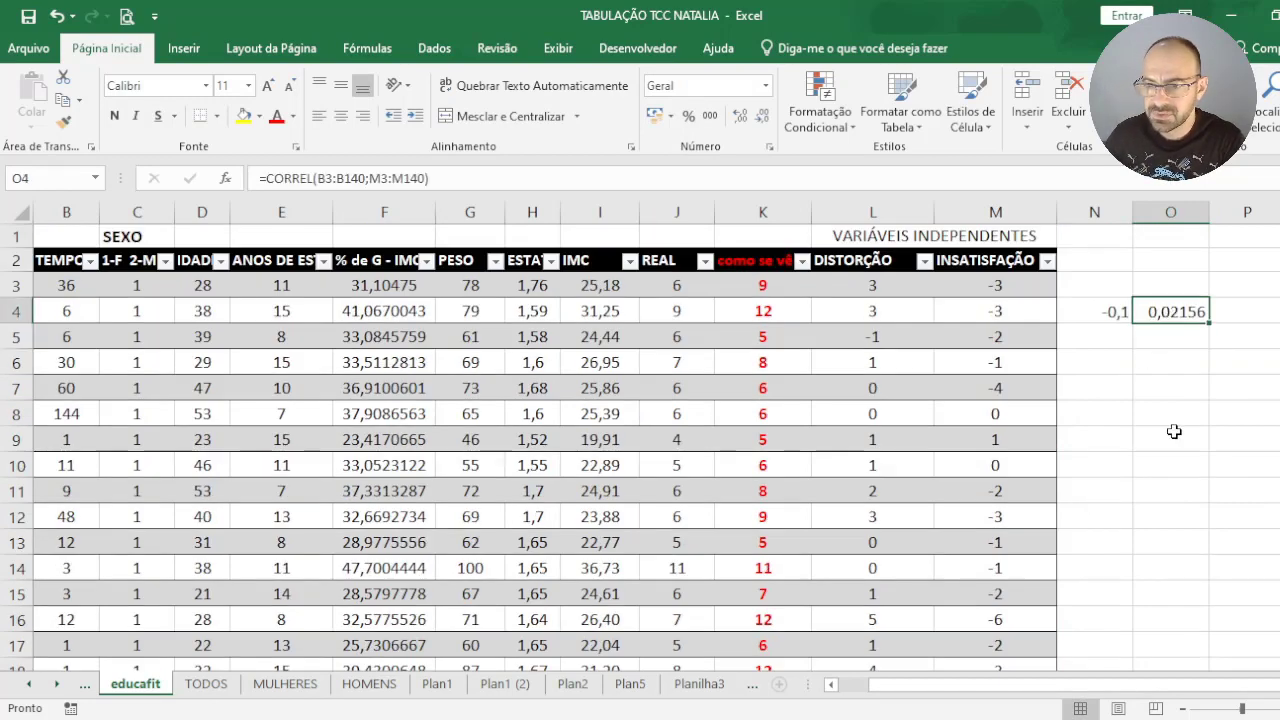
click(740, 117)
click(740, 117)
click(740, 117)
click(759, 118)
click(759, 118)
click(759, 118)
click(759, 118)
click(759, 118)
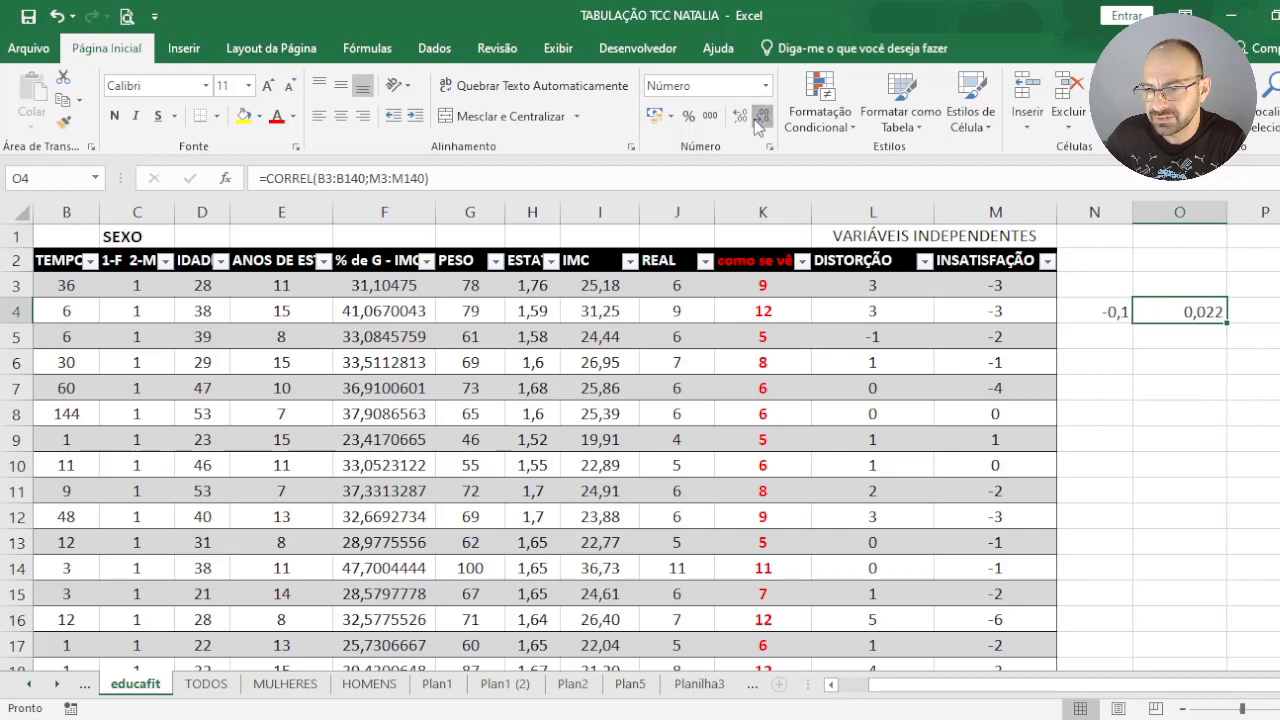
click(759, 118)
click(759, 118)
click(740, 117)
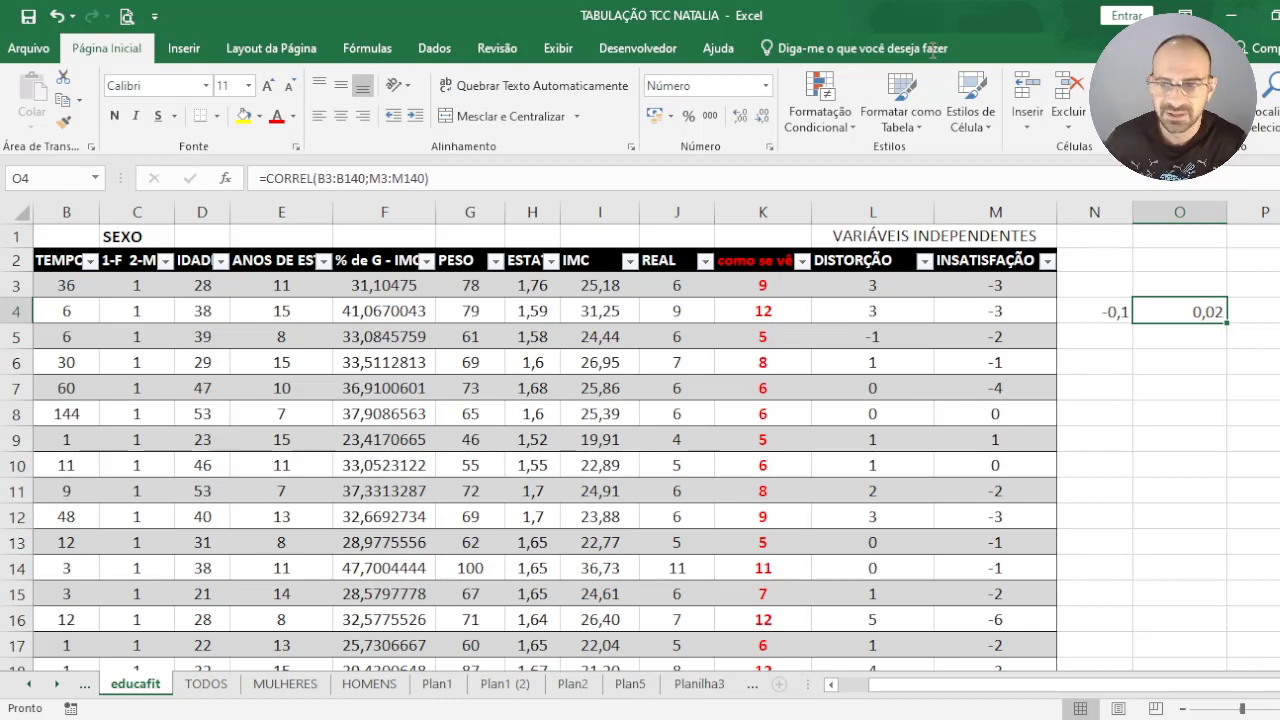
Calculate the correlation between IDADE and DISTORÇÃO in O7 with =CORREL(D3:D140;L3:L140)
click(1167, 394)
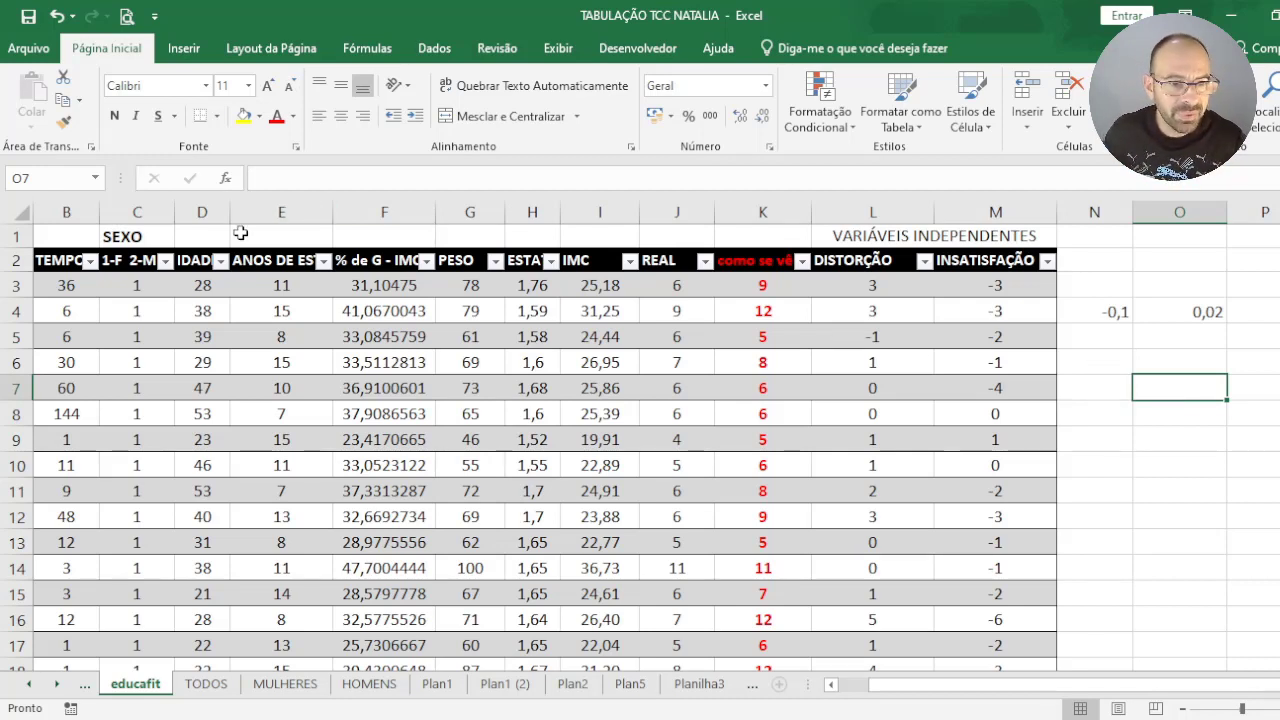
text(=)
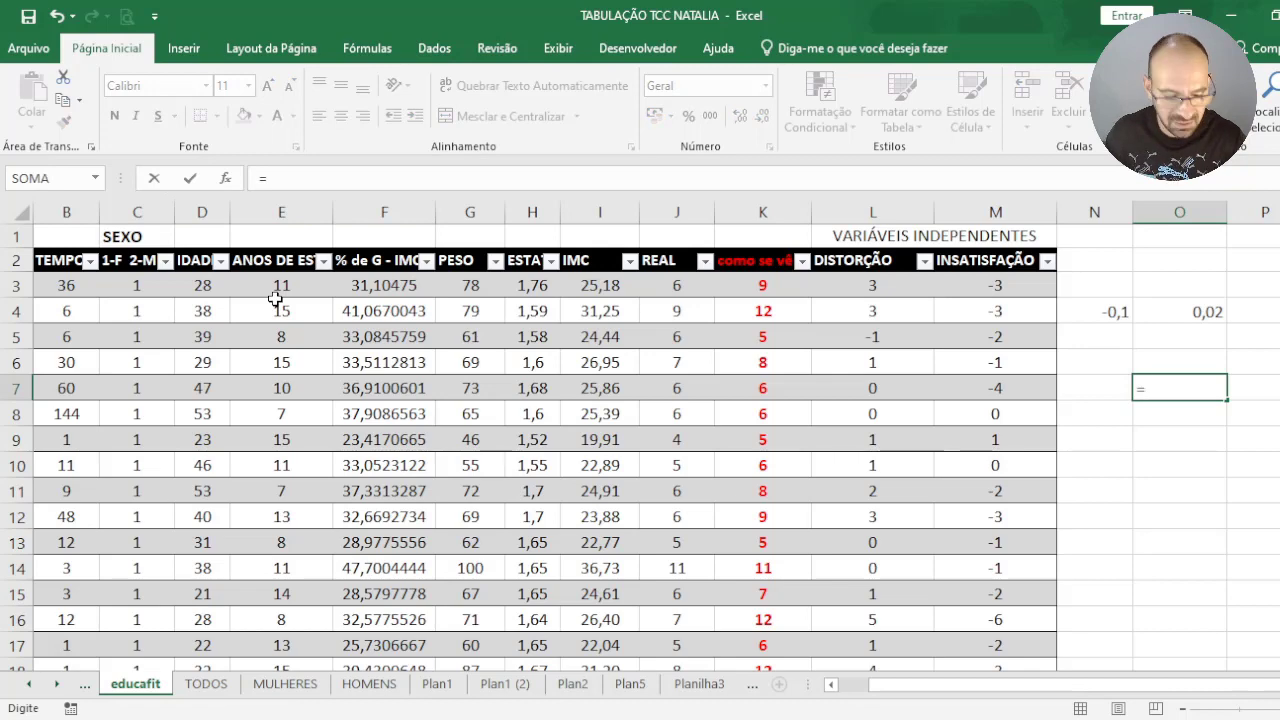
text(CORREL)
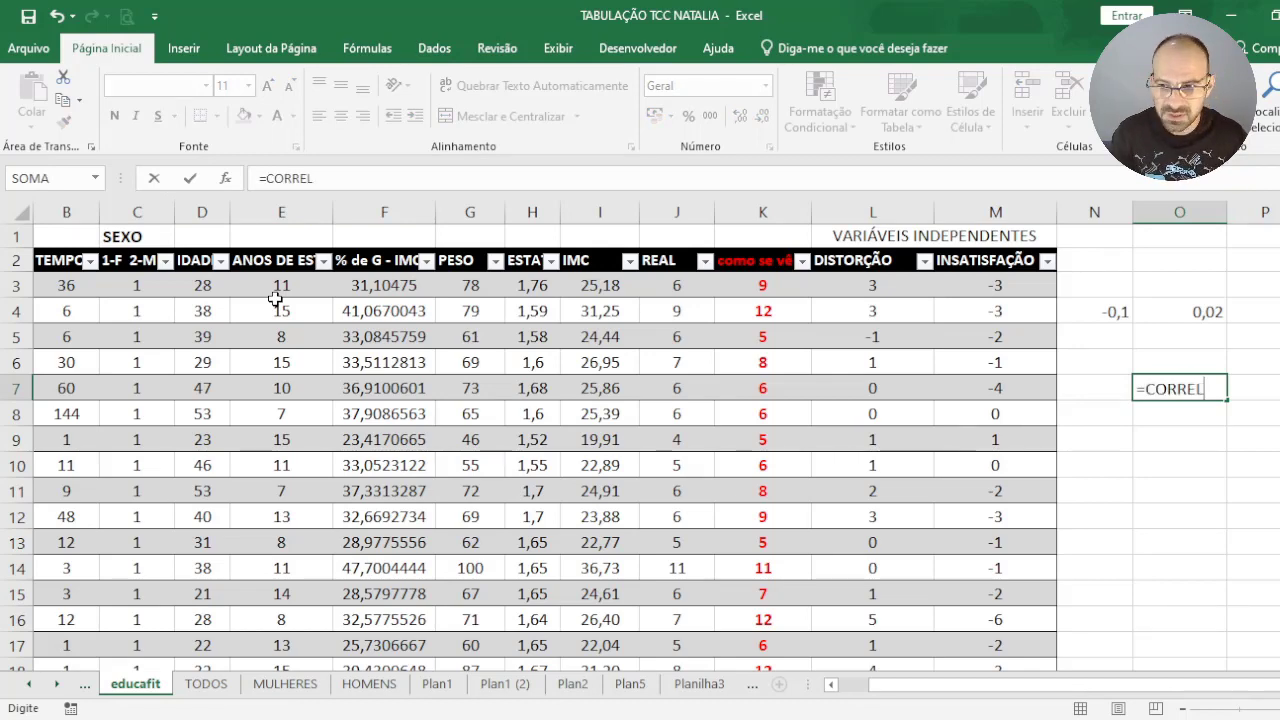
text(()
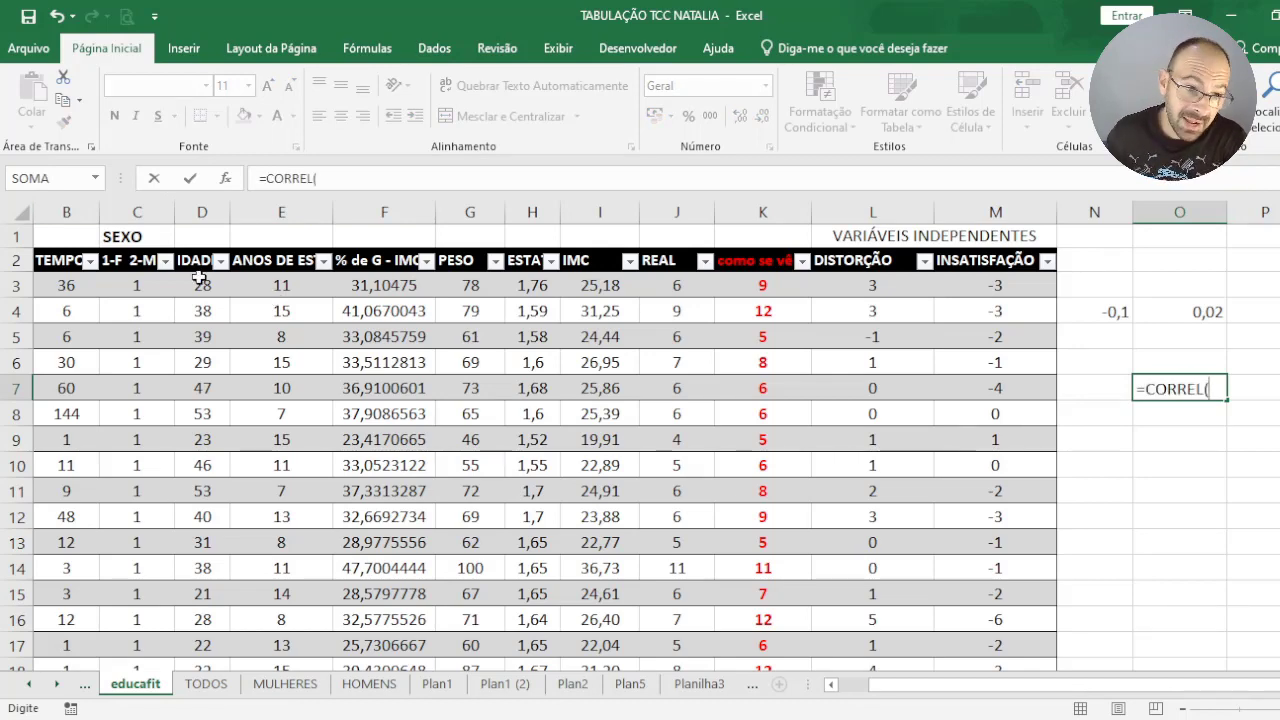
drag(202, 285, 208, 547)
text(;)
scroll(456, 480, up, 7)
scroll(456, 480, up, 20)
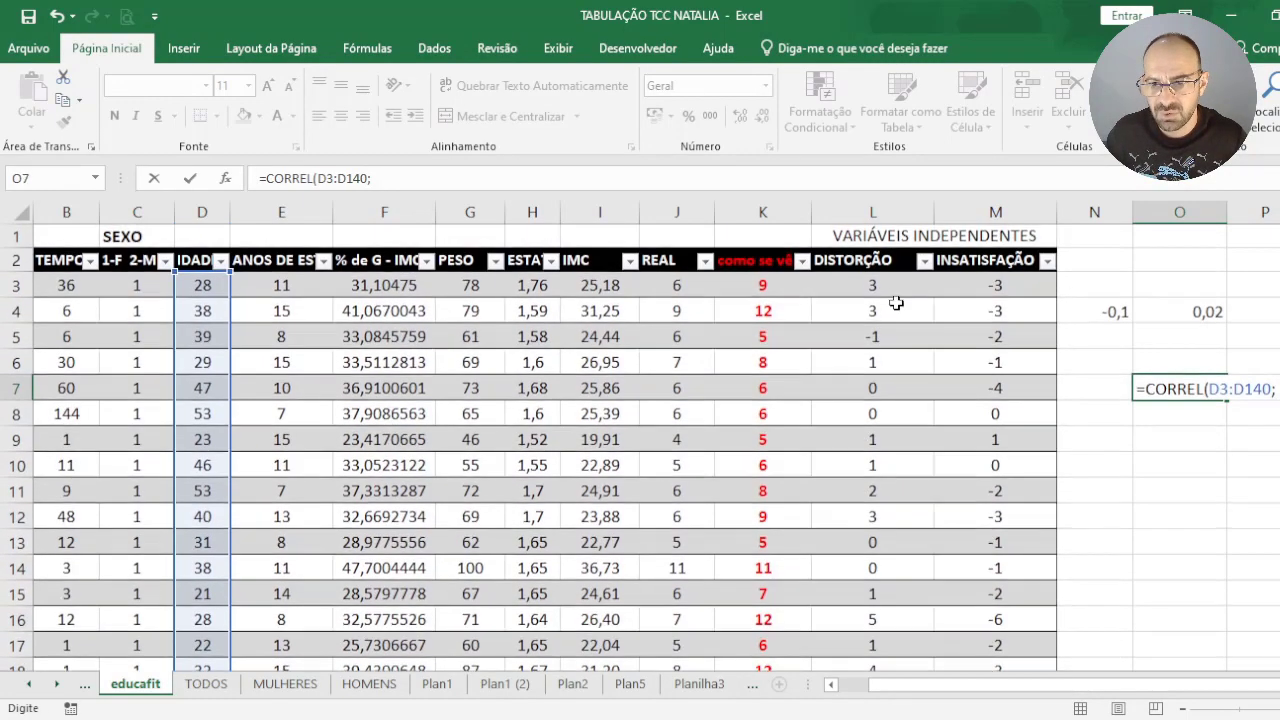
click(885, 288)
mouse_move(890, 335)
mouse_down()
mouse_move(894, 694)
mouse_move(888, 270)
mouse_move(886, 600)
mouse_move(891, 344)
mouse_up()
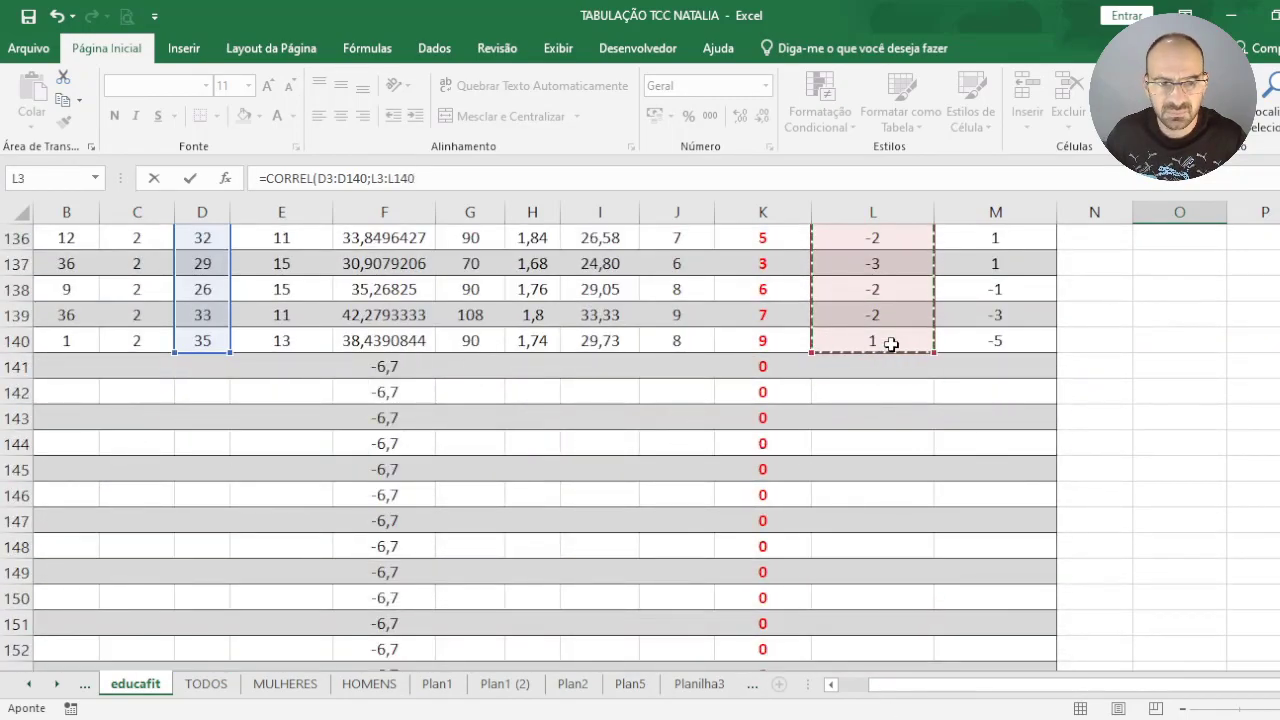
text())
key(Return)
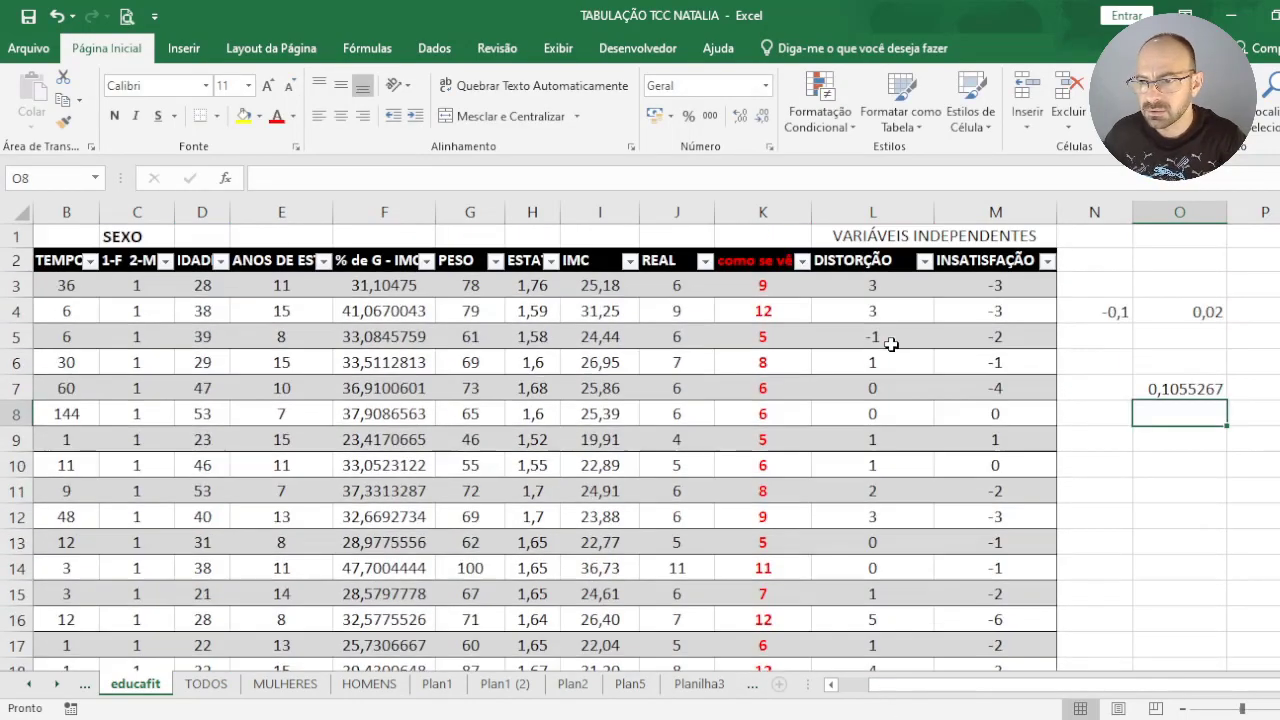
Show the IDADE and DISTORÇÃO correlation in O7 with one decimal place
click(1220, 383)
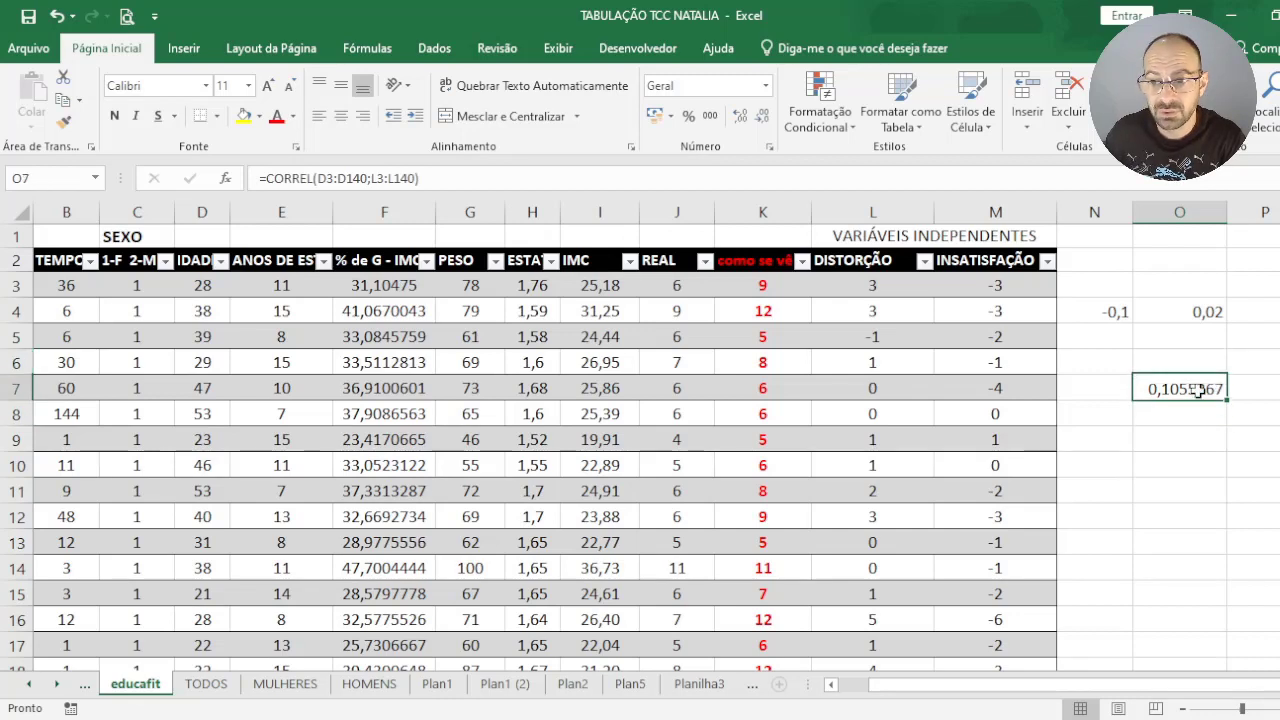
click(762, 120)
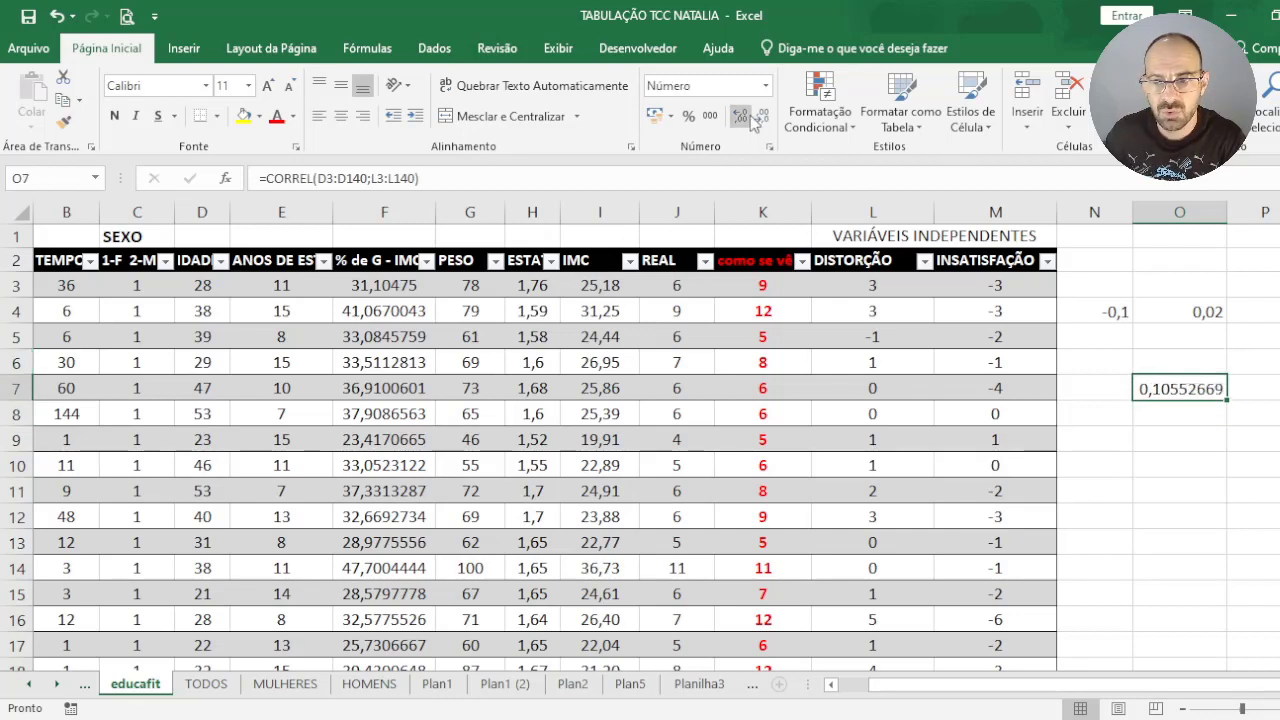
click(762, 120)
click(762, 120)
click(762, 120)
click(762, 120)
click(762, 120)
click(762, 120)
click(762, 120)
click(762, 120)
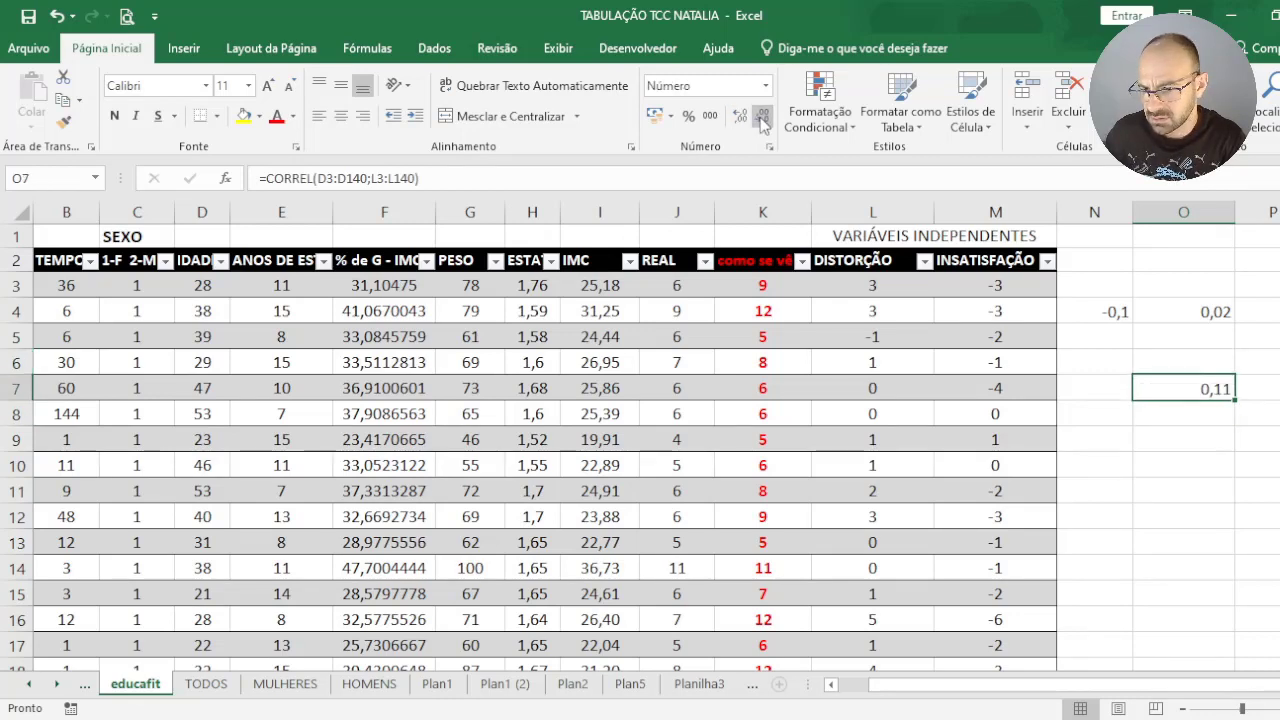
click(762, 120)
click(1190, 419)
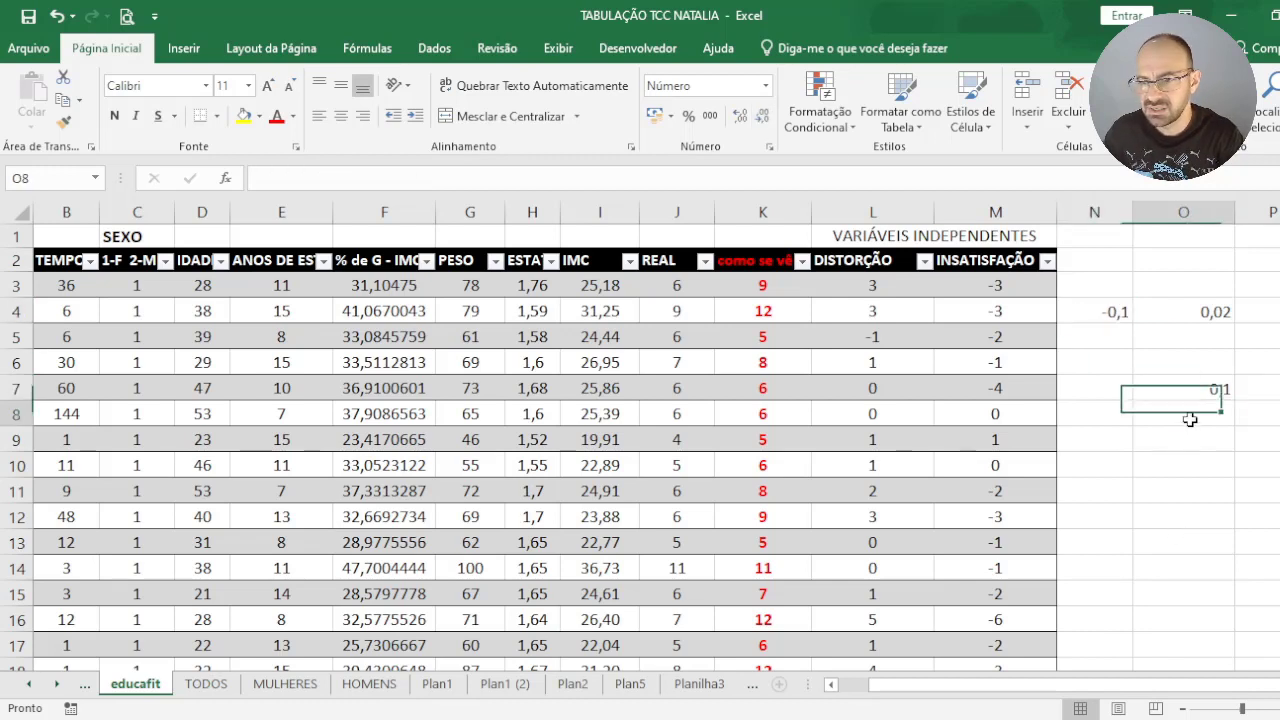
text(=)
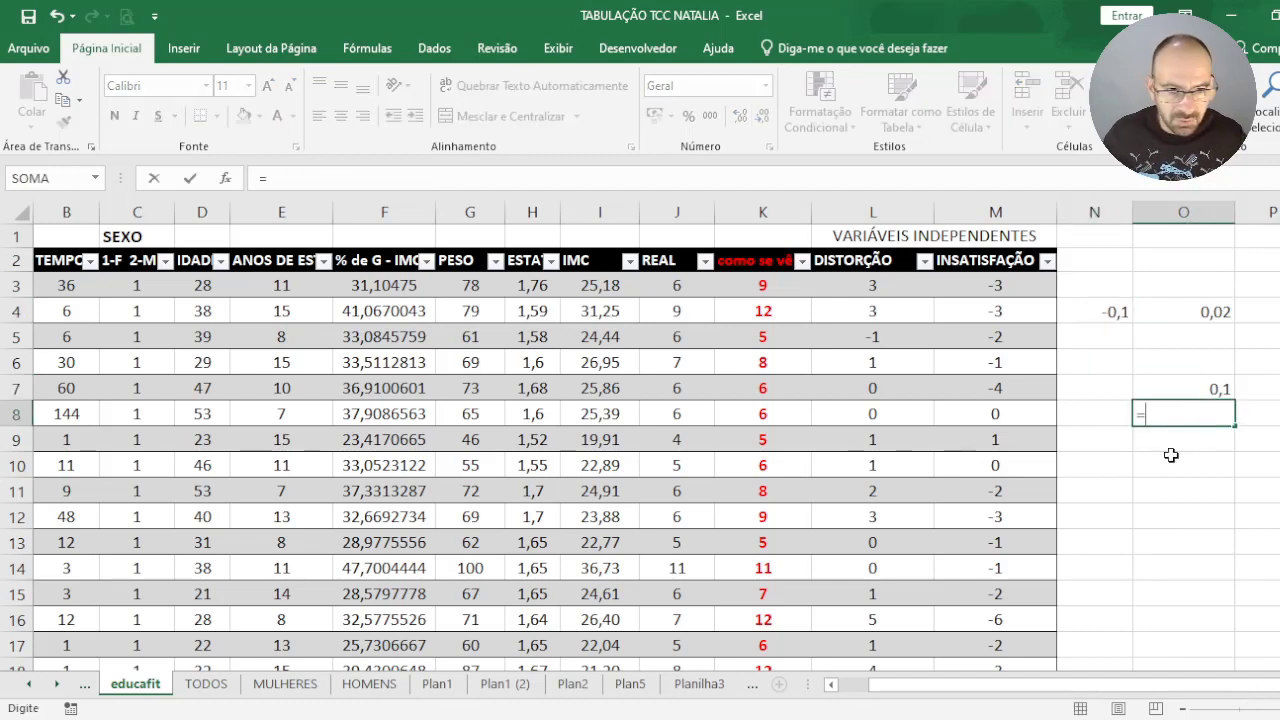
text(CORRE)
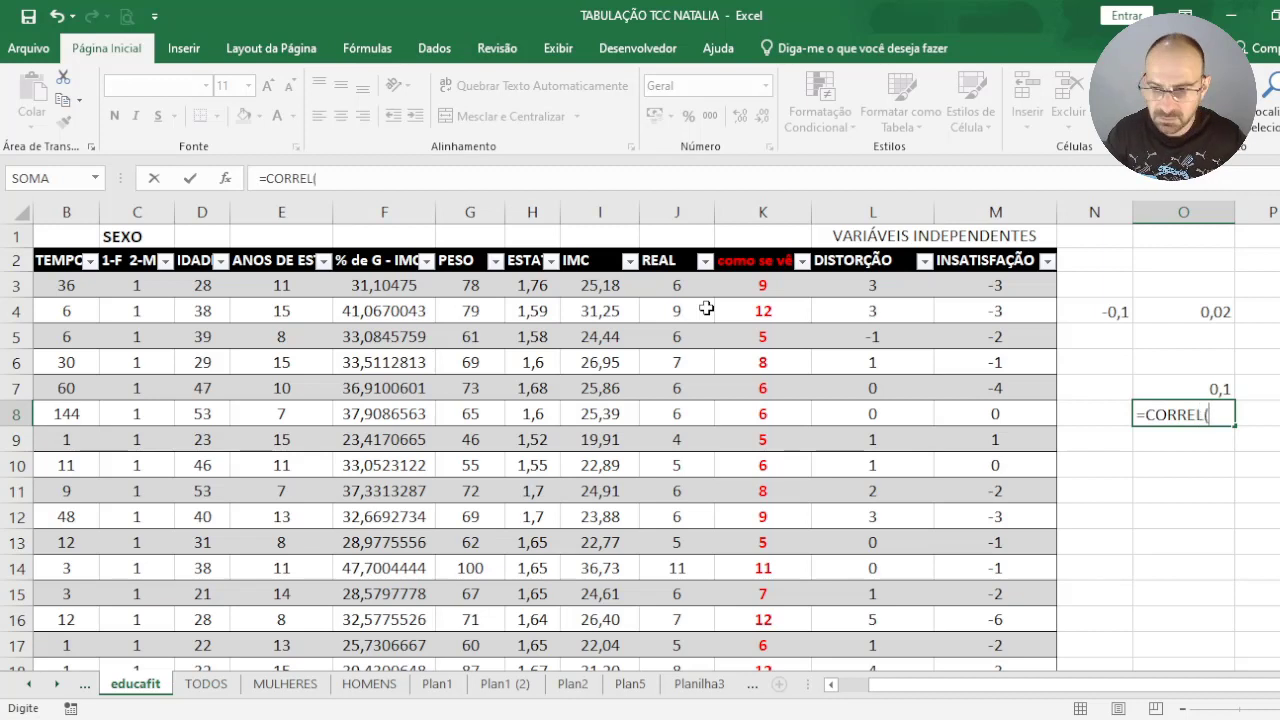
text(L()
key(BackSpace)
key(BackSpace)
key(BackSpace)
key(BackSpace)
key(BackSpace)
key(BackSpace)
key(BackSpace)
key(BackSpace)
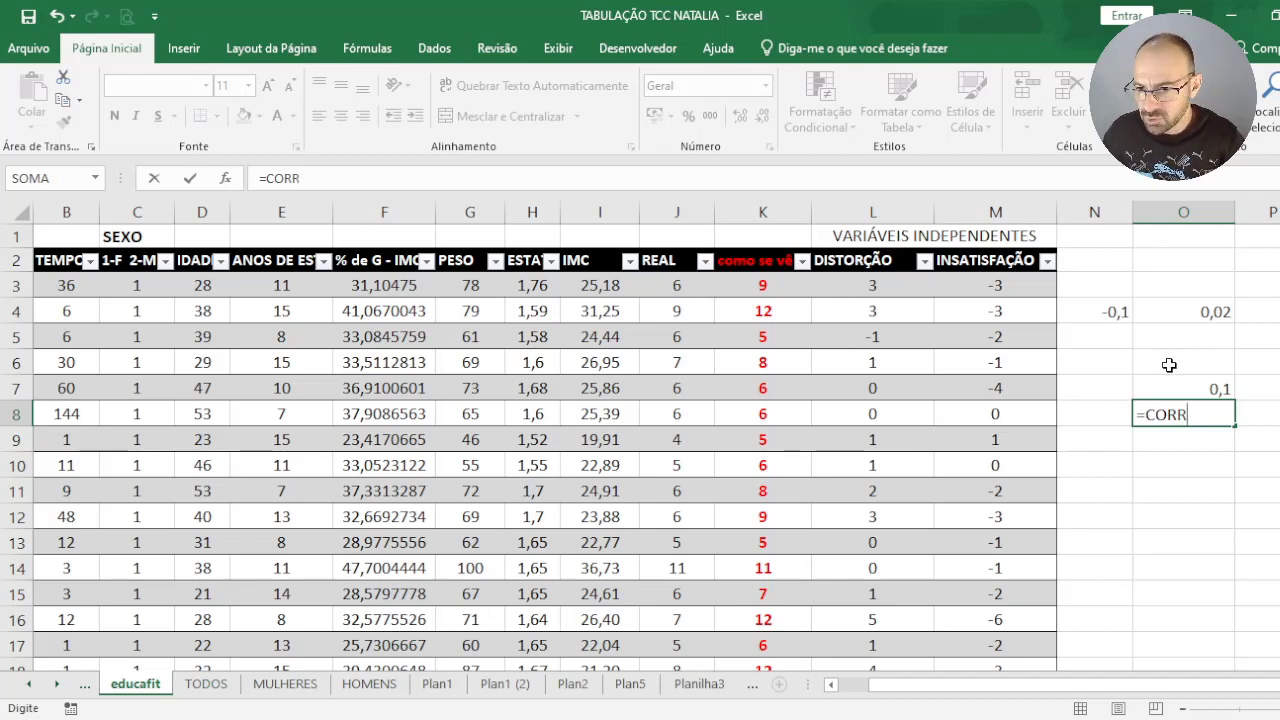
Copy the O7 formula text into O8, change it to =CORREL(D3:D140;M3:M140) for INSATISFAÇÃO, and show two decimal places
click(1213, 390)
click(473, 180)
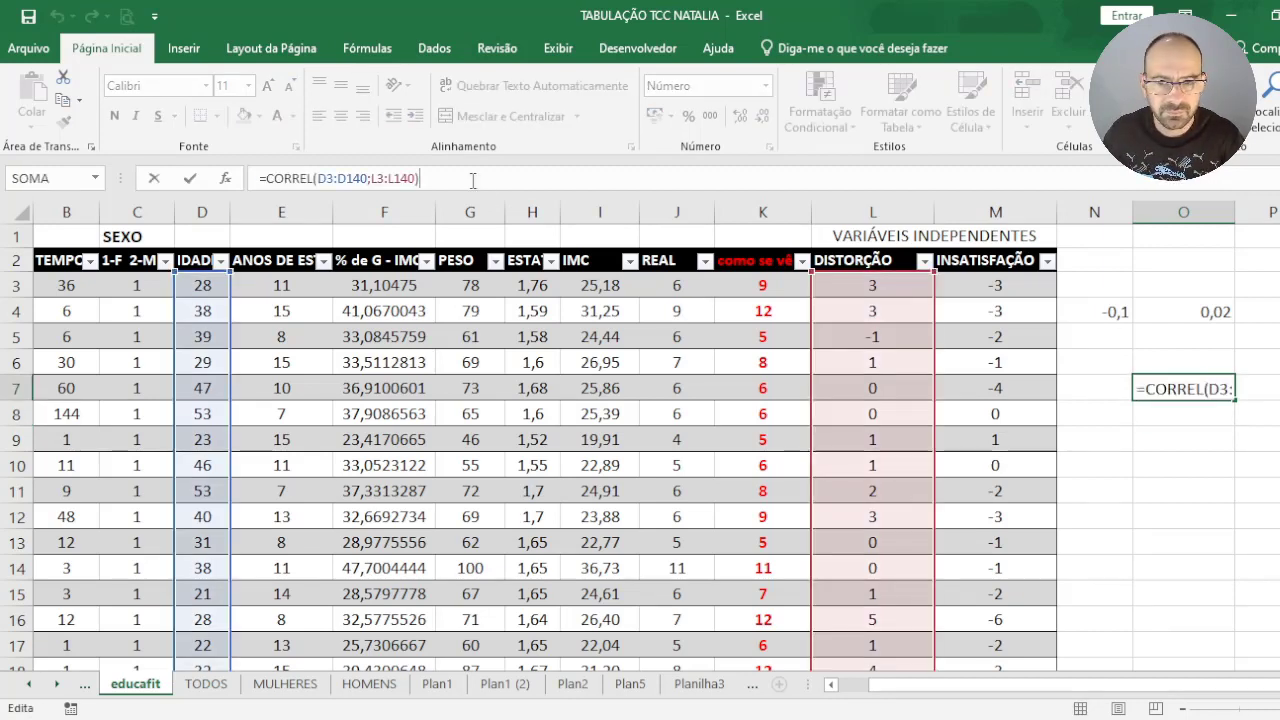
drag(499, 175, 62, 167)
key(ctrl+c)
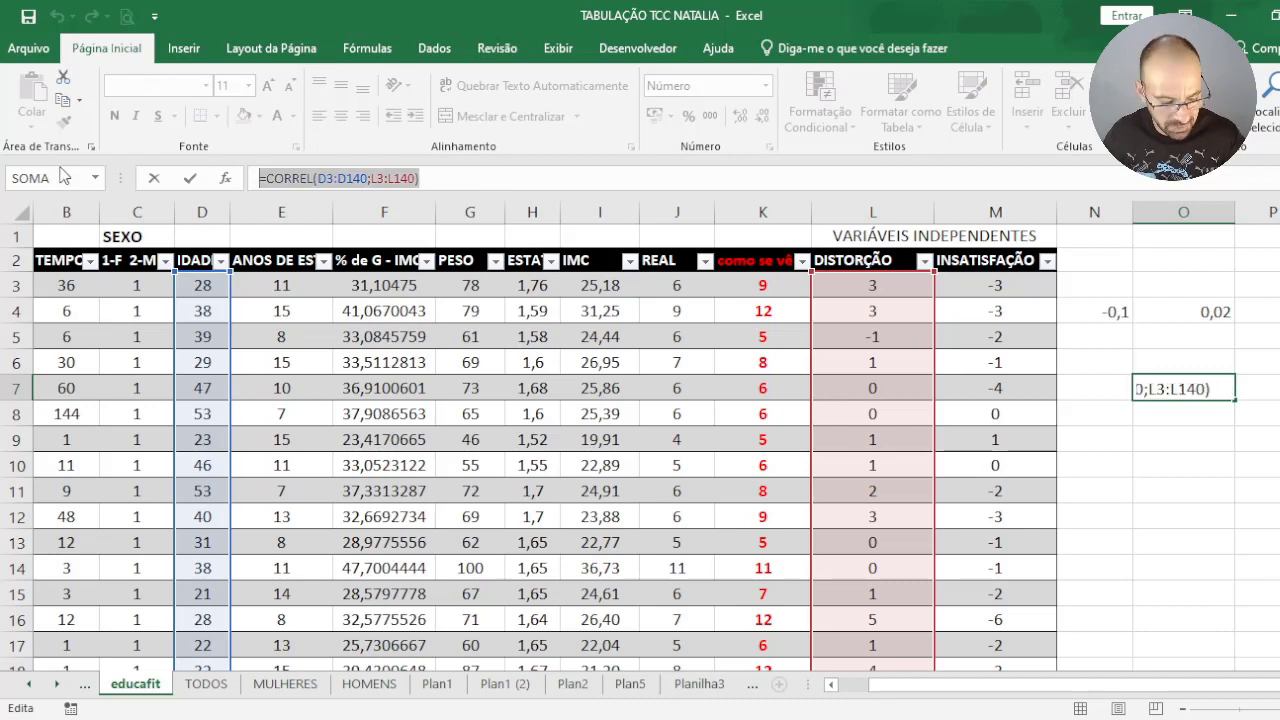
key(Return)
key(ctrl+v)
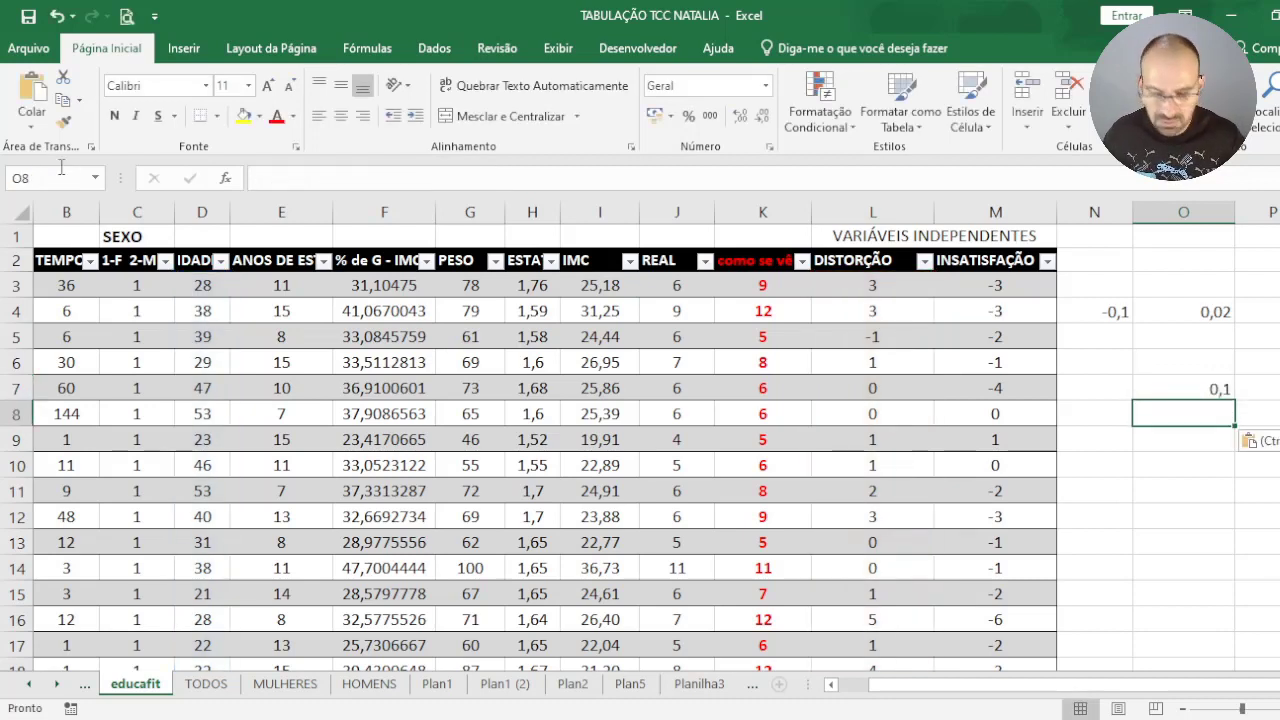
click(760, 178)
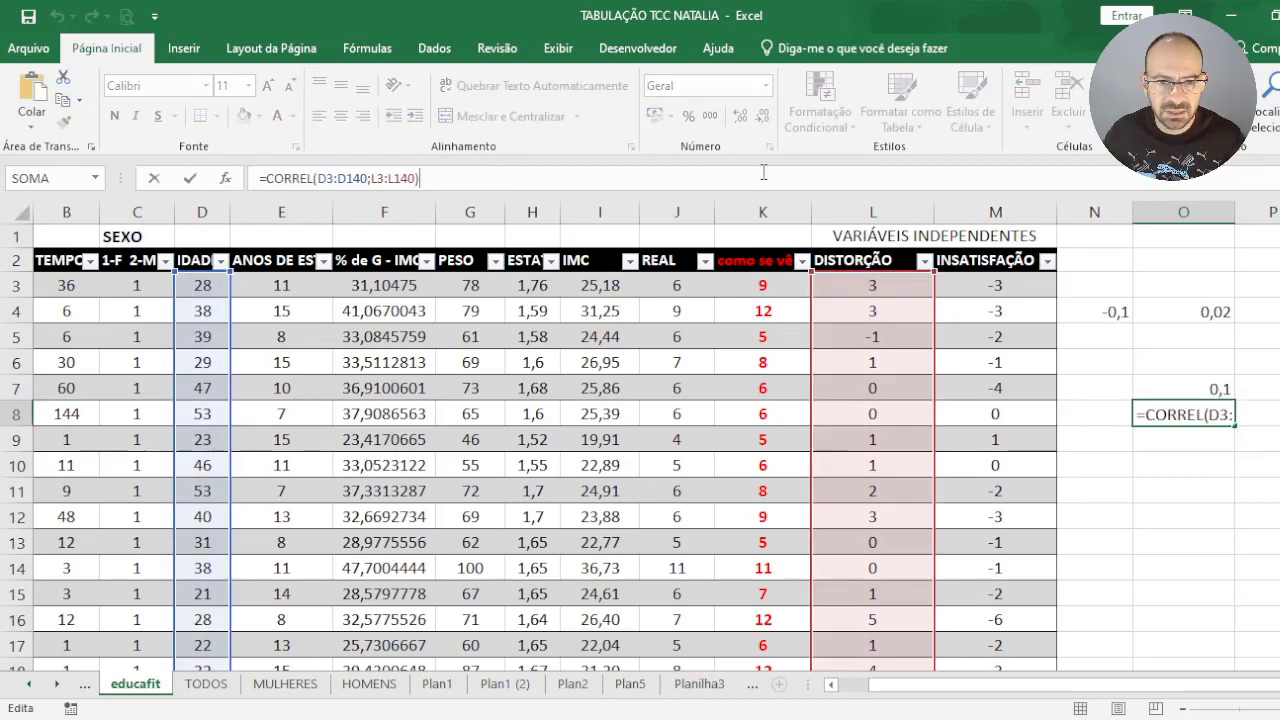
mouse_move(940, 310)
mouse_down()
mouse_move(955, 298)
mouse_move(955, 320)
mouse_up()
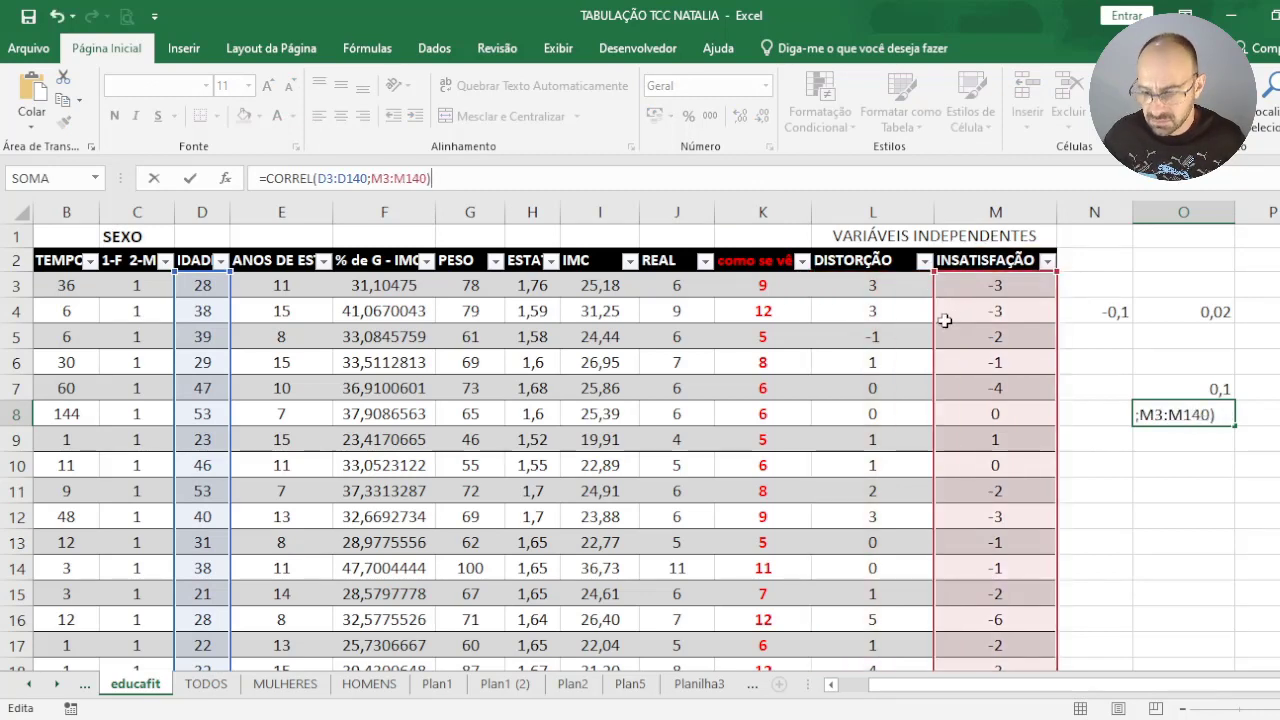
key(Return)
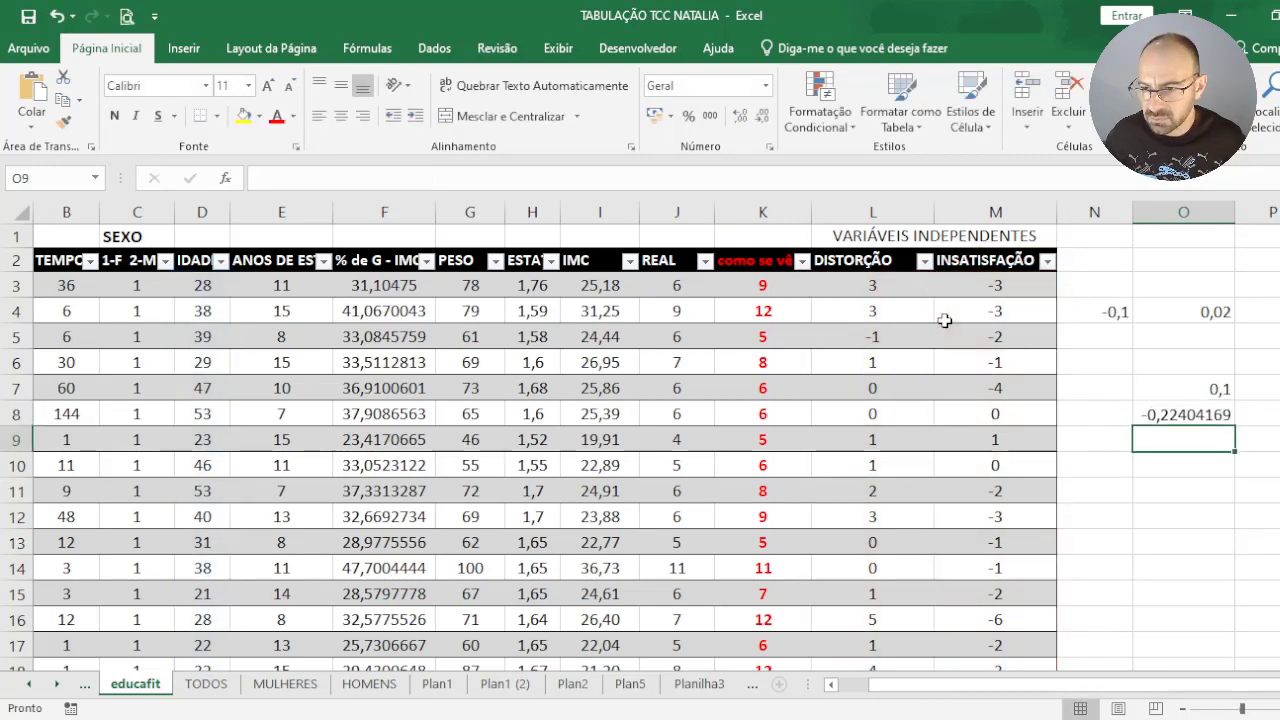
click(1232, 410)
click(741, 116)
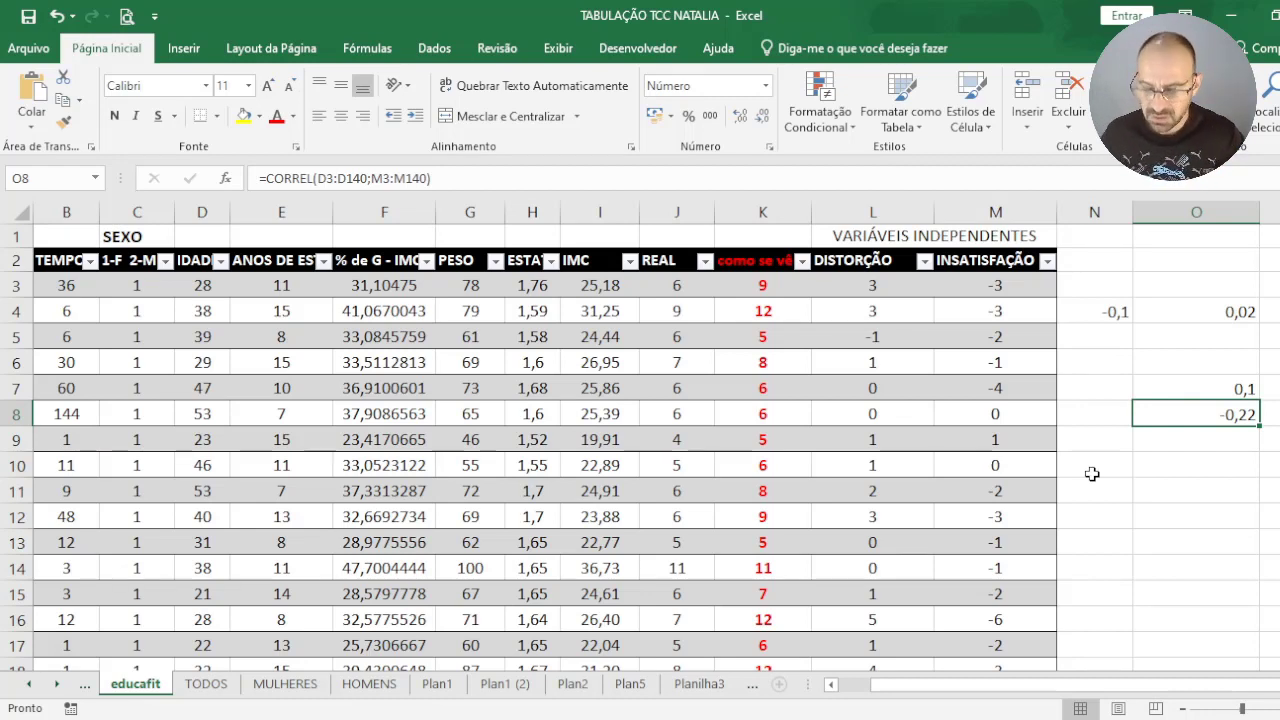
Calculate the correlation between PESO and DISTORÇÃO in O10 with =CORREL(G3:G140;L3:L140)
key(Down)
key(Down)
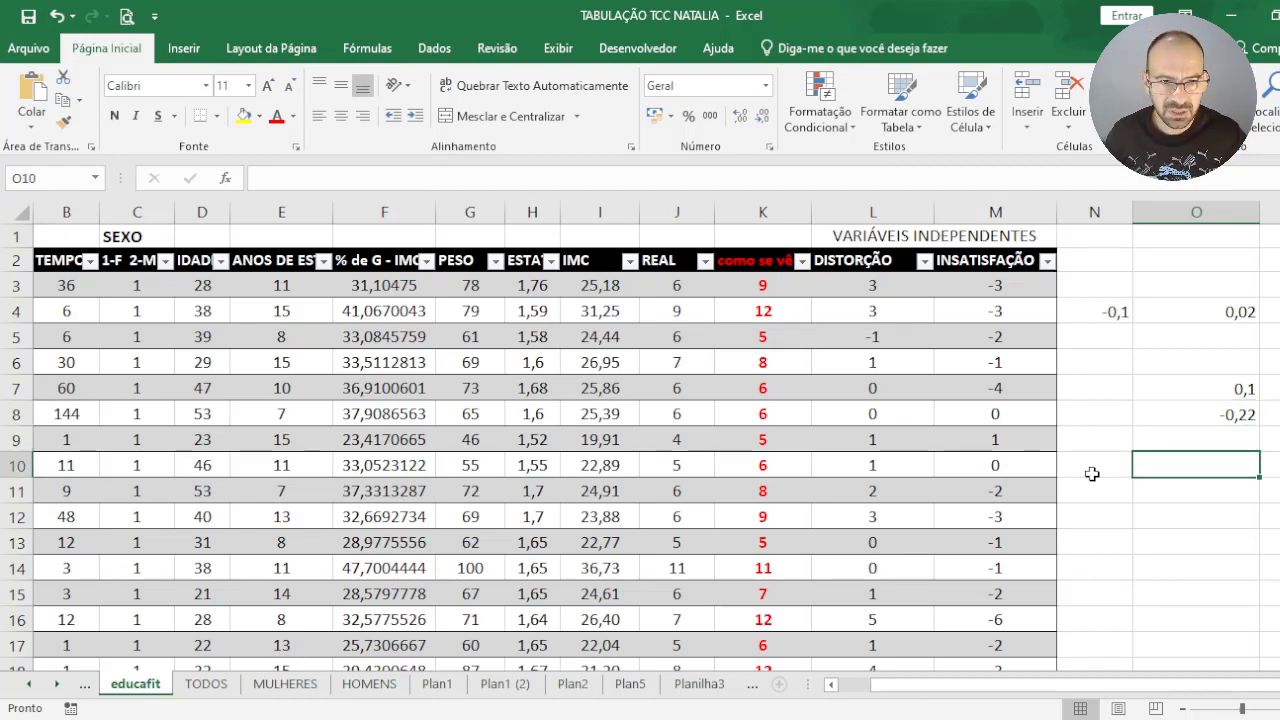
text(=CORREL)
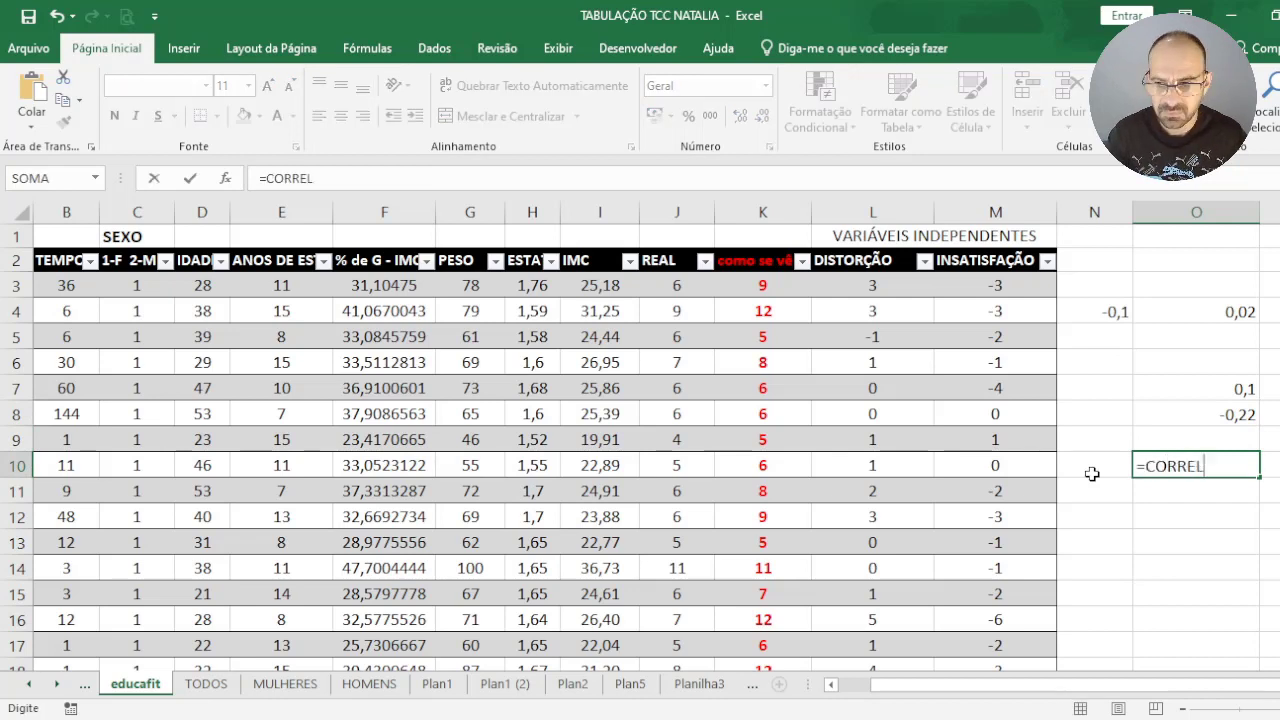
text(()
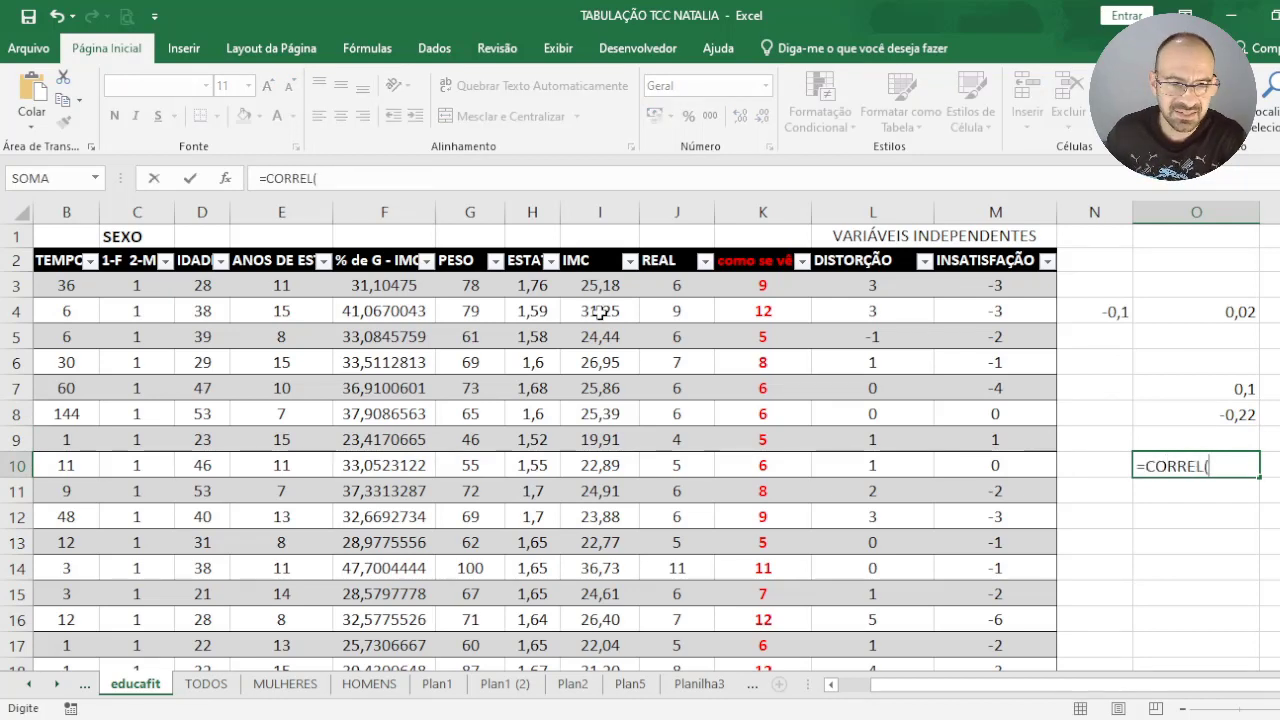
drag(478, 287, 472, 466)
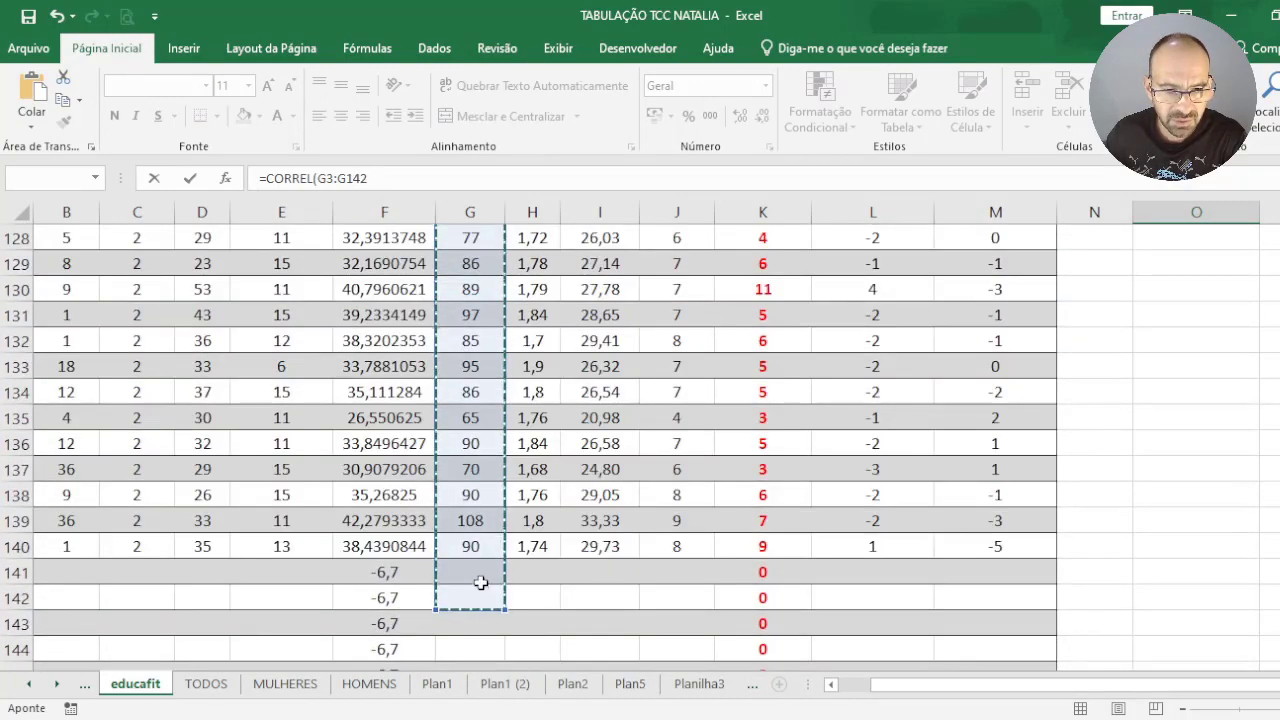
drag(481, 582, 472, 549)
text(;)
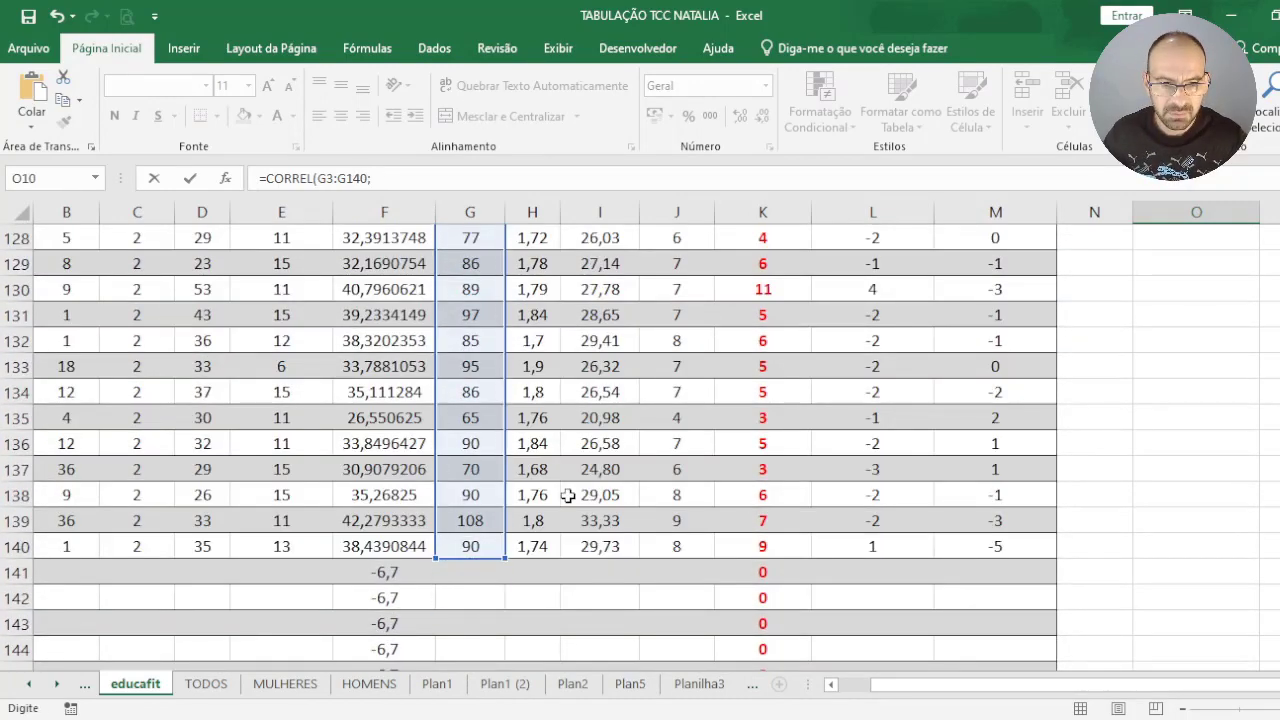
scroll(755, 392, up, 20)
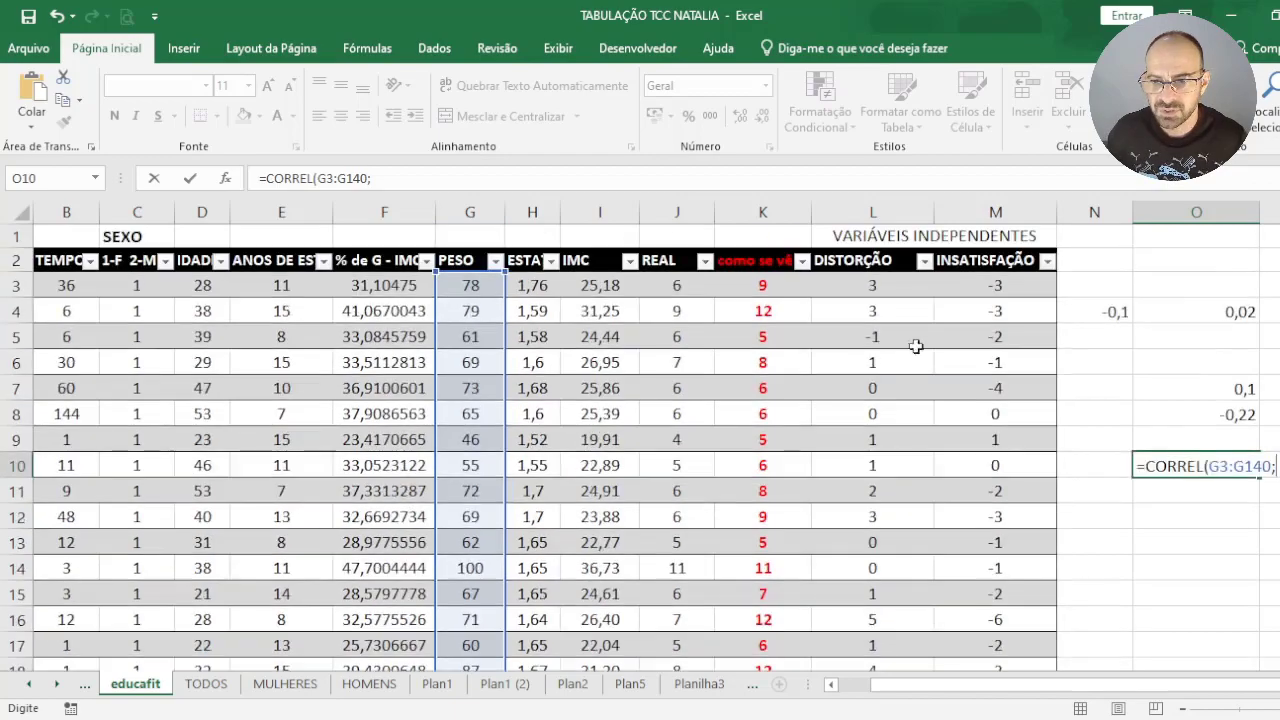
drag(916, 282, 909, 505)
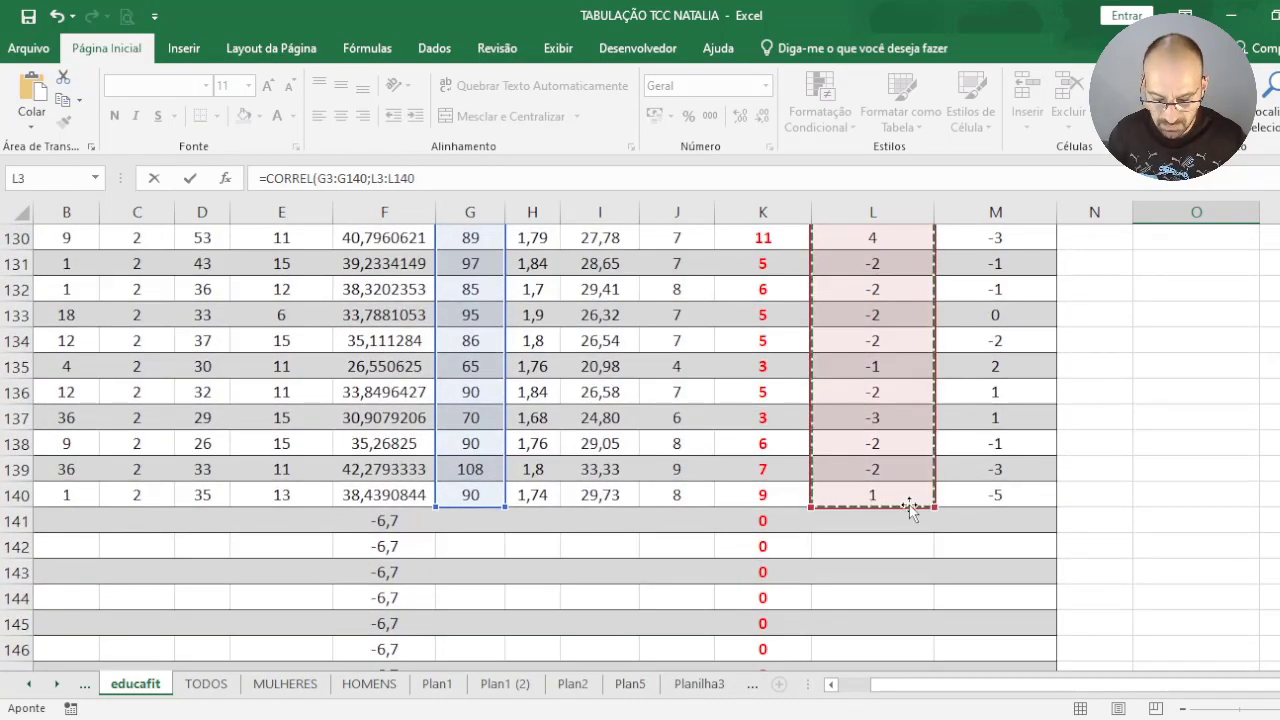
key(Return)
Show the PESO and DISTORÇÃO correlation in O10 with two decimal places
key(Up)
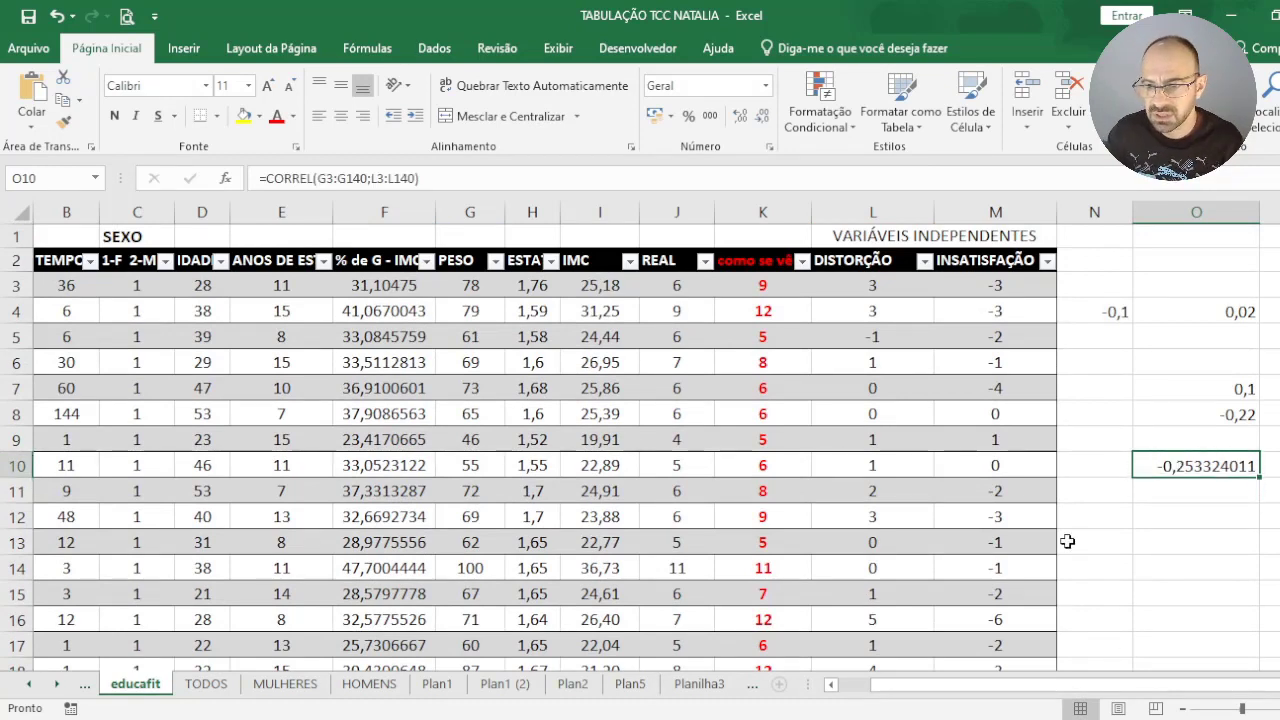
click(761, 116)
click(761, 116)
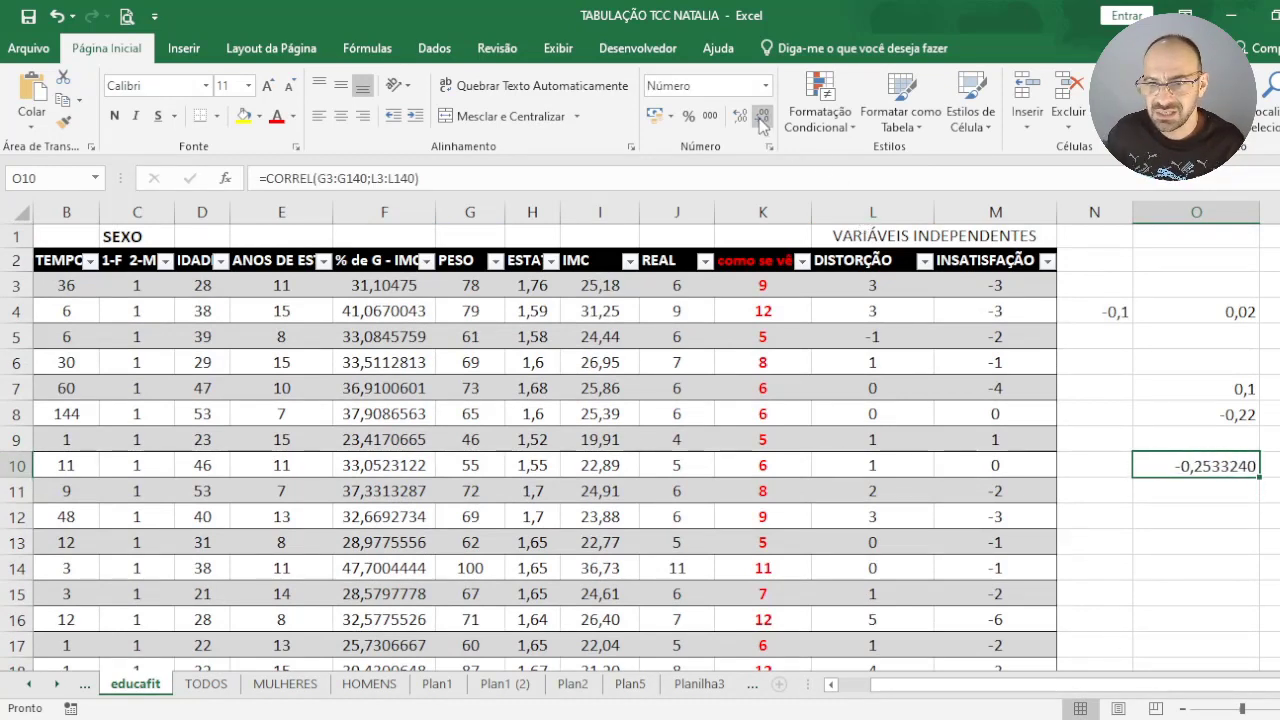
click(761, 116)
click(761, 116)
click(761, 117)
click(761, 117)
click(761, 117)
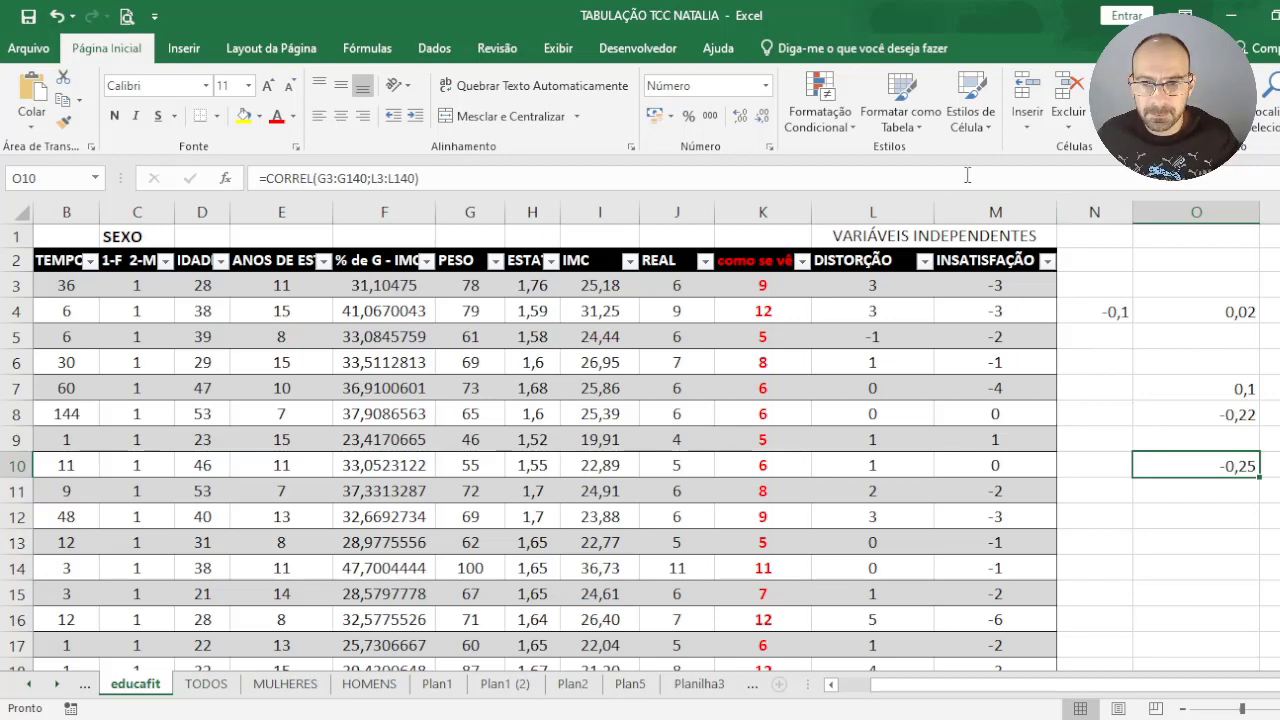
Copy the O10 formula text into O12 and move its second range to the INSATISFAÇÃO column to correlate it with PESO
click(830, 175)
key(Return)
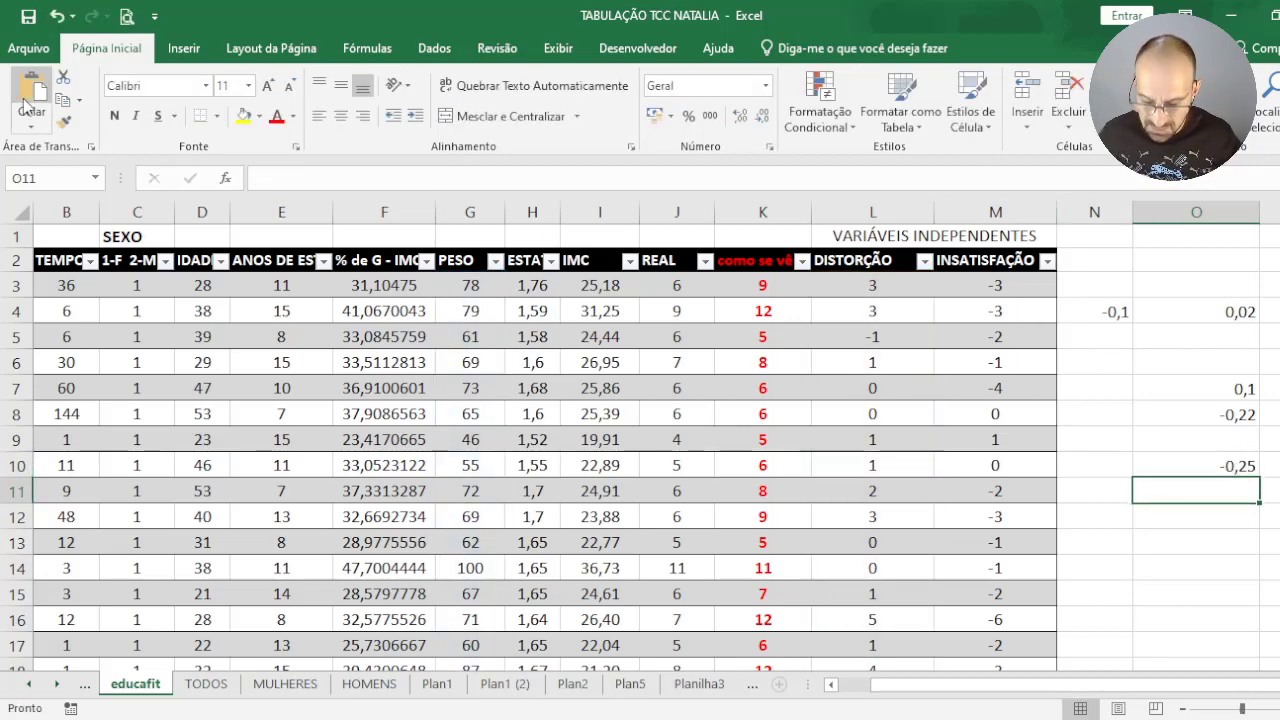
key(Return)
click(24, 104)
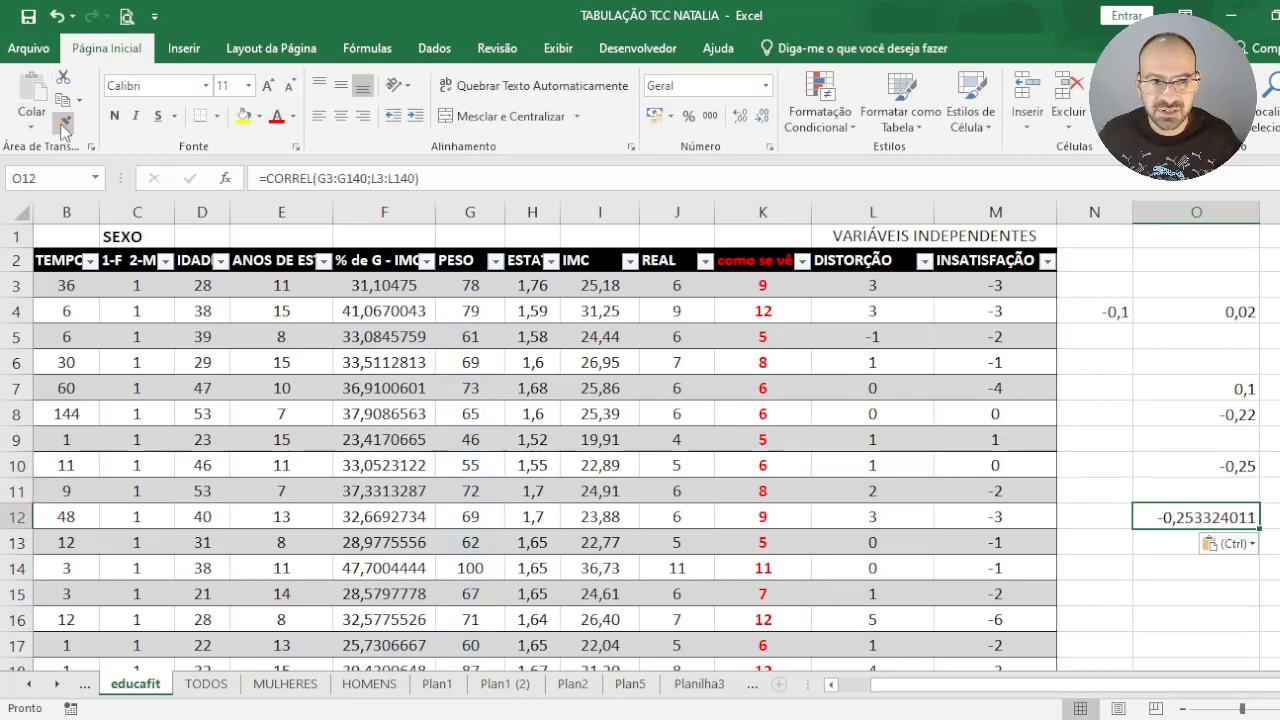
key(F2)
drag(932, 293, 971, 297)
key(Return)
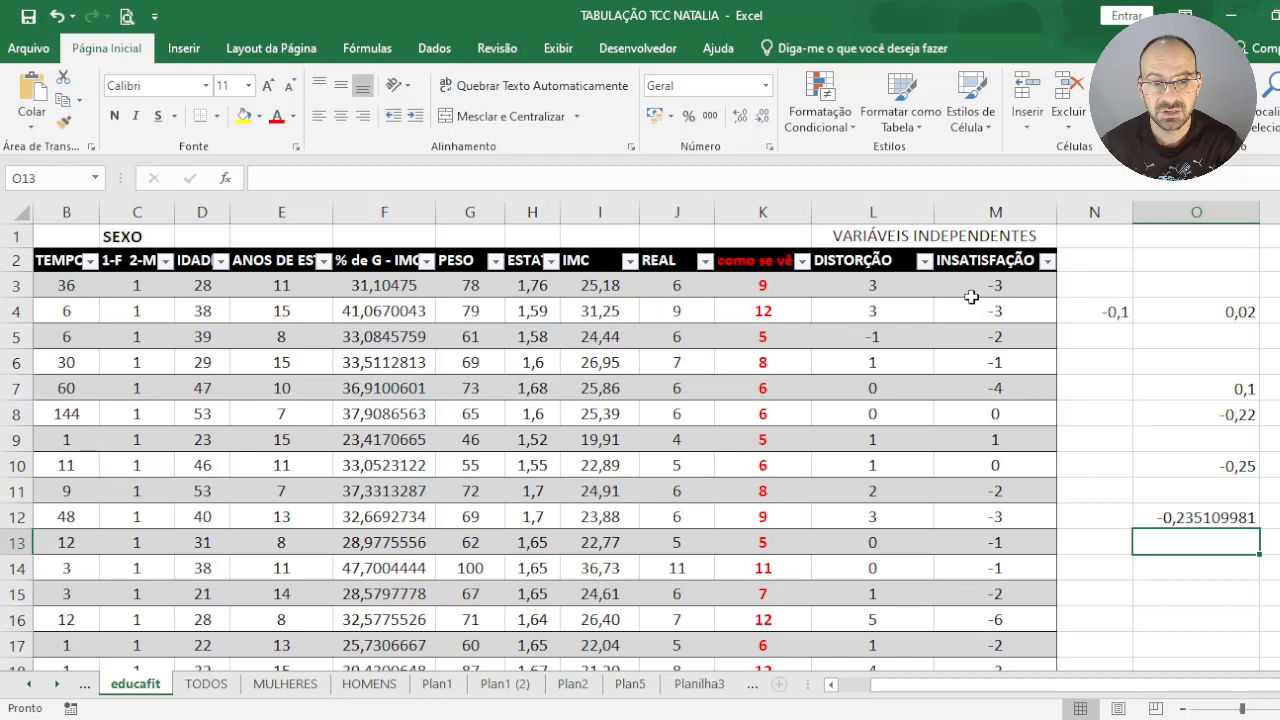
Delete the correlation results in N4:O12 beside the participant table
drag(1128, 312, 1268, 522)
key(Delete)
drag(1003, 684, 969, 684)
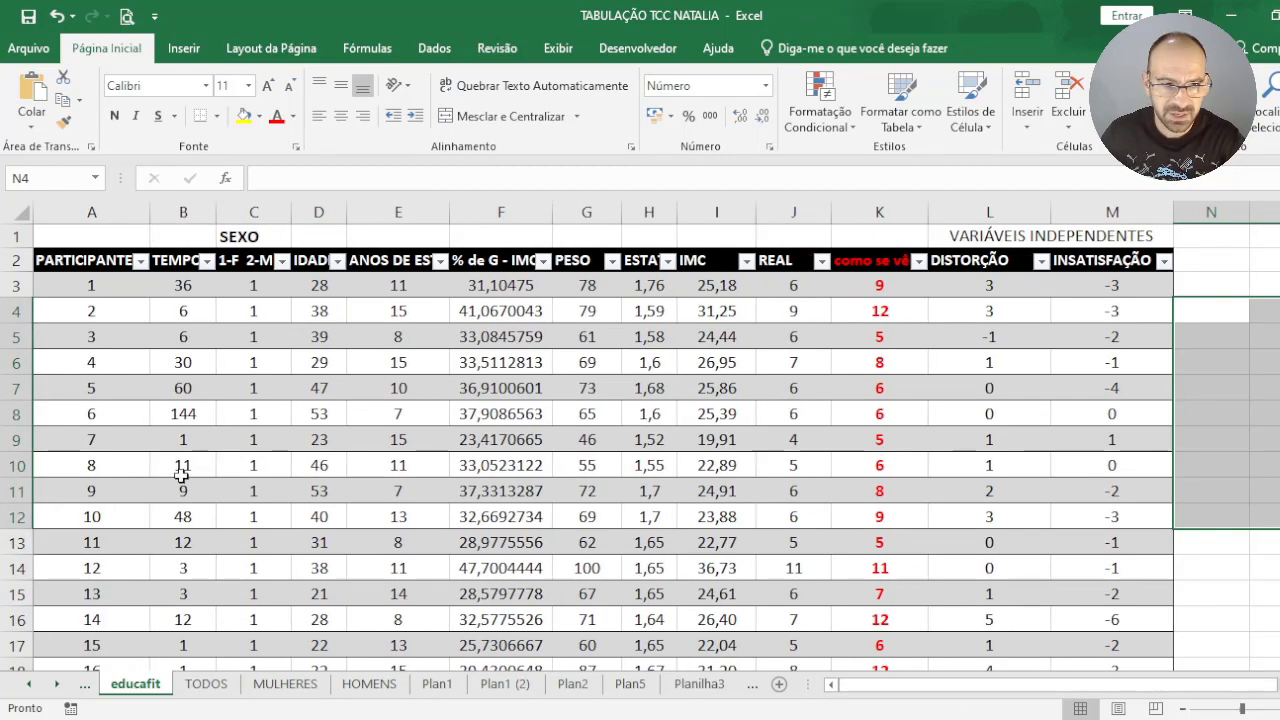
Calculate the correlation between PESO and DISTORÇÃO for rows 3 to 67 in O5 with =CORREL(G3:G67;L3:L67)
click(1262, 336)
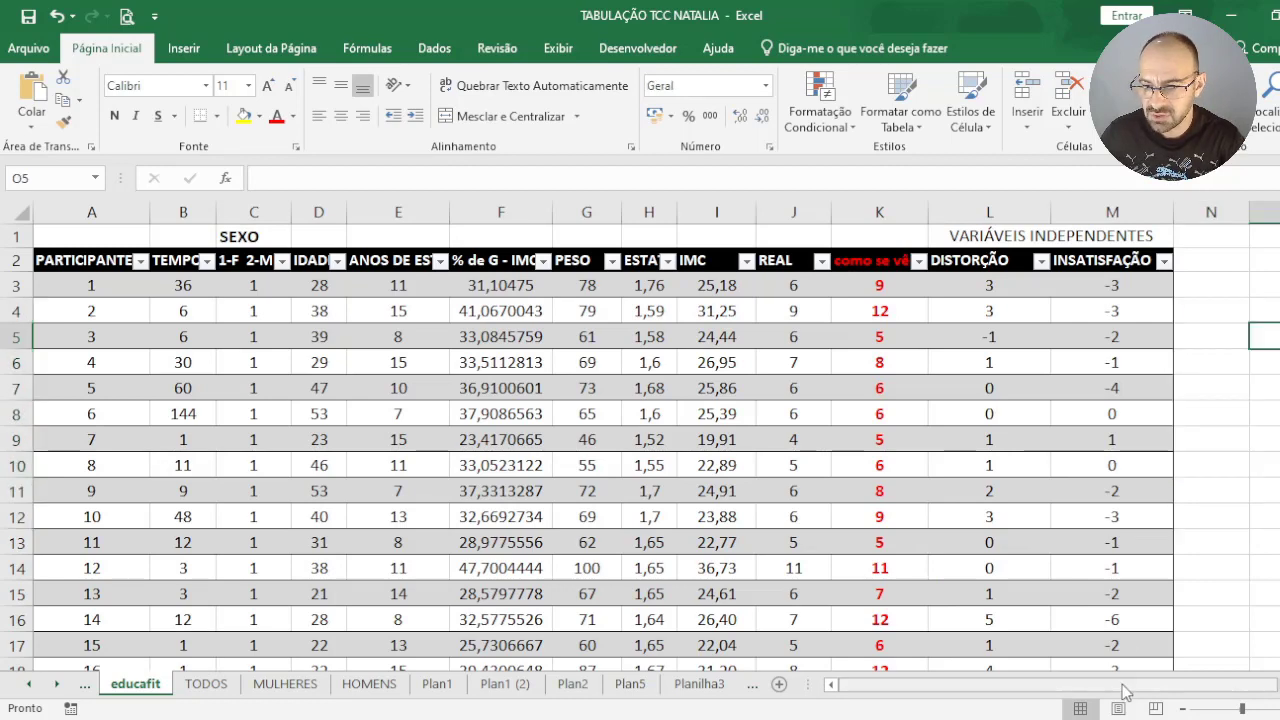
text(=CORREL()
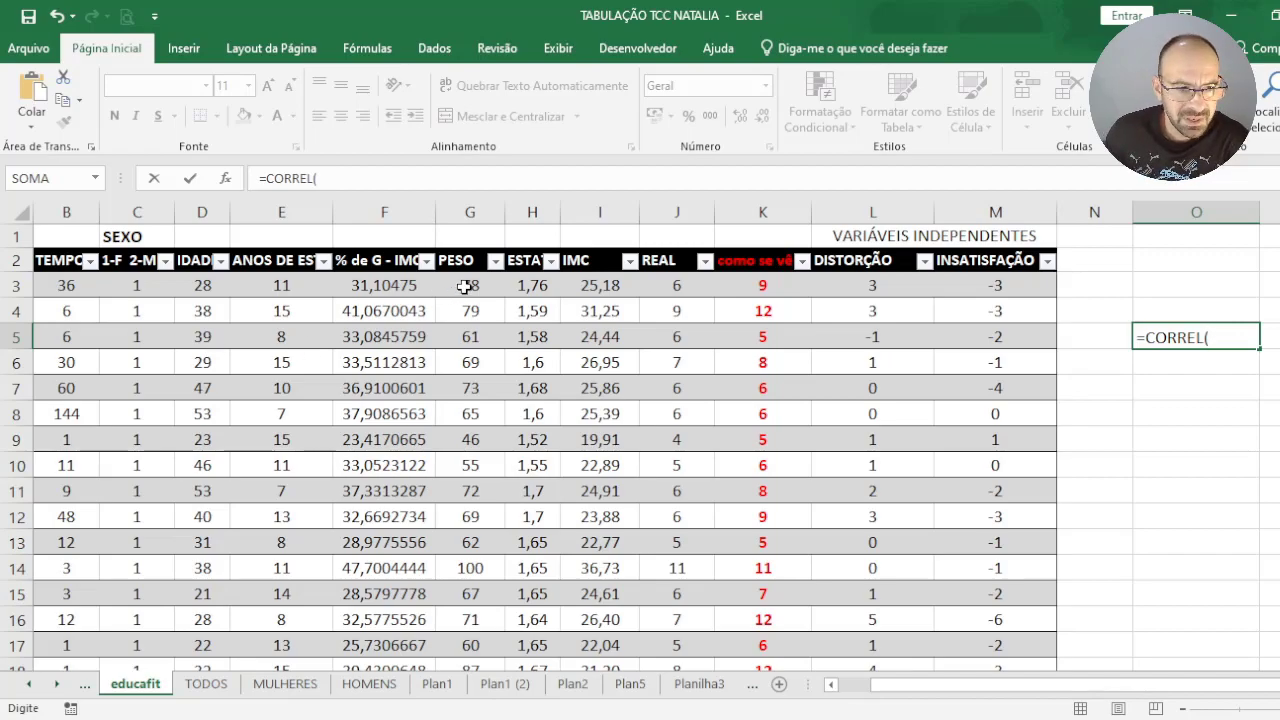
drag(466, 285, 486, 414)
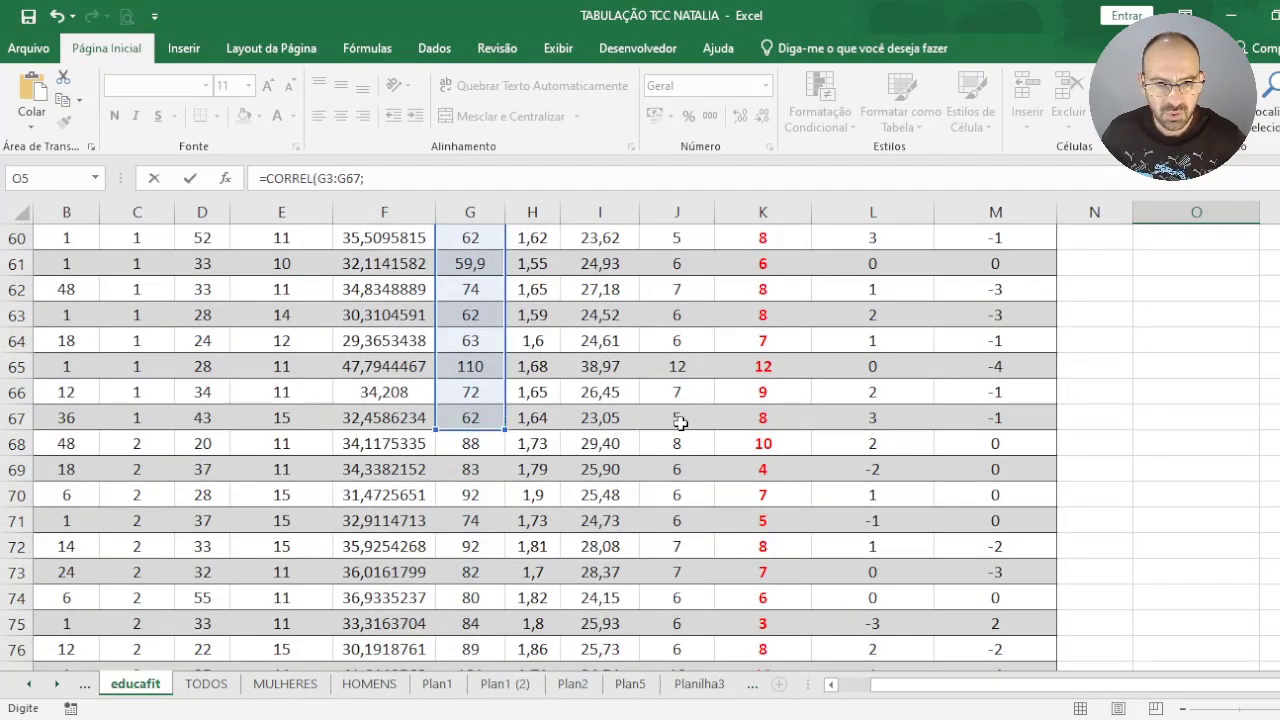
text(;)
drag(929, 296, 851, 433)
key(Return)
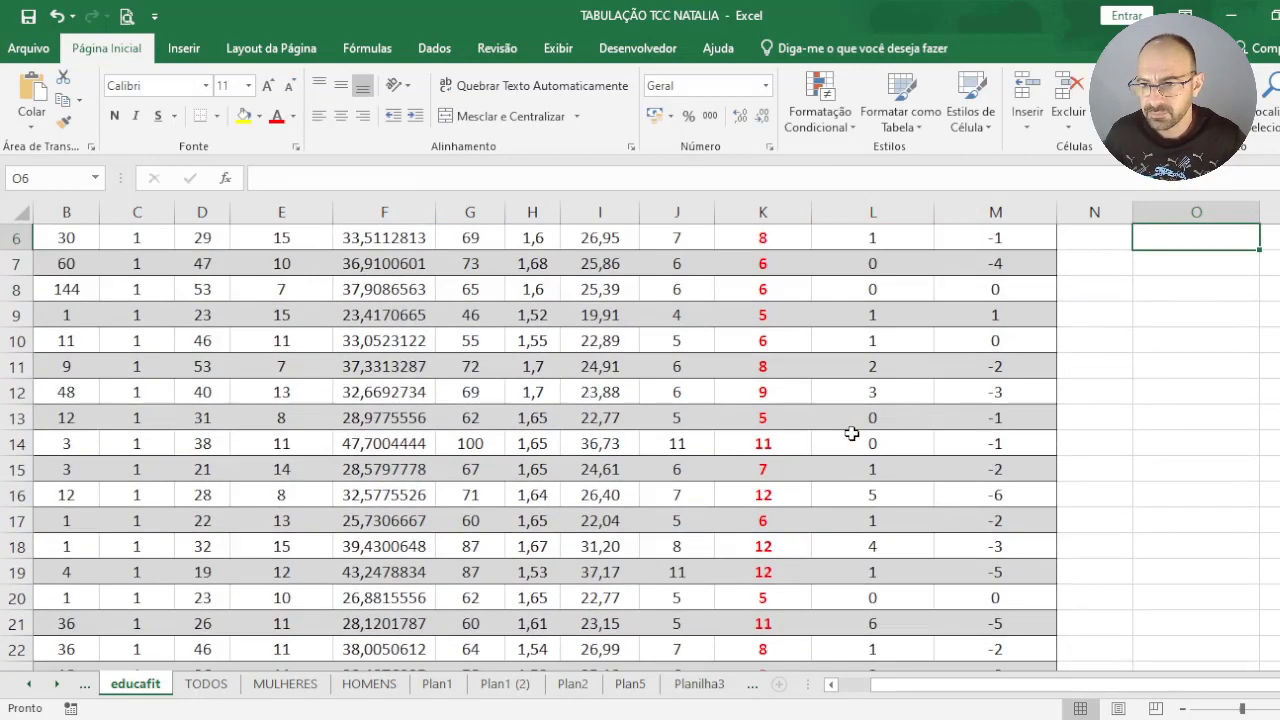
scroll(851, 433, up, 2)
click(1230, 340)
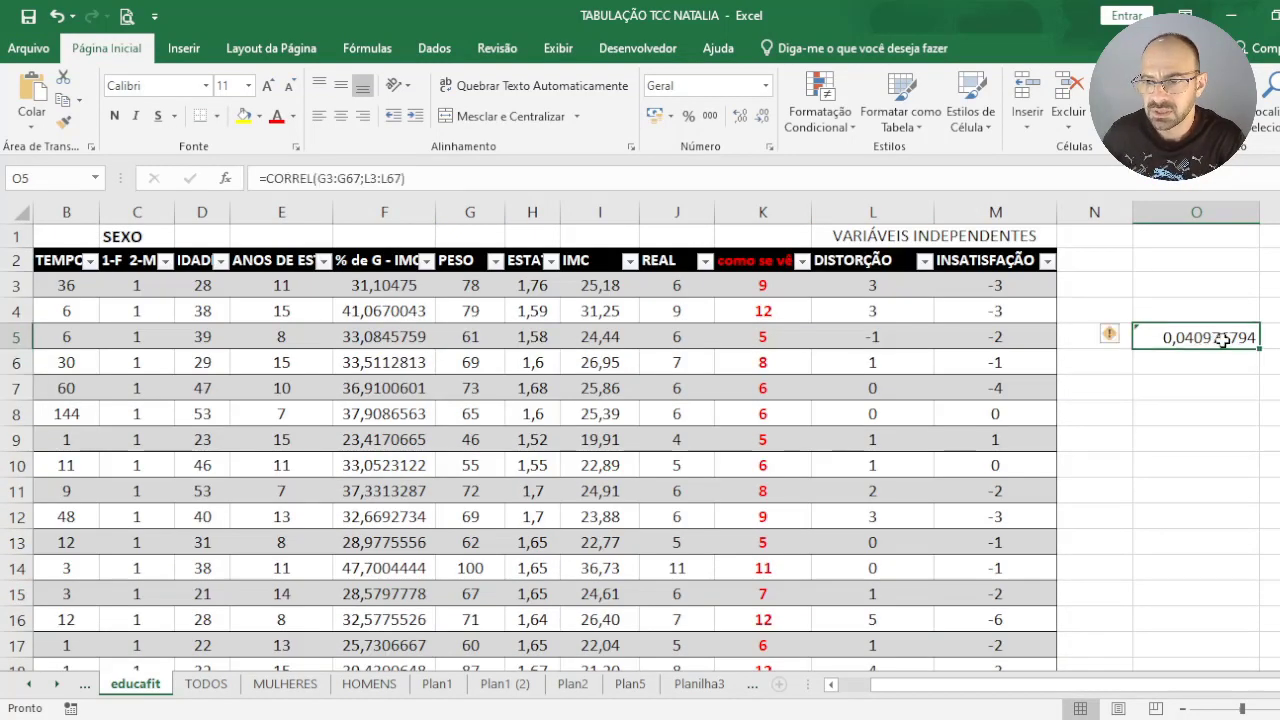
Move the second range of the O5 formula to INSATISFAÇÃO, M3:M67, to correlate it with PESO
click(1196, 403)
click(1188, 388)
click(1196, 340)
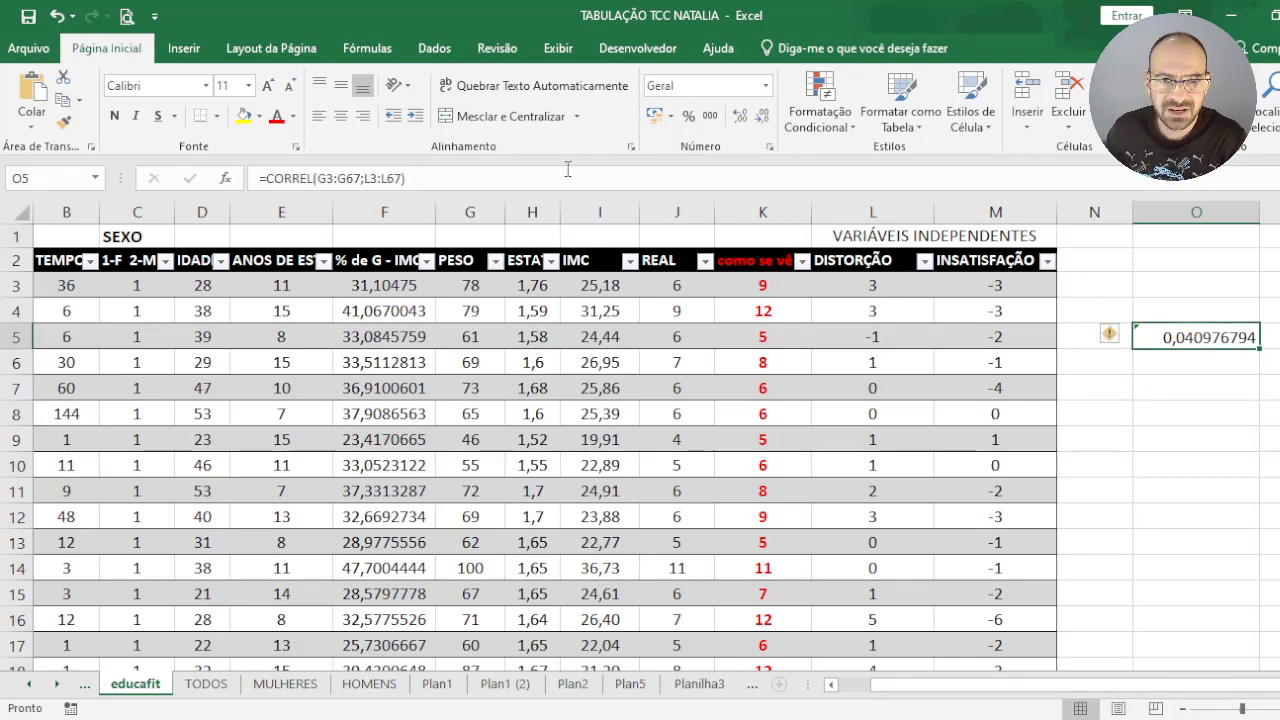
key(F2)
scroll(780, 437, down, 20)
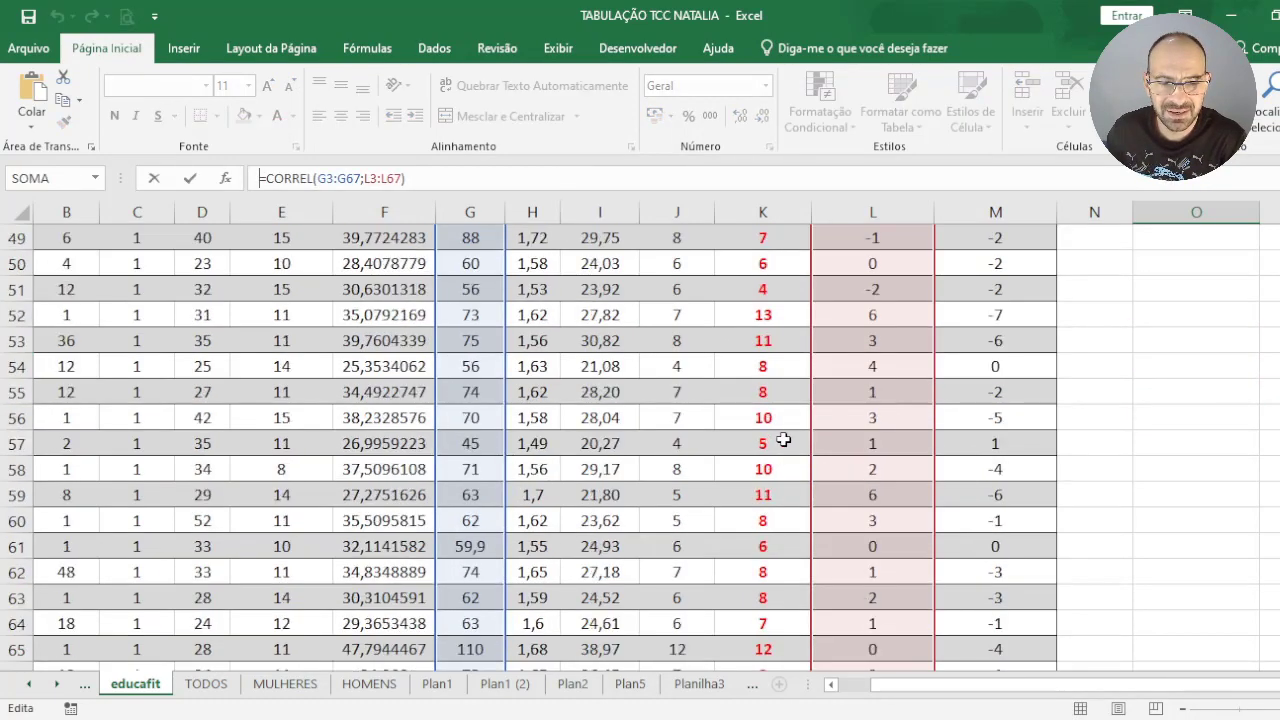
scroll(783, 440, up, 20)
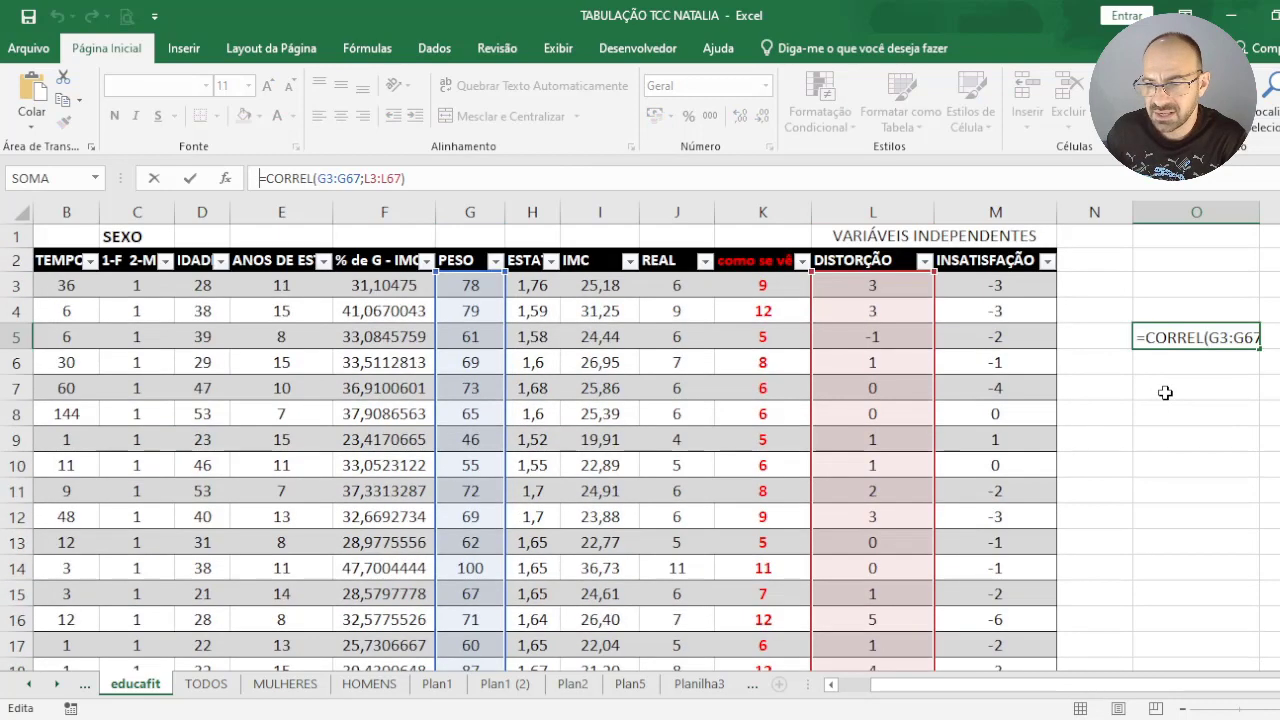
click(1203, 393)
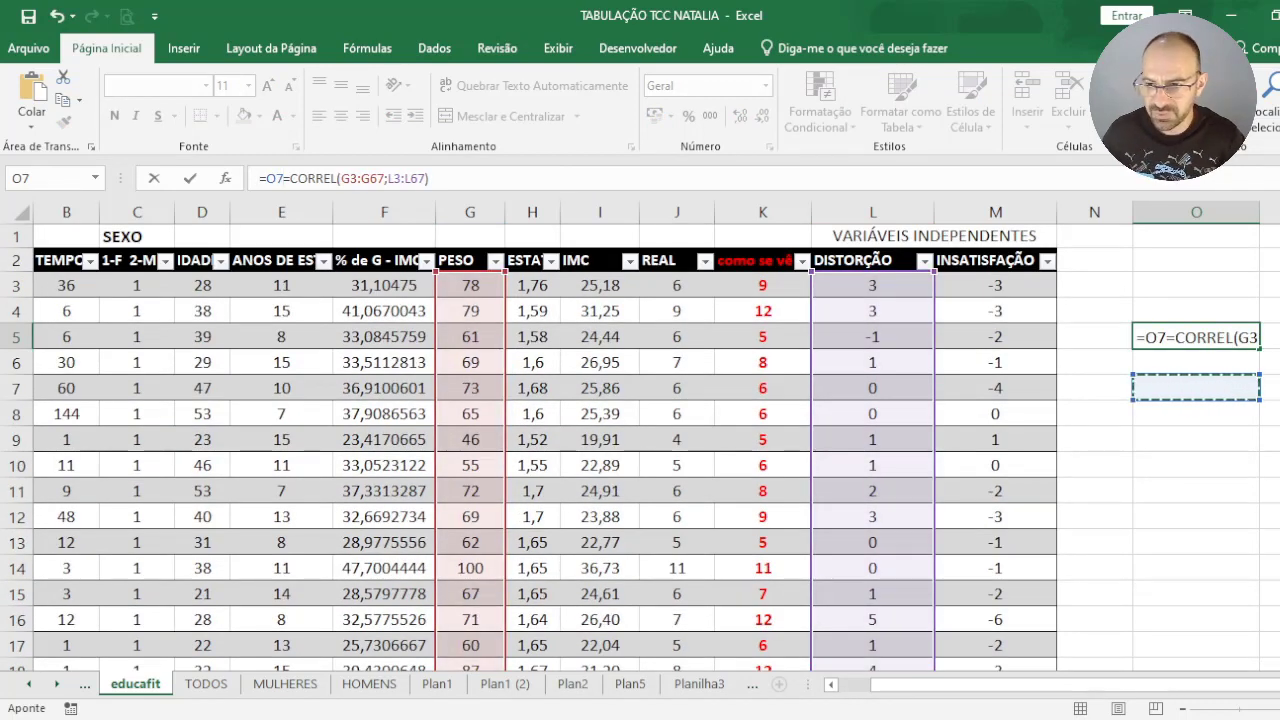
key(BackSpace)
key(BackSpace)
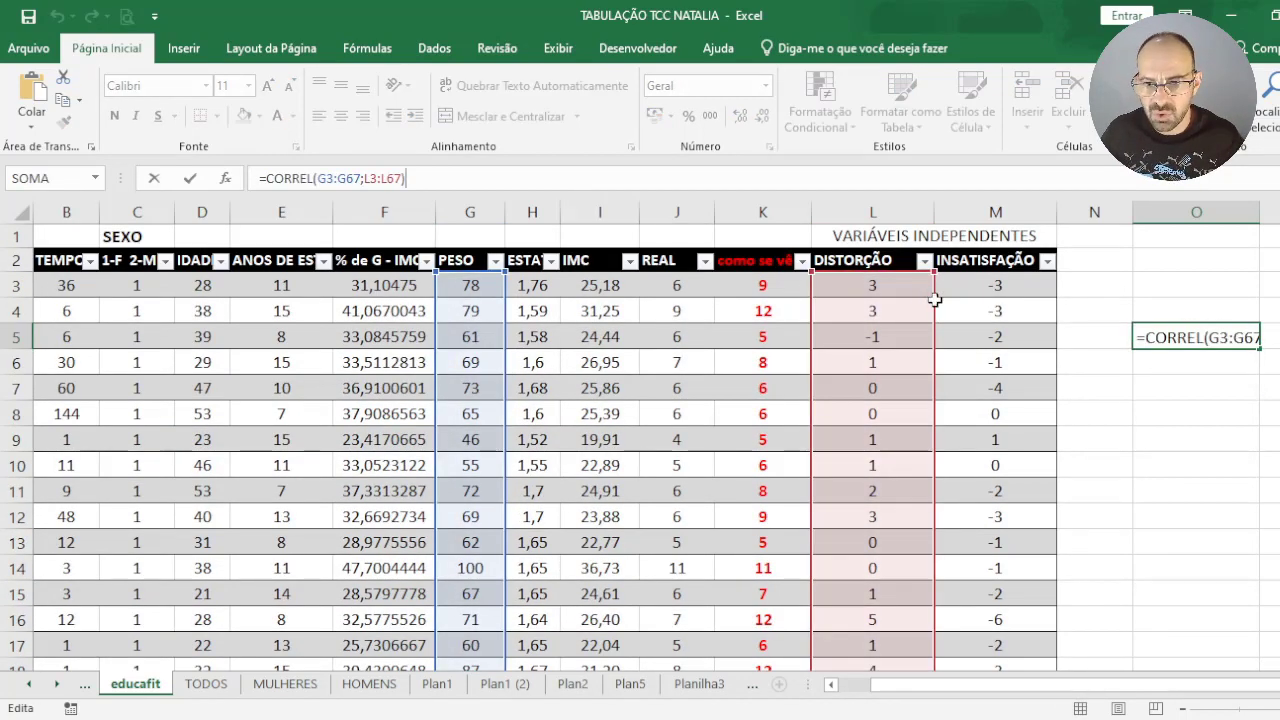
drag(934, 286, 970, 281)
key(Return)
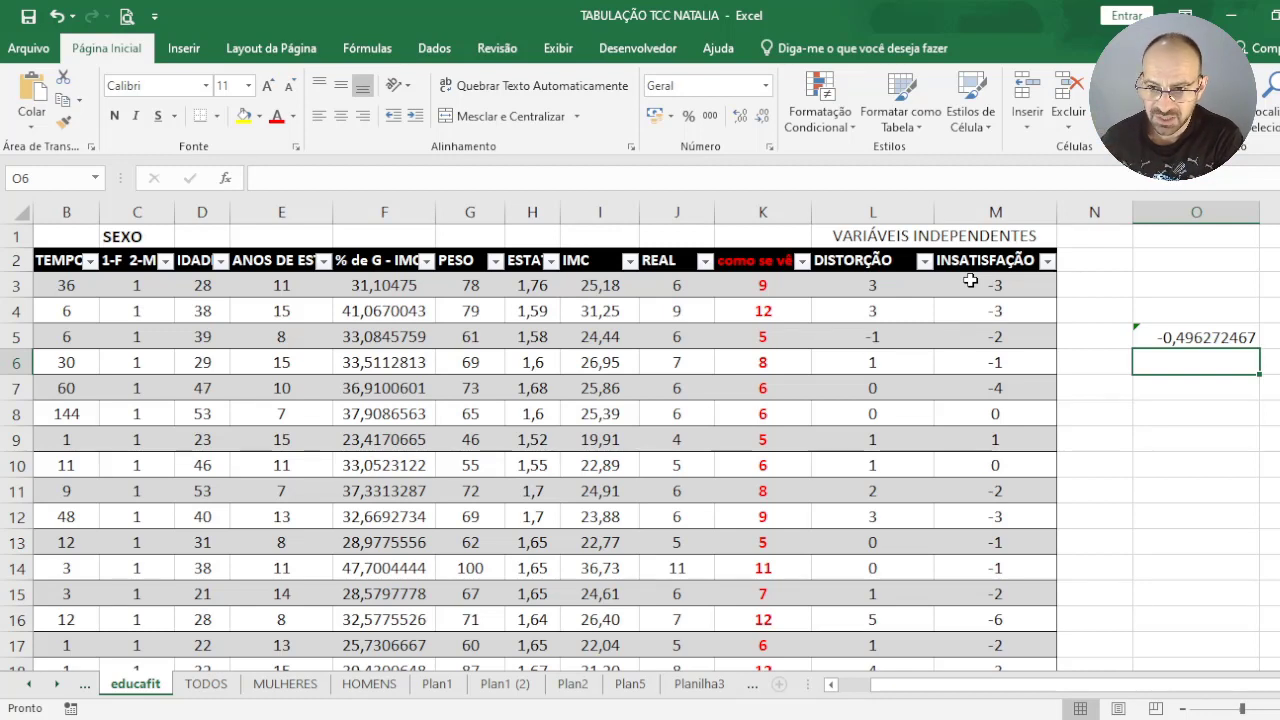
Try -4 as the first participant's INSATISFAÇÃO value in M3 and undo the change
click(978, 286)
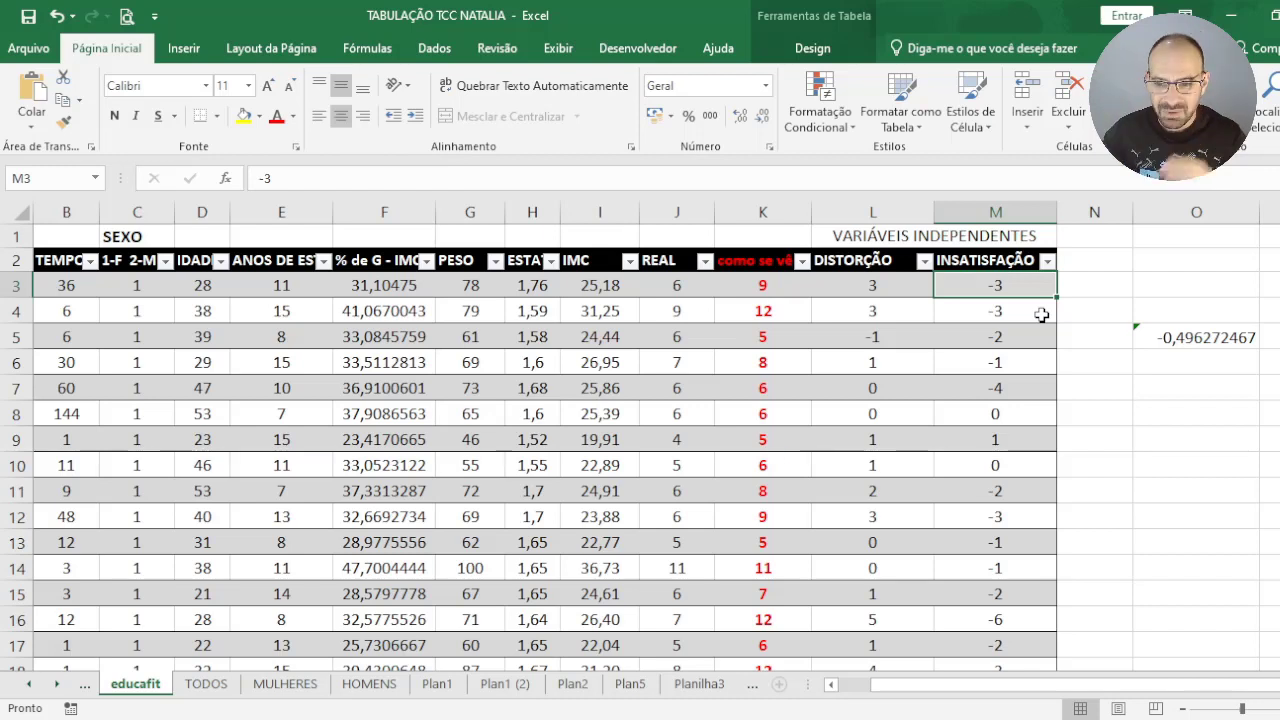
text(-4)
key(Return)
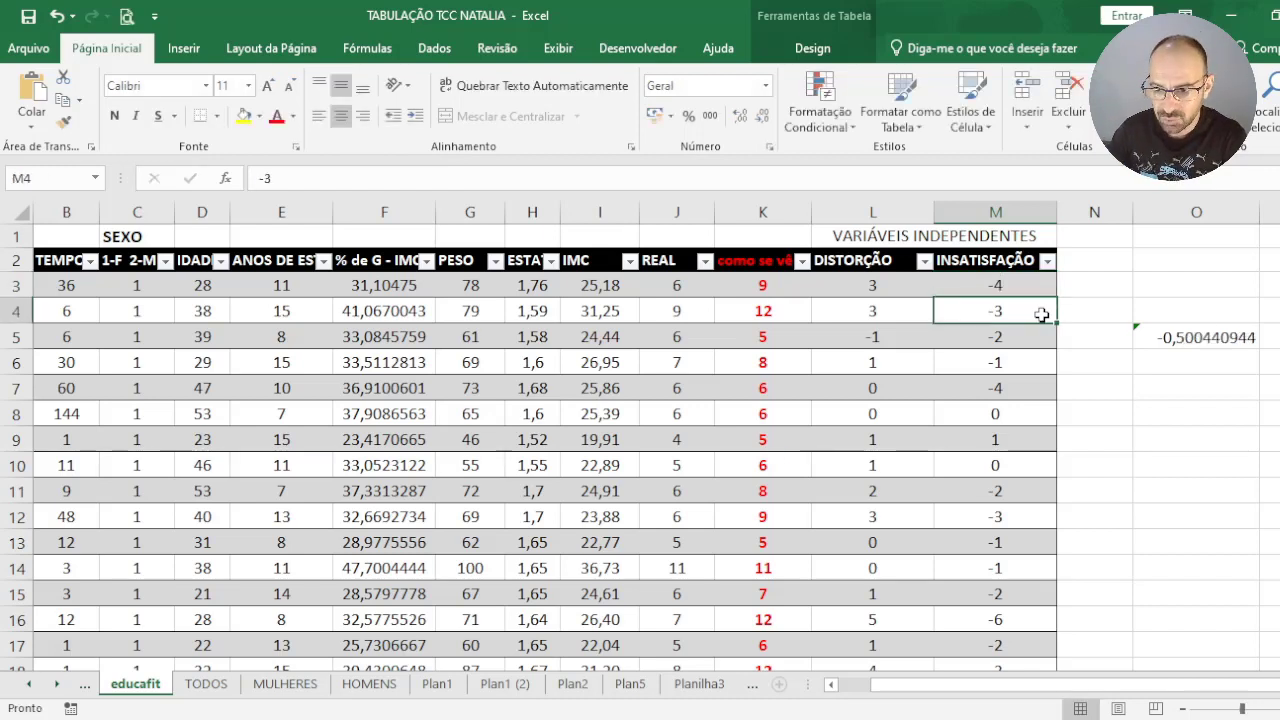
key(ctrl+z)
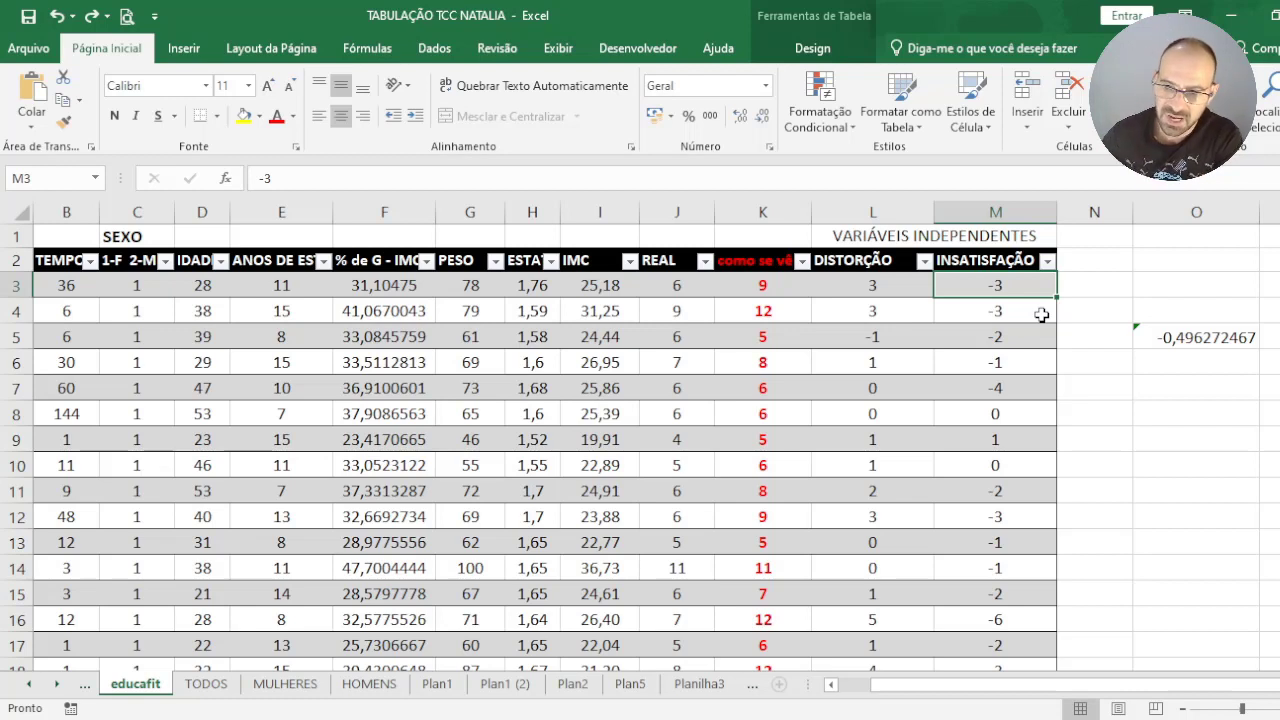
click(1219, 335)
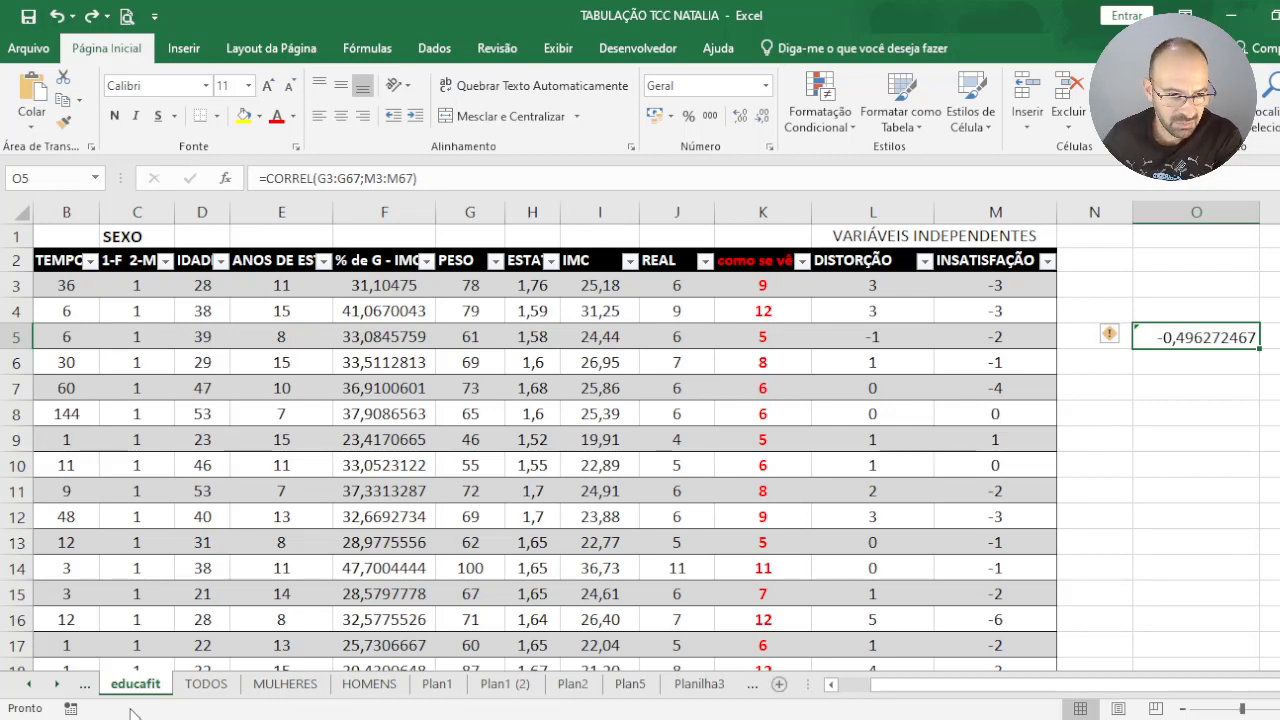
Enter the heading COEFICIENTE DE DETERMINAÇÃO in G30 of the Planilha2 sheet, below the CORRELAÇÃO DE DADOS title
click(25, 684)
click(138, 684)
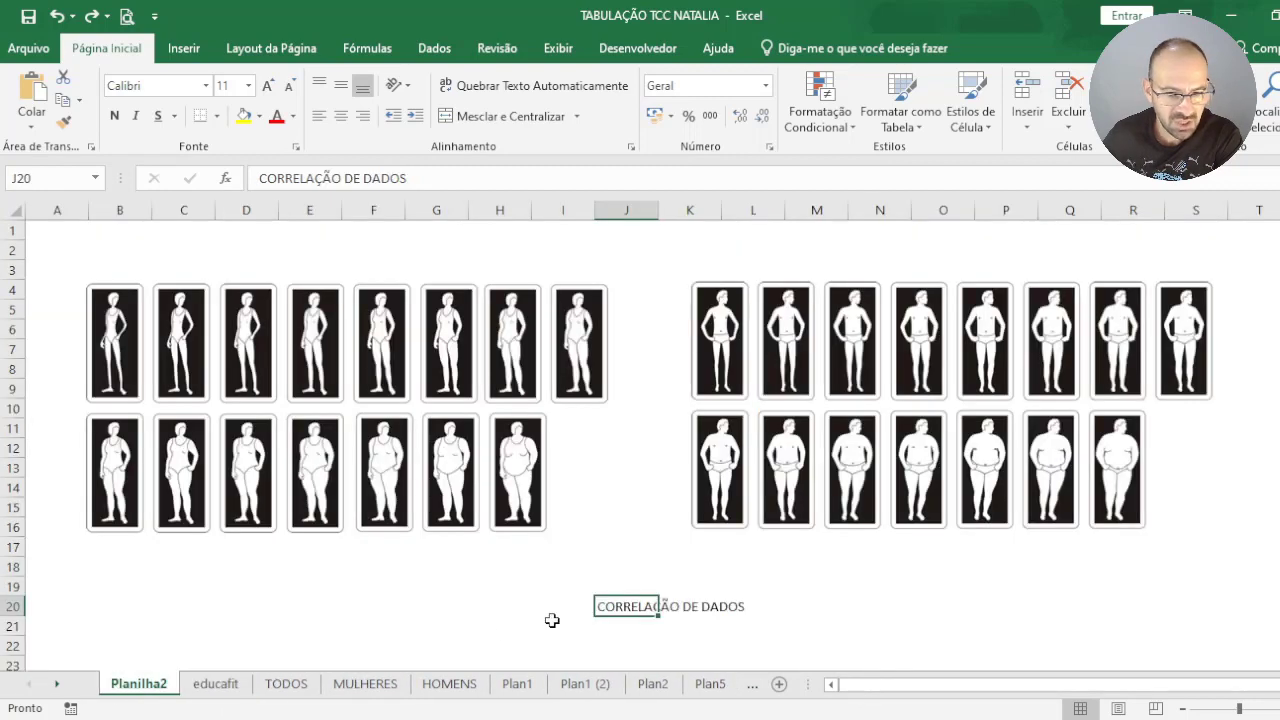
scroll(643, 626, down, 1)
scroll(643, 626, down, 5)
click(458, 450)
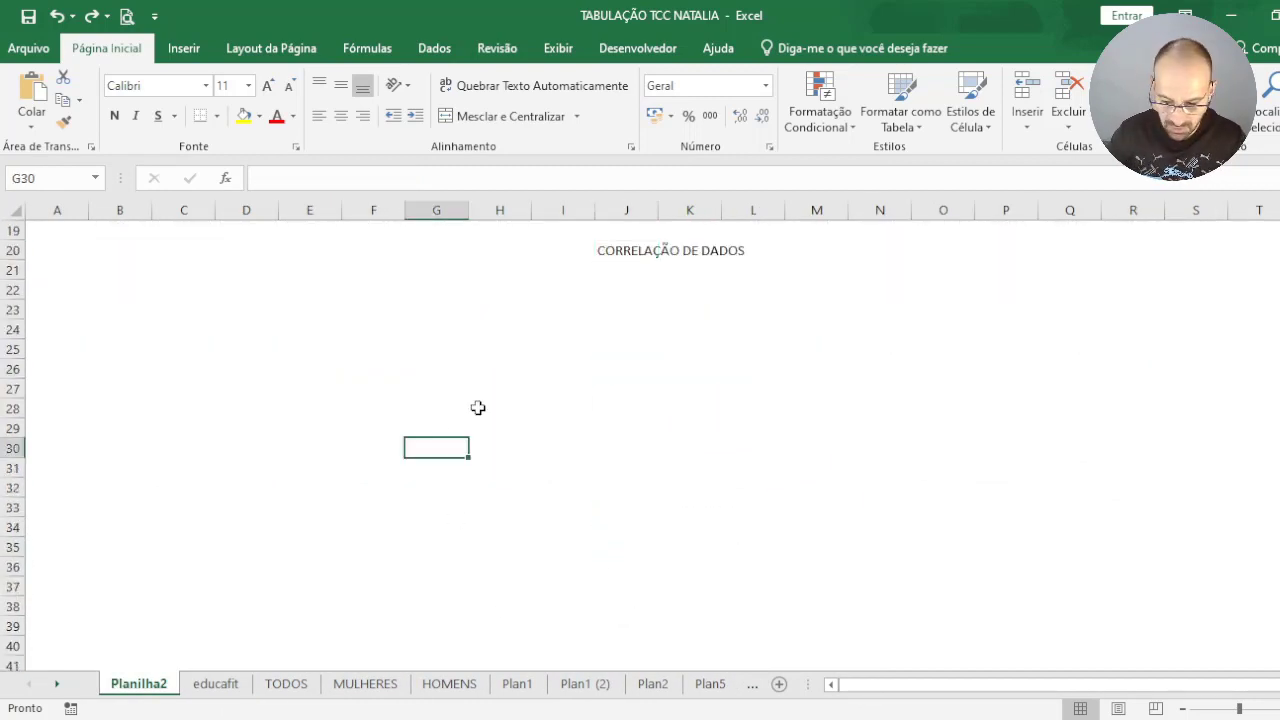
text(COEF)
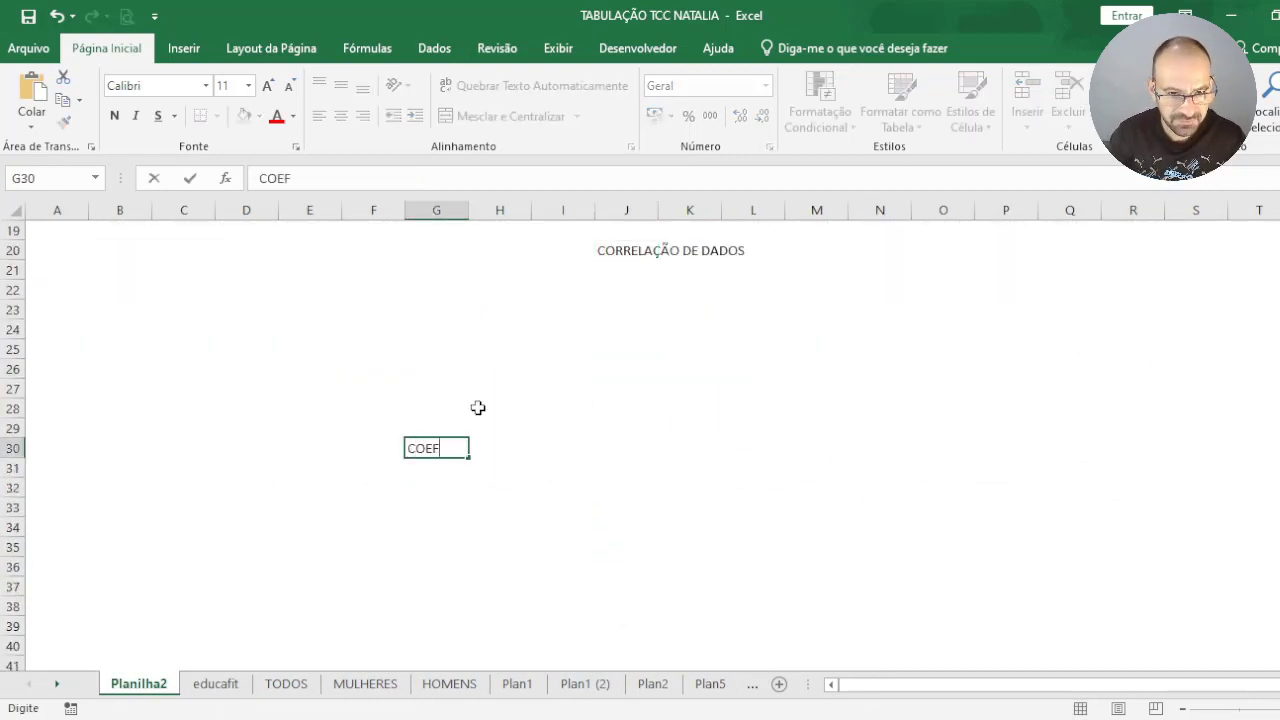
text(ICIENTE DE DE)
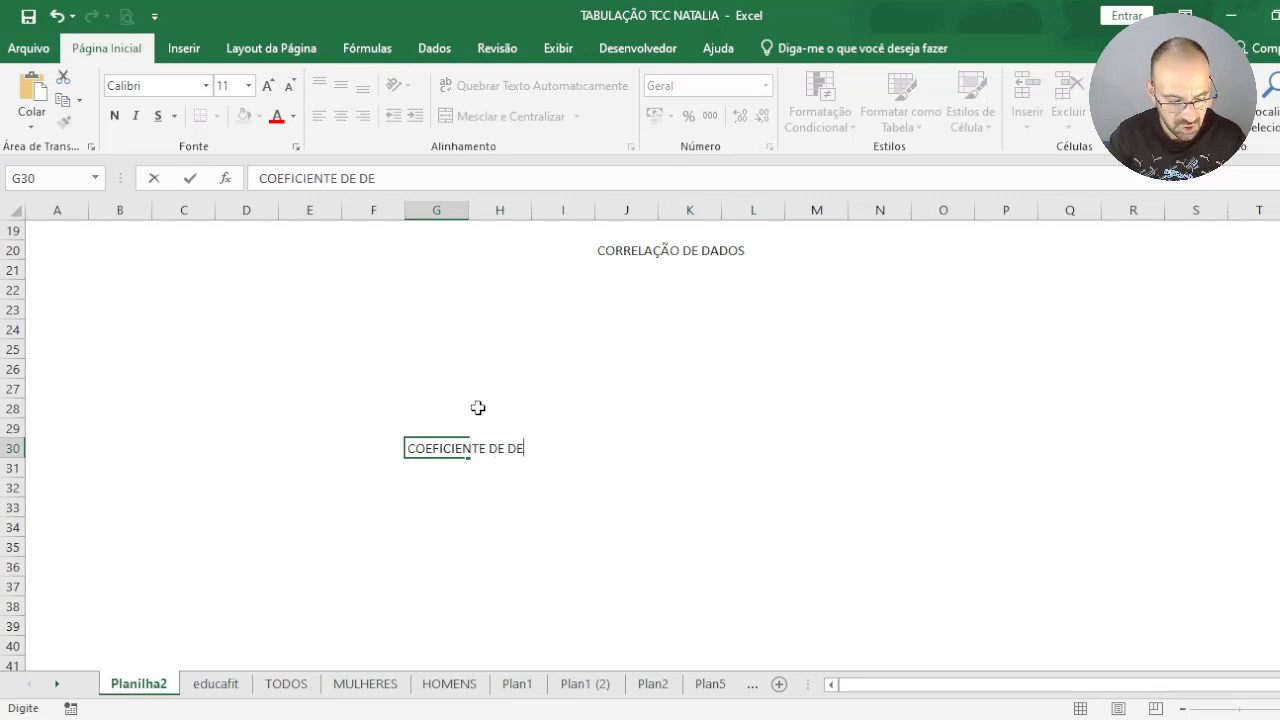
text(TERMINAÇÃO)
key(Return)
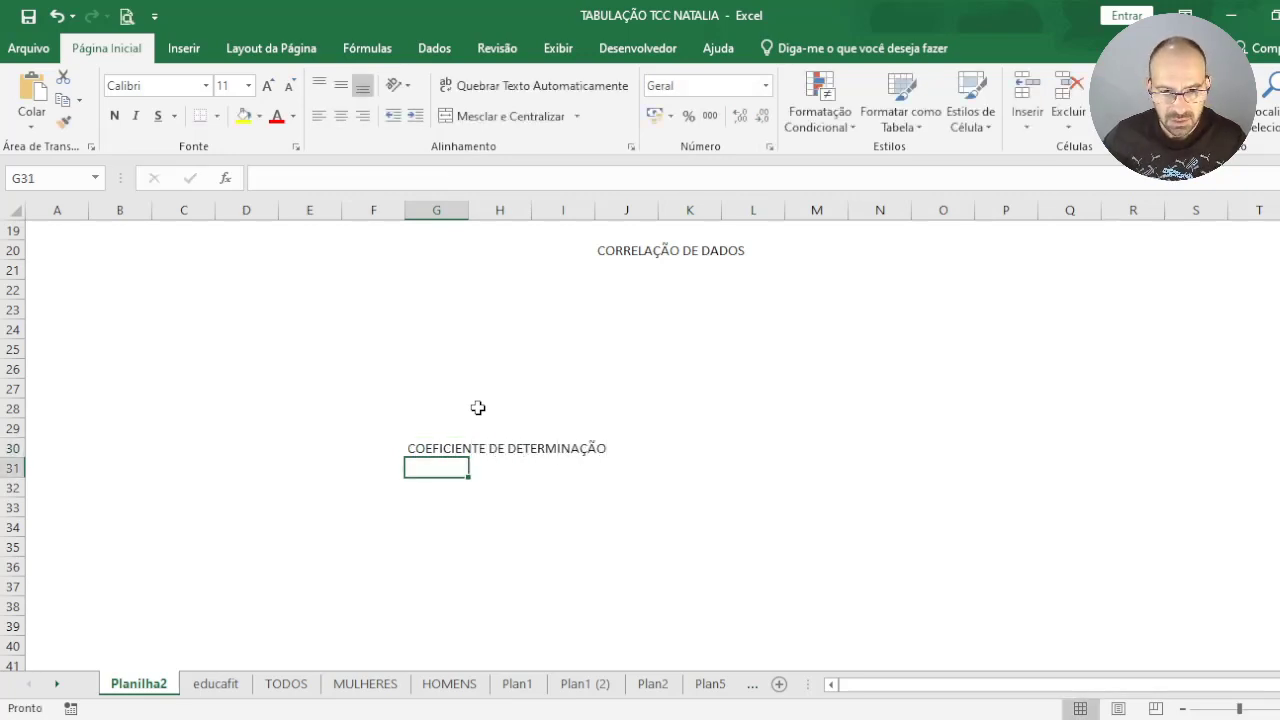
key(alt+Tab)
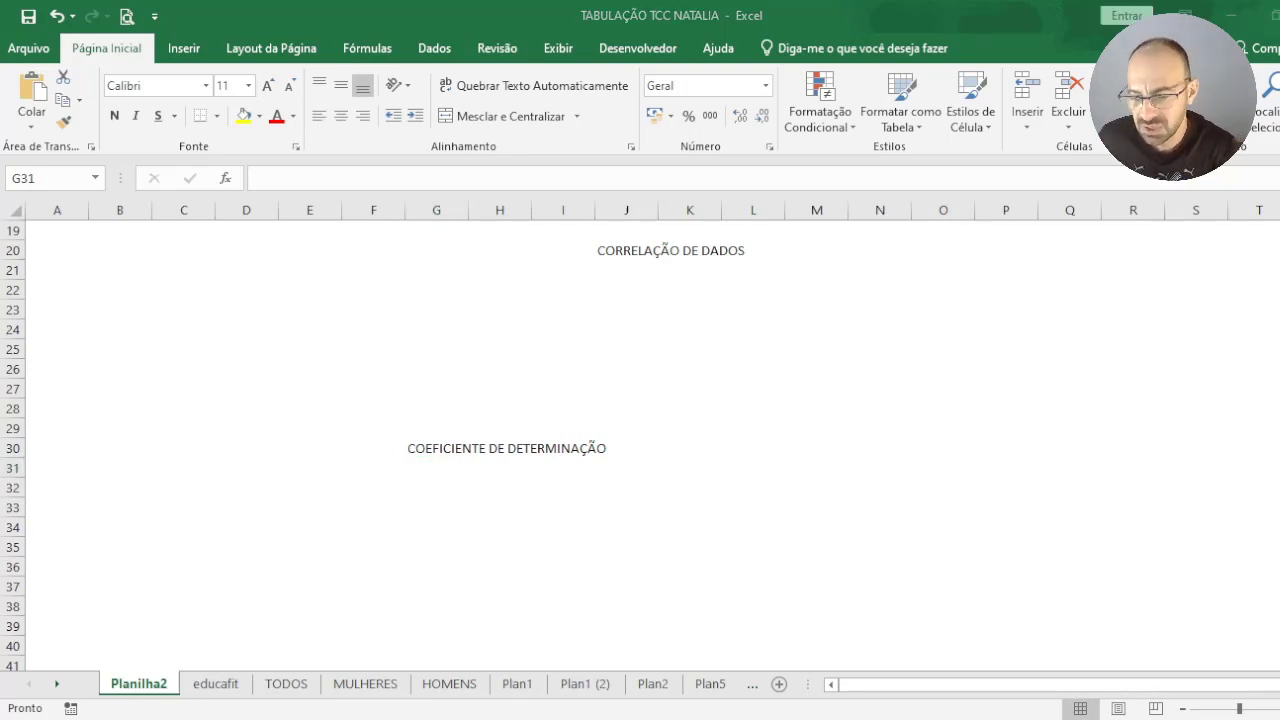
key(alt+Tab)
Calculate the correlation between IMC and INSATISFAÇÃO in O6 of the educafit sheet with =CORREL(I3:I67;M3:M67)
click(215, 683)
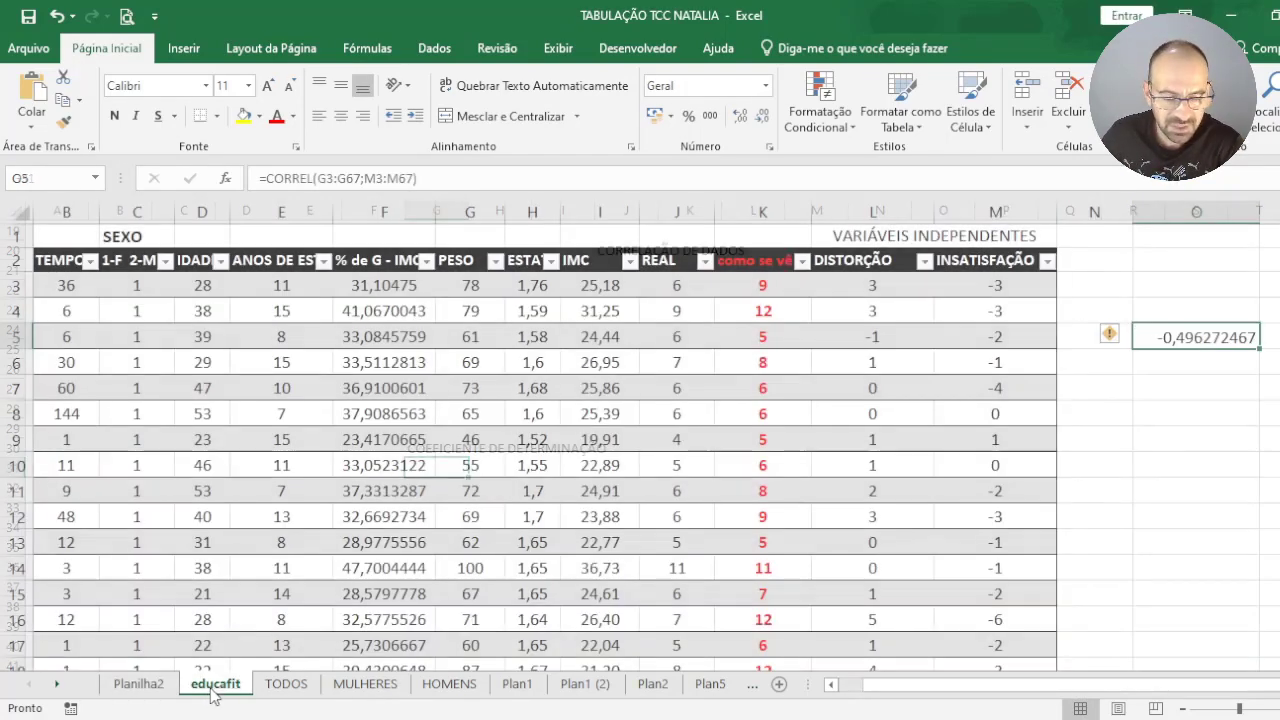
click(1206, 390)
click(1203, 351)
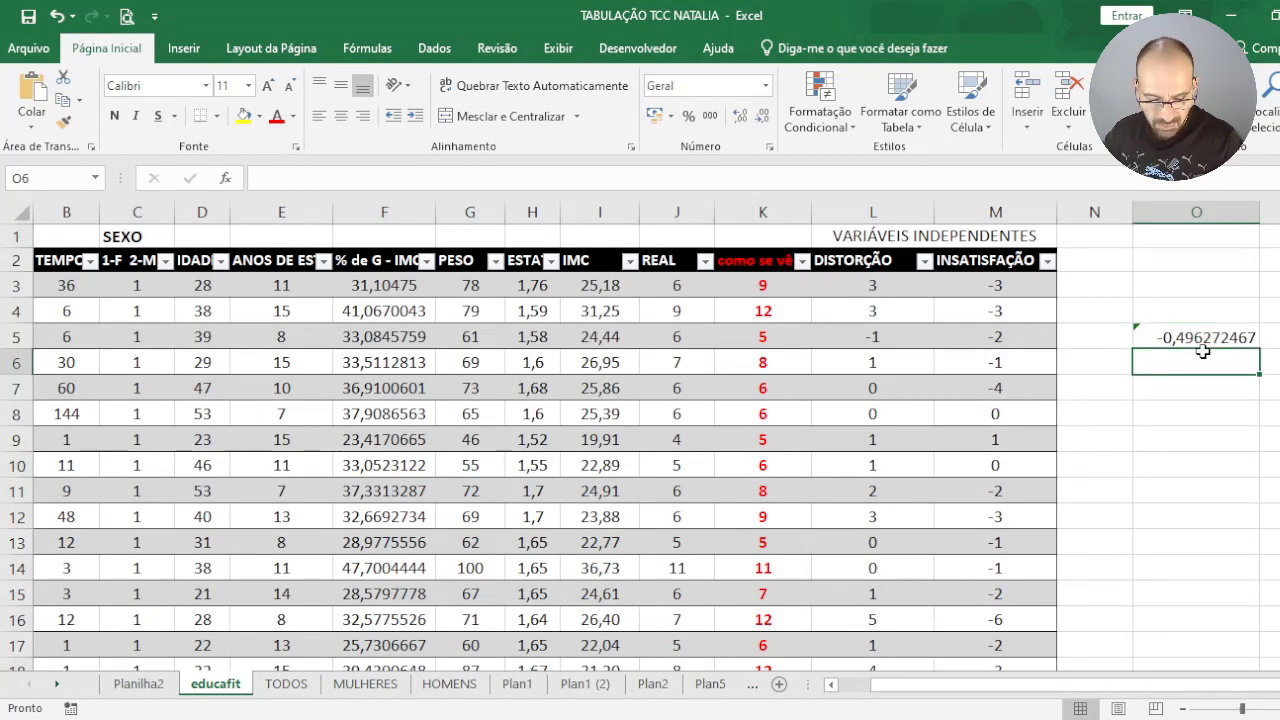
text(=)
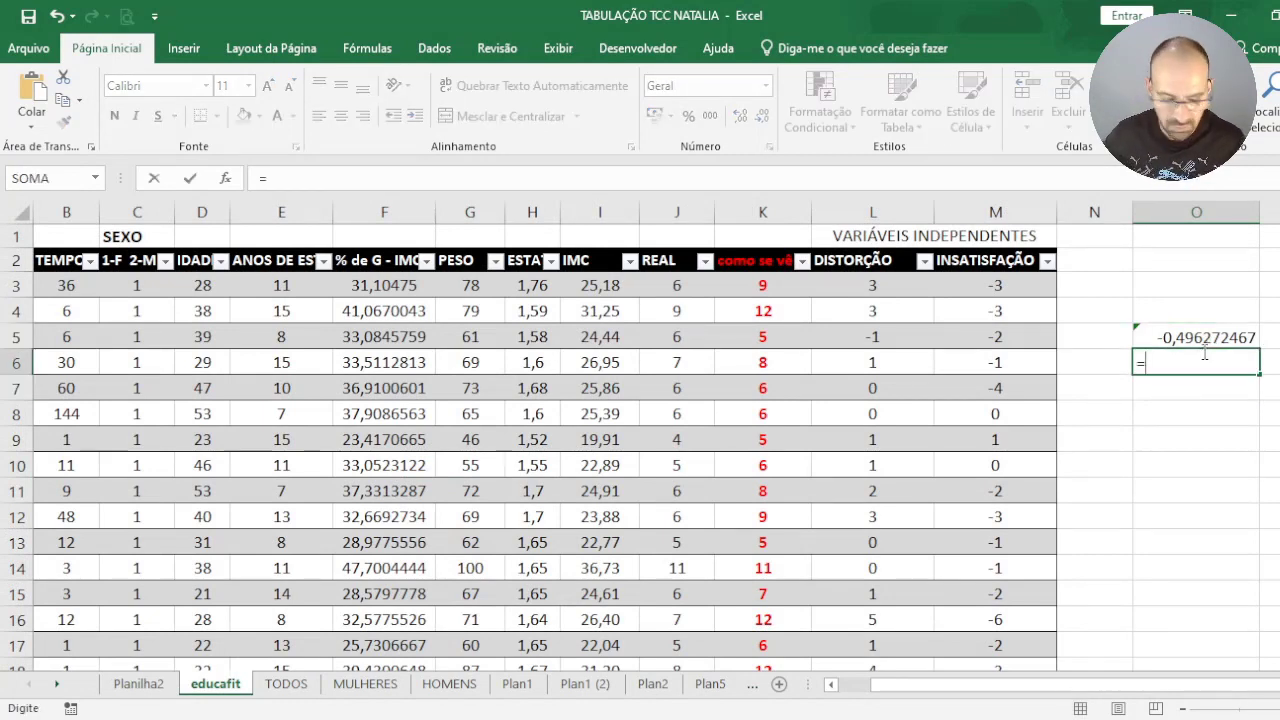
text(CORREL()
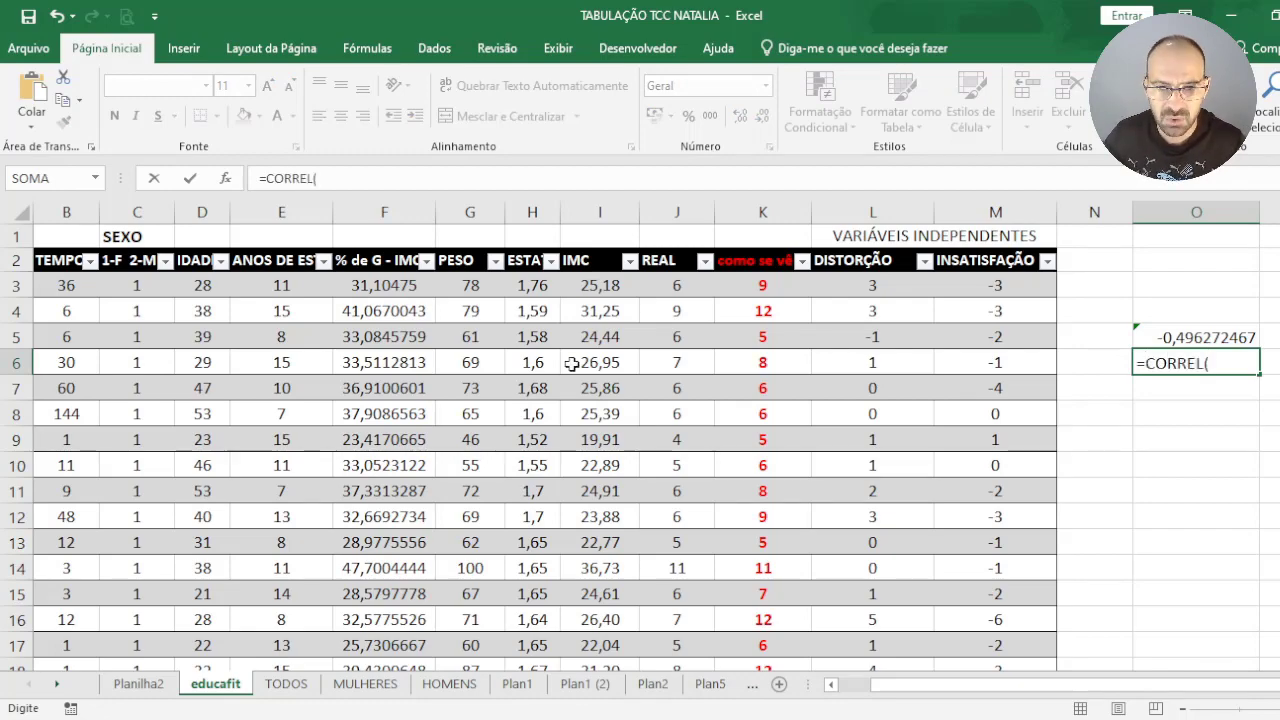
drag(600, 289, 597, 412)
text(;)
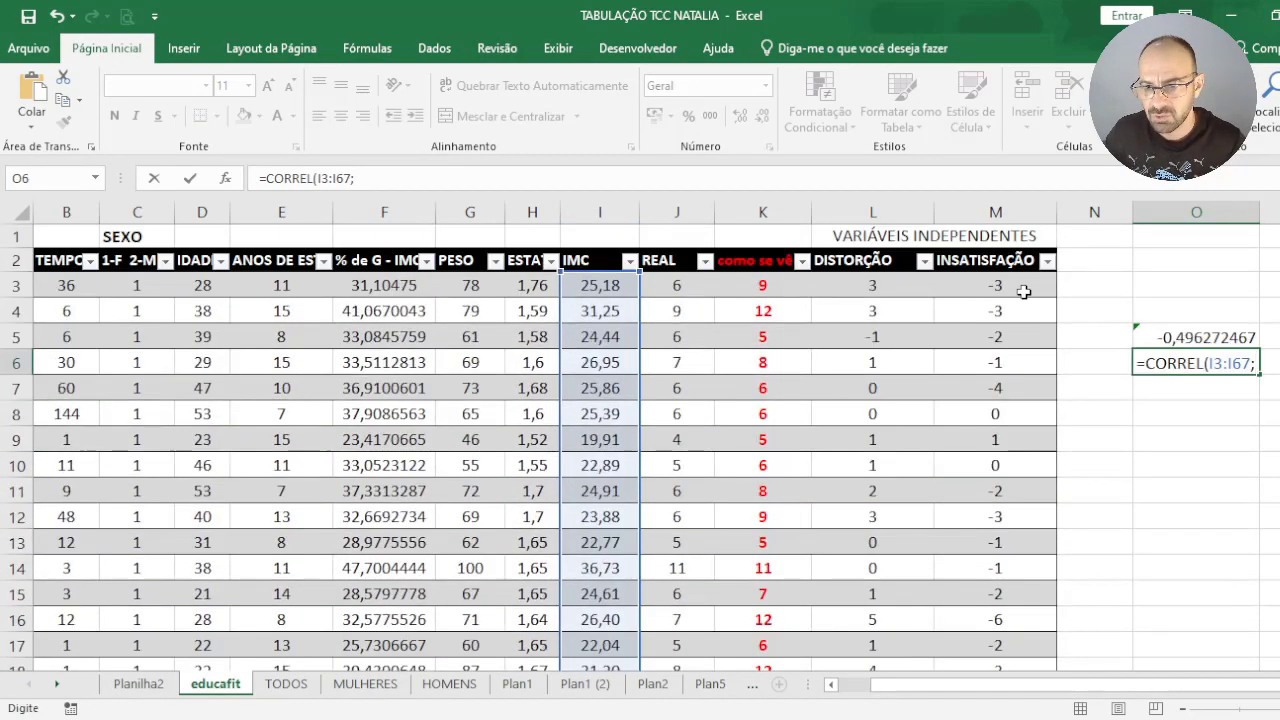
drag(1024, 291, 984, 572)
key(Return)
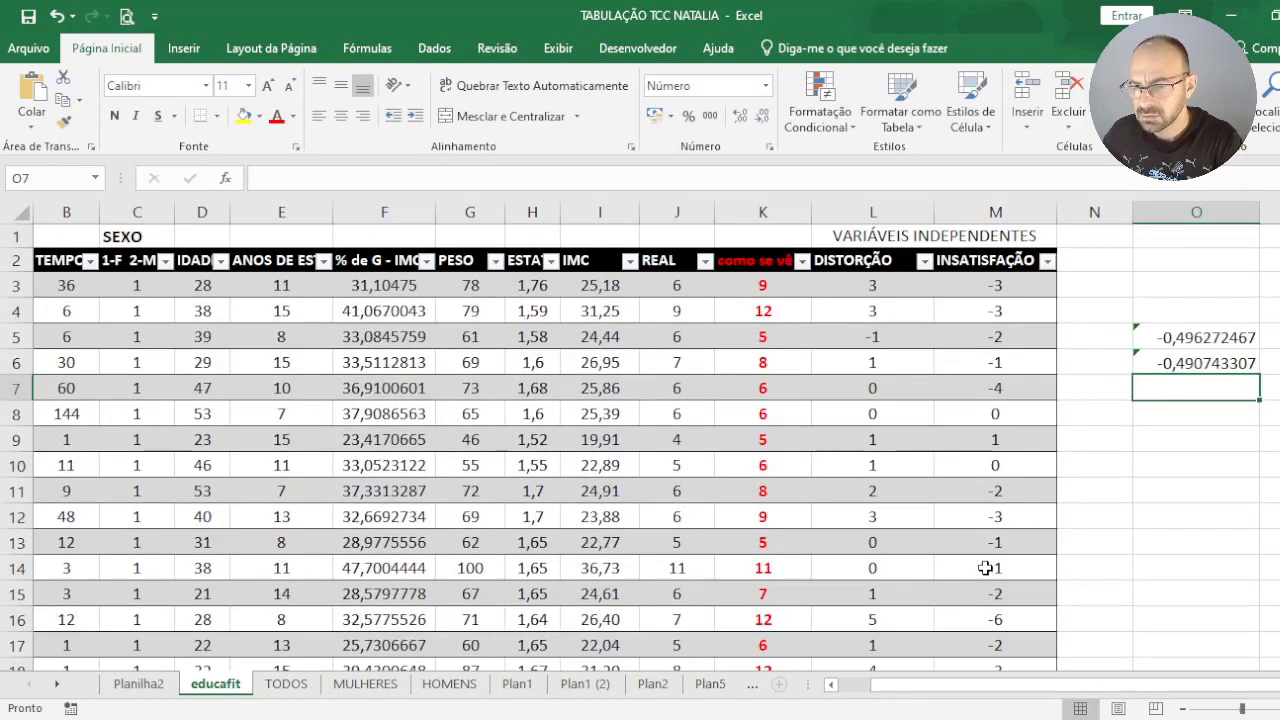
click(1258, 366)
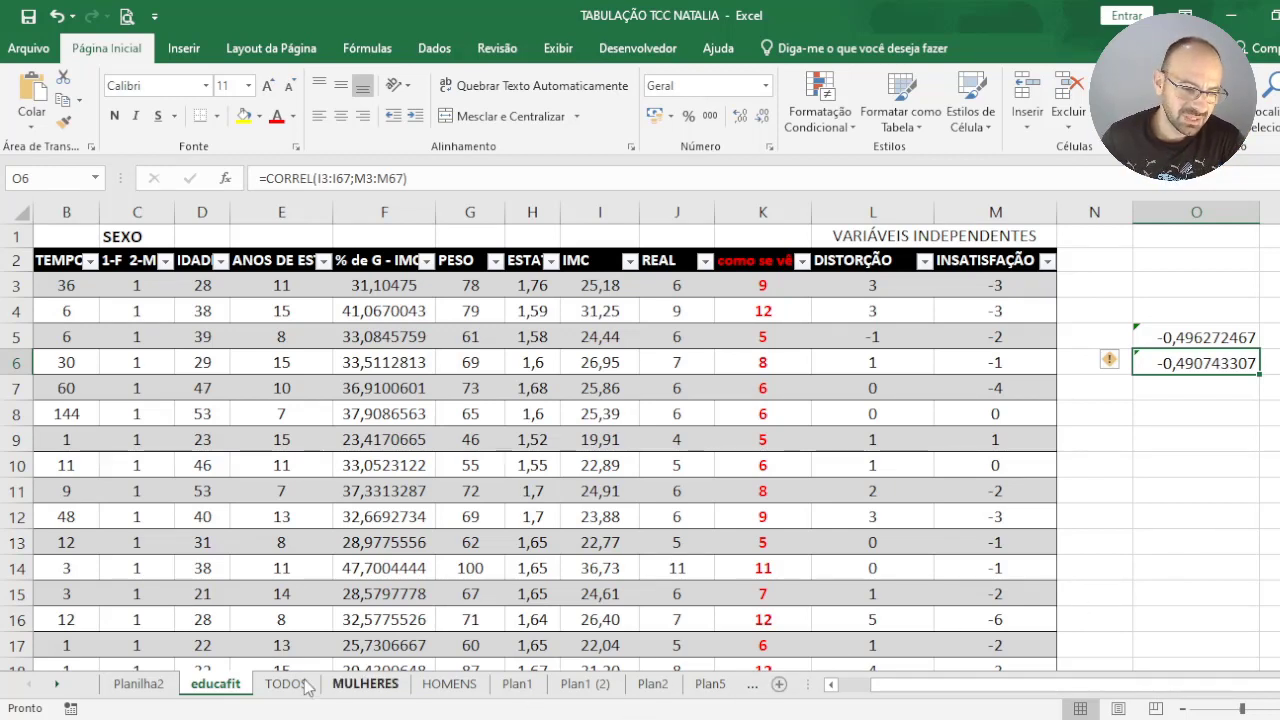
Enter r² in G31 of Planilha2, under the COEFICIENTE DE DETERMINAÇÃO heading
click(171, 687)
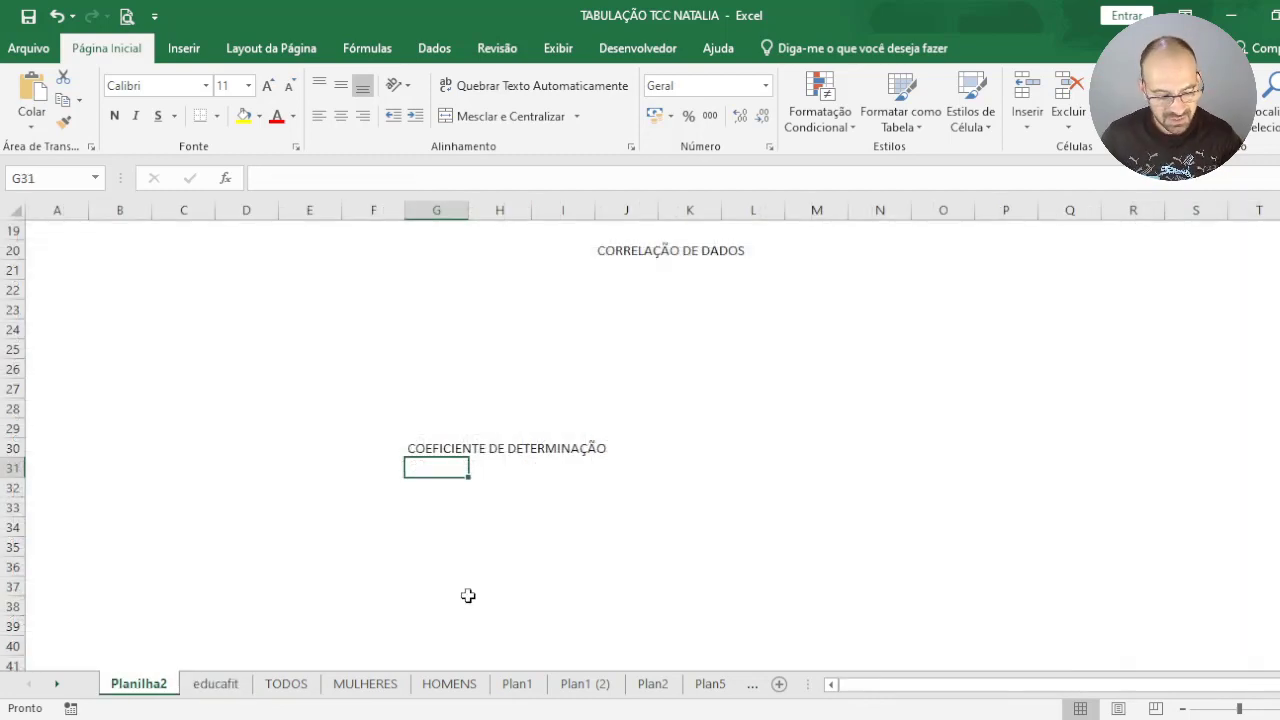
text(r)
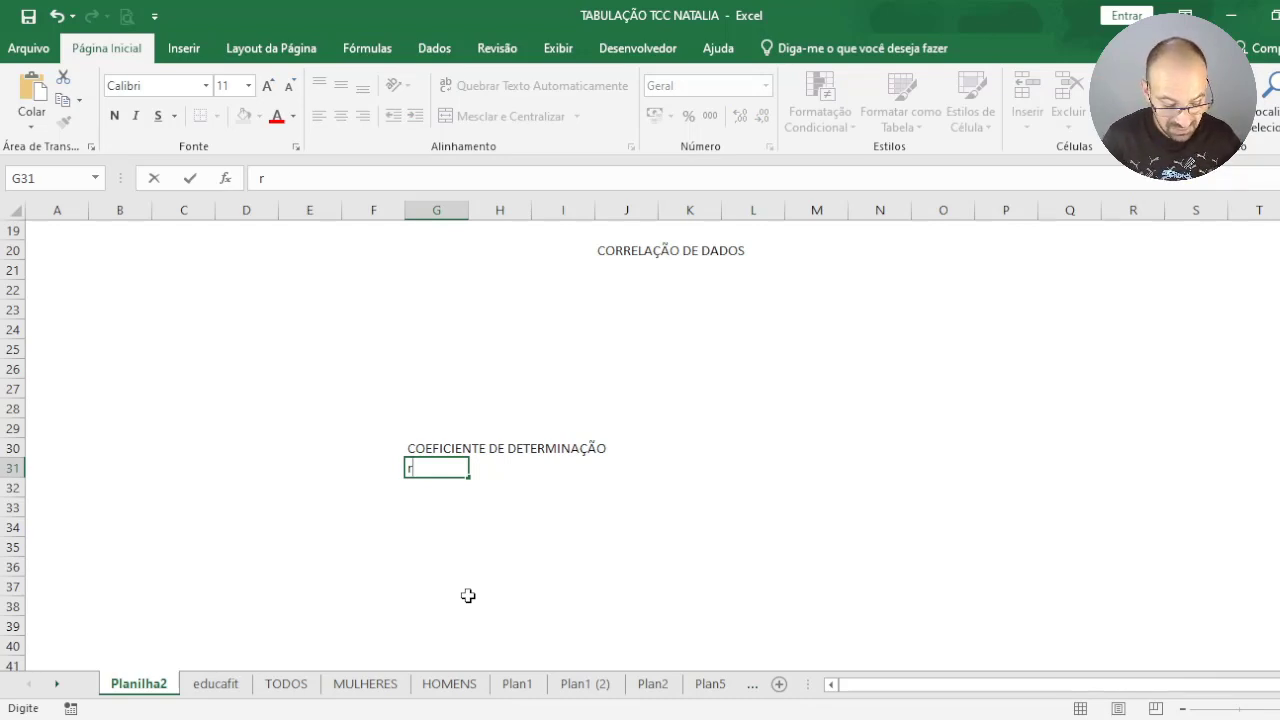
text(²)
key(Return)
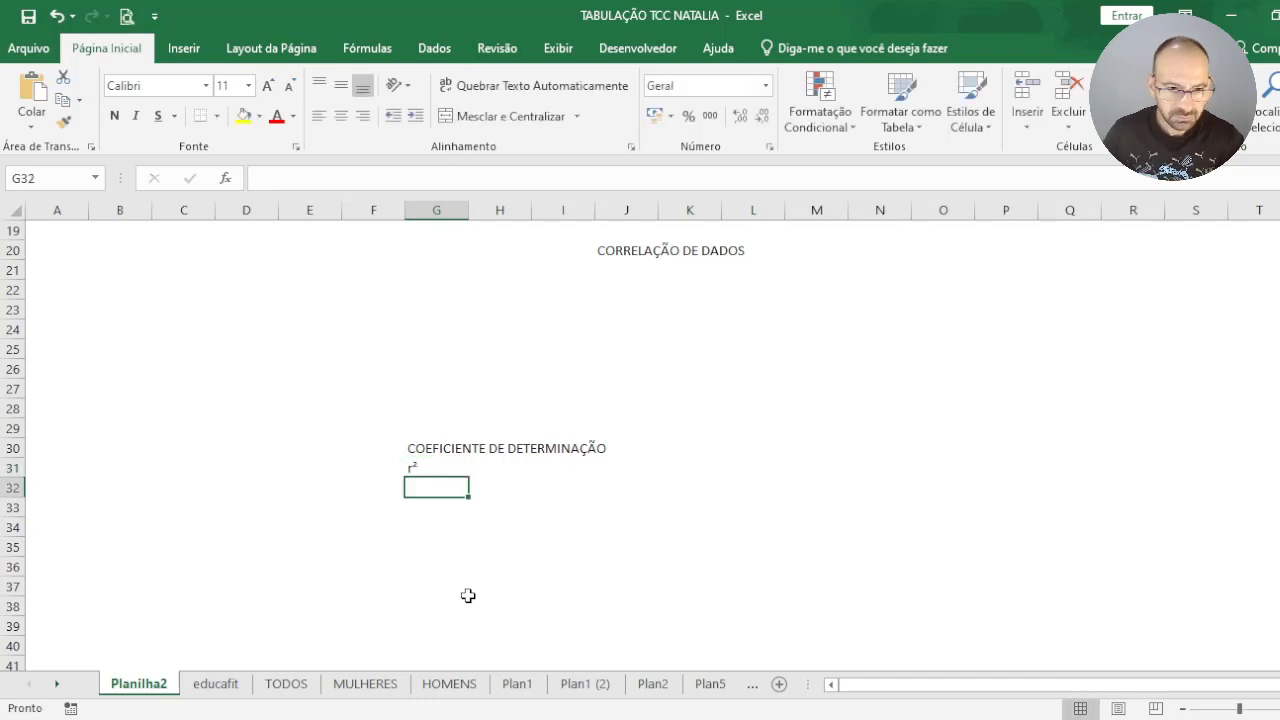
Format the r² label in G31 as bold with font size 13
click(430, 468)
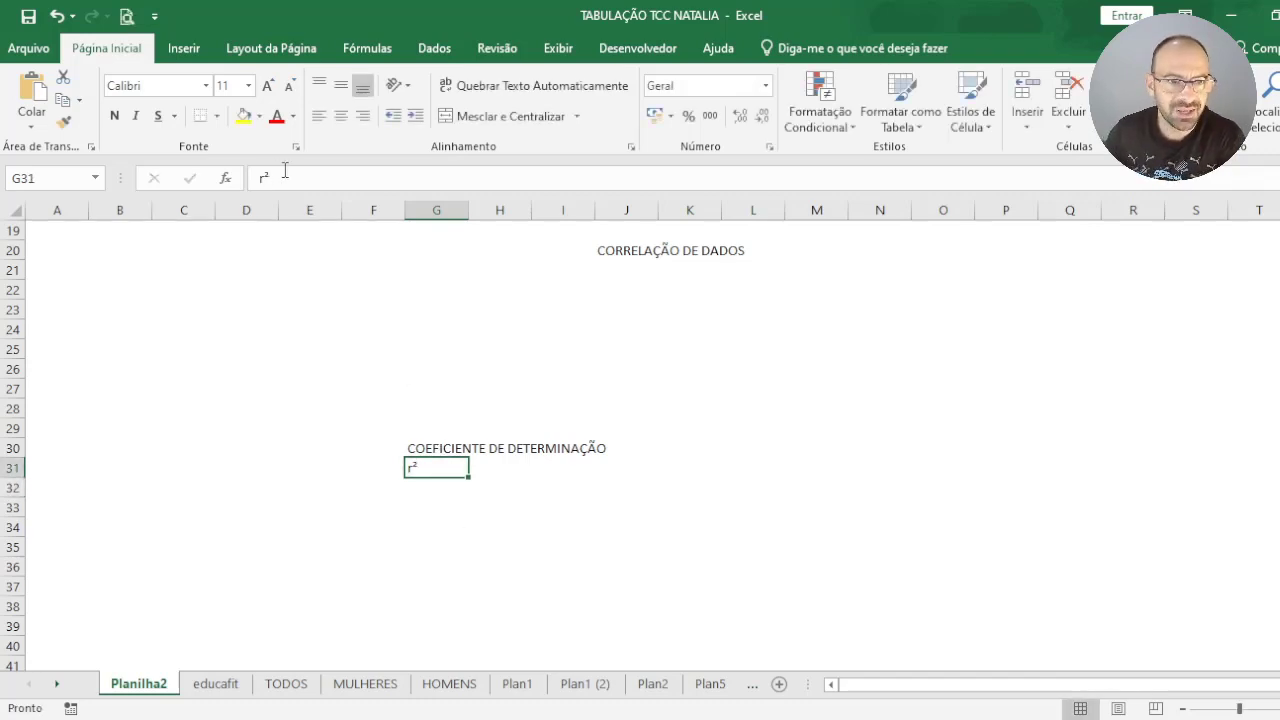
click(114, 115)
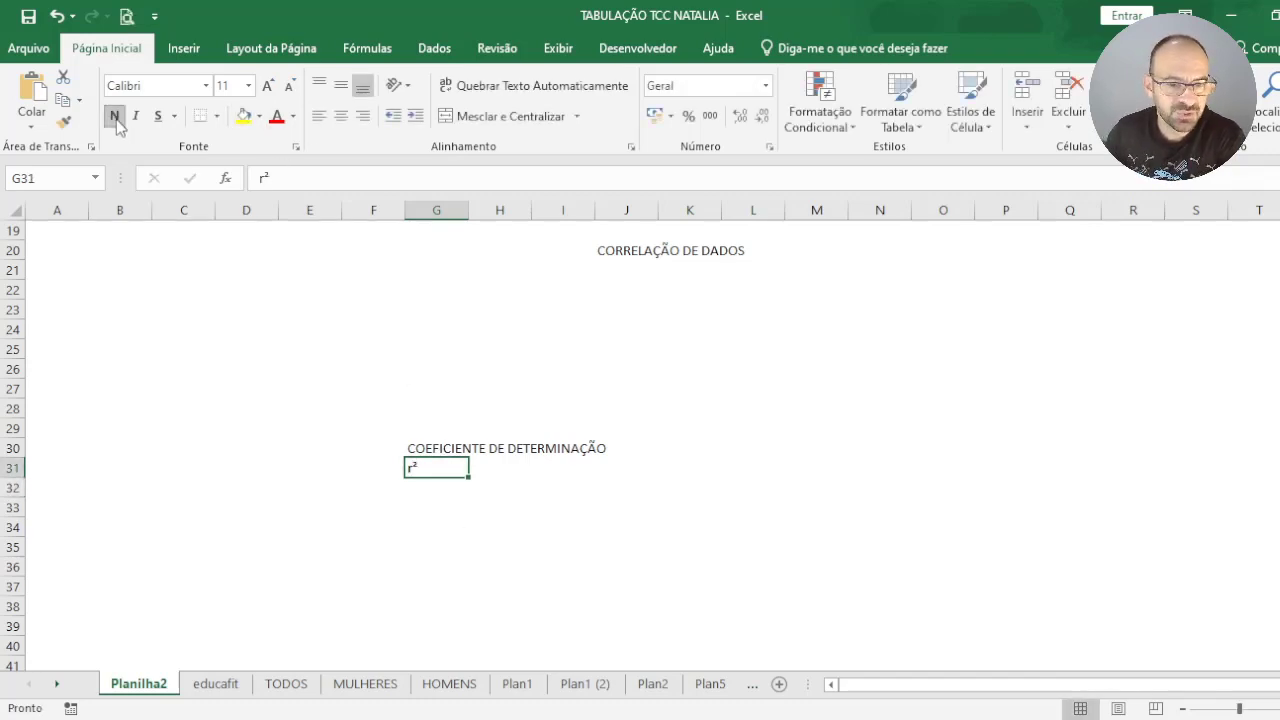
click(224, 85)
text(13)
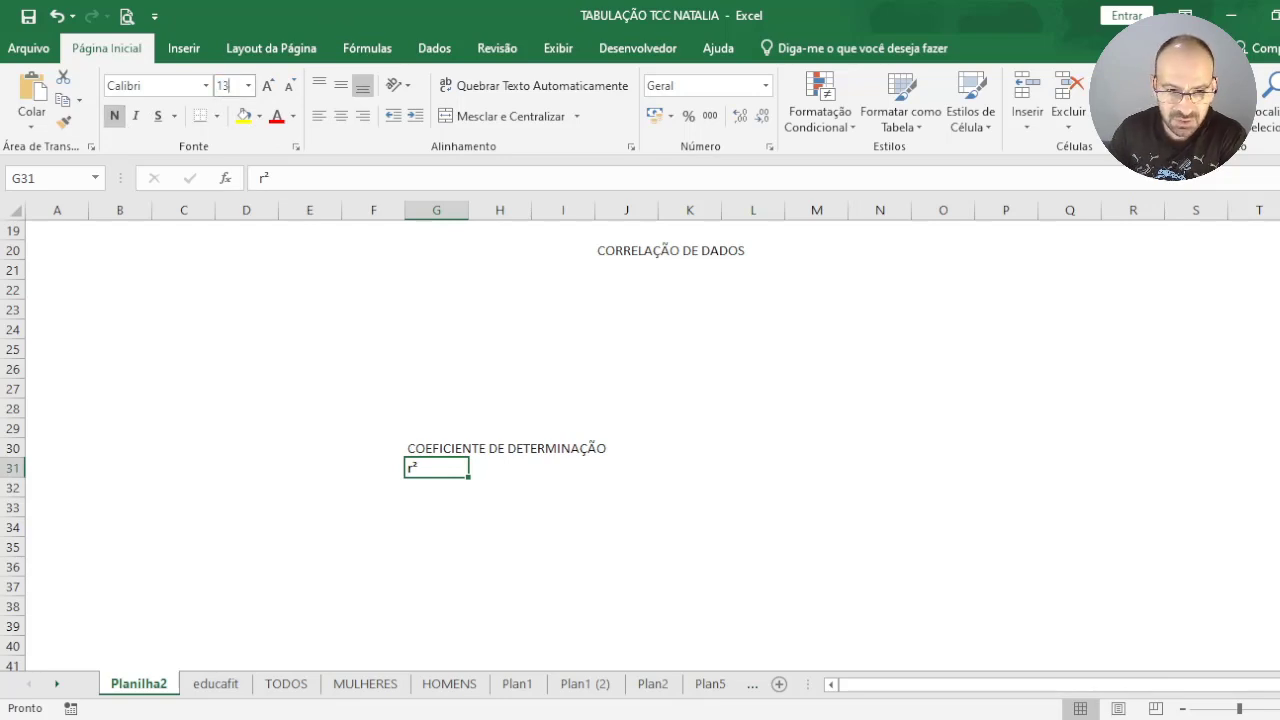
key(Return)
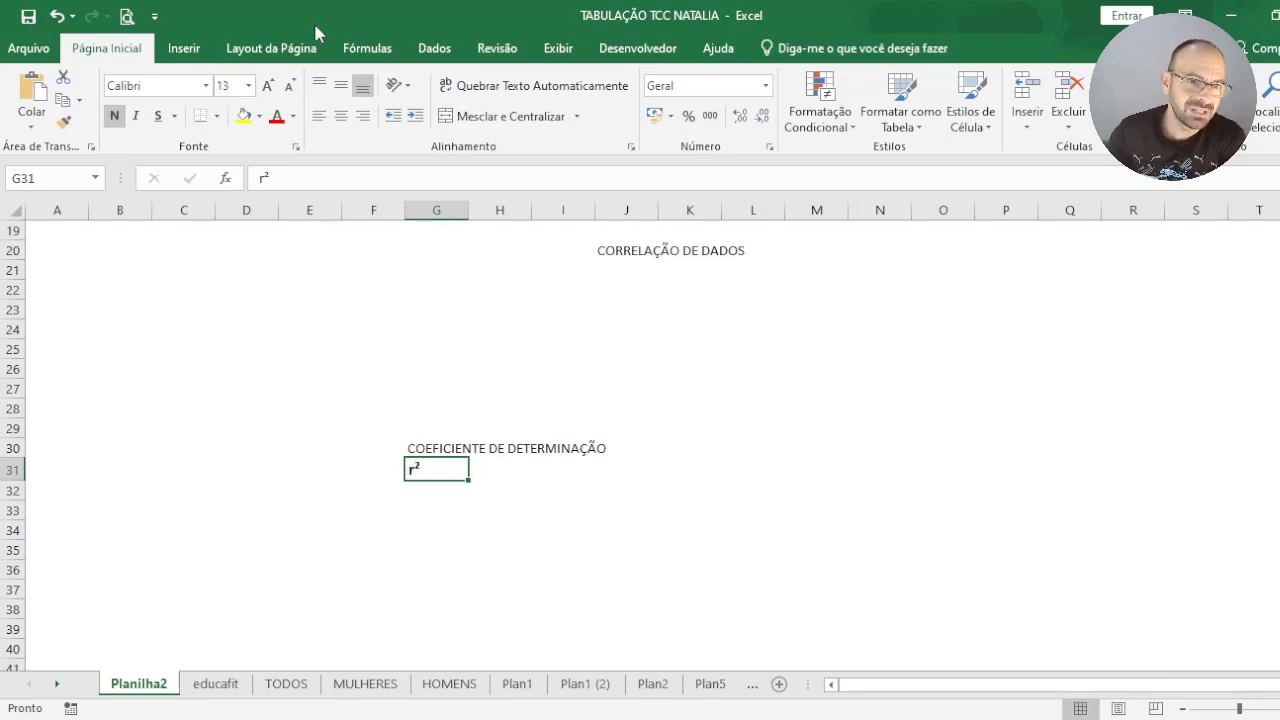
Set the font size of the r² label in G31 to 15 and return to the educafit sheet
click(224, 85)
text(15)
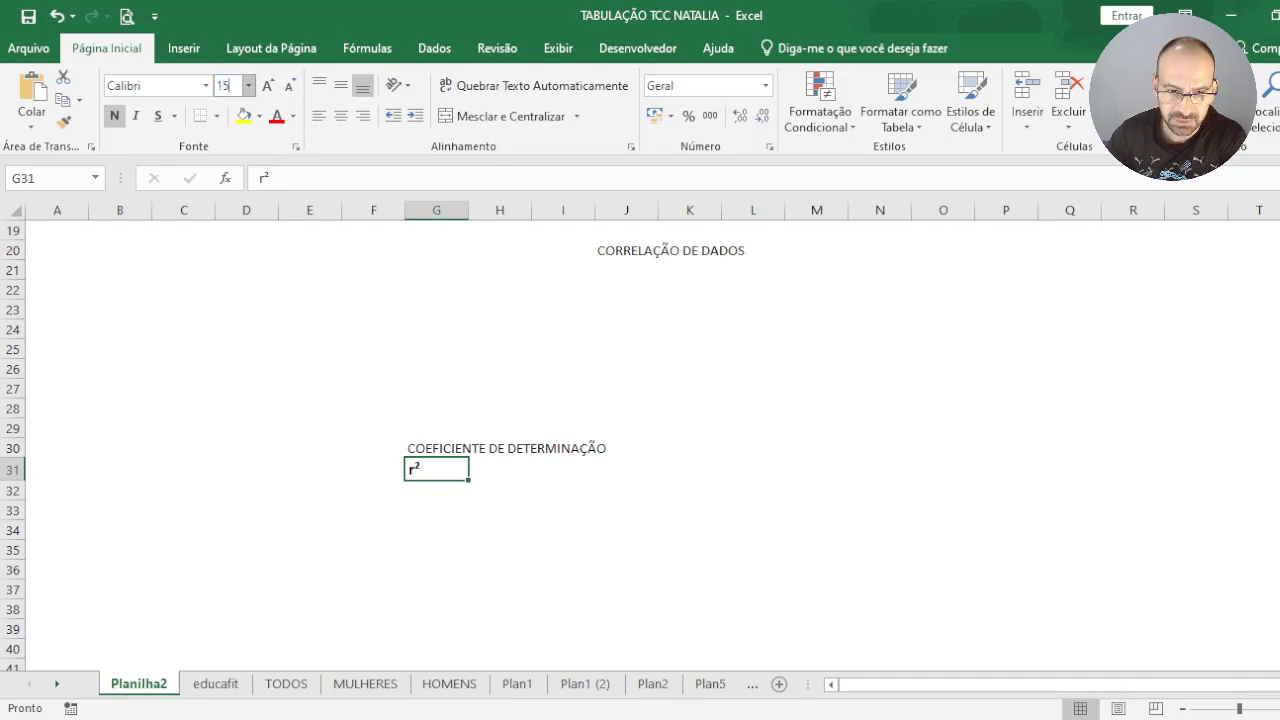
key(Return)
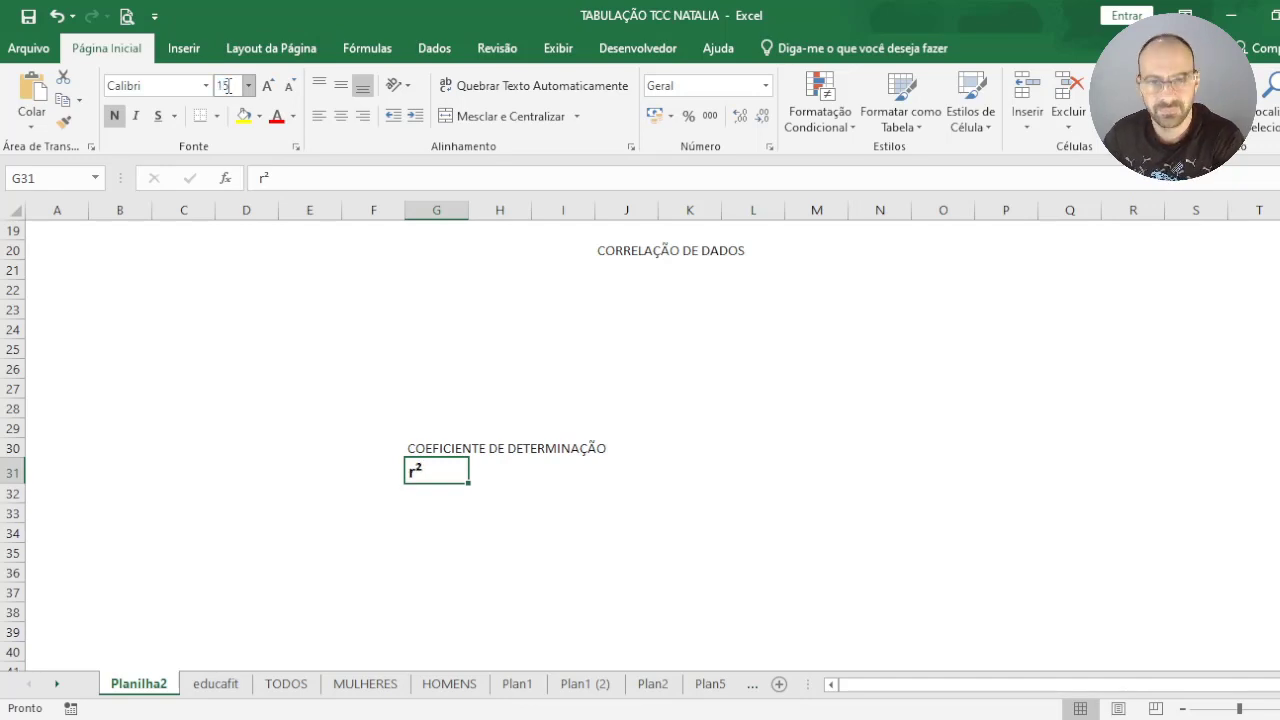
click(228, 686)
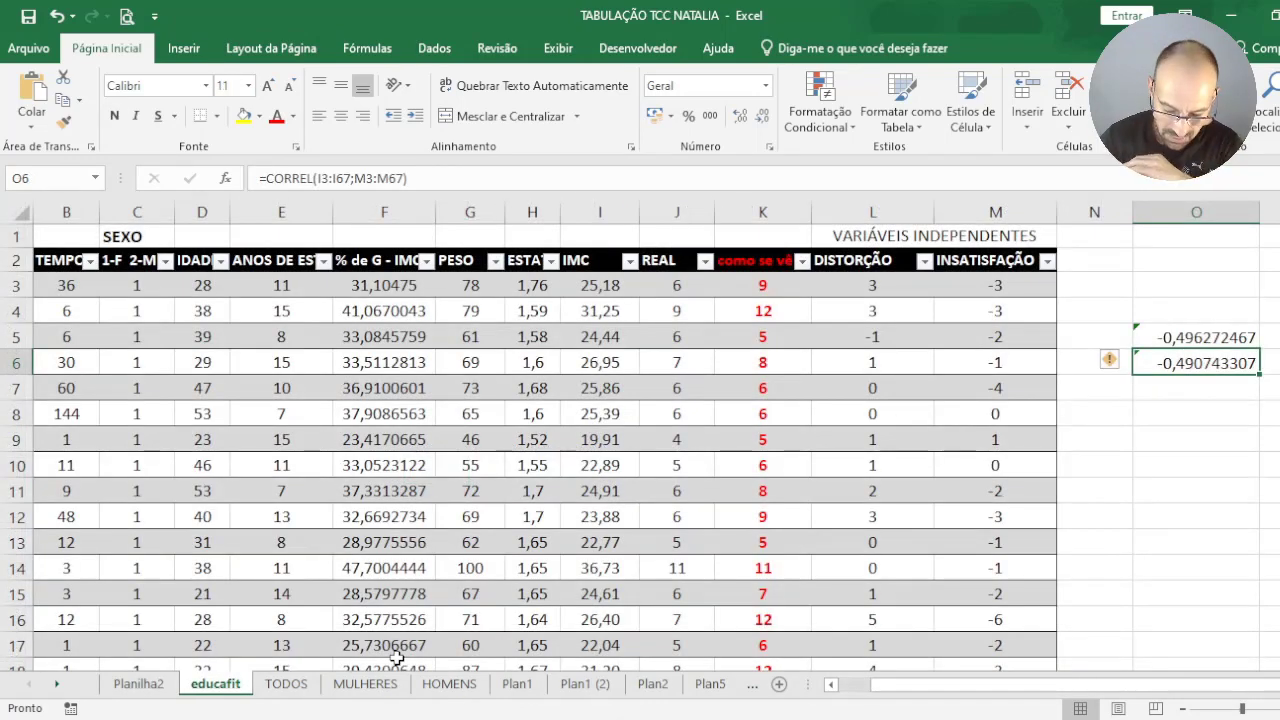
key(Down)
key(Down)
key(Down)
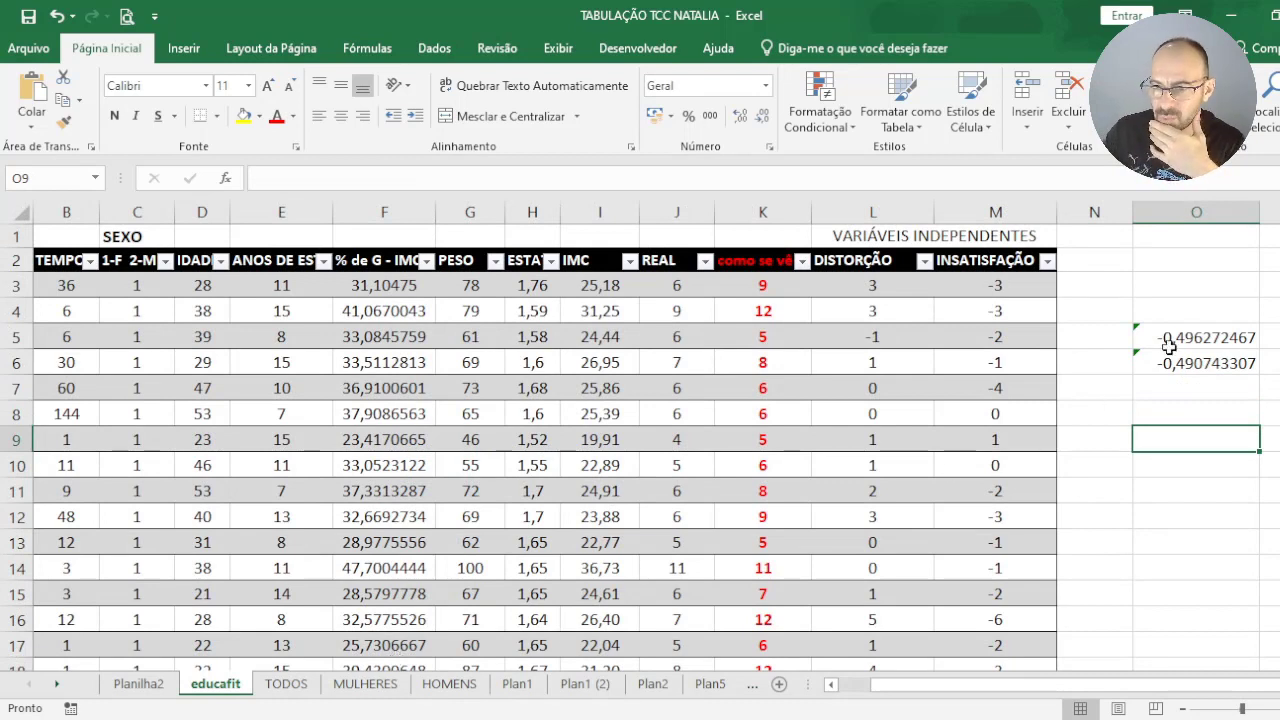
click(1169, 340)
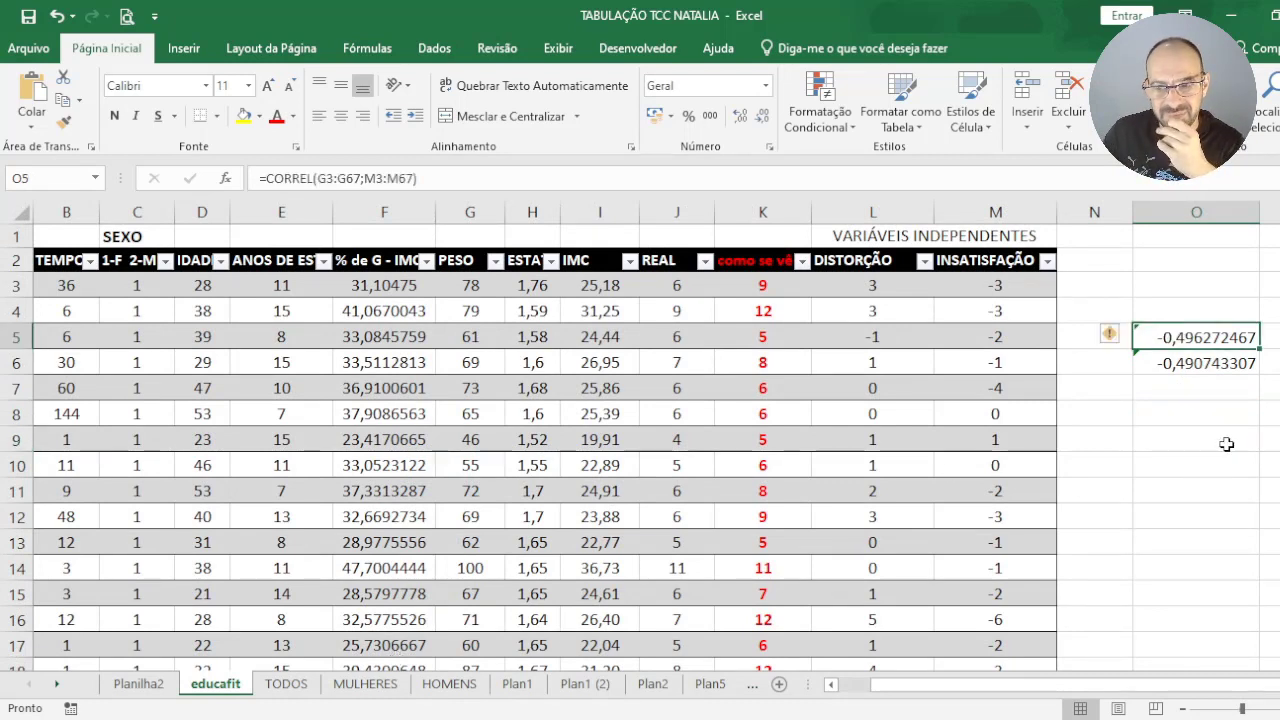
click(1161, 432)
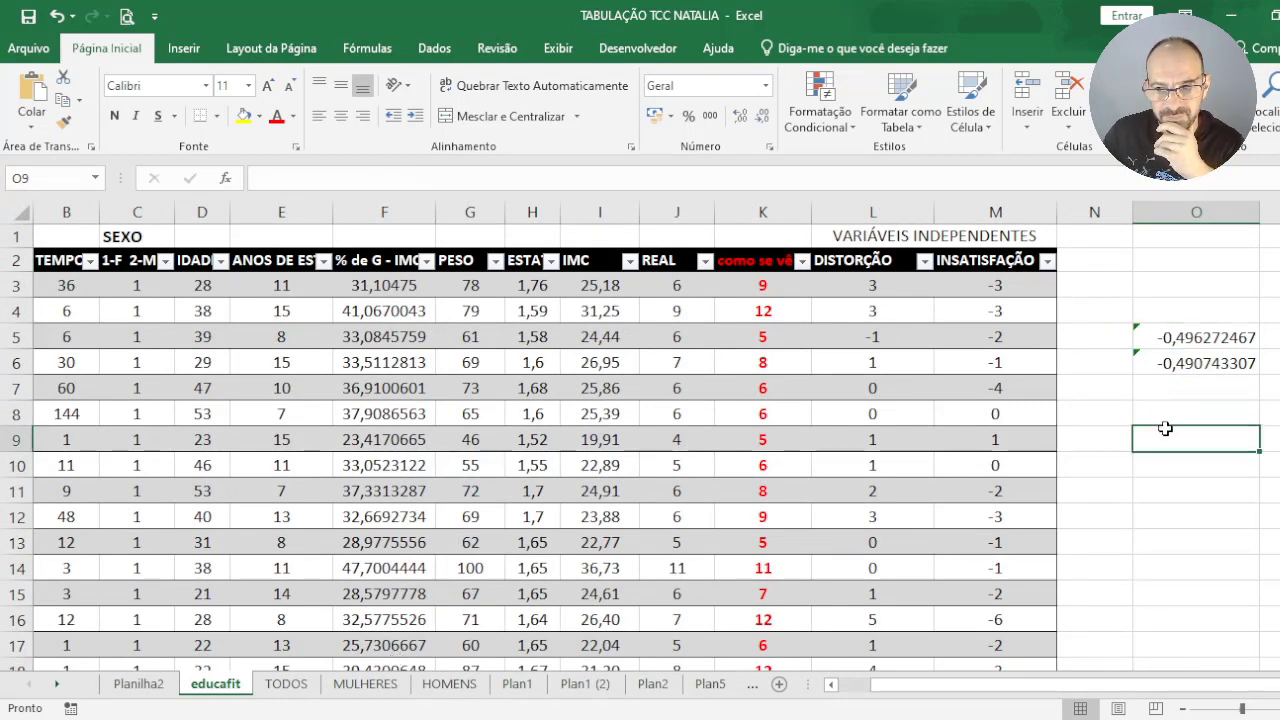
text(=)
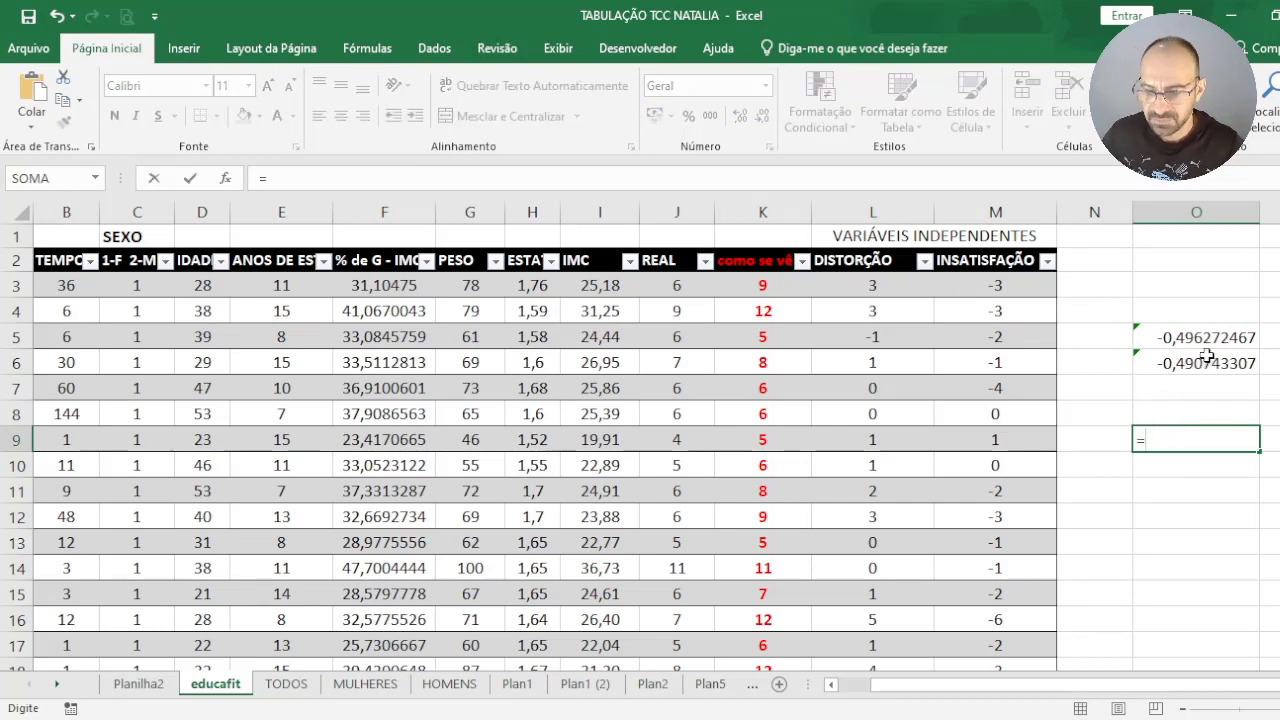
text(()
click(1204, 346)
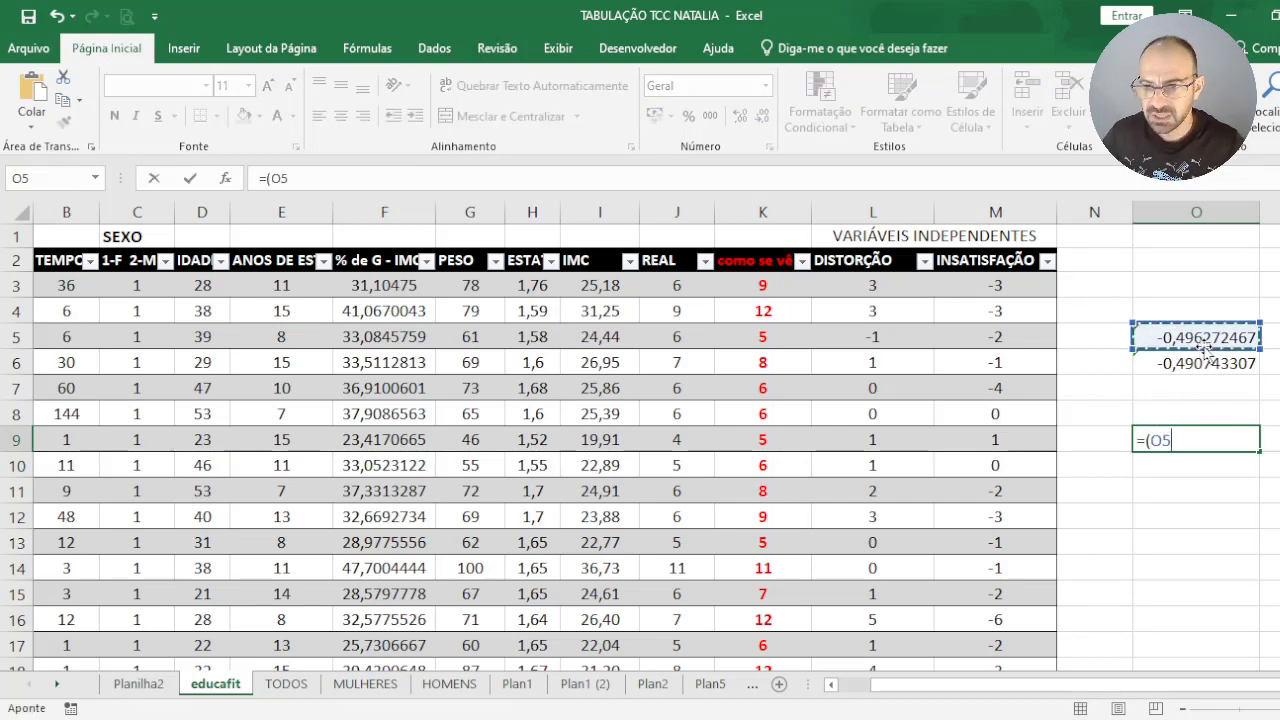
text(*)
click(1204, 346)
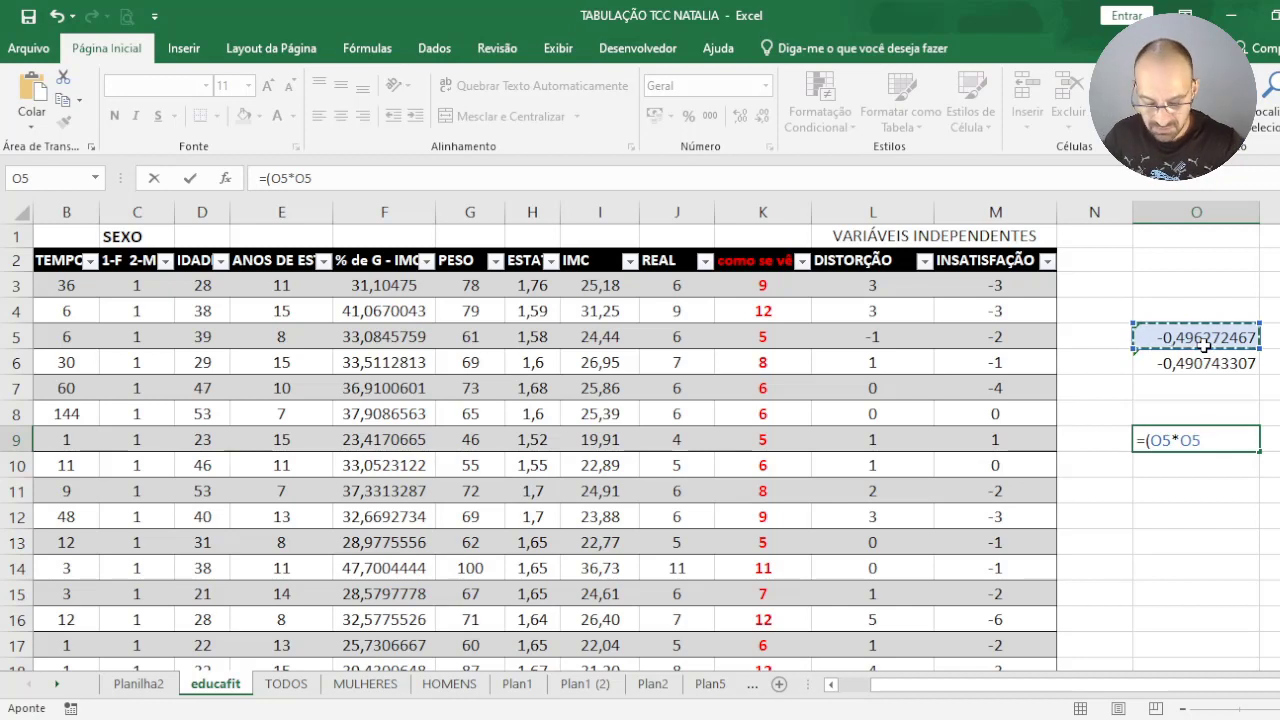
text())
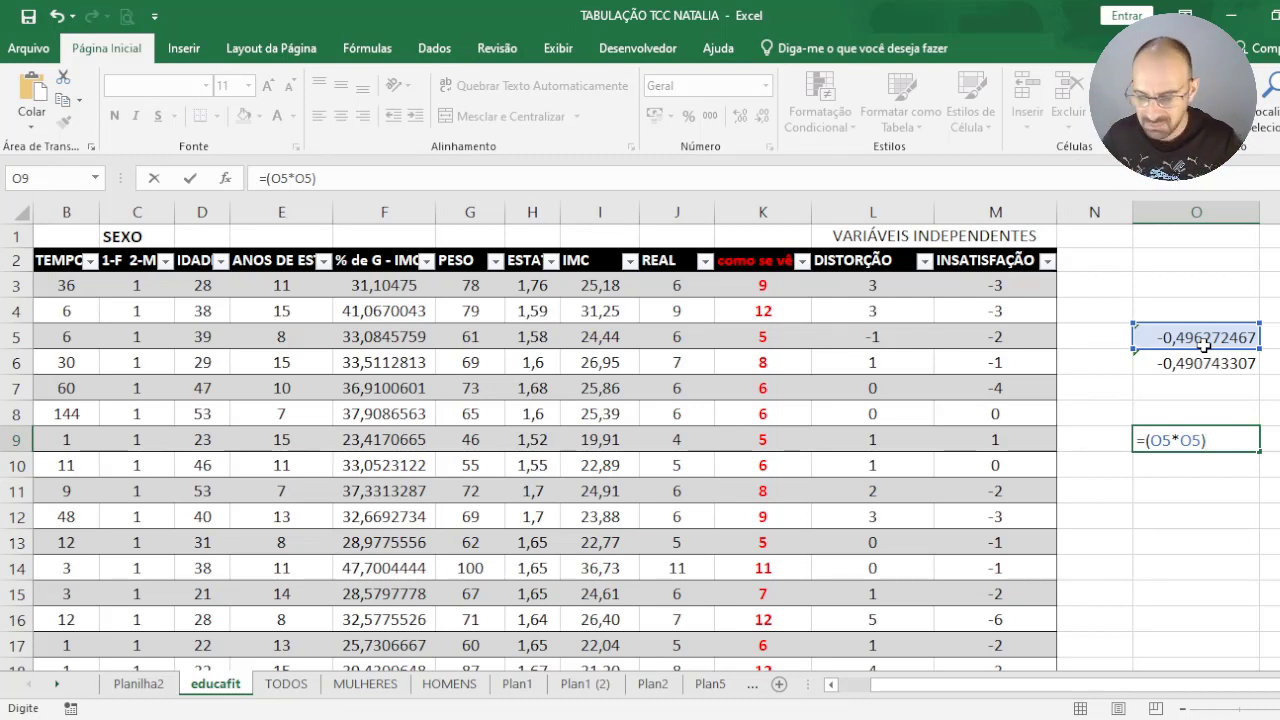
key(Escape)
Try out the notes r = -0,5 in O12 and r² in O13, and clear both cells
click(1193, 524)
text(r)
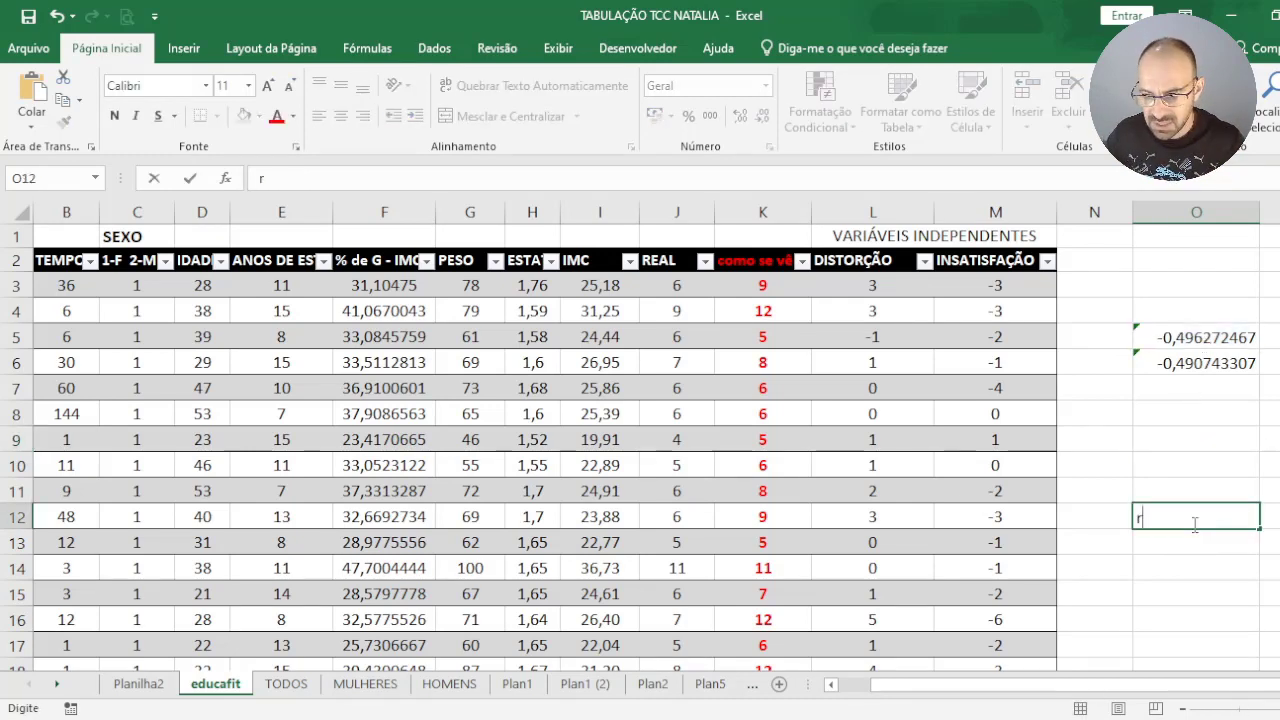
key(Return)
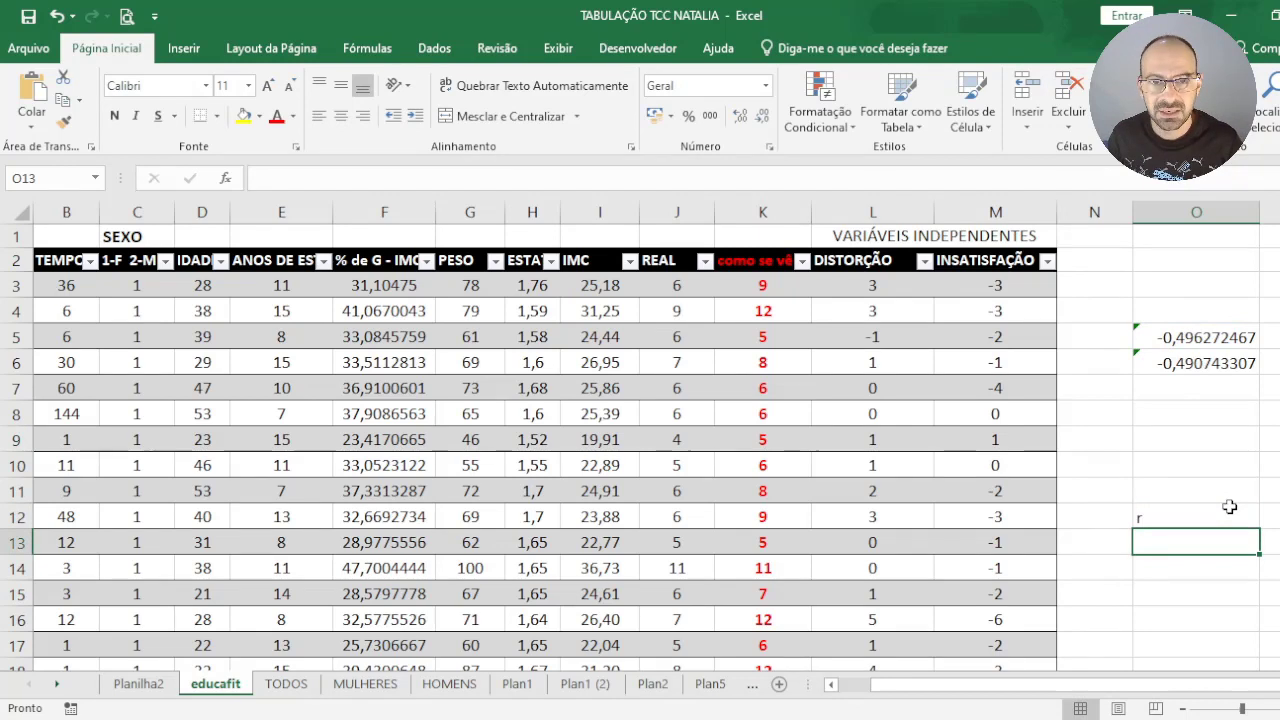
click(1232, 339)
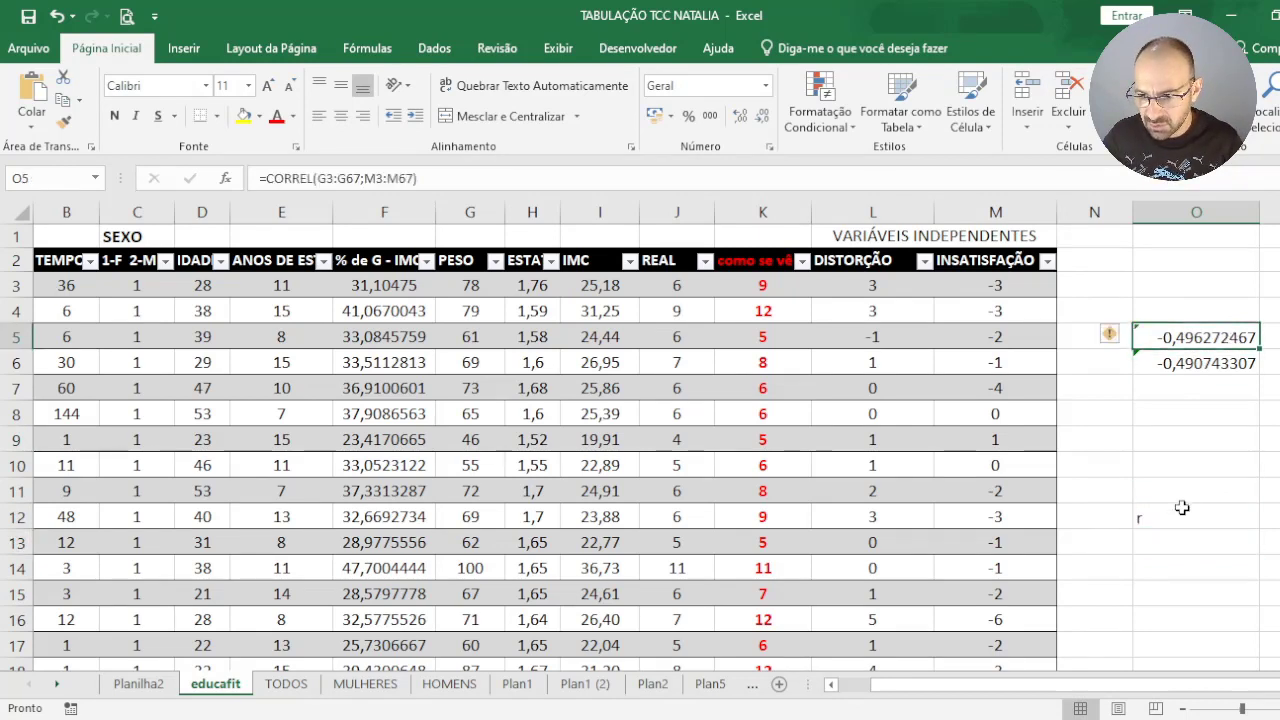
click(1181, 510)
double_click(1190, 515)
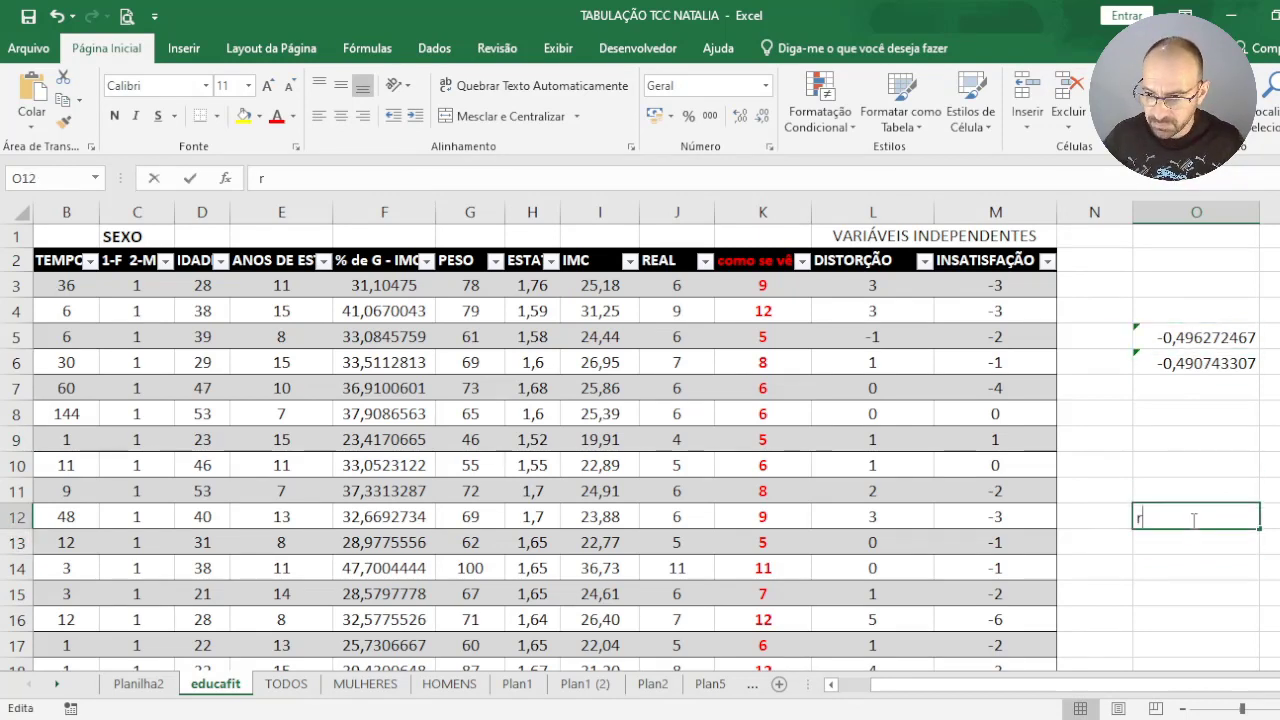
text(= -0,5)
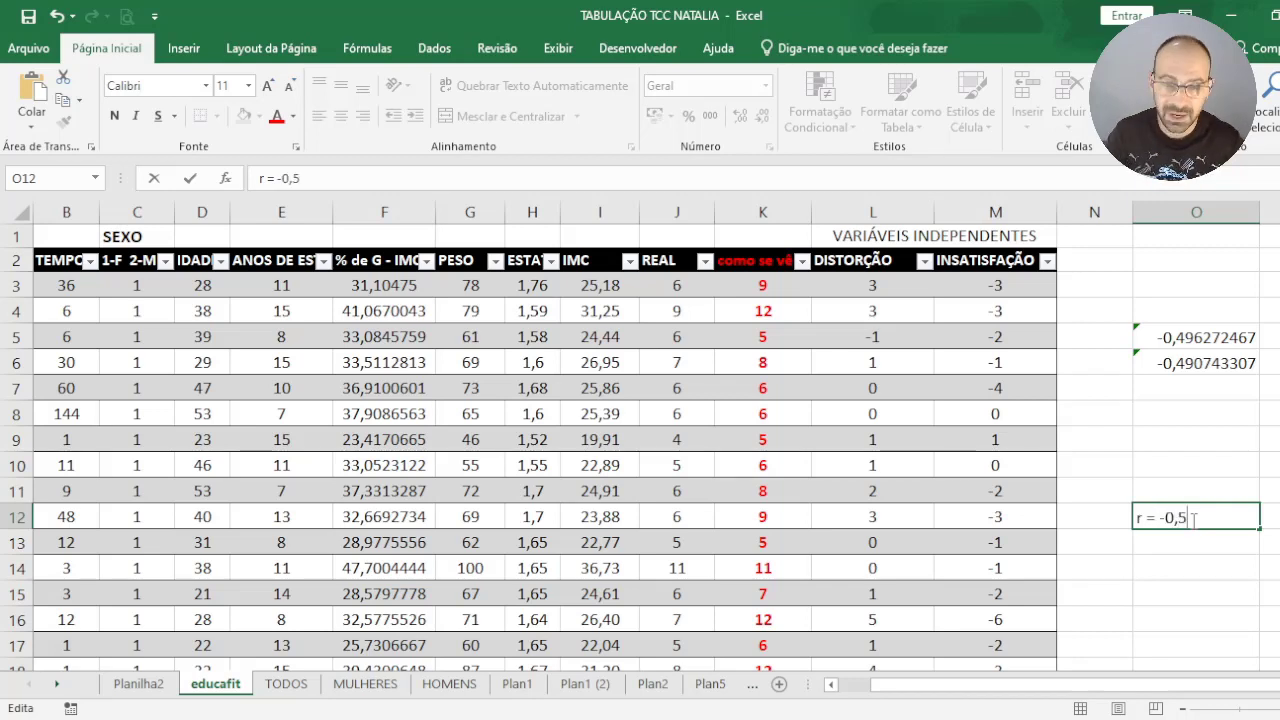
key(ctrl+Return)
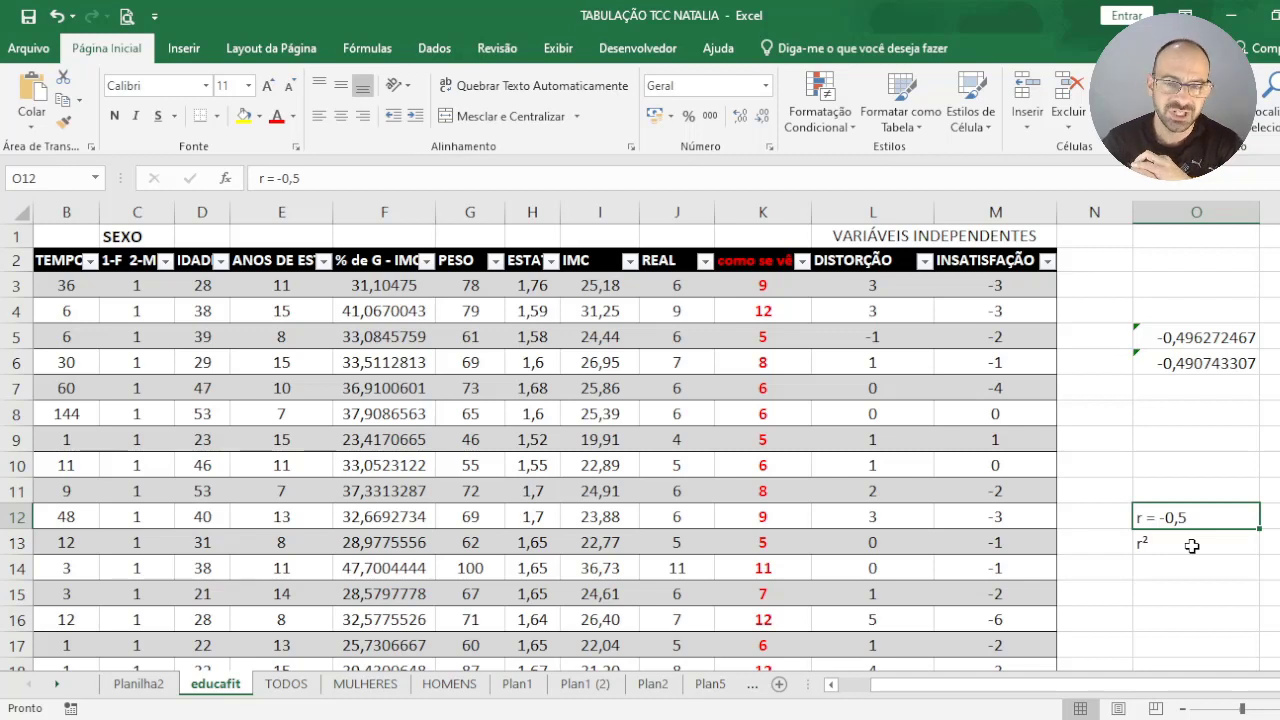
key(Delete)
key(Down)
key(Delete)
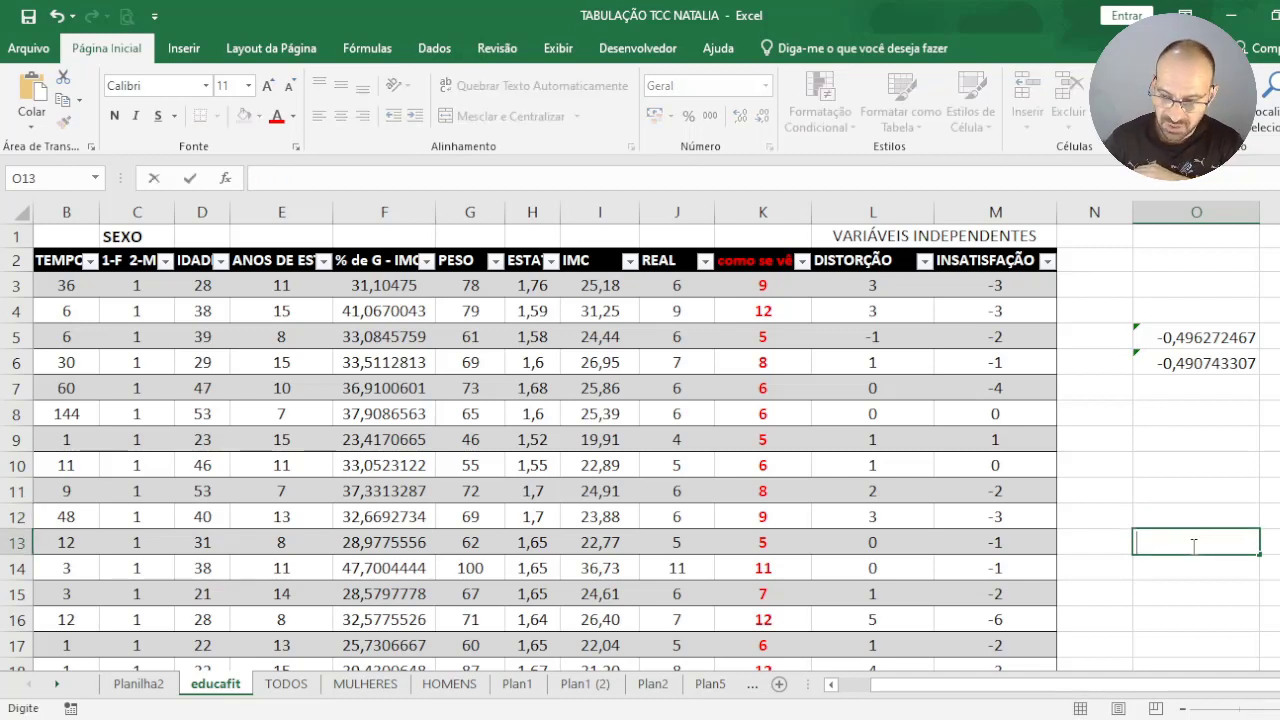
Calculate the coefficient of determination for PESO and INSATISFAÇÃO in O11 with =(O5*O5)*100
key(Up)
key(Up)
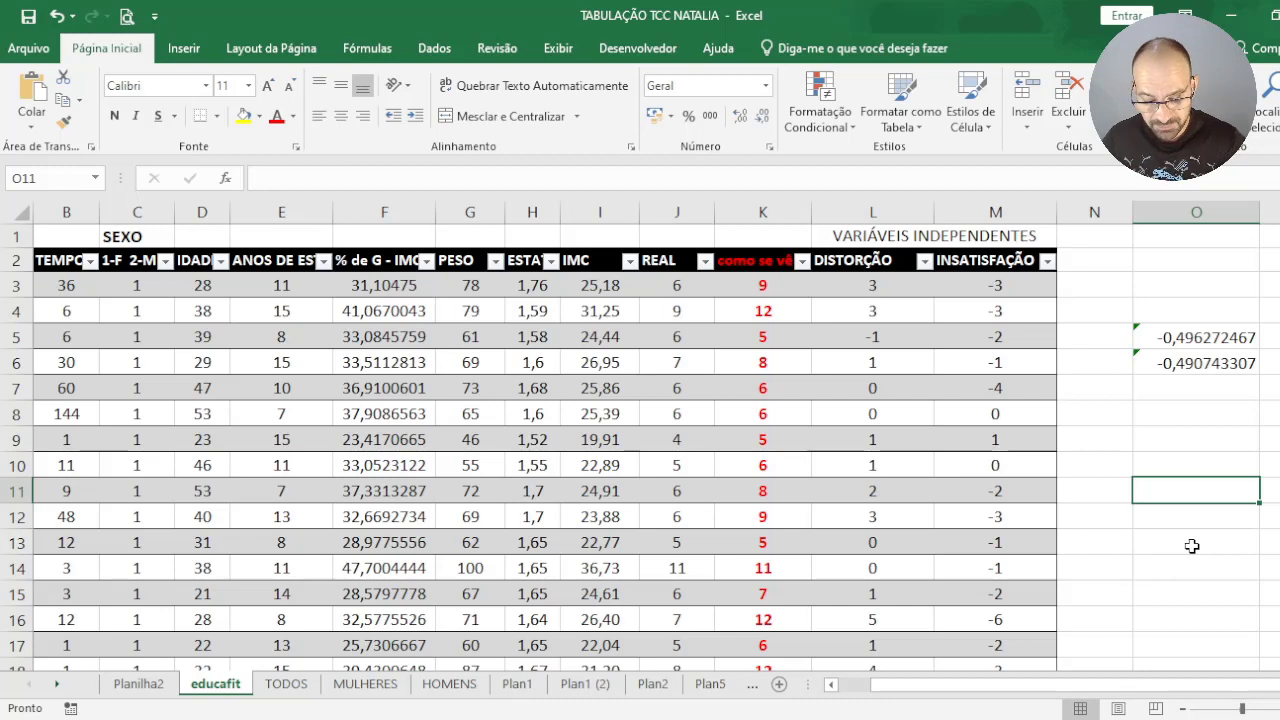
text(=)
click(1190, 337)
key(BackSpace)
key(BackSpace)
text(()
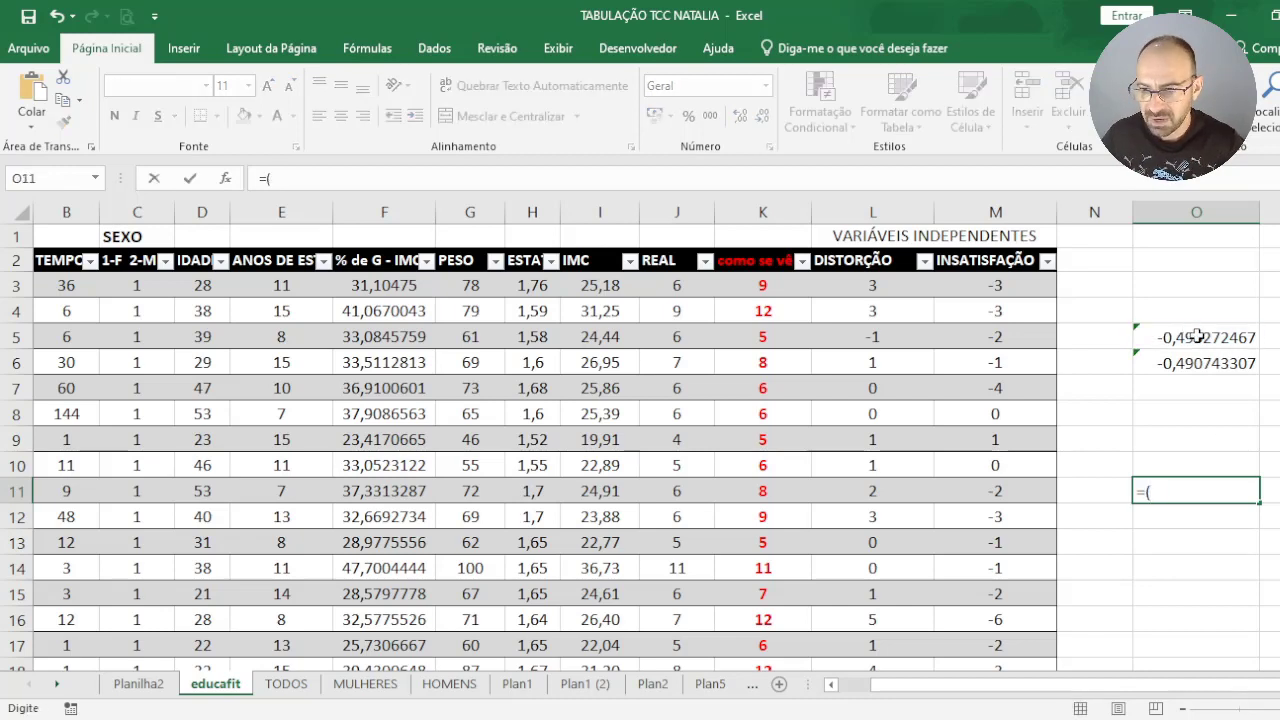
click(1197, 337)
text(*)
click(1197, 338)
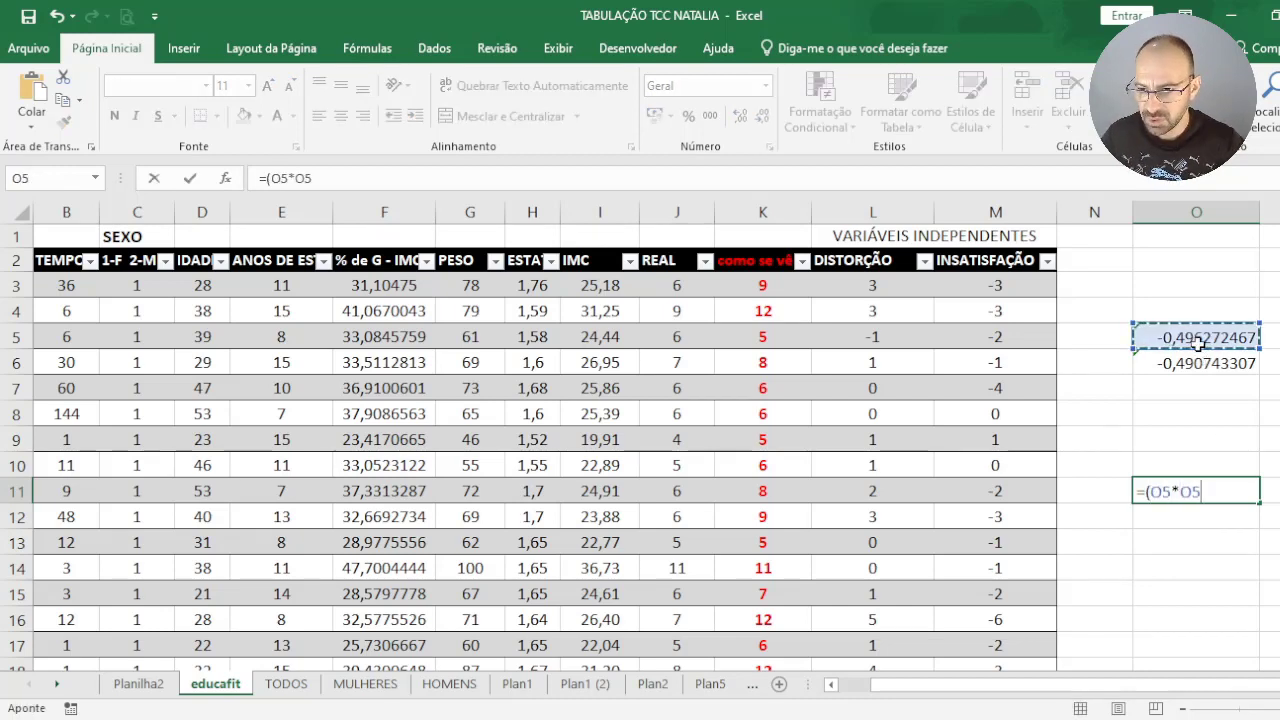
text()*100)
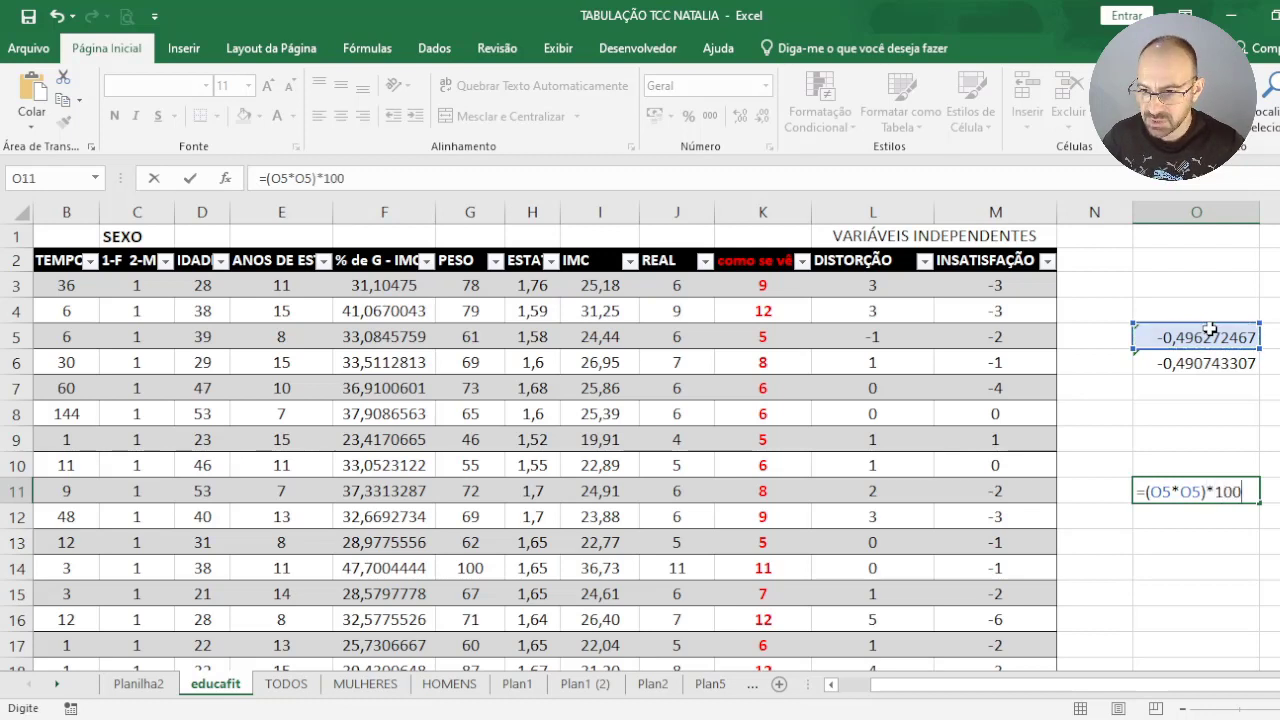
key(Return)
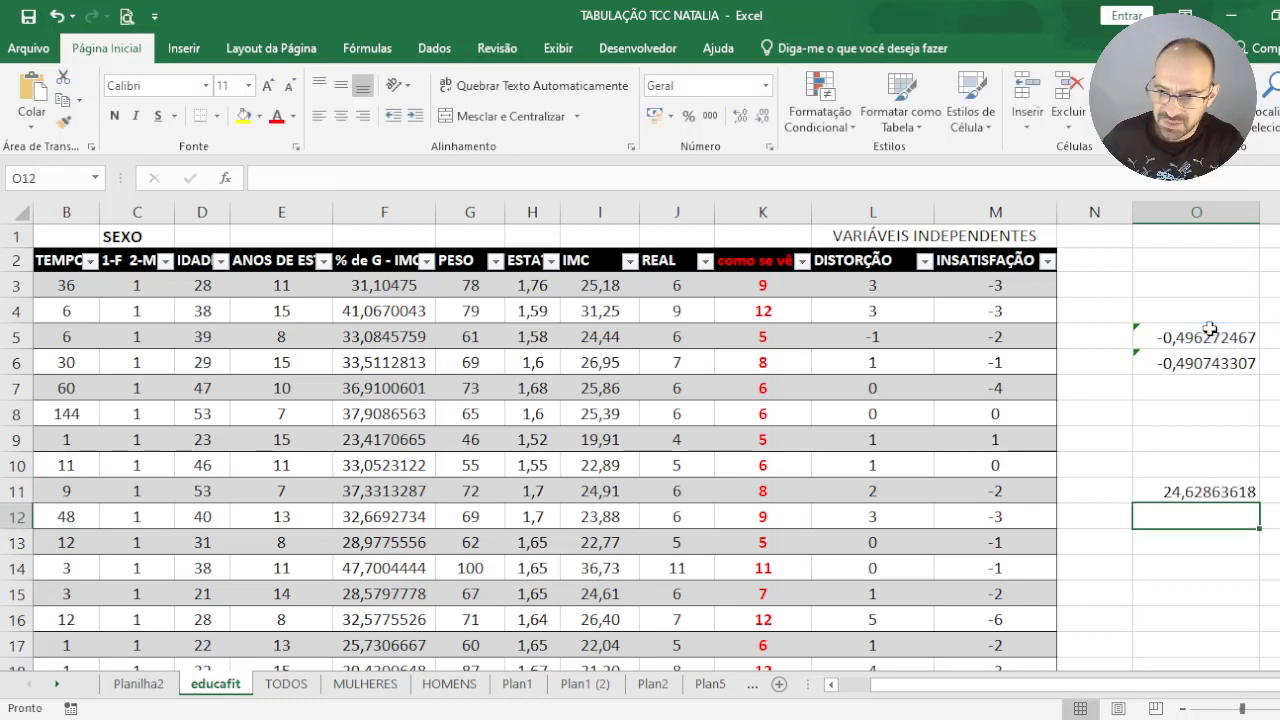
key(Up)
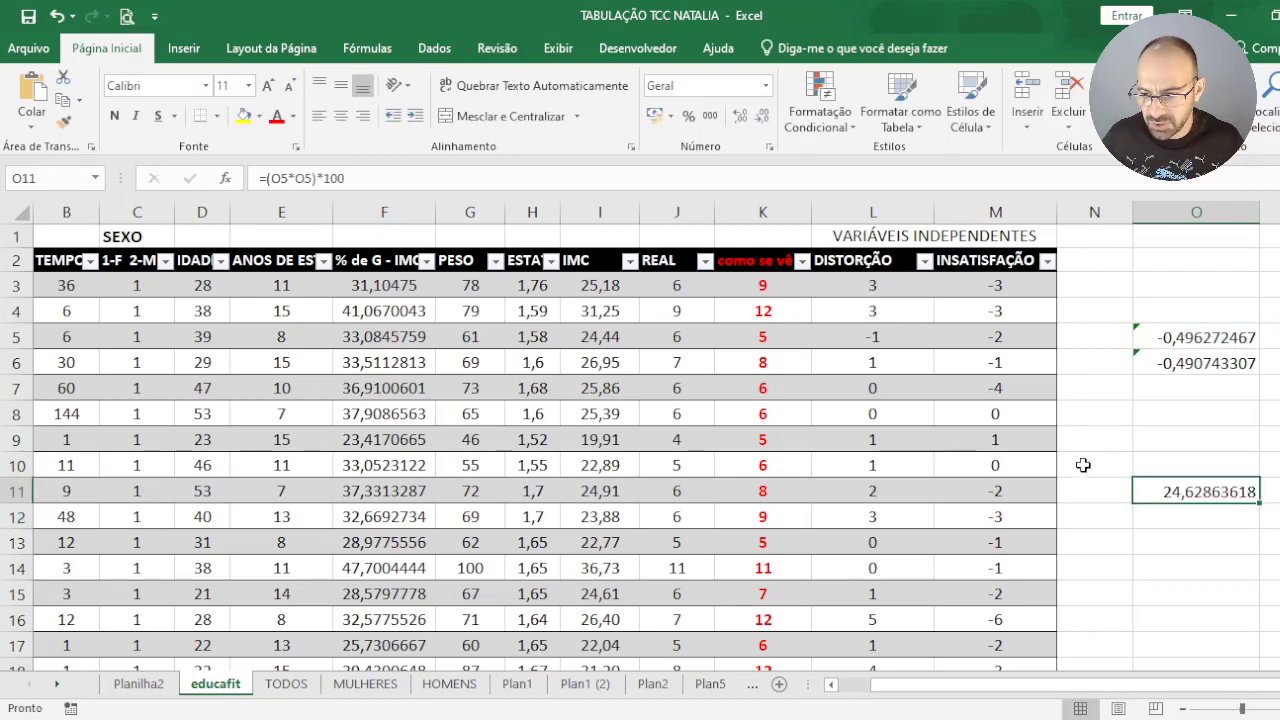
Clear the formula from O11
click(1178, 566)
click(1196, 494)
key(Delete)
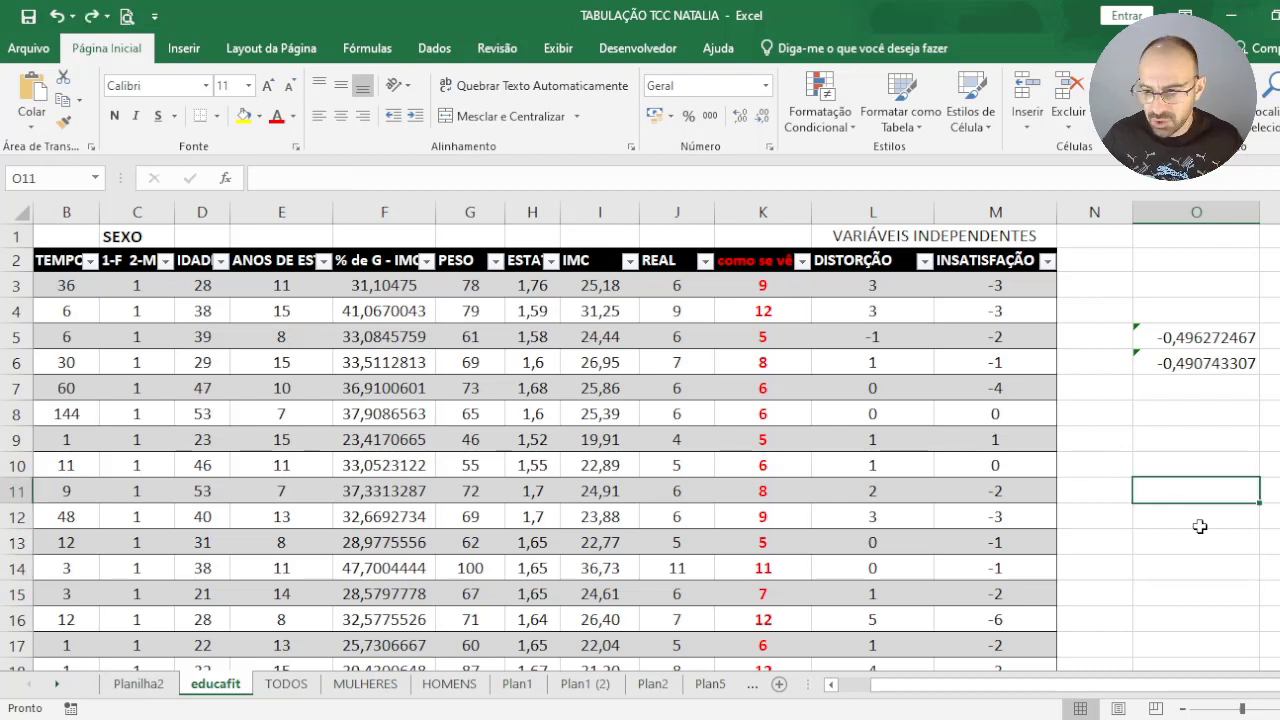
Square the PESO and INSATISFAÇÃO correlation in O11 with =O5*O5
text(=)
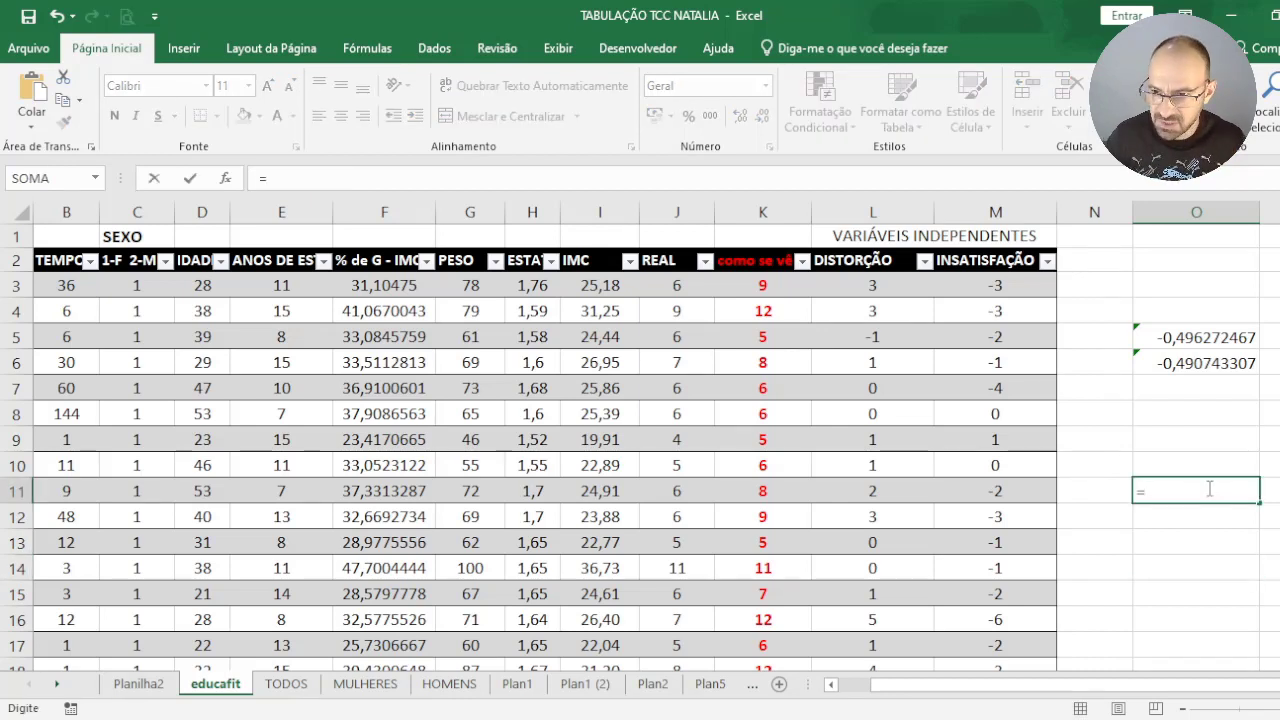
click(1214, 338)
text(*)
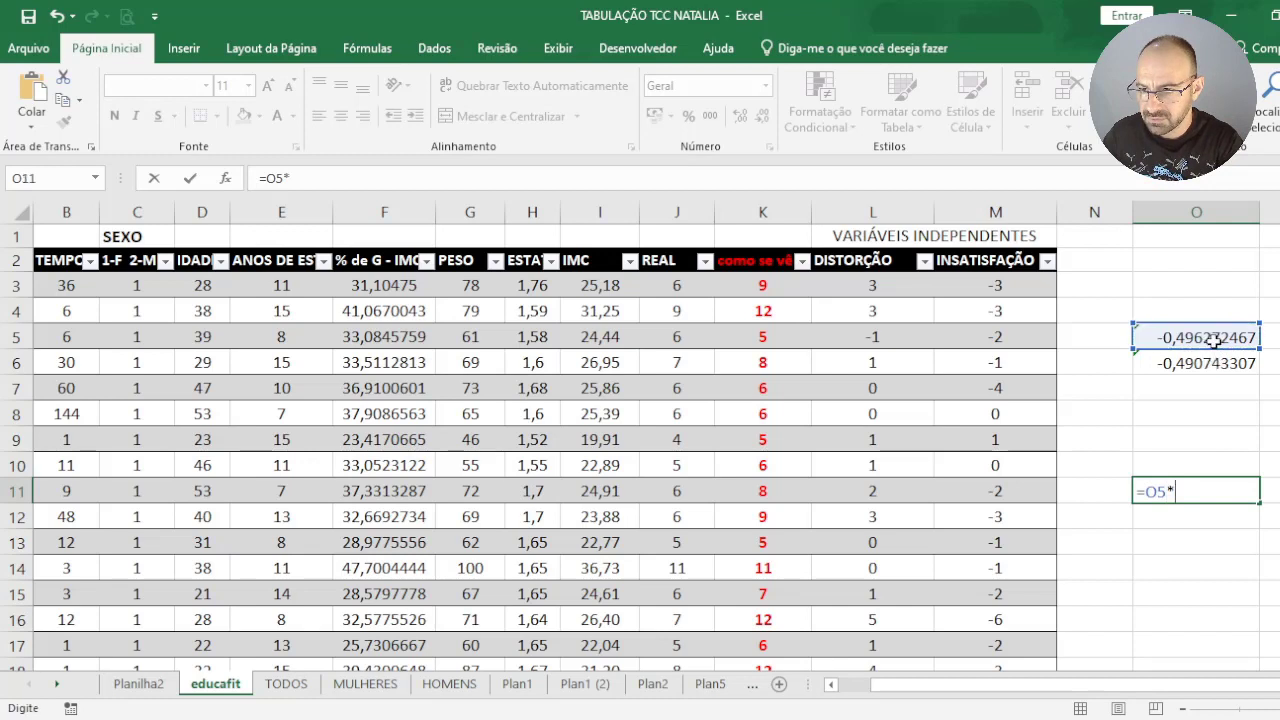
click(1212, 340)
key(Return)
Format the r² result in O11 as a percentage with two decimals
click(1171, 491)
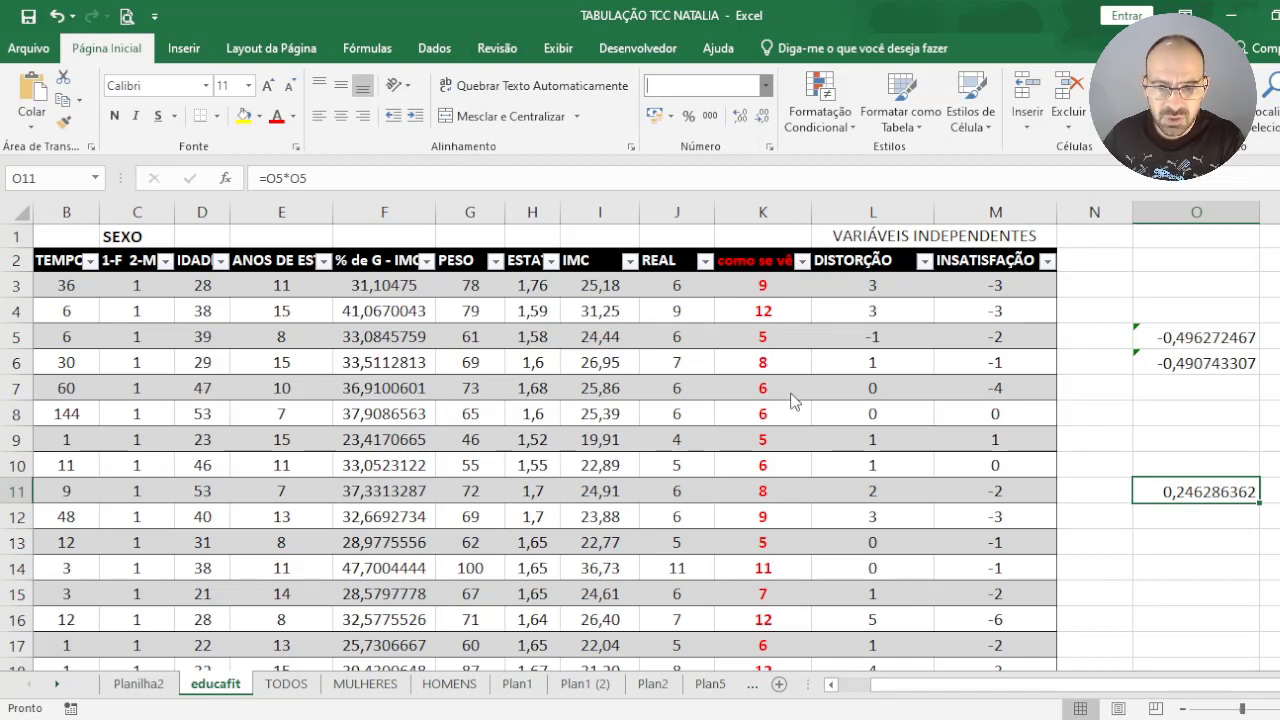
key(ctrl+shift+5)
click(1266, 645)
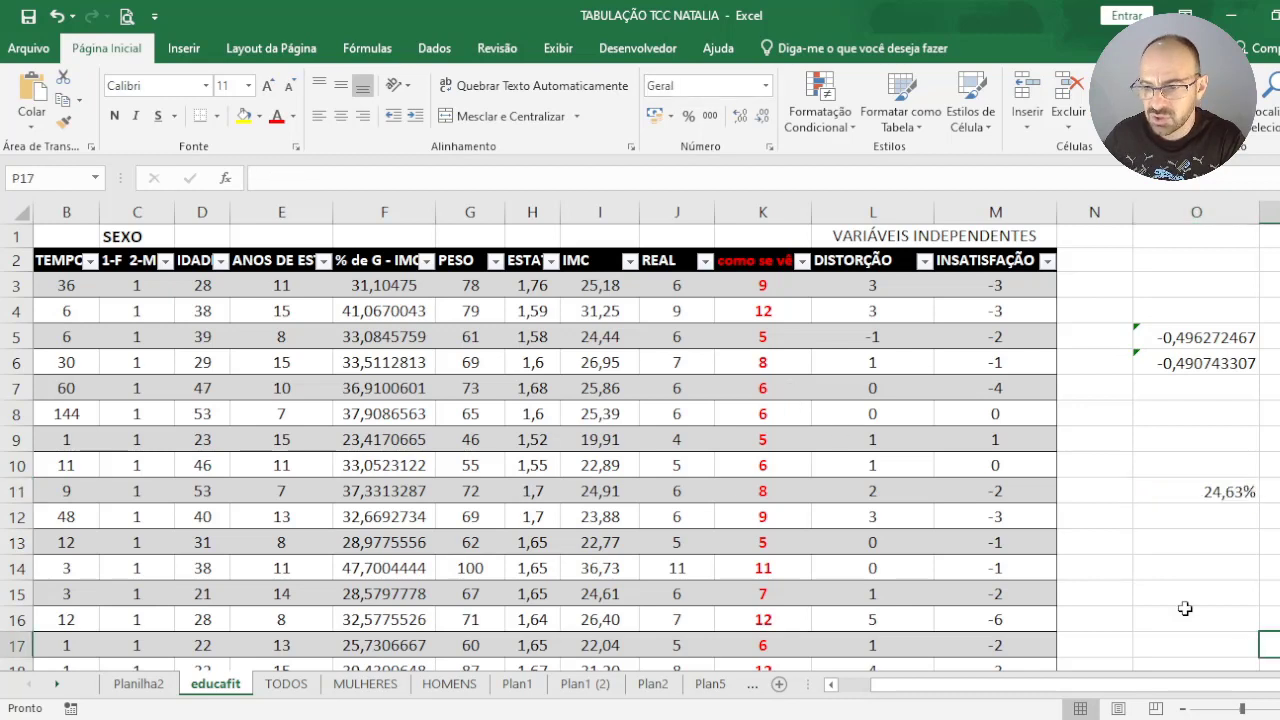
click(1193, 567)
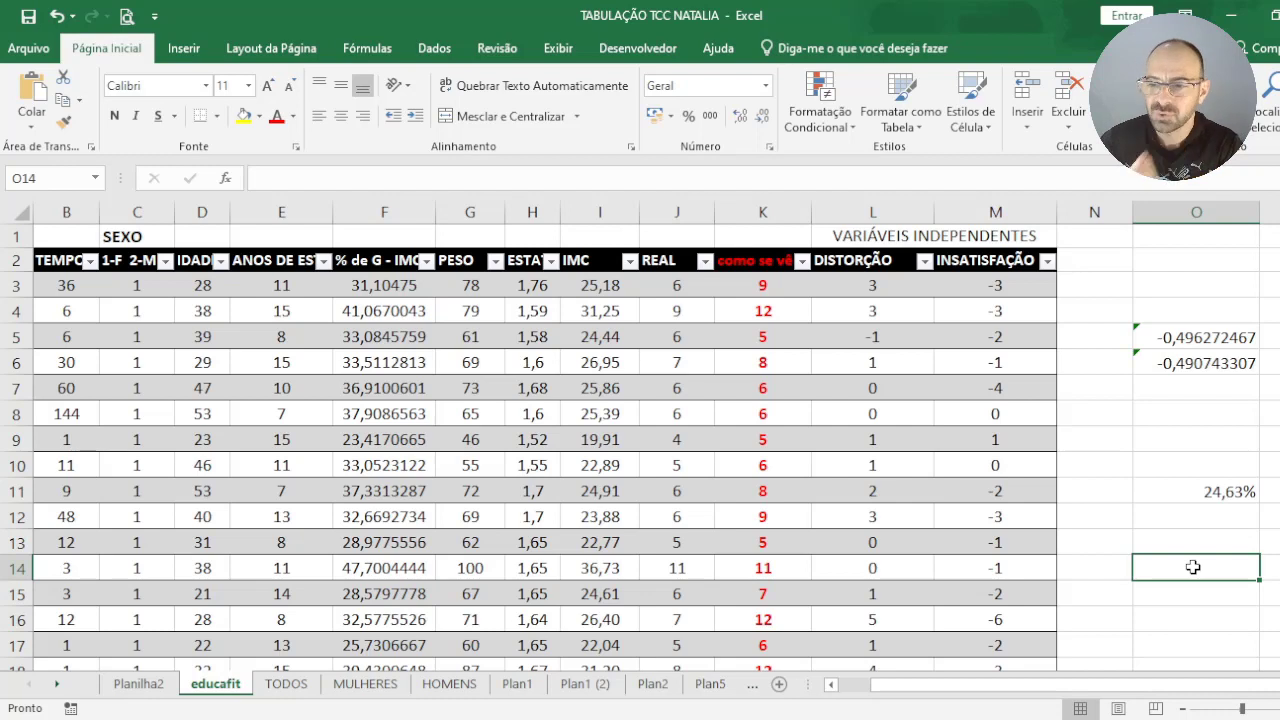
Examine the CORREL formula in O5 with its PESO and INSATISFAÇÃO ranges, and compare it with the r² percentage in O11
click(1182, 333)
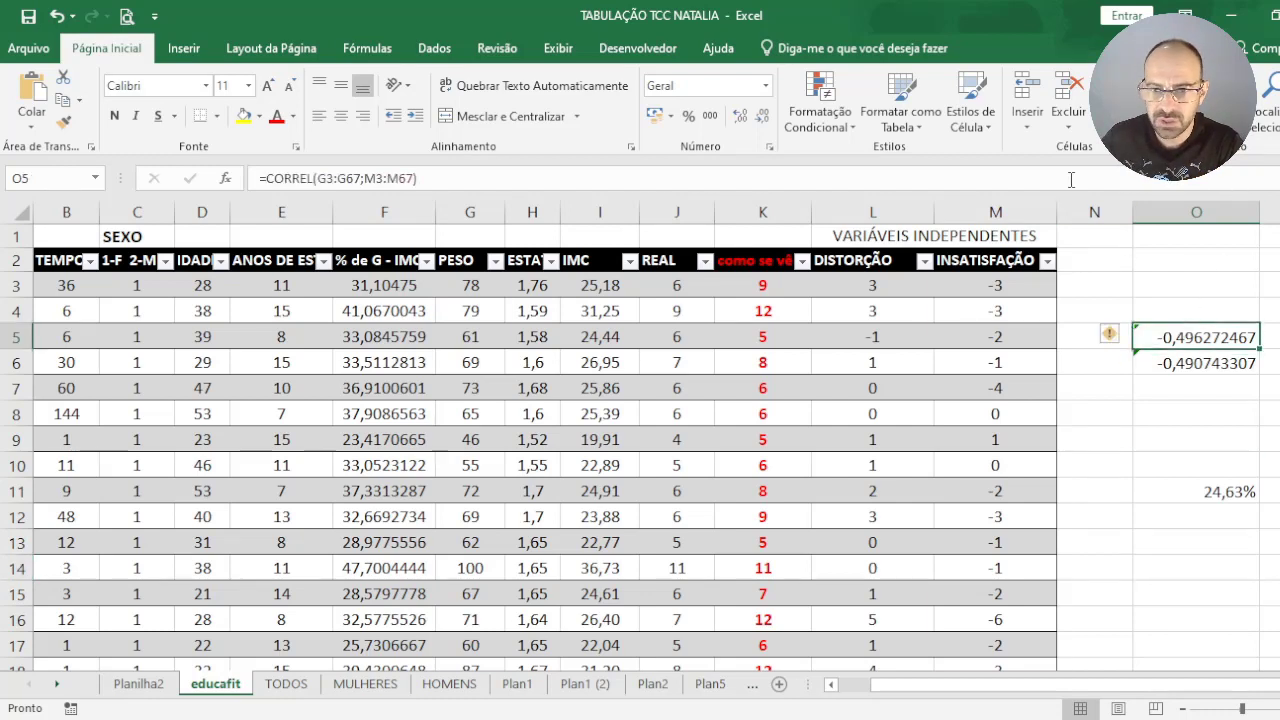
click(1070, 180)
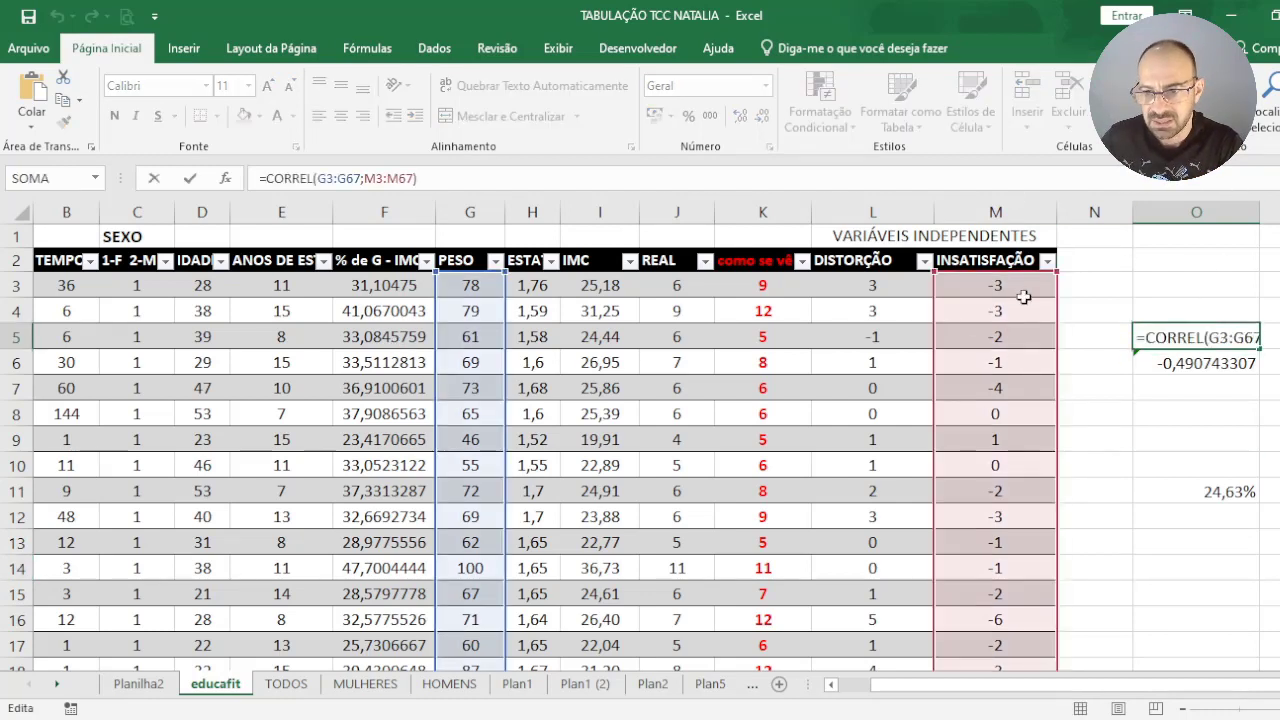
key(Return)
click(1200, 434)
key(Up)
key(Up)
key(Up)
key(Up)
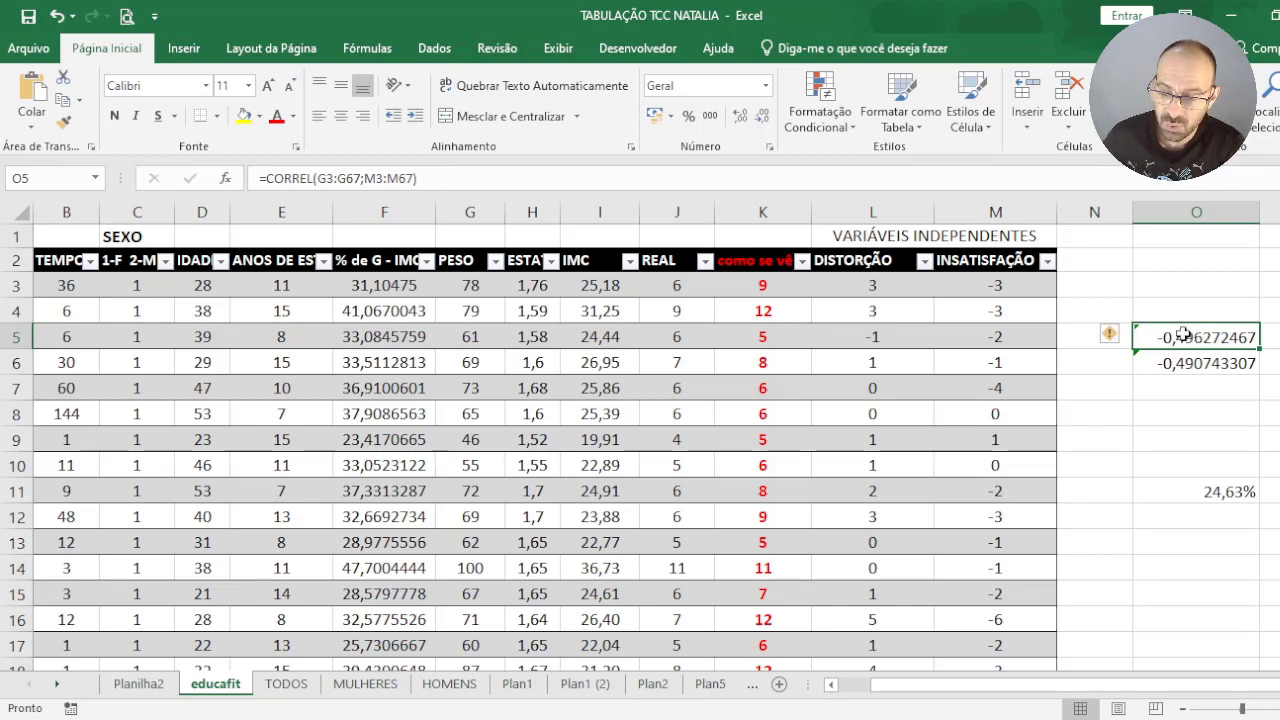
click(1208, 481)
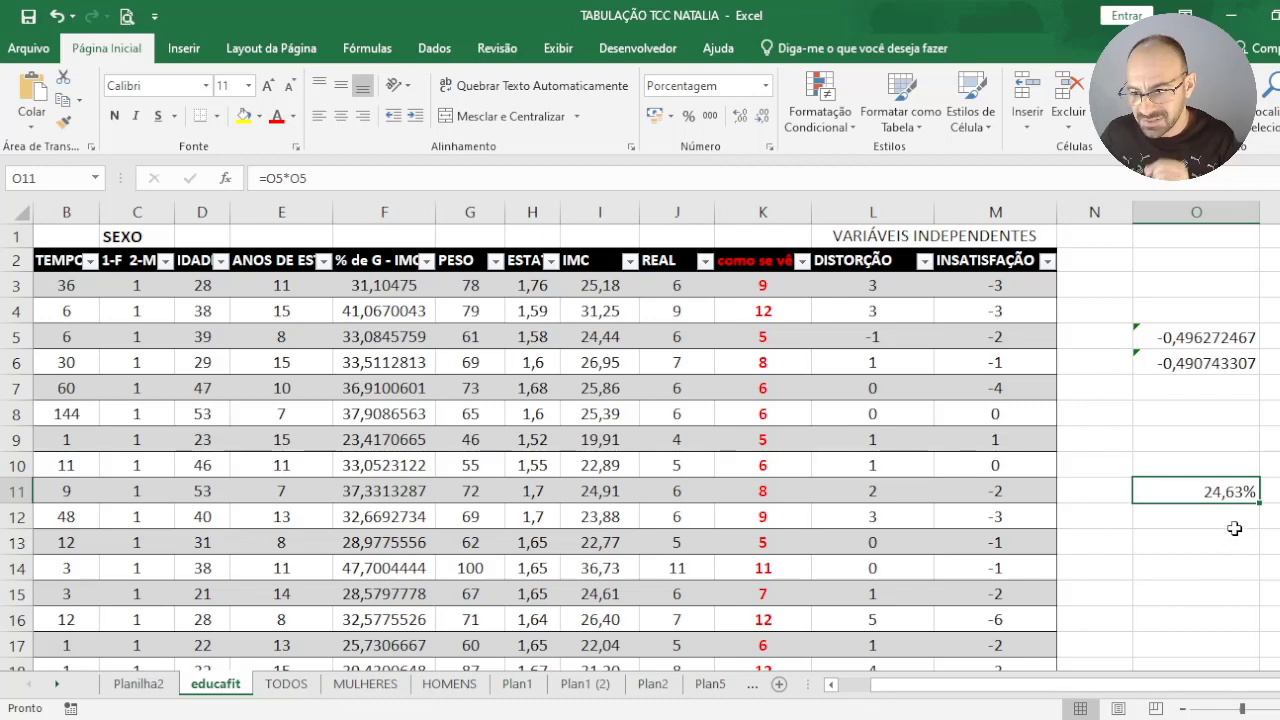
click(1220, 337)
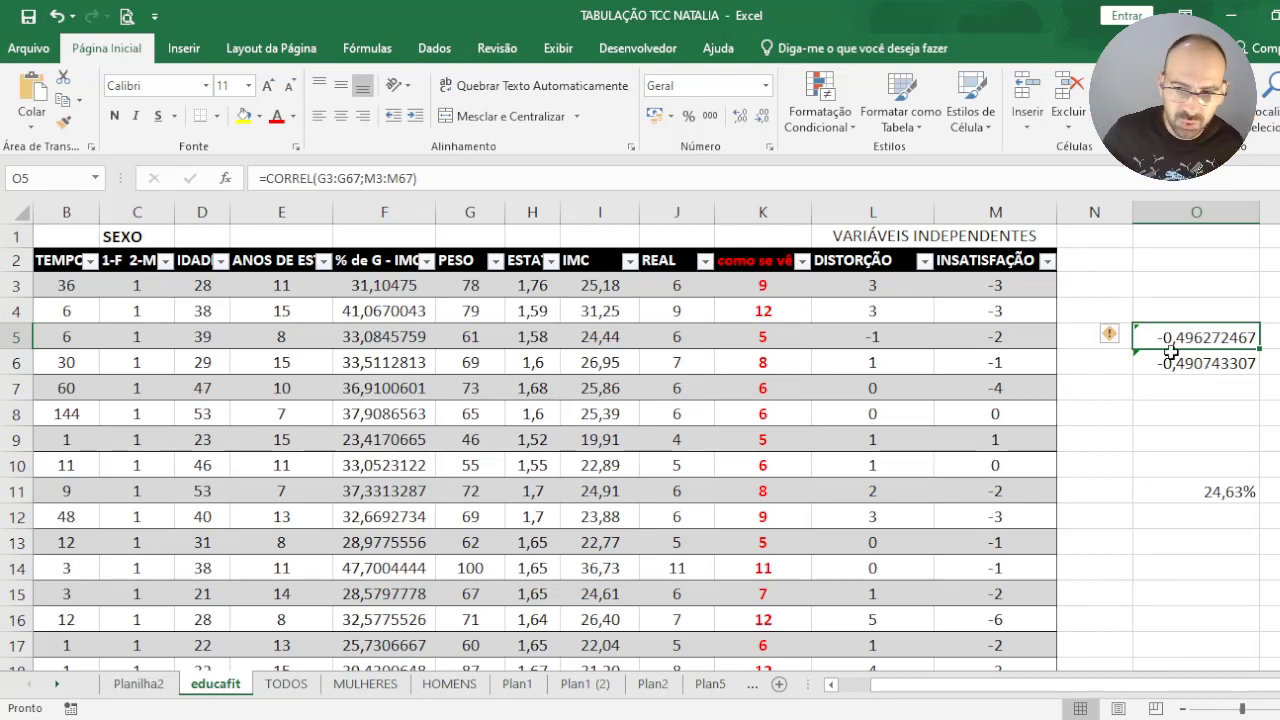
click(1234, 491)
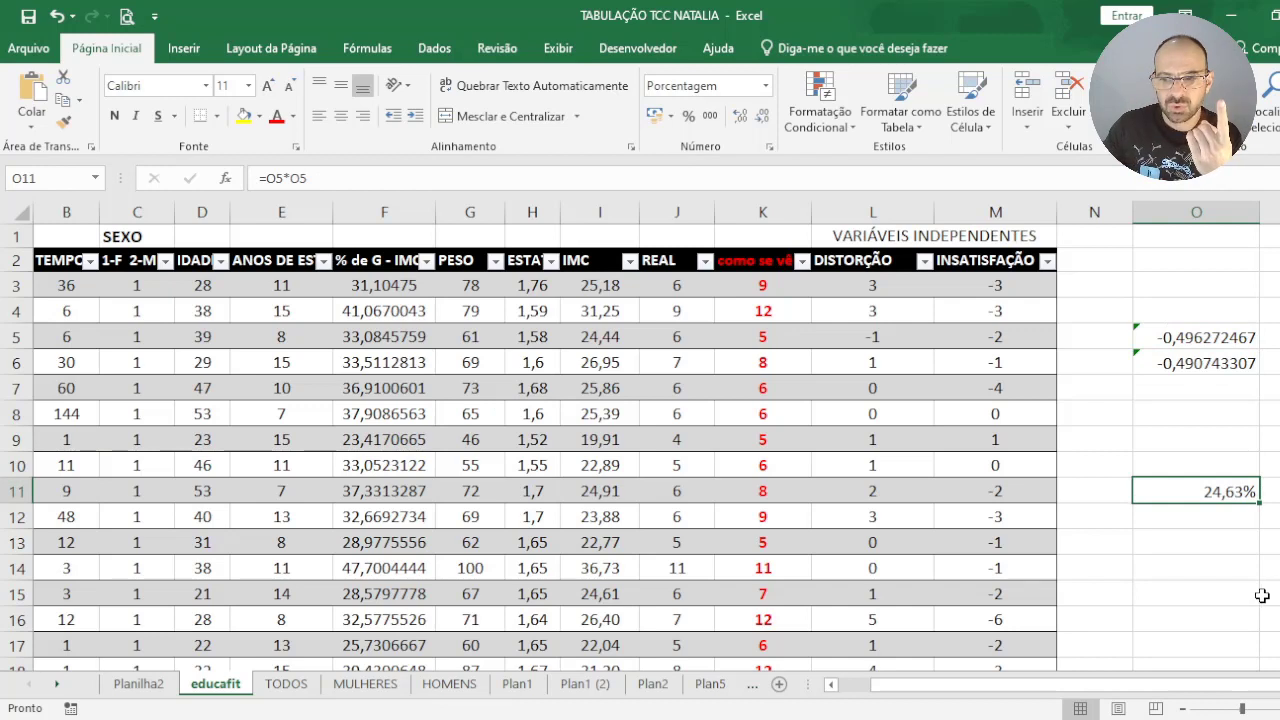
click(1246, 514)
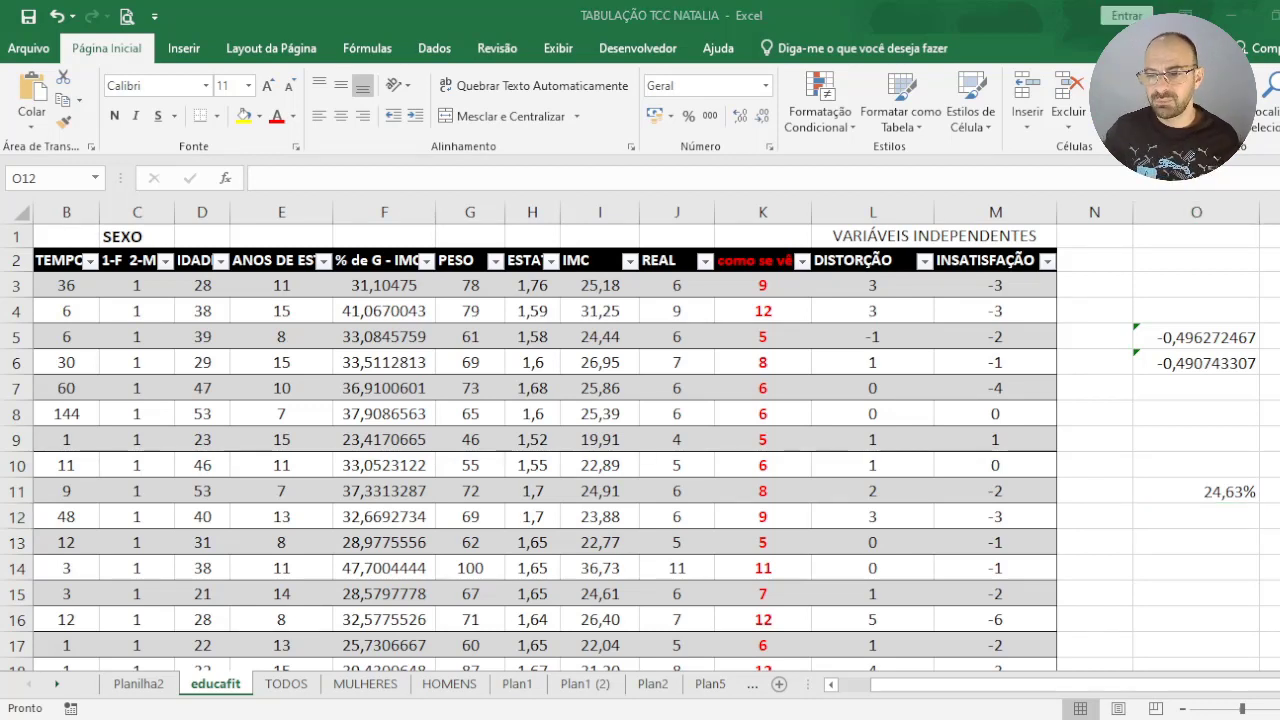
Go back to the Planilha2 sheet and view the silhouette figures above the CORRELAÇÃO DE DADOS title
key(alt+Tab)
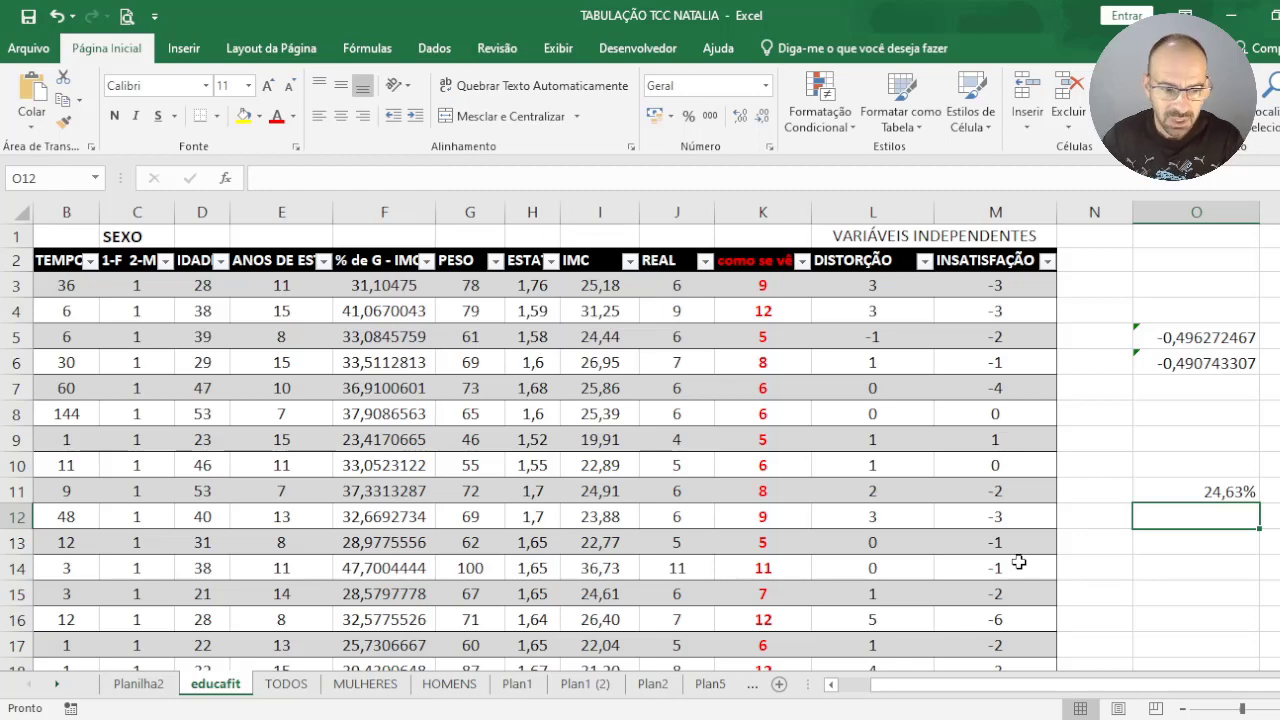
click(140, 686)
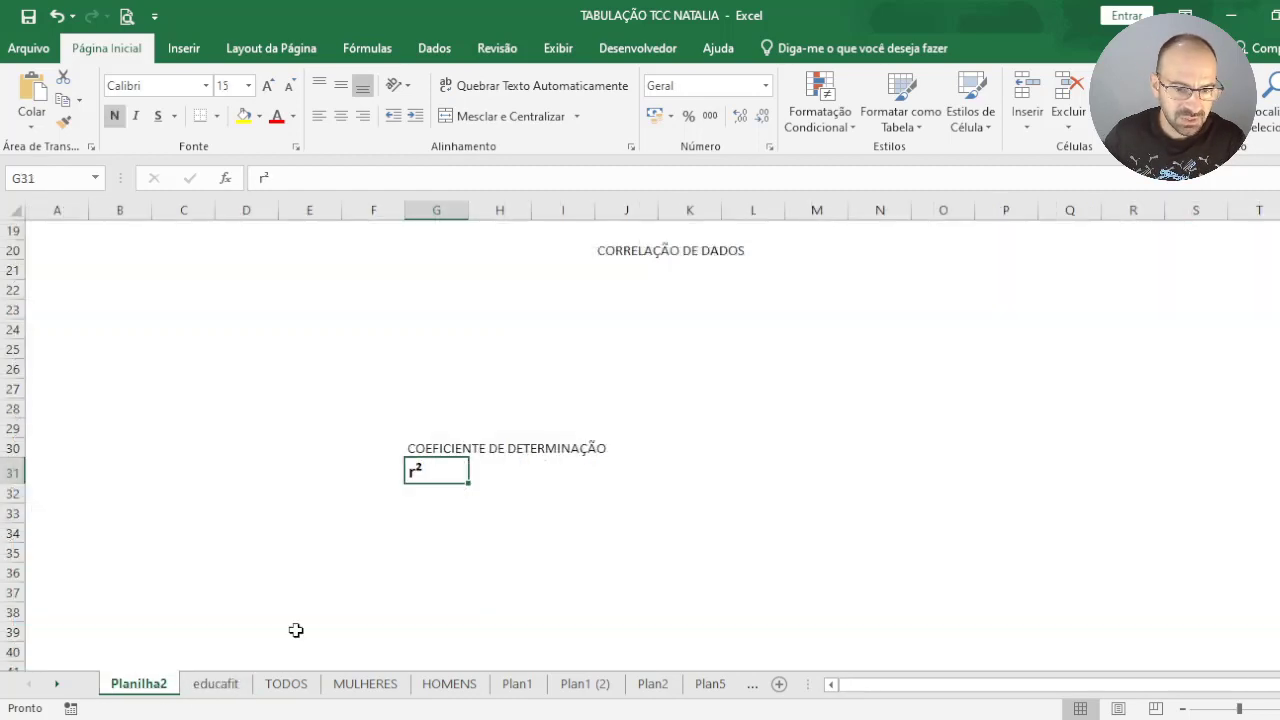
scroll(330, 610, up, 6)
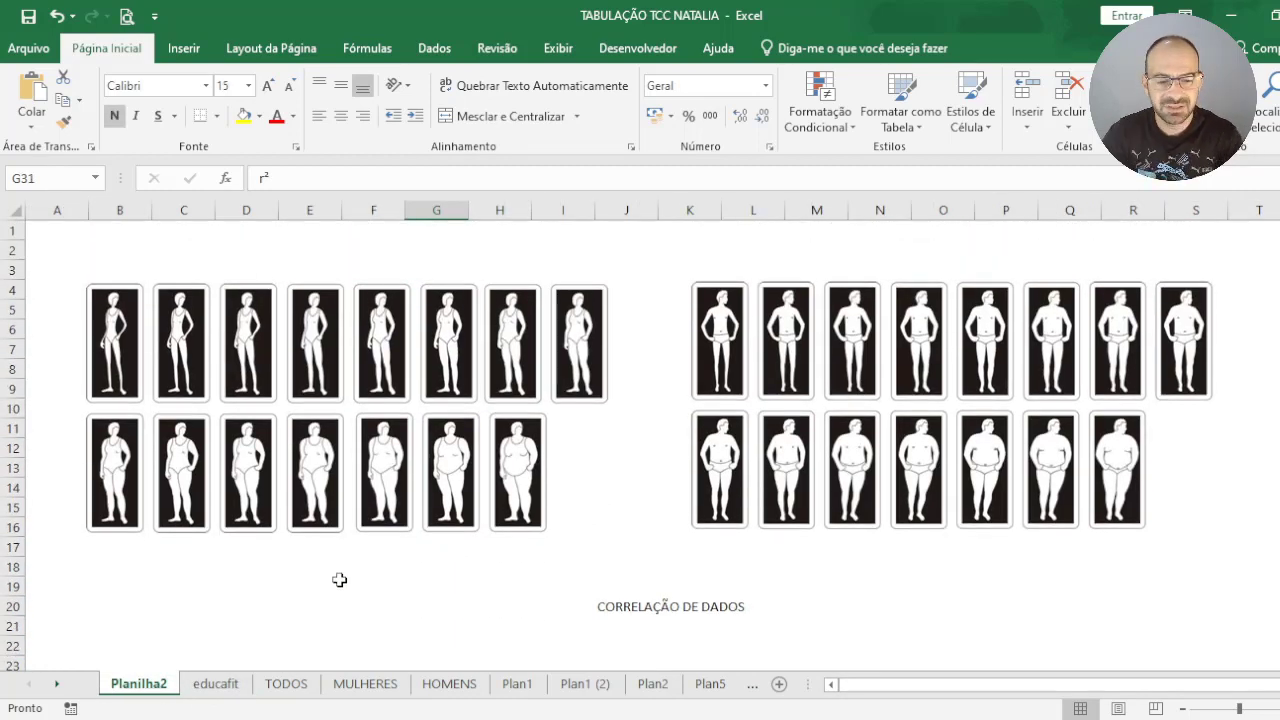